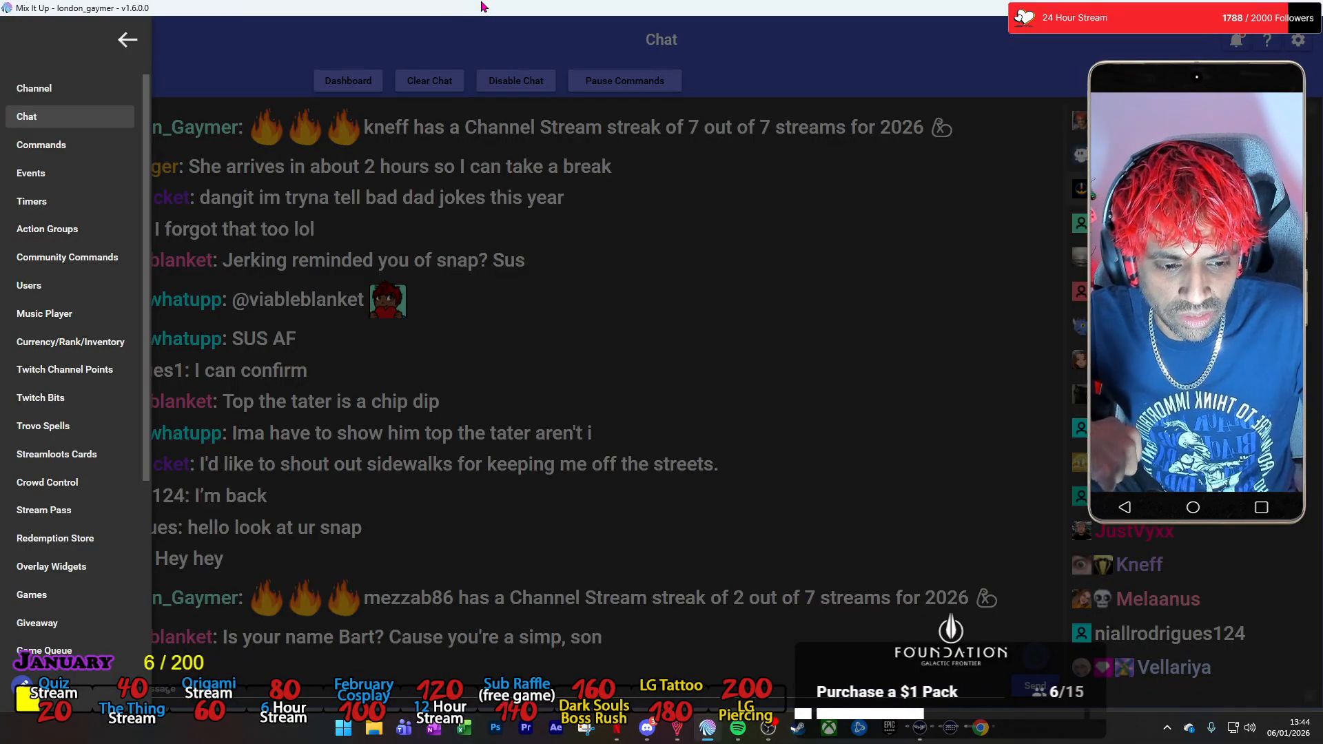
pyautogui.click(128, 39)
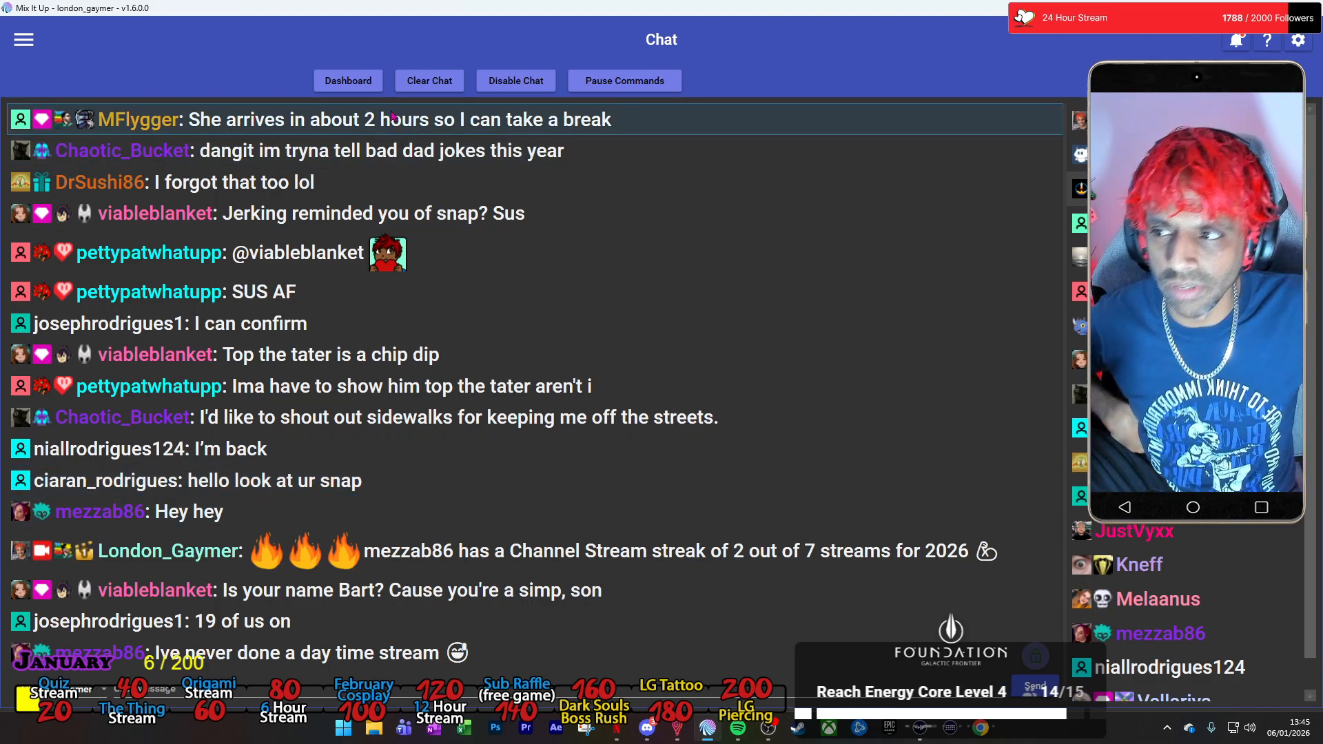
pyautogui.rightClick(291, 10)
pyautogui.click(286, 14)
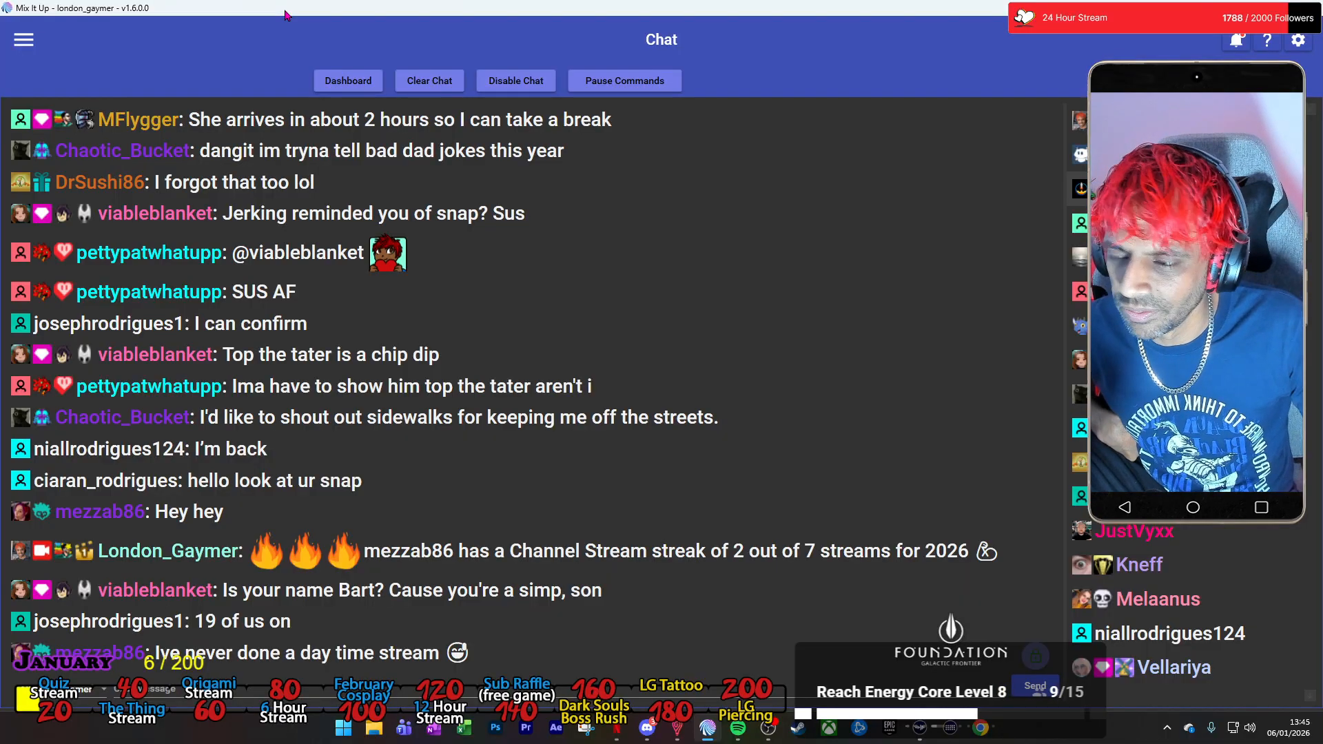
# Go to the Twitch Channel Points commands and expand the Ungrouped rewards.
pyautogui.click(24, 41)
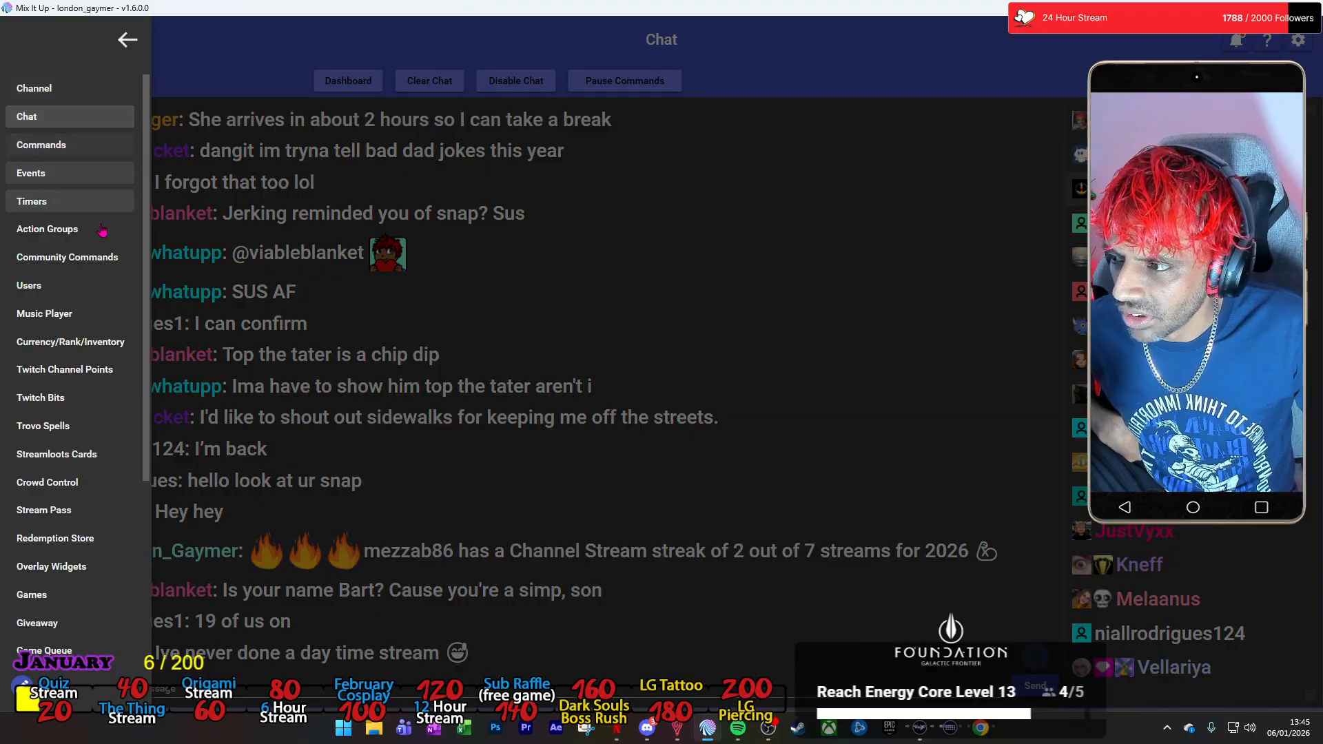
pyautogui.click(76, 370)
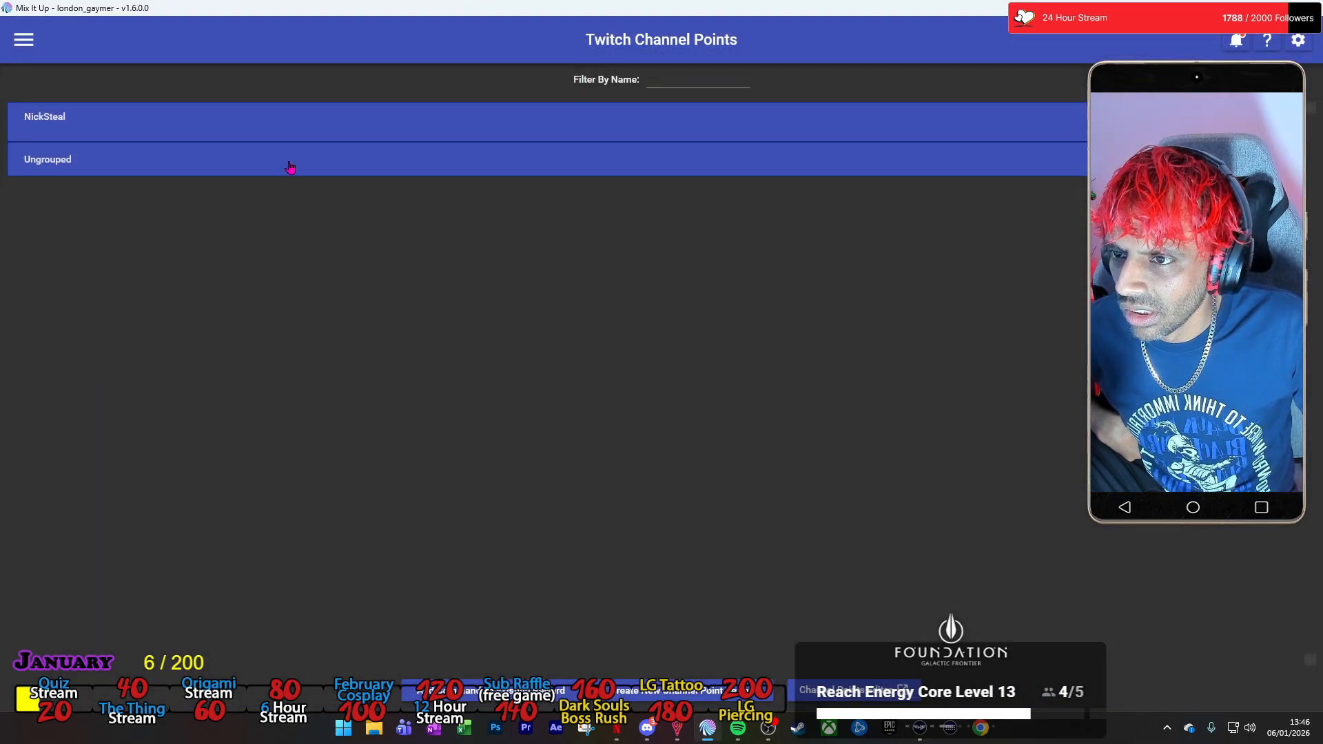
pyautogui.click(288, 166)
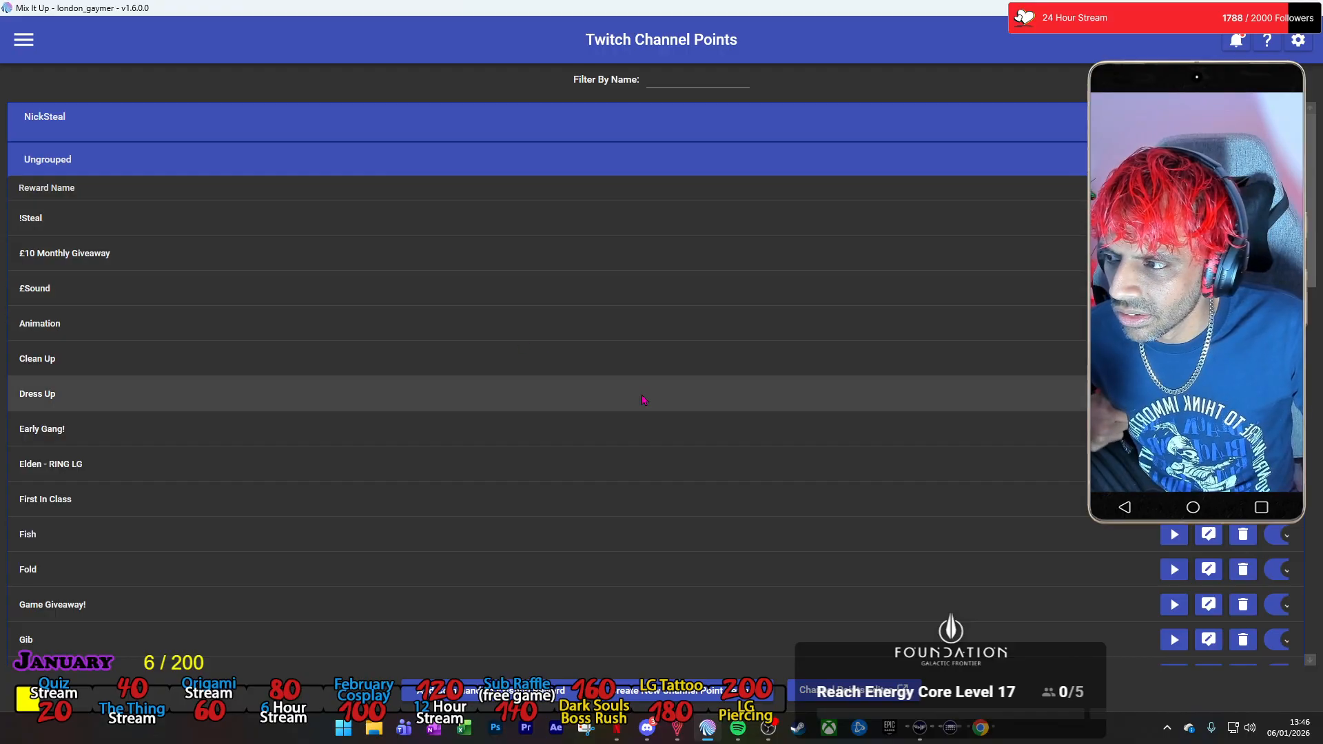
# Open the Meal Deal reward's command for editing in a maximized window and expand its Random 3 action.
pyautogui.scroll(-6, 646, 392)
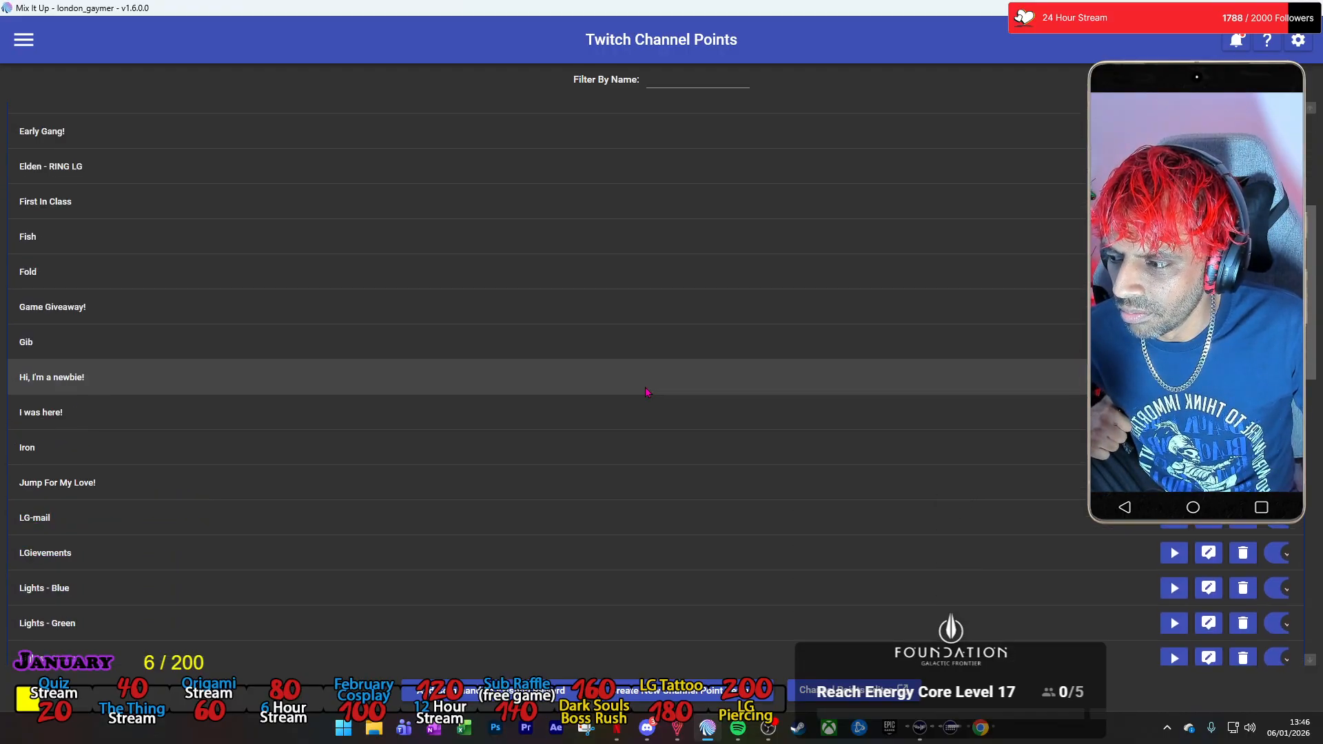
pyautogui.scroll(-3, 649, 406)
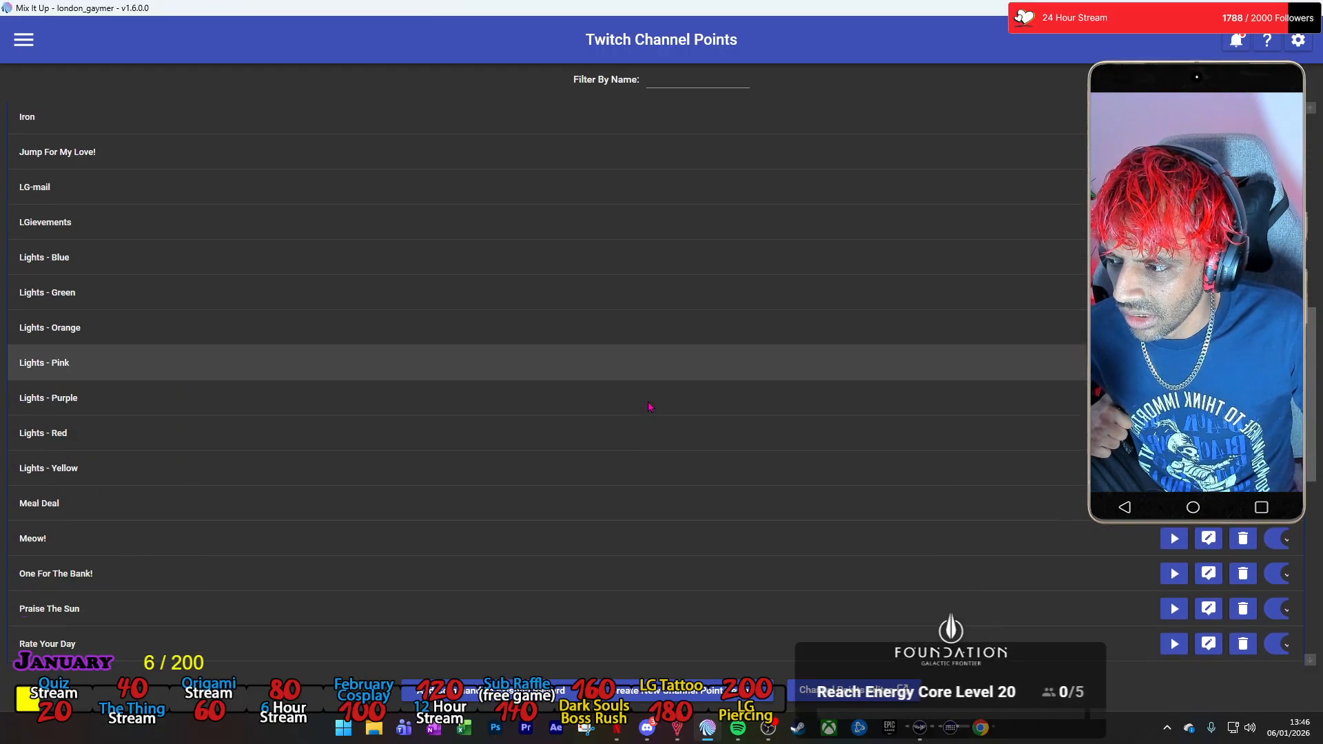
pyautogui.click(298, 437)
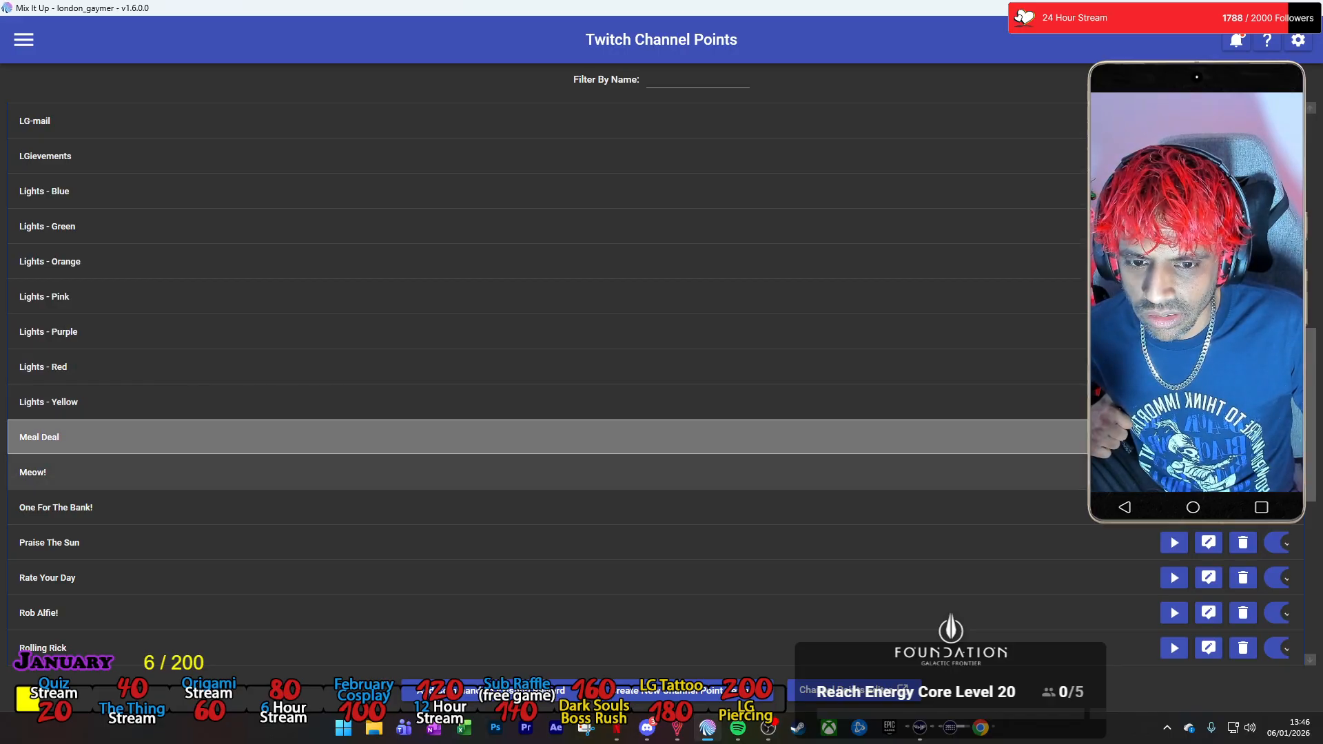
pyautogui.click(1209, 437)
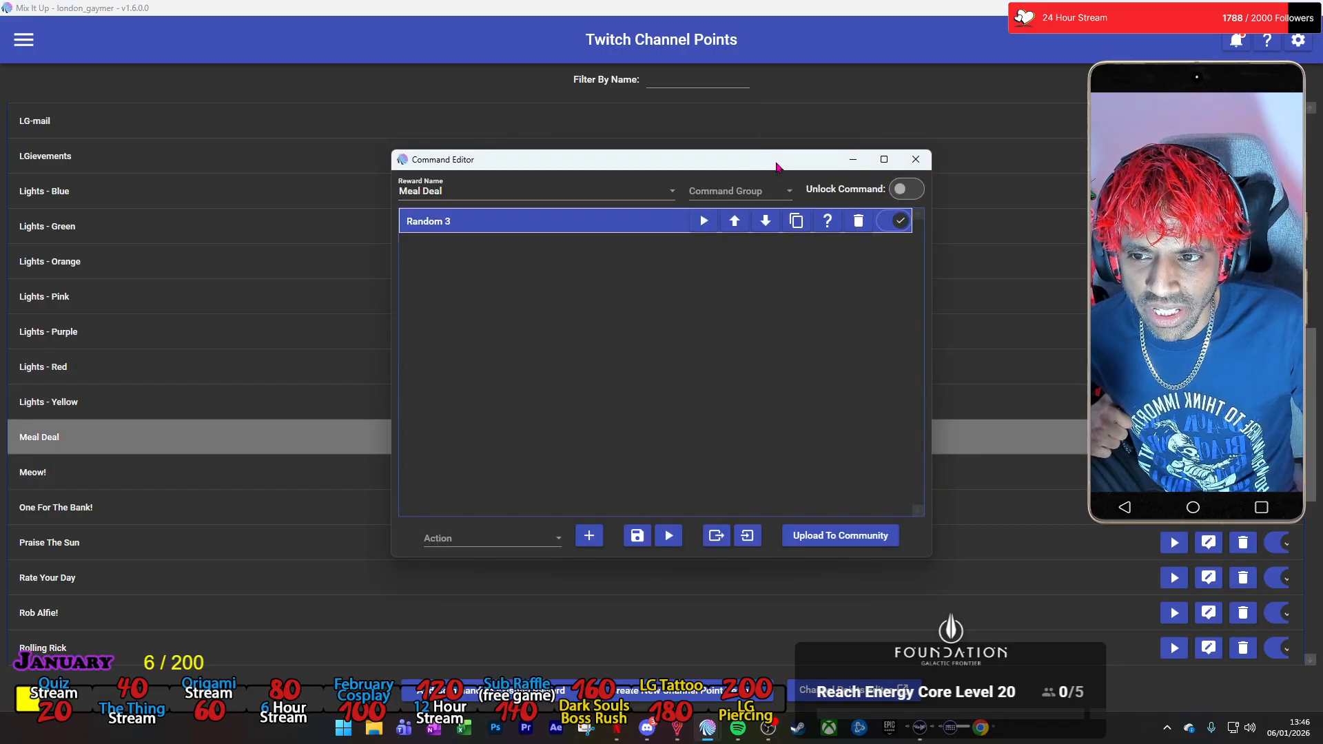
pyautogui.doubleClick(774, 157)
pyautogui.click(535, 68)
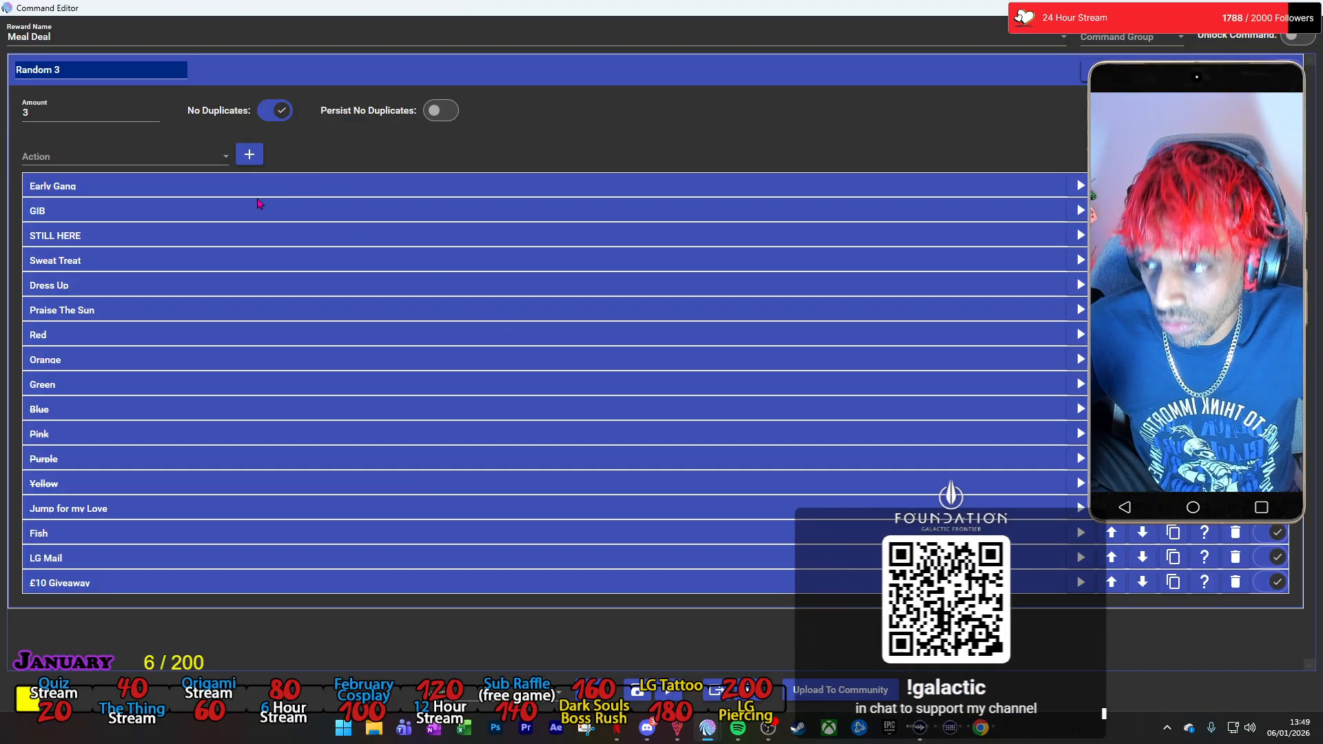
# Add a Group action inside Random 3 and name it Early Gang.
pyautogui.click(211, 162)
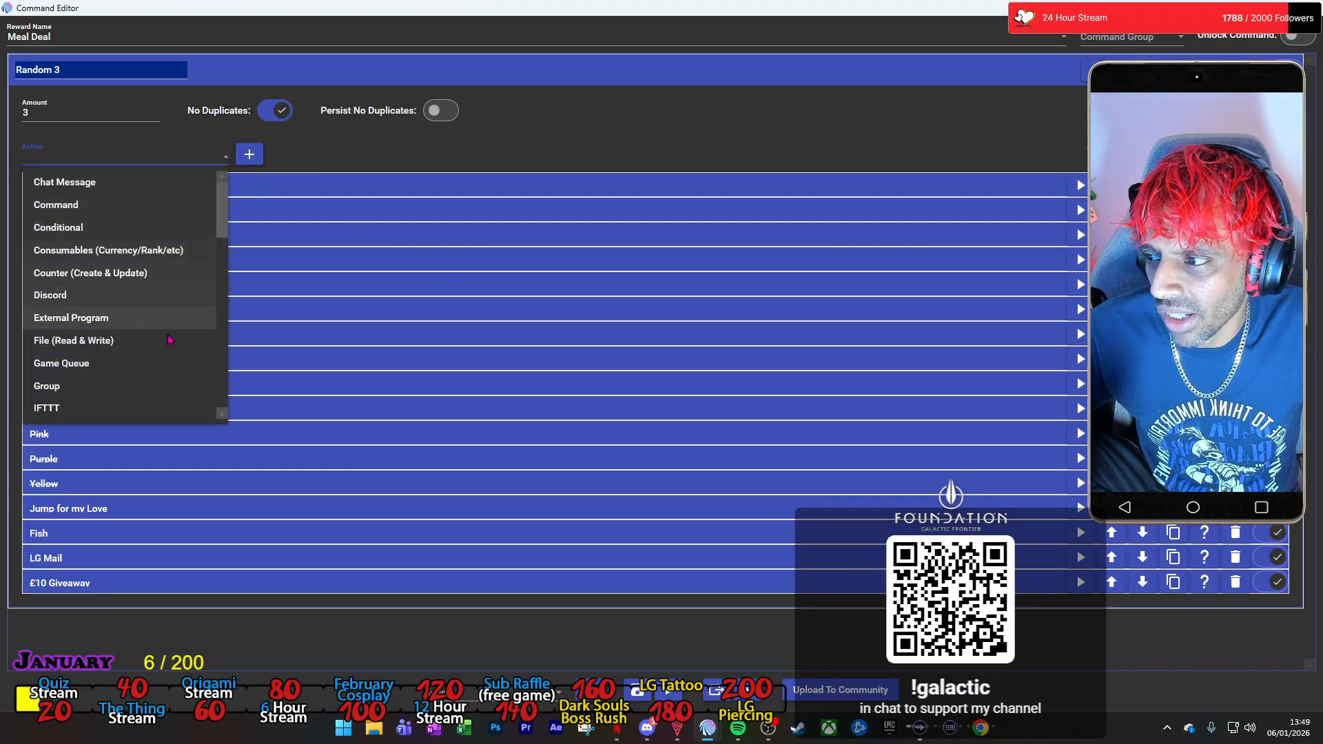
pyautogui.click(125, 396)
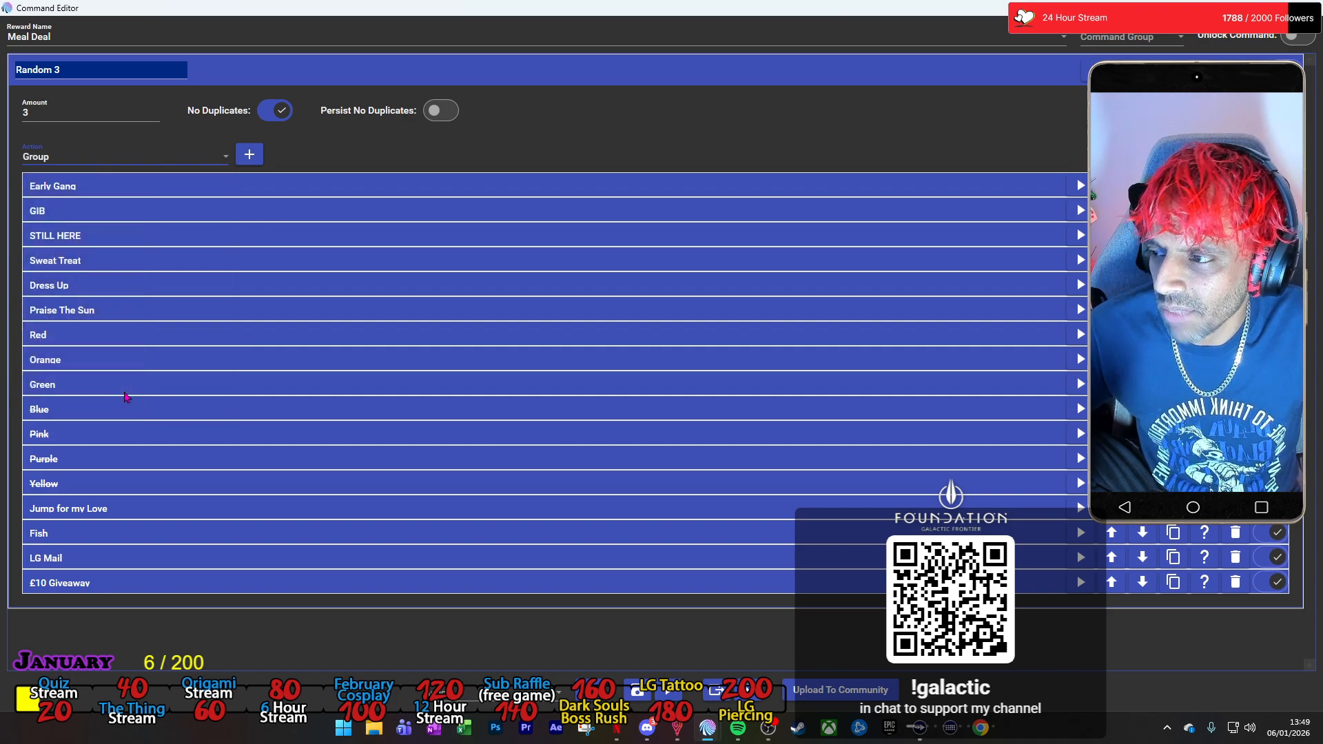
pyautogui.click(249, 156)
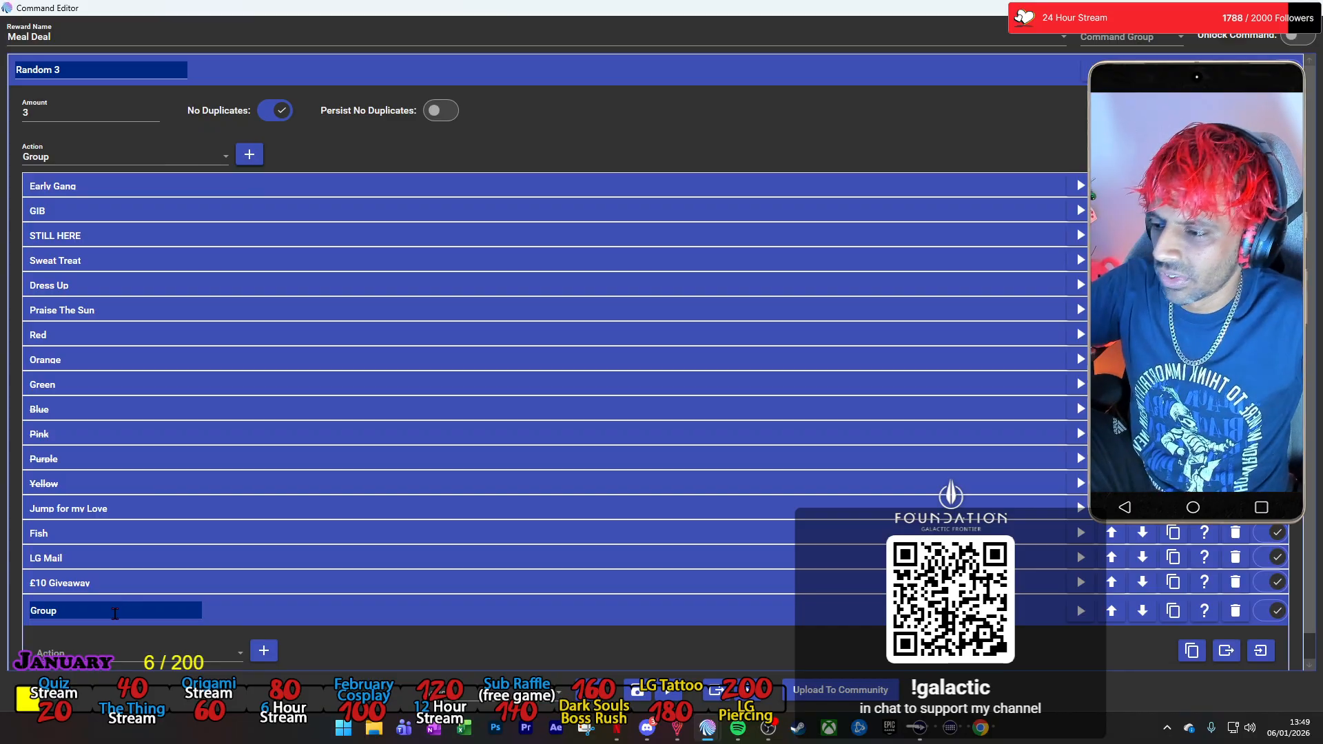
pyautogui.write('ly Gang')
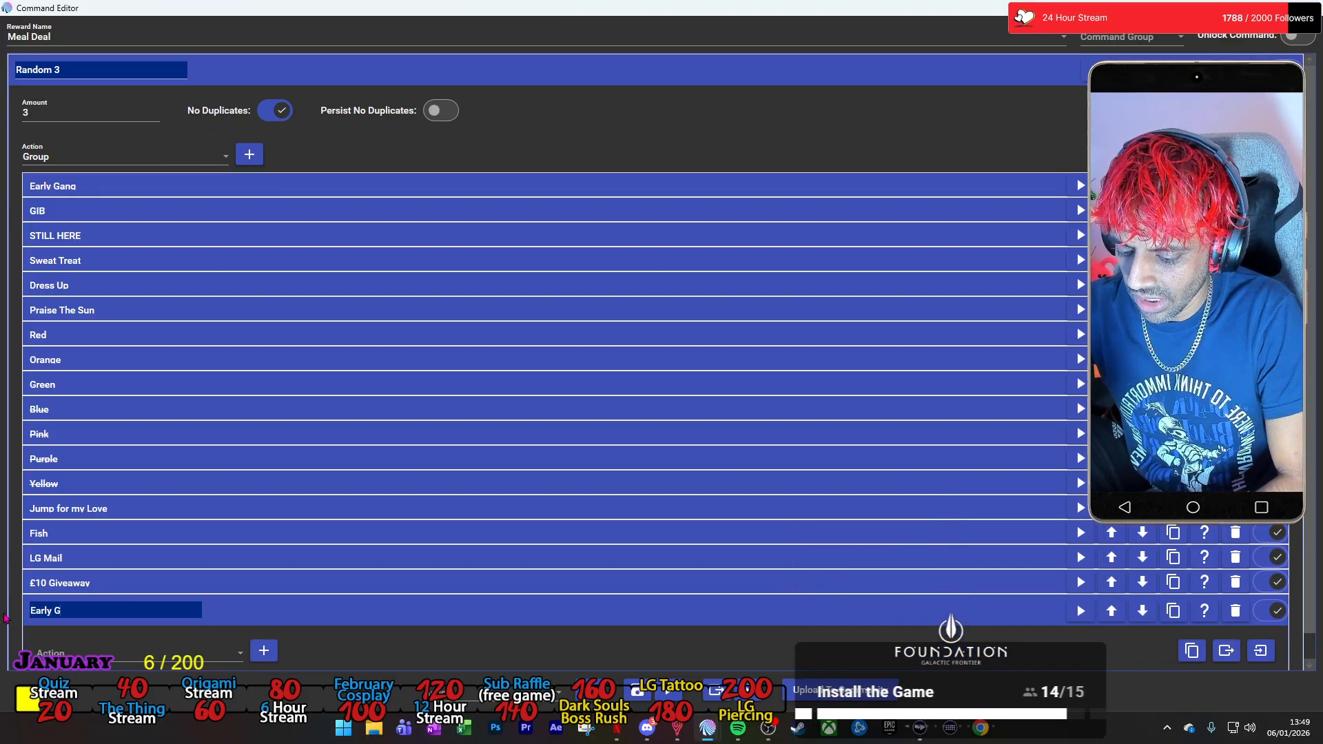
pyautogui.scroll(-1, 141, 570)
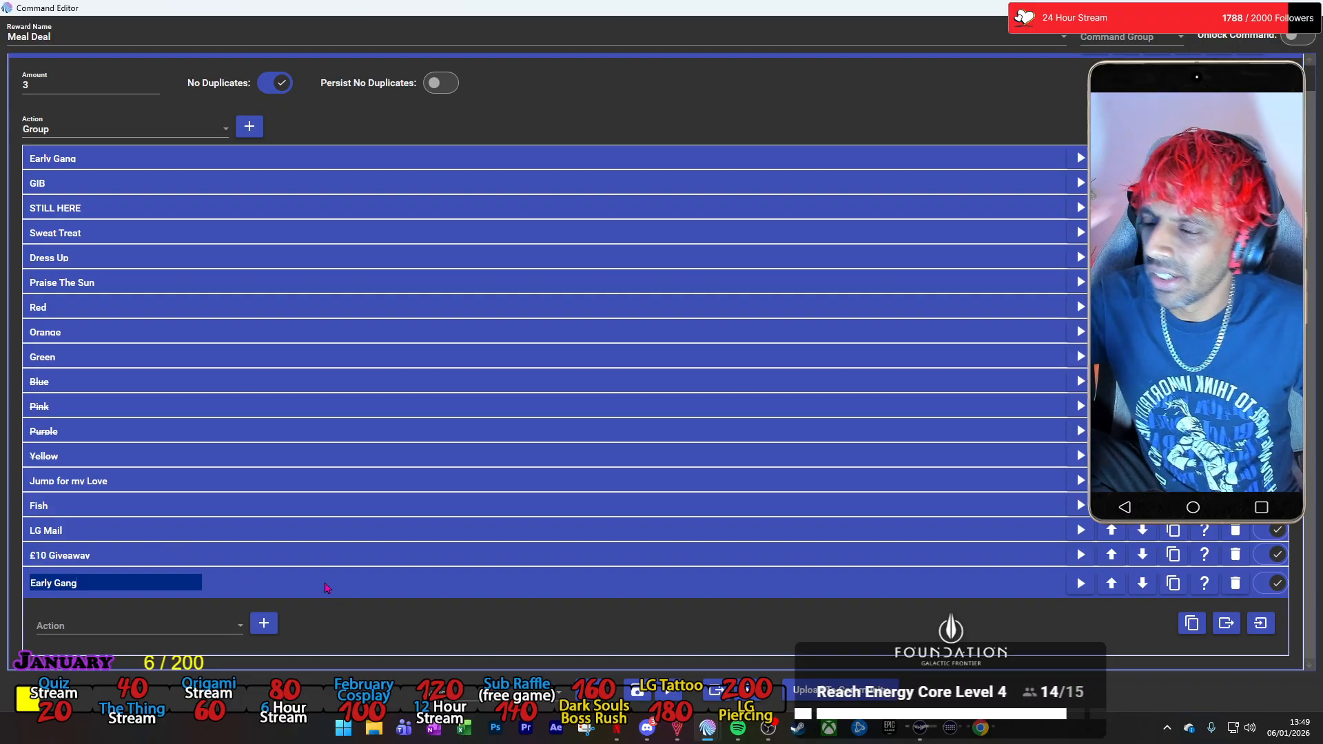
pyautogui.scroll(1, 427, 272)
pyautogui.click(502, 71)
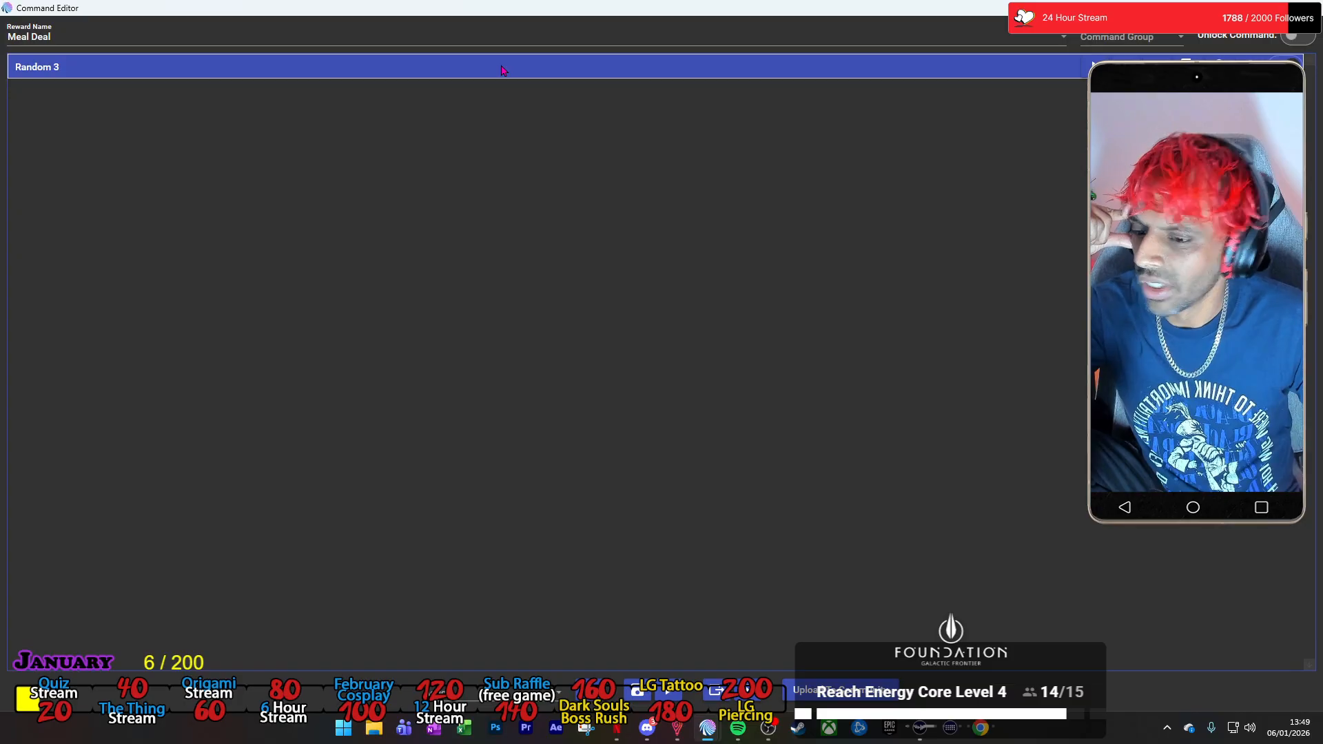
pyautogui.click(502, 71)
pyautogui.click(405, 591)
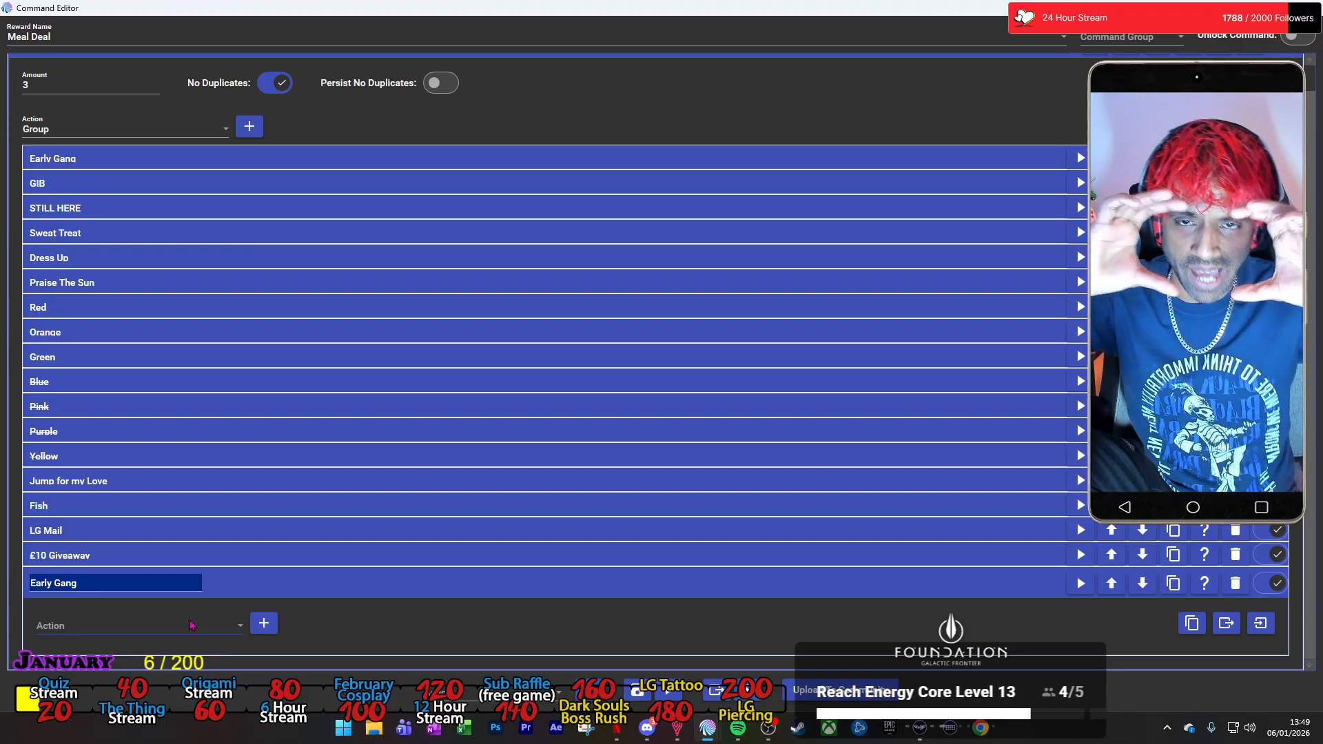
pyautogui.scroll(1, 314, 358)
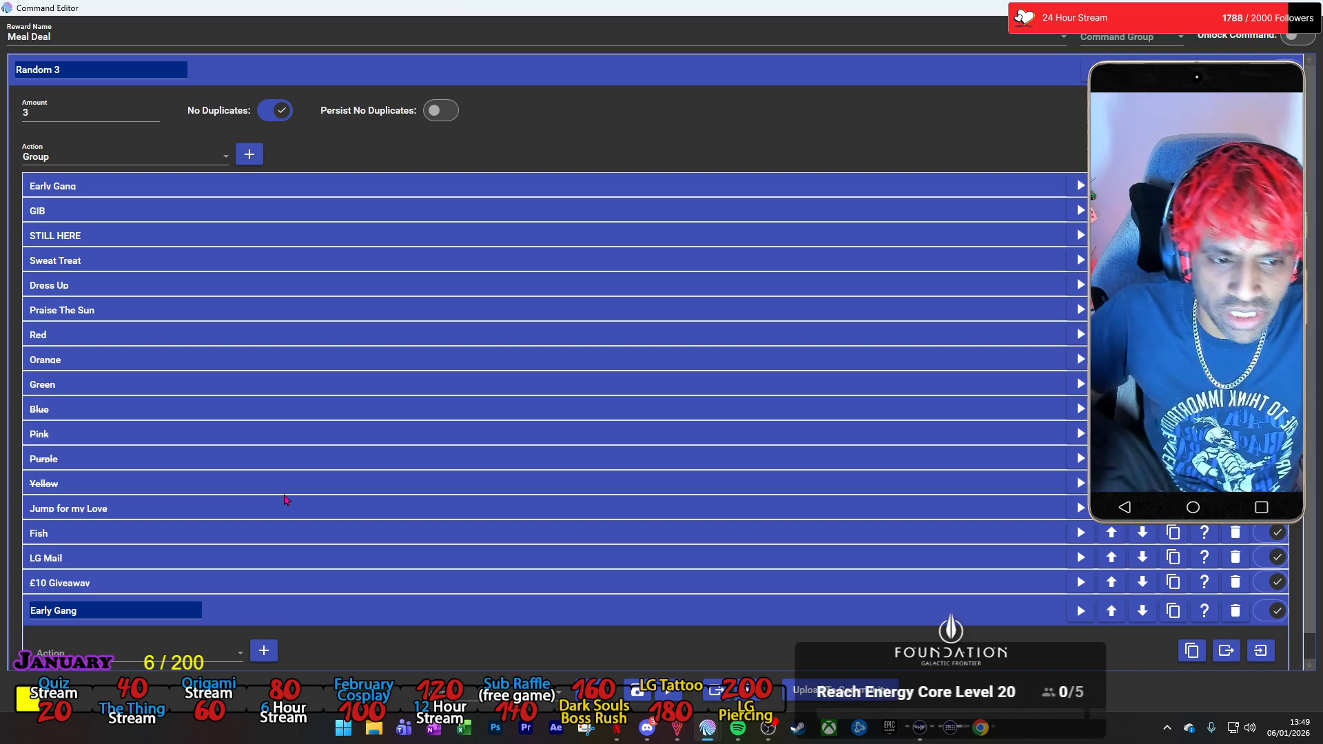
pyautogui.scroll(-1, 249, 547)
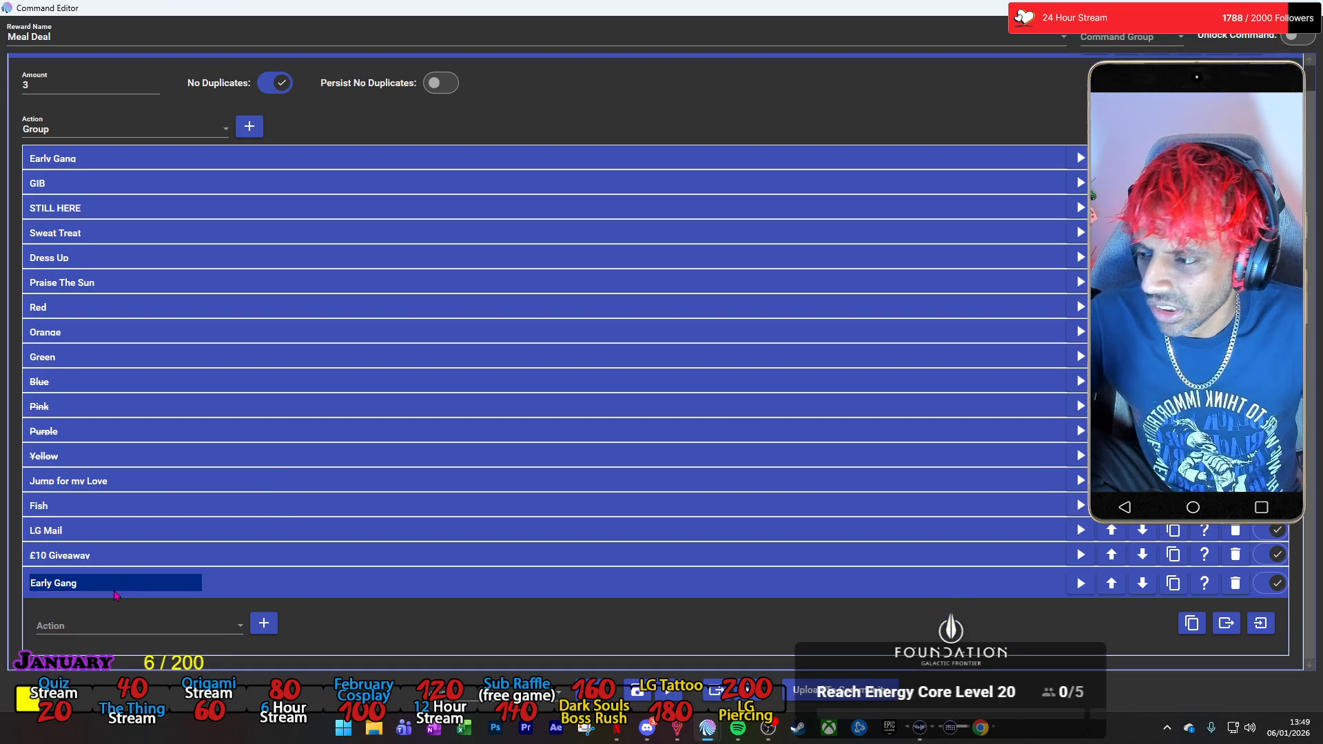
# Expand the original Early Gang action for reference and add a Command action inside the new Early Gang group.
pyautogui.click(279, 160)
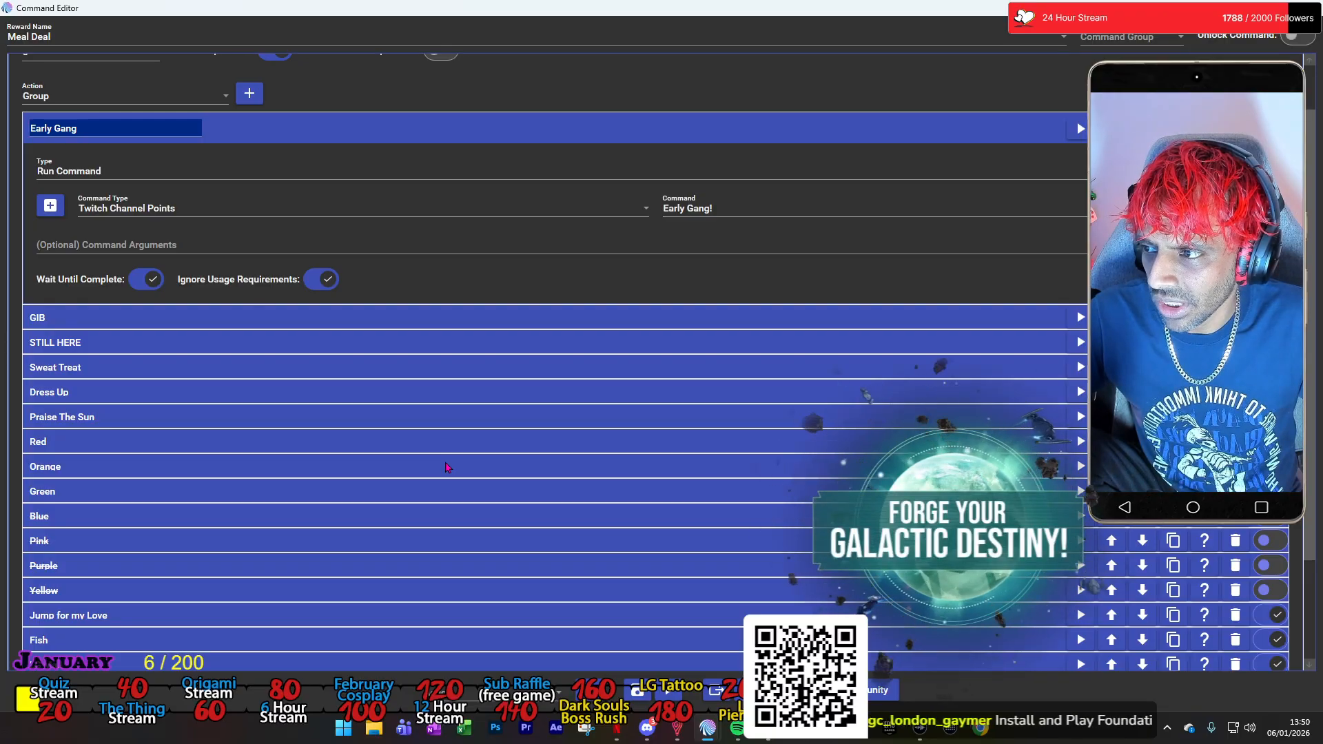
pyautogui.scroll(-2, 445, 467)
pyautogui.click(138, 627)
pyautogui.scroll(-2, 164, 463)
pyautogui.scroll(3, 164, 463)
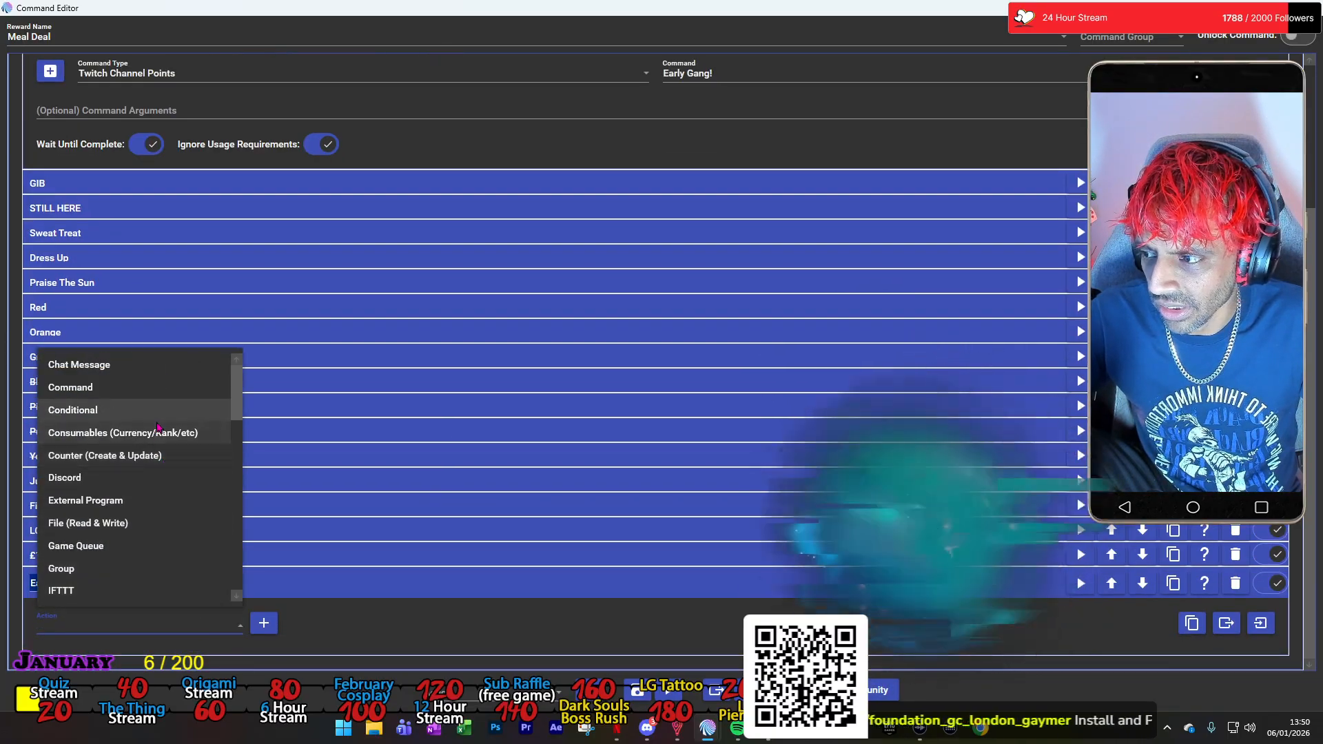
pyautogui.click(104, 389)
pyautogui.click(264, 623)
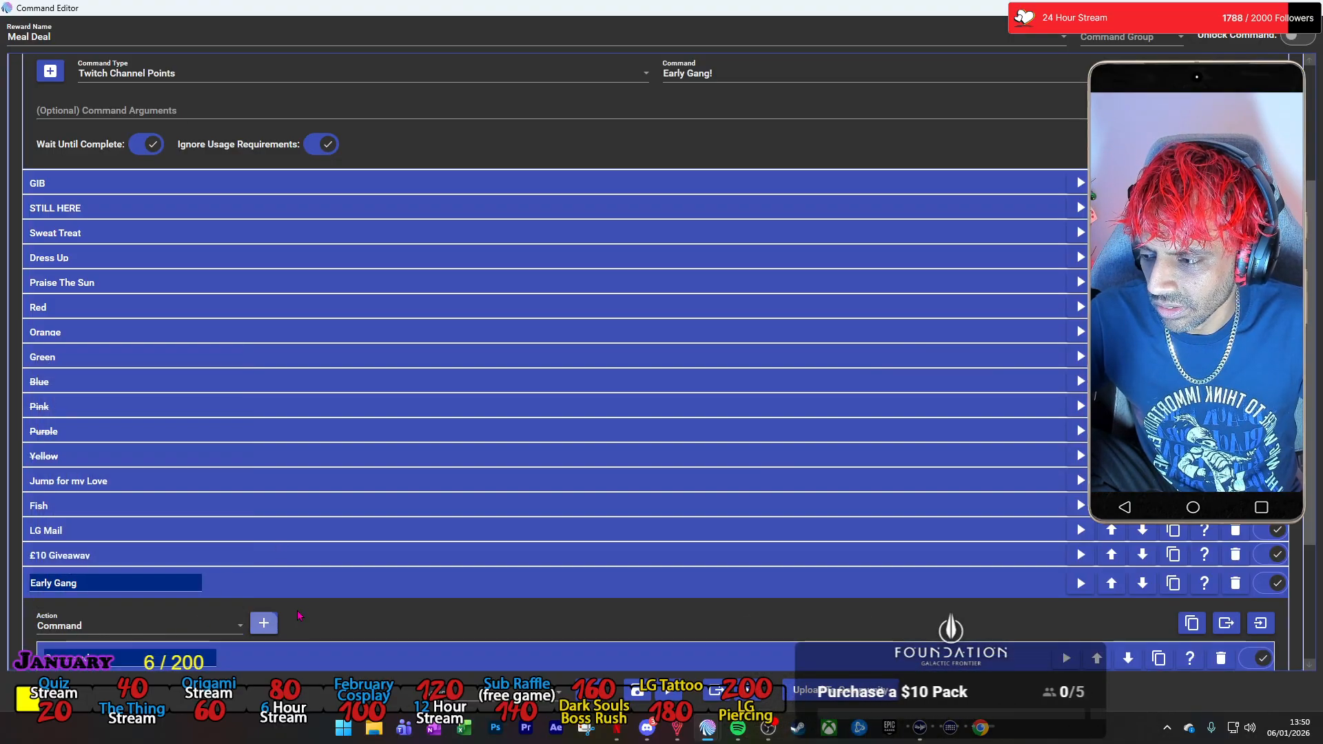
# Set the group's new Command action to run the Twitch Channel Points command Early Gang!, and collapse it.
pyautogui.scroll(-3, 246, 596)
pyautogui.click(246, 595)
pyautogui.scroll(-2, 252, 541)
pyautogui.click(260, 498)
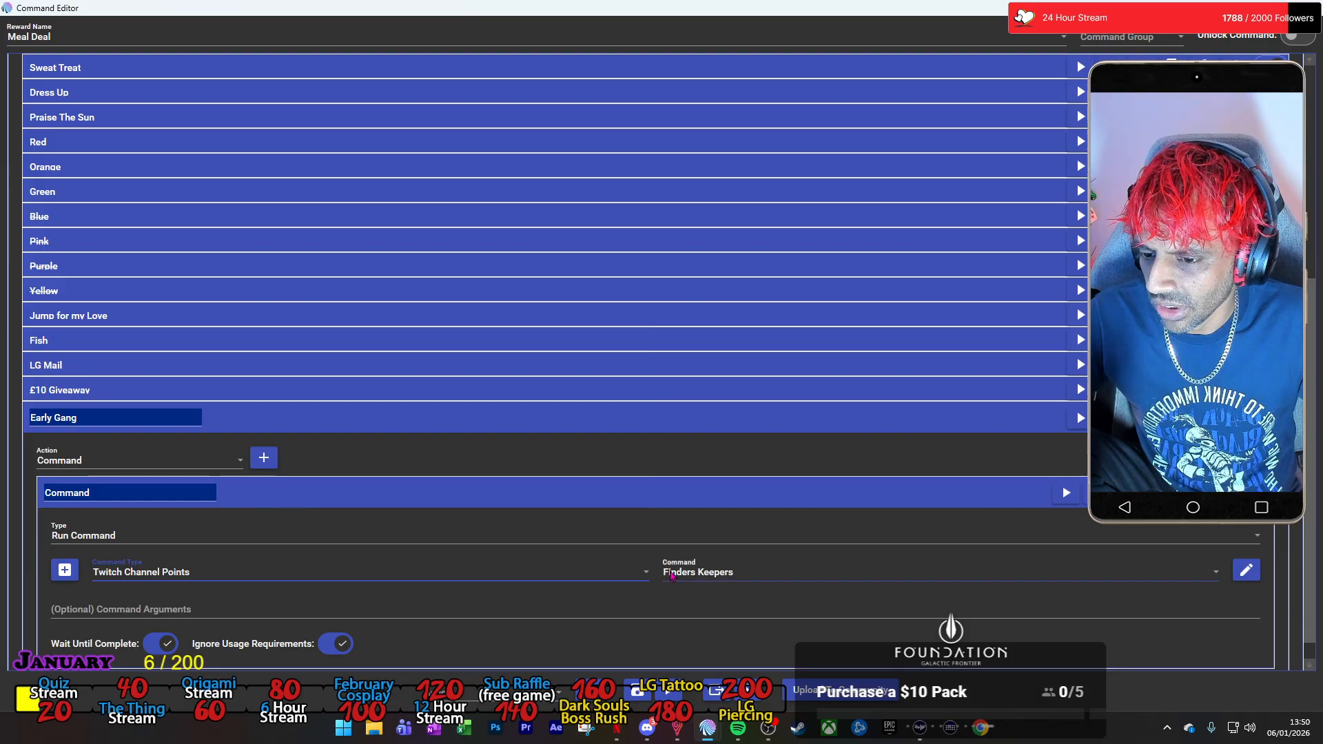
pyautogui.click(791, 572)
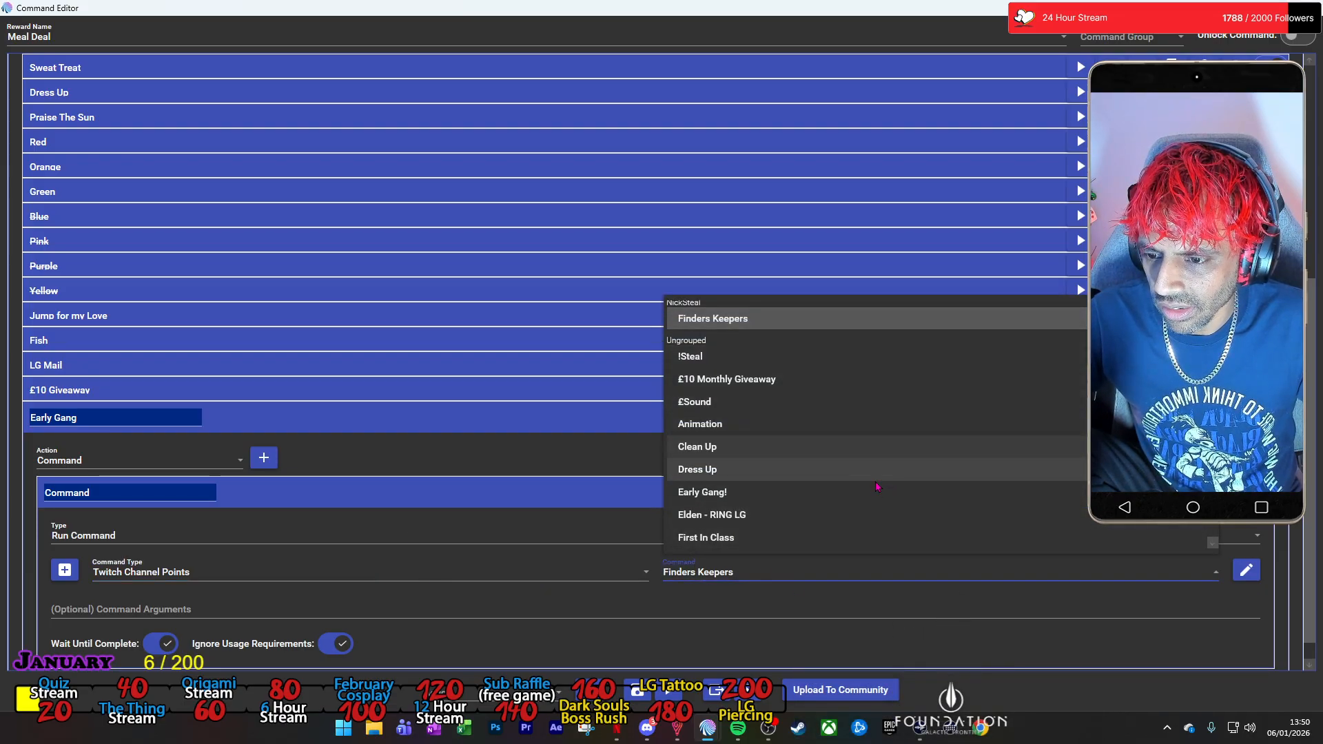
pyautogui.click(875, 492)
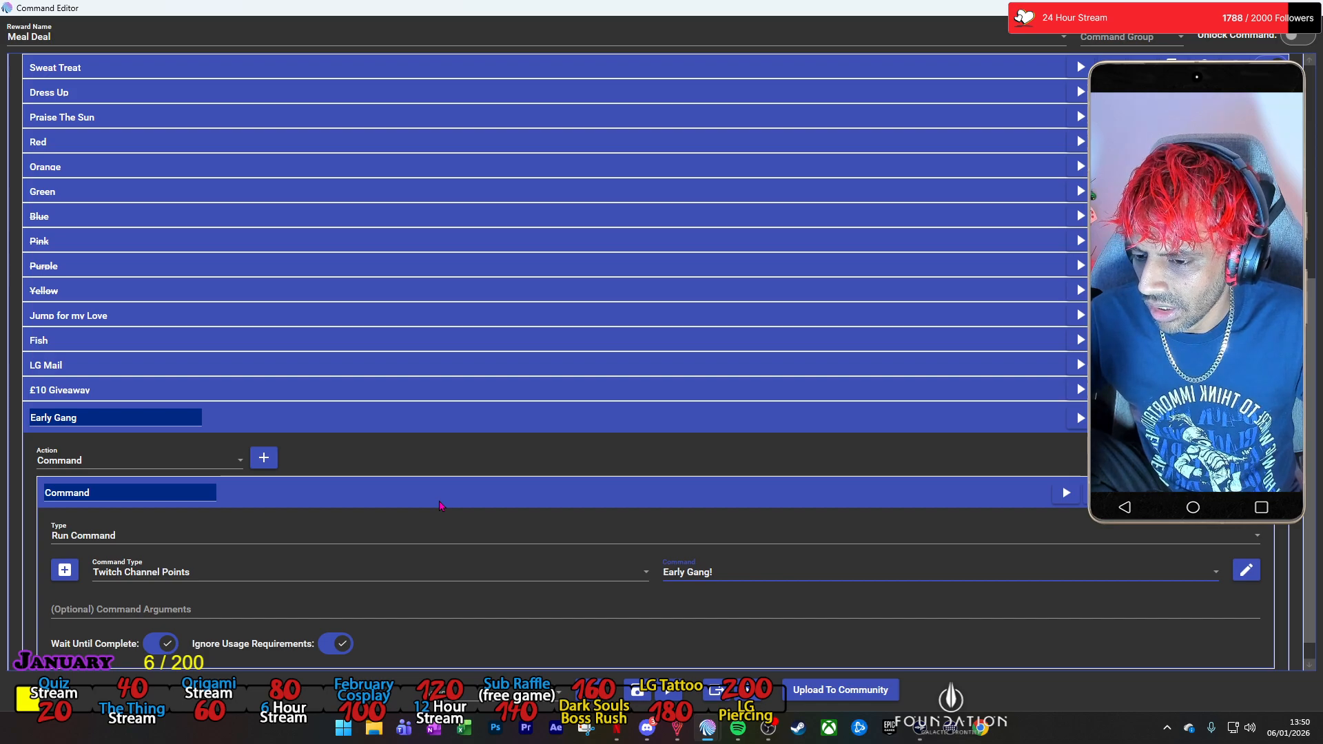
pyautogui.scroll(-1, 441, 505)
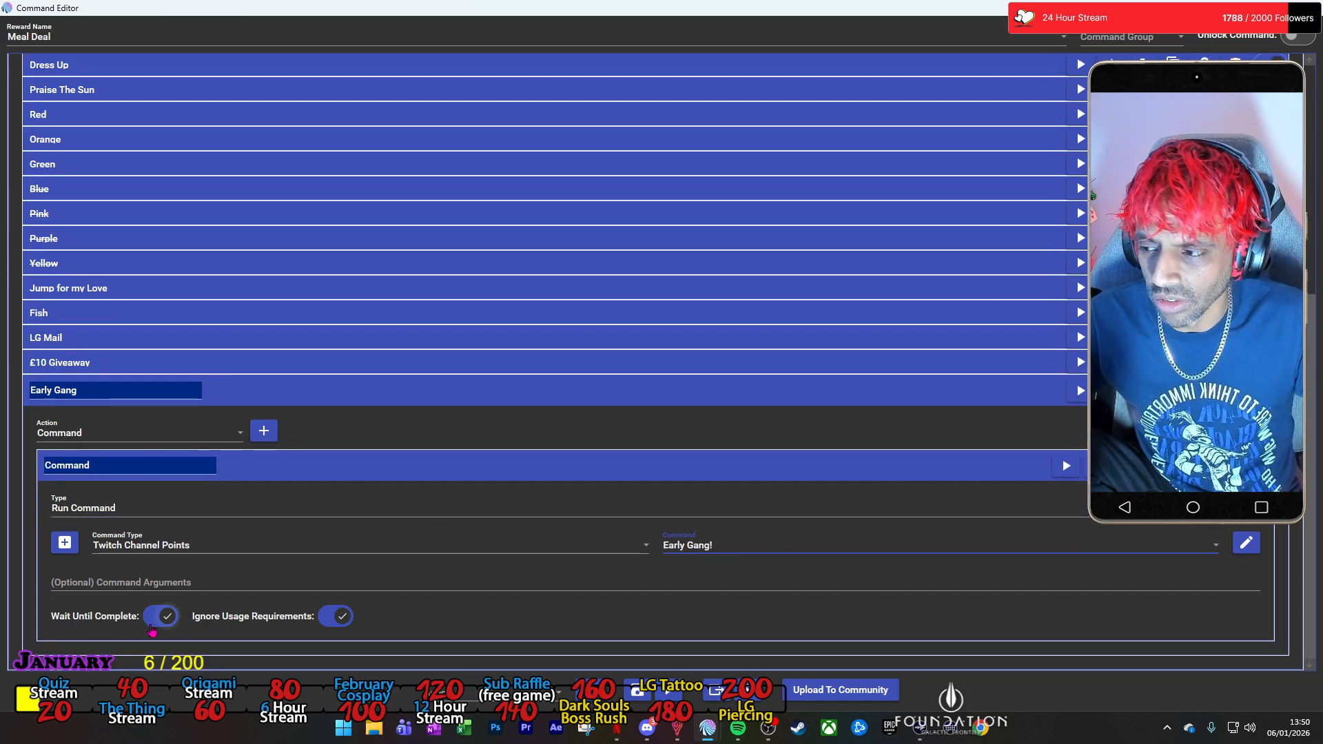
pyautogui.click(300, 475)
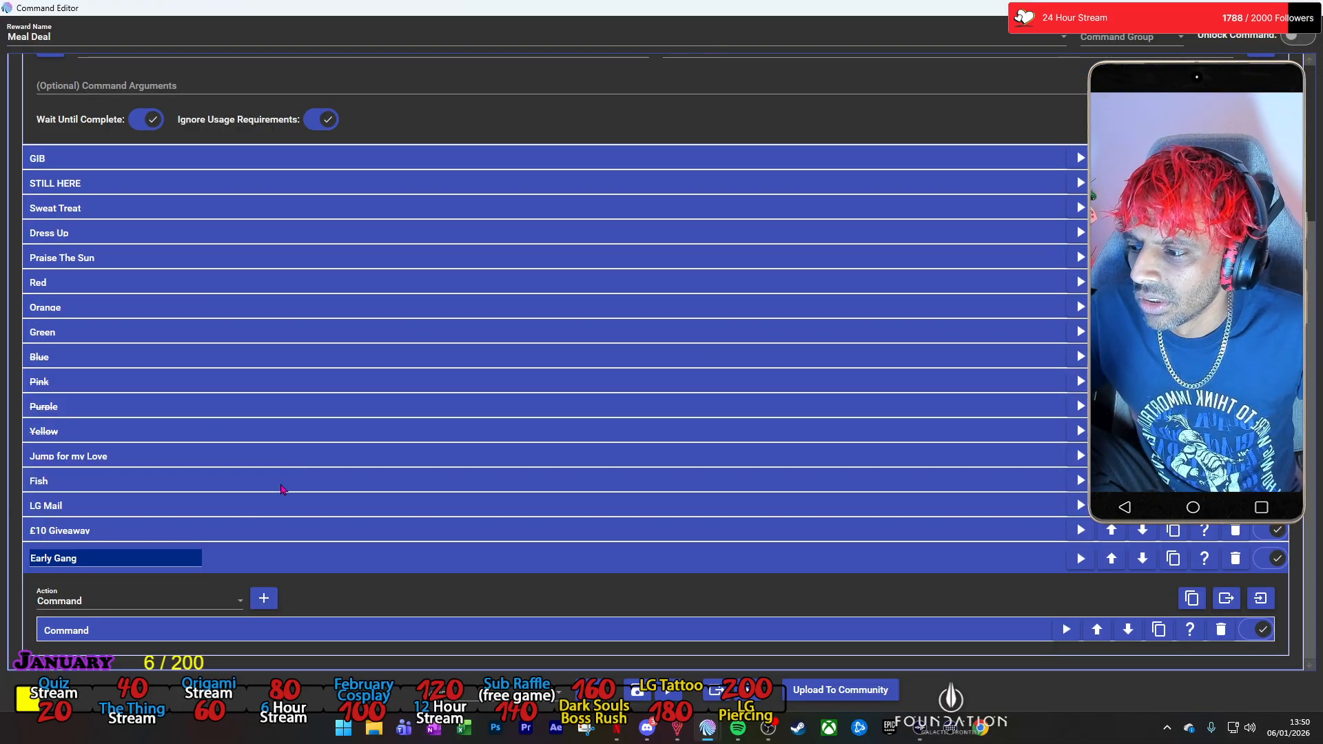
# Add a File (Read & Write) action after the Command action in the new Early Gang group.
pyautogui.click(238, 600)
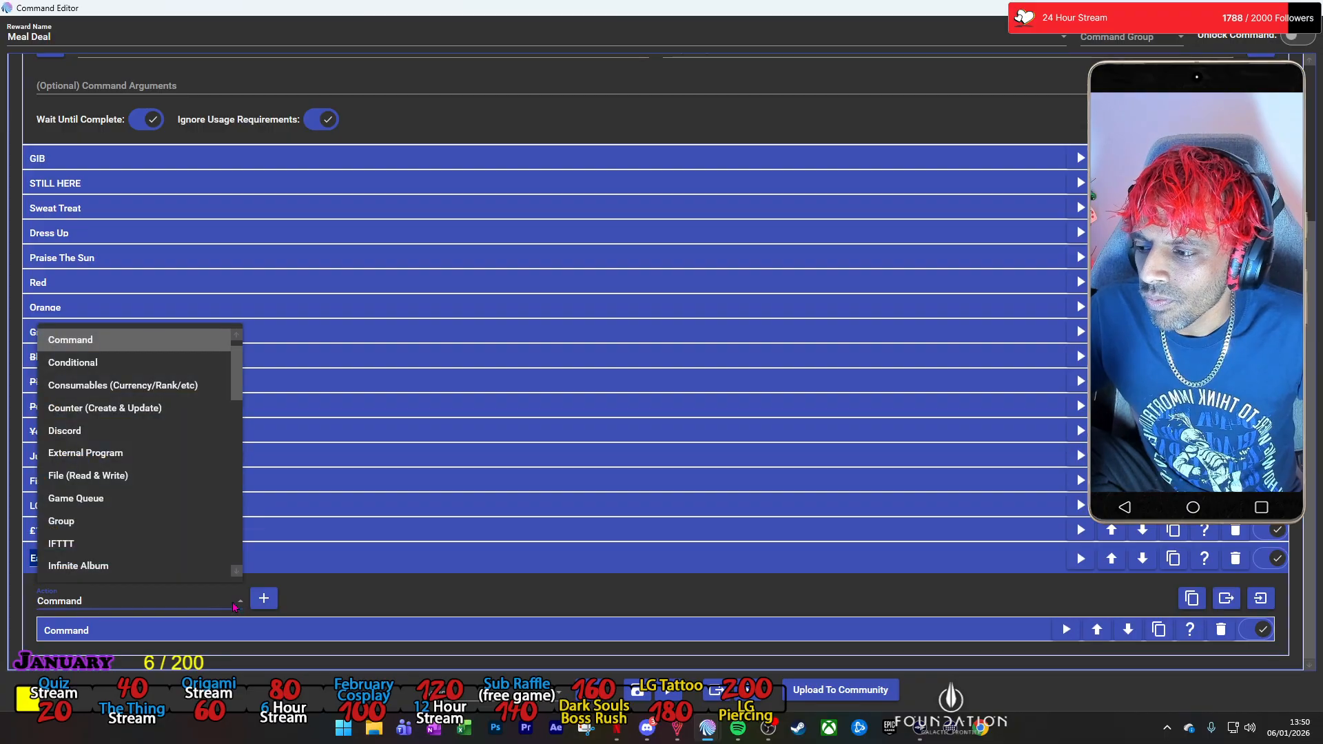
pyautogui.scroll(-3, 171, 413)
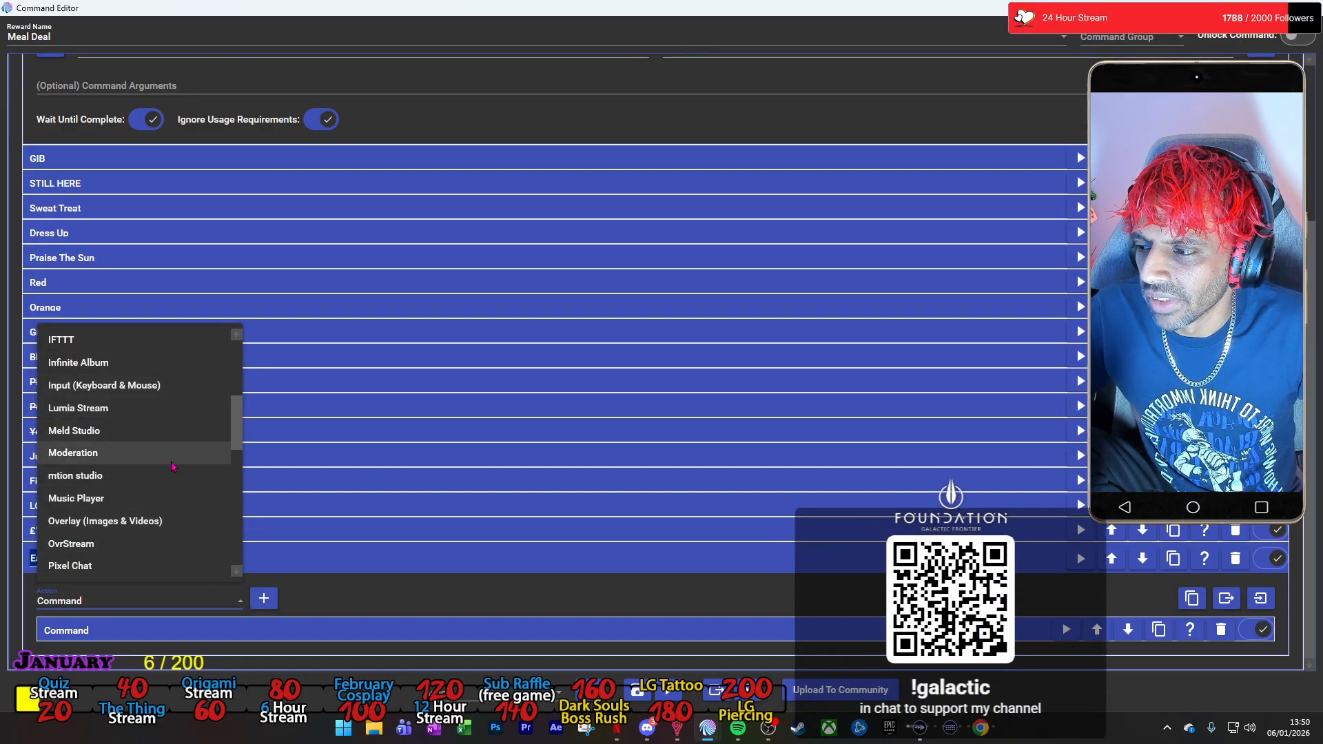
pyautogui.scroll(-5, 172, 467)
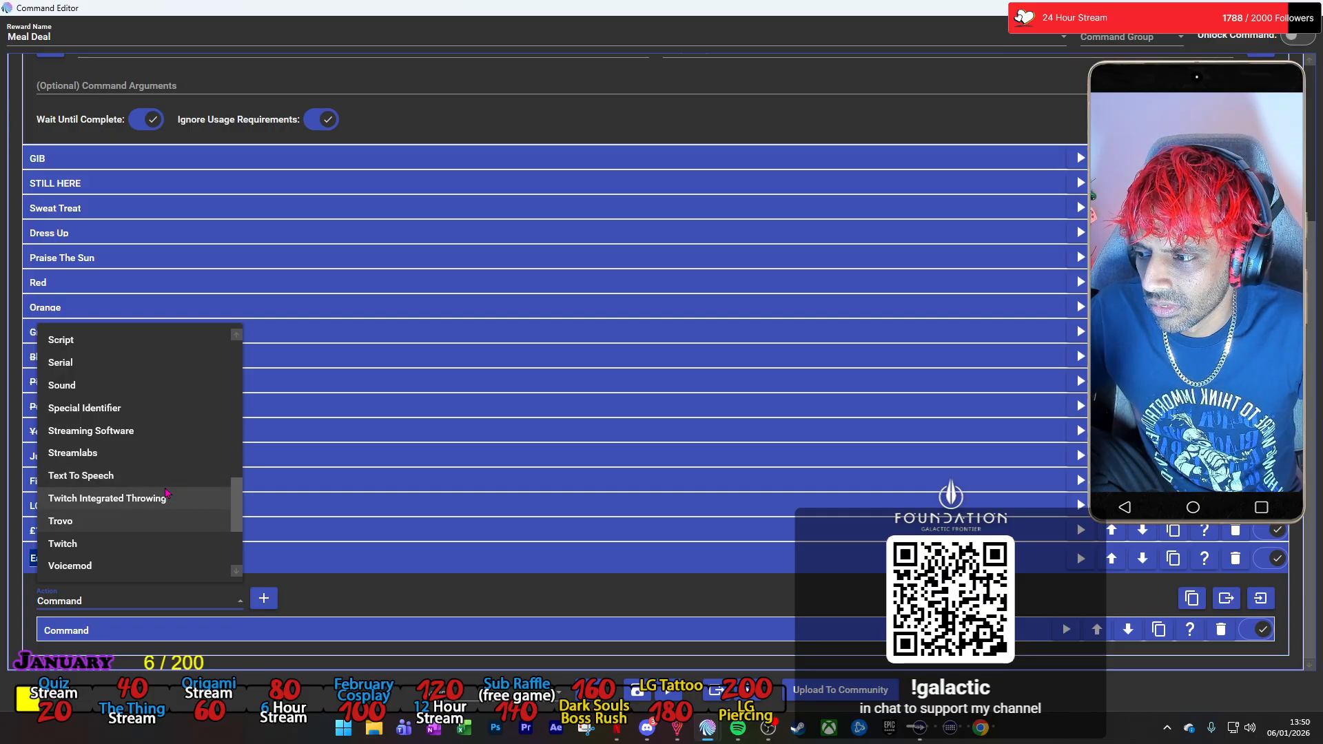
pyautogui.scroll(5, 161, 478)
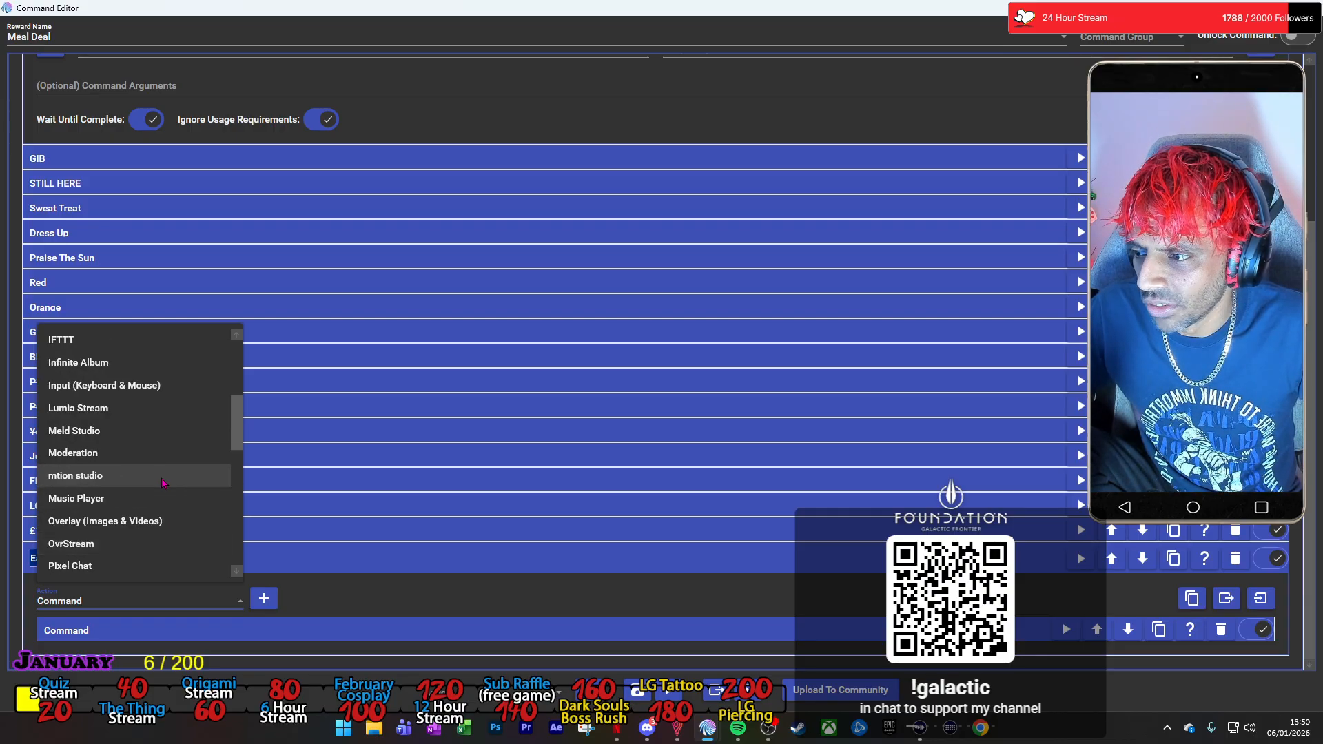
pyautogui.scroll(3, 155, 441)
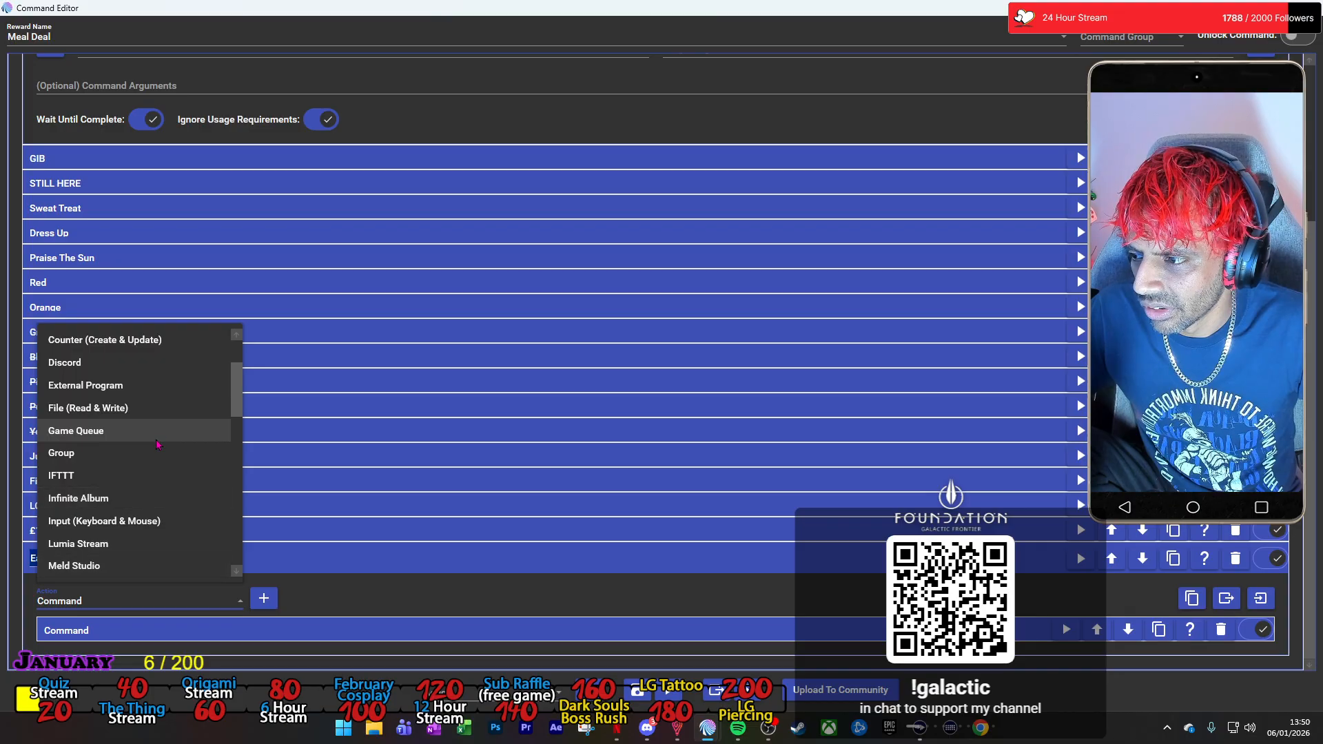
pyautogui.click(153, 412)
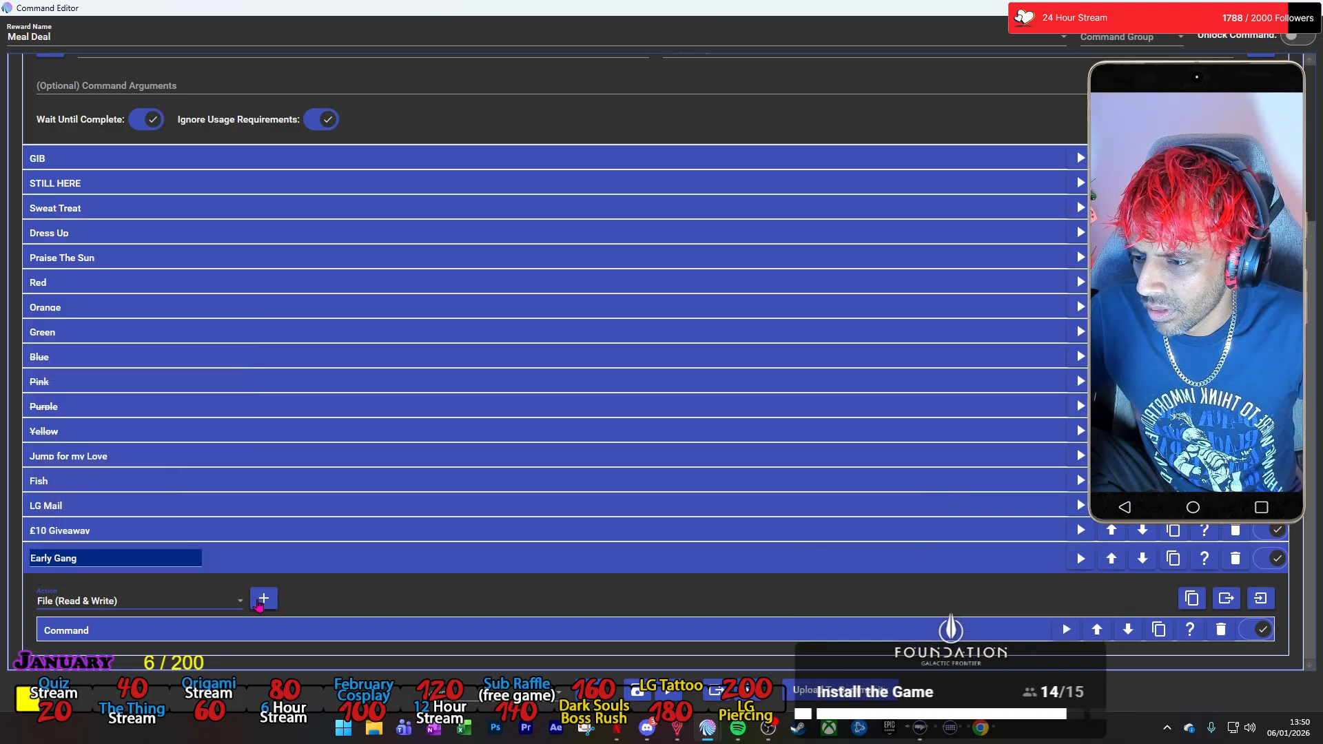
pyautogui.click(262, 600)
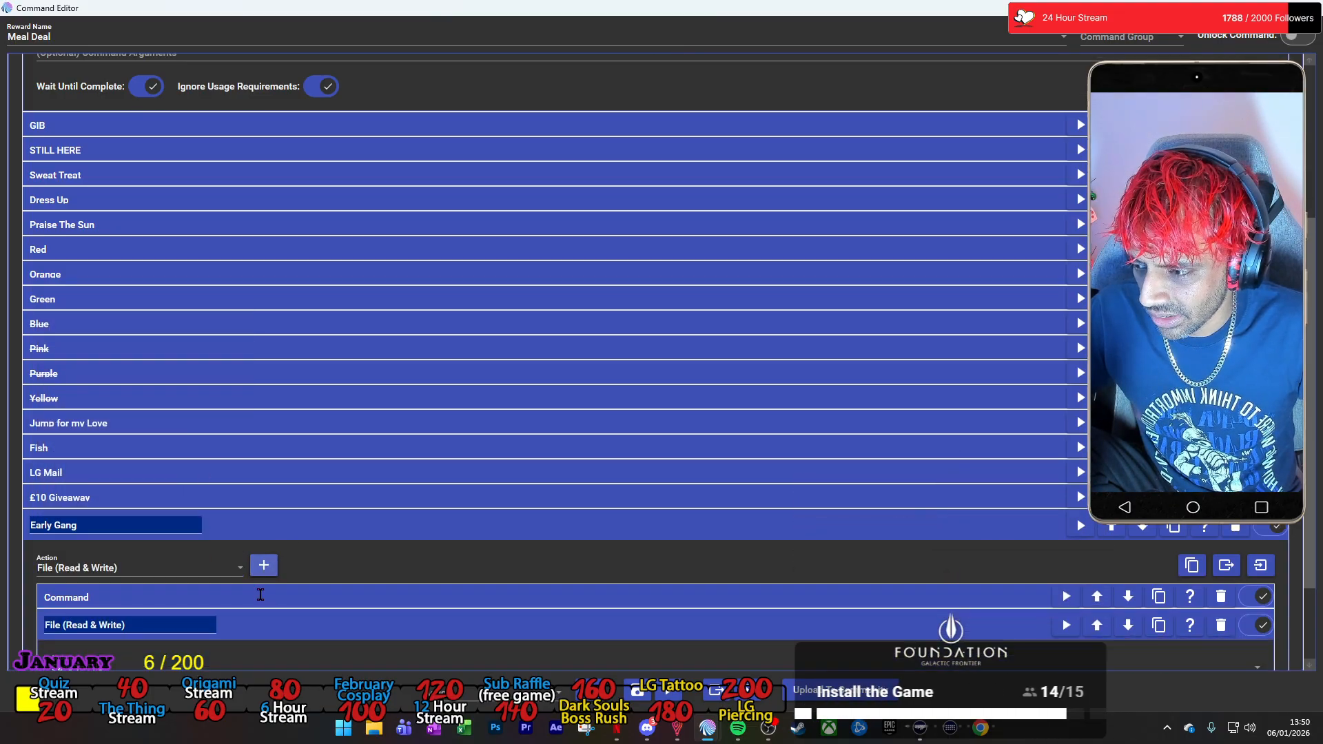
# In File Explorer, create a text file named Meal Deal.txt in the MixItUp folder and move the window out of the way.
pyautogui.click(374, 727)
pyautogui.moveTo(641, 129); pyautogui.dragTo(513, 102)
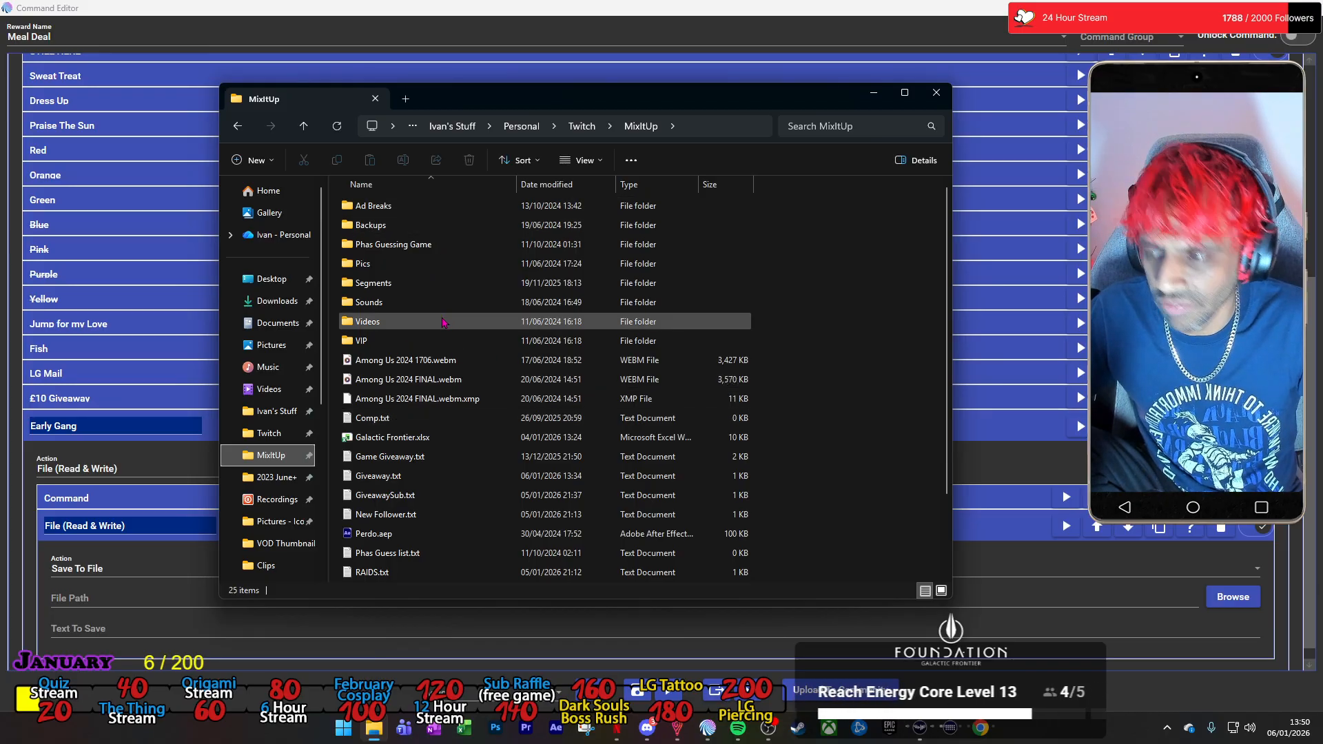
pyautogui.scroll(-2, 471, 396)
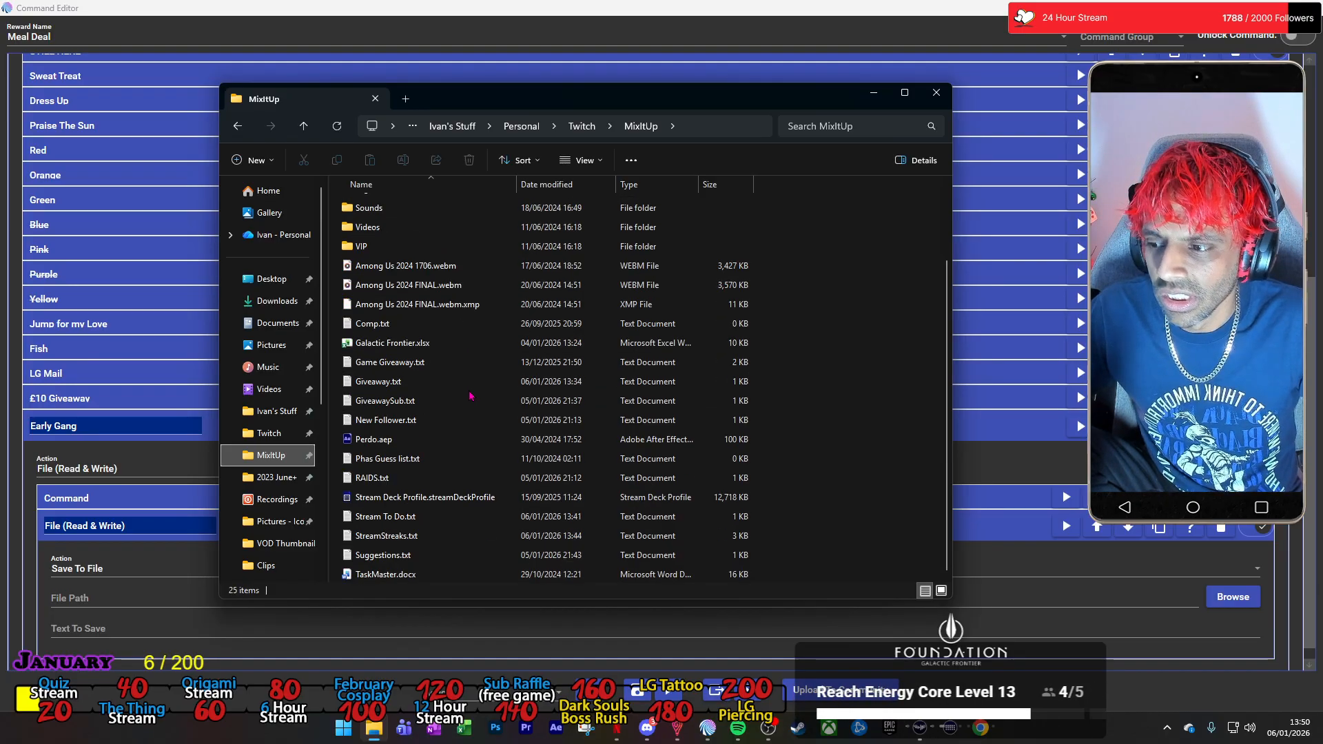
pyautogui.rightClick(840, 461)
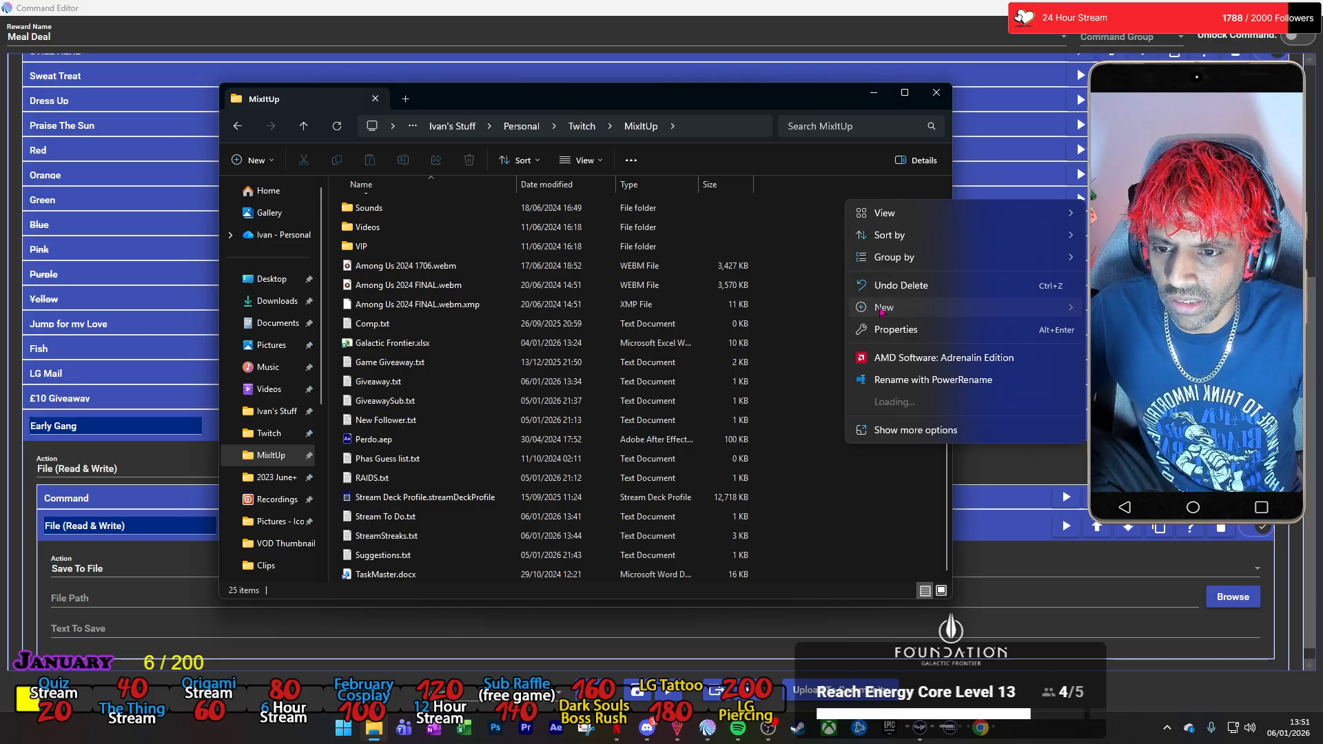
pyautogui.moveTo(889, 307)
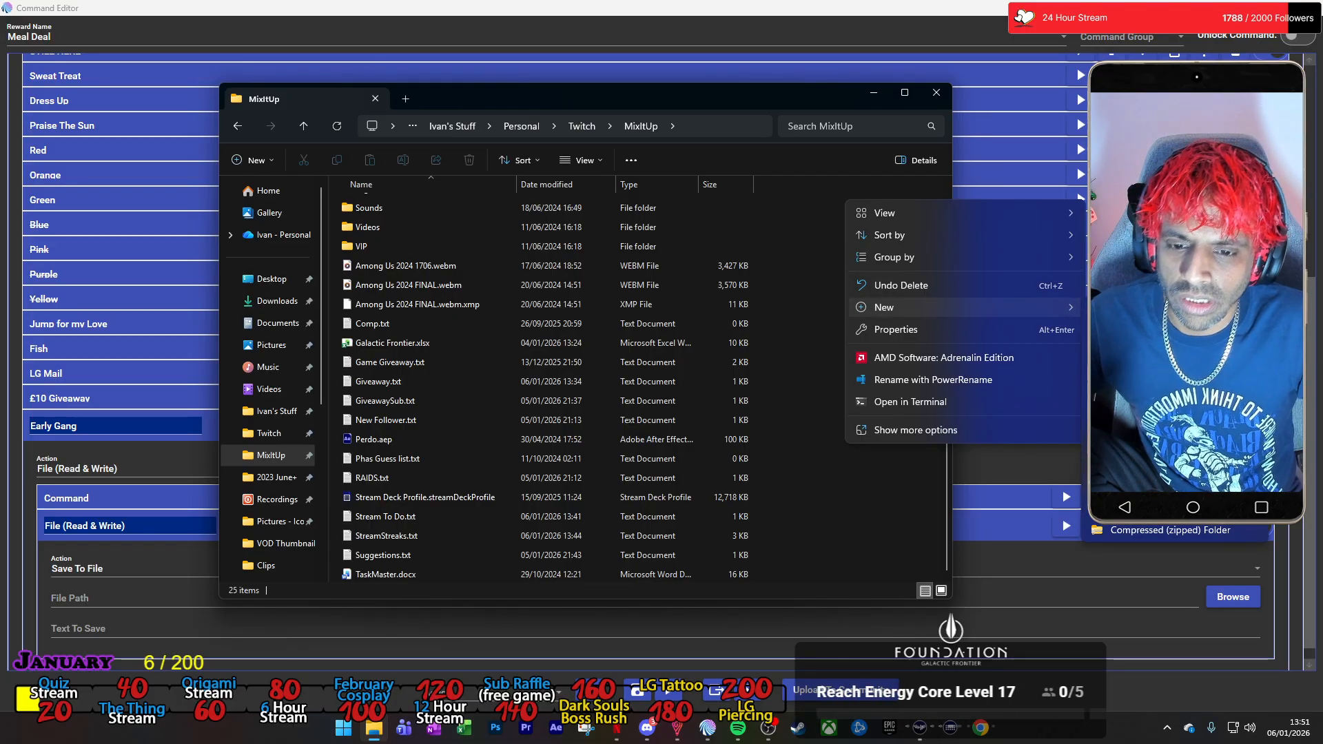
pyautogui.click(1137, 486)
pyautogui.write('Meal Deal.txt')
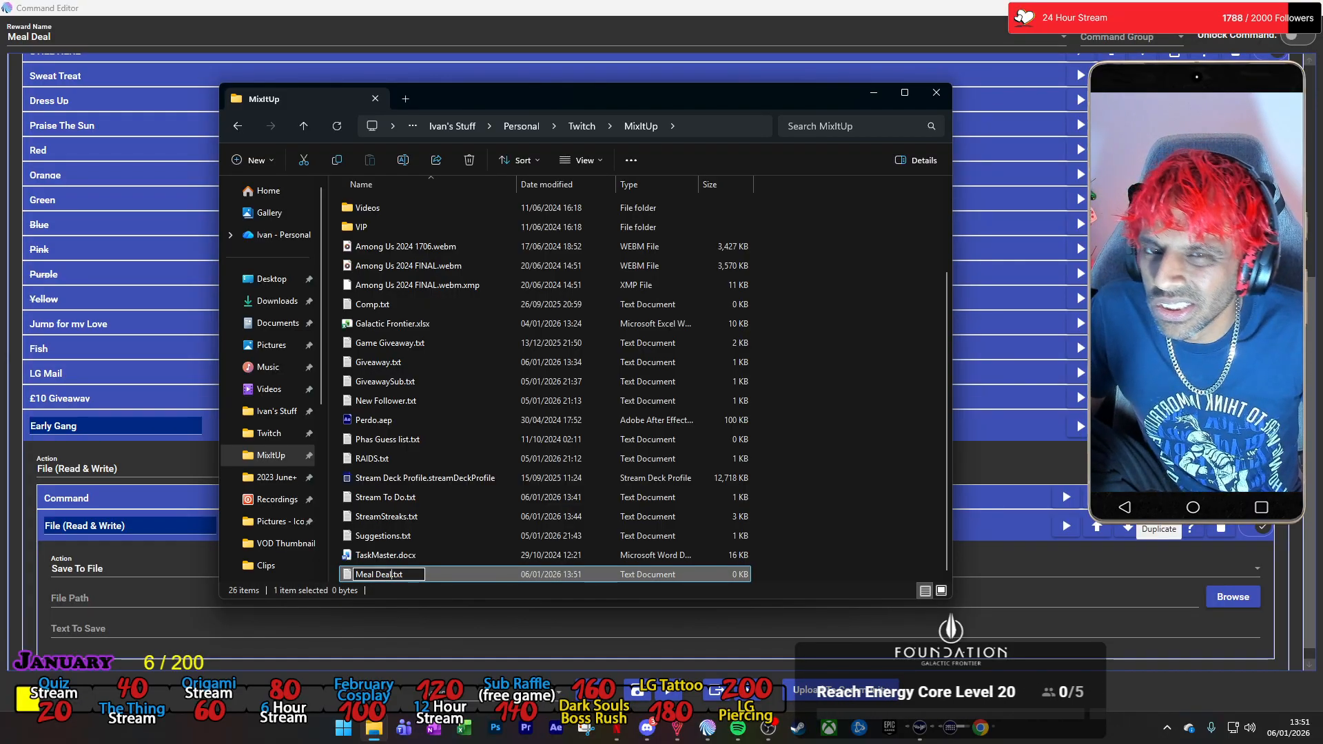
pyautogui.click(789, 418)
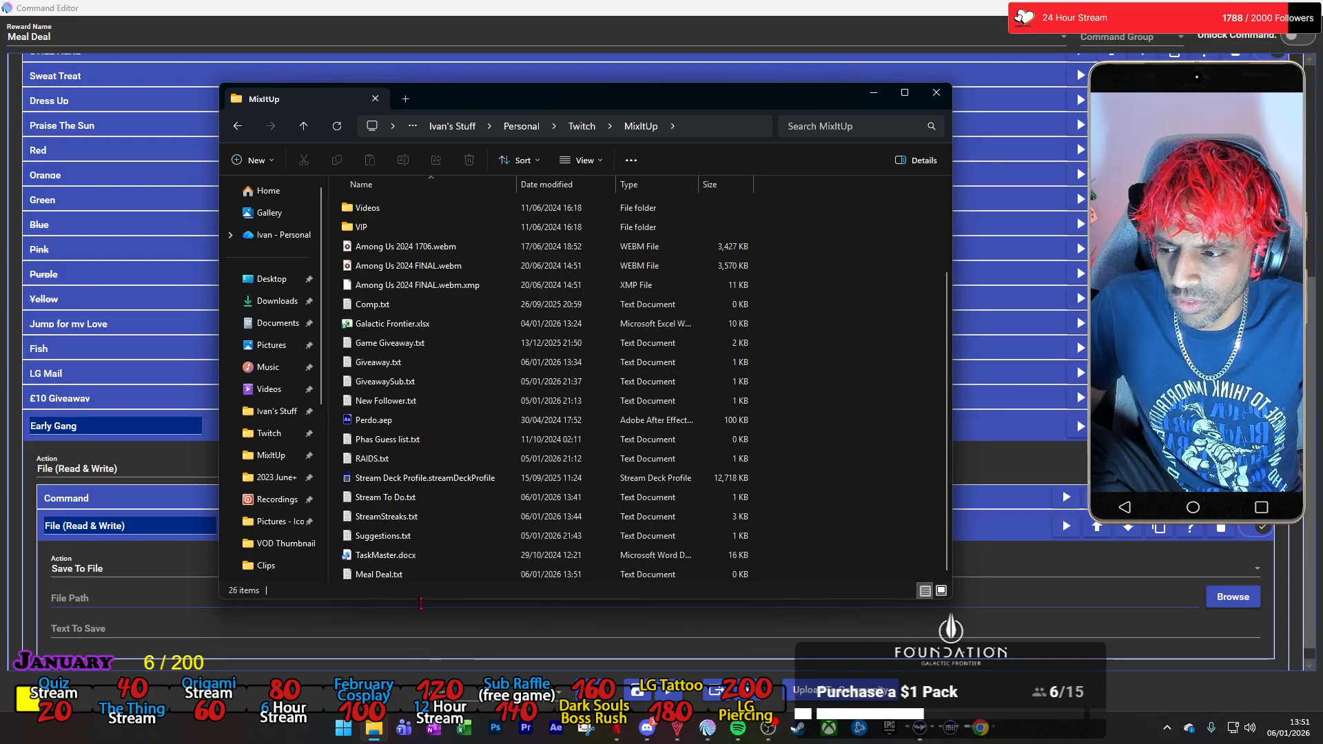
pyautogui.click(395, 578)
pyautogui.moveTo(761, 109); pyautogui.dragTo(0, 192)
# Set the Early Gang group's File action to Append To File and point its file path to Meal Deal.txt in the MixItUp folder.
pyautogui.click(841, 569)
pyautogui.scroll(1, 387, 321)
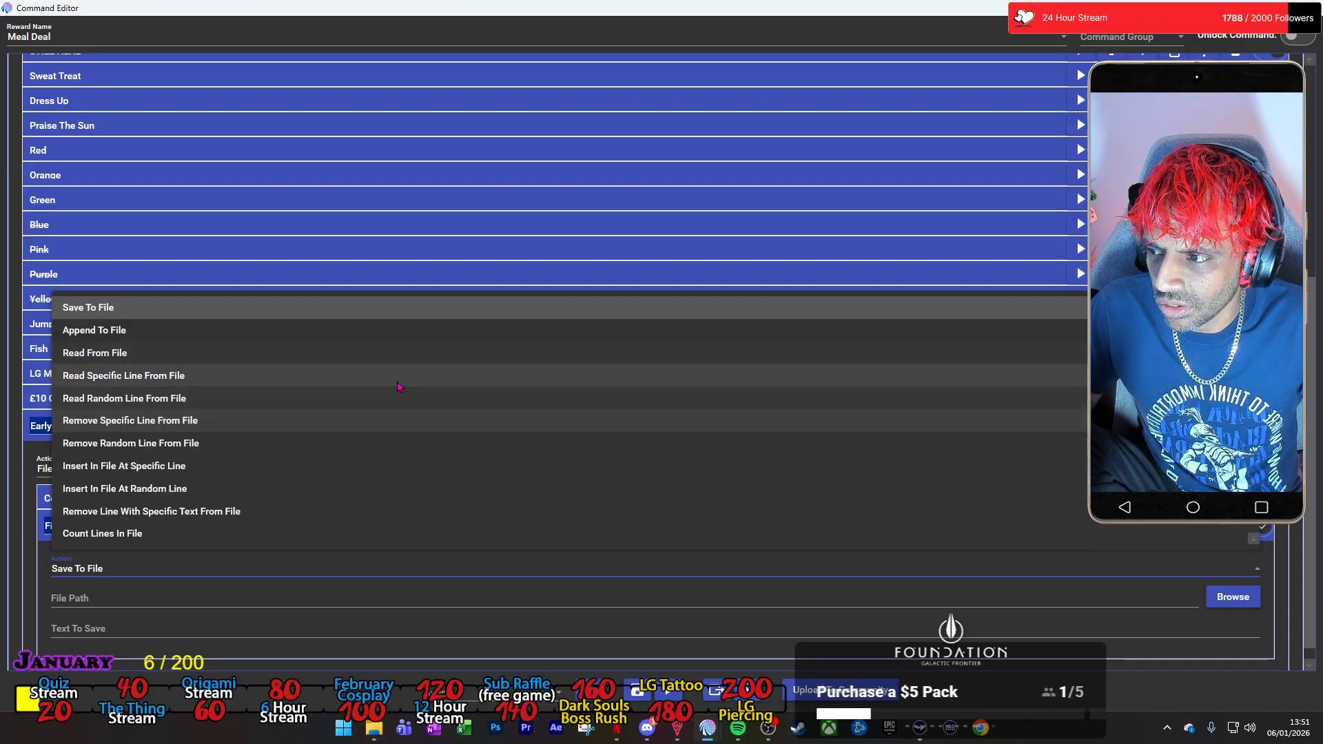
pyautogui.click(368, 332)
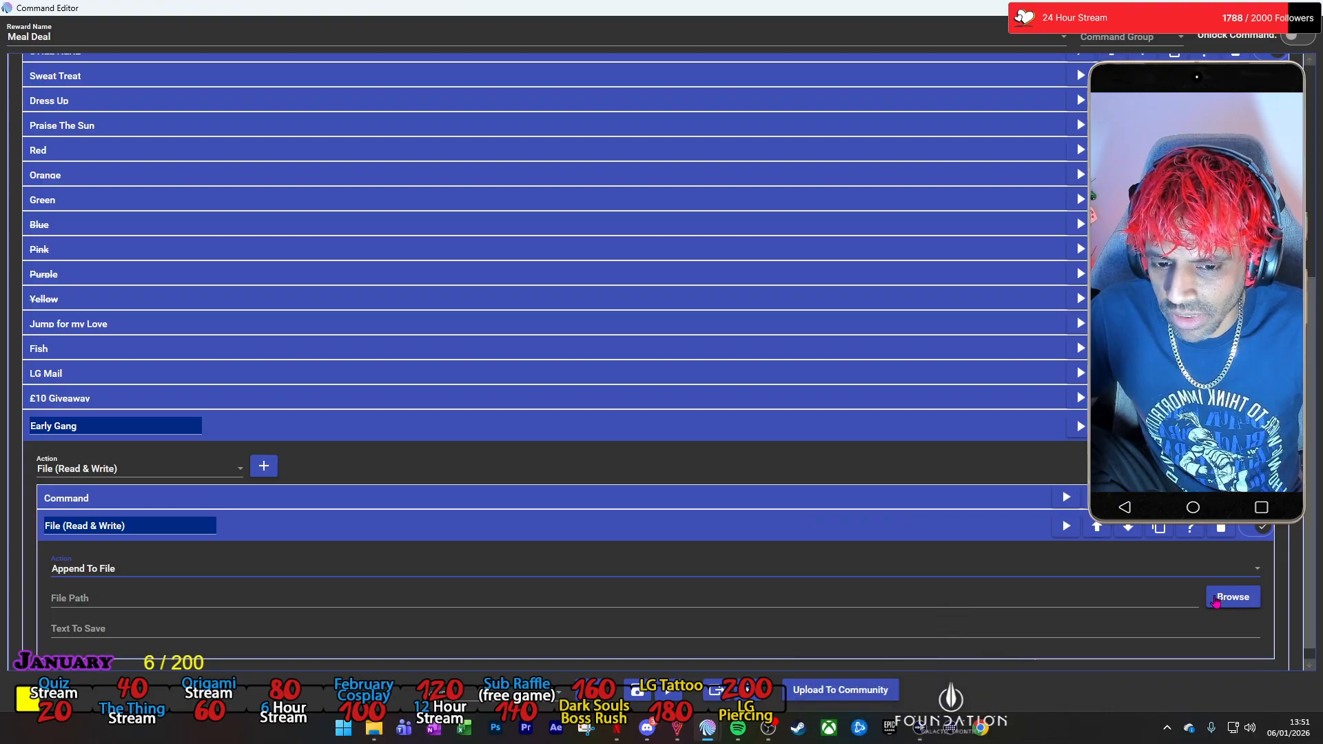
pyautogui.click(1232, 597)
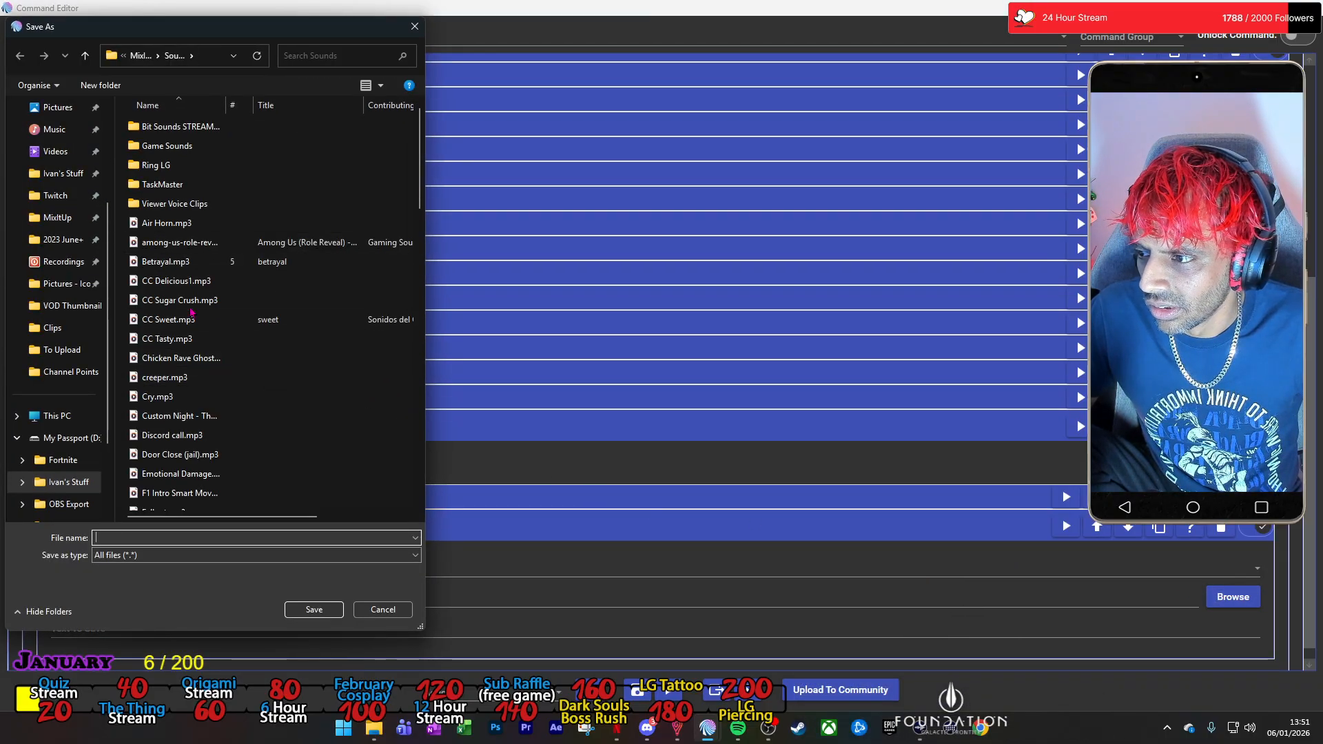
pyautogui.click(140, 55)
pyautogui.scroll(-2, 286, 418)
pyautogui.doubleClick(165, 329)
pyautogui.click(713, 415)
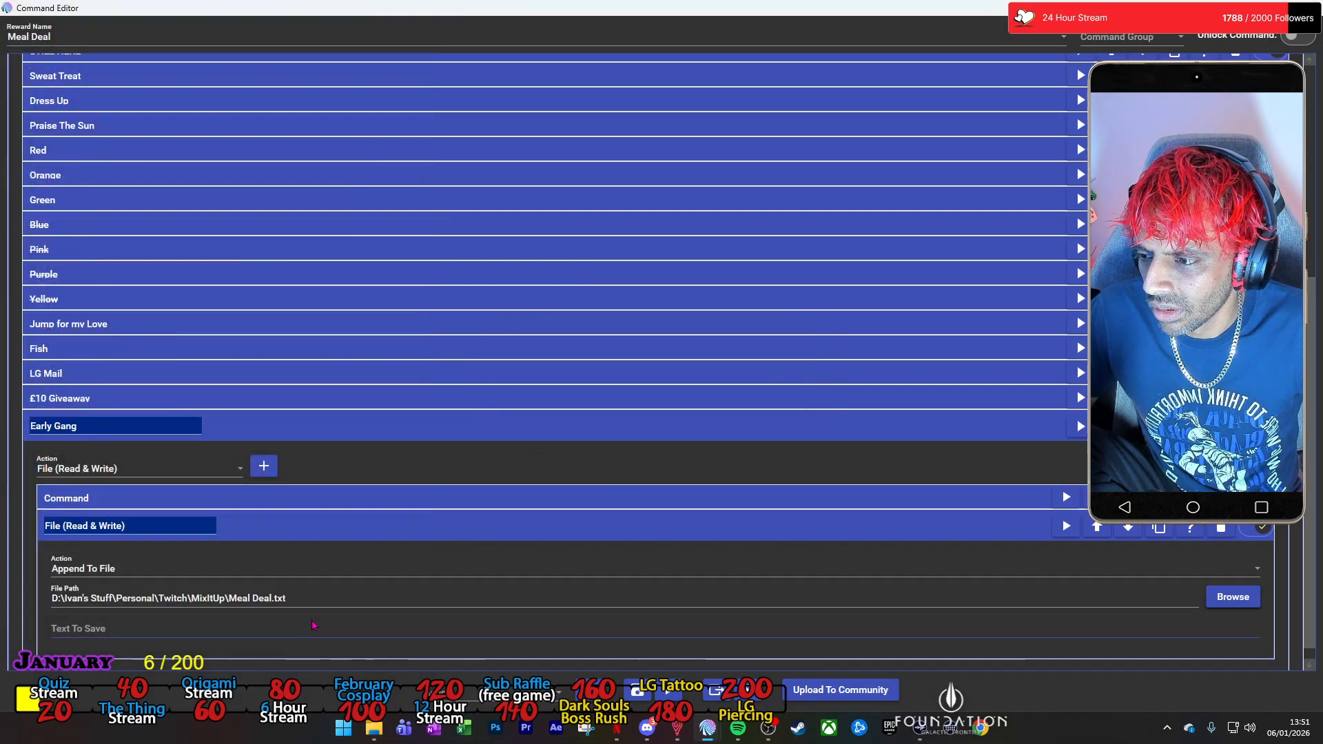
# Enter "-Early Gang-" as the text to save in the File action and collapse it.
pyautogui.click(399, 609)
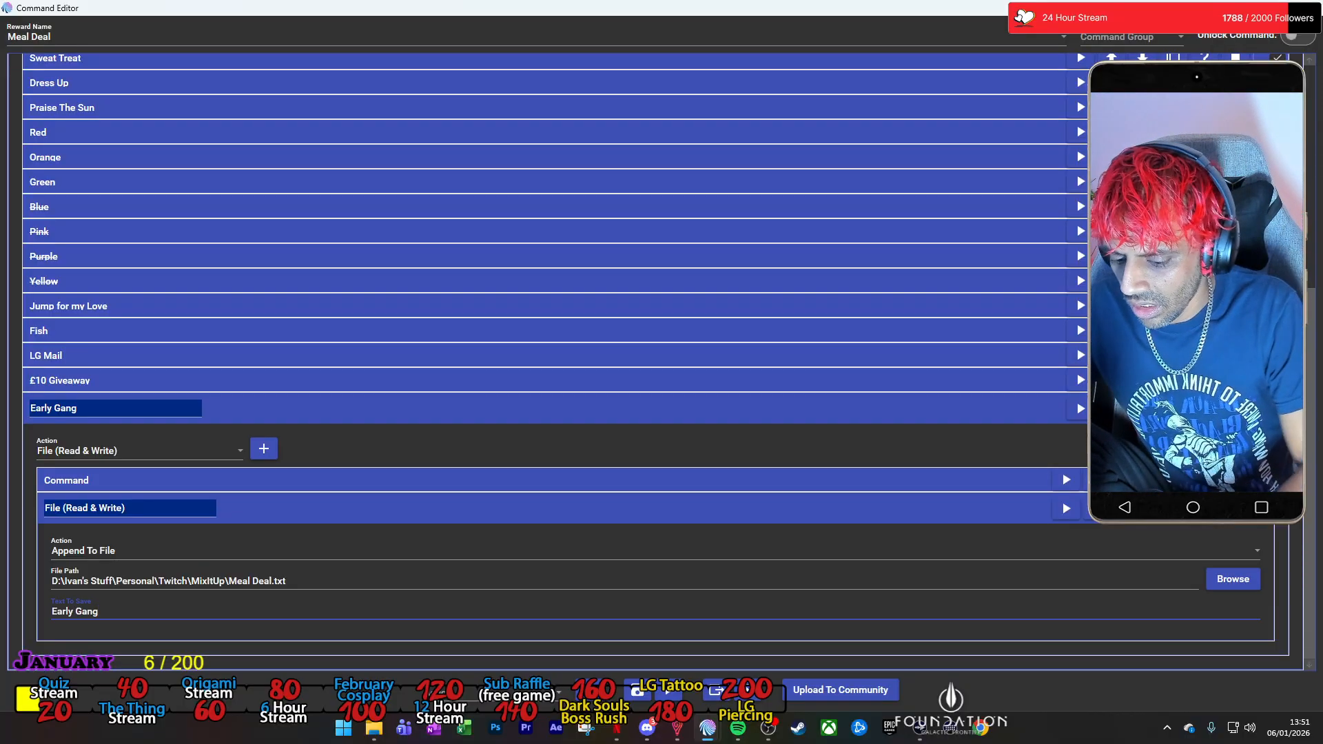
pyautogui.press('Home')
pyautogui.write('-')
pyautogui.press('End')
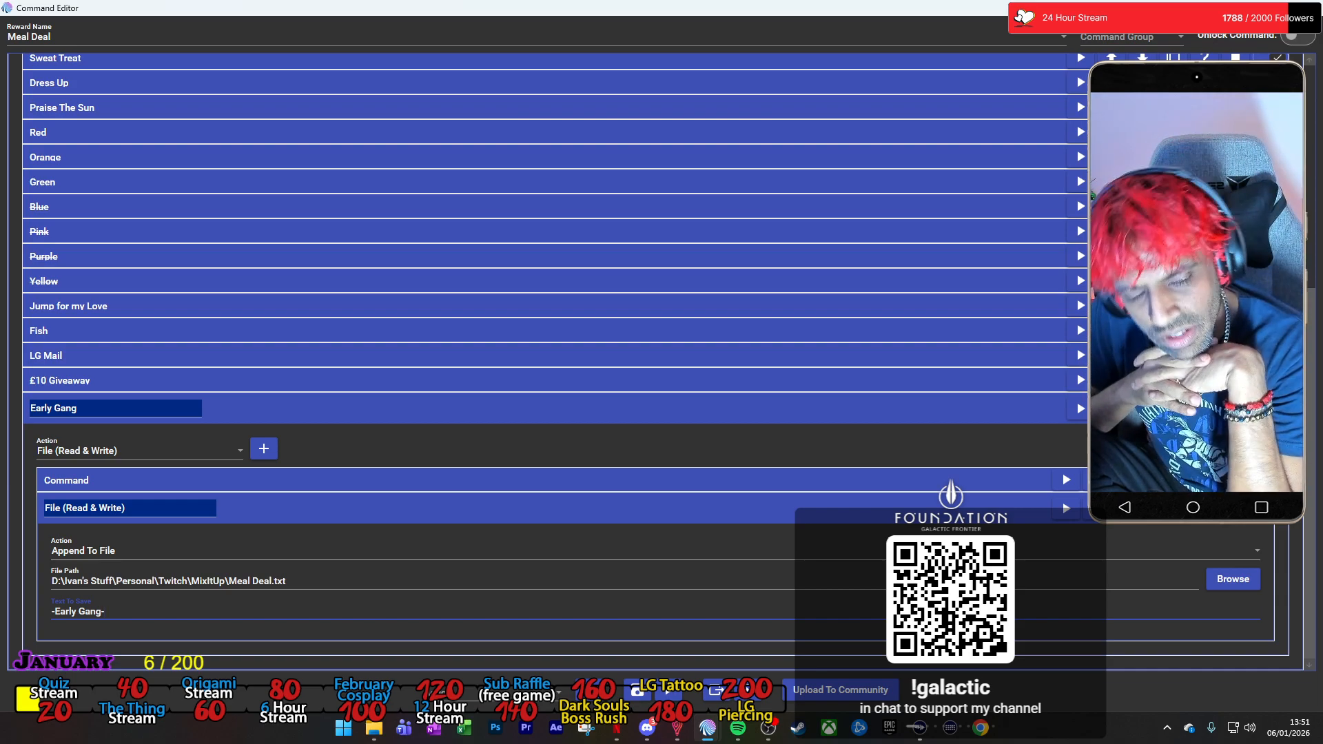
pyautogui.press('BackSpace')
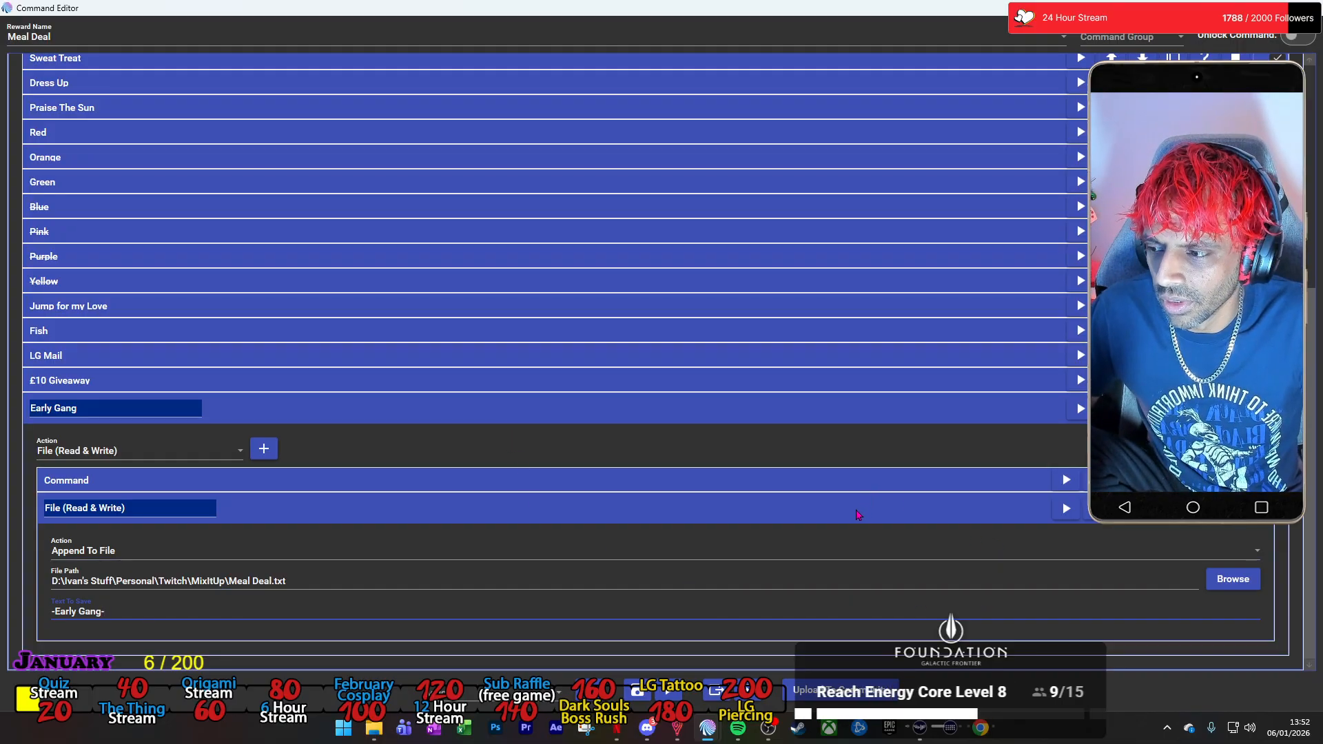
pyautogui.click(857, 516)
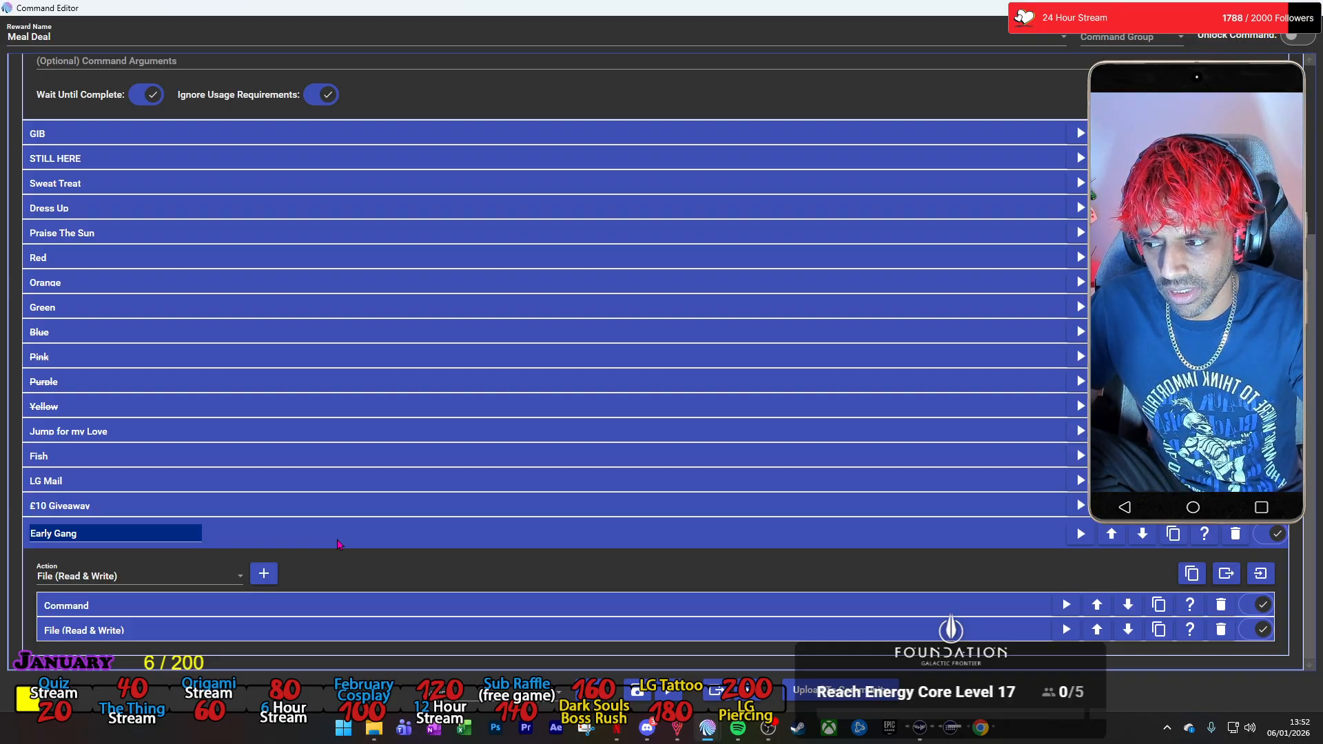
# Collapse the new Early Gang group and the original Early Gang action, and disable the original.
pyautogui.scroll(2, 338, 544)
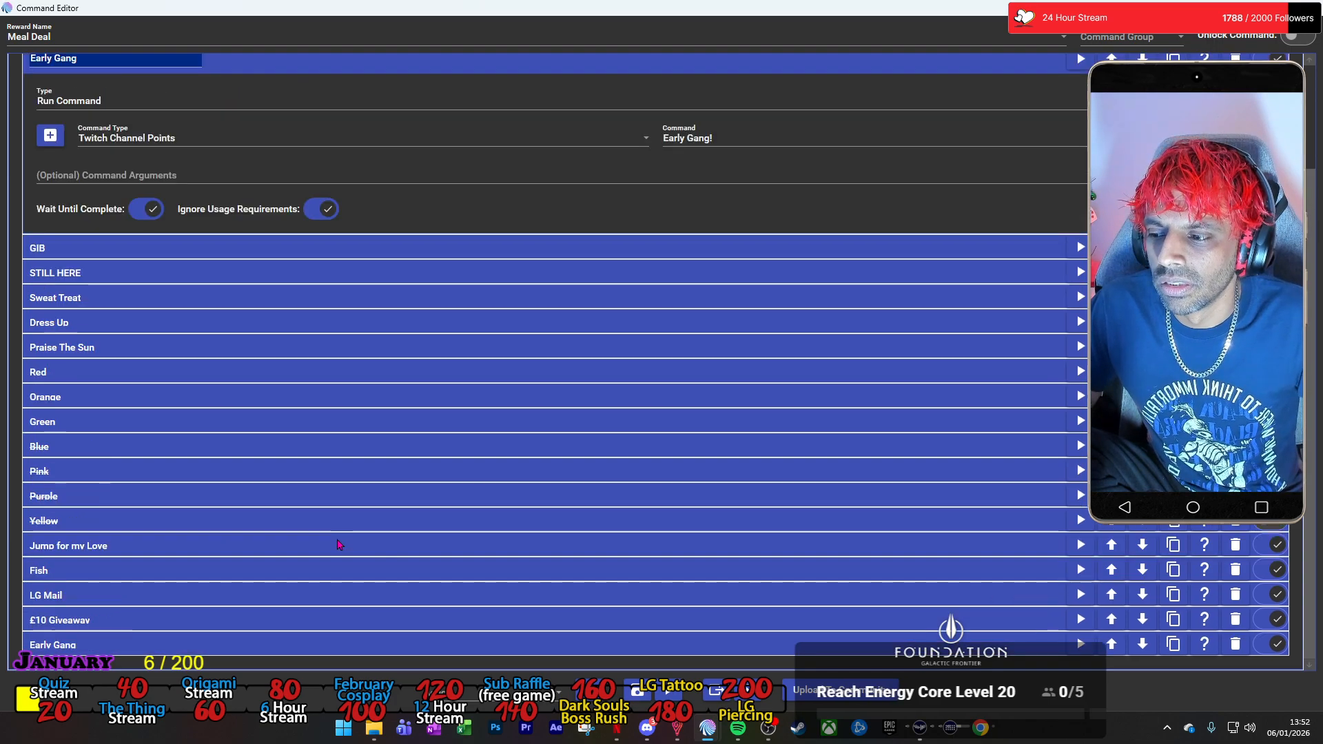
pyautogui.scroll(1, 904, 234)
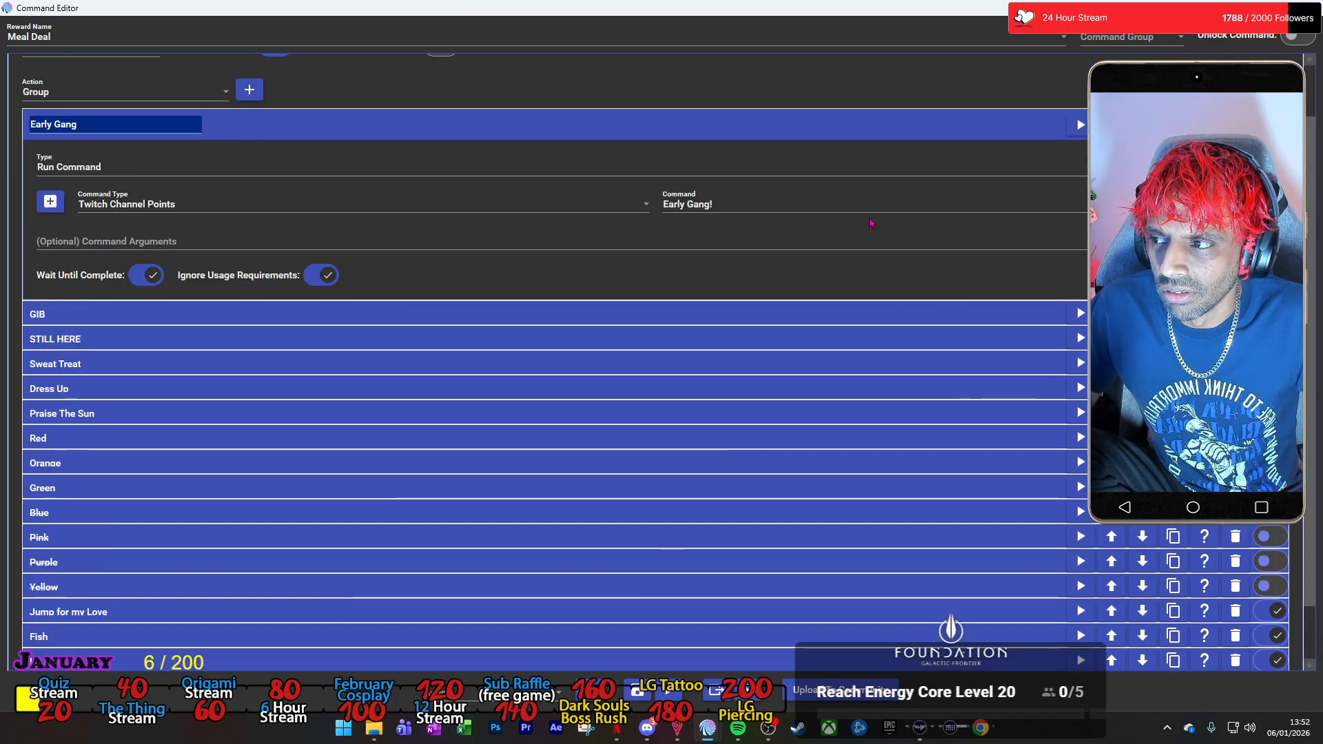
pyautogui.click(1034, 126)
pyautogui.click(1270, 185)
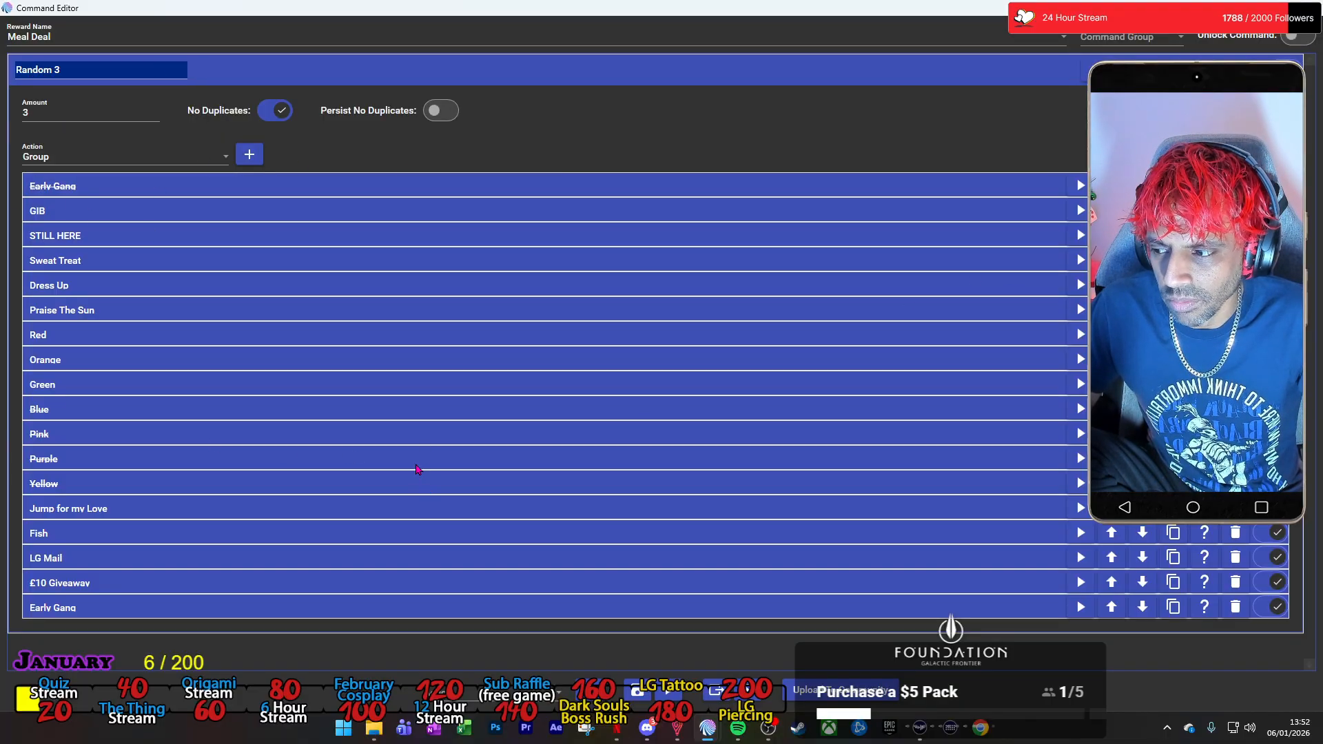
# Duplicate the Early Gang group and set the copy's Command action to run the Twitch Channel Points command Gib.
pyautogui.click(1174, 607)
pyautogui.click(584, 636)
pyautogui.scroll(-3, 483, 627)
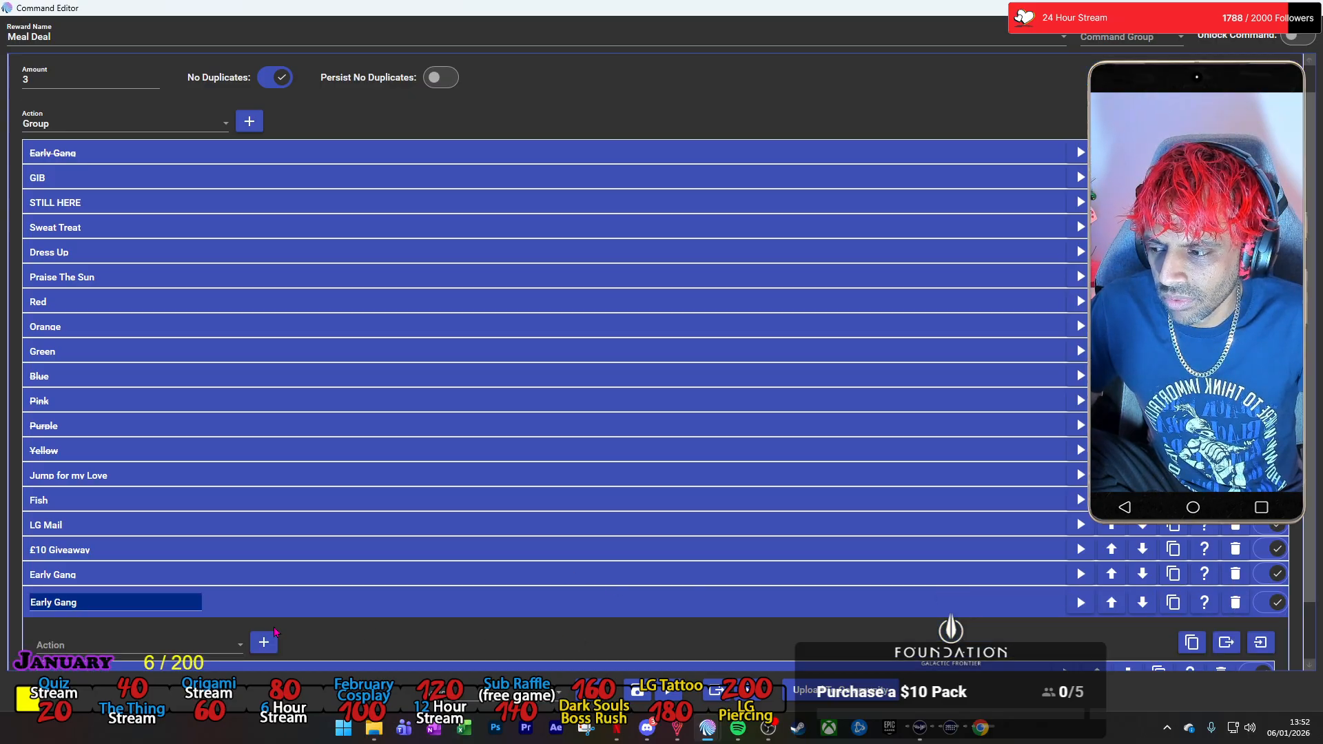
pyautogui.click(378, 606)
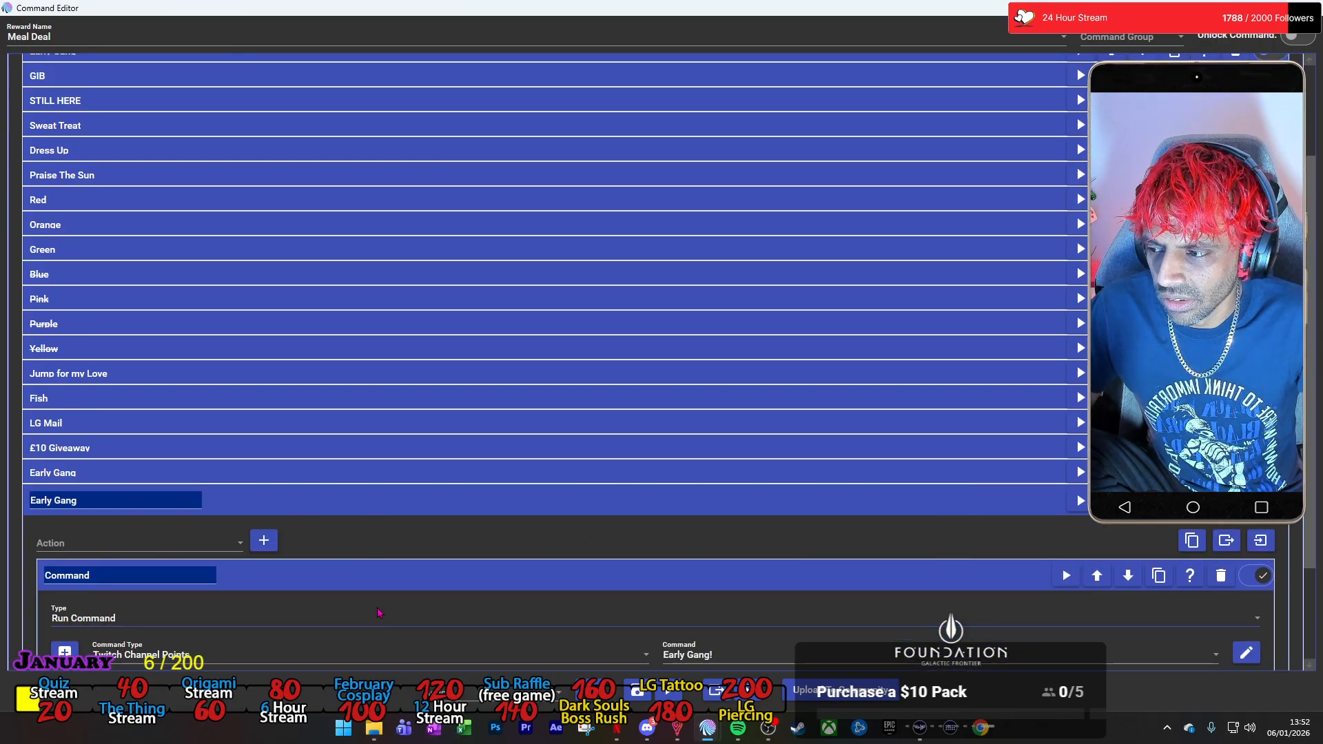
pyautogui.scroll(3, 534, 502)
pyautogui.scroll(-6, 551, 495)
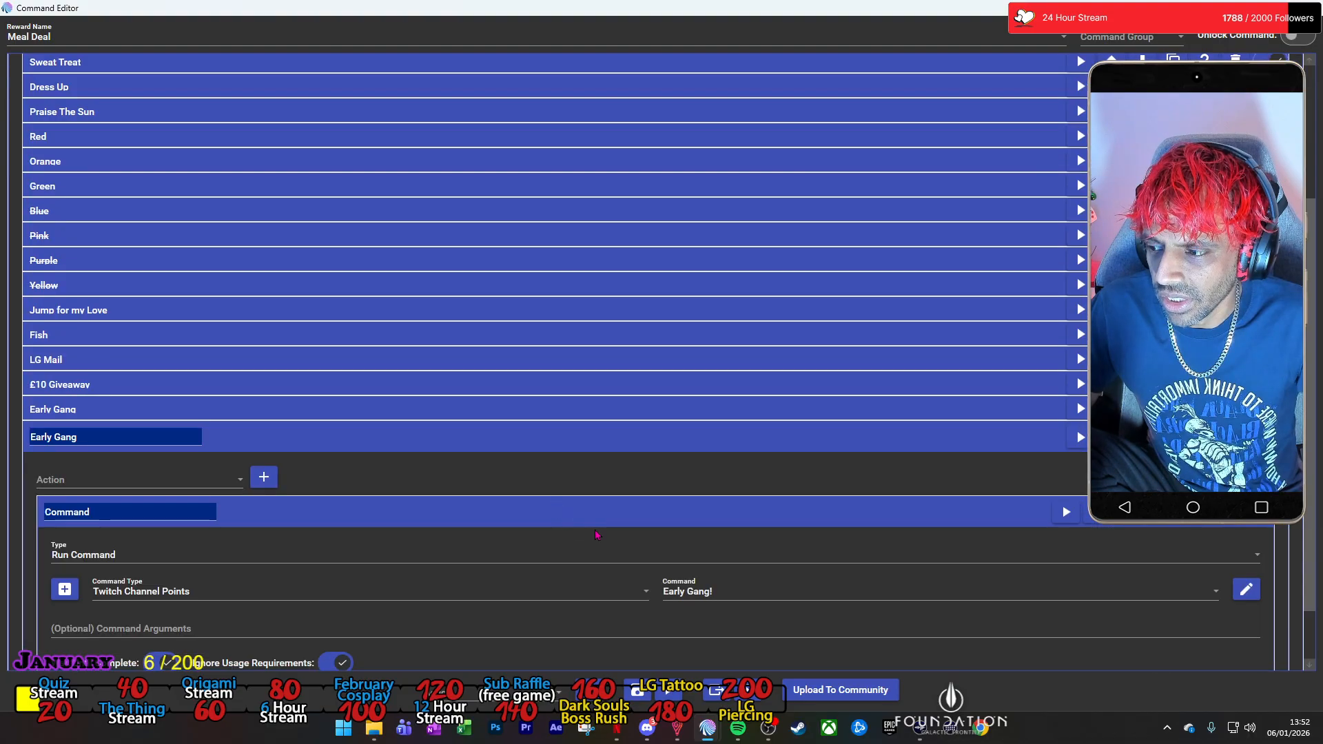
pyautogui.click(999, 590)
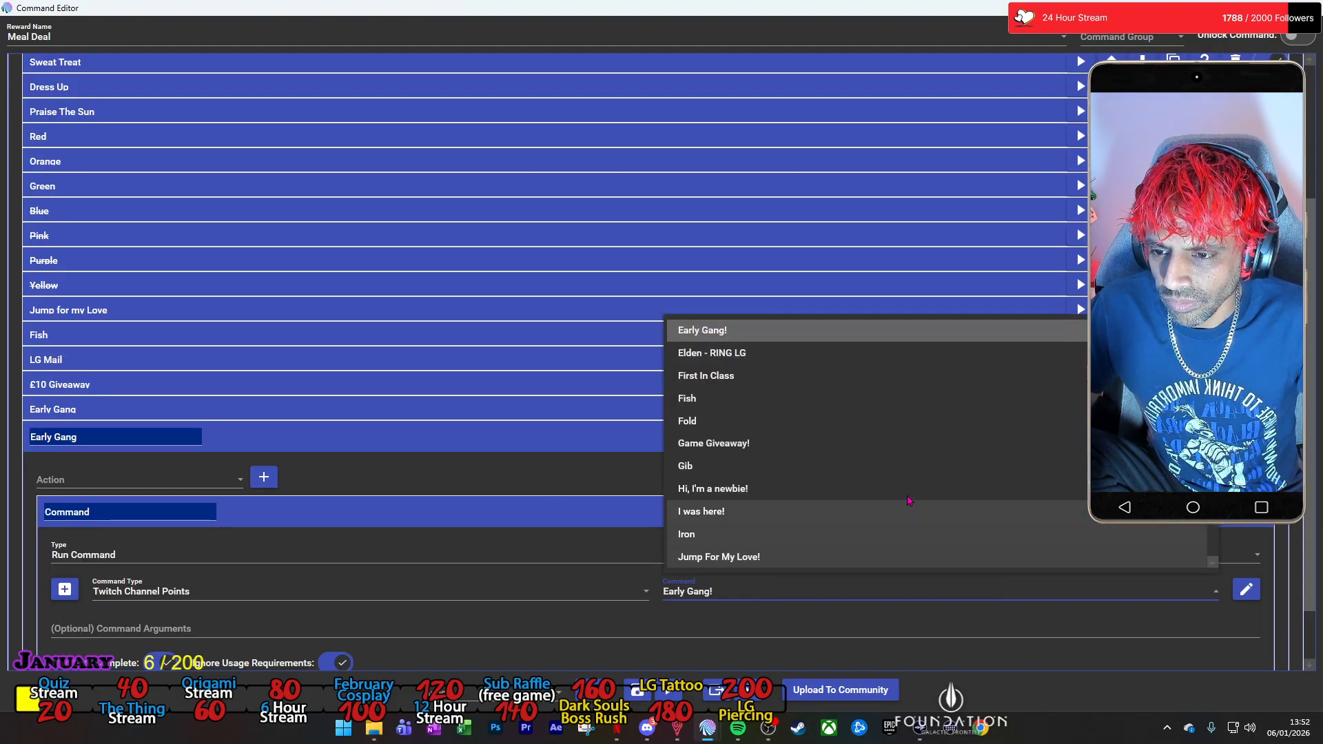
pyautogui.click(796, 496)
# Change the text to save in the duplicated group's File action to "-GIB-" and collapse that action.
pyautogui.scroll(-1, 407, 604)
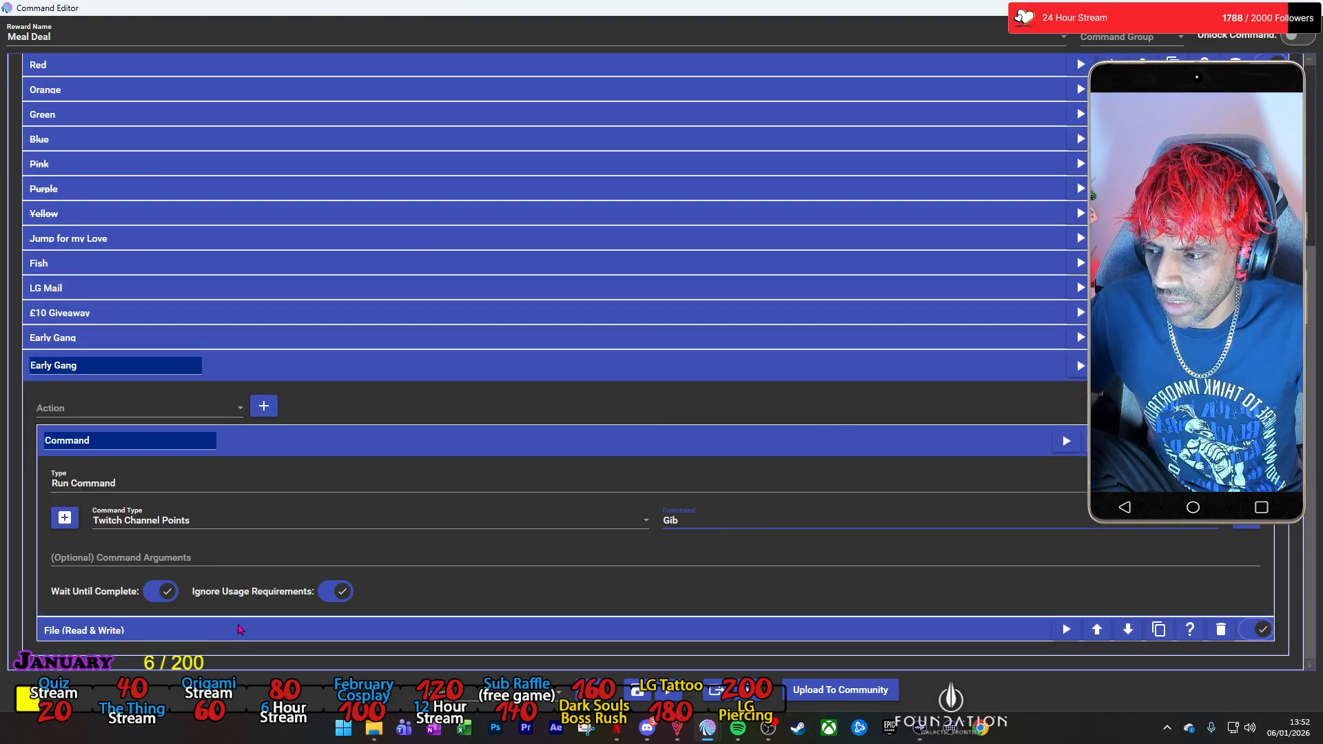
pyautogui.click(241, 629)
pyautogui.scroll(-3, 241, 628)
pyautogui.doubleClick(100, 612)
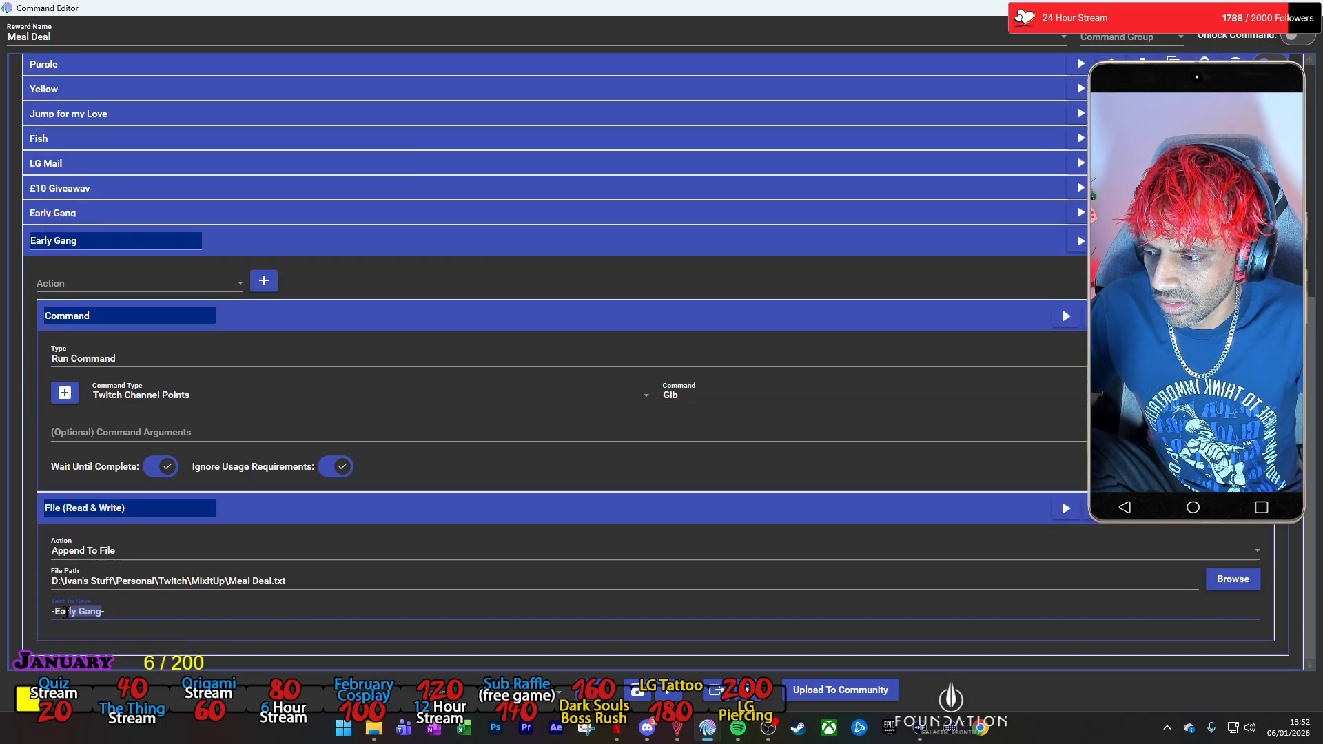
pyautogui.write('GIB-')
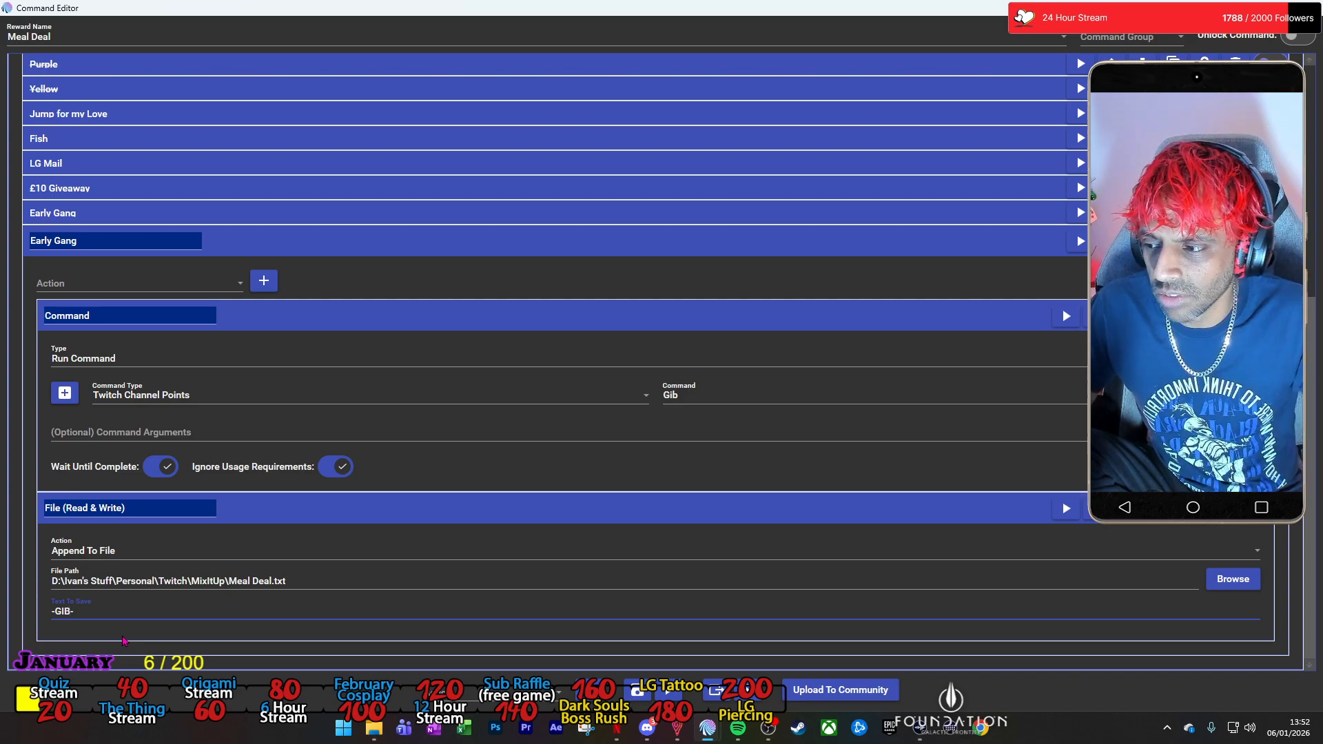
pyautogui.click(429, 518)
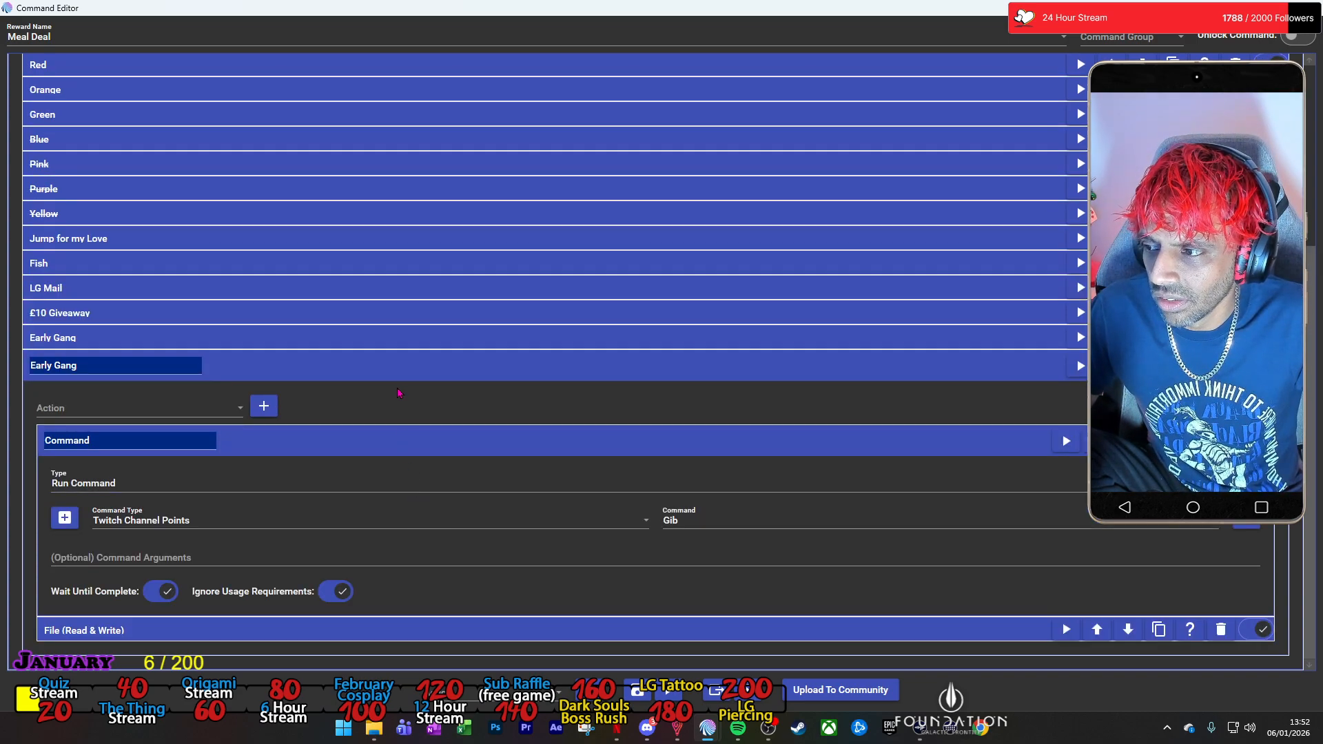
# Collapse the duplicated group's Command action, rename the group to Gib, and collapse the group.
pyautogui.click(407, 442)
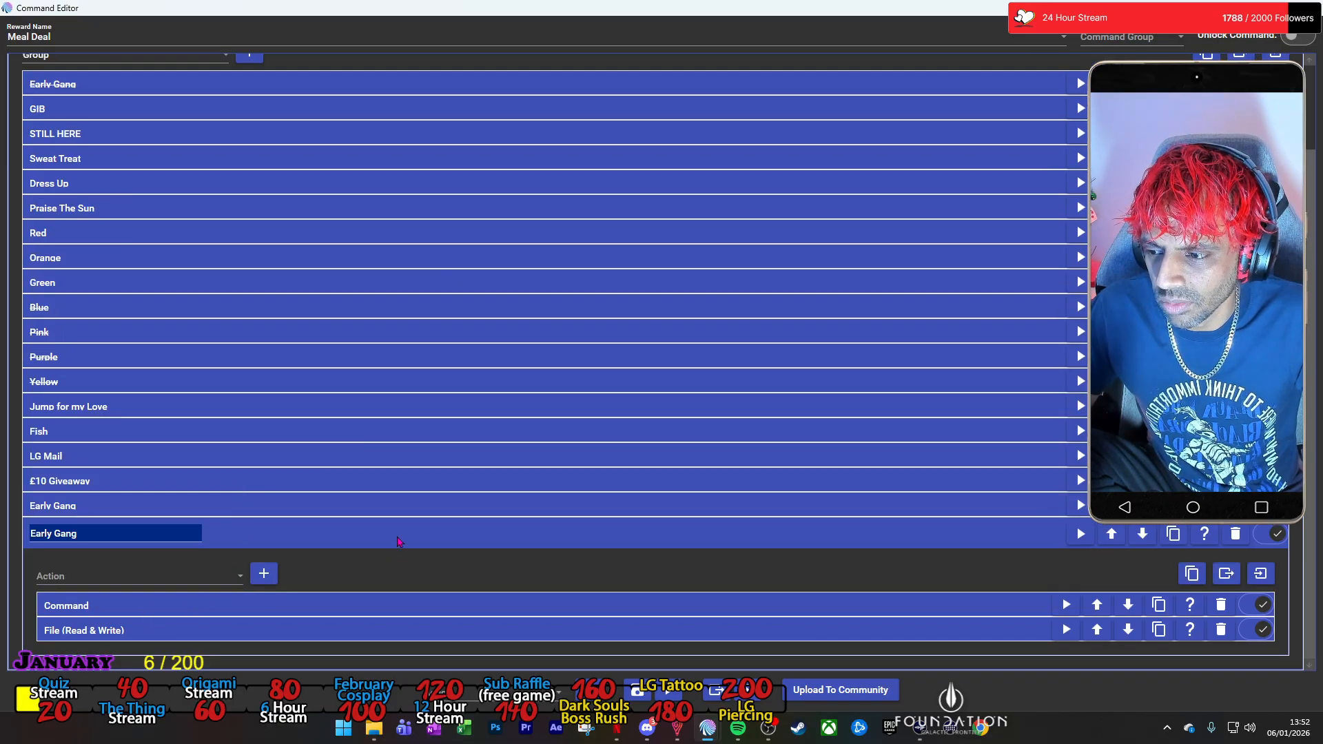
pyautogui.write('Gib')
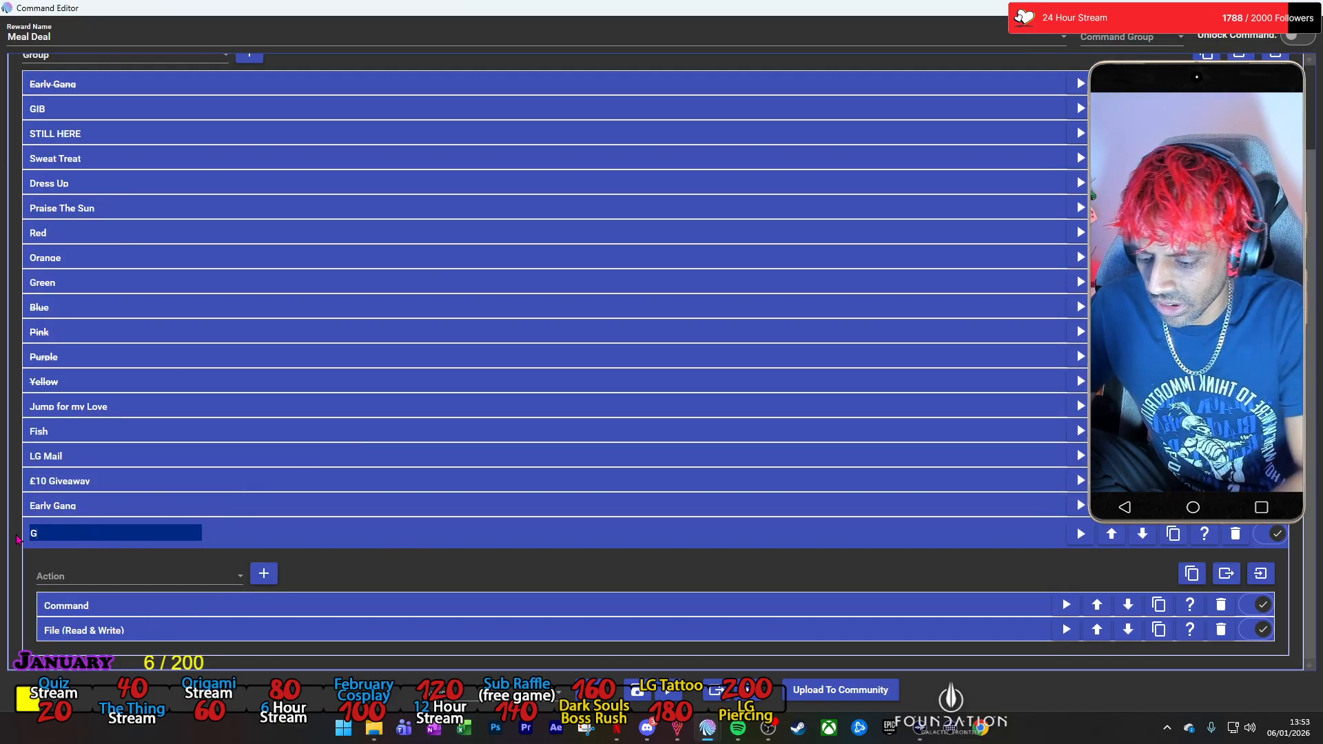
pyautogui.click(259, 544)
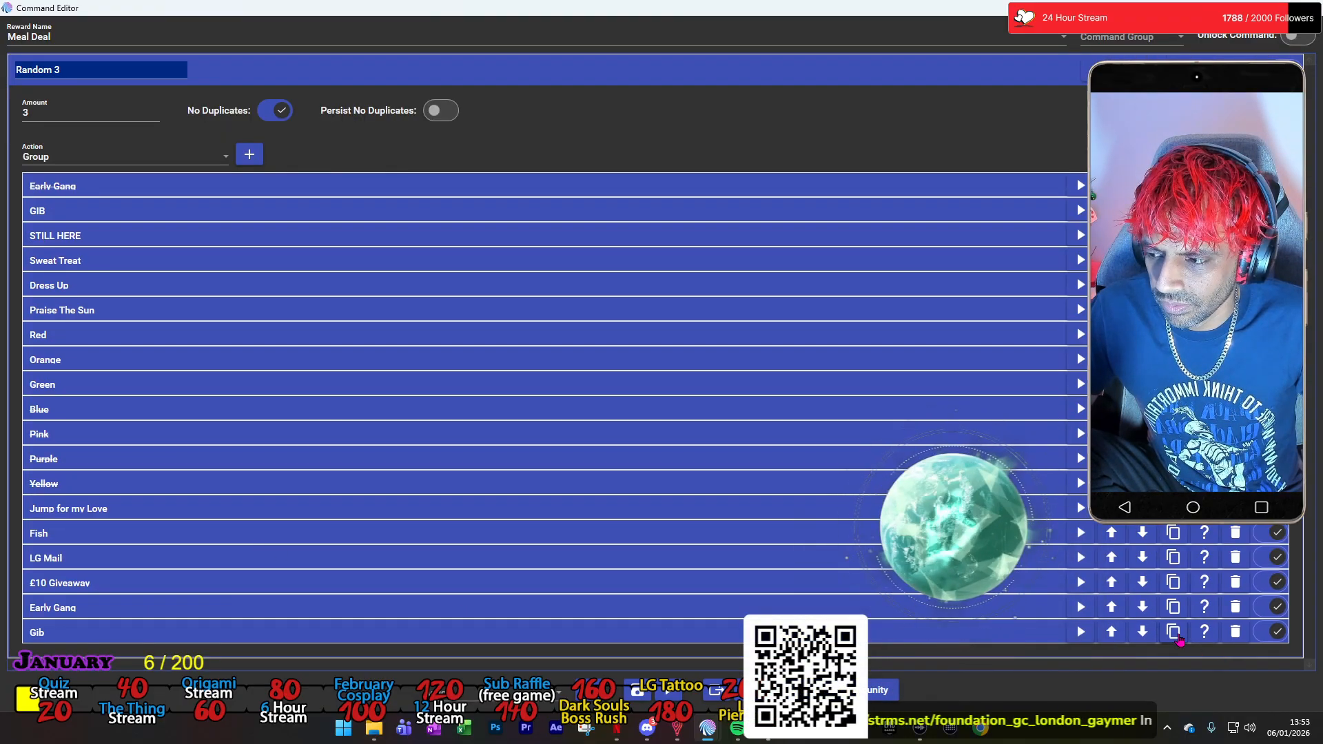
# Duplicate the Gib group and name the copy Still Here.
pyautogui.click(1173, 631)
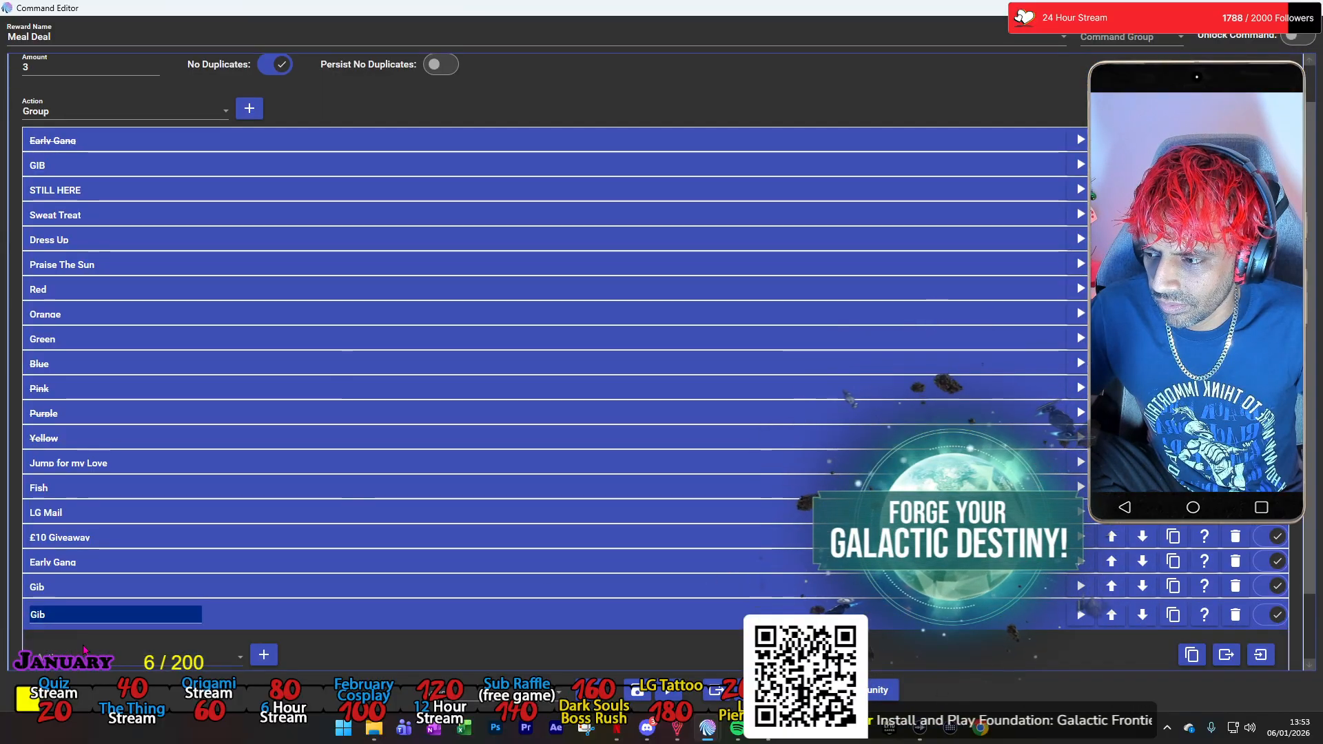
pyautogui.write('Still Here')
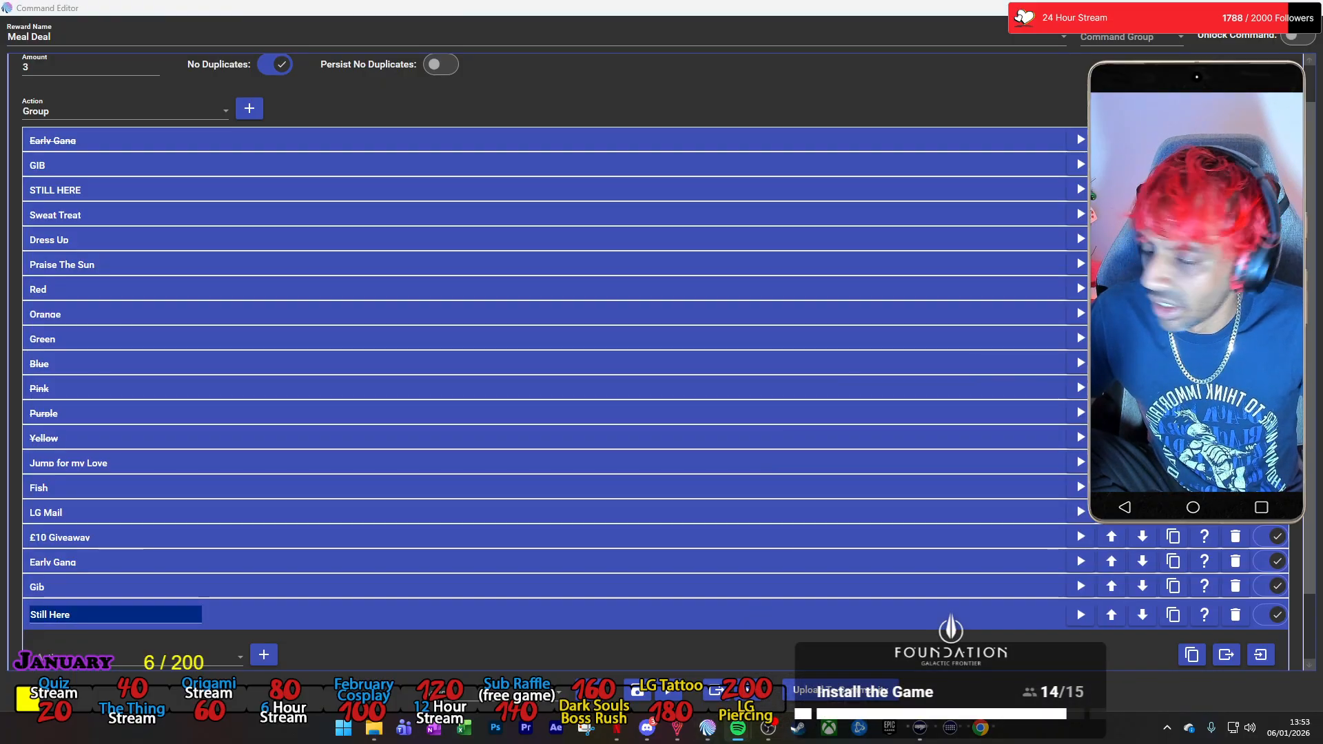
# Set the Still Here group's Command action to run the Twitch Channel Points command Still here!
pyautogui.scroll(-1, 481, 618)
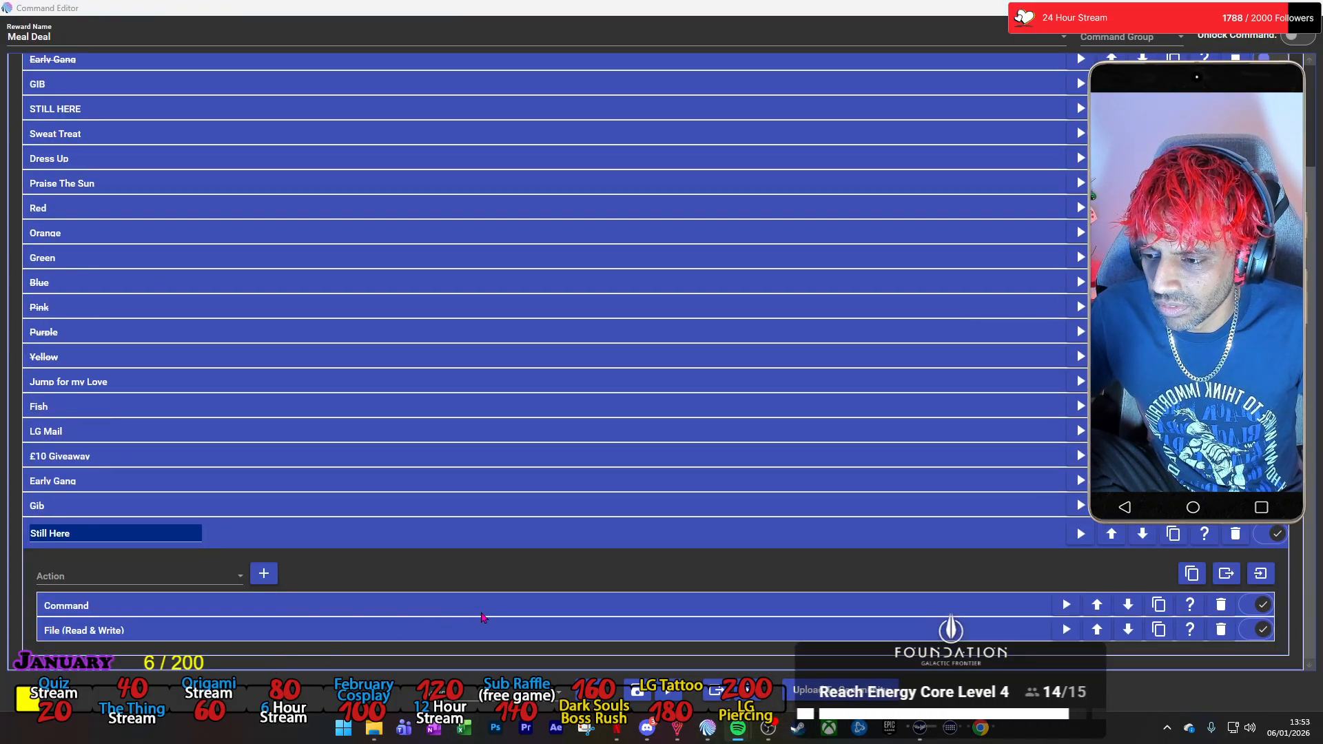
pyautogui.click(481, 613)
pyautogui.scroll(-1, 538, 627)
pyautogui.click(744, 565)
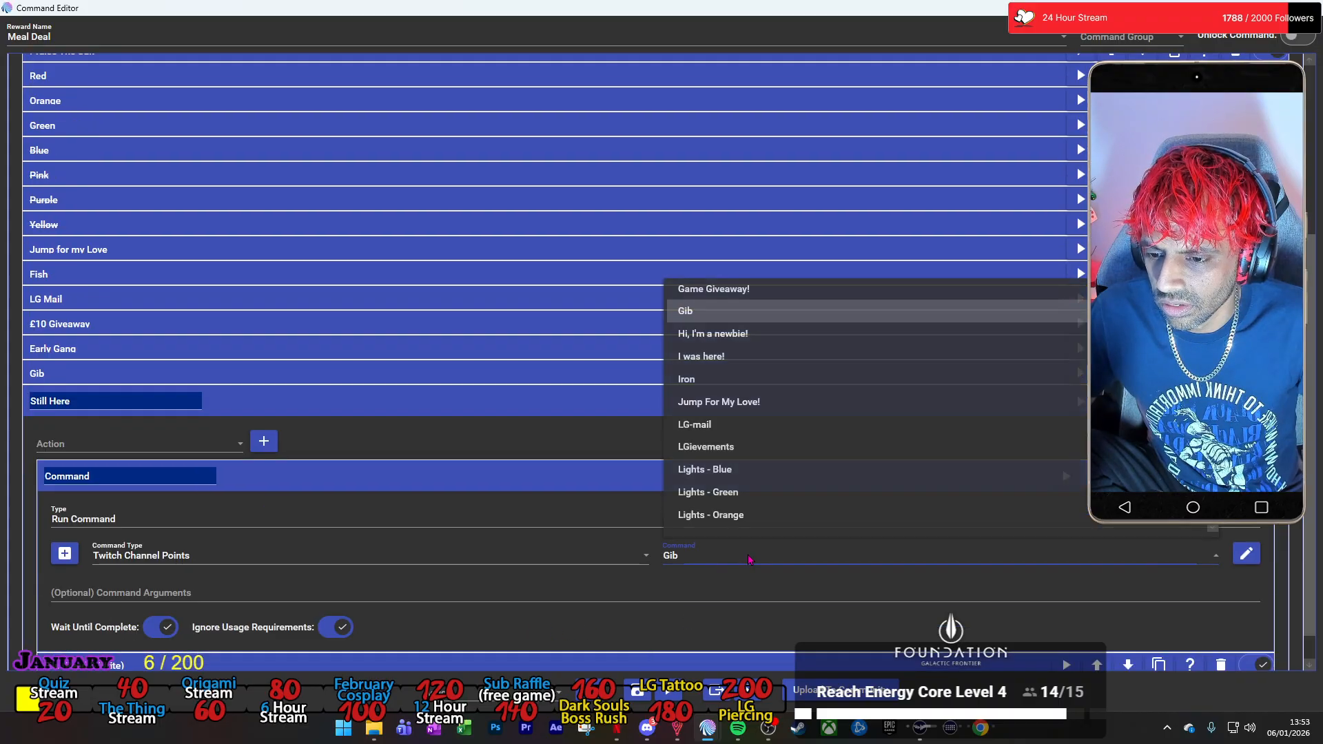
pyautogui.scroll(-5, 771, 497)
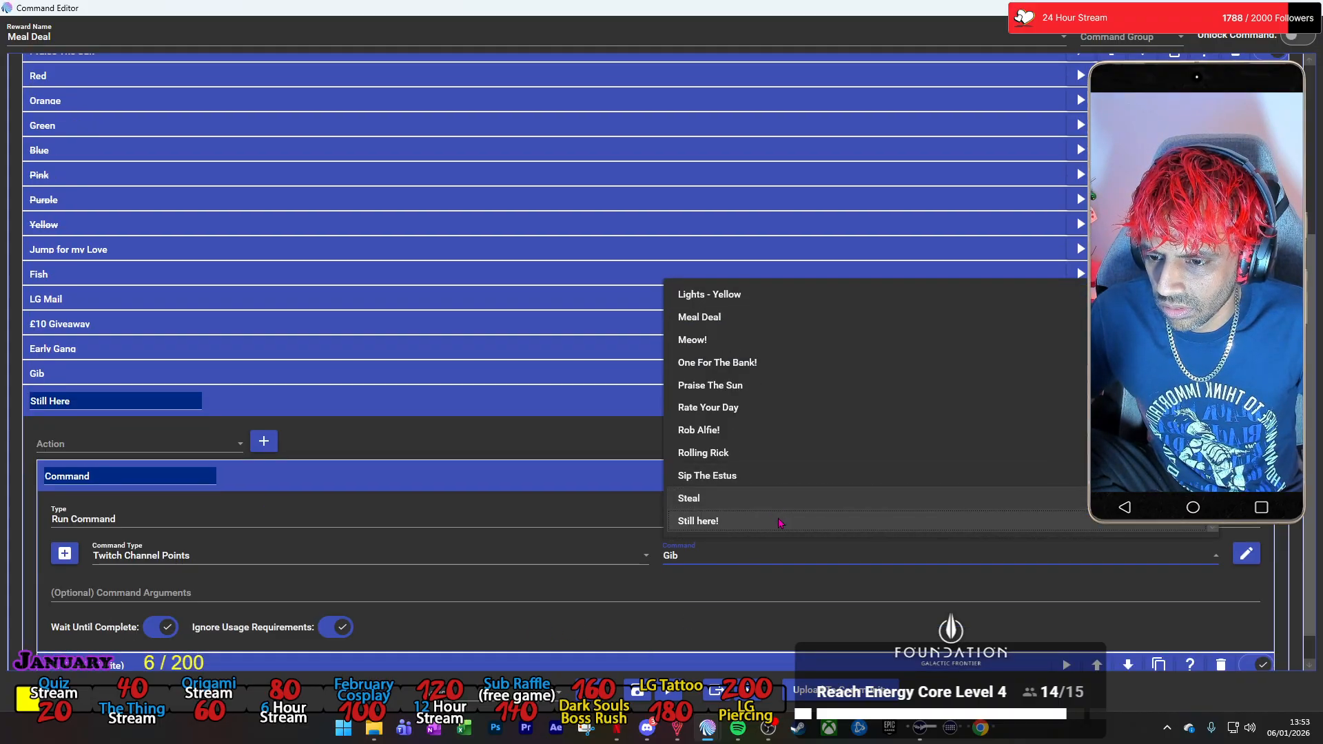
pyautogui.click(774, 516)
# Change the text to save in the Still Here group's File action to "-Still Here-" and collapse the group.
pyautogui.scroll(-1, 296, 616)
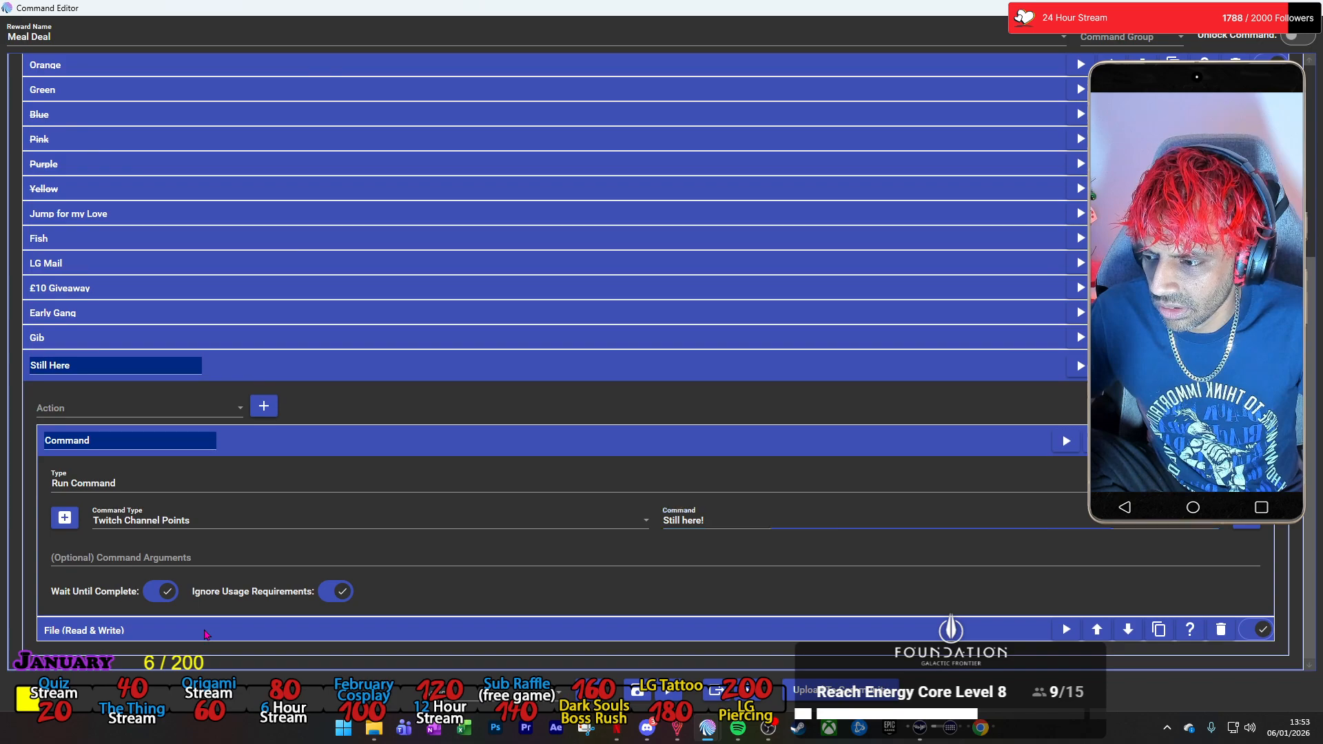
pyautogui.click(205, 633)
pyautogui.scroll(-3, 142, 615)
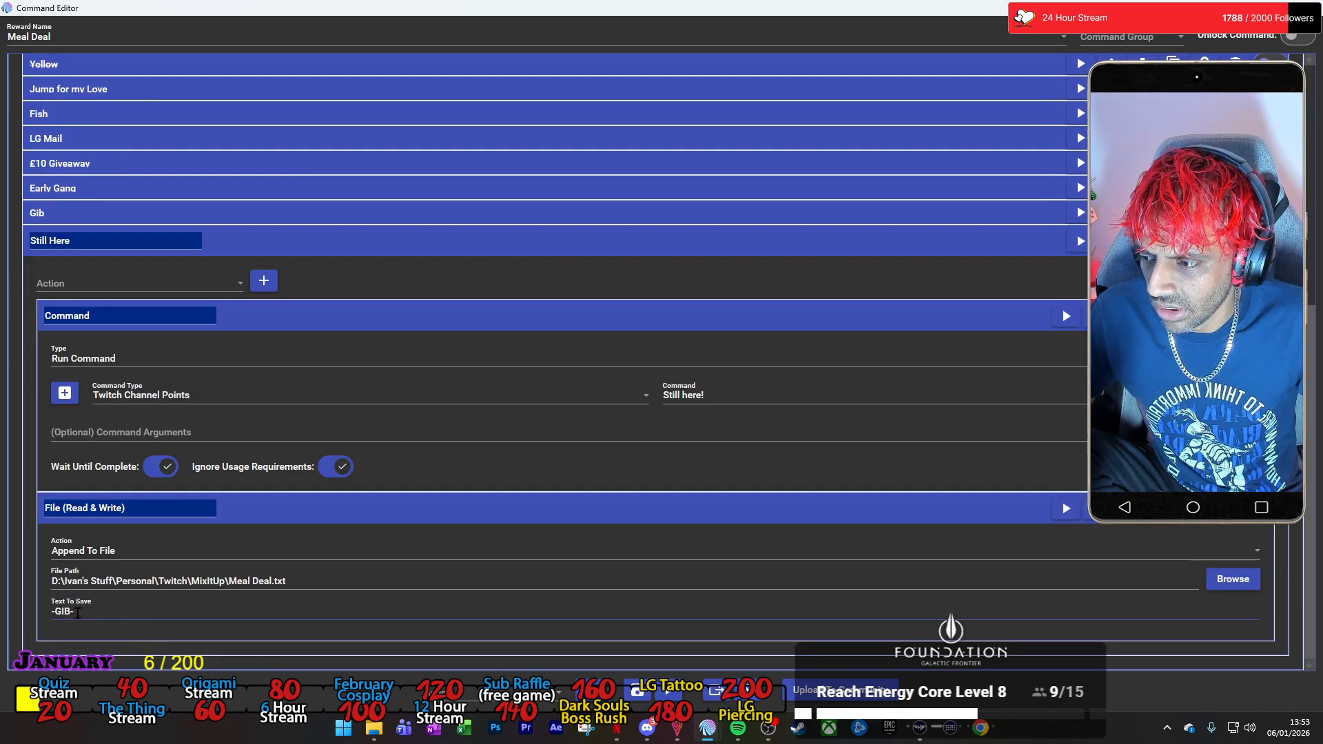
pyautogui.click(71, 613)
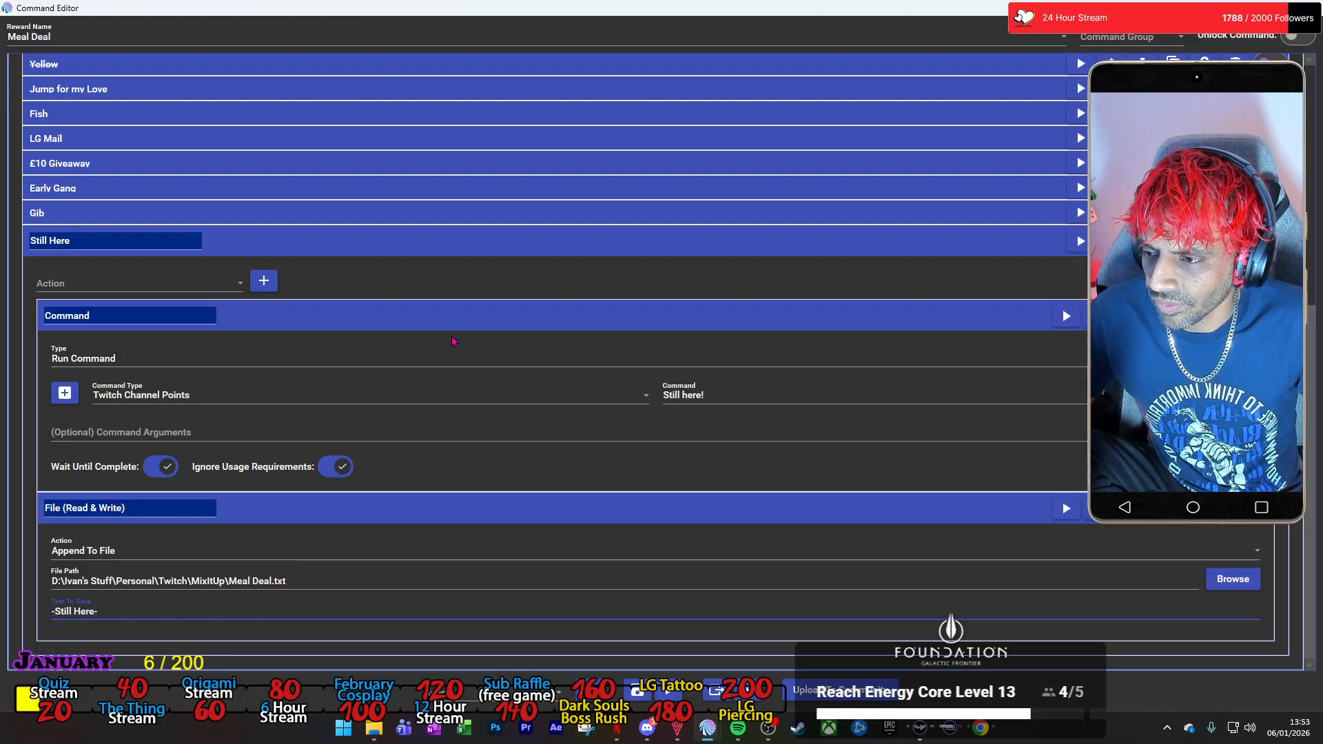
pyautogui.scroll(10, 807, 304)
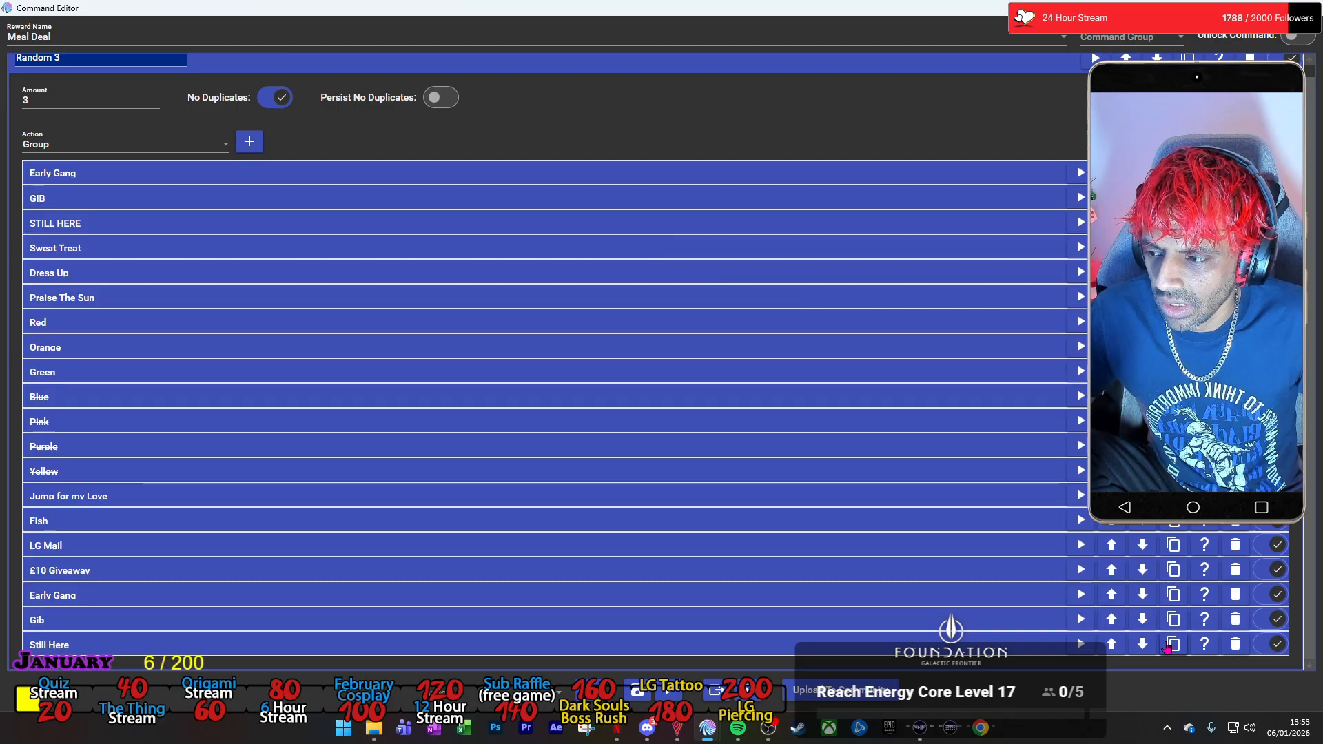
# Duplicate the Still Here group and name the copy Sweet Treat.
pyautogui.click(1172, 644)
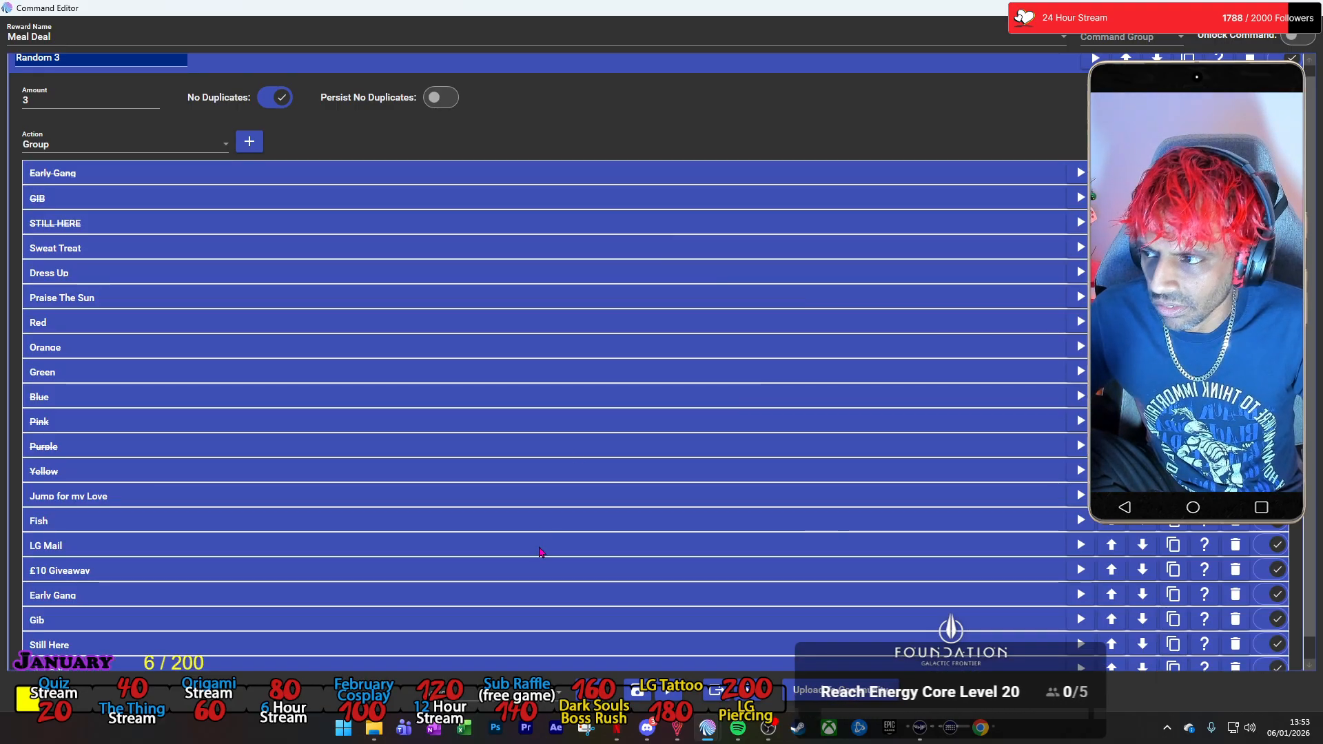
pyautogui.scroll(-1, 514, 550)
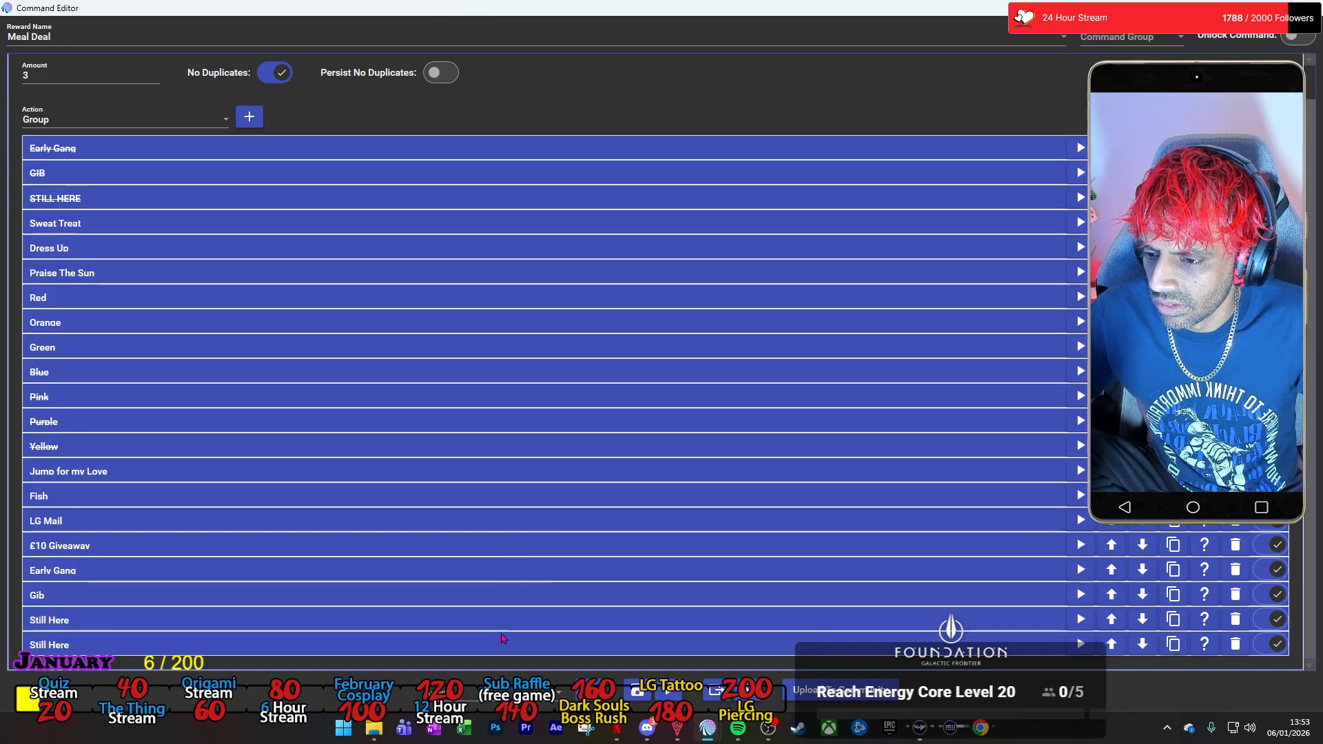
pyautogui.click(506, 643)
pyautogui.write('S')
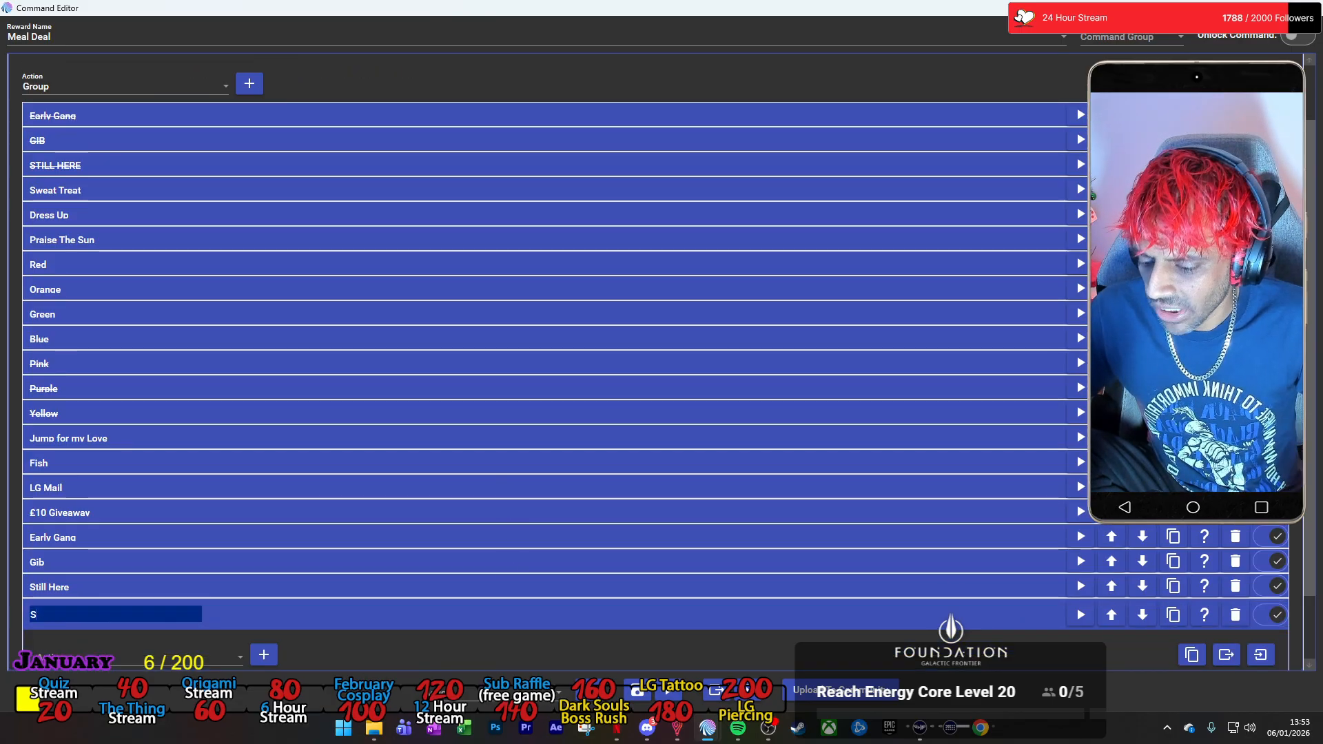
pyautogui.write('weet Treat')
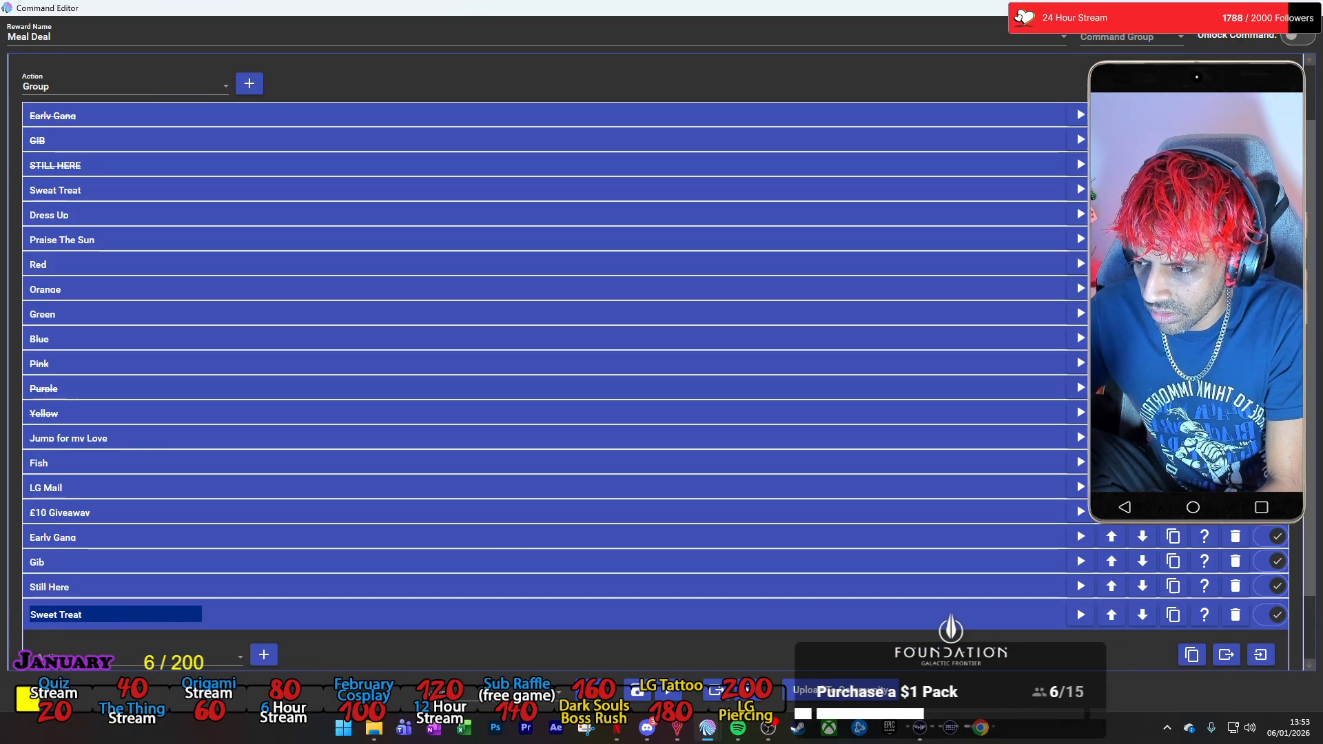
# Set the Sweet Treat group's Command action to run the Twitch Channel Points command Sweet Treat.
pyautogui.scroll(-1, 394, 603)
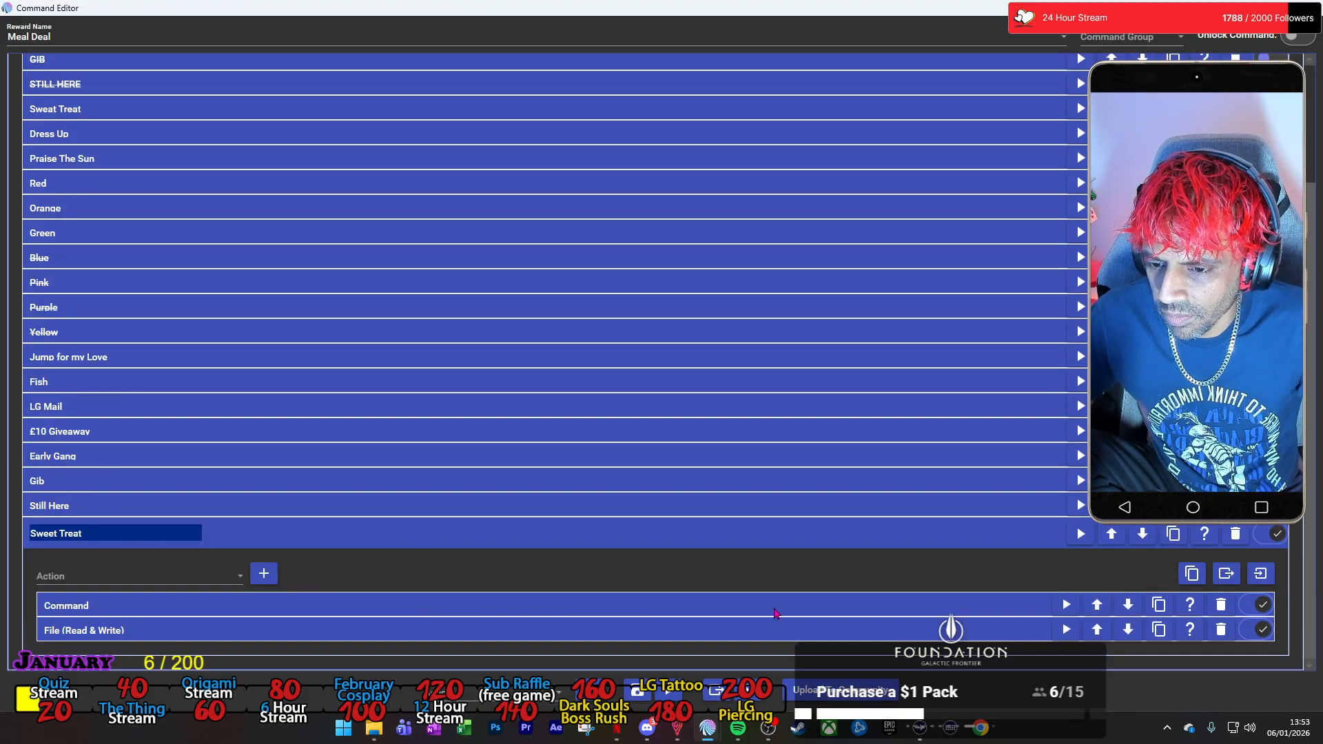
pyautogui.click(775, 612)
pyautogui.scroll(-2, 752, 586)
pyautogui.click(717, 555)
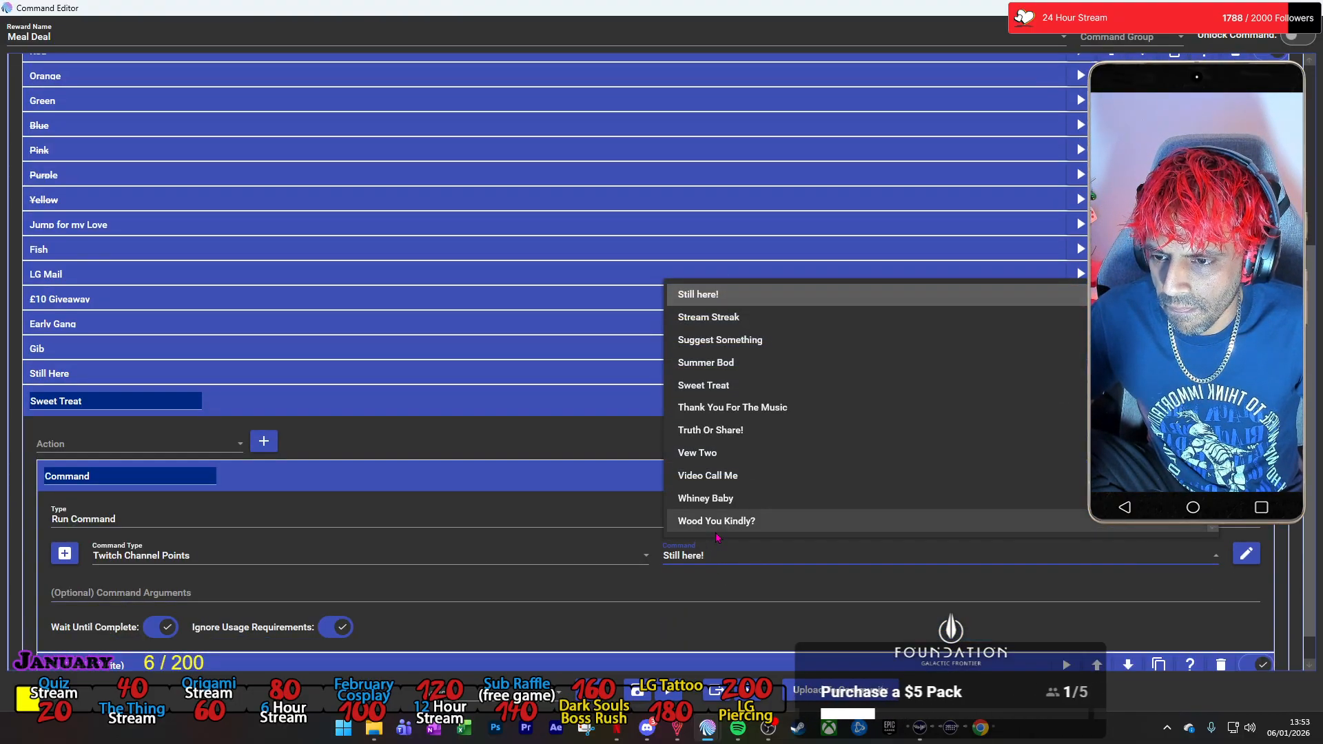
pyautogui.click(709, 385)
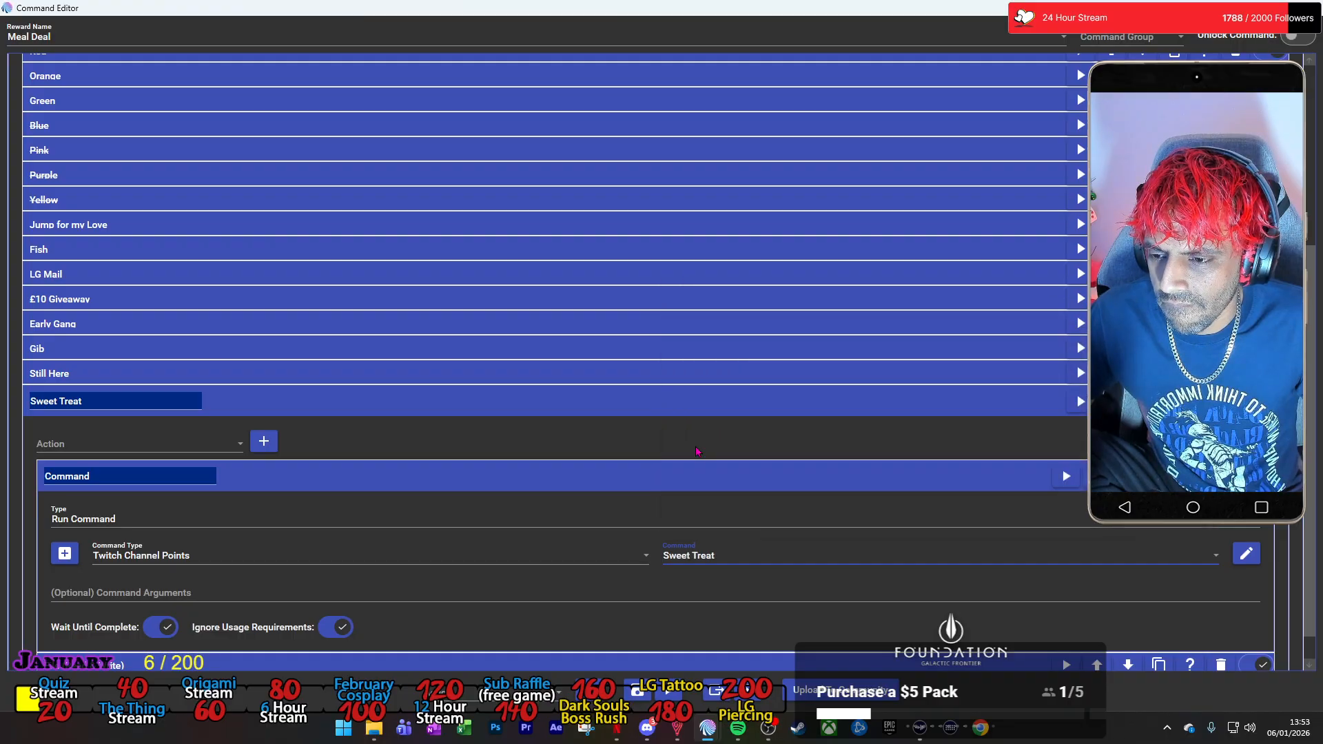
# Change the text to save in the Sweet Treat group's File action to "-Sweet Treat-" and collapse the group.
pyautogui.scroll(-1, 424, 583)
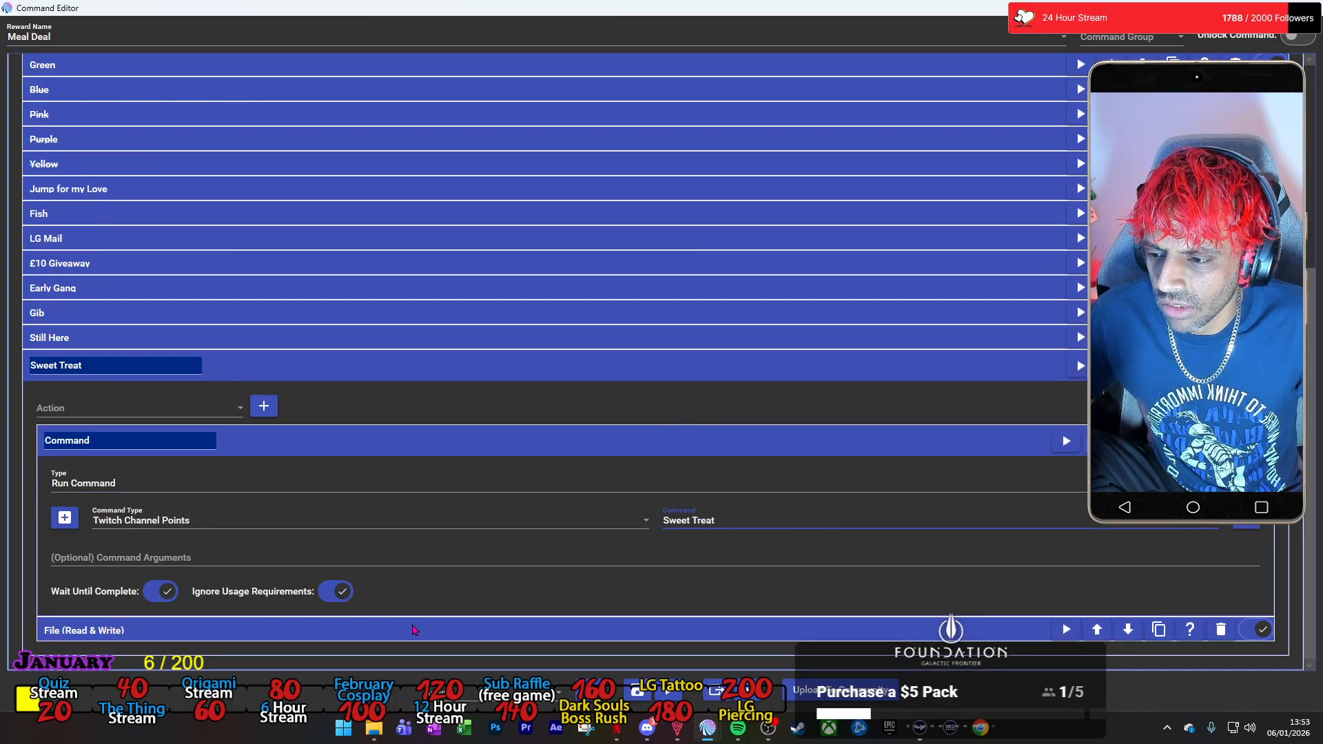
pyautogui.click(413, 630)
pyautogui.scroll(-3, 414, 620)
pyautogui.click(98, 612)
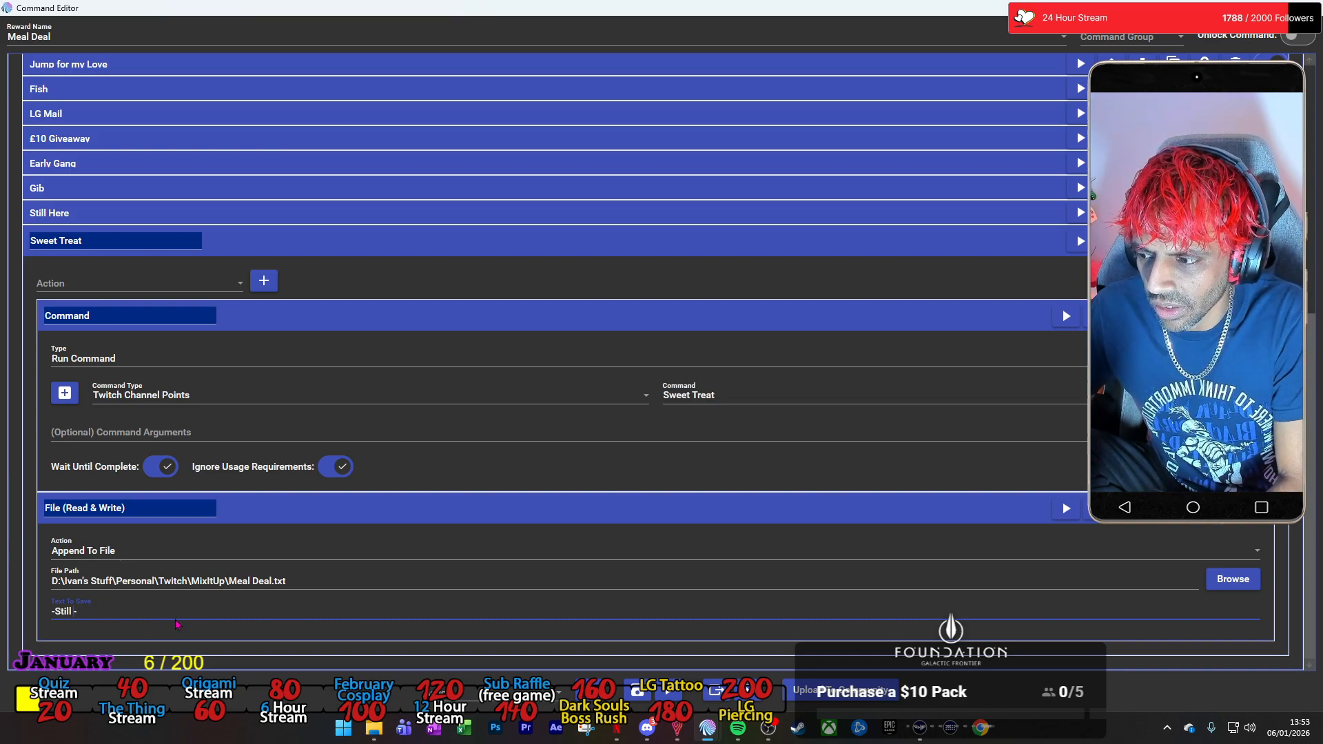
pyautogui.write('weet')
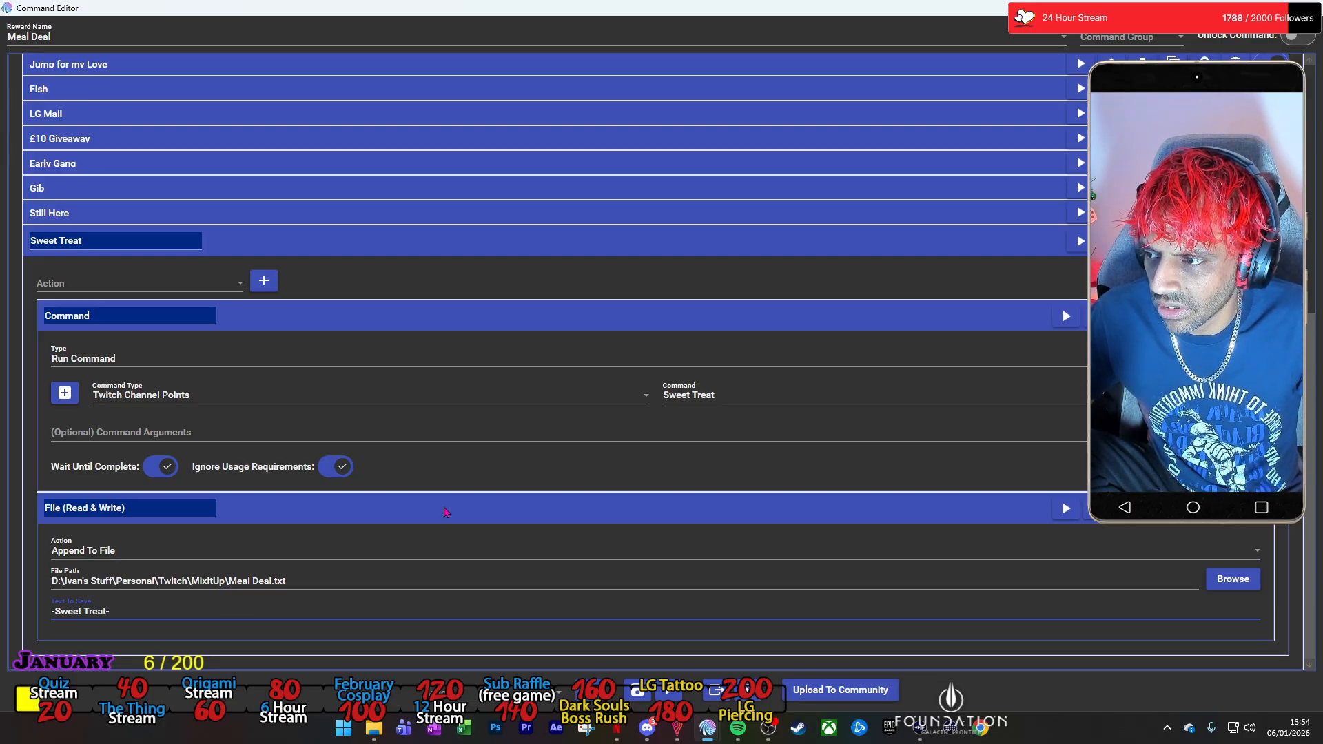
pyautogui.click(508, 248)
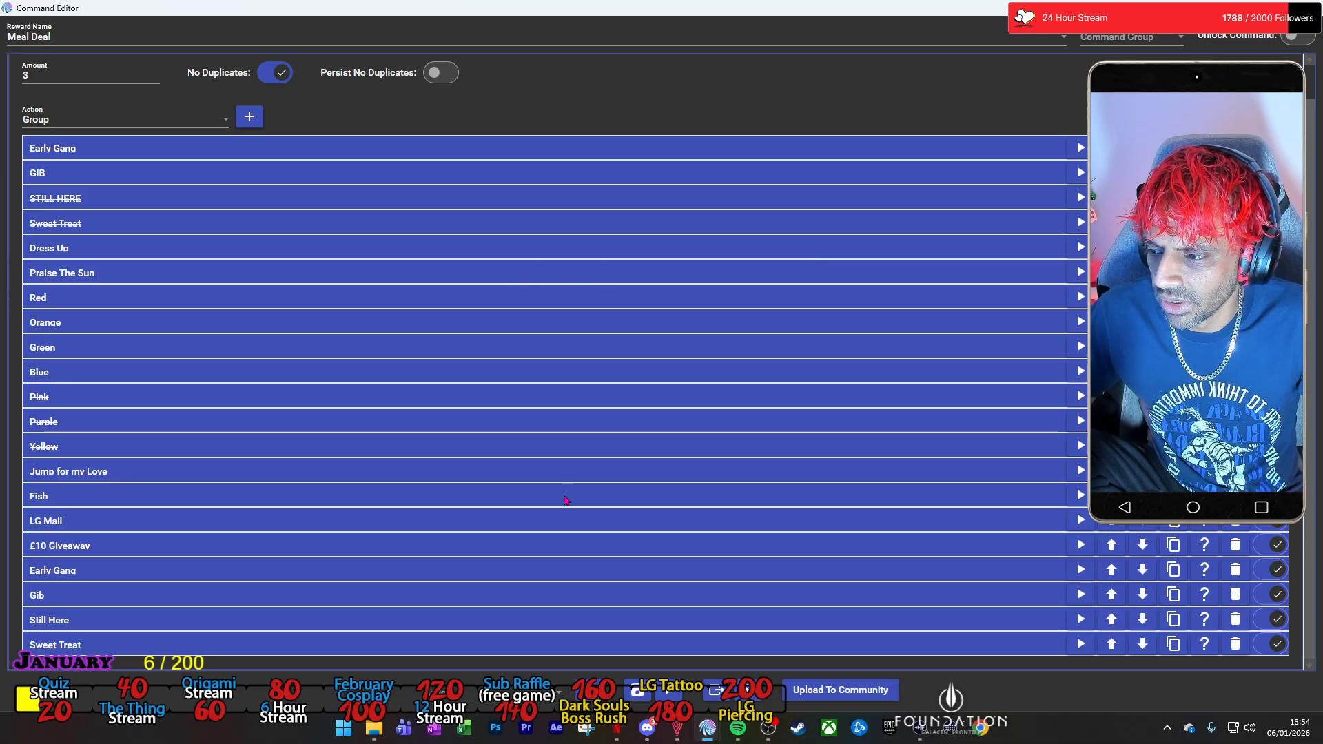
# Duplicate the Sweet Treat group and name the copy Dress Up.
pyautogui.click(1174, 645)
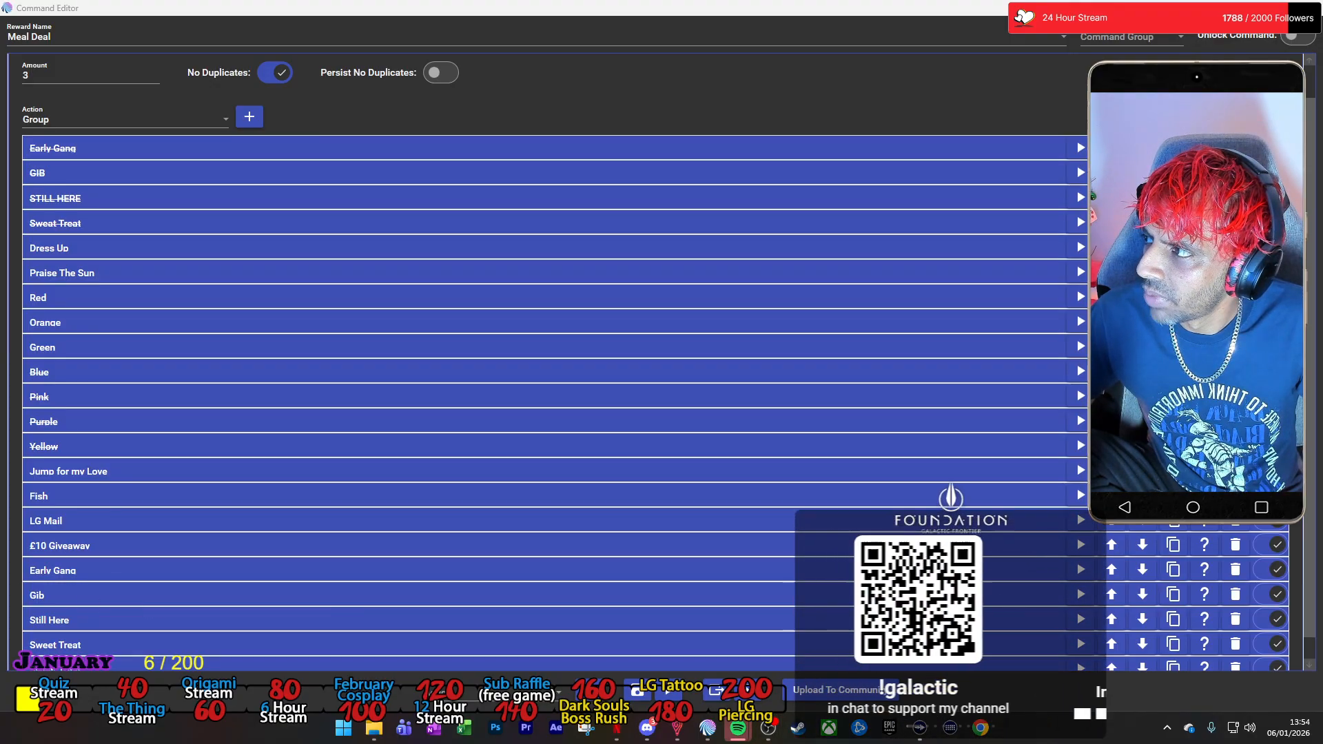
pyautogui.scroll(-1, 474, 574)
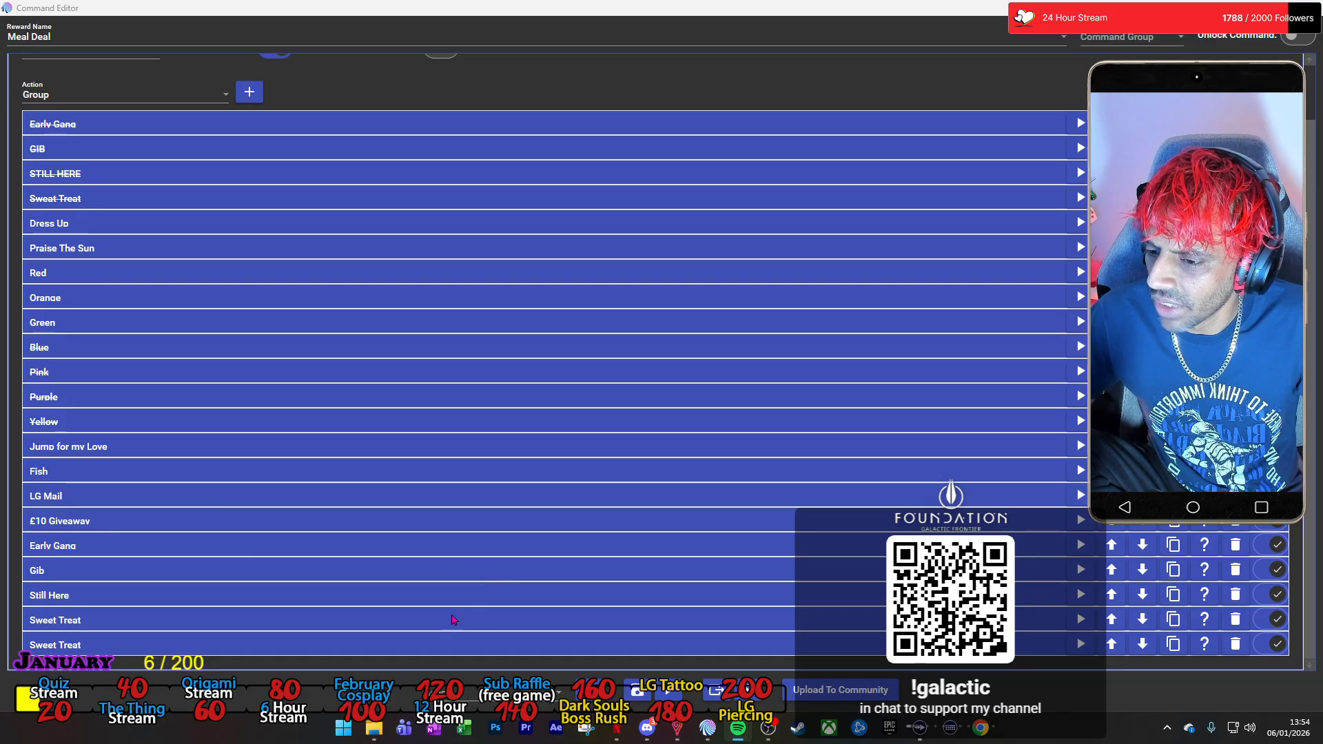
pyautogui.click(98, 642)
pyautogui.moveTo(88, 616); pyautogui.dragTo(2, 608)
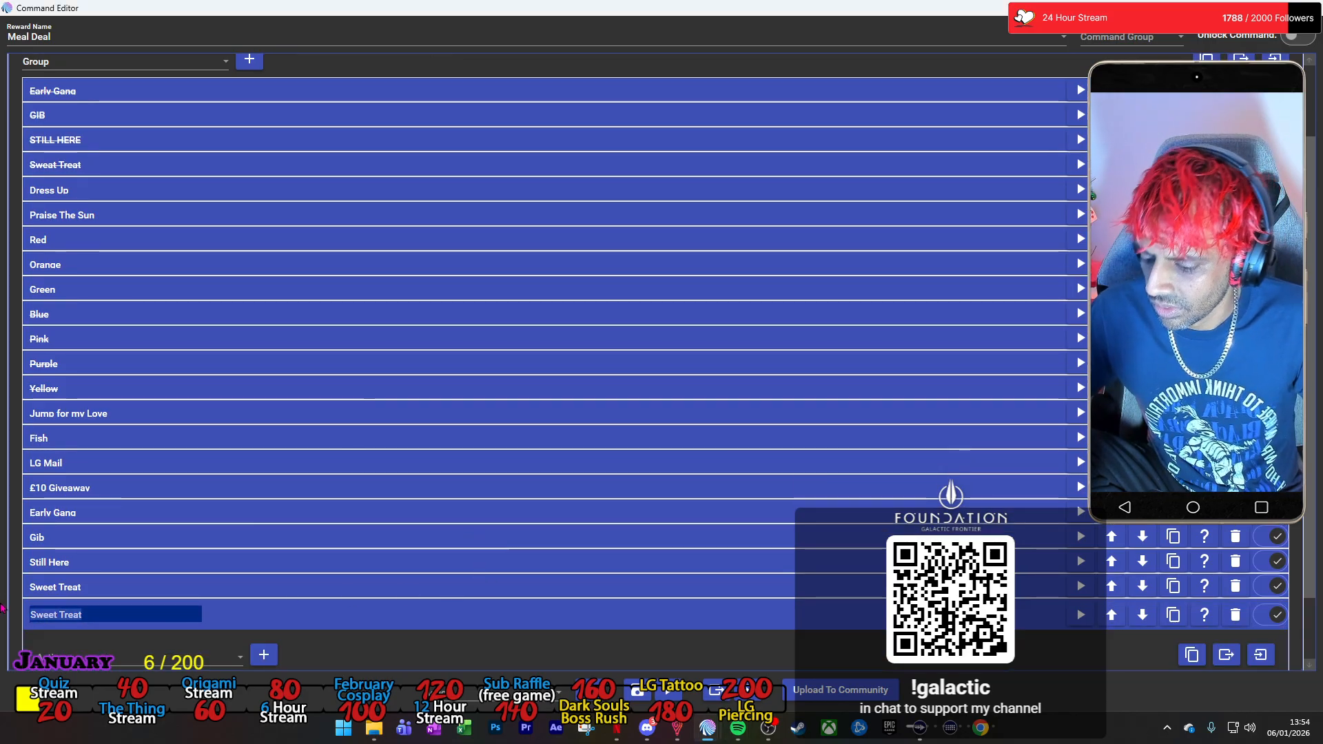
pyautogui.write('Dress Up')
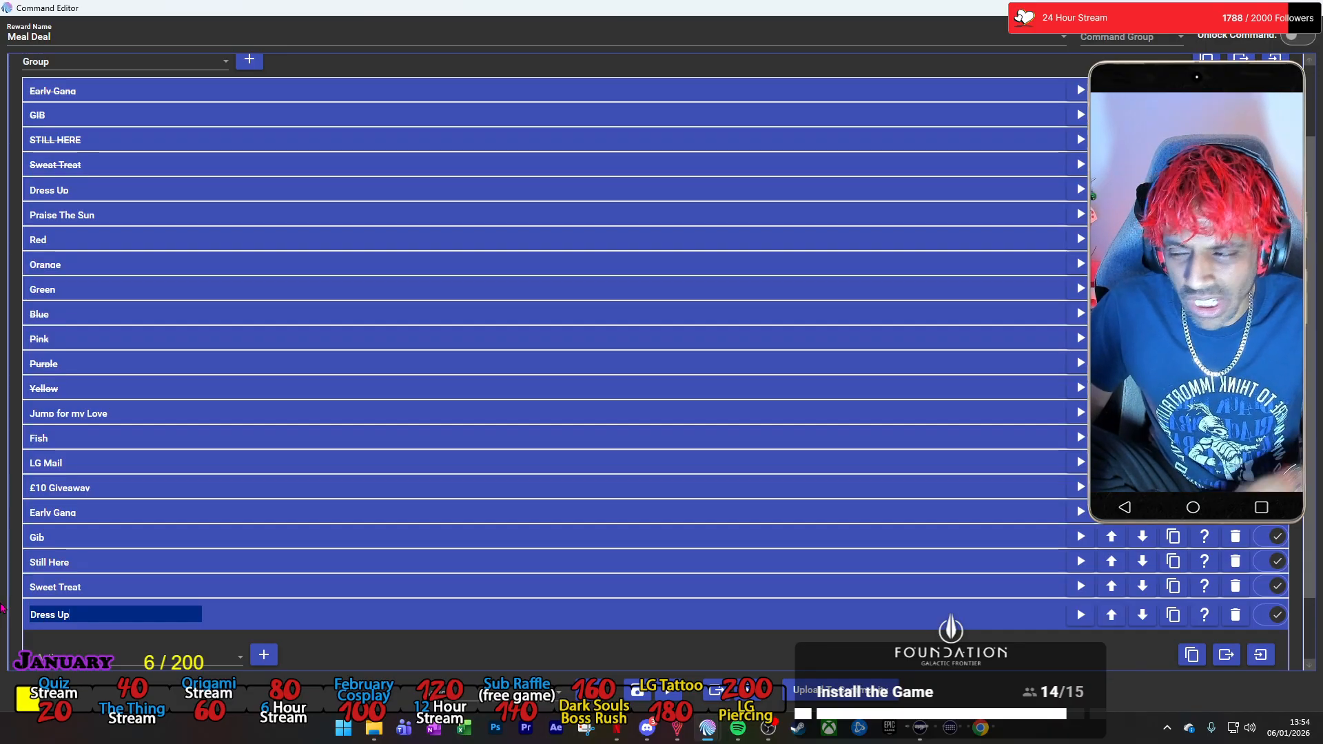
# Set the new Dress Up group's Command action to run the Twitch Channel Points command Dress Up and collapse that action.
pyautogui.scroll(-1, 214, 584)
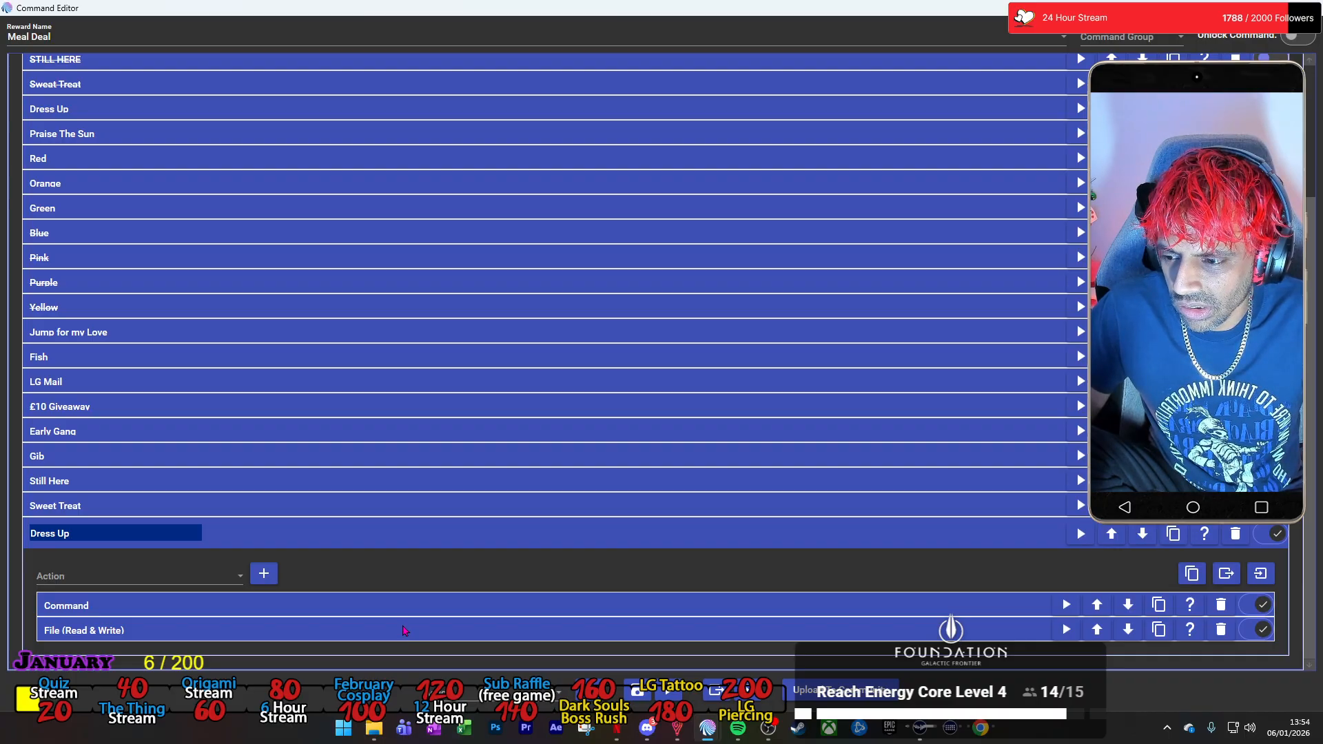
pyautogui.click(404, 614)
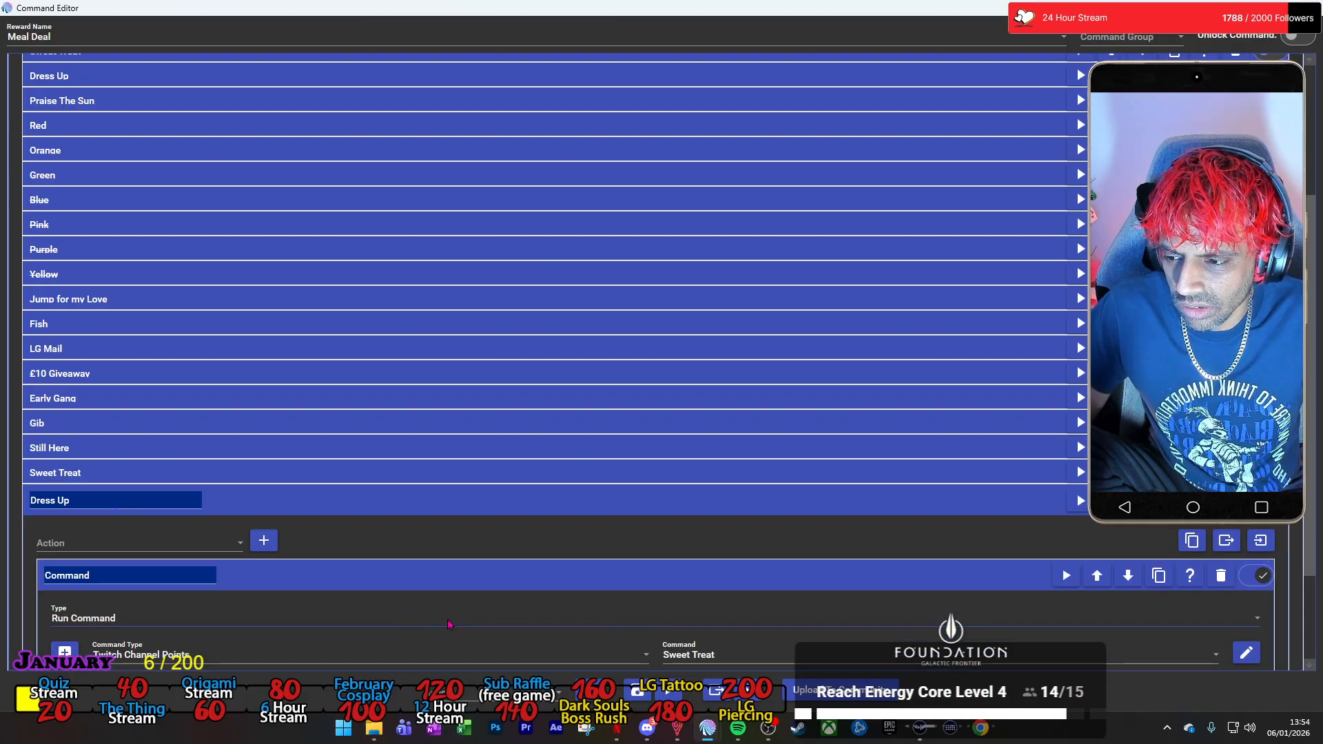
pyautogui.click(760, 658)
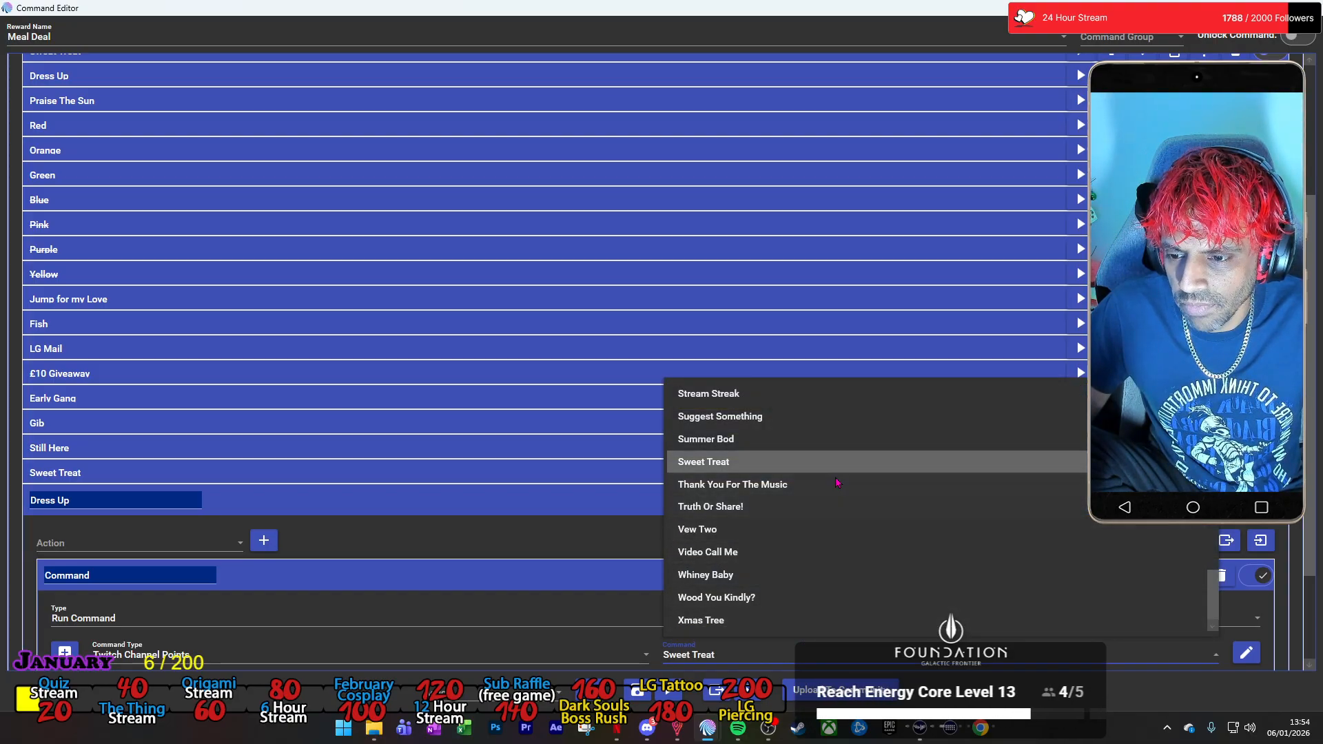
pyautogui.scroll(8, 834, 483)
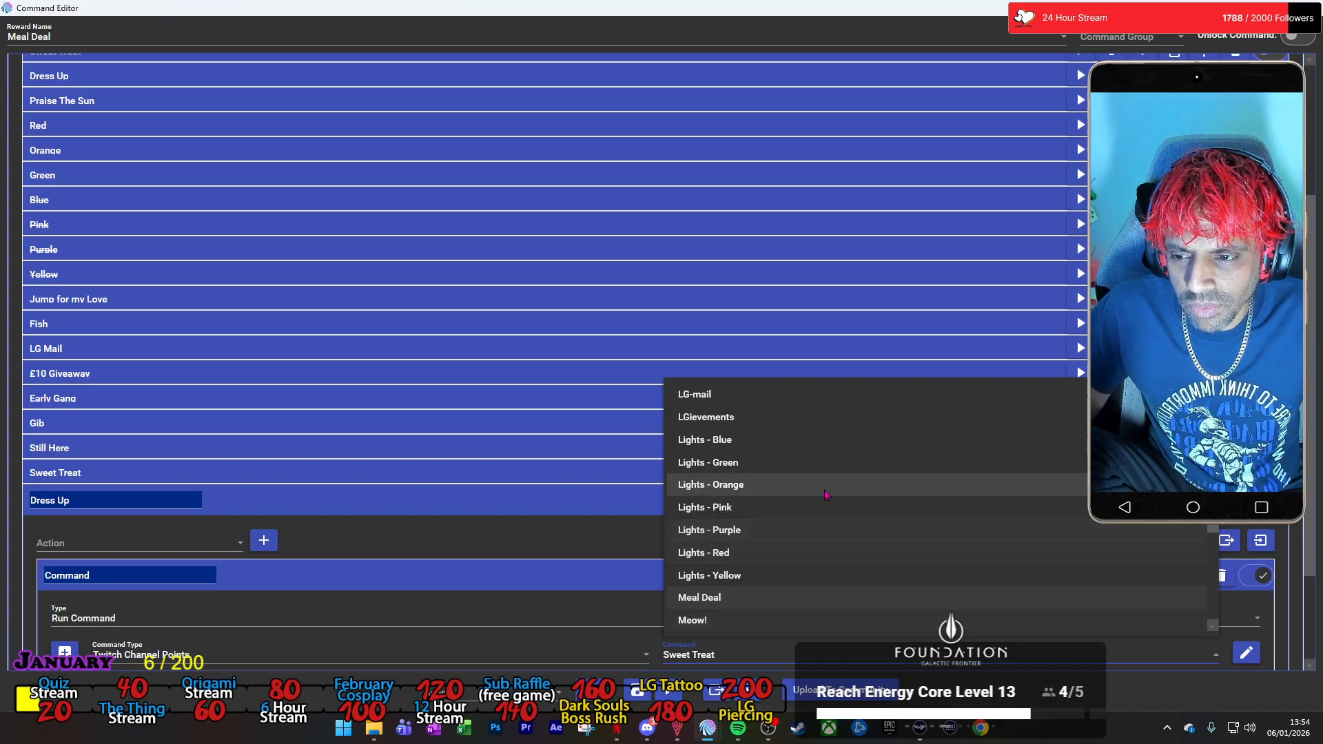
pyautogui.scroll(10, 820, 498)
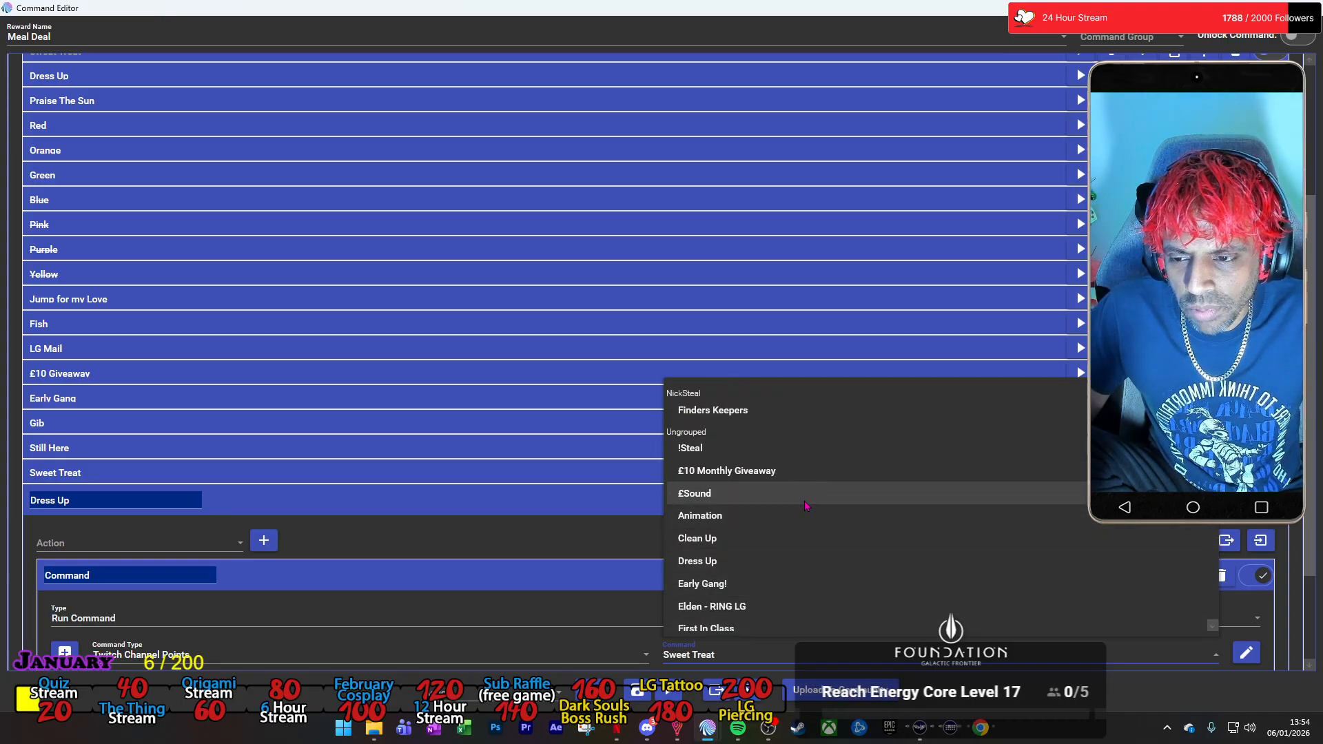
pyautogui.click(824, 560)
pyautogui.scroll(-2, 665, 569)
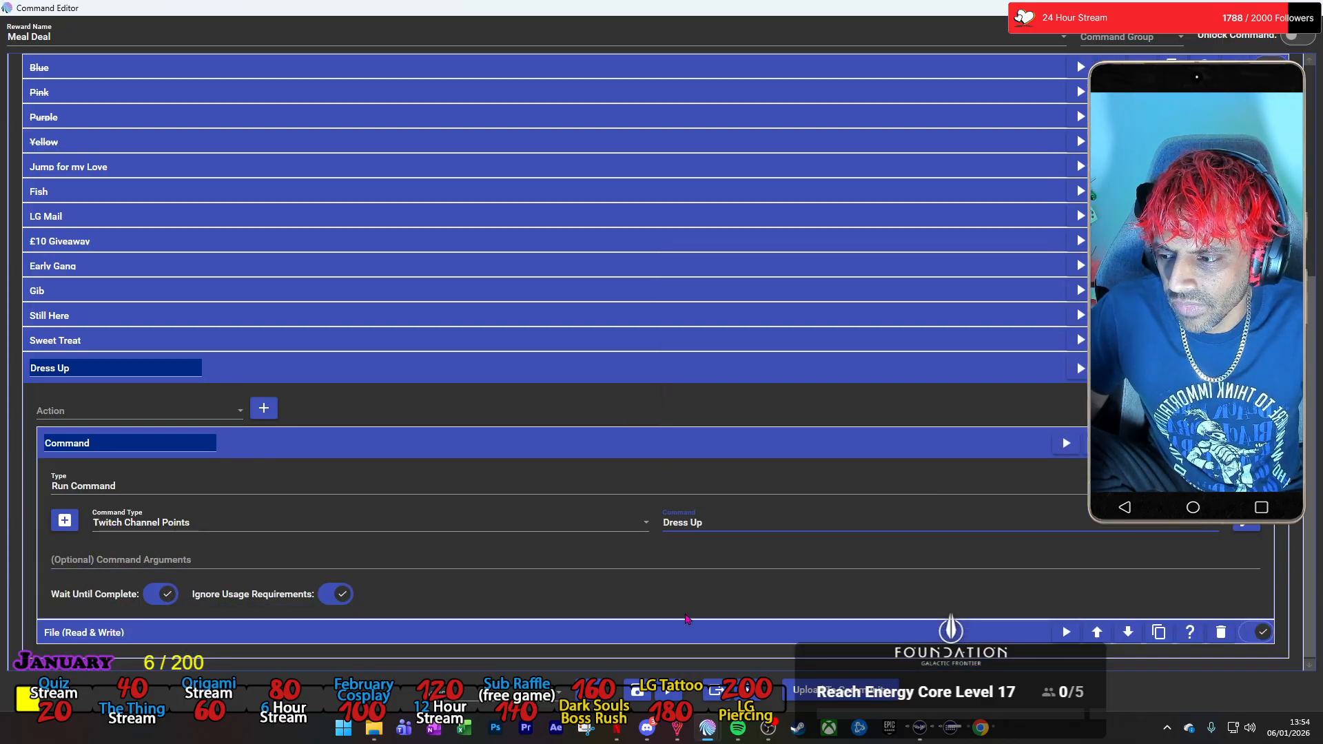
pyautogui.click(687, 453)
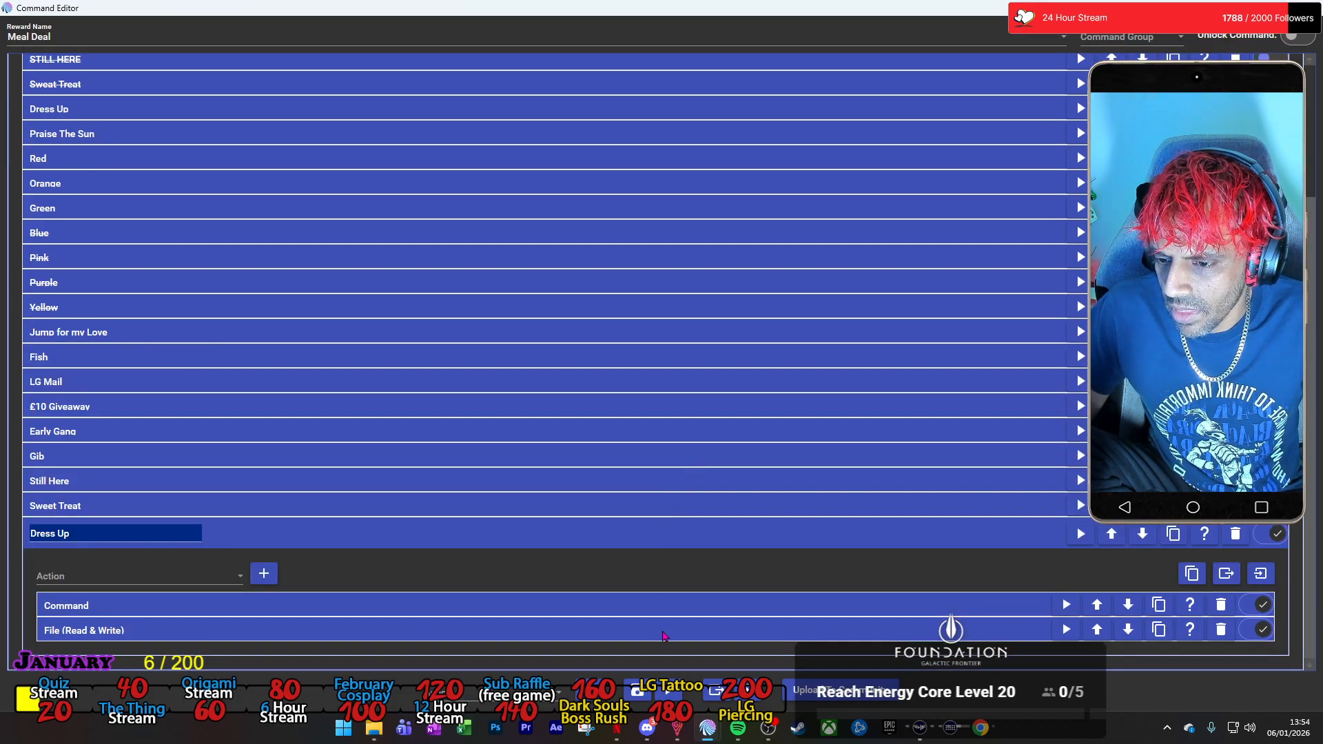
# Change the text to save in the new Dress Up group's File action to "-Dress Up-" and disable the original Dress Up option.
pyautogui.click(664, 631)
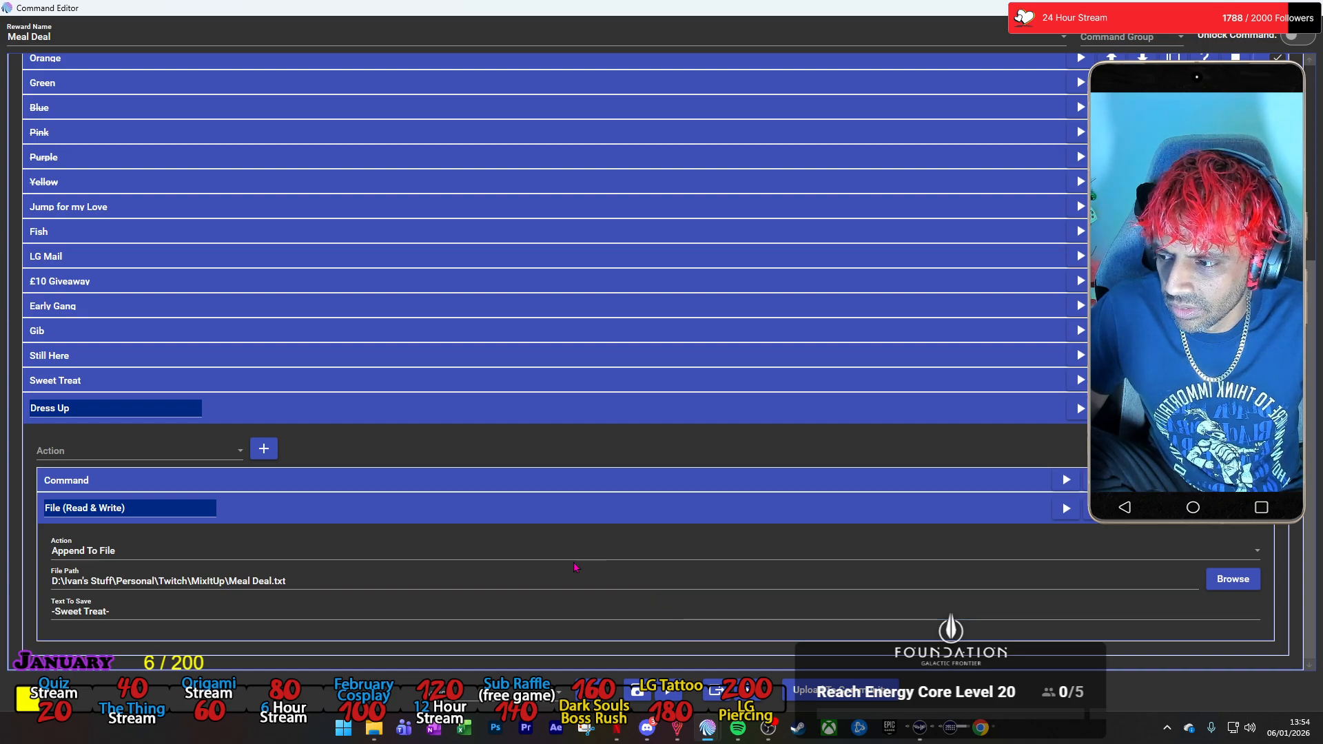
pyautogui.click(108, 612)
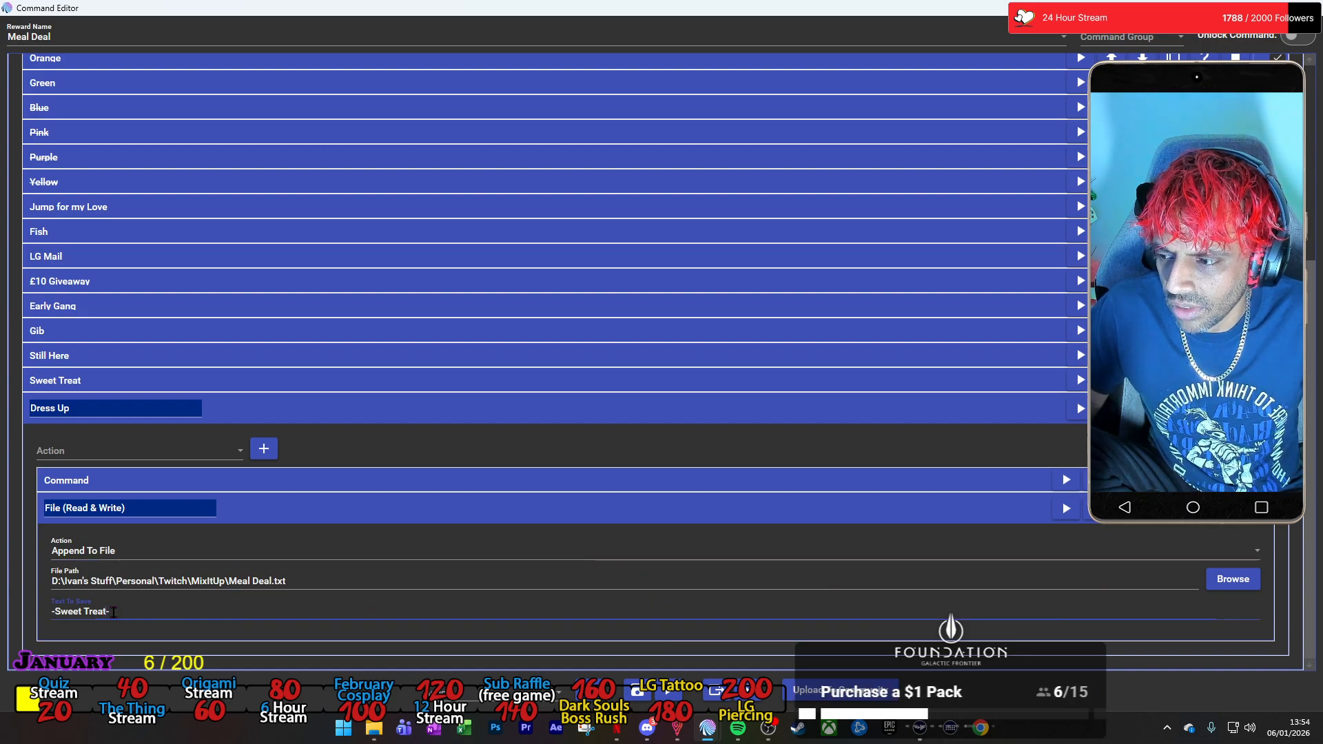
pyautogui.press('BackSpace')
pyautogui.press('BackSpace')
pyautogui.press('BackSpace')
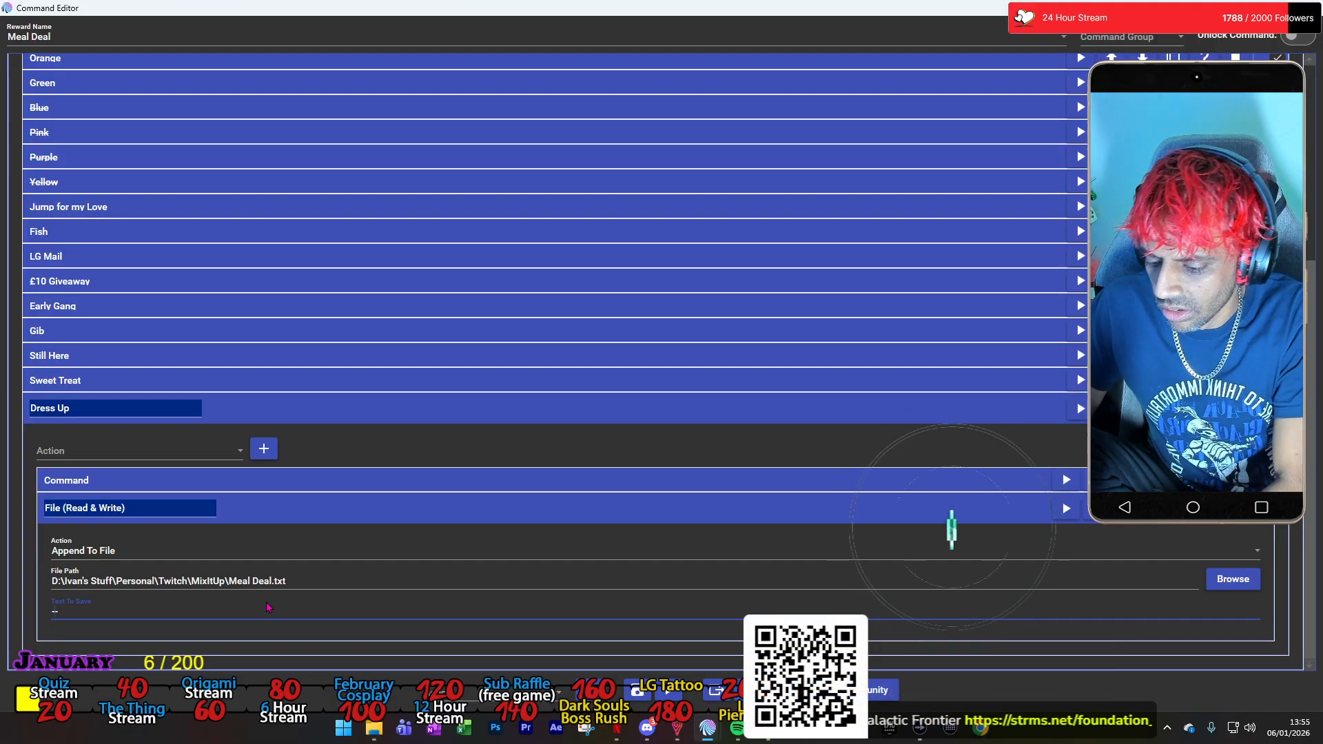
pyautogui.write('Dress')
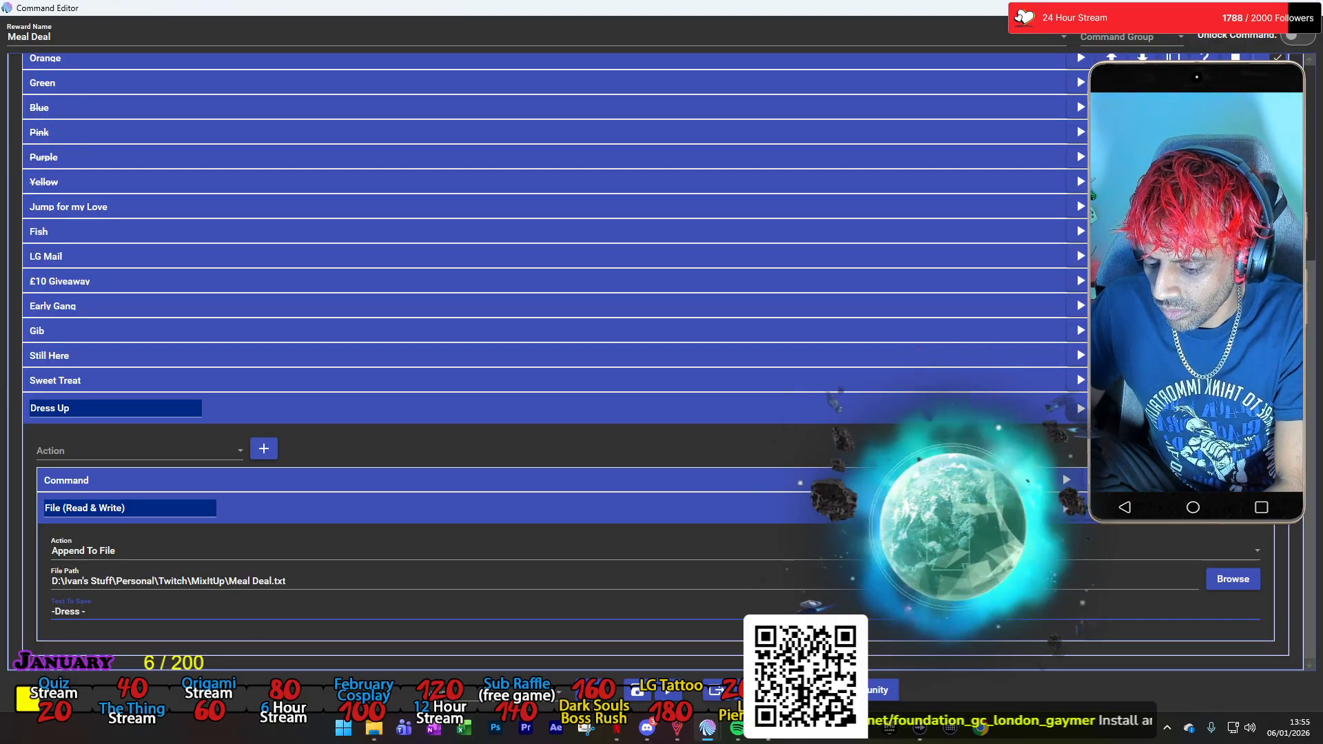
pyautogui.write(' Up')
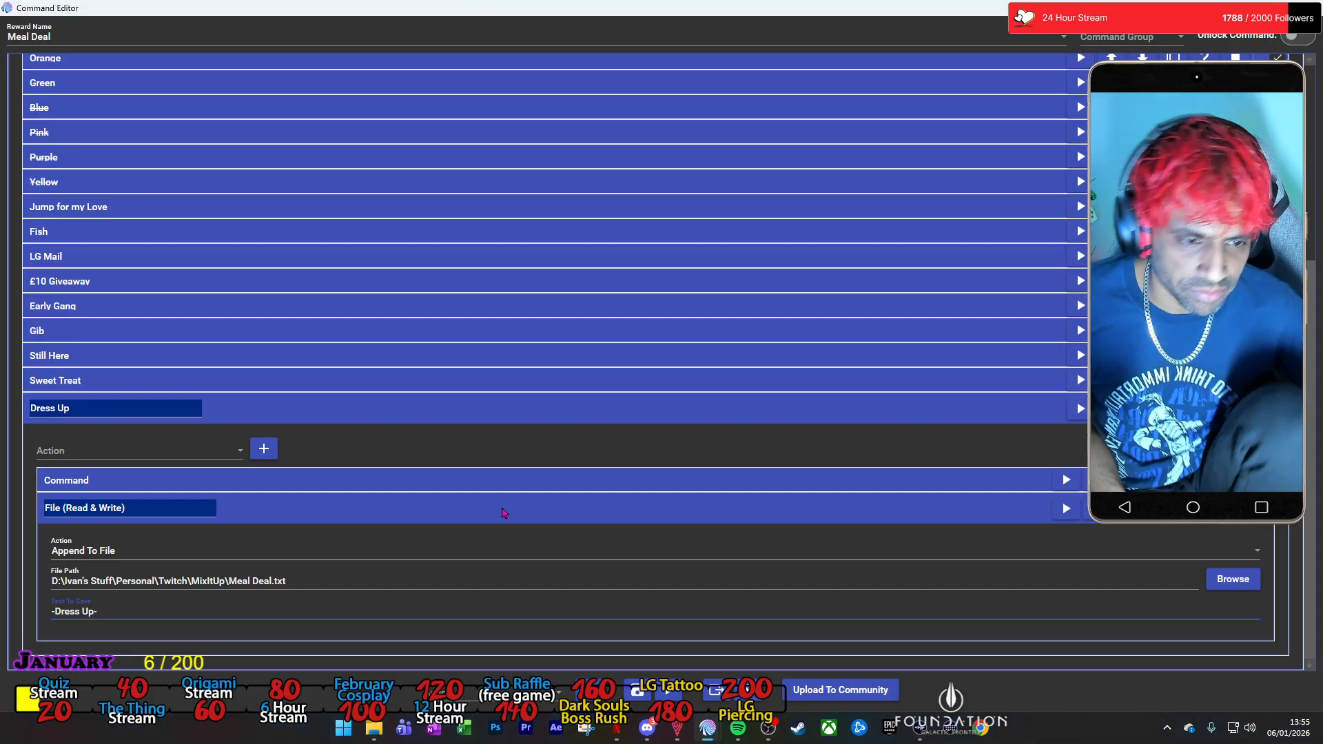
pyautogui.click(522, 418)
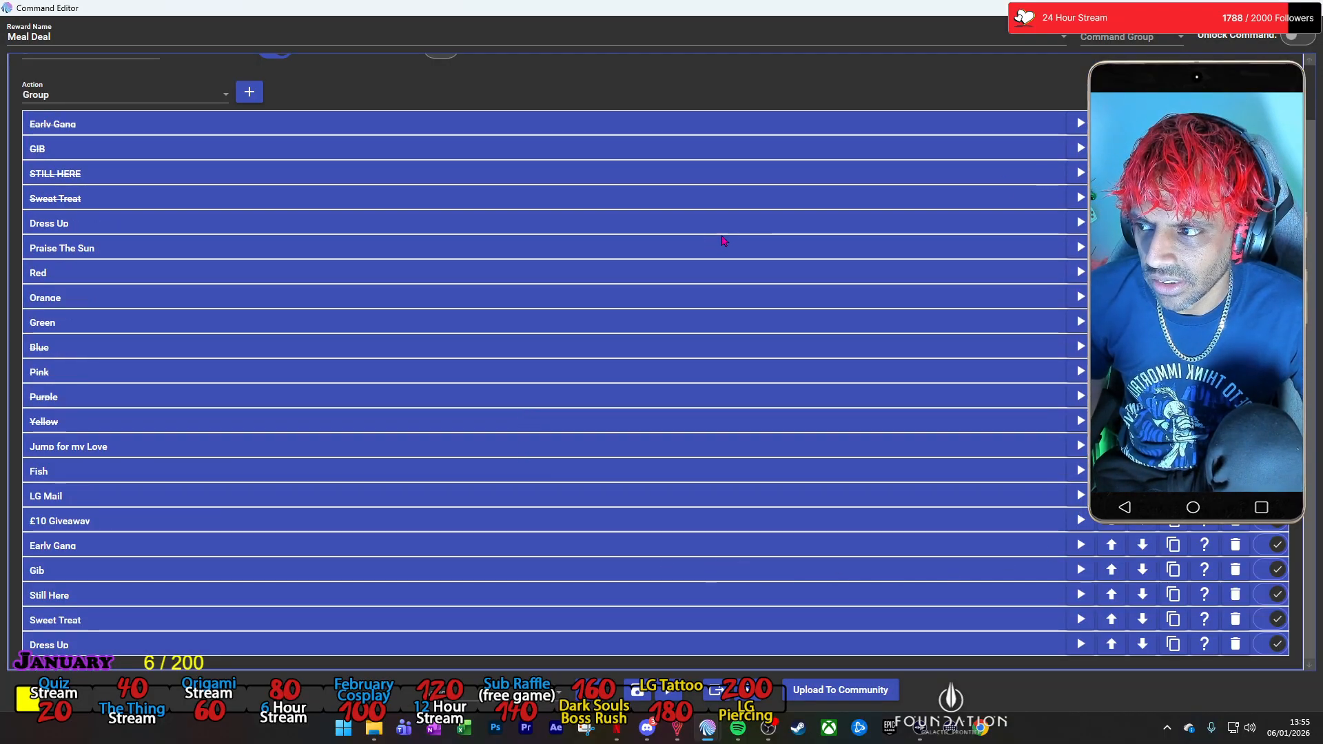
pyautogui.click(1271, 222)
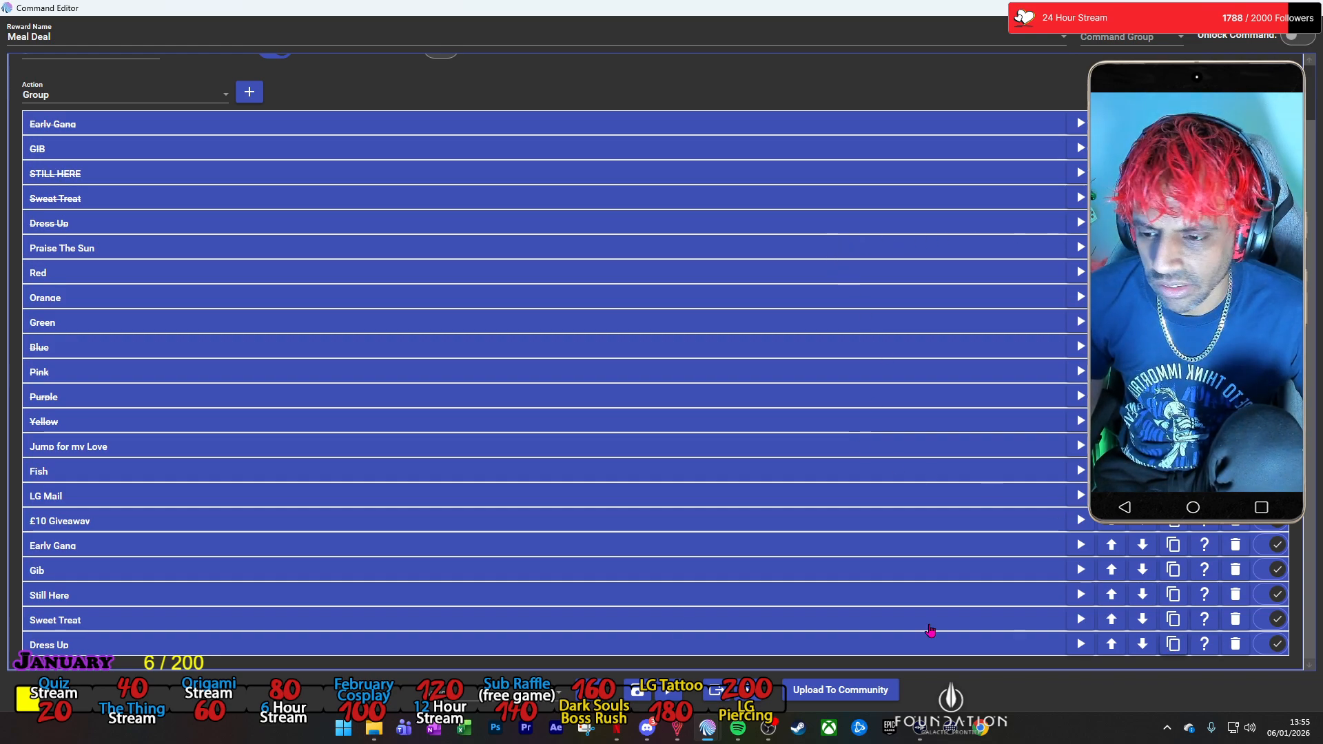
# Duplicate the new Dress Up group and name the copy Praise The Sun.
pyautogui.scroll(-1, 599, 599)
pyautogui.click(348, 650)
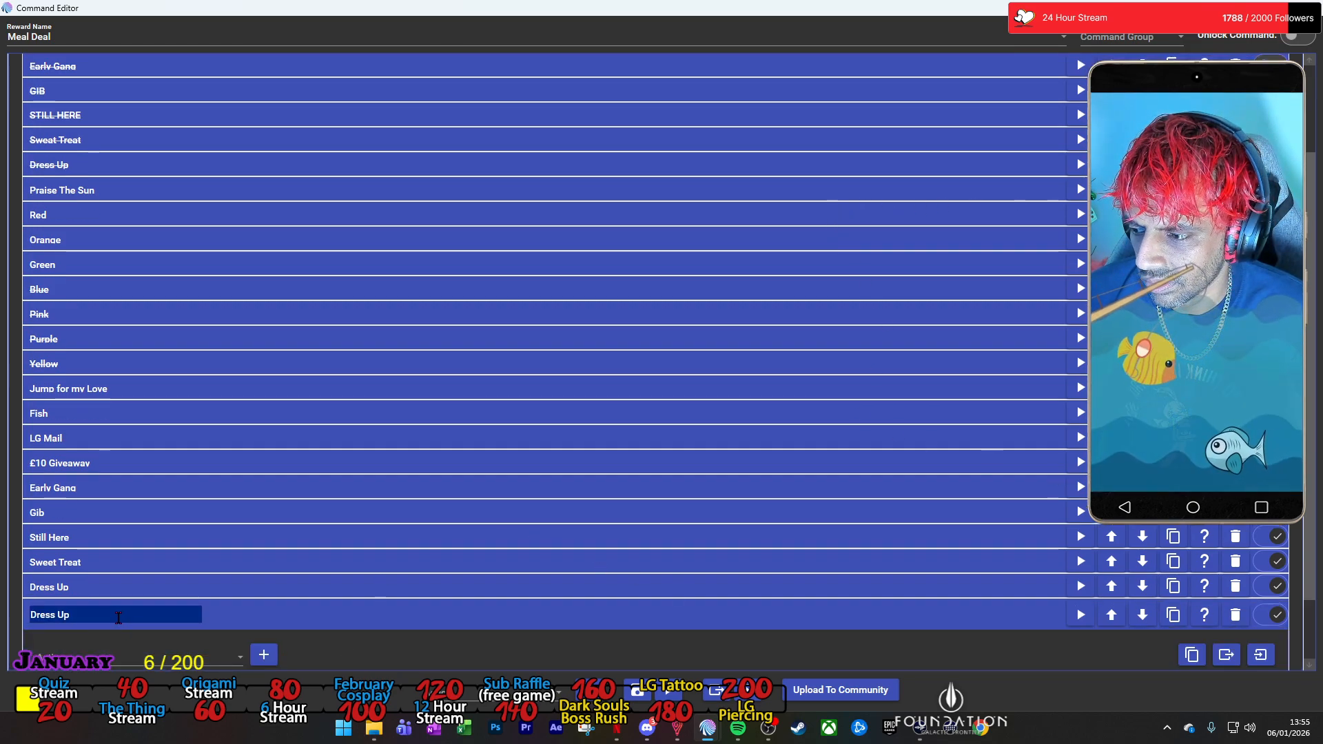
pyautogui.write('Prais')
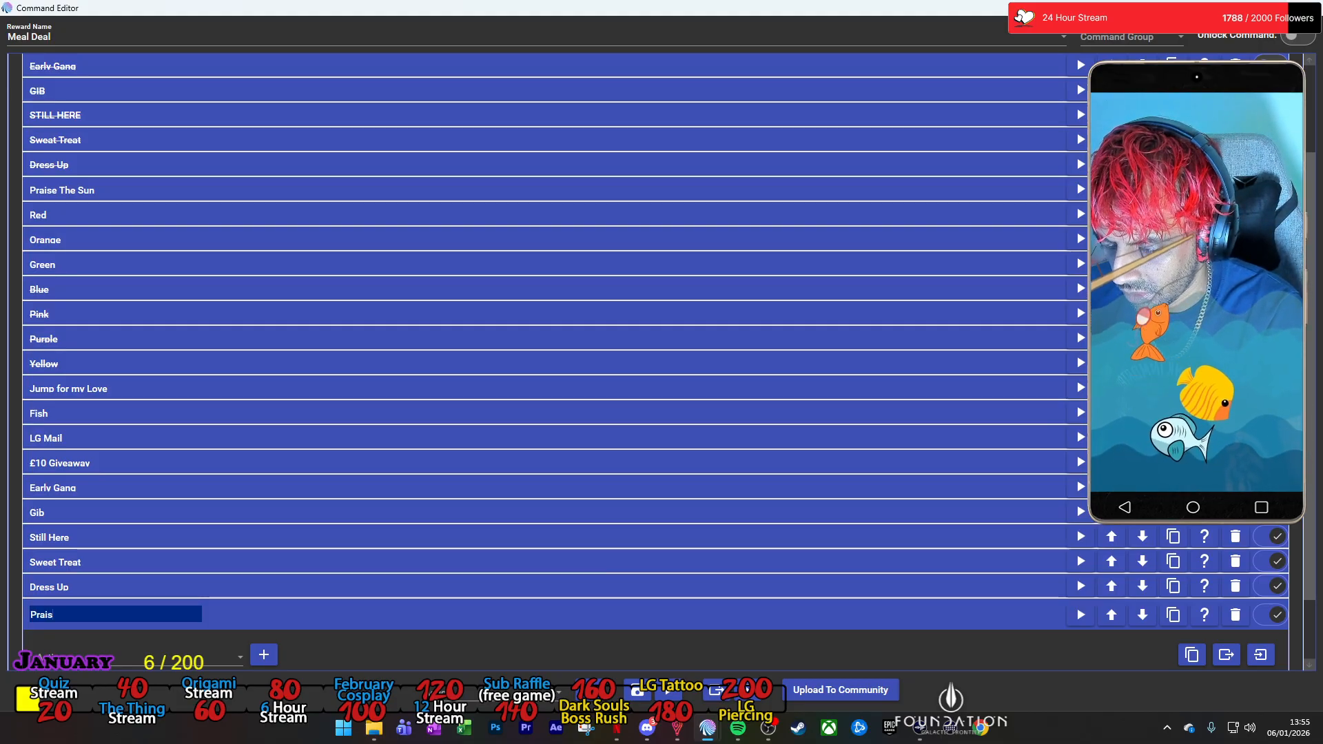
pyautogui.write('e The Sun')
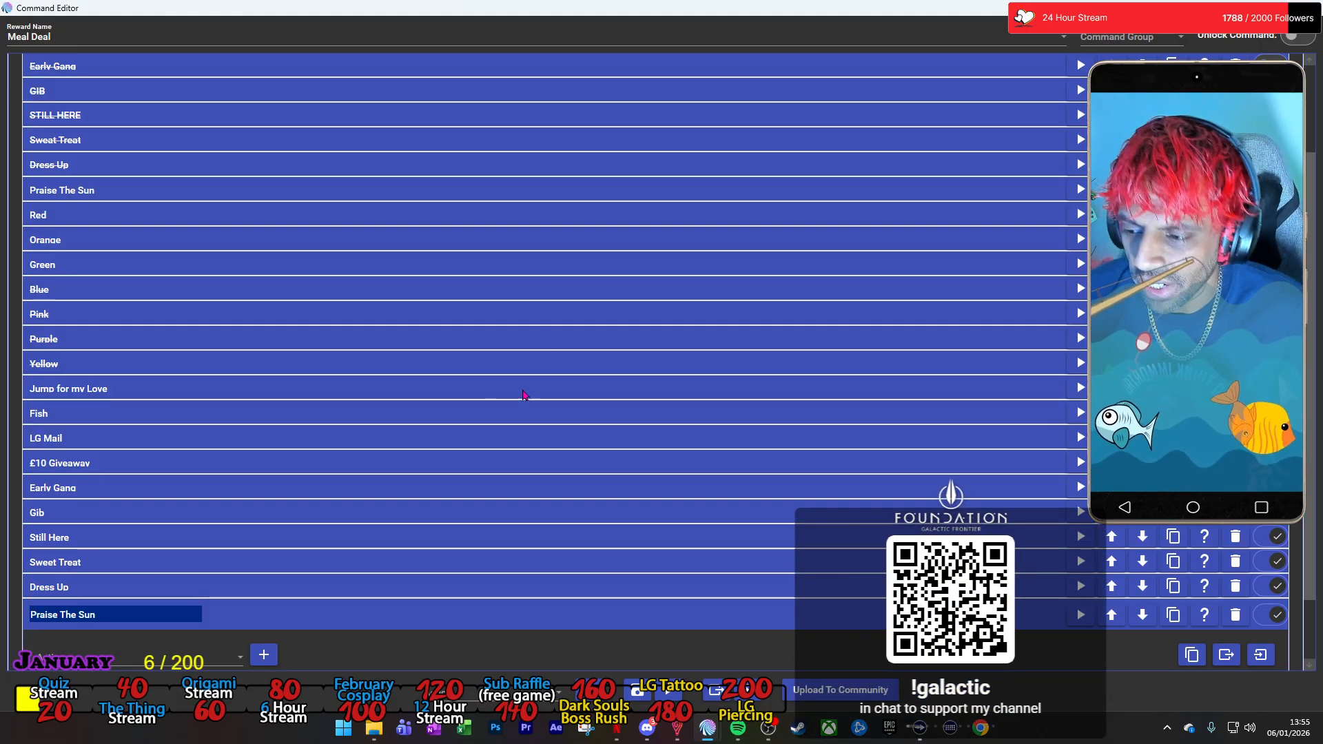
# Set the new Praise The Sun group's Command action to run the Twitch Channel Points command Praise The Sun.
pyautogui.scroll(-4, 531, 372)
pyautogui.click(412, 614)
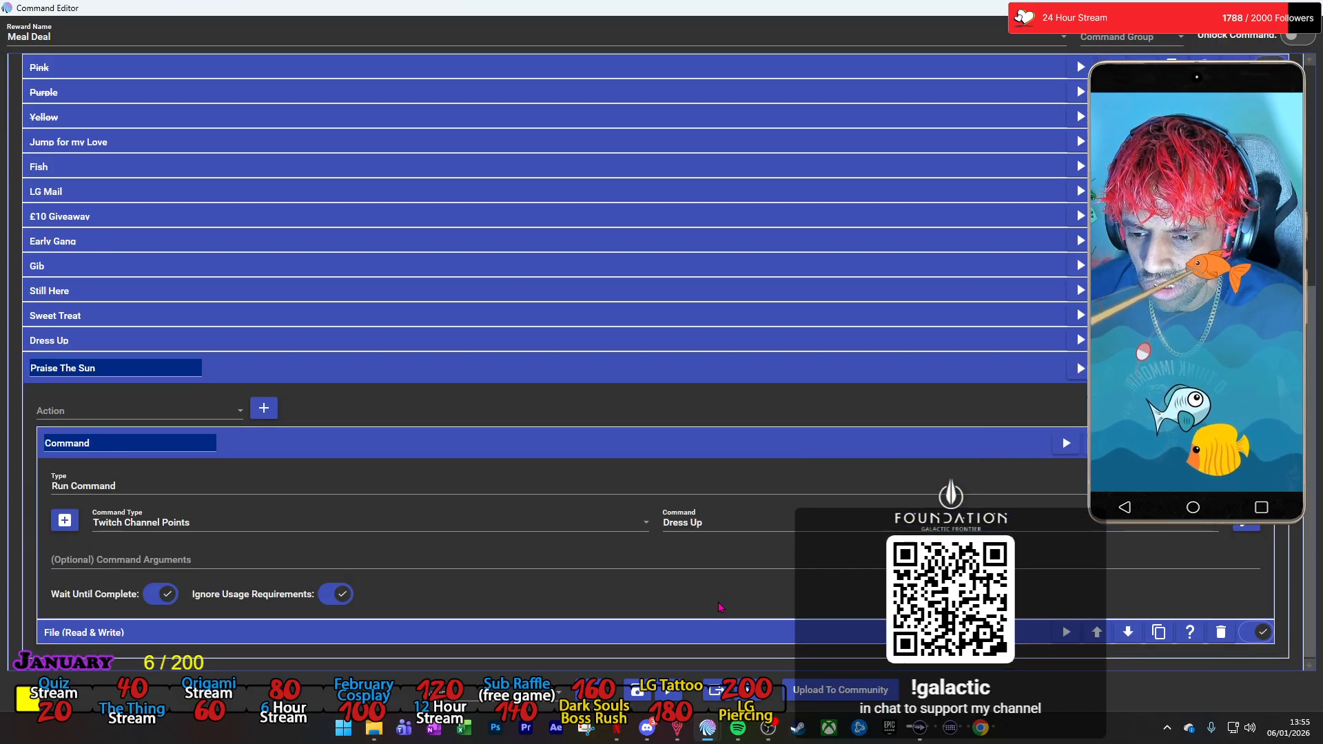
pyautogui.click(737, 526)
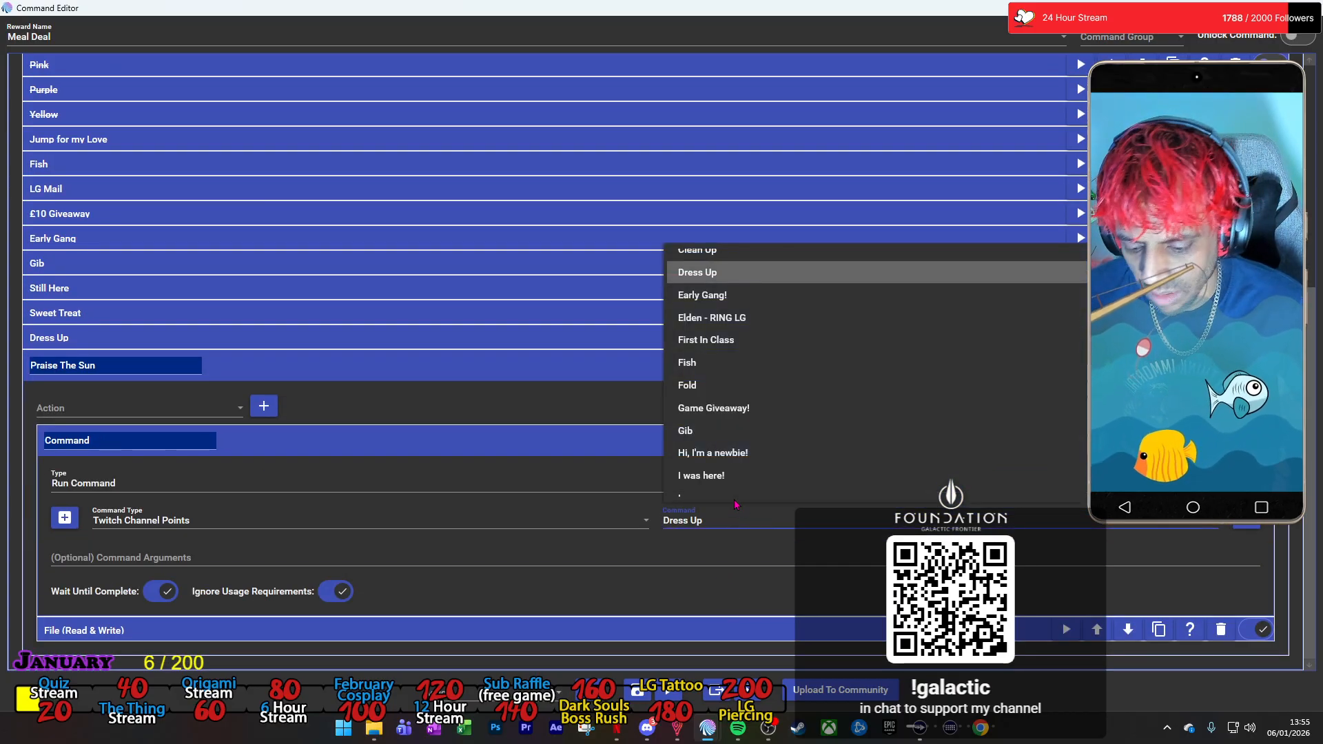
pyautogui.press('p')
pyautogui.scroll(-2, 737, 482)
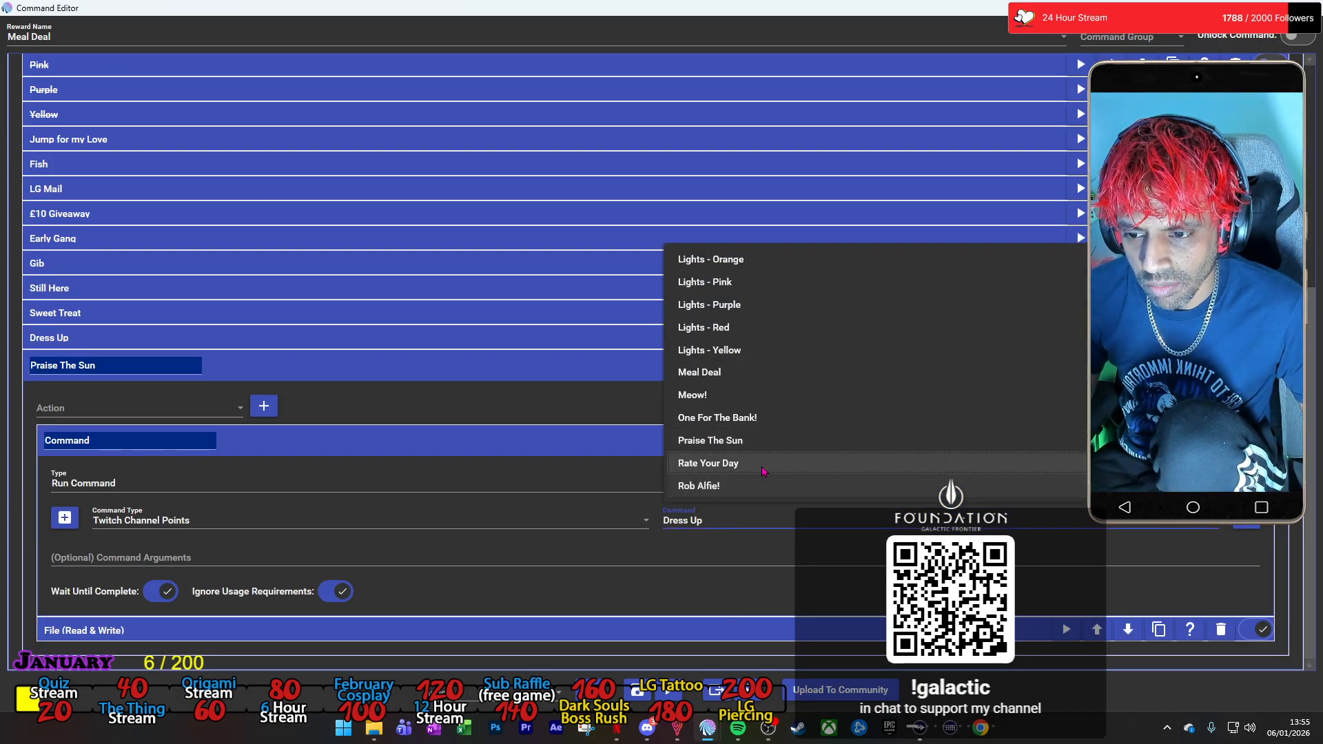
pyautogui.click(749, 417)
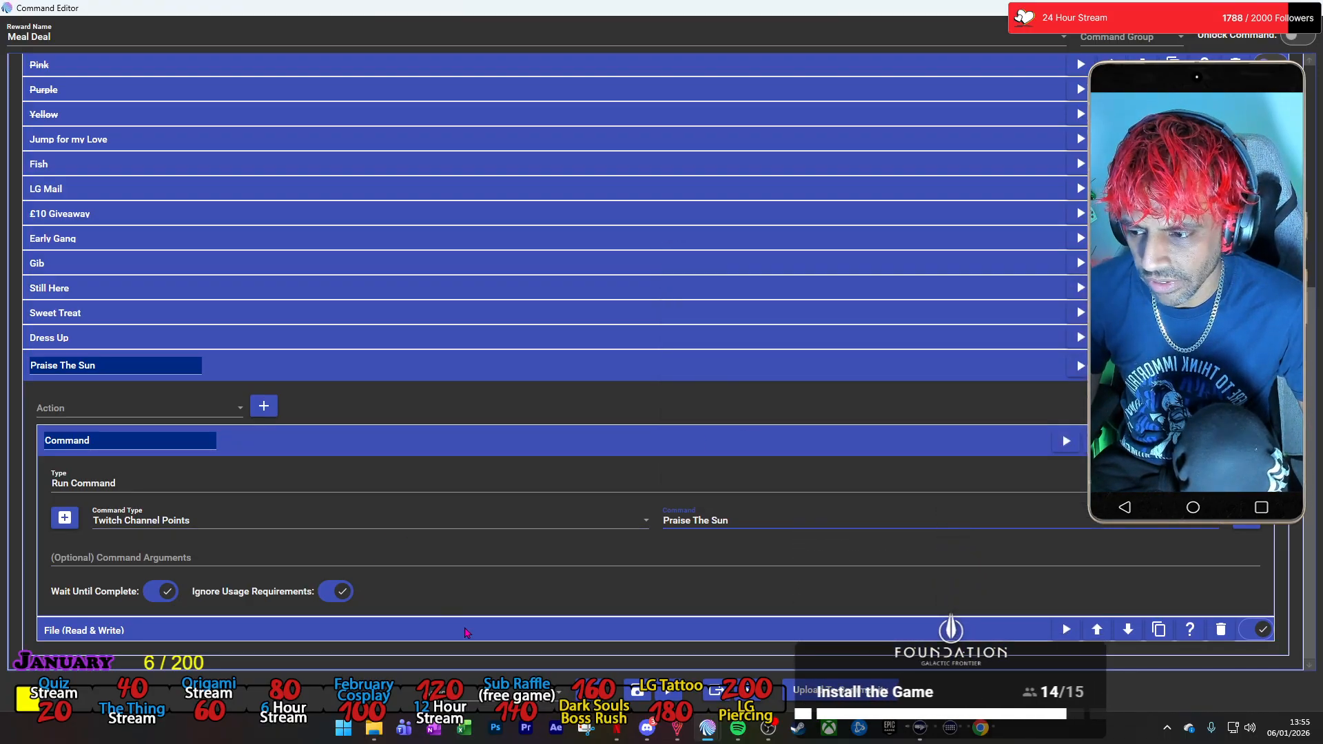
# Change the text to save in the new Praise The Sun group's File action to "-Praise The Sun-" and disable the original Praise The Sun option.
pyautogui.click(469, 630)
pyautogui.scroll(-3, 263, 594)
pyautogui.click(204, 607)
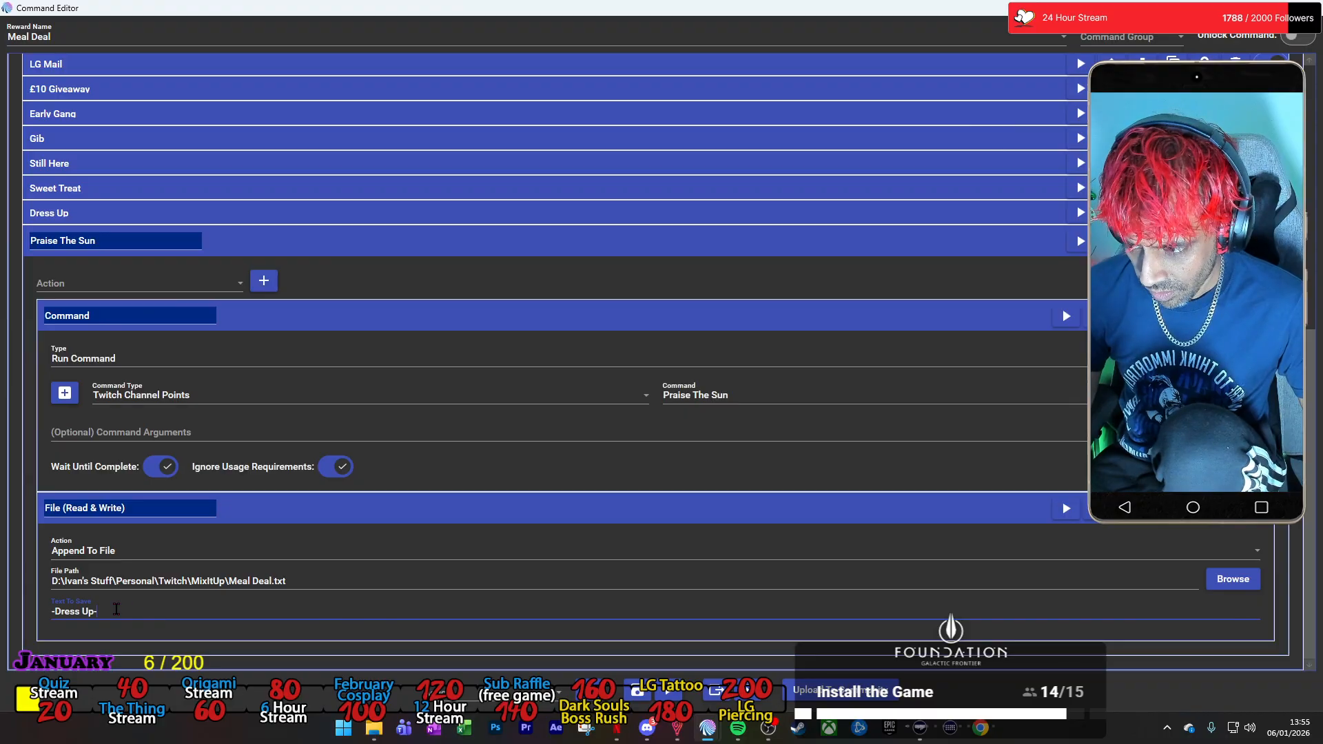
pyautogui.press('BackSpace')
pyautogui.press('BackSpace')
pyautogui.press('BackSpace')
pyautogui.press('BackSpace')
pyautogui.press('BackSpace')
pyautogui.press('BackSpace')
pyautogui.press('BackSpace')
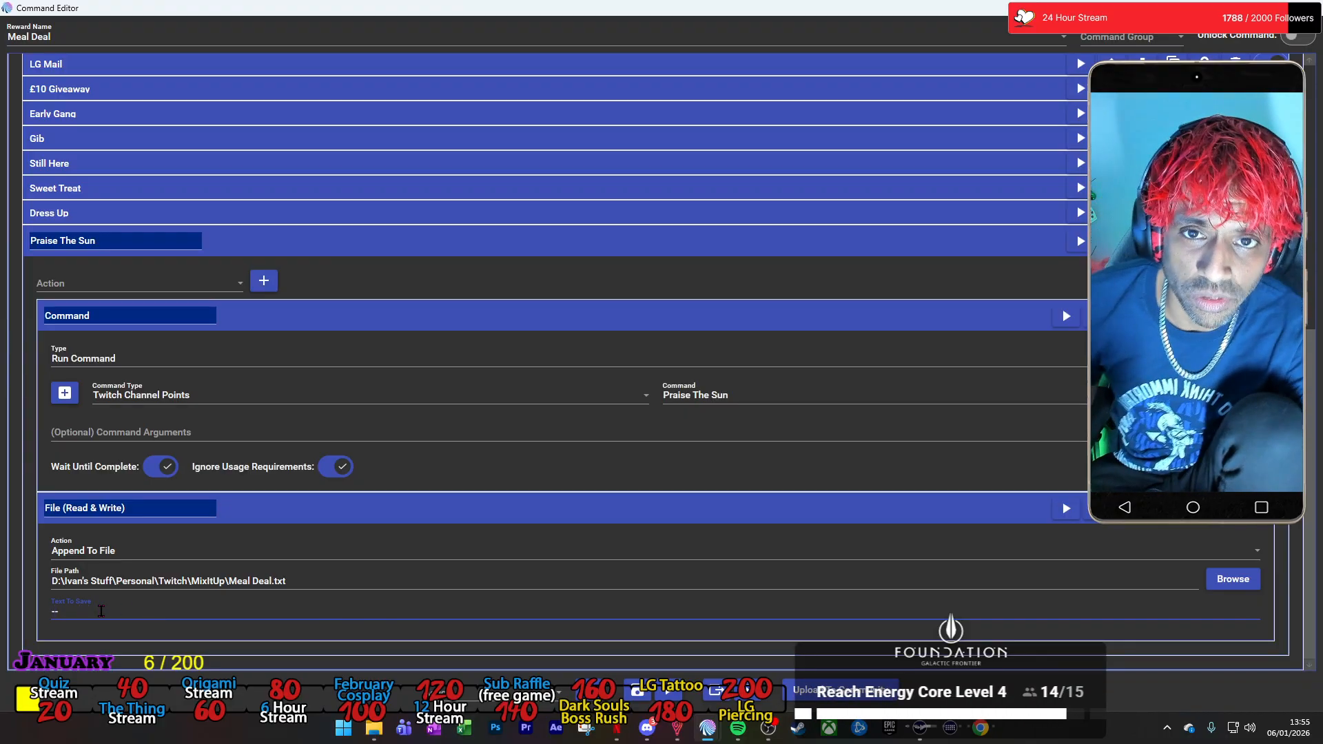
pyautogui.write('Praise The Sun')
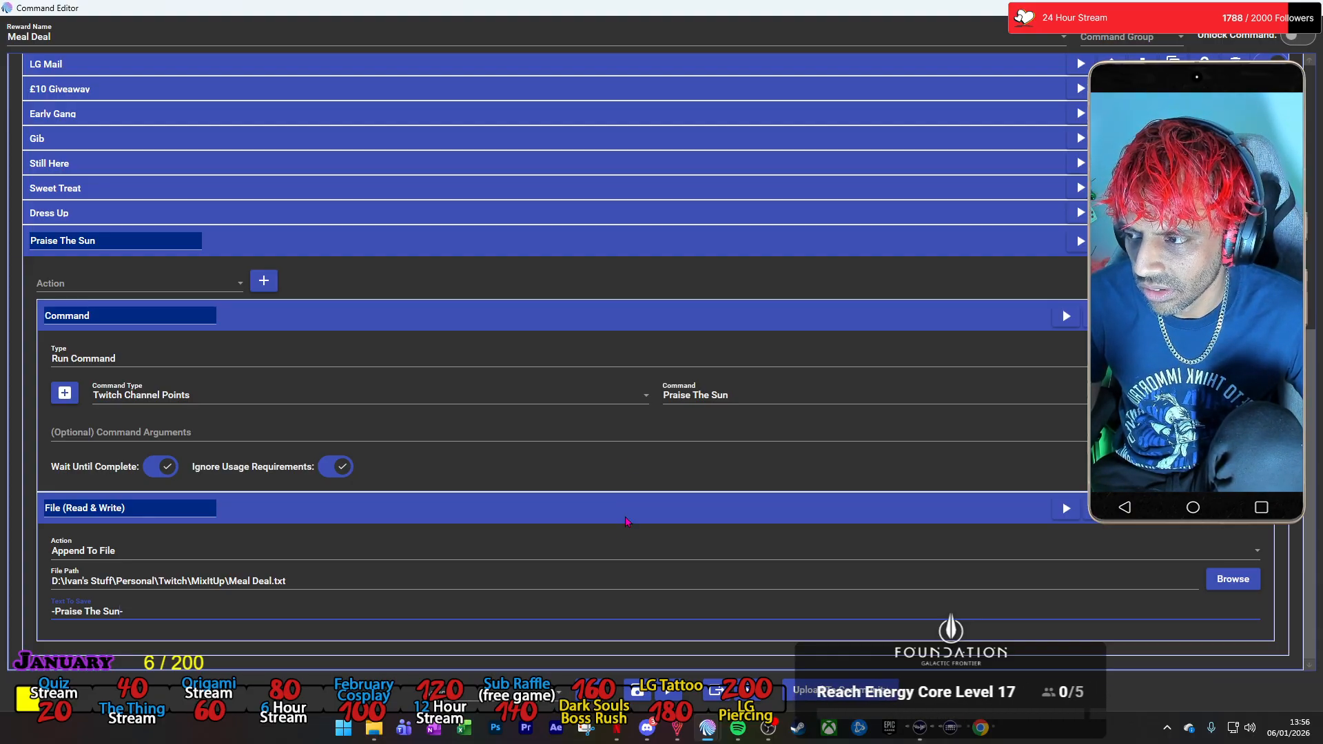
pyautogui.scroll(5, 692, 254)
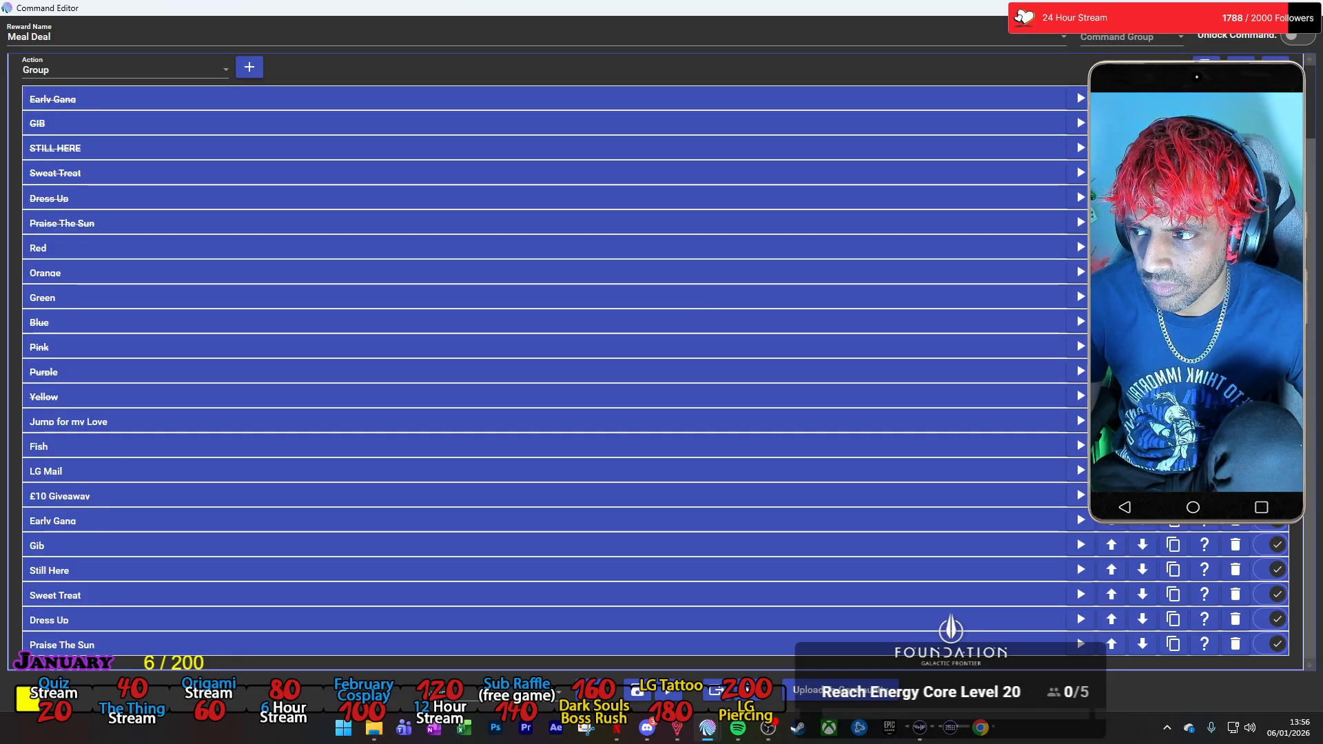
# Duplicate the new Praise The Sun group and name the copy Red Lights.
pyautogui.click(1173, 643)
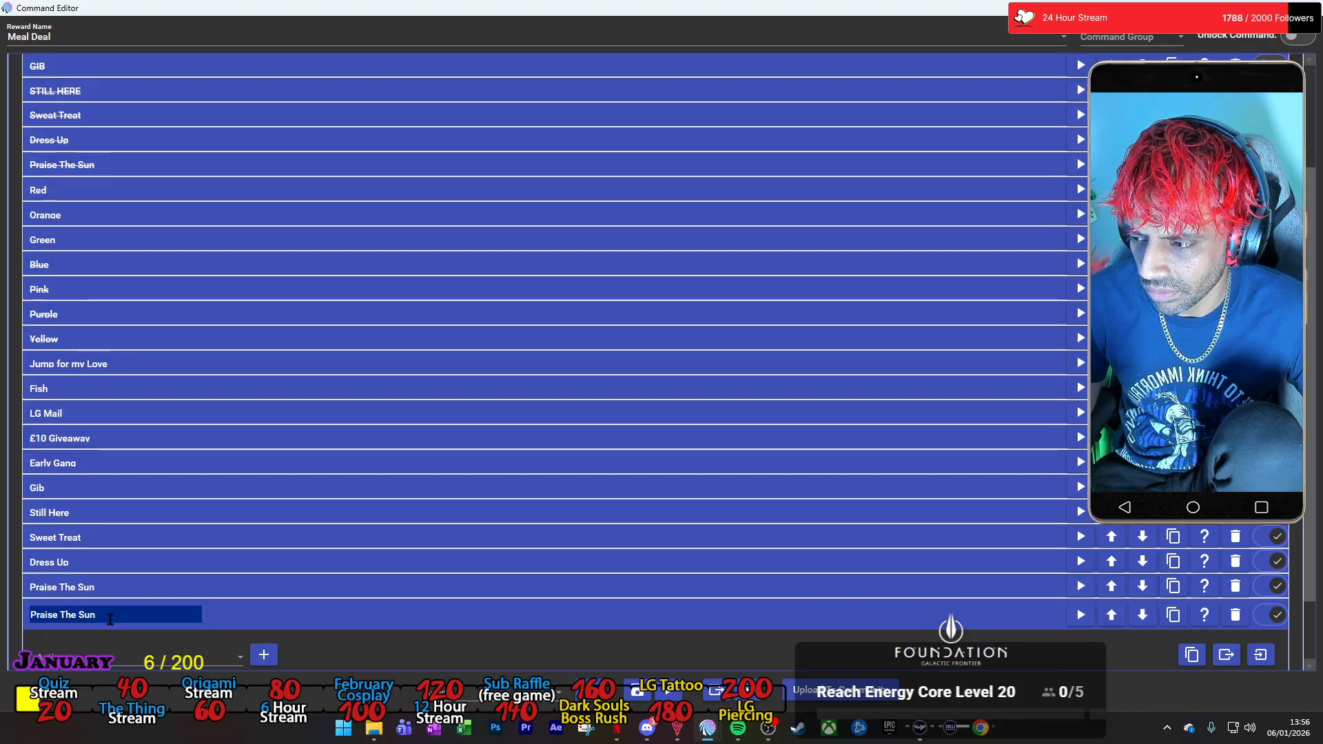
pyautogui.write('Red Ligh')
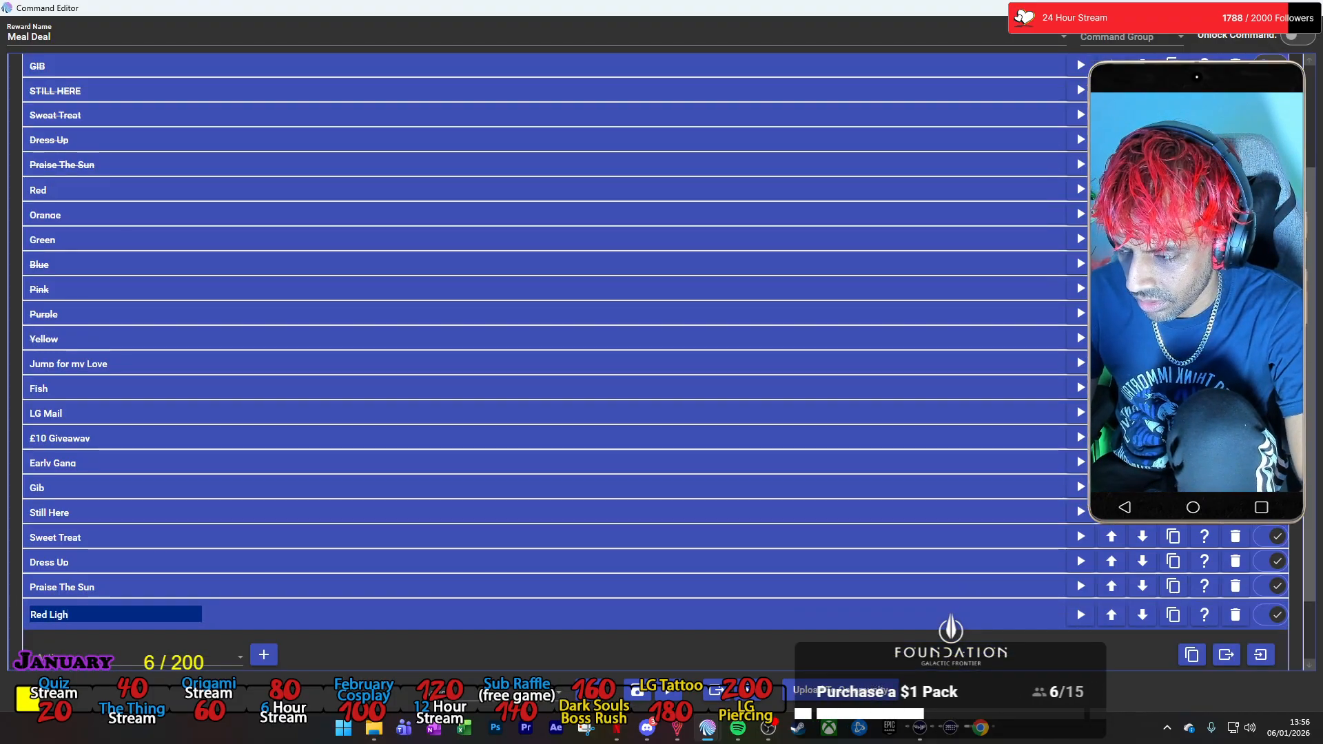
pyautogui.write('ts')
# Set the Red Lights group's Command action to run the Twitch Channel Points command Lights - Red.
pyautogui.scroll(-1, 286, 572)
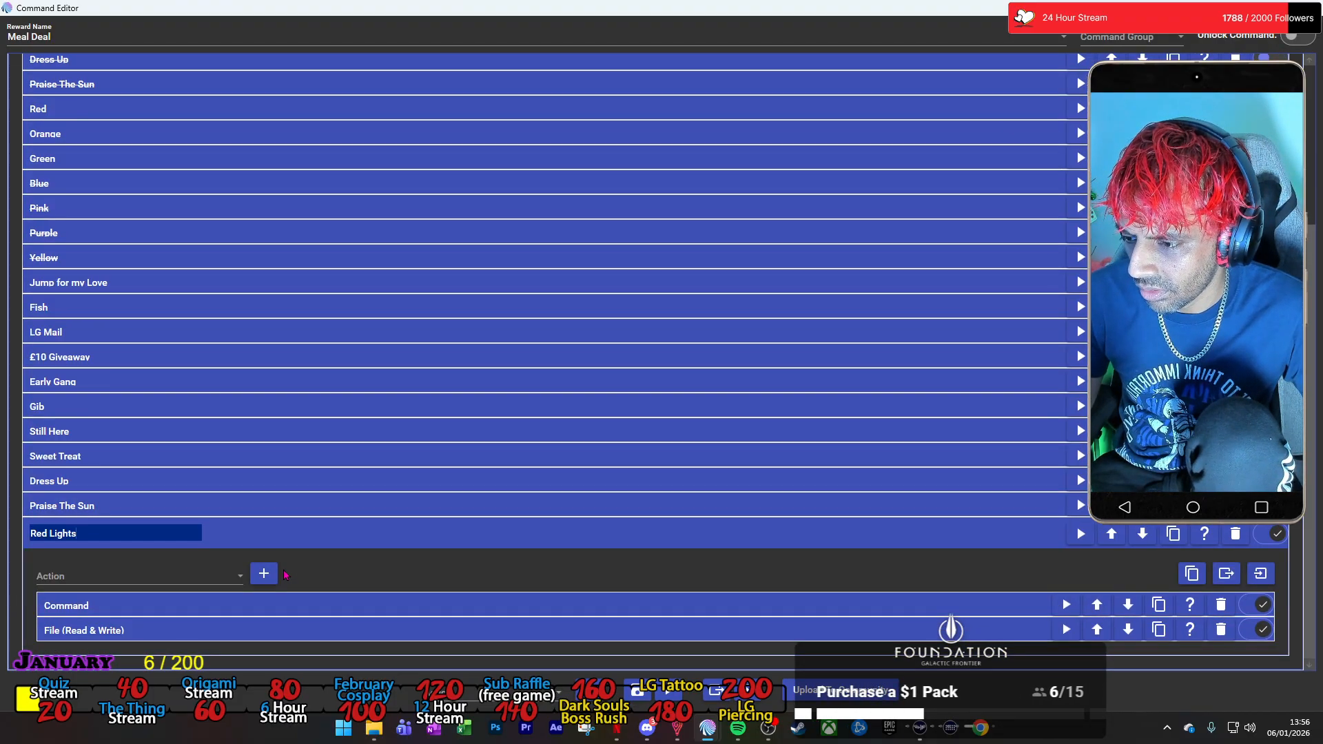
pyautogui.click(277, 606)
pyautogui.click(789, 522)
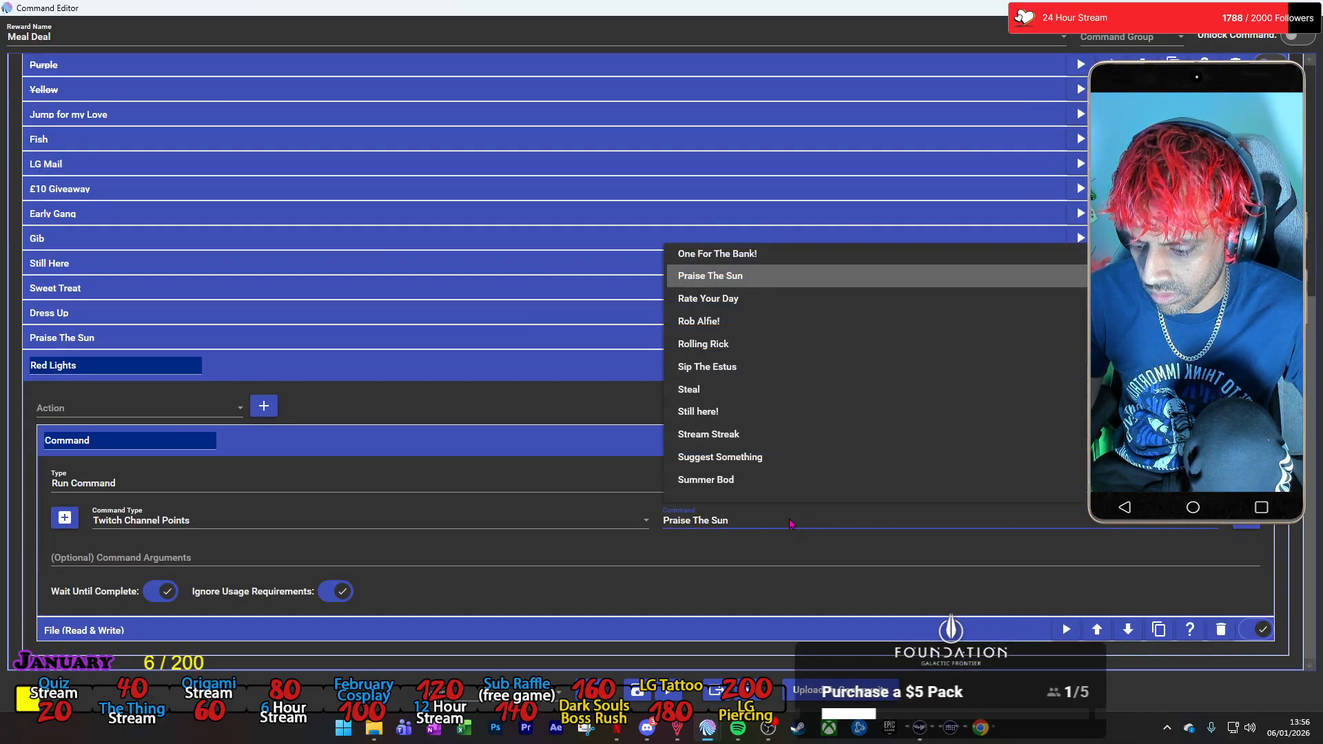
pyautogui.scroll(-2, 786, 448)
pyautogui.scroll(4, 782, 416)
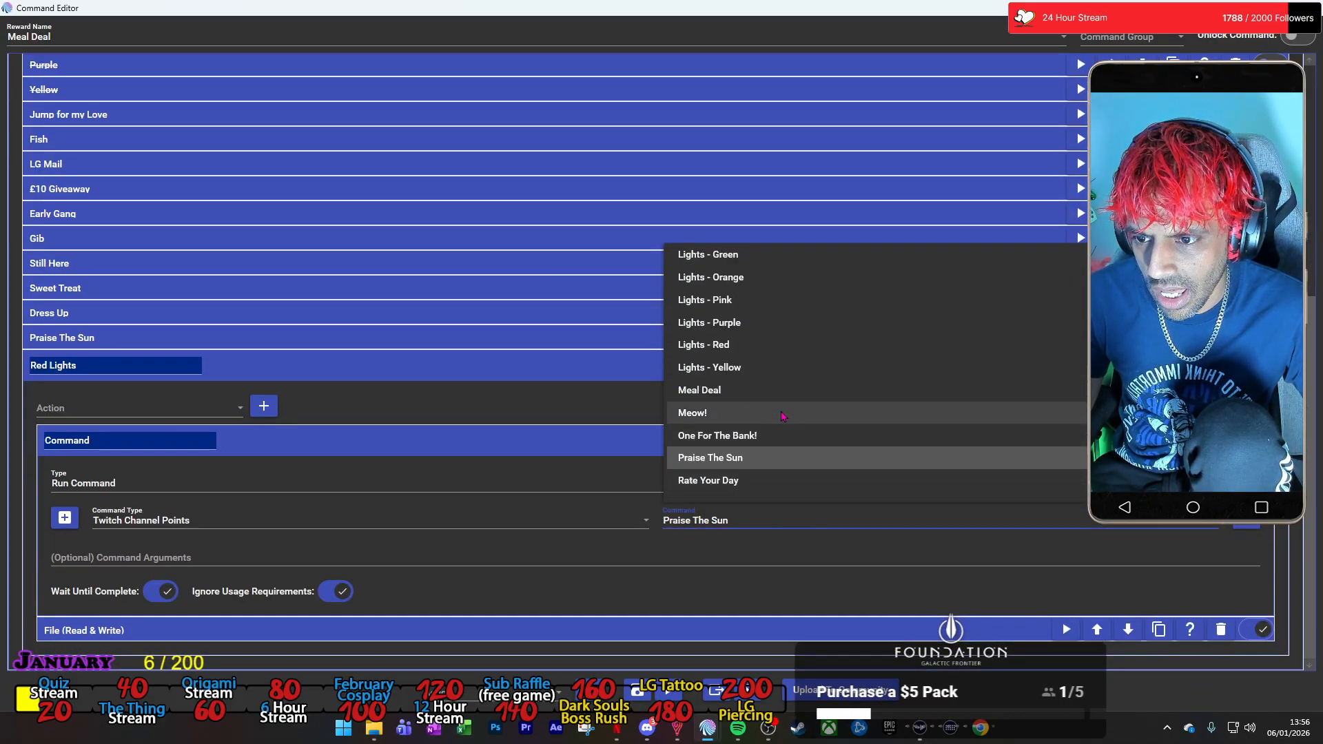
pyautogui.click(767, 344)
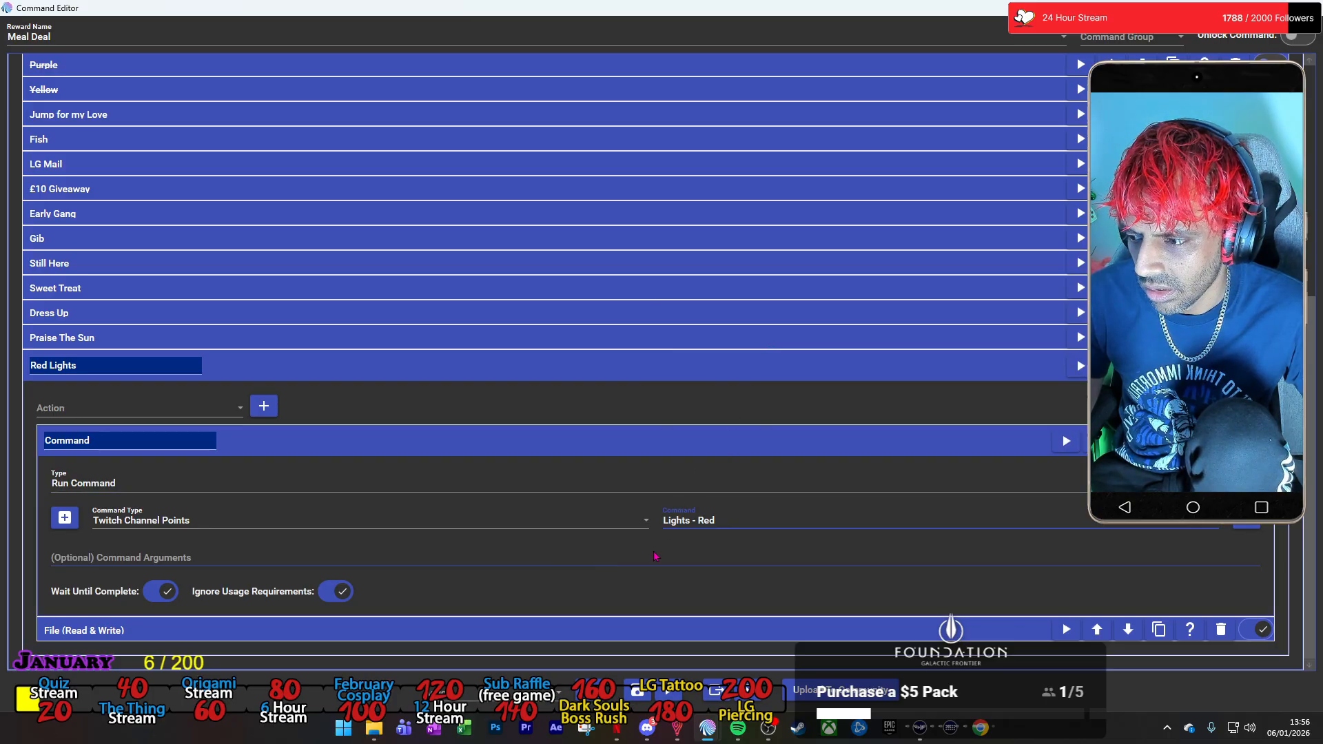
# Change the text to save in the Red Lights group's File action to "-Red Lights-" and collapse both actions and the group.
pyautogui.click(345, 630)
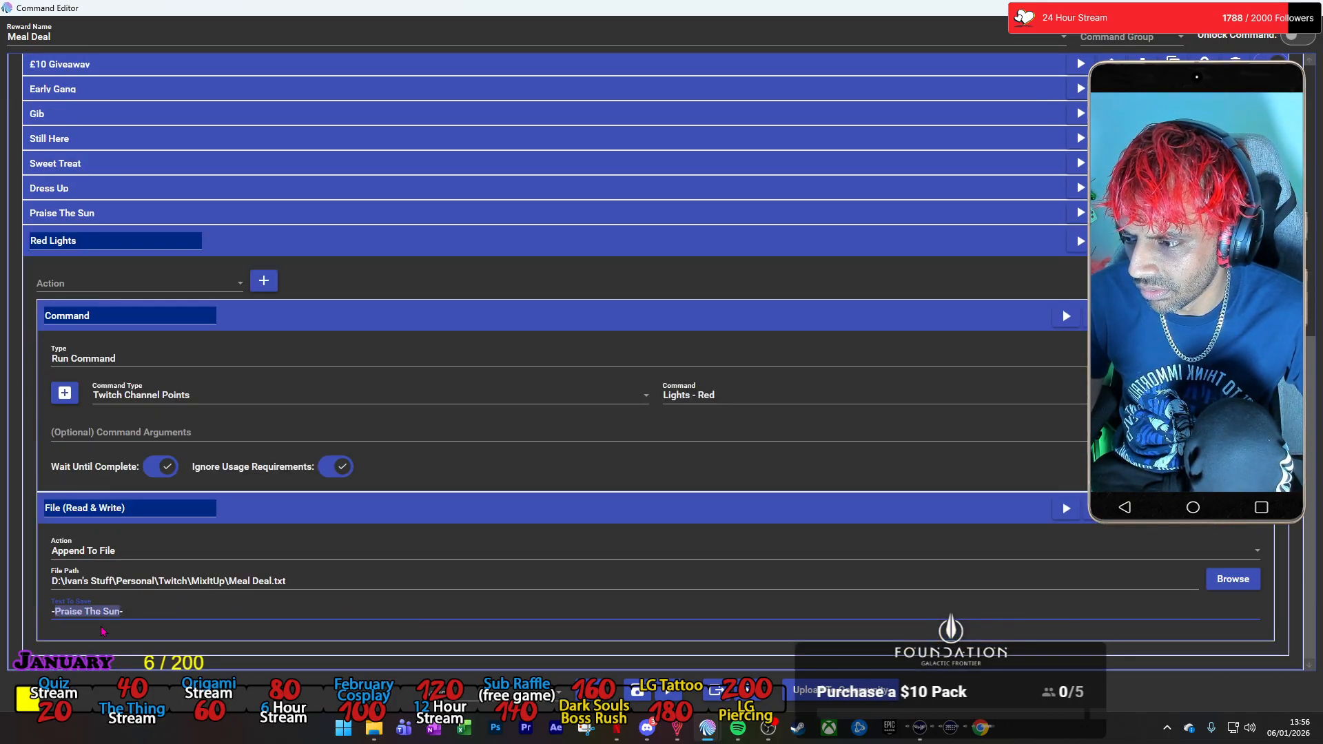
pyautogui.write('Red Lights-')
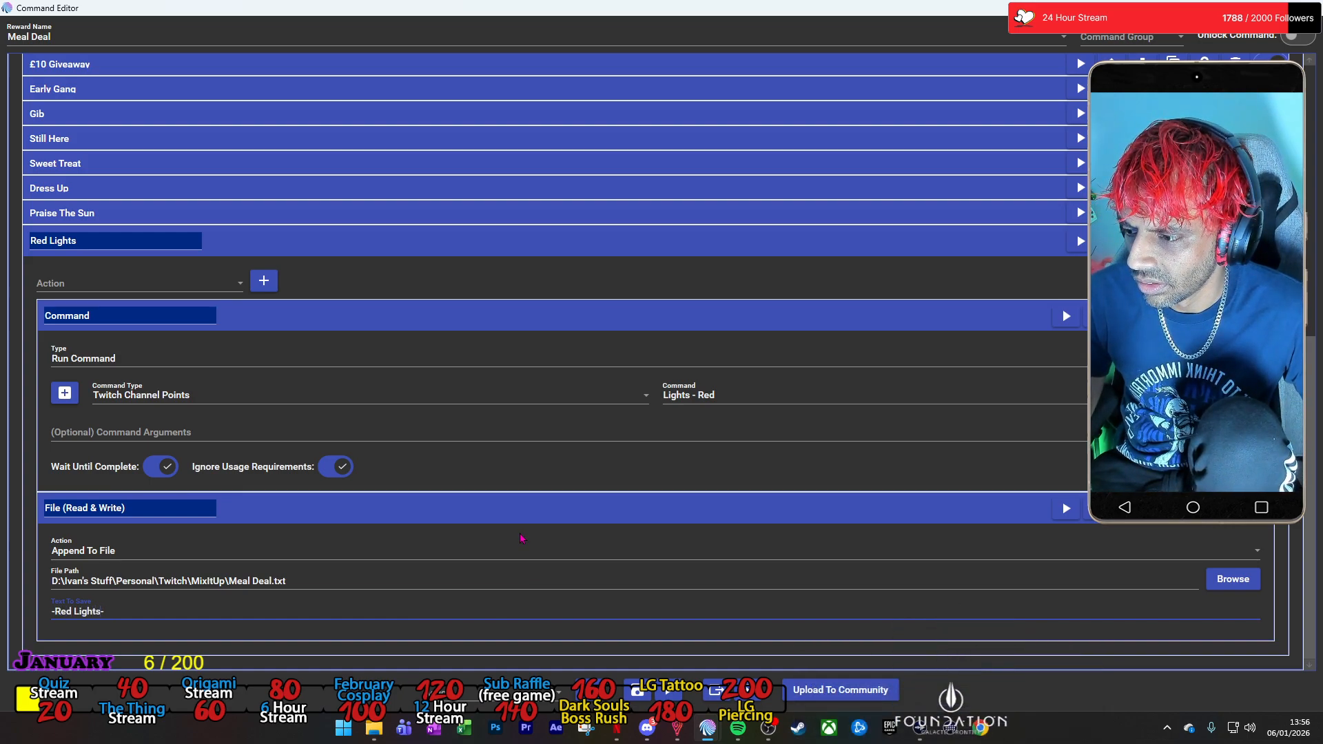
pyautogui.click(499, 308)
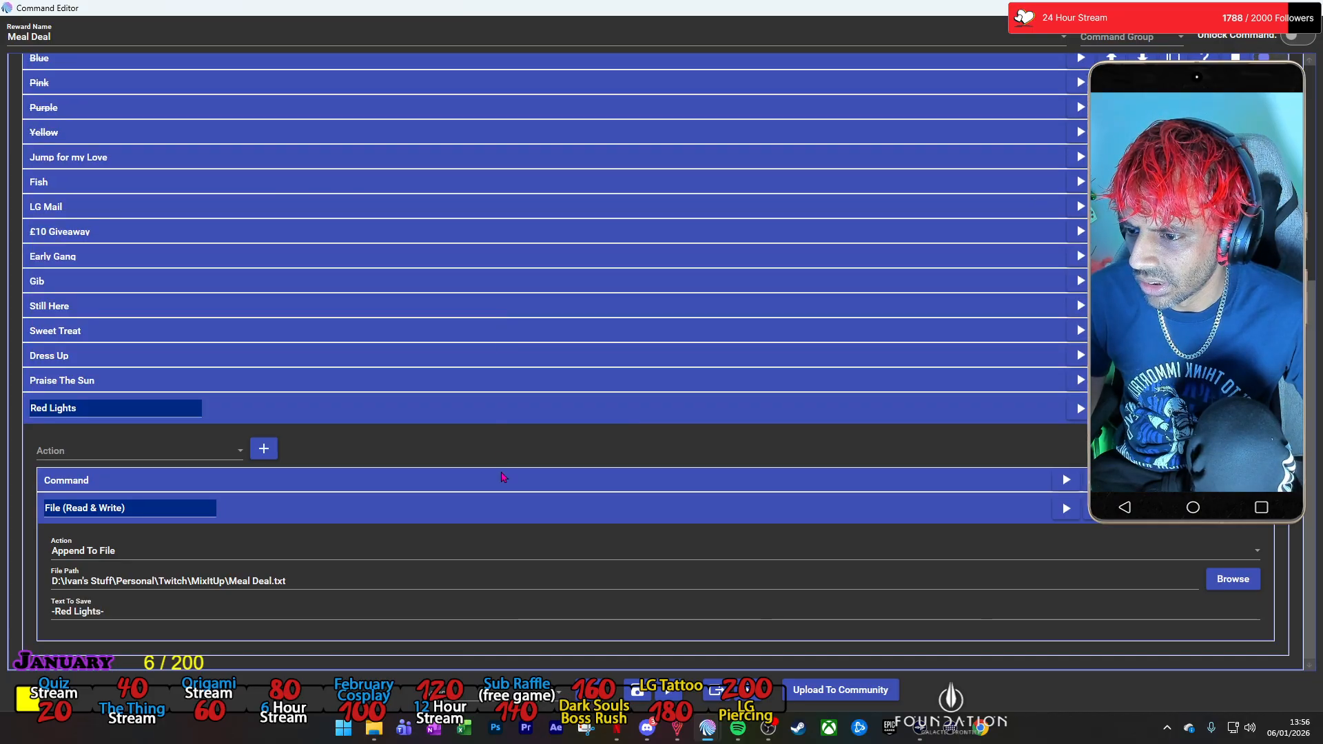
pyautogui.click(503, 507)
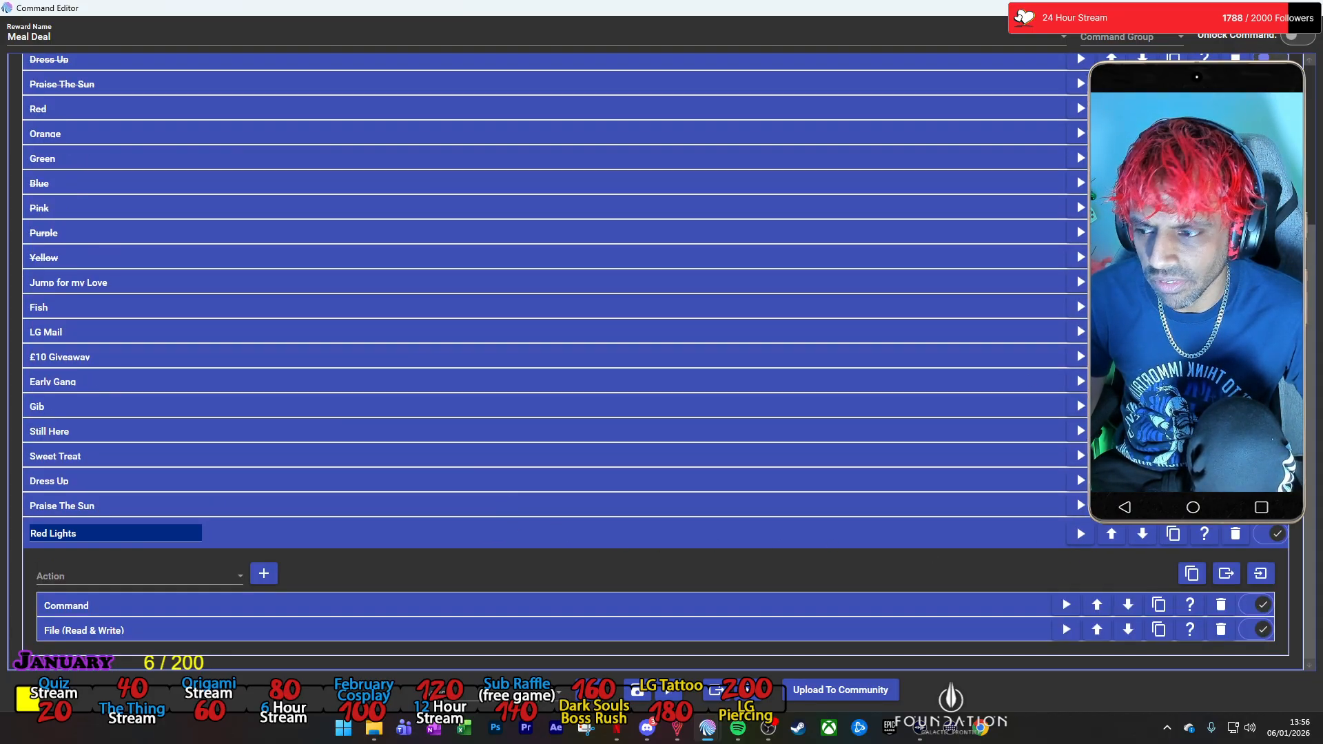
pyautogui.click(833, 535)
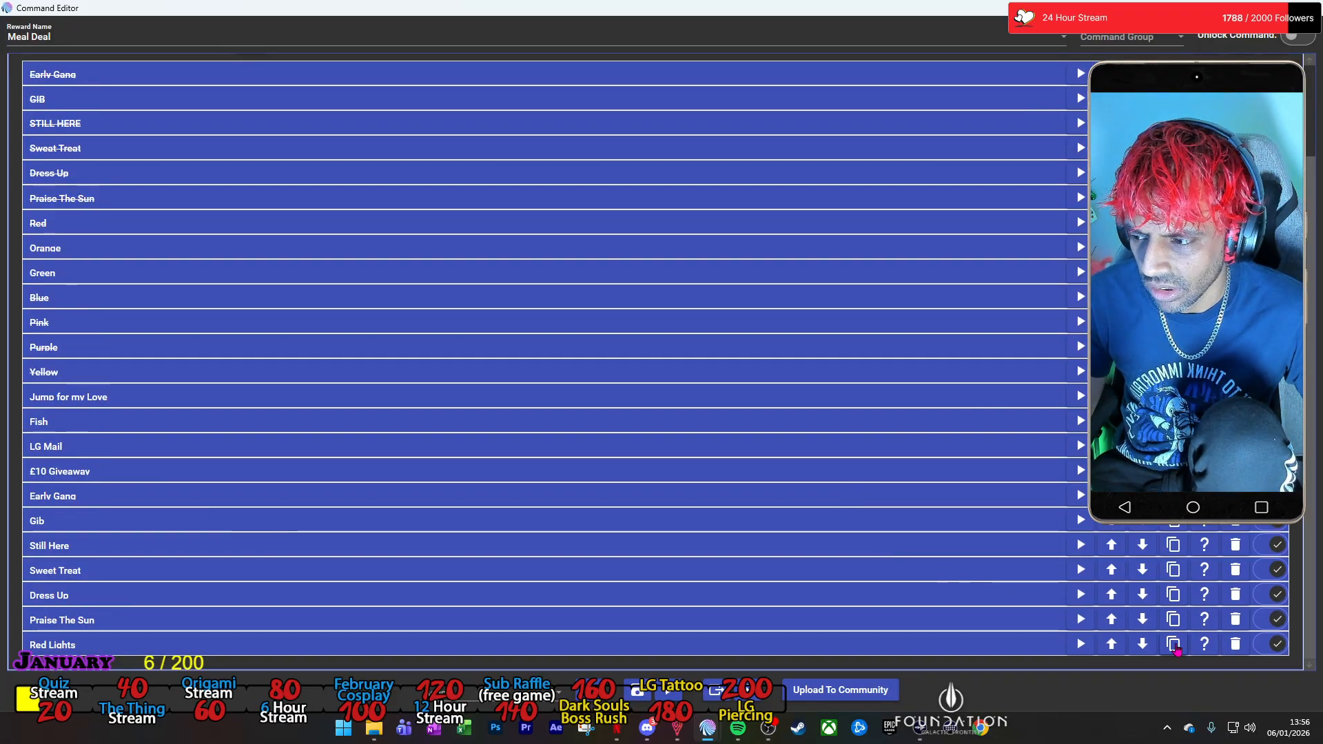
# Duplicate the Red Lights group six times for the other light colours.
pyautogui.click(1175, 646)
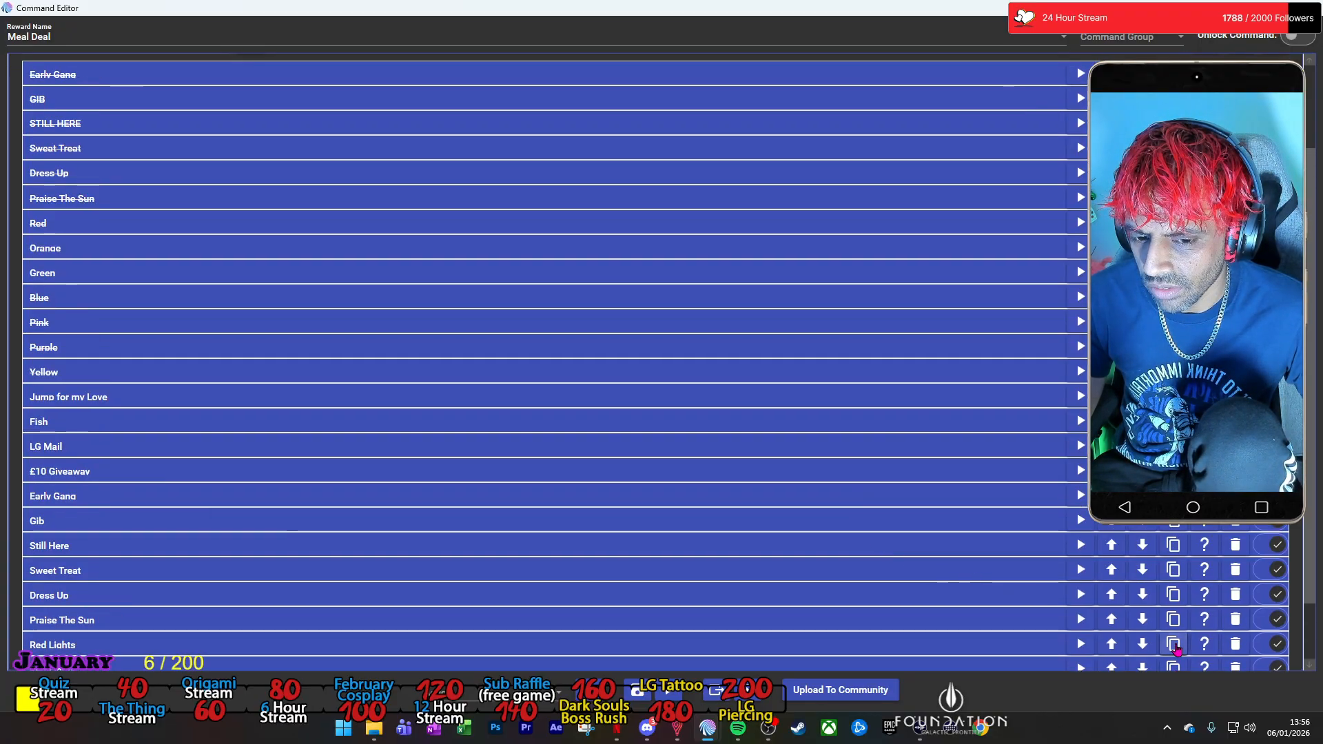
pyautogui.scroll(-2, 1016, 541)
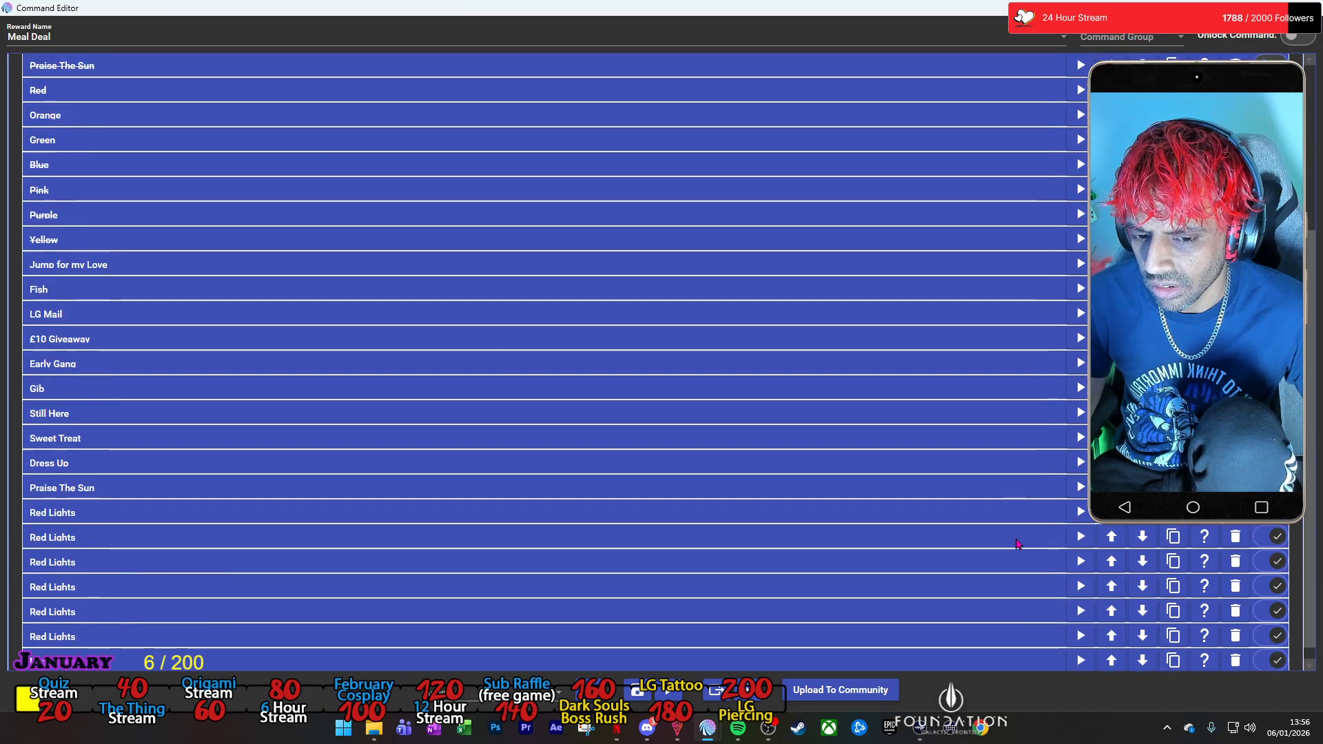
pyautogui.scroll(3, 1014, 541)
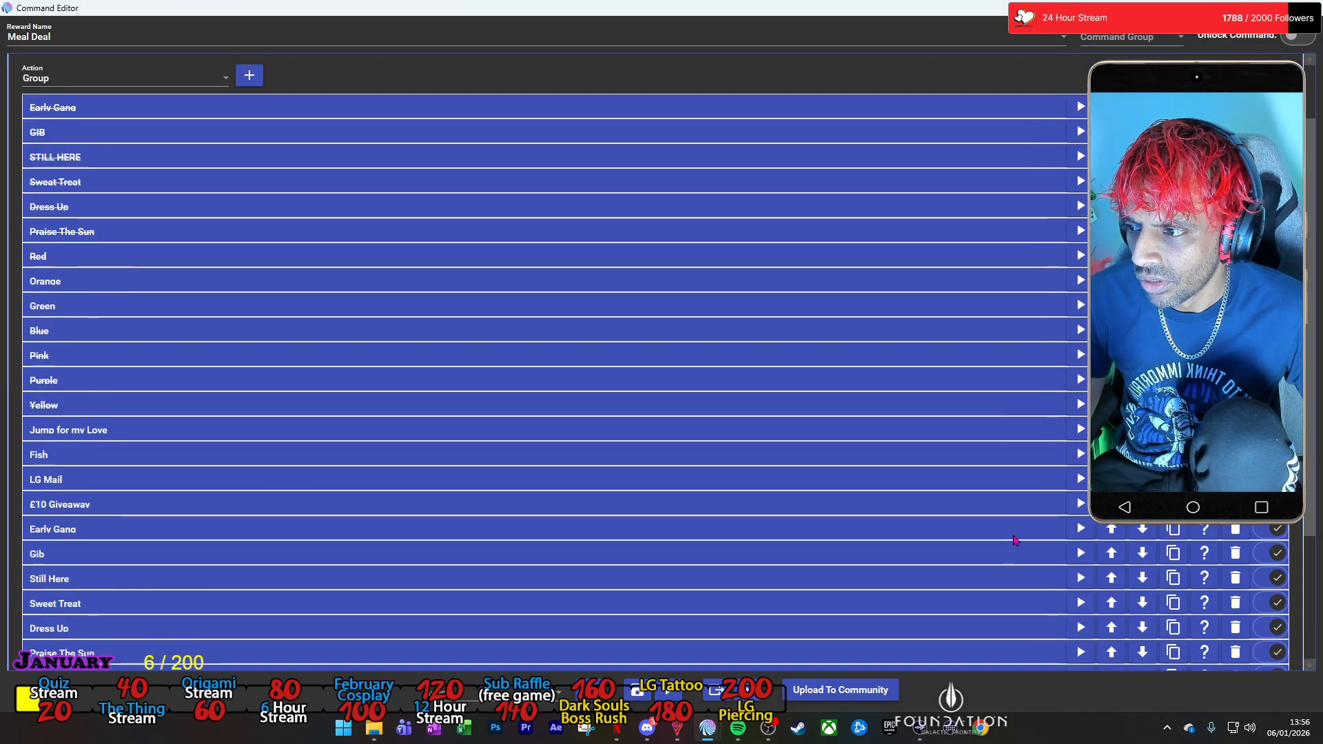
pyautogui.scroll(-3, 1014, 540)
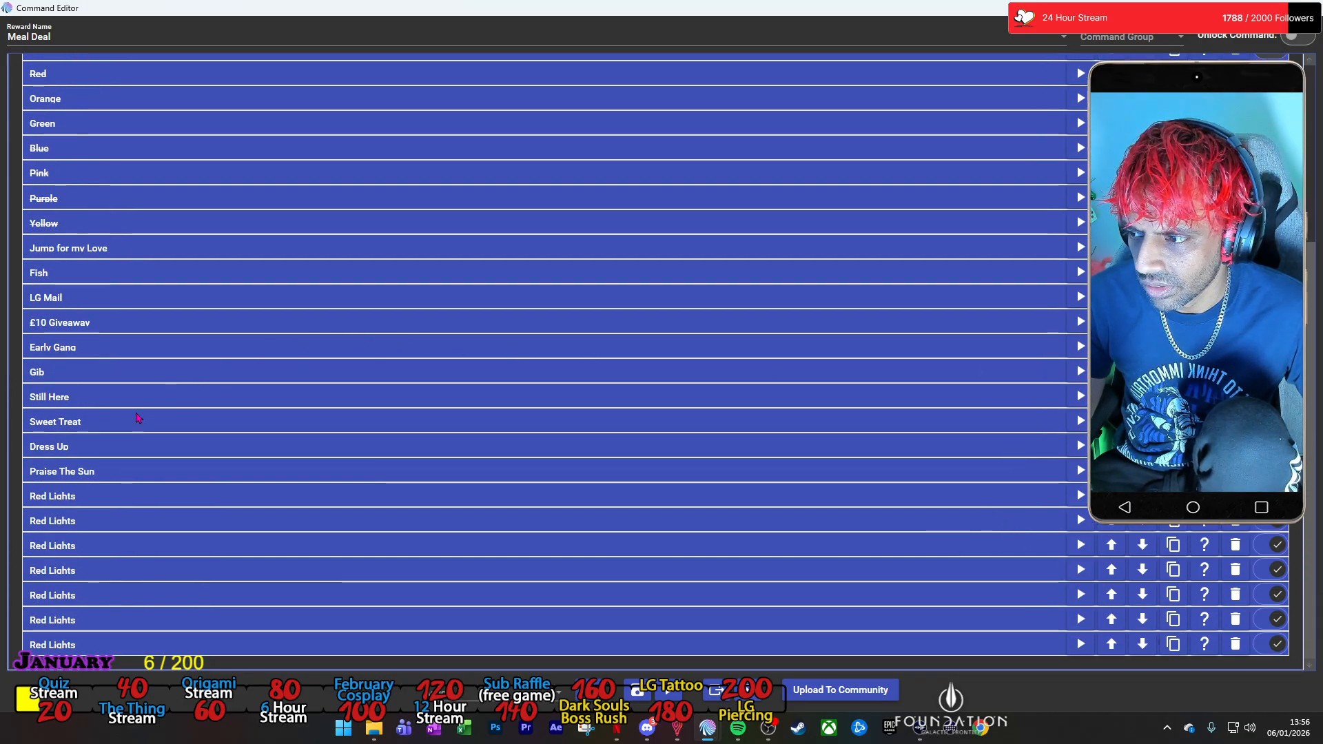
# Rename the first Red Lights copy as Orange Lights.
pyautogui.click(113, 495)
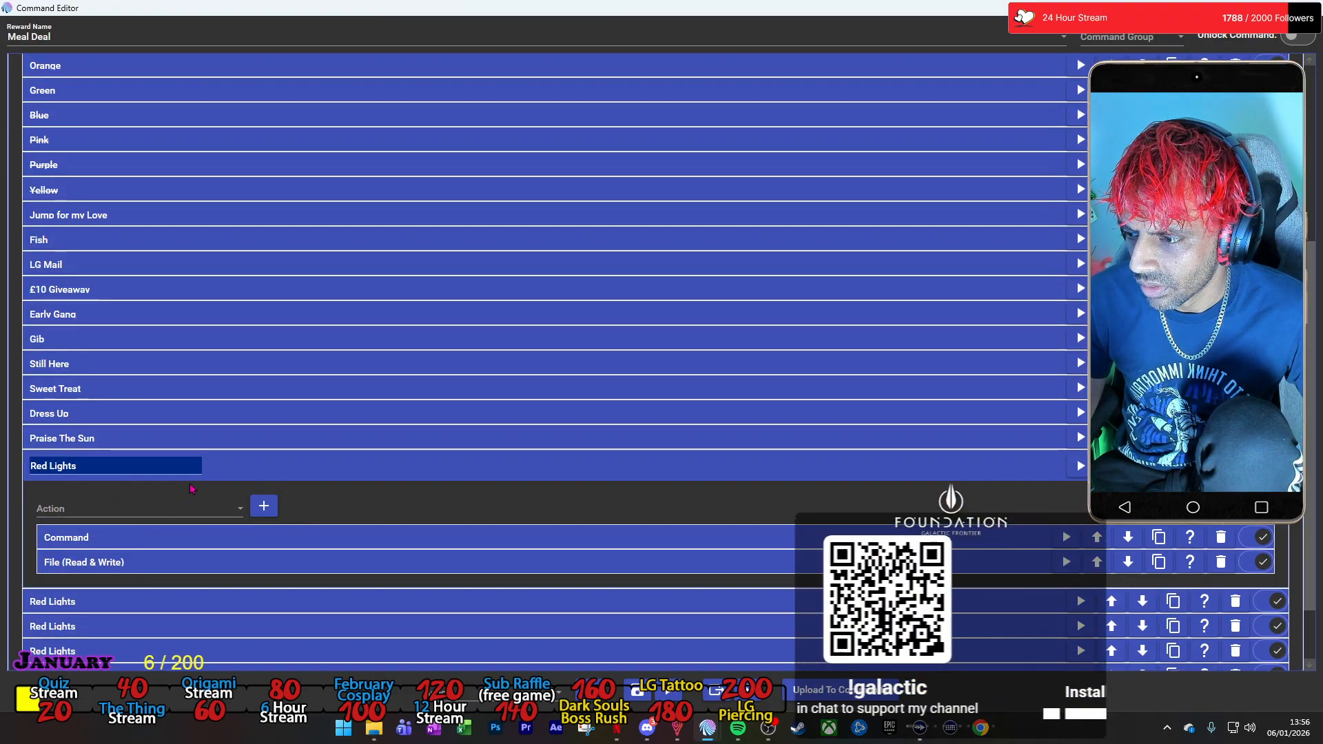
pyautogui.click(223, 474)
pyautogui.click(103, 528)
pyautogui.doubleClick(45, 491)
pyautogui.write('Orange')
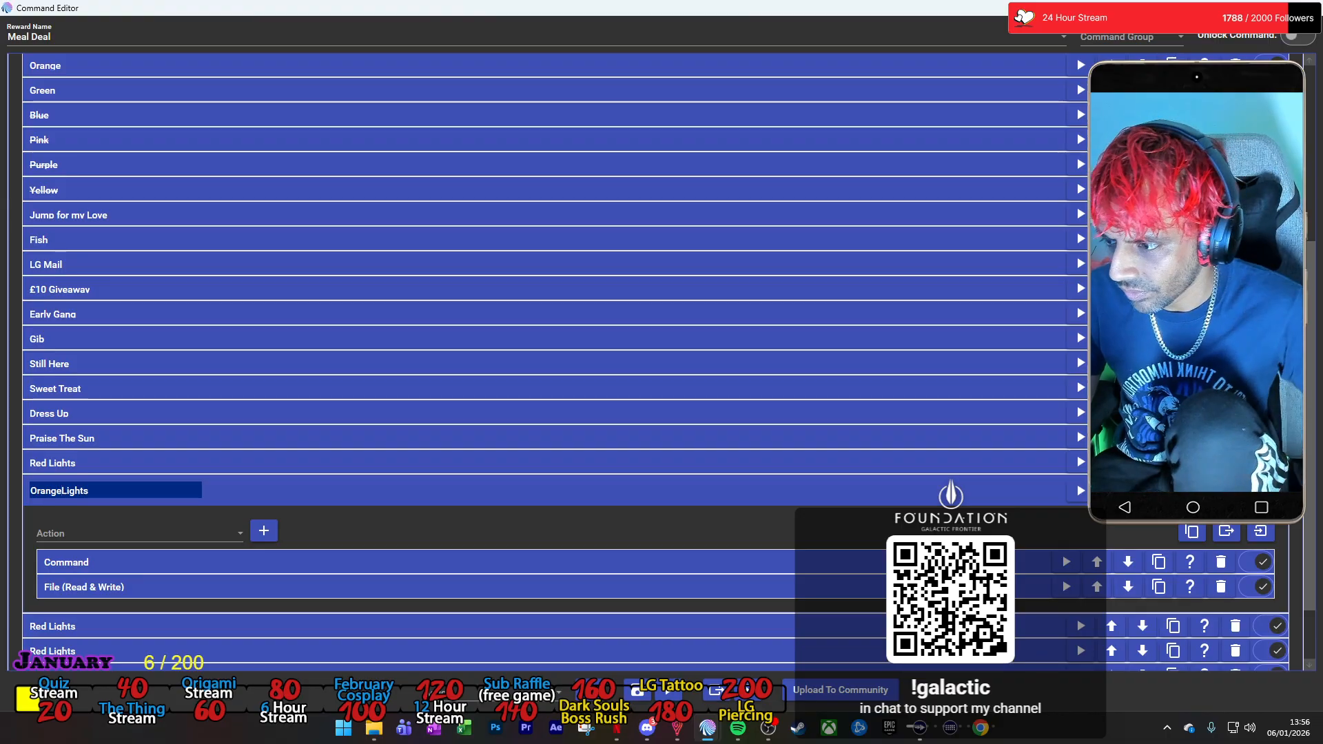
# Set the Orange Lights group's Command action to run the Twitch Channel Points command Lights - Orange.
pyautogui.click(428, 561)
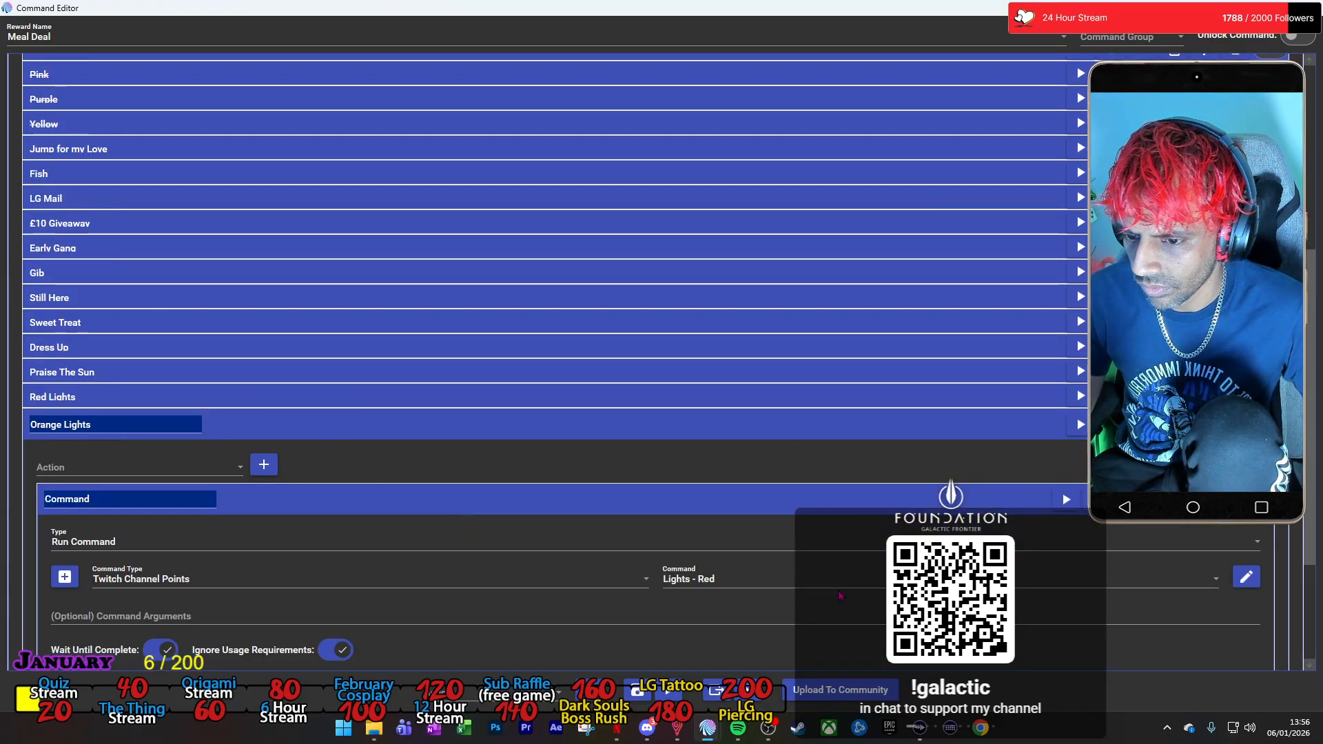
pyautogui.click(829, 582)
pyautogui.scroll(1, 785, 389)
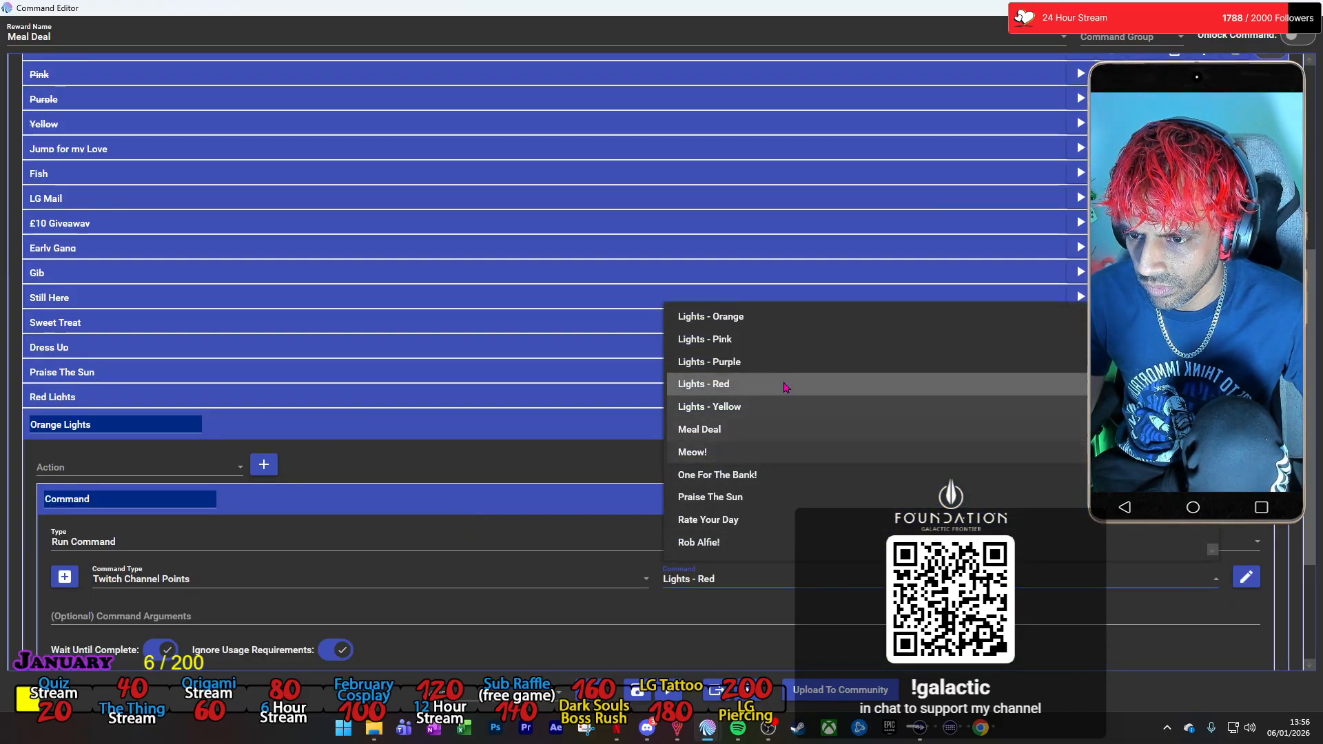
pyautogui.scroll(1, 785, 389)
pyautogui.click(758, 339)
pyautogui.scroll(-2, 166, 576)
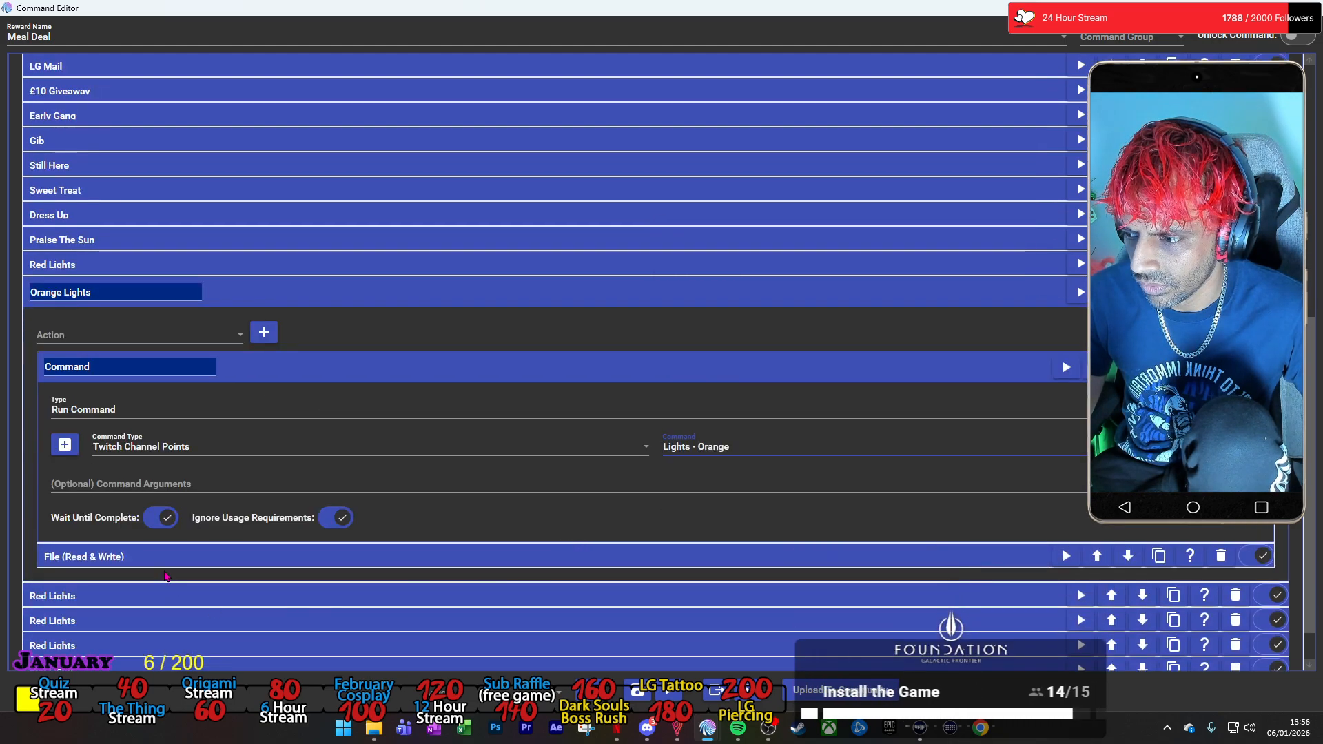
# Change the colour in the text to save of the Orange Lights group's File action to Orange, and collapse the group.
pyautogui.click(165, 558)
pyautogui.scroll(-1, 63, 597)
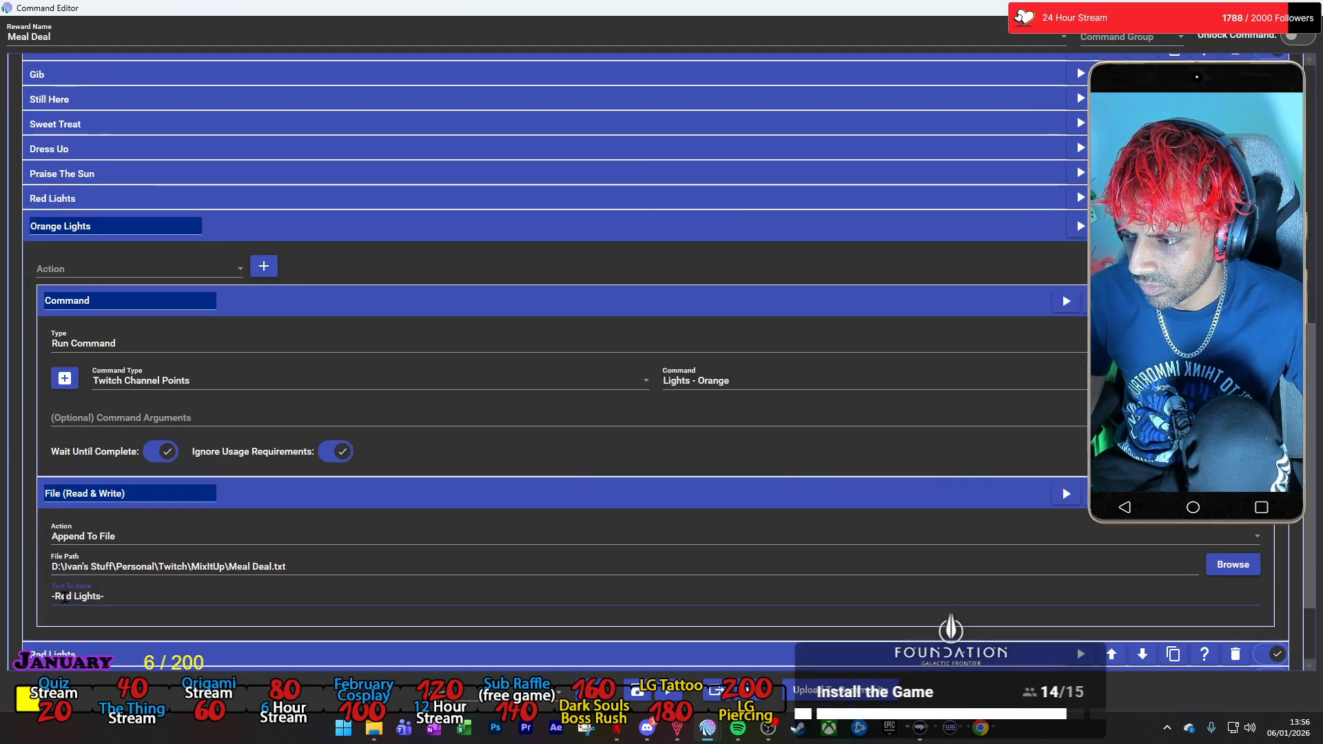
pyautogui.doubleClick(63, 597)
pyautogui.press('BackSpace')
pyautogui.write('Orange')
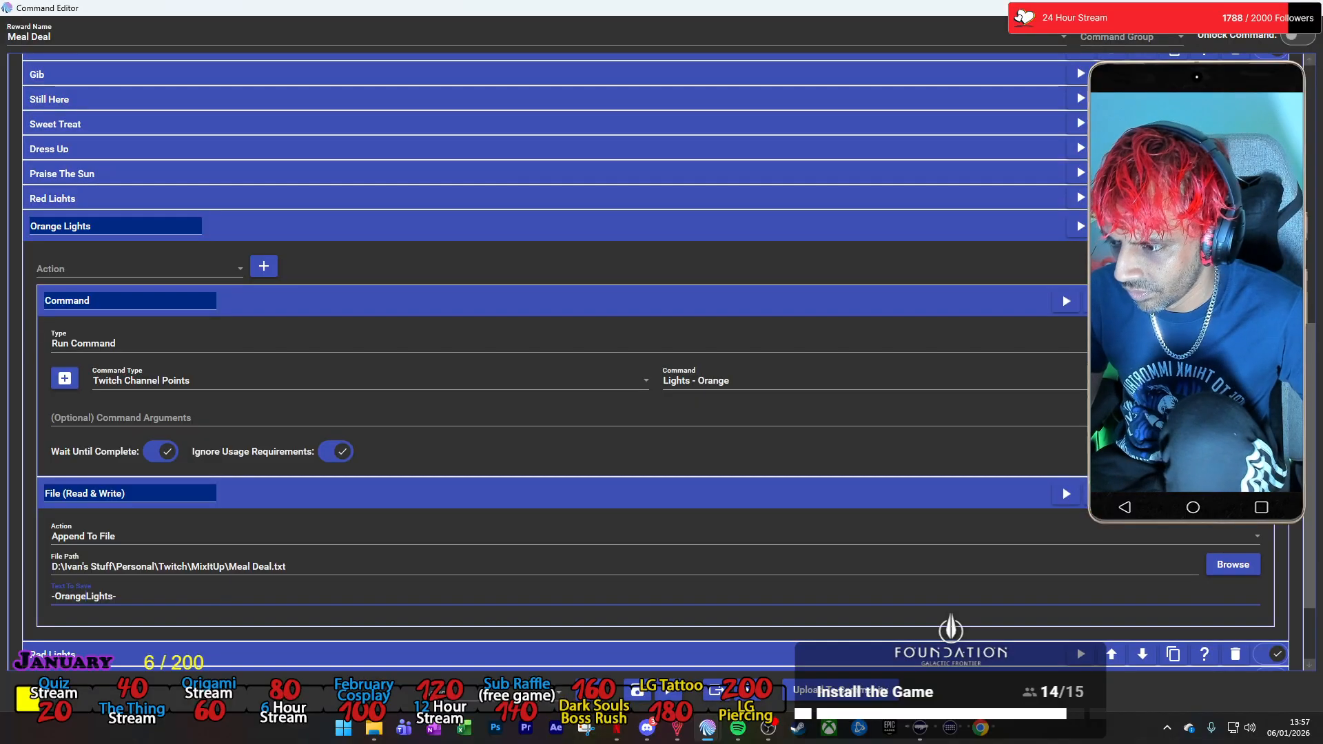
pyautogui.click(490, 230)
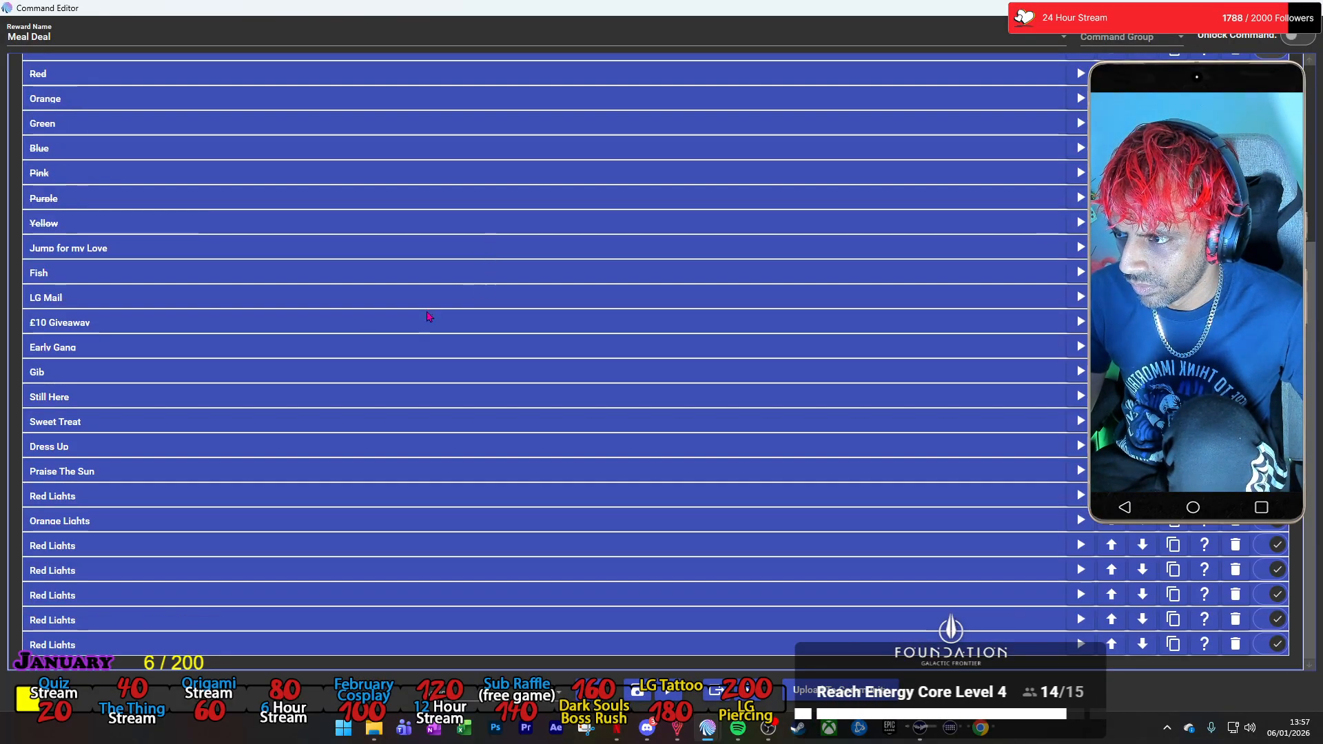
# Rename the next Red Lights copy below Orange Lights as Green Lights.
pyautogui.click(66, 548)
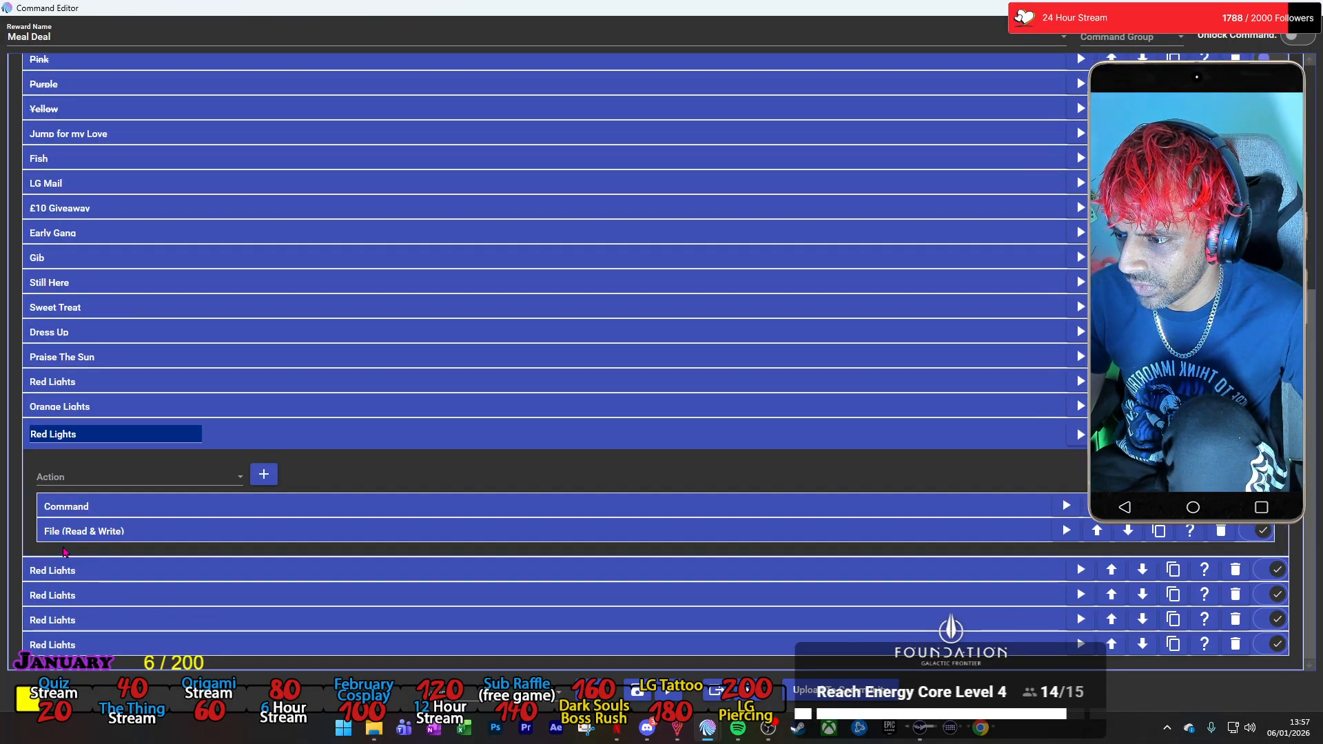
pyautogui.doubleClick(36, 436)
pyautogui.write('Green')
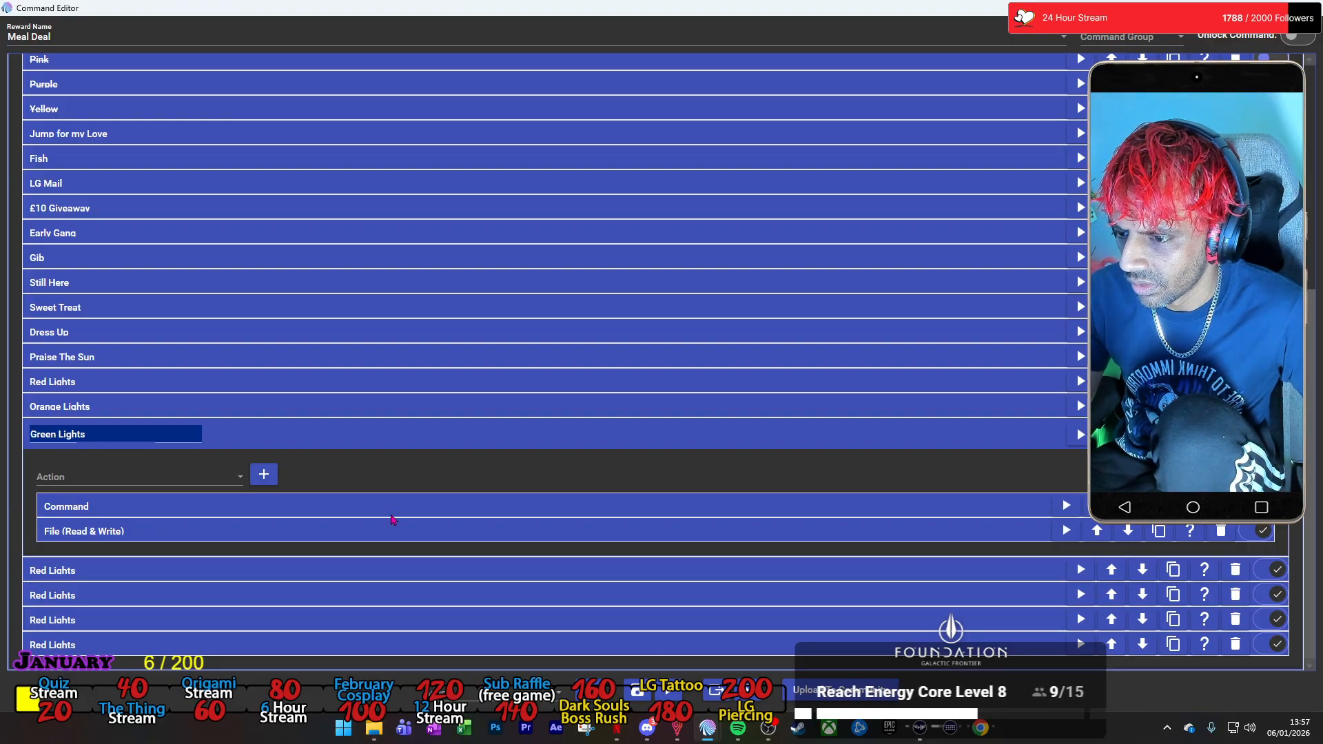
# Set the Green Lights group's Command action to run the Twitch Channel Points command Lights - Green.
pyautogui.click(391, 515)
pyautogui.click(687, 592)
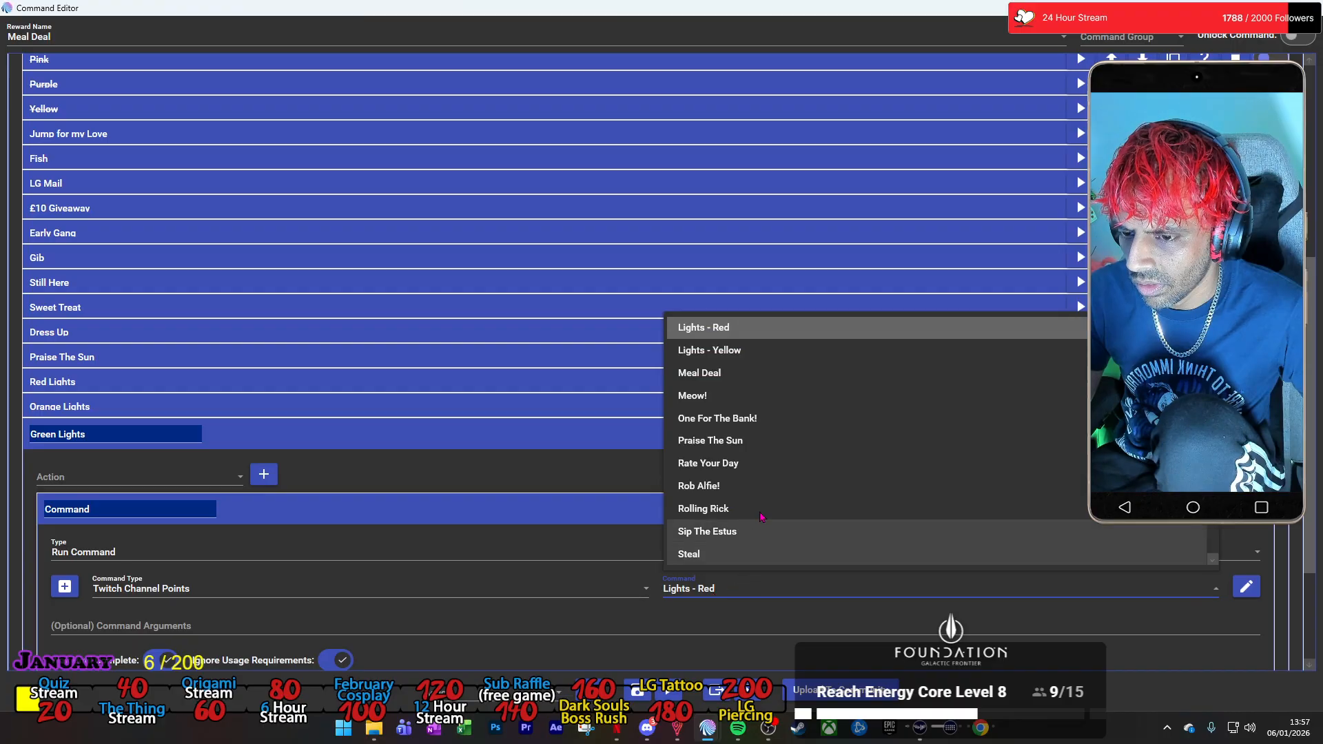
pyautogui.scroll(3, 758, 427)
pyautogui.click(750, 372)
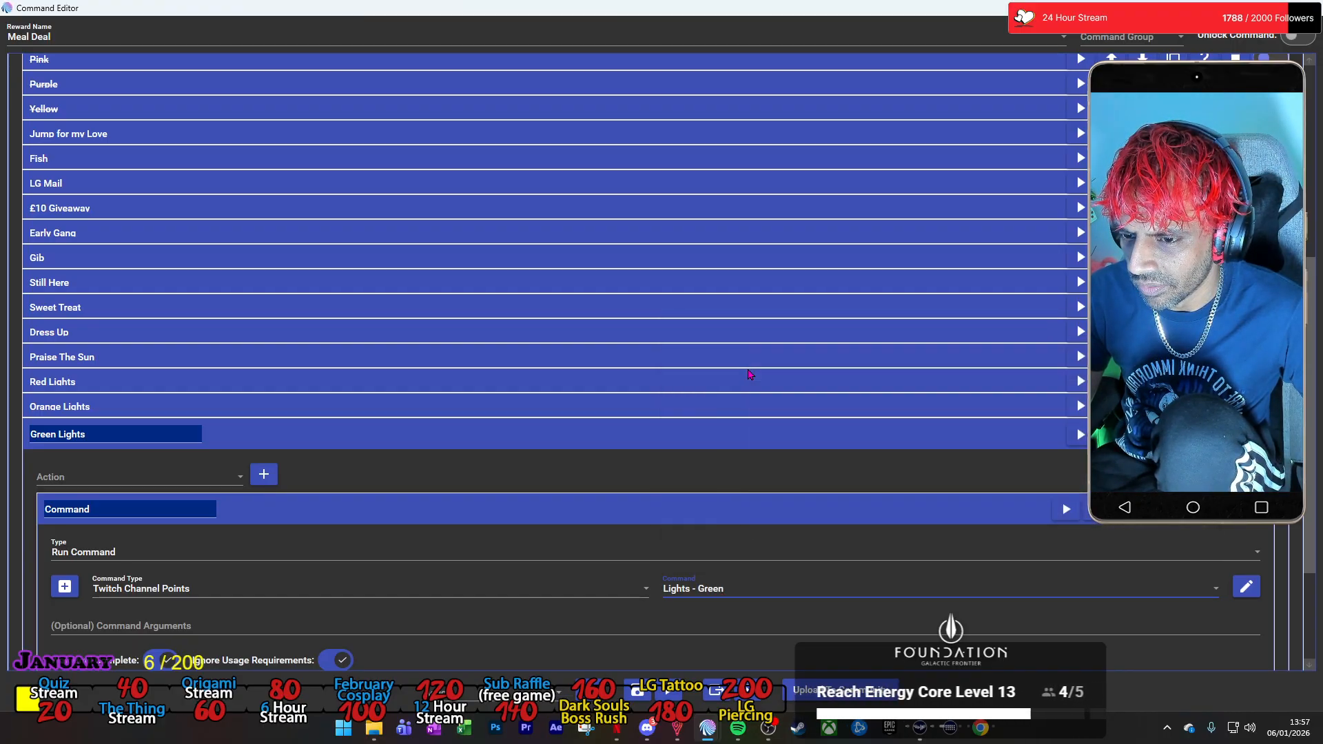
# Change the text to save in the Green Lights group's File action to -Green Lights-, and collapse the group.
pyautogui.scroll(-2, 500, 600)
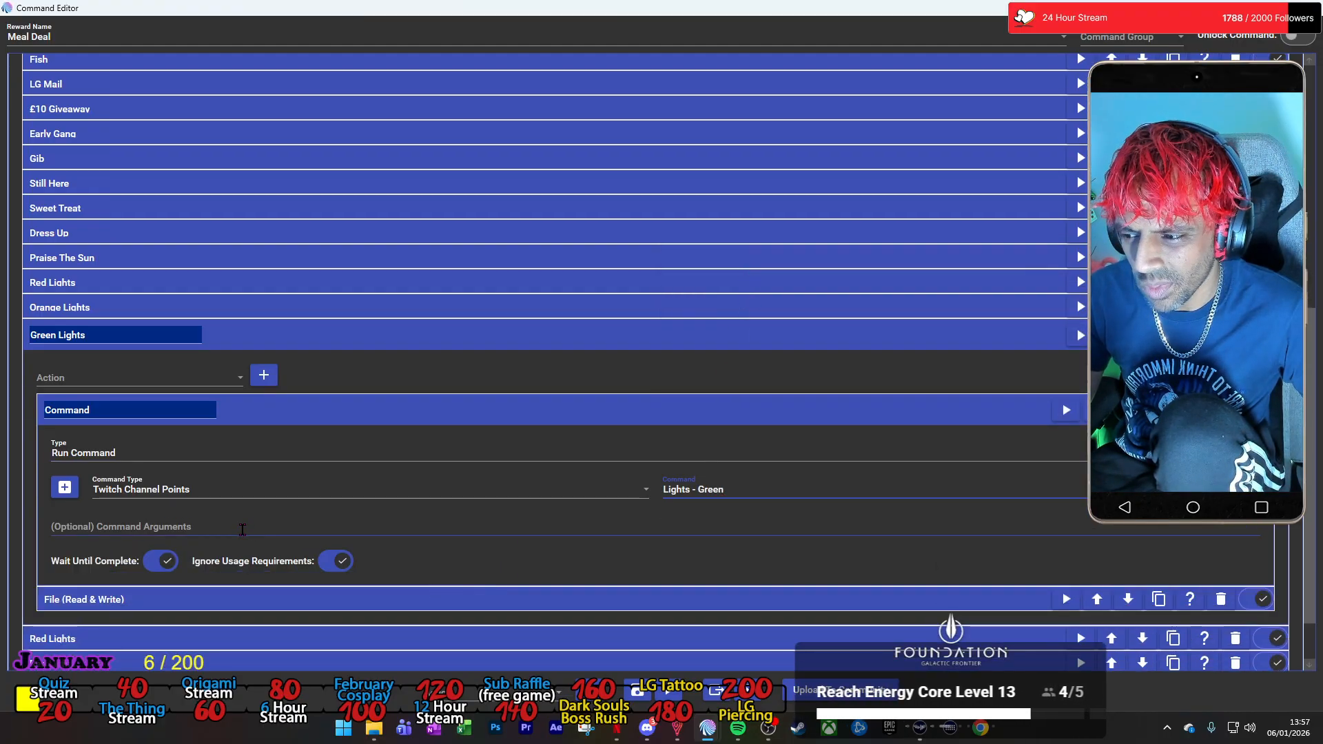
pyautogui.click(278, 595)
pyautogui.scroll(-2, 276, 592)
pyautogui.click(63, 572)
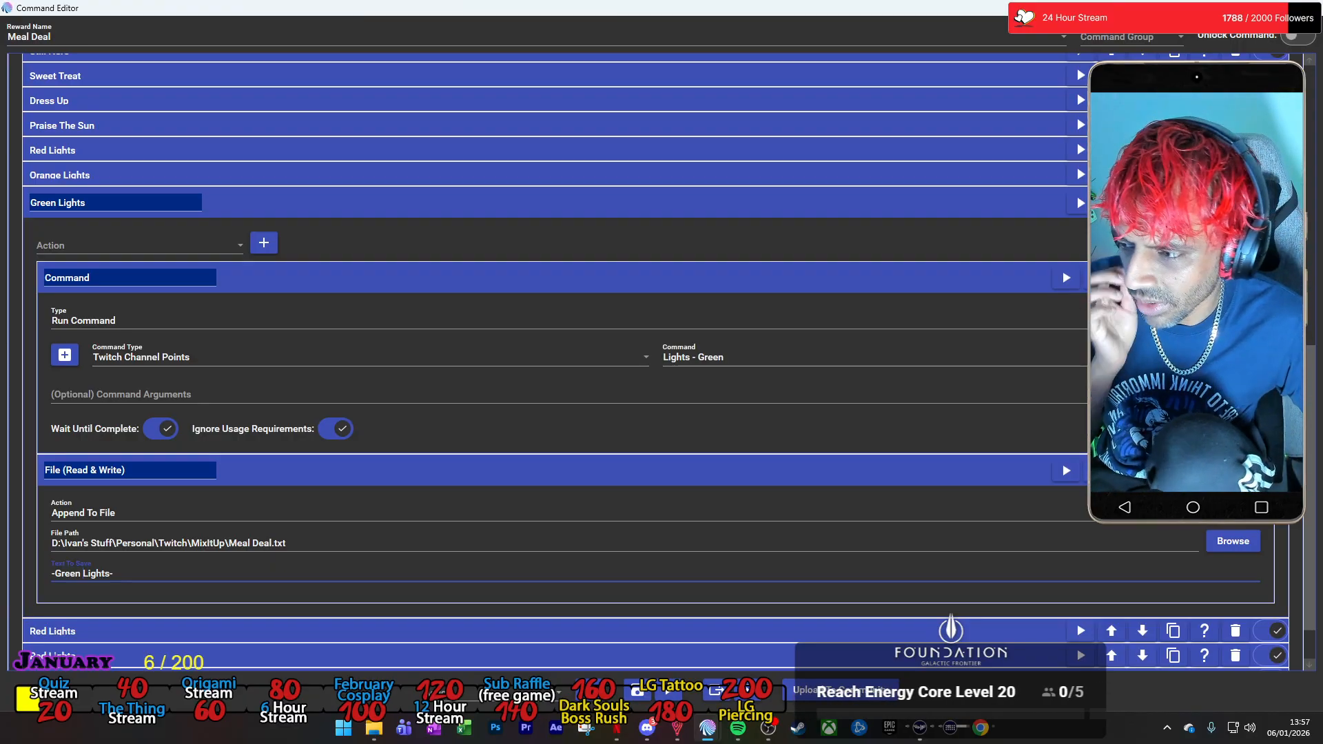
pyautogui.click(295, 203)
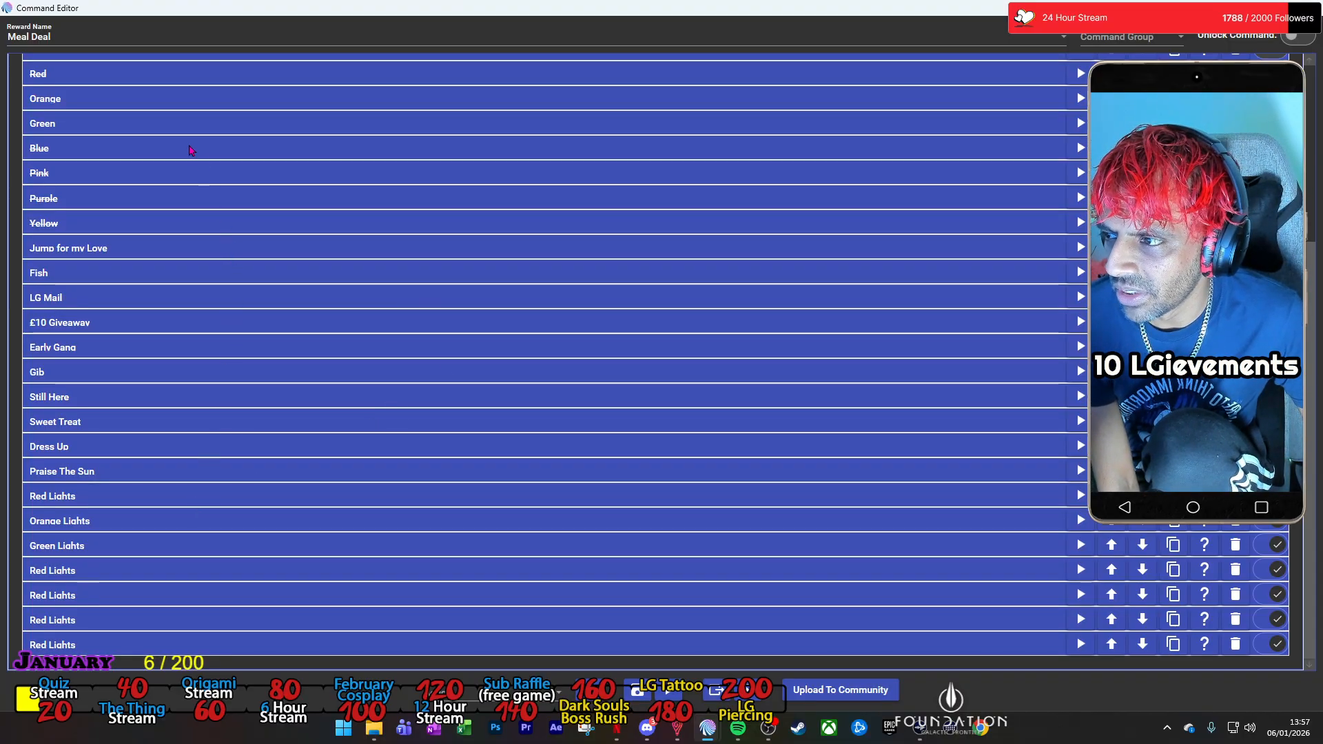
# Rename the next Red Lights copy as Blue Lights and set its Command action to run Lights - Blue.
pyautogui.click(72, 571)
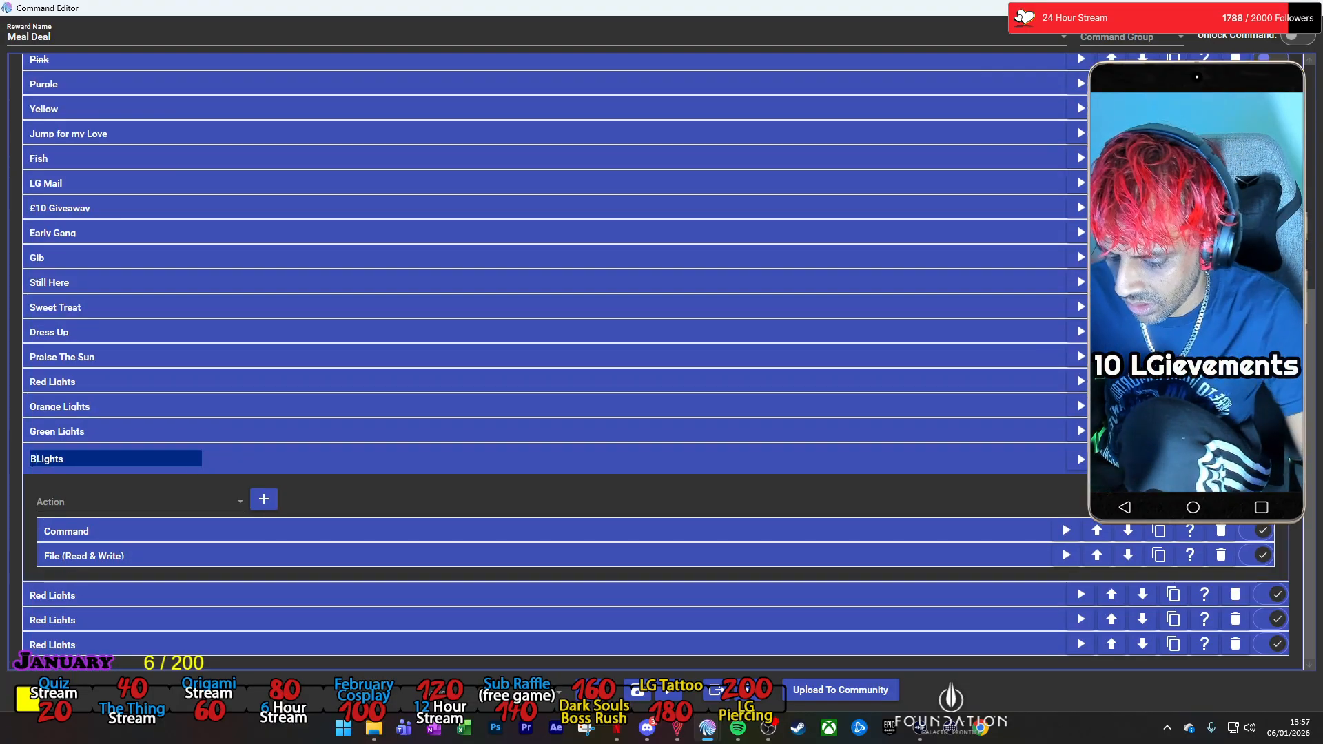
pyautogui.write('Blue')
pyautogui.click(551, 531)
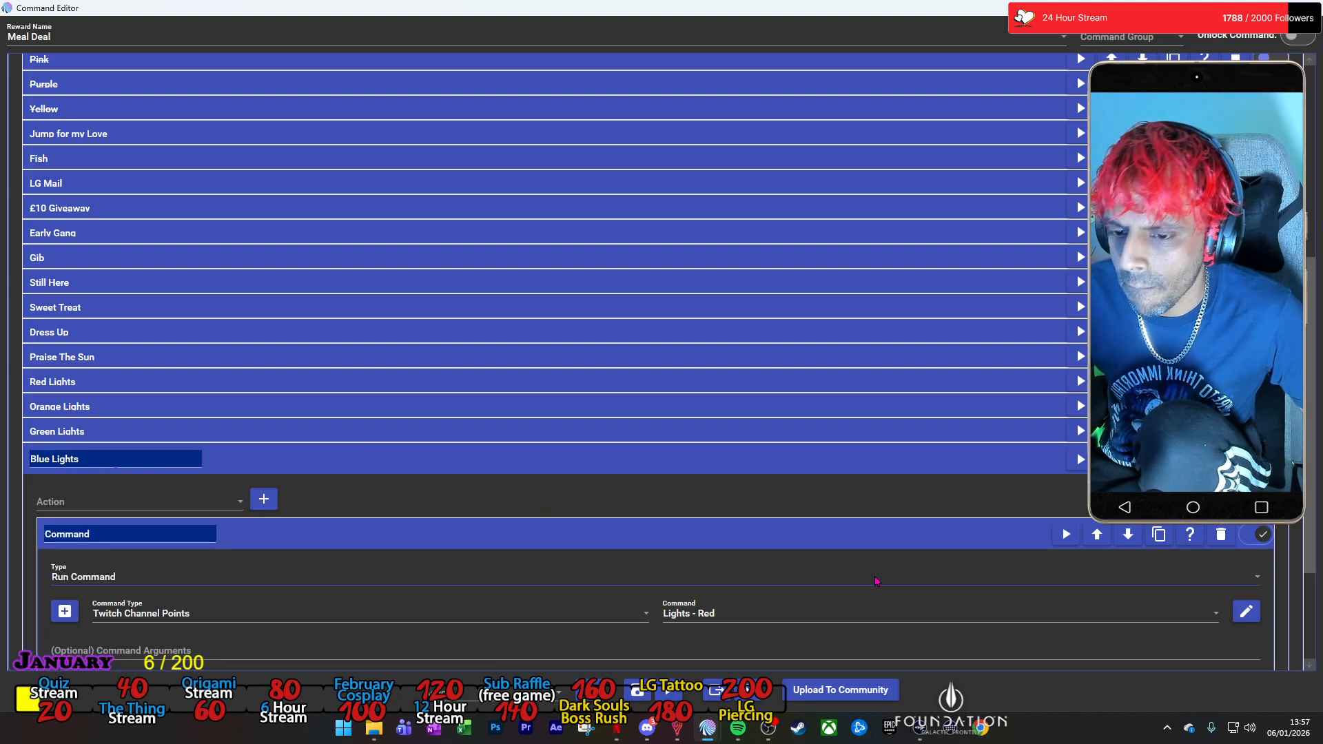
pyautogui.click(853, 615)
pyautogui.scroll(3, 810, 411)
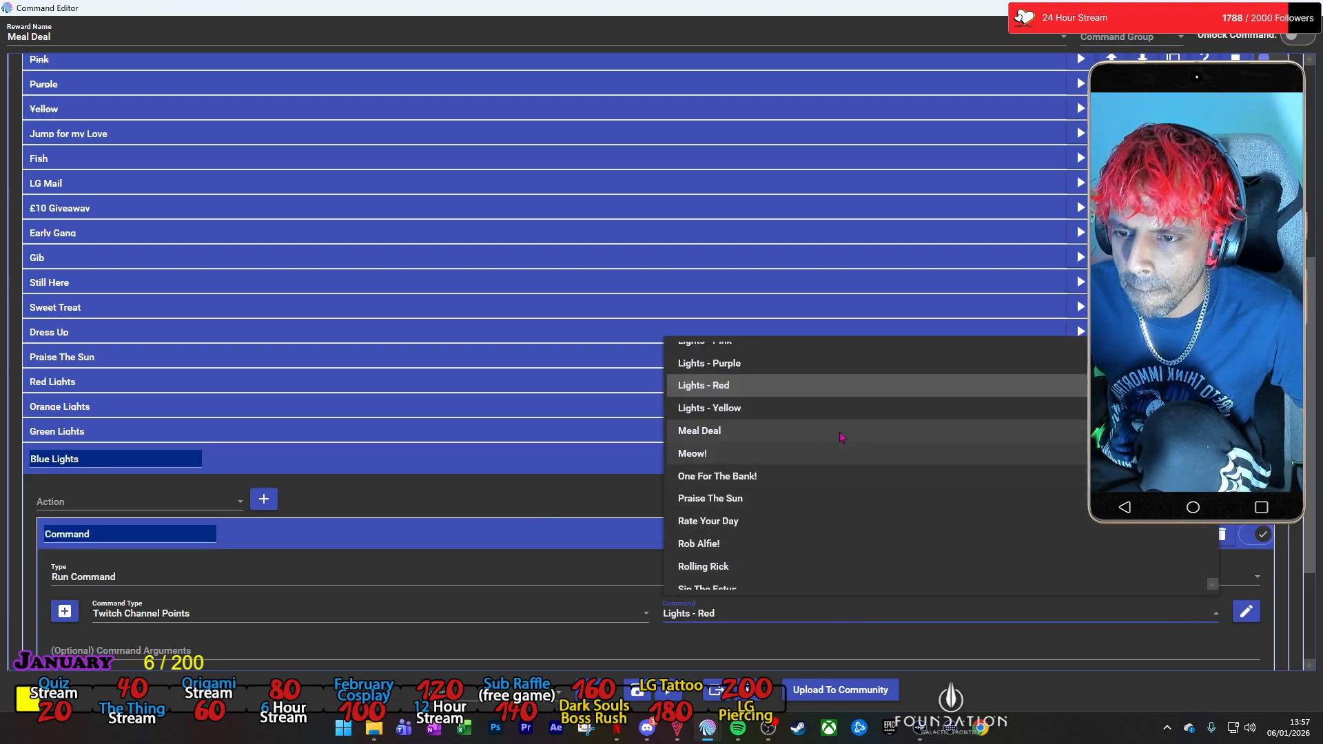
pyautogui.click(808, 411)
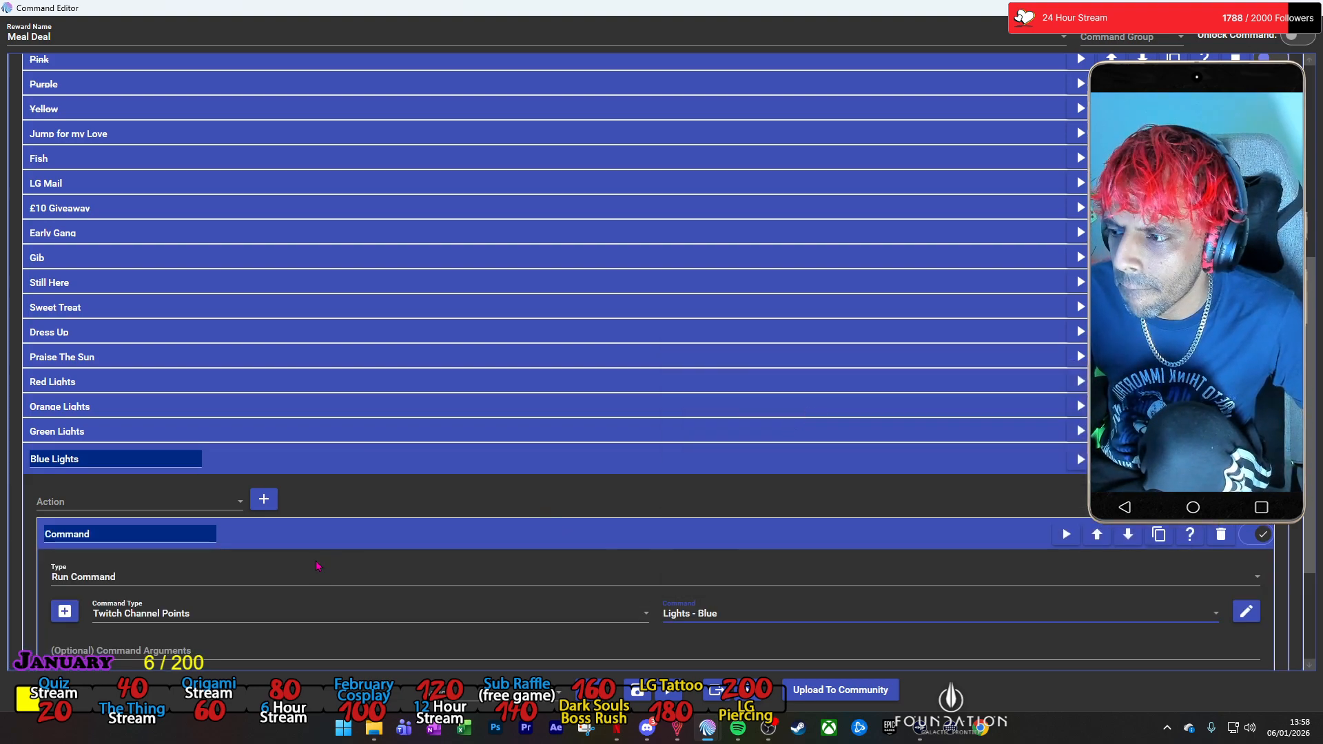
# Change the text to save in the Blue Lights group's File action to -Blue Lights-, and collapse the group.
pyautogui.scroll(-2, 133, 630)
pyautogui.click(133, 630)
pyautogui.scroll(-2, 128, 616)
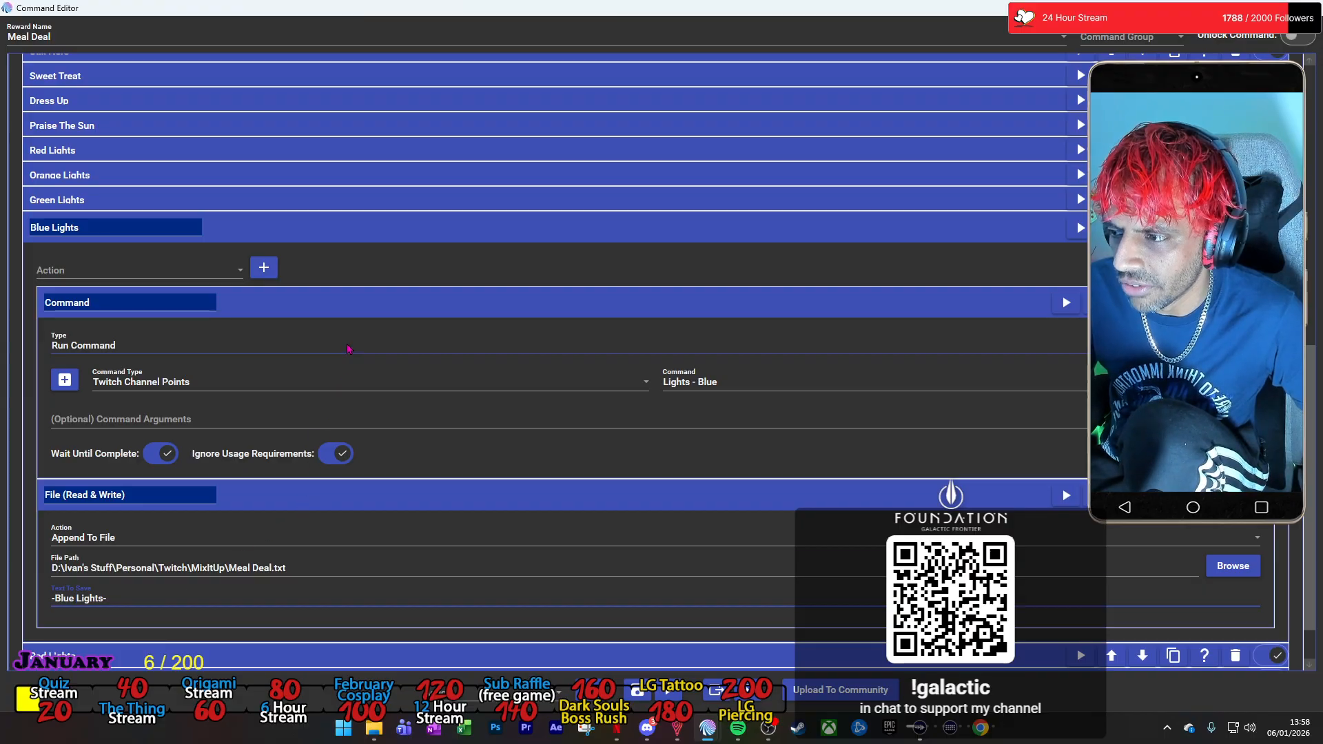
pyautogui.click(342, 307)
pyautogui.click(329, 339)
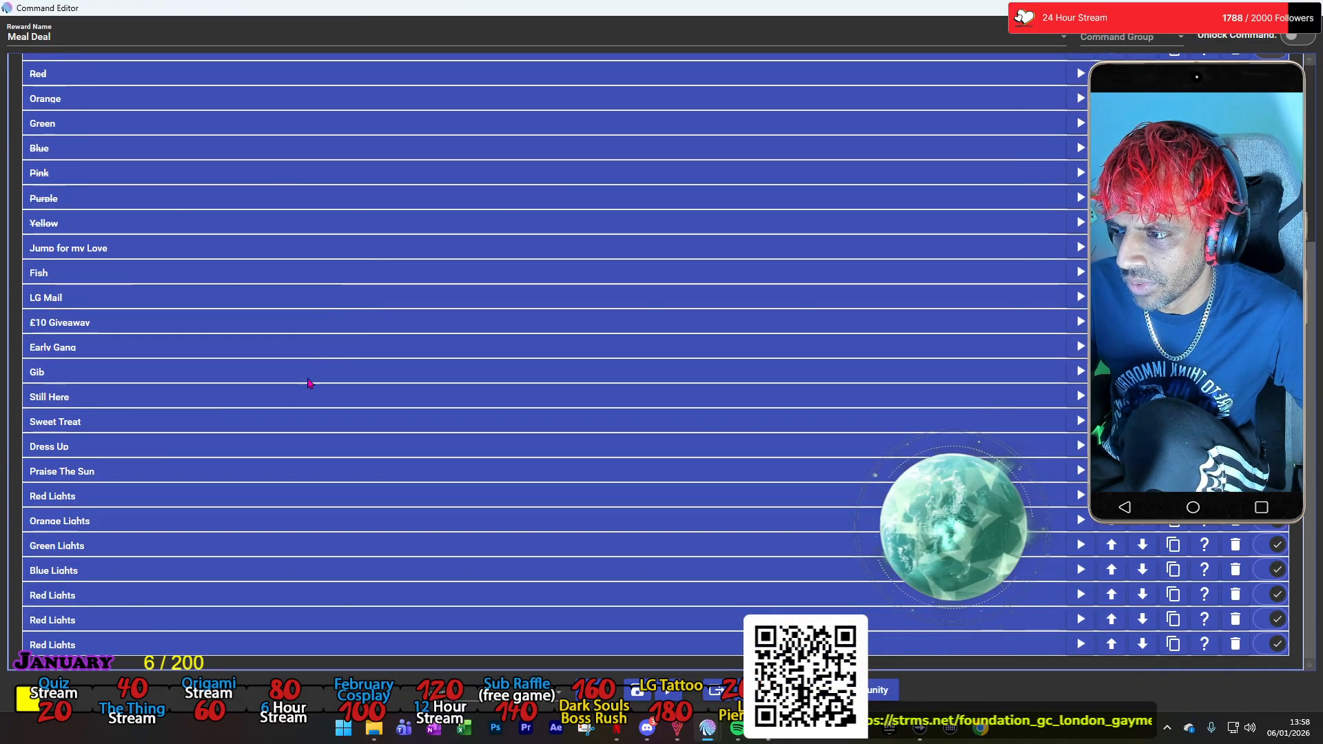
# Rename the Red Lights copy below Blue Lights as Pink Lights.
pyautogui.click(76, 597)
pyautogui.press('BackSpace')
pyautogui.press('BackSpace')
pyautogui.press('BackSpace')
pyautogui.press('BackSpace')
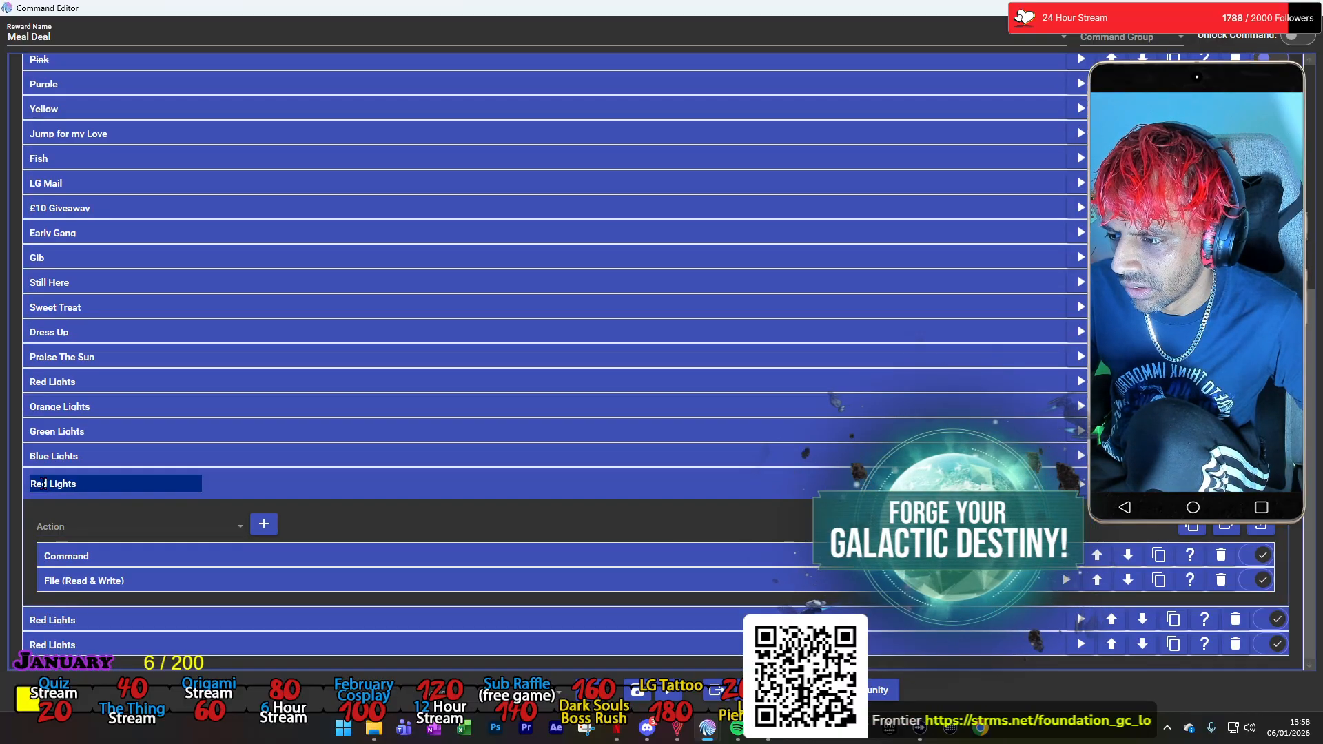
pyautogui.write('Pink')
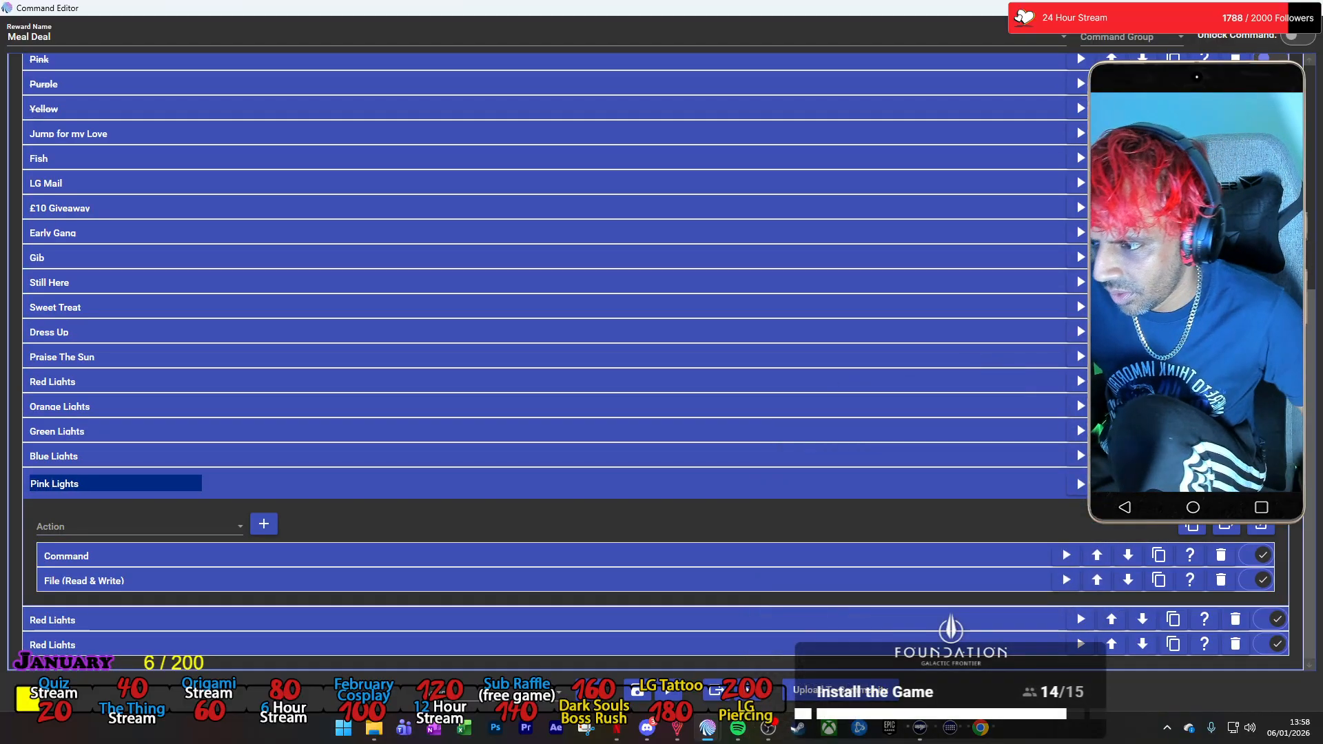
# Change the colour in the text to save of the Pink Lights group's File action to Pink, and collapse that action.
pyautogui.click(238, 587)
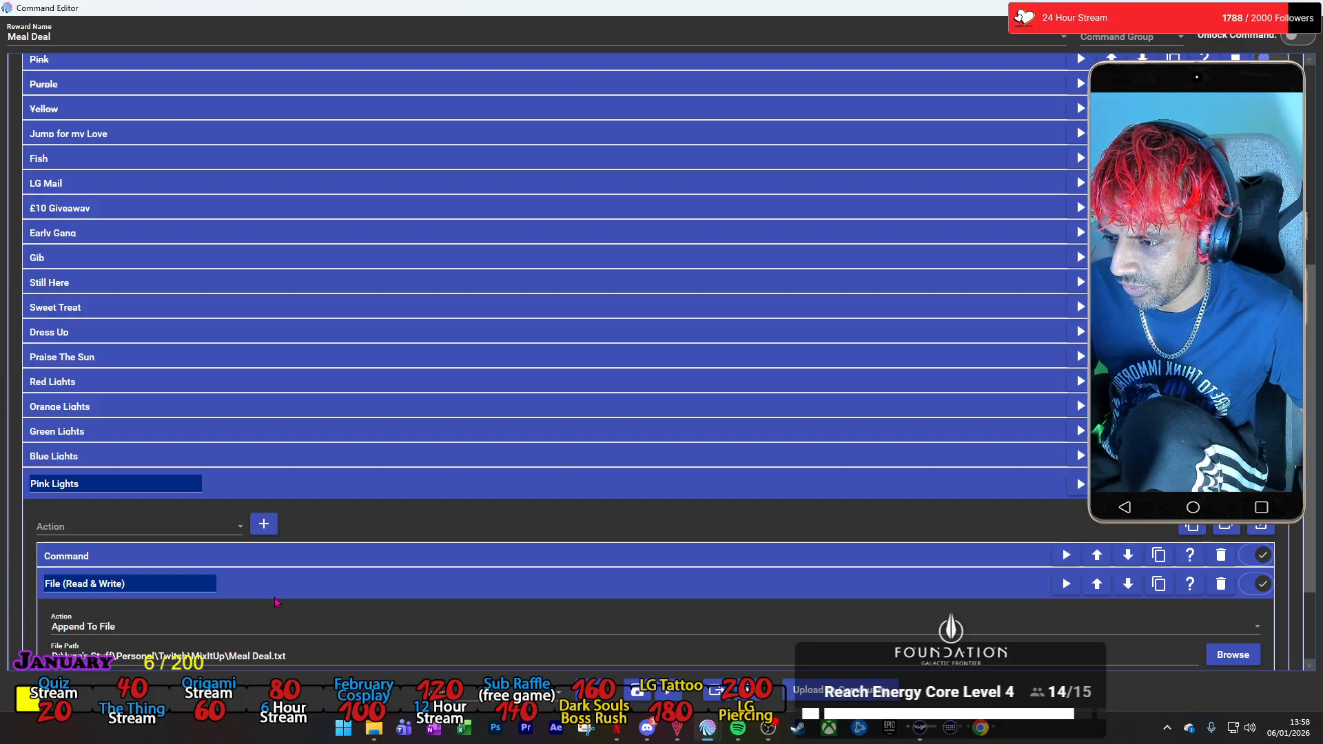
pyautogui.doubleClick(67, 562)
pyautogui.write('Pink Lights-')
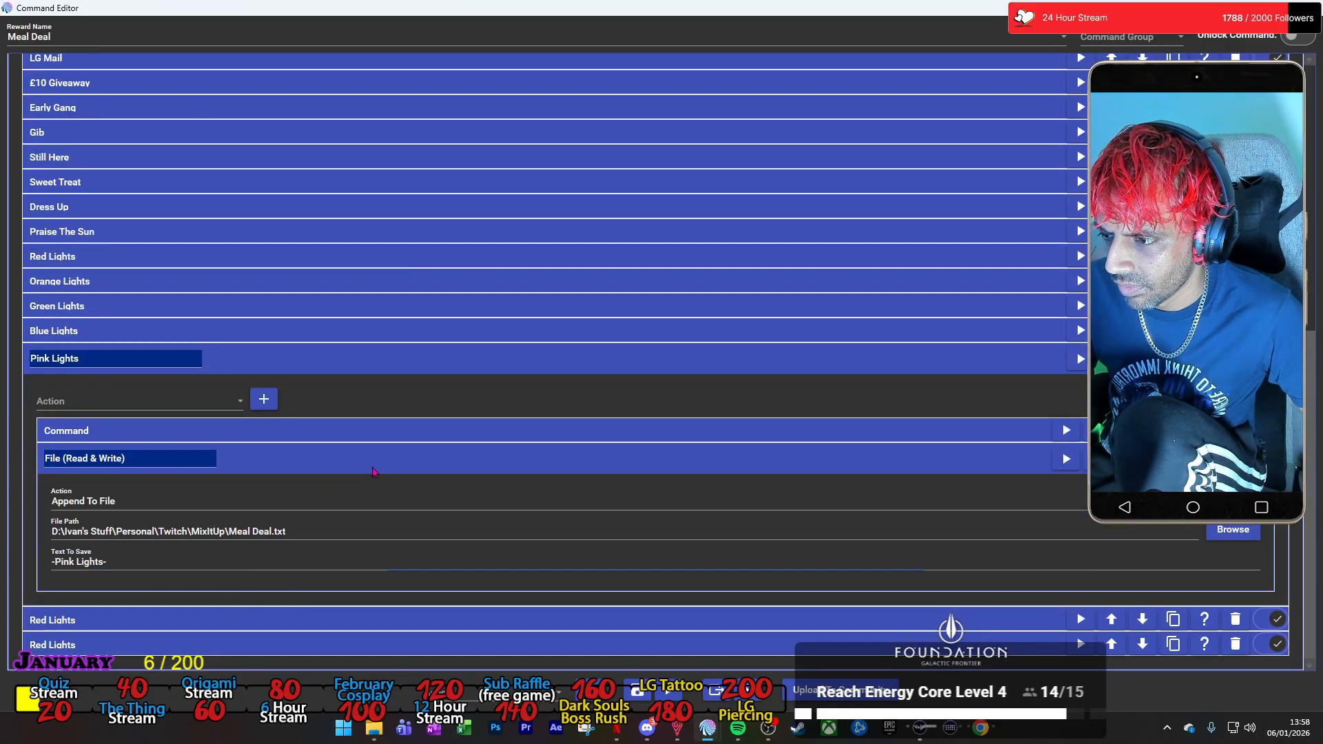
pyautogui.click(373, 472)
# Set the Pink Lights group's Command action to run the Twitch Channel Points command Lights - Pink, and collapse the group.
pyautogui.click(369, 552)
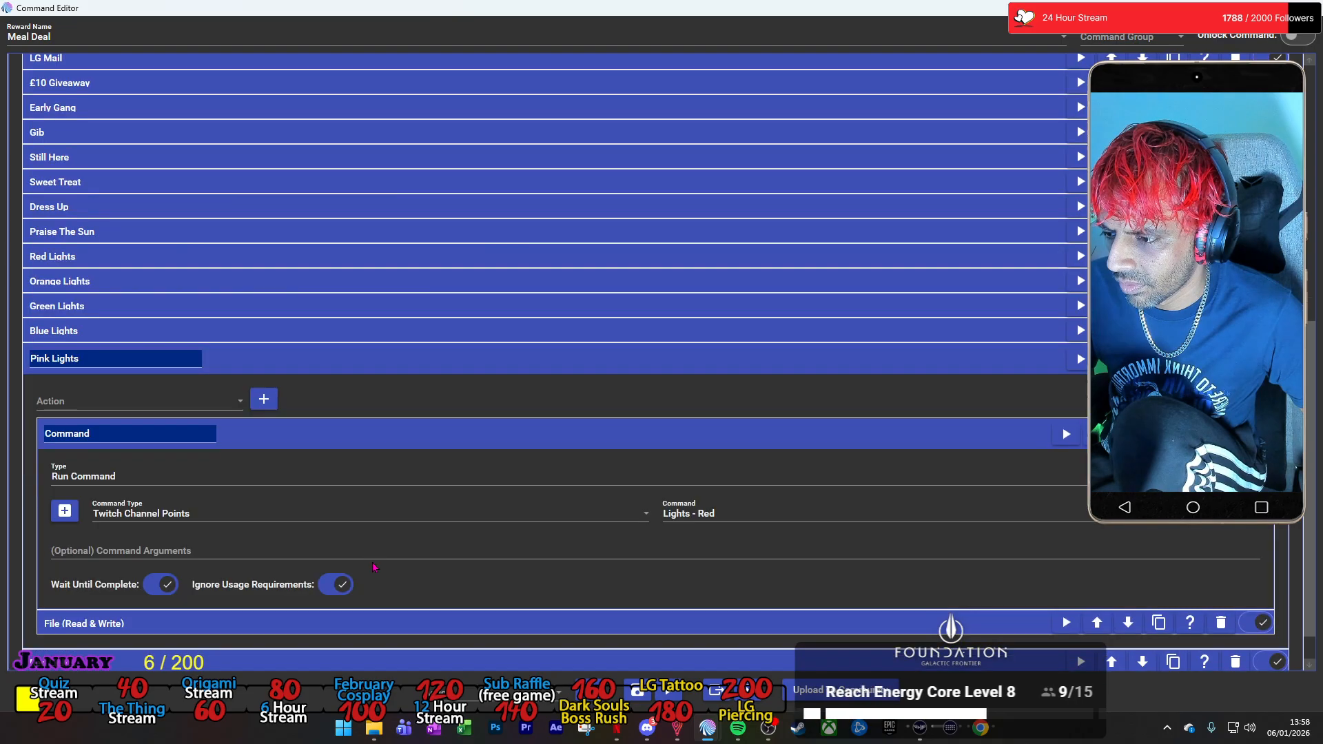
pyautogui.click(680, 515)
pyautogui.scroll(3, 731, 331)
pyautogui.click(732, 315)
pyautogui.click(449, 366)
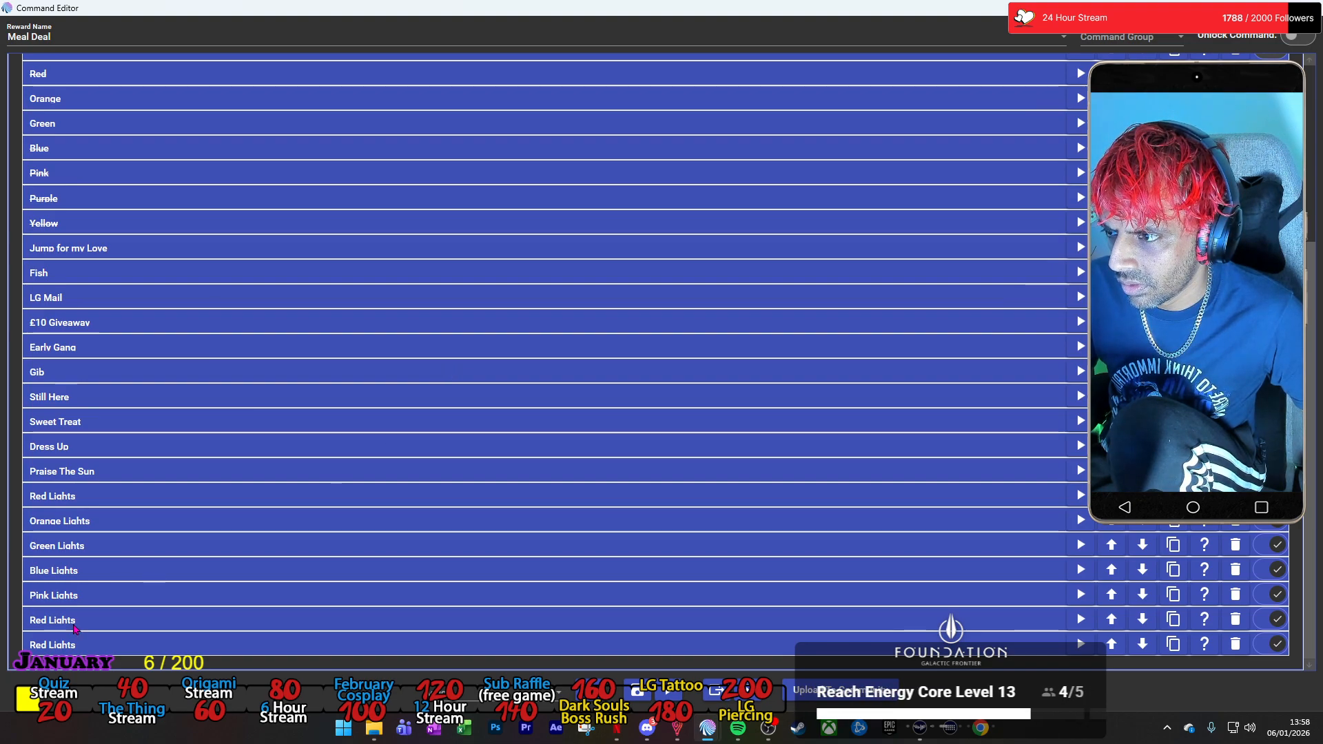
# Rename the Red Lights copy below Pink Lights as Purple Lights and set its Command action to run Lights - Purple.
pyautogui.click(74, 621)
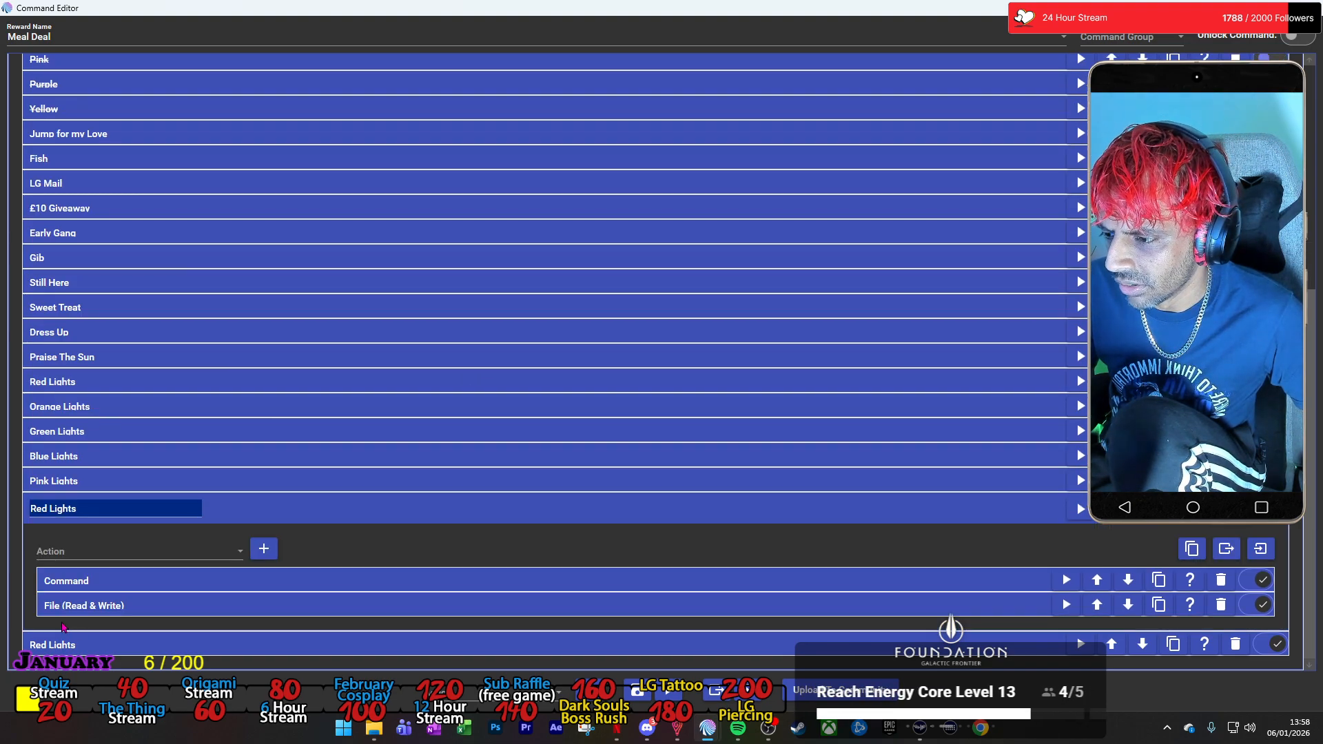
pyautogui.doubleClick(42, 509)
pyautogui.write('Purple')
pyautogui.click(314, 582)
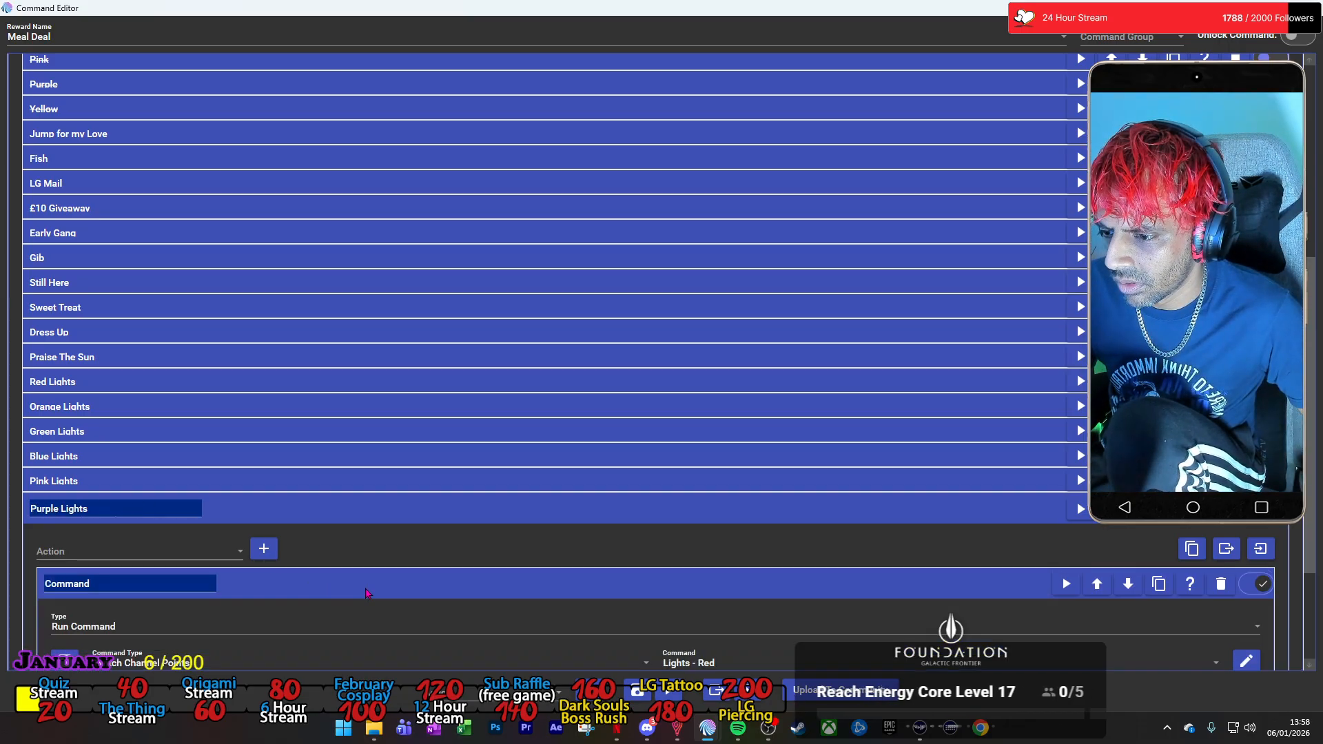
pyautogui.click(696, 531)
pyautogui.scroll(2, 732, 328)
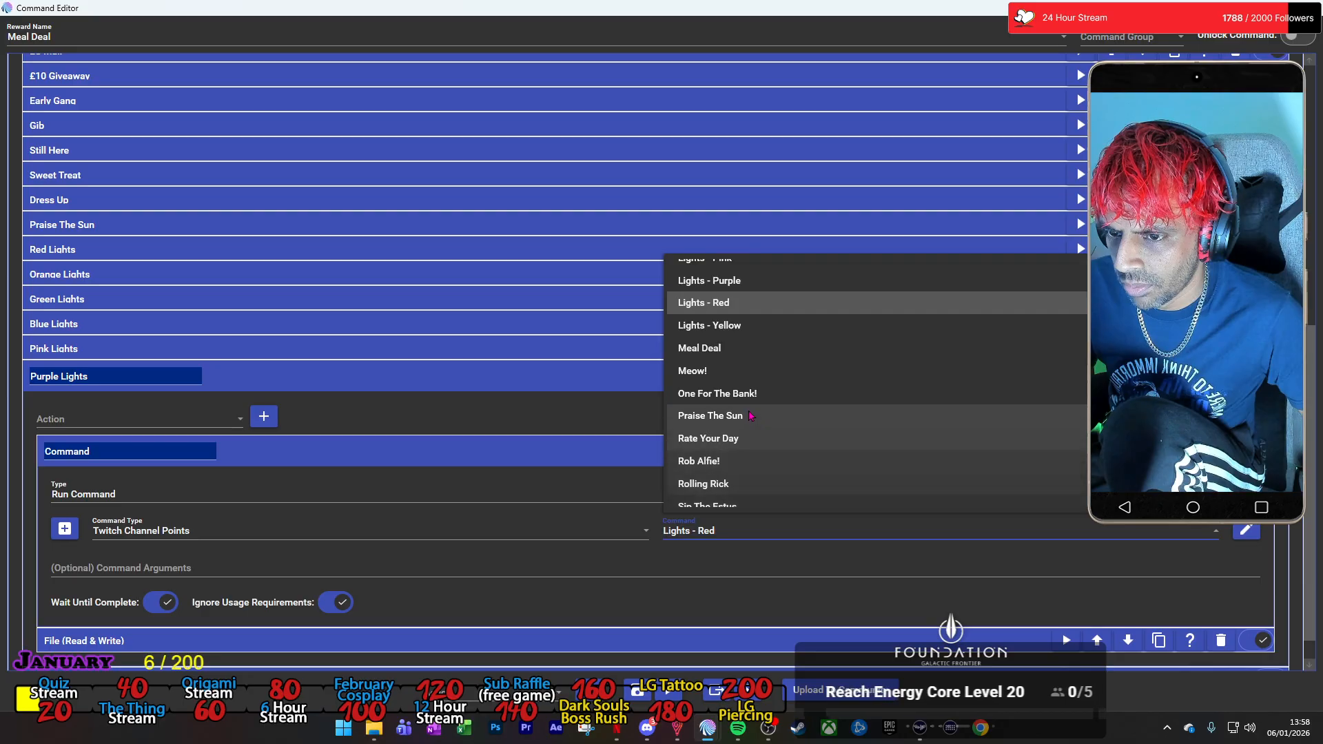
pyautogui.click(729, 315)
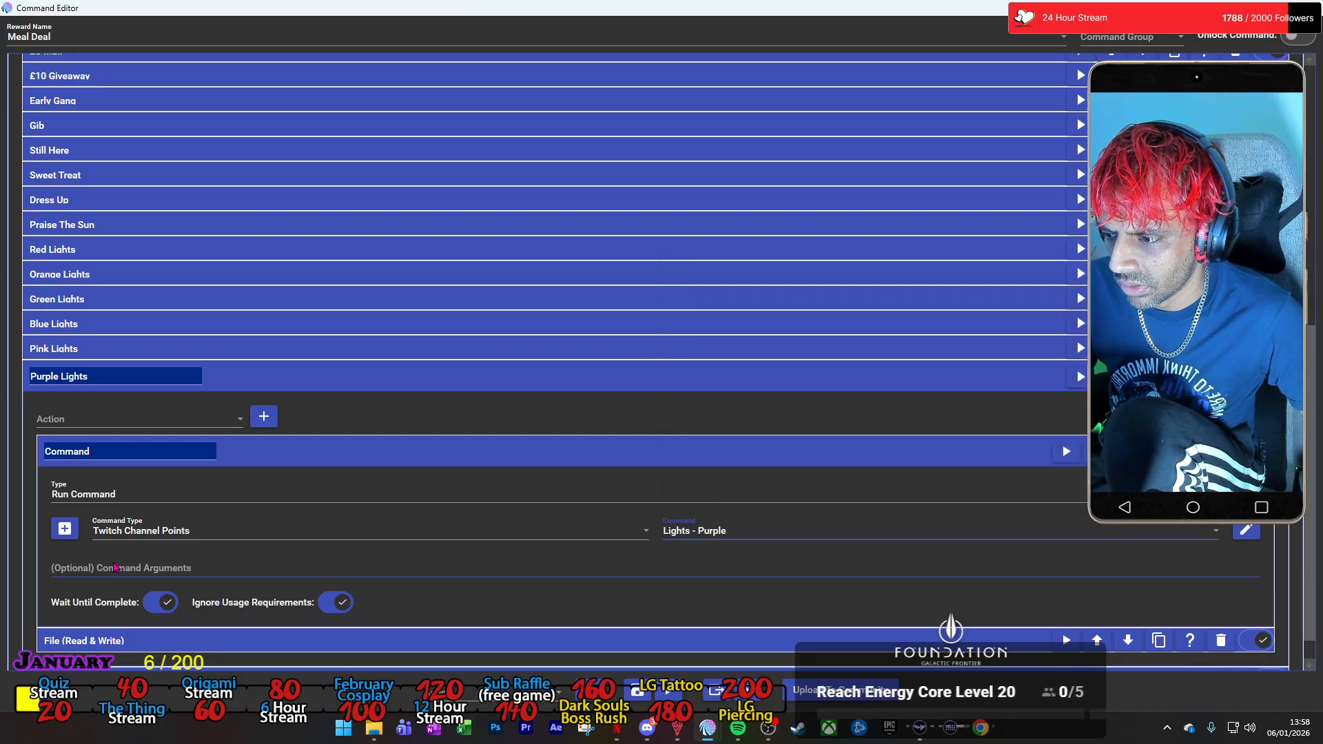
# Change the text to save in the Purple Lights group's File action to -Purple Lights-, and collapse the group.
pyautogui.click(111, 640)
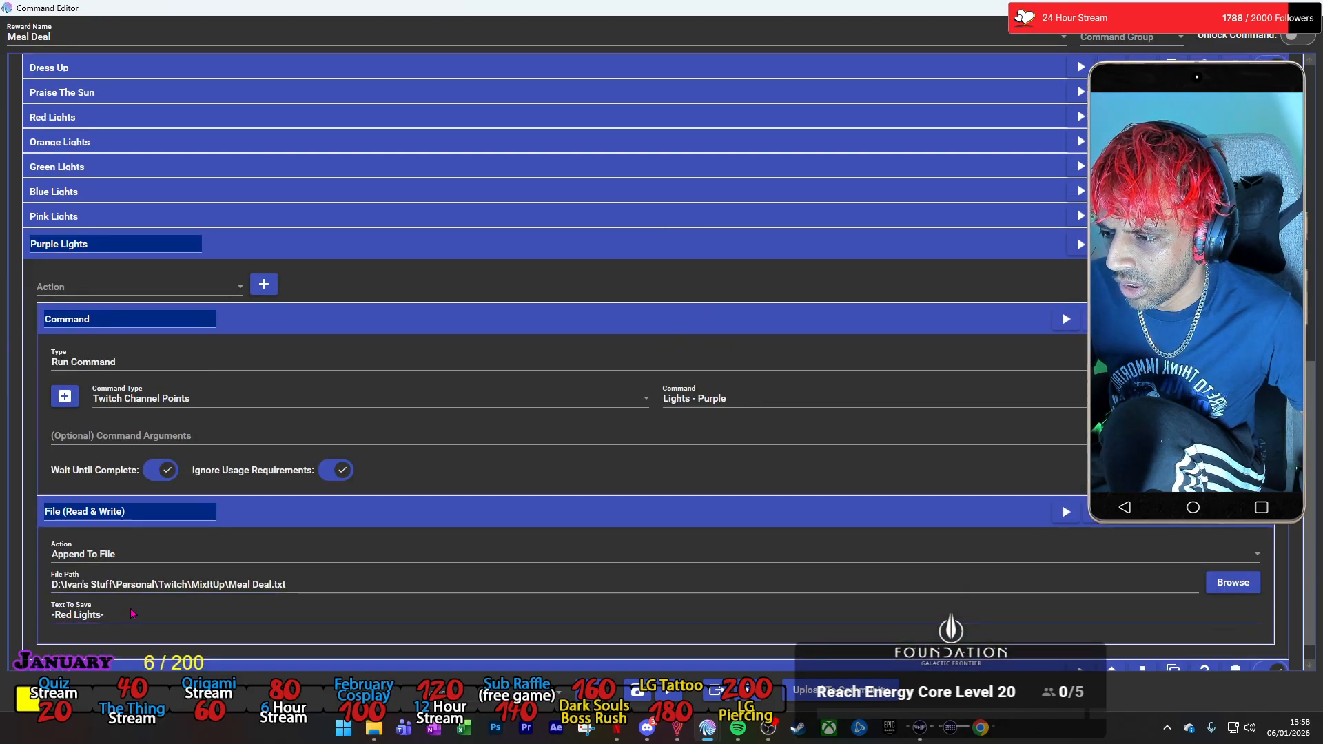
pyautogui.doubleClick(58, 613)
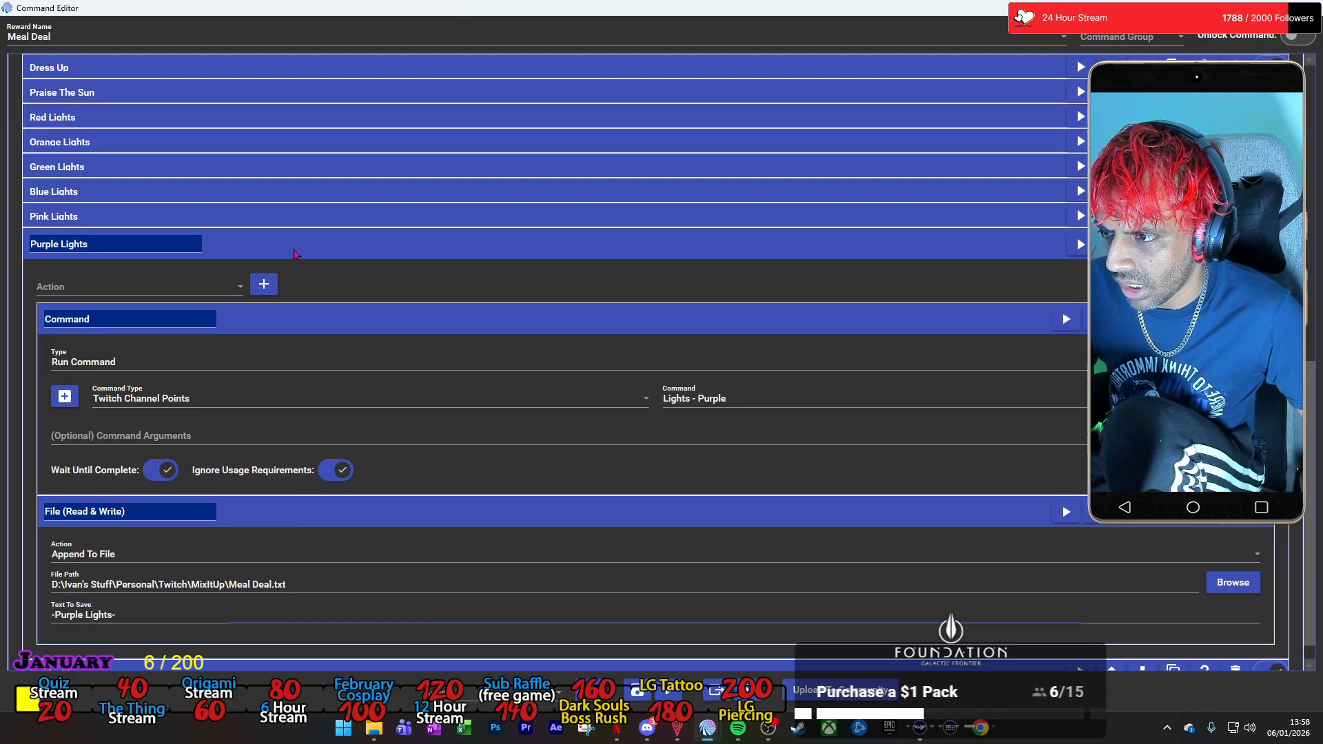
pyautogui.click(295, 253)
# Rename the last Red Lights copy as Yellow Lights.
pyautogui.click(38, 532)
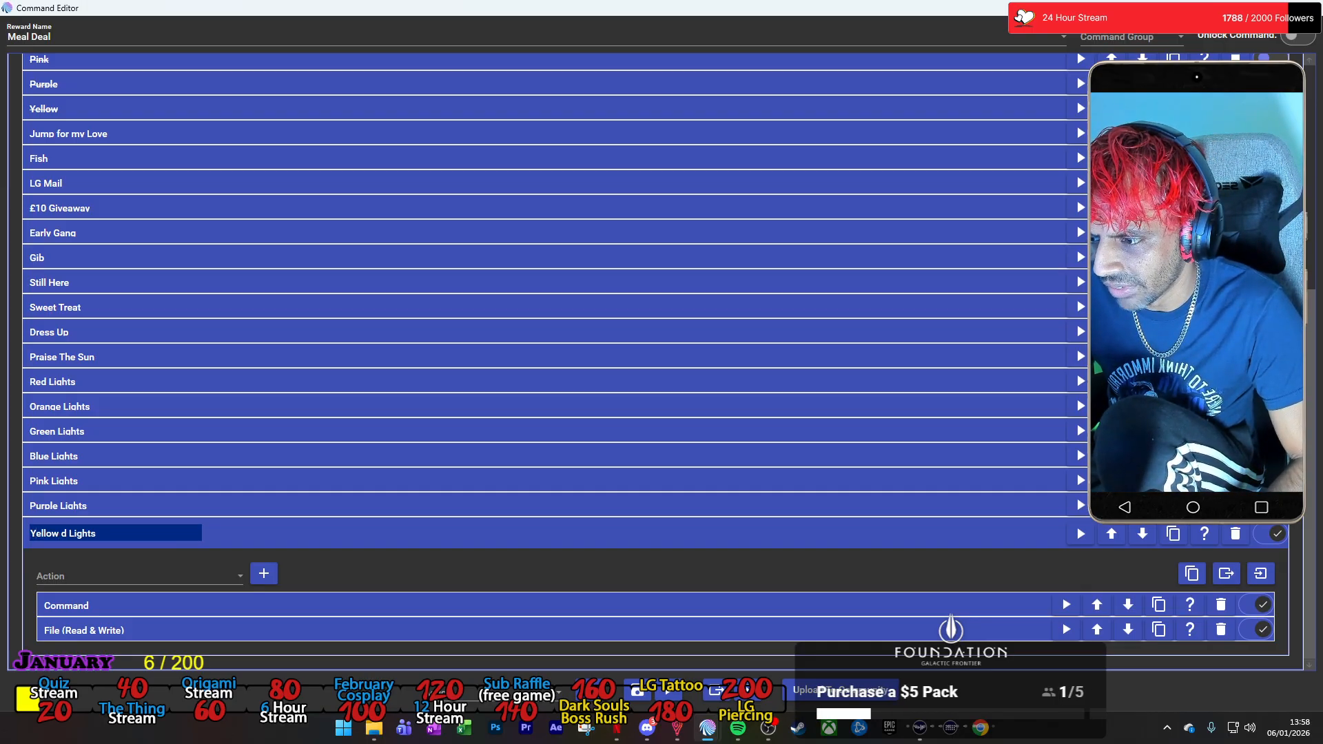
pyautogui.write('Yellow')
pyautogui.press('Delete')
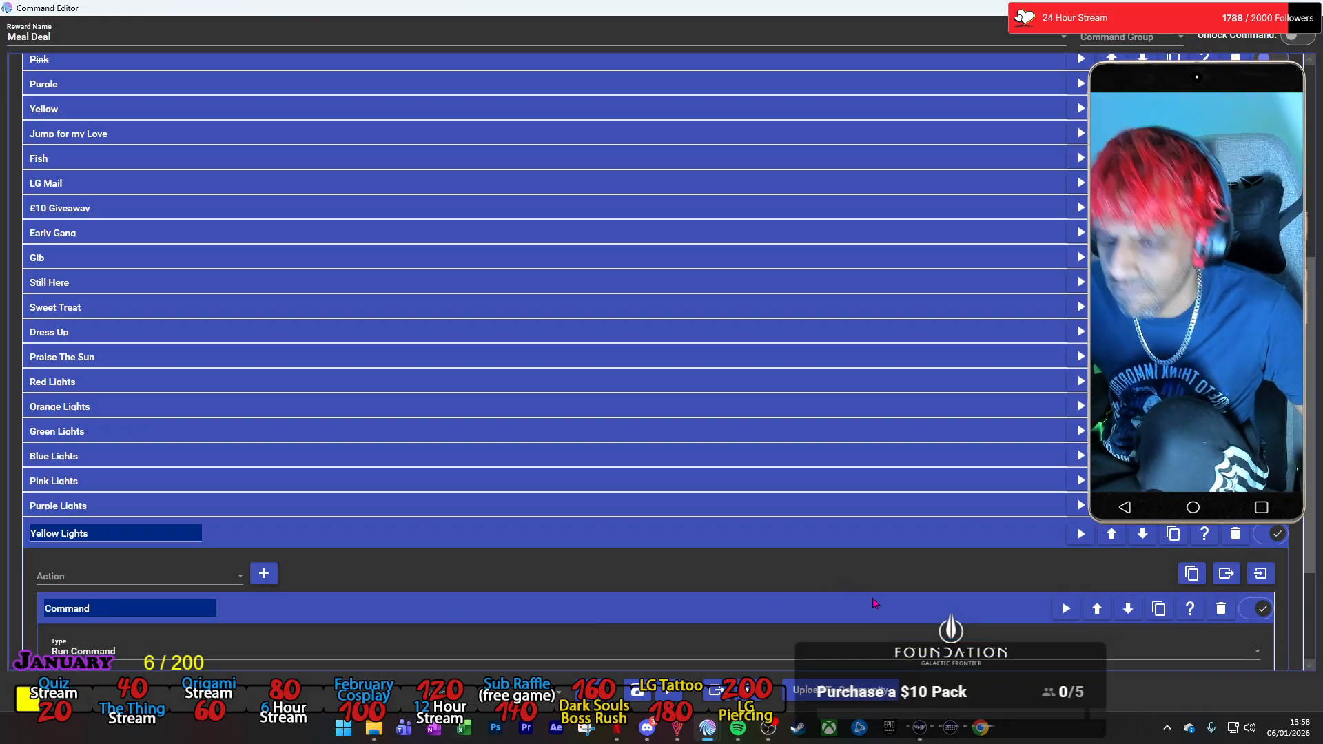
# Set the Yellow Lights group's Command action to run the Twitch Channel Points command Lights - Yellow.
pyautogui.click(916, 611)
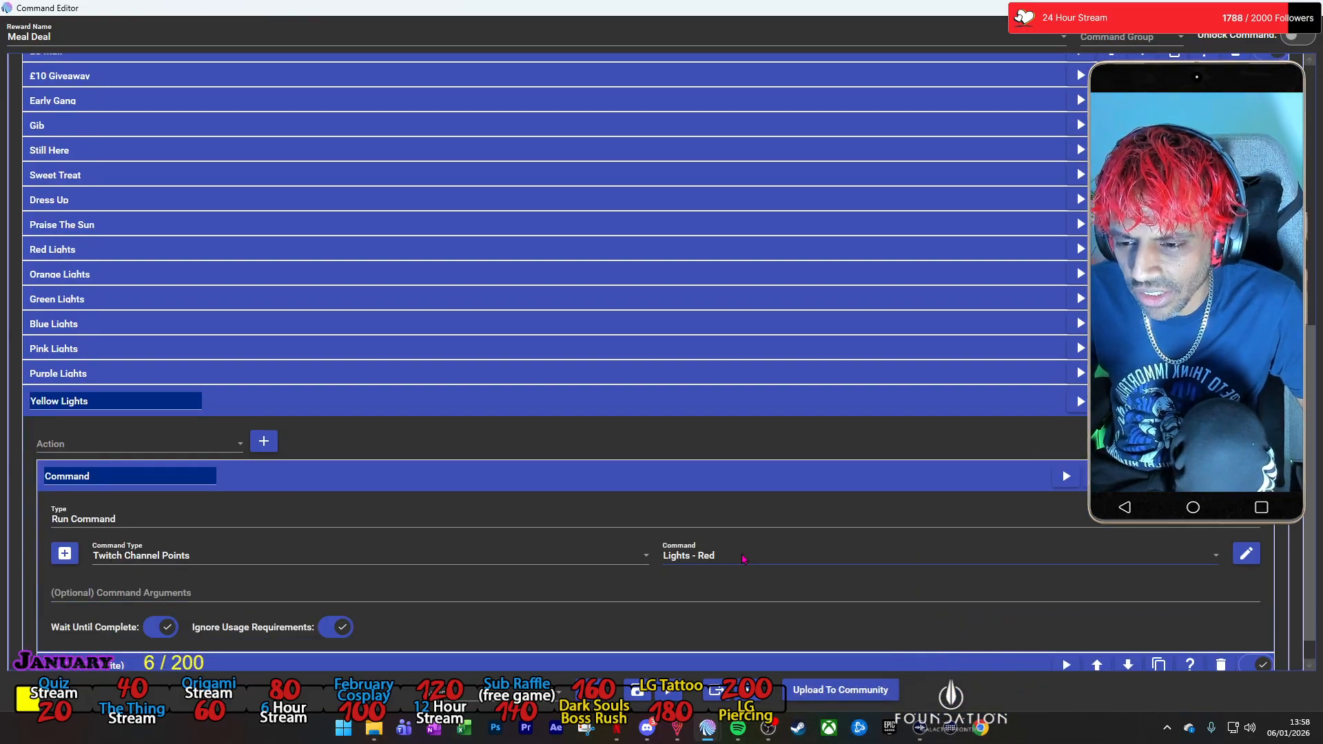
pyautogui.click(895, 555)
pyautogui.scroll(1, 775, 460)
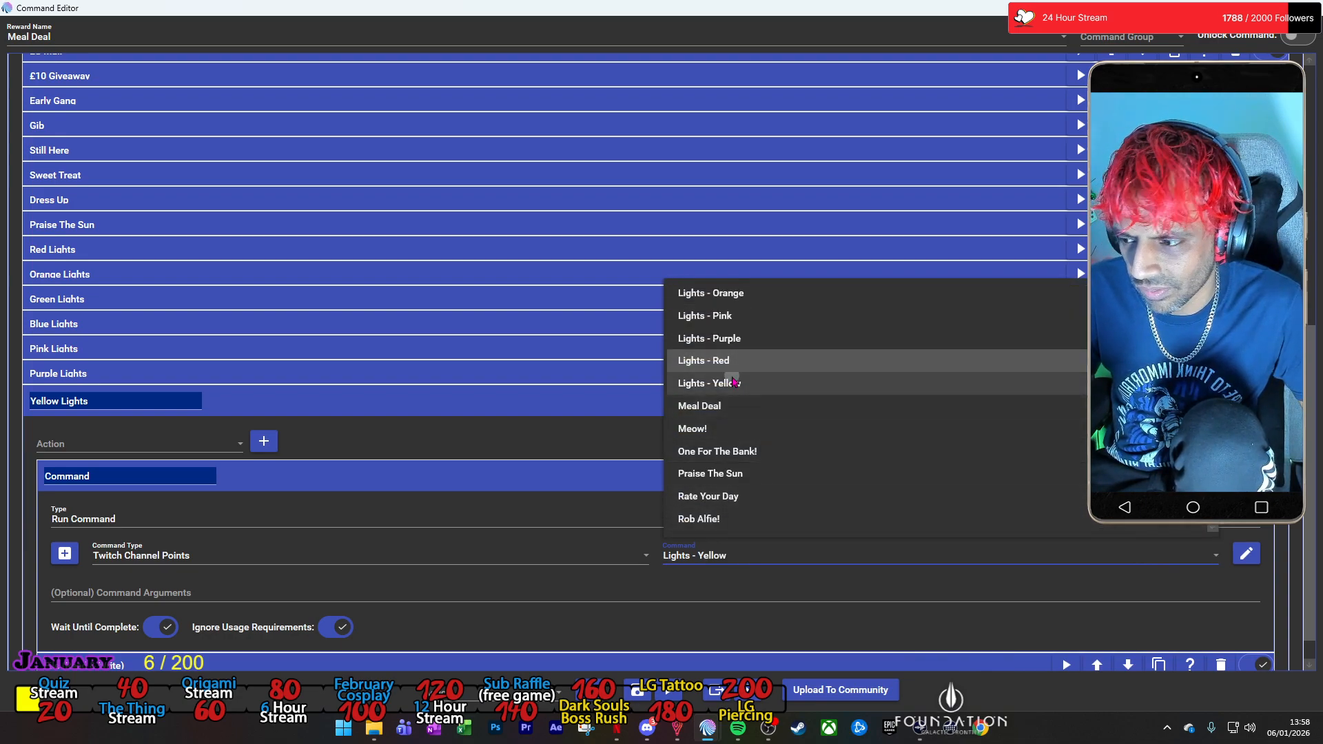
pyautogui.click(725, 381)
# Change the colour in the text to save of the Yellow Lights group's File action to Yellow, and collapse the group.
pyautogui.scroll(-2, 271, 637)
pyautogui.click(271, 637)
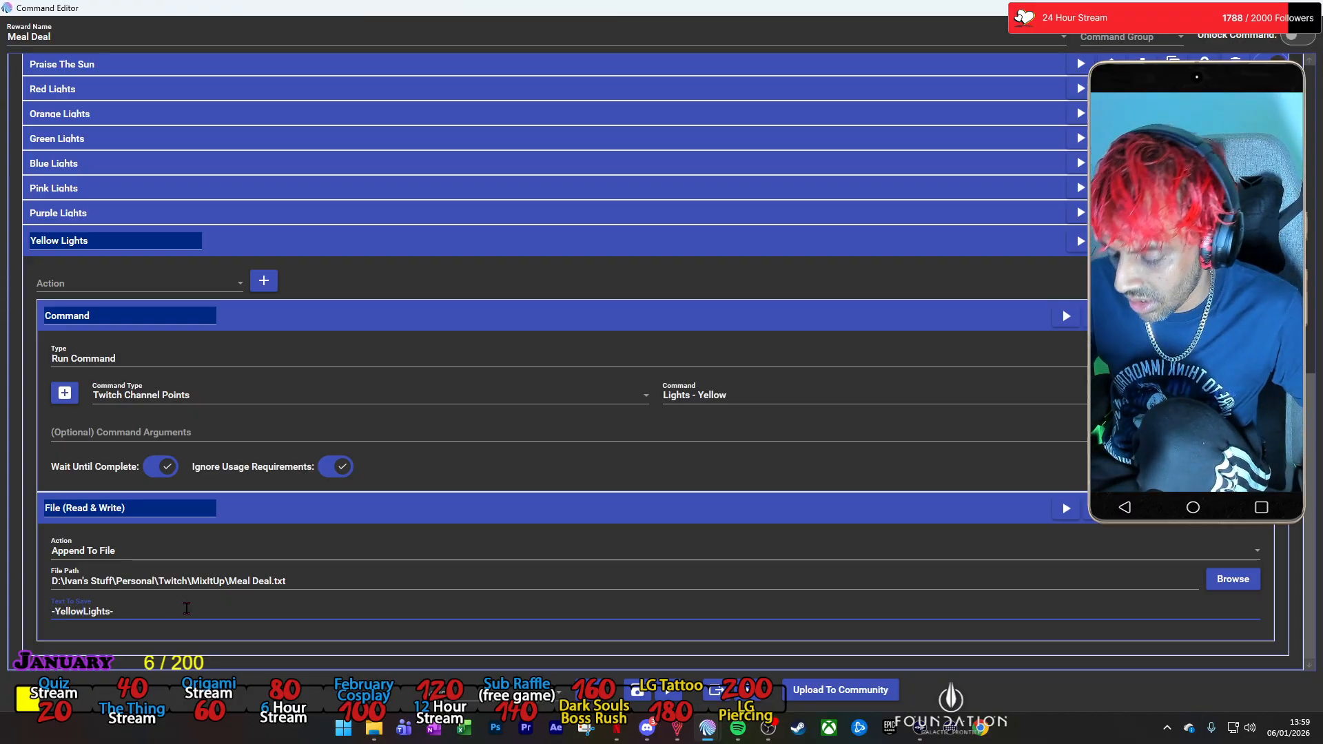
pyautogui.click(492, 251)
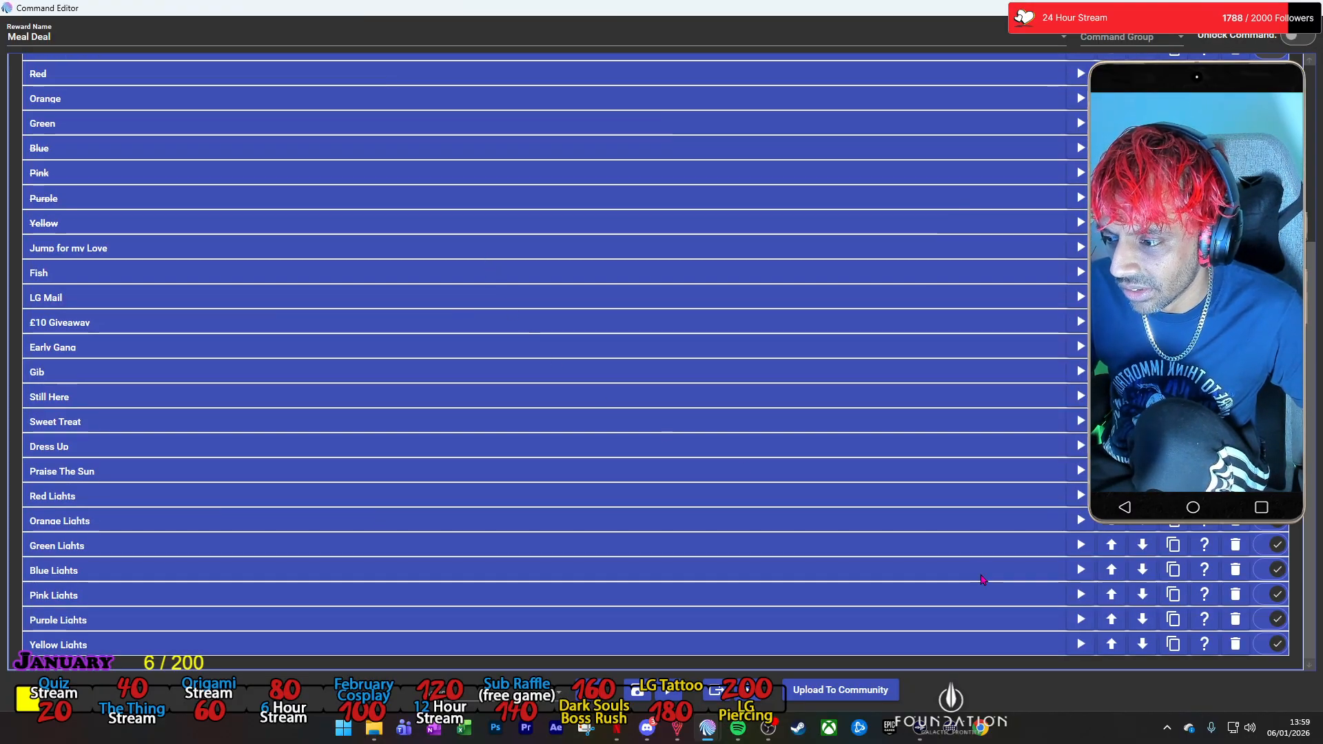
# Disable the Yellow Lights, Purple Lights, Pink Lights and Blue Lights groups.
pyautogui.click(1266, 621)
pyautogui.click(1268, 595)
pyautogui.click(1269, 572)
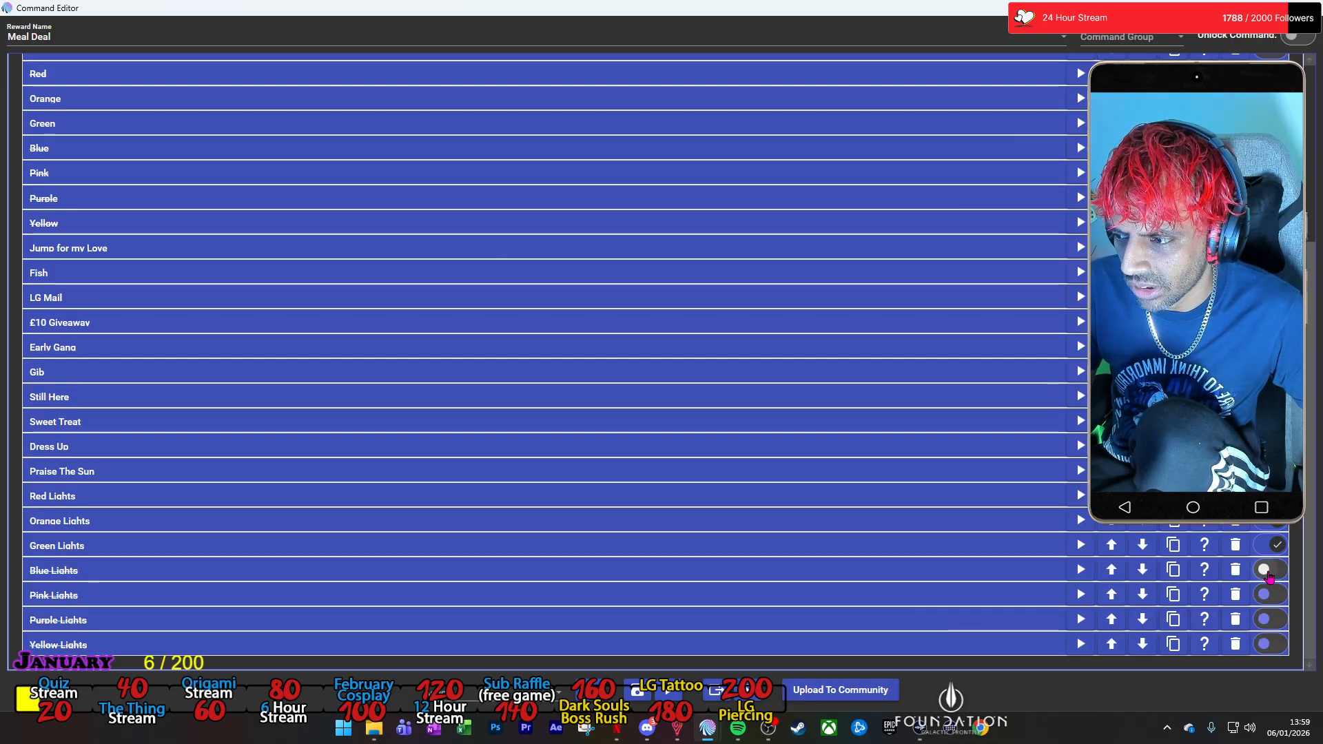
# Disable the old Green and Orange options higher up in the random list.
pyautogui.scroll(3, 1045, 494)
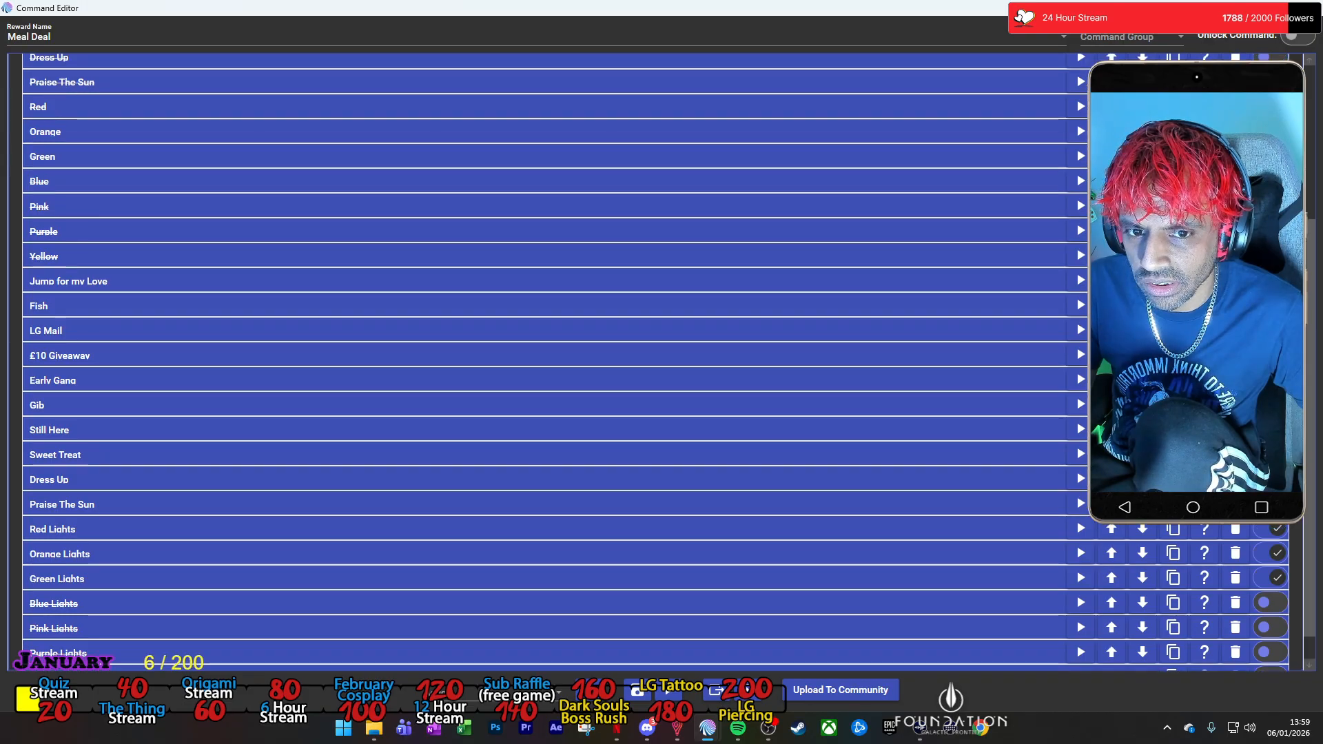
pyautogui.click(1270, 223)
pyautogui.click(1269, 197)
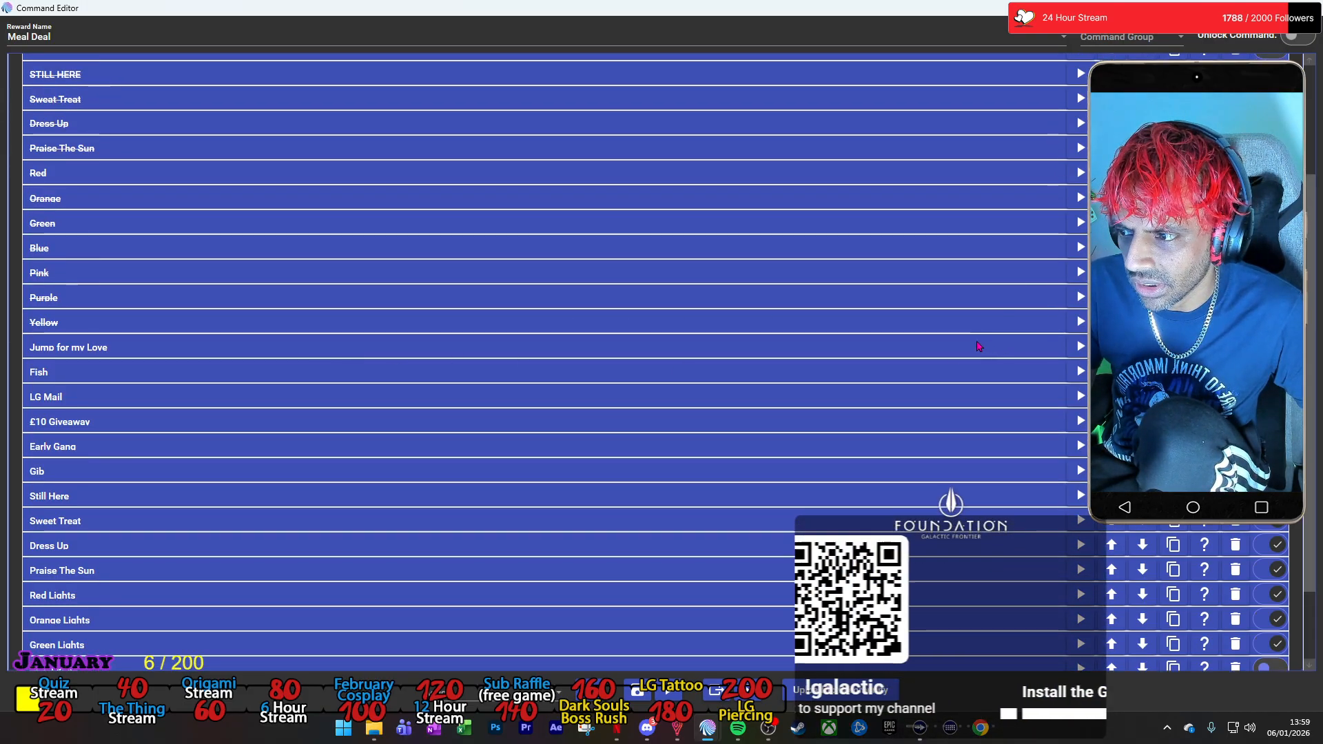
pyautogui.scroll(-3, 975, 354)
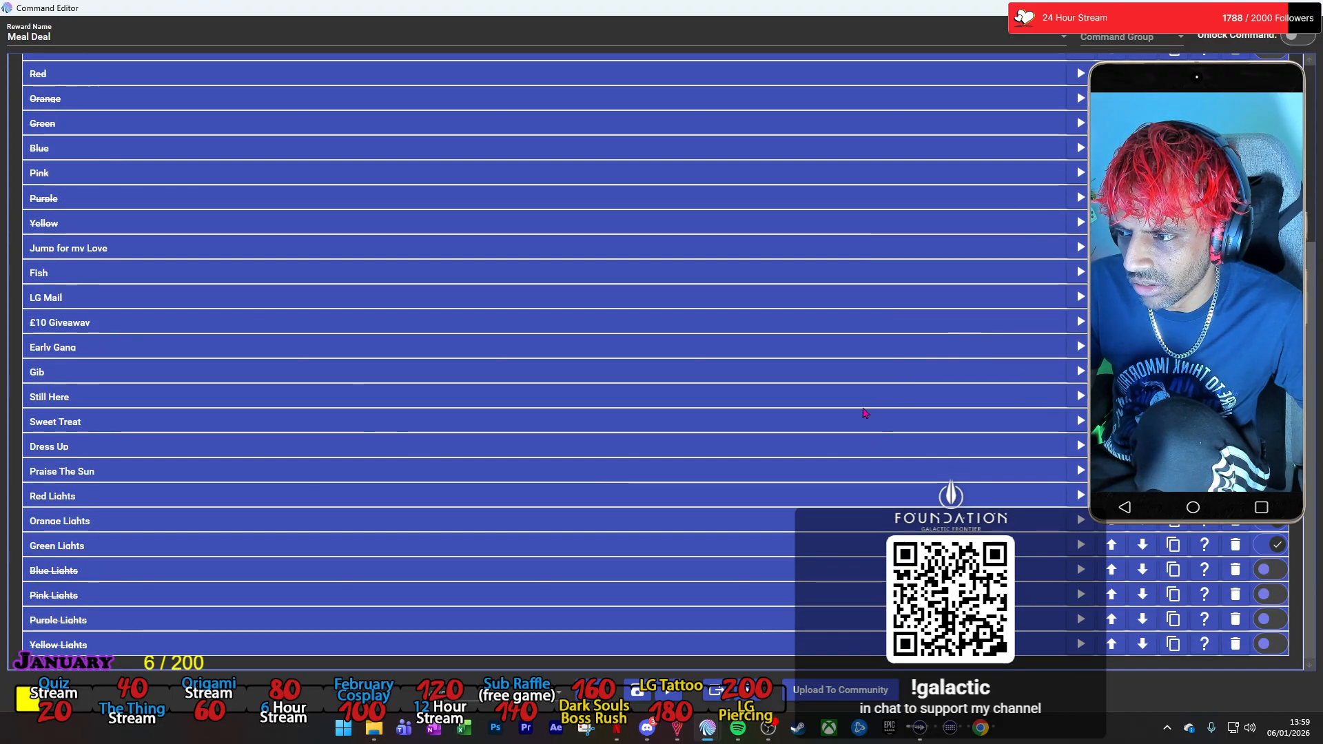
# Duplicate the Yellow Lights group at the end of the random list and rename the copy as Jump.
pyautogui.click(1173, 649)
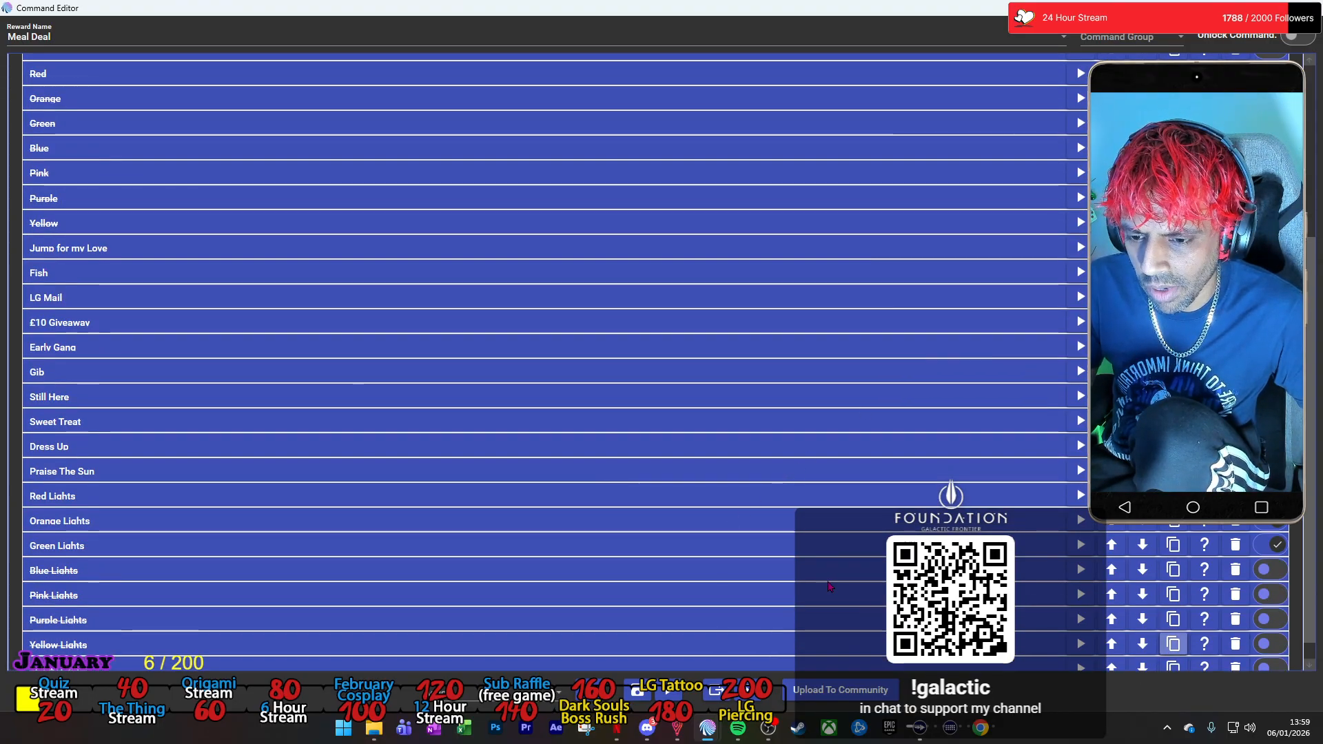
pyautogui.click(194, 651)
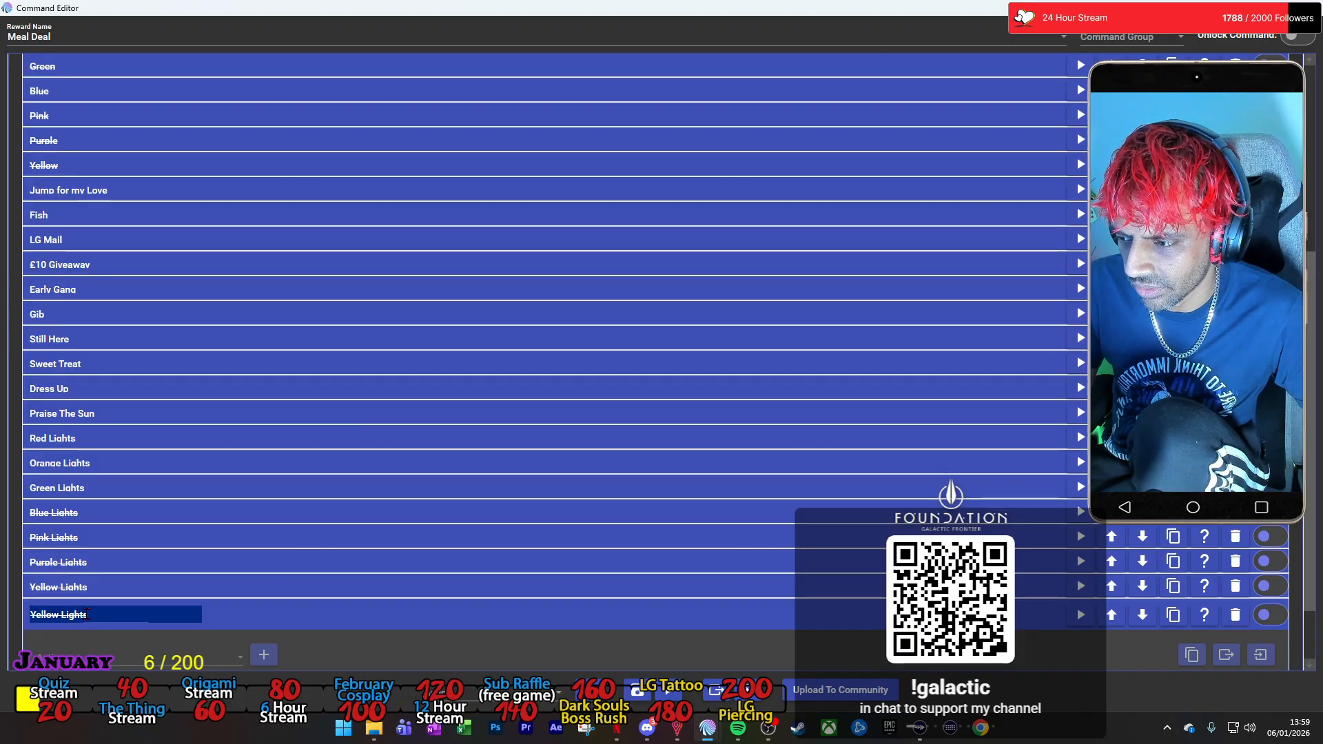
pyautogui.hotkey('ctrl', 'a')
pyautogui.write('Ju')
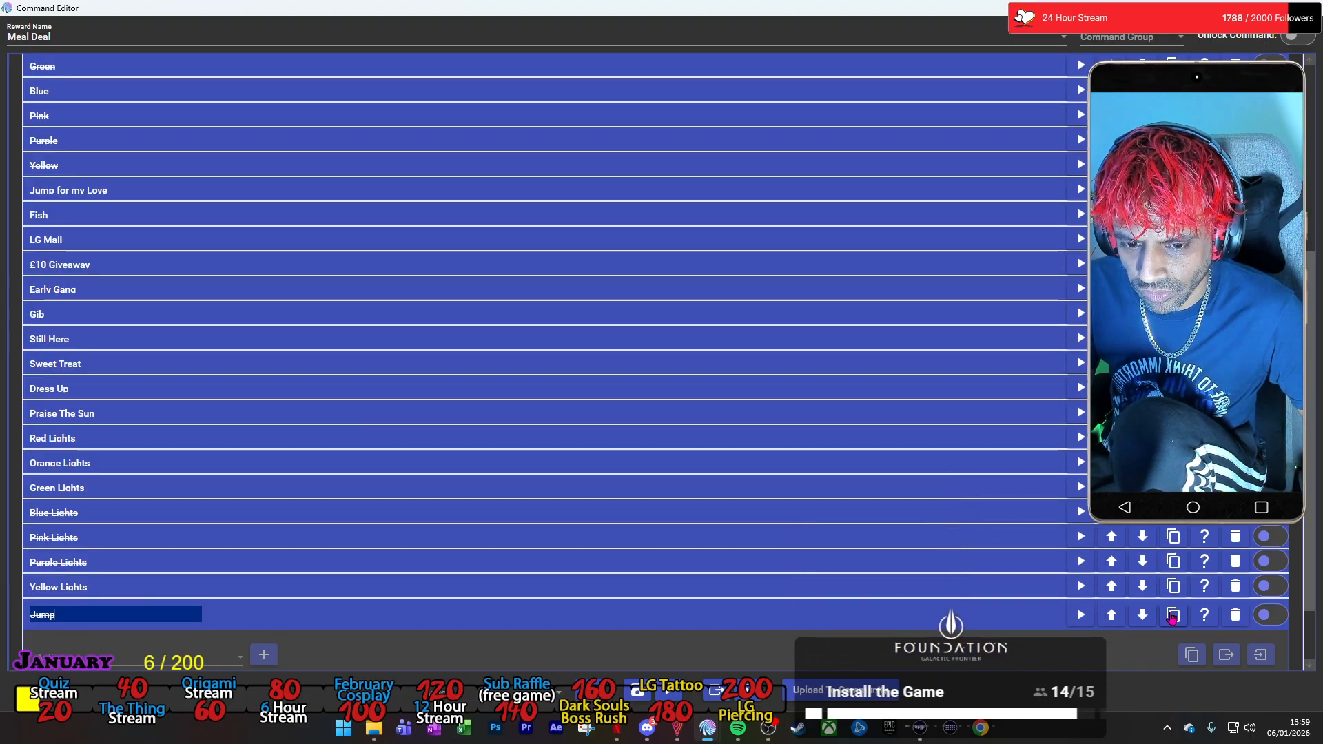
# Set the Jump group's Command action to run the Twitch Channel Points command Jump For My Love!
pyautogui.click(283, 611)
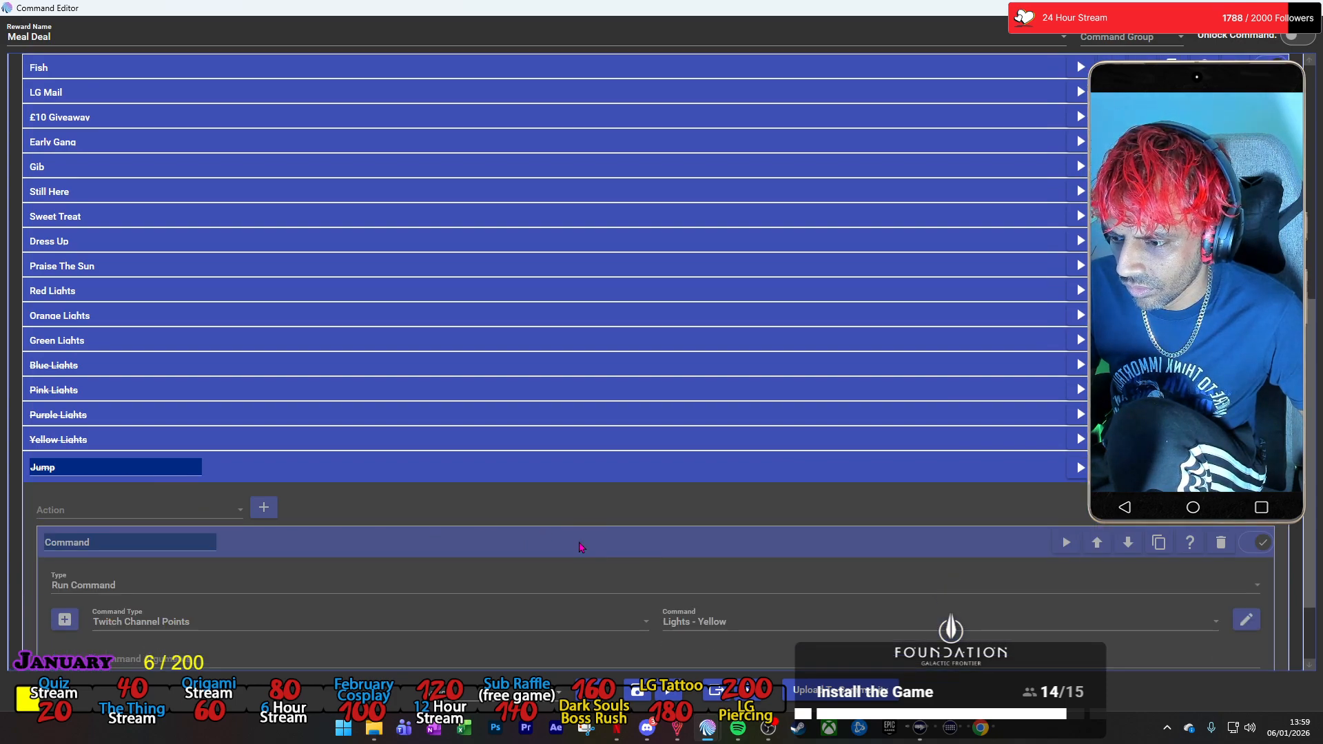
pyautogui.click(793, 521)
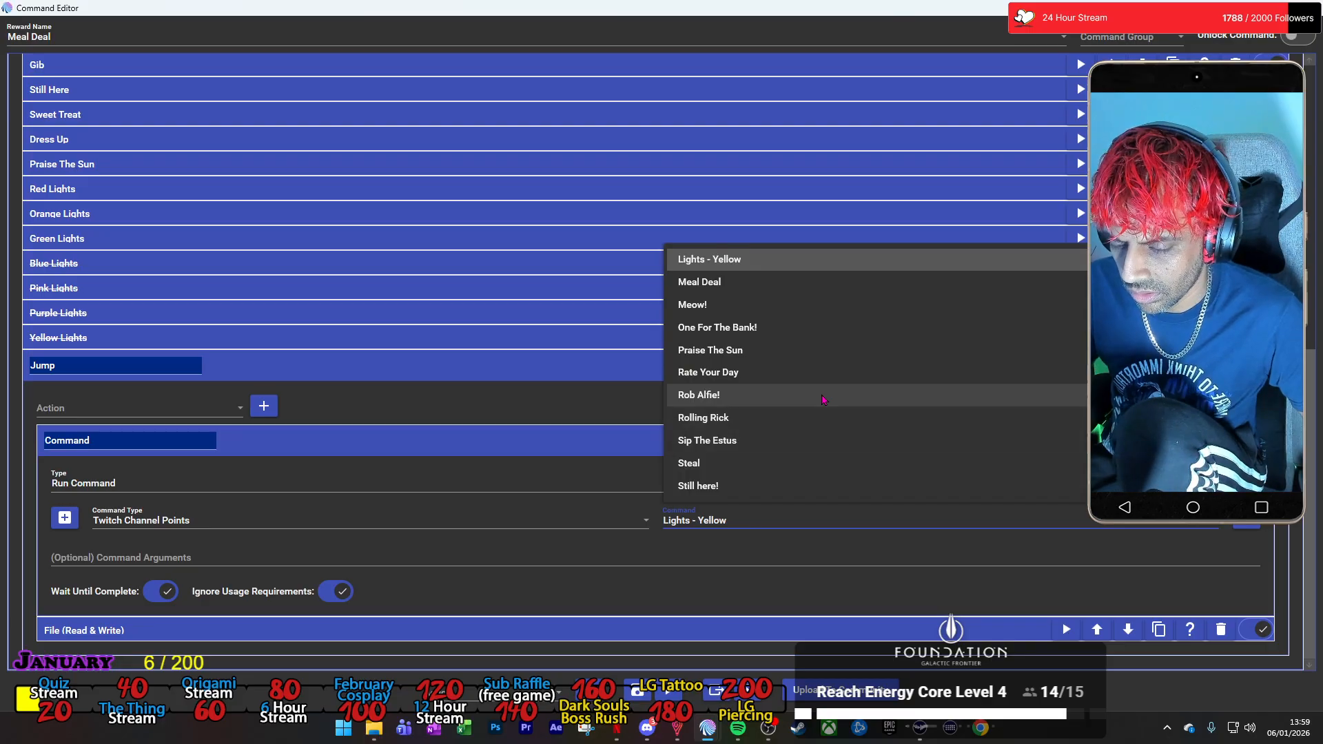
pyautogui.scroll(3, 822, 400)
pyautogui.scroll(-1, 791, 436)
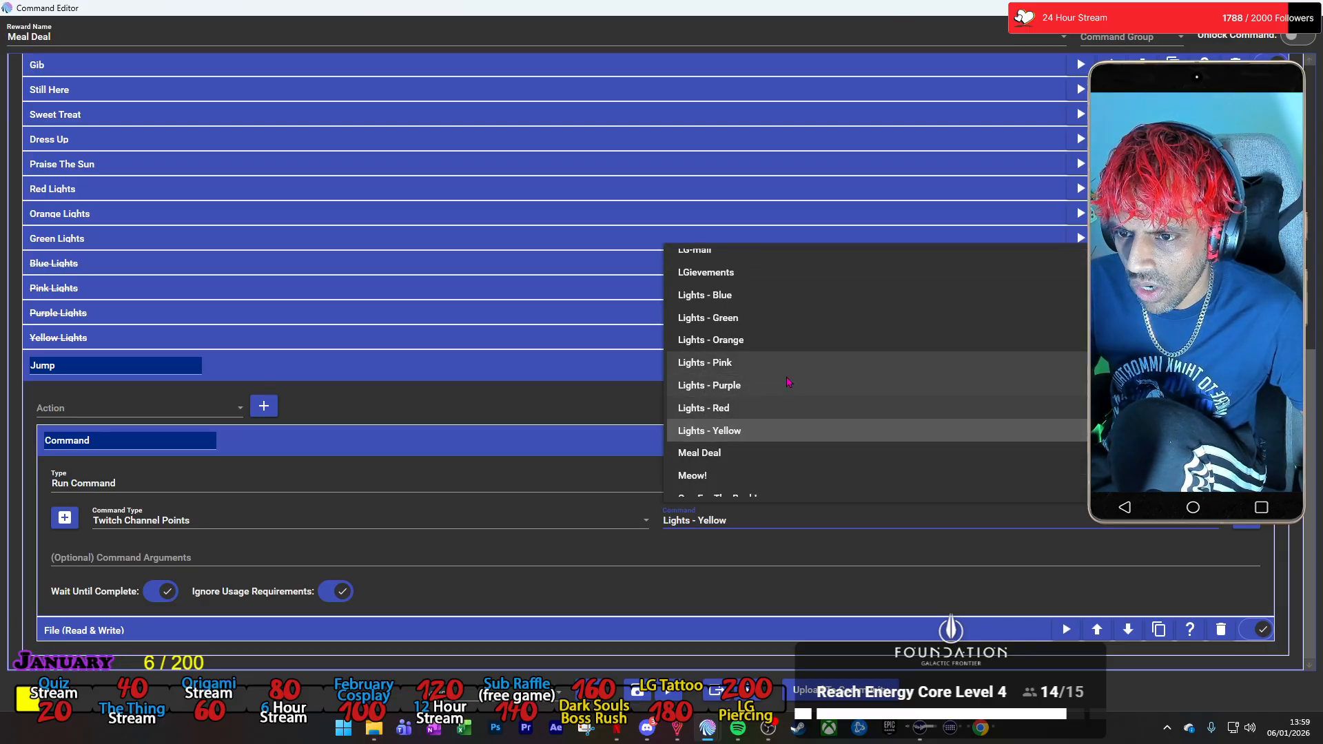
pyautogui.scroll(3, 791, 436)
pyautogui.click(751, 295)
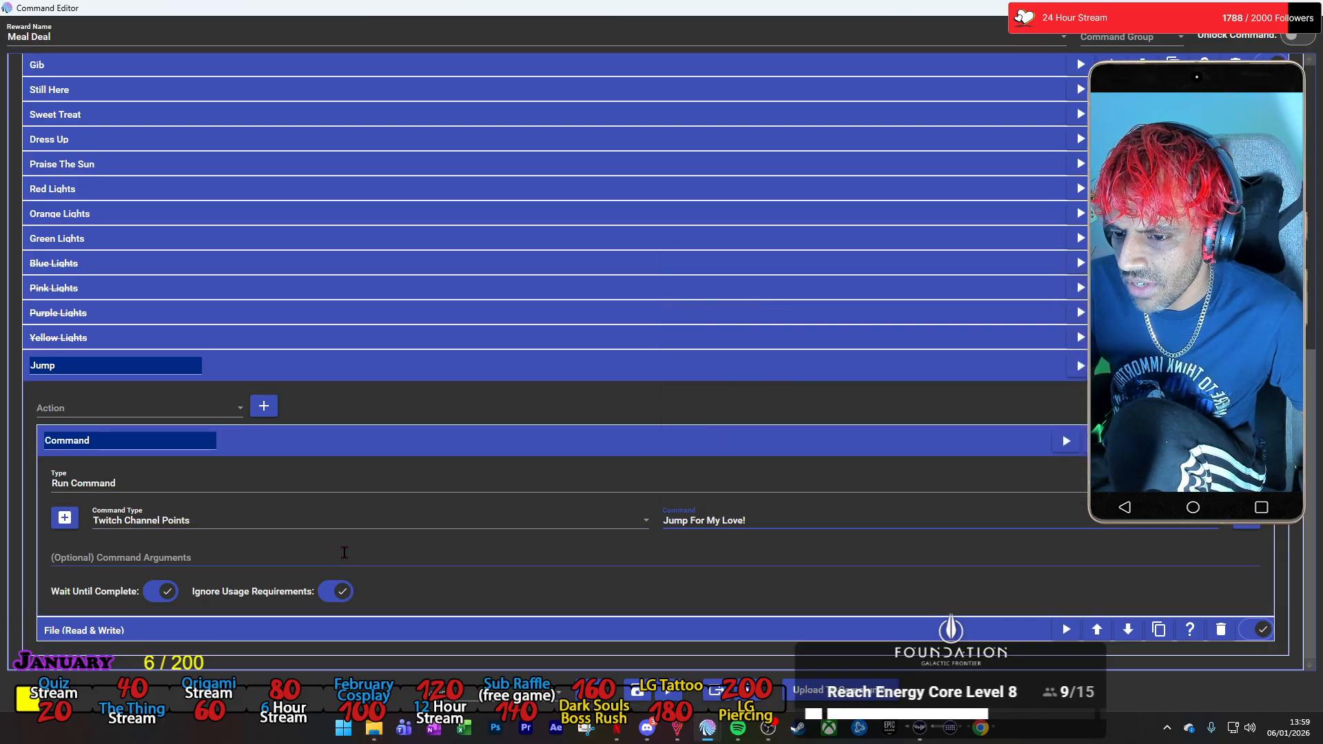
# Change the text to save of the Jump group's File action to -Jump-, and collapse the group.
pyautogui.click(319, 623)
pyautogui.scroll(-3, 80, 613)
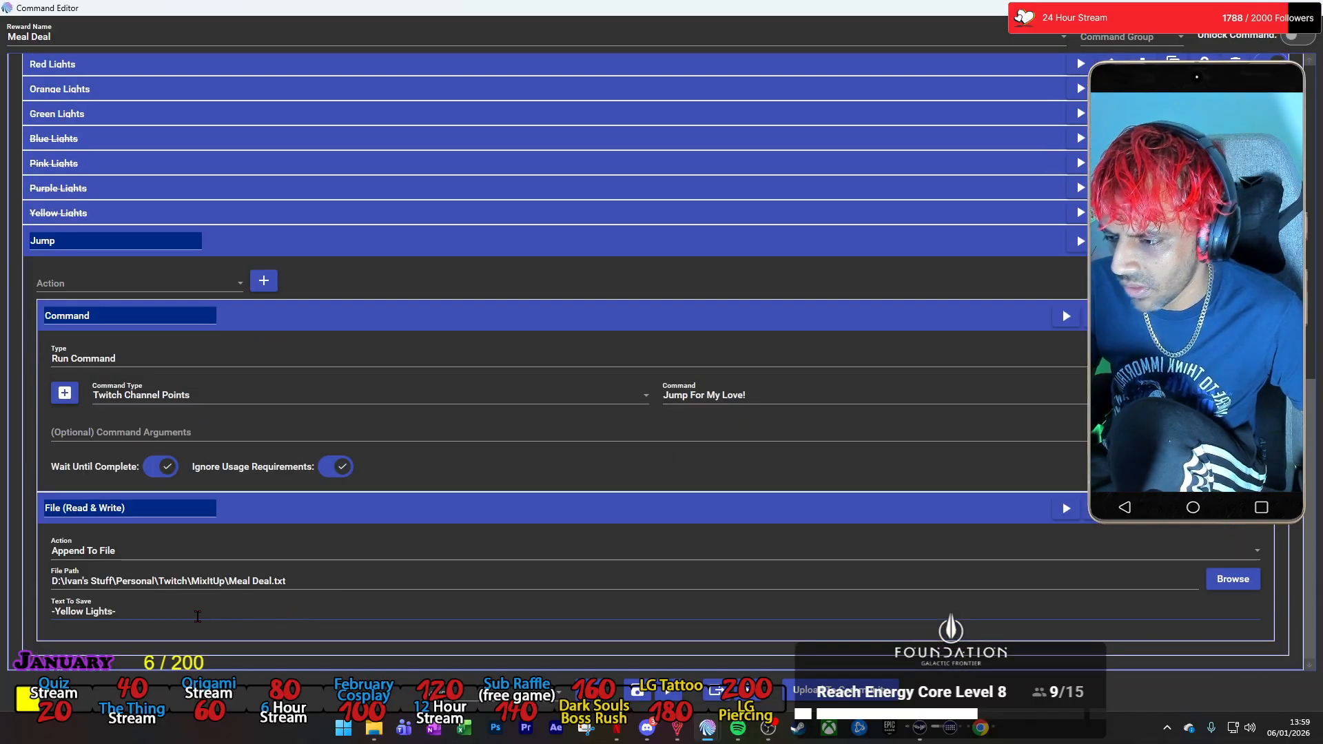
pyautogui.moveTo(78, 613); pyautogui.dragTo(55, 611)
pyautogui.write('Jump-')
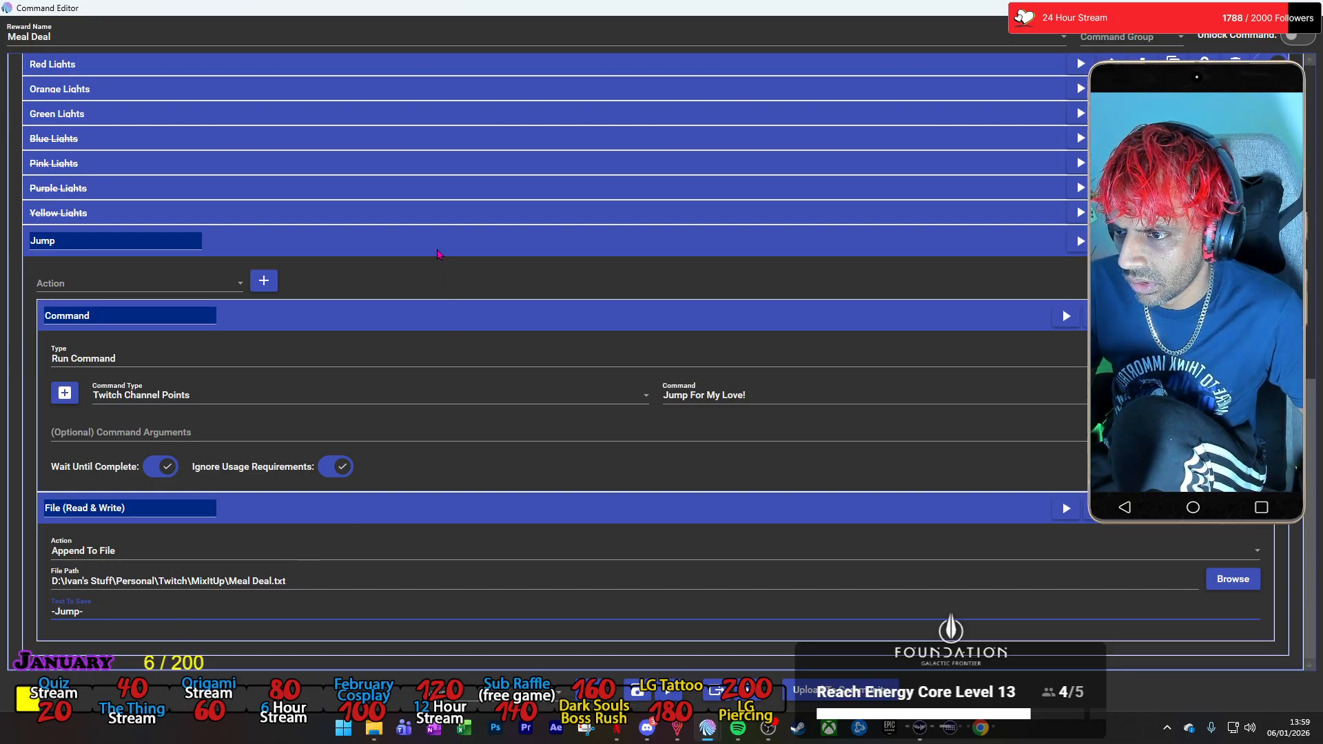
pyautogui.click(438, 252)
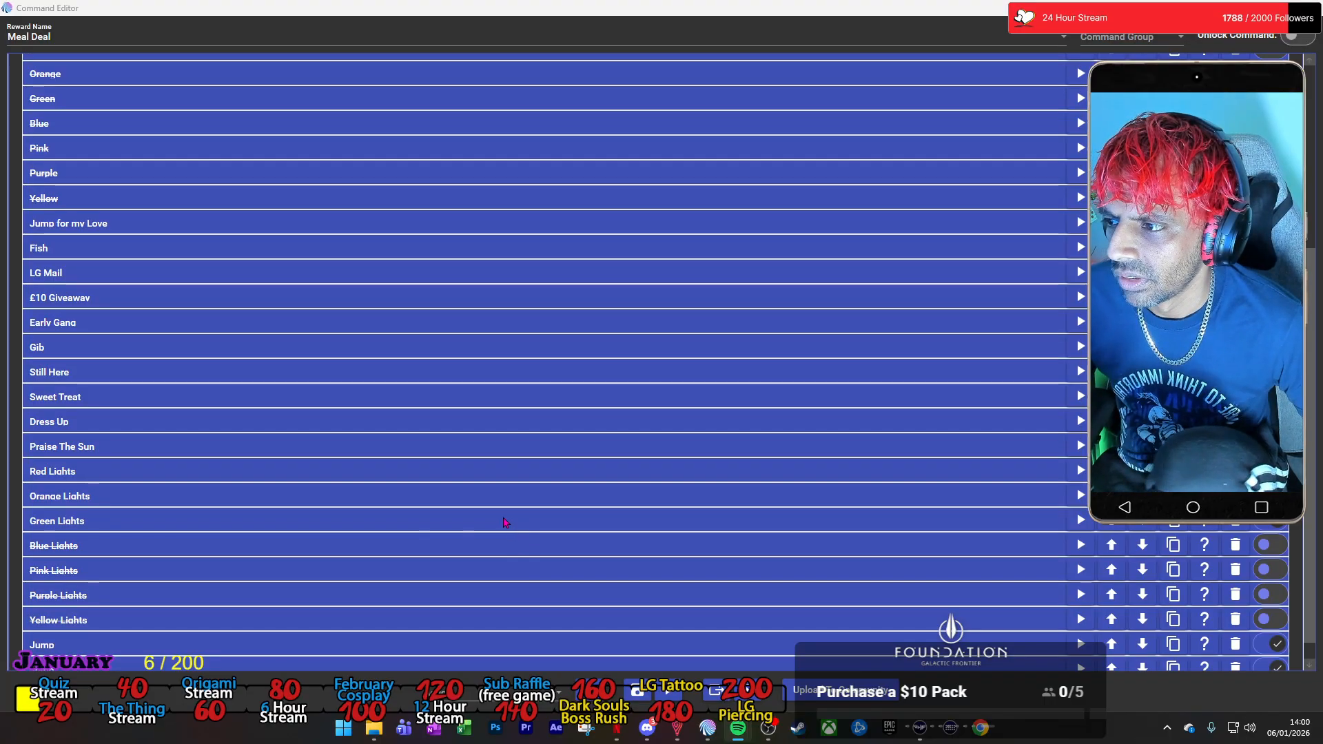
# Rename the first of the two Jump groups as Jump For My Love, and collapse it.
pyautogui.scroll(-1, 474, 497)
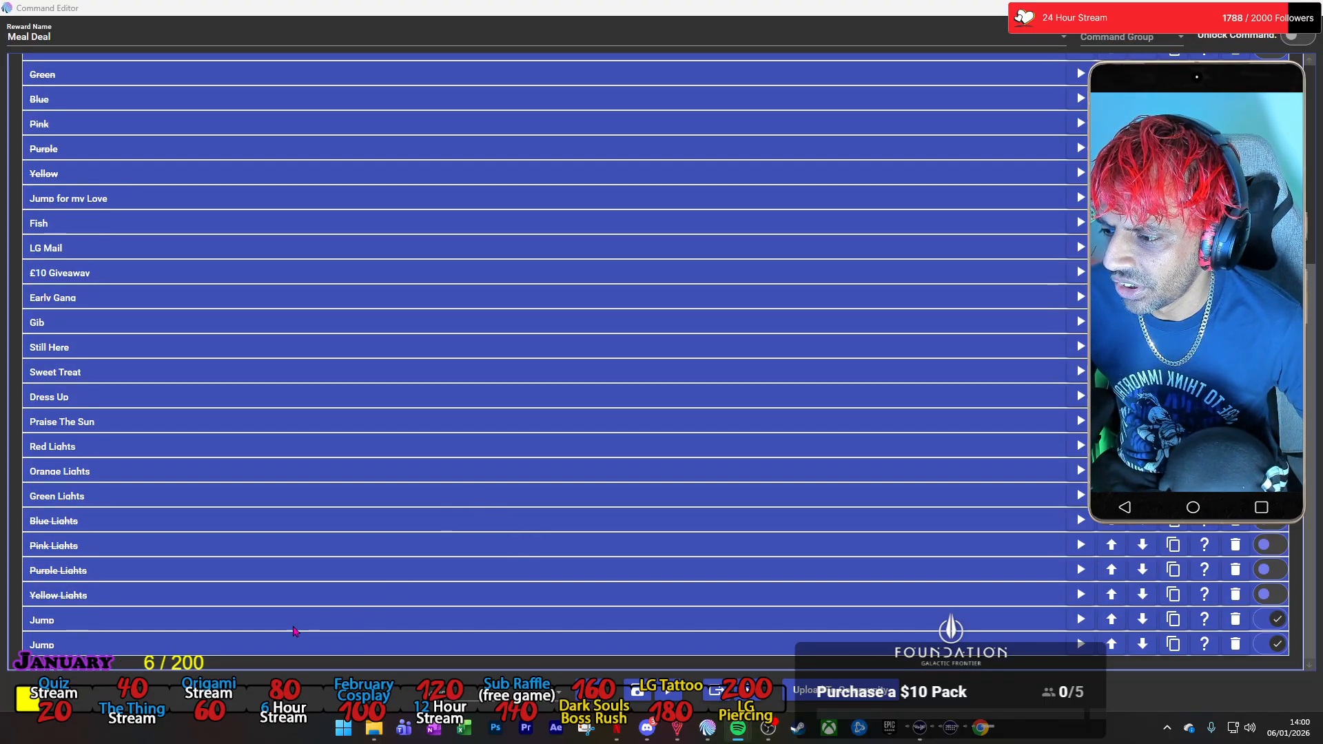
pyautogui.click(249, 627)
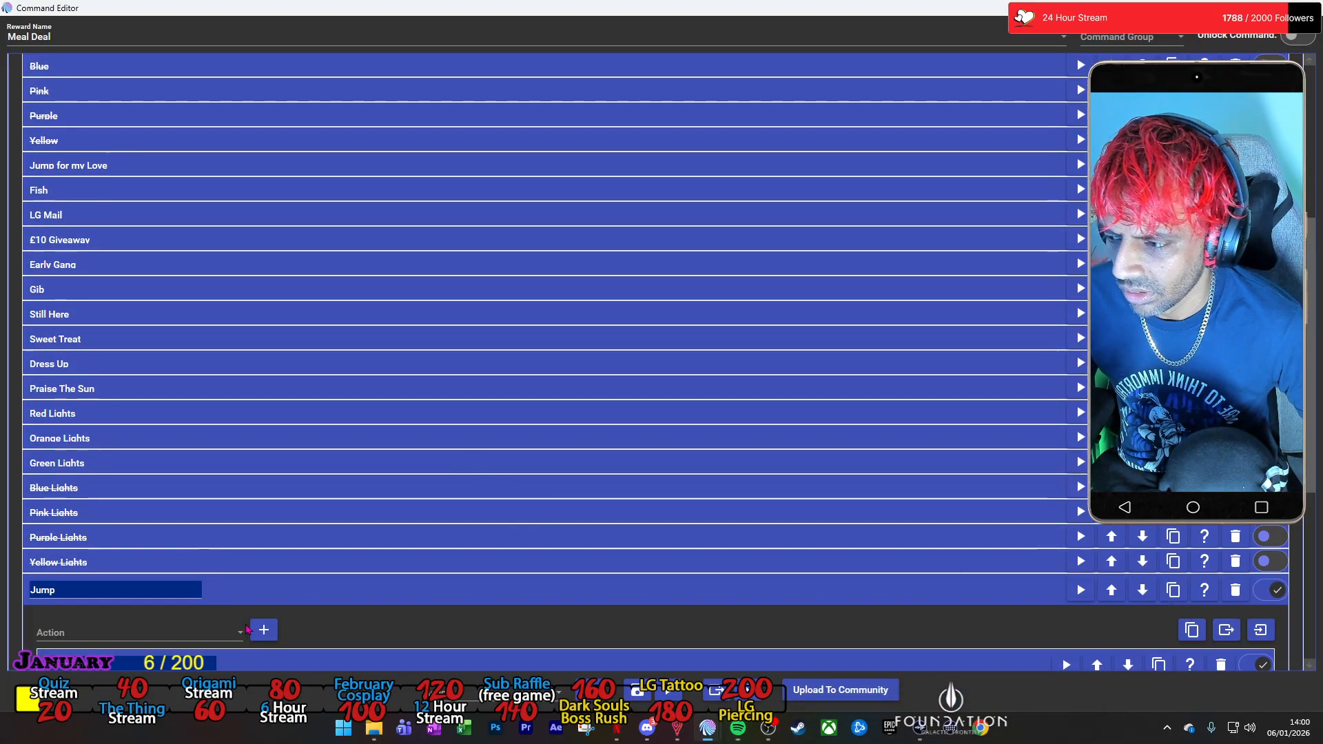
pyautogui.write('M')
pyautogui.press('BackSpace')
pyautogui.write('For My Love')
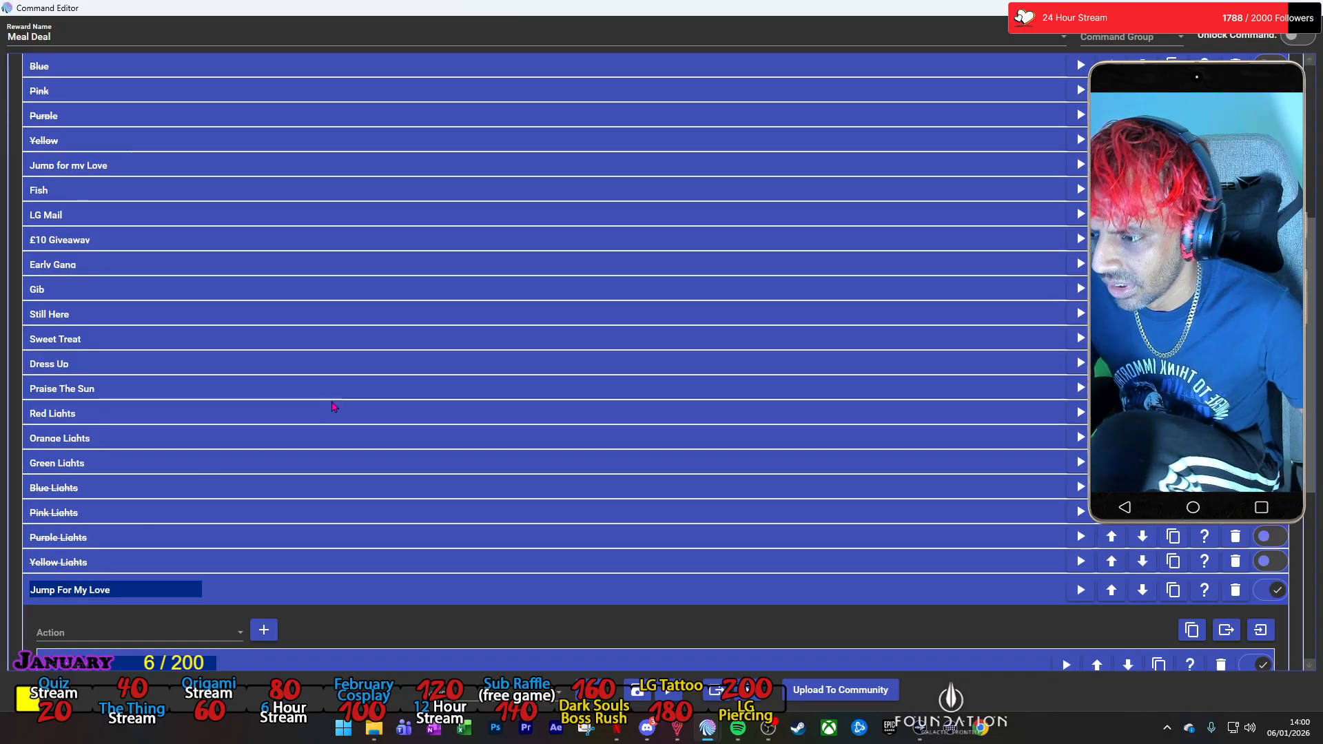
pyautogui.scroll(-5, 381, 515)
pyautogui.click(384, 464)
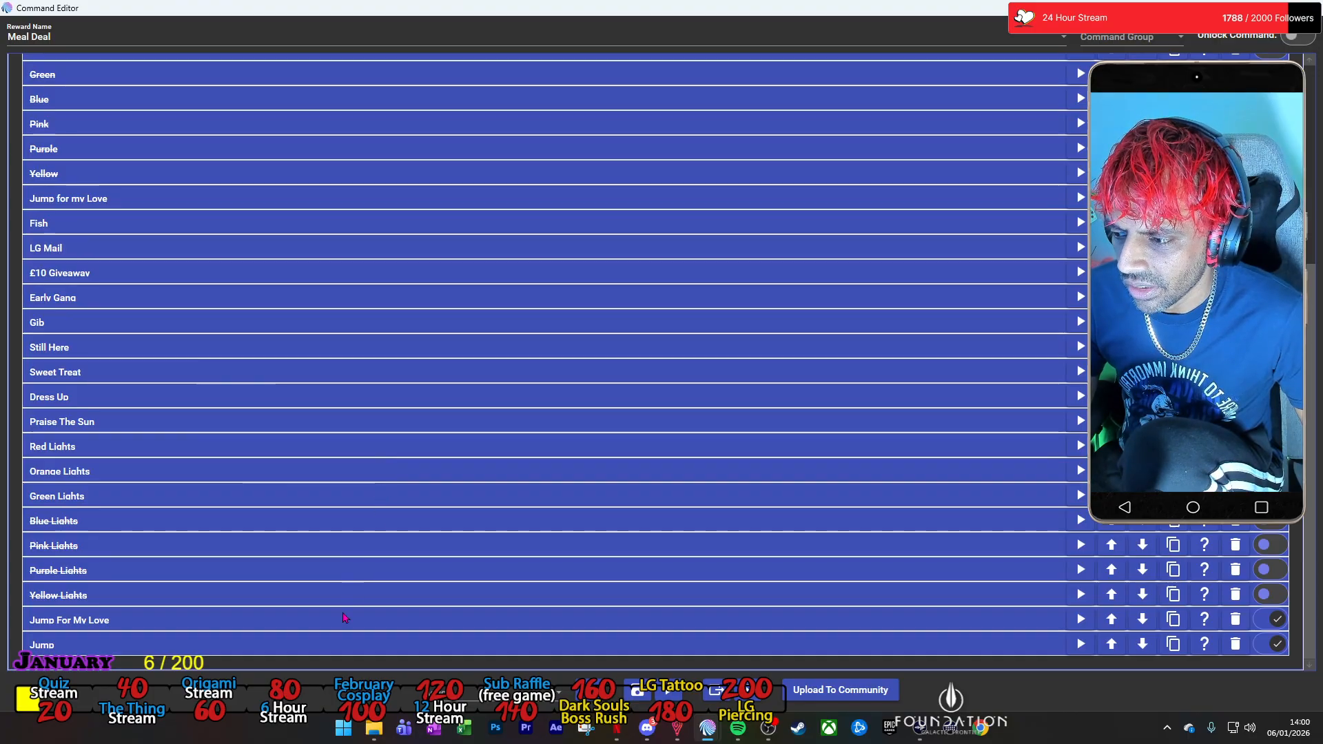
# Rename the remaining Jump group at the end of the list as Fish.
pyautogui.click(339, 652)
pyautogui.scroll(-1, 339, 652)
pyautogui.moveTo(90, 619); pyautogui.dragTo(4, 610)
pyautogui.write('Fish')
pyautogui.scroll(-3, 451, 588)
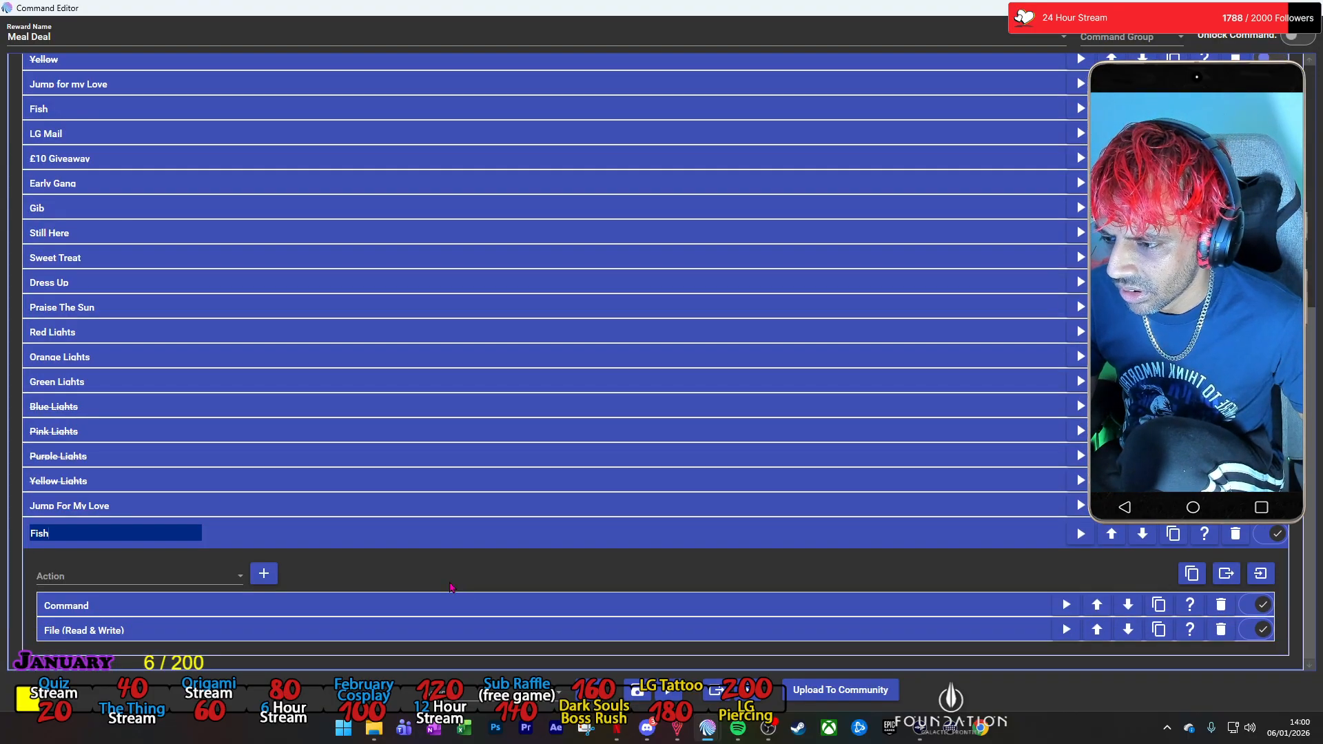
# Set the Fish group's Command action to run the Twitch Channel Points command Fish.
pyautogui.click(421, 615)
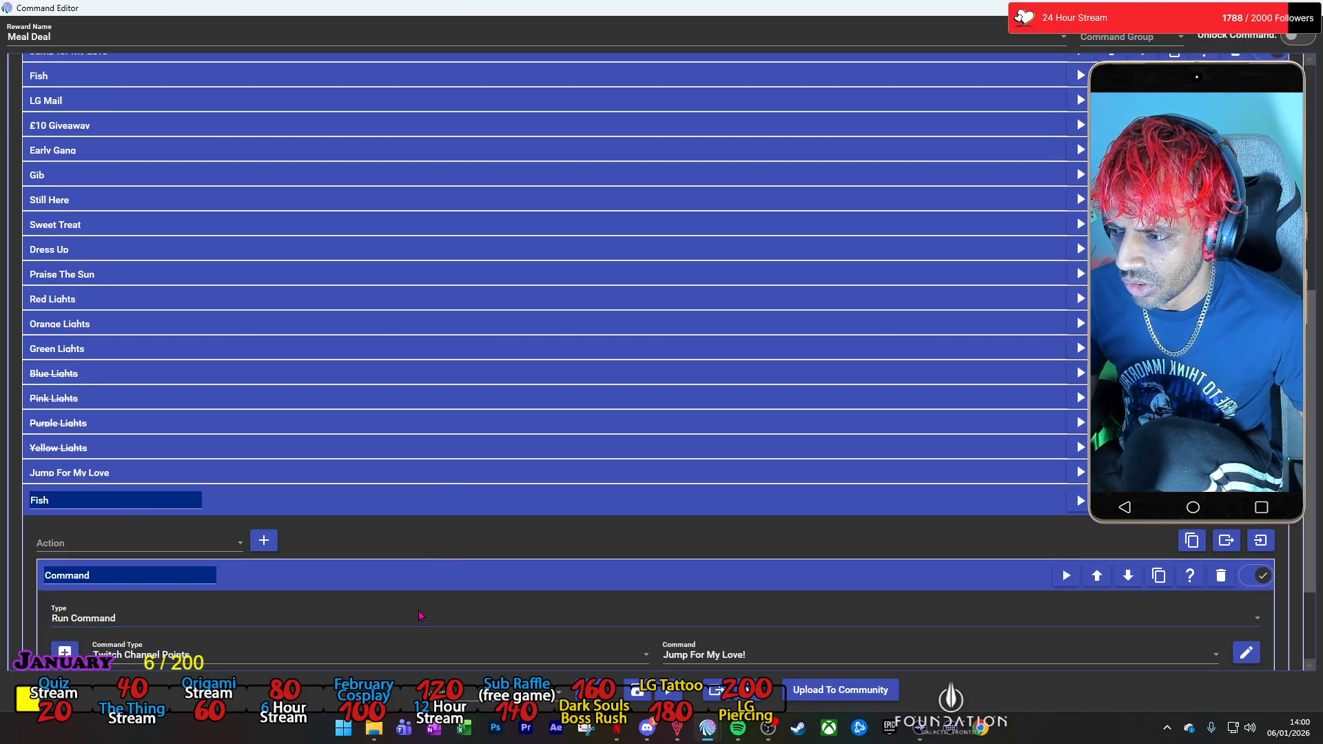
pyautogui.scroll(-5, 421, 615)
pyautogui.click(725, 522)
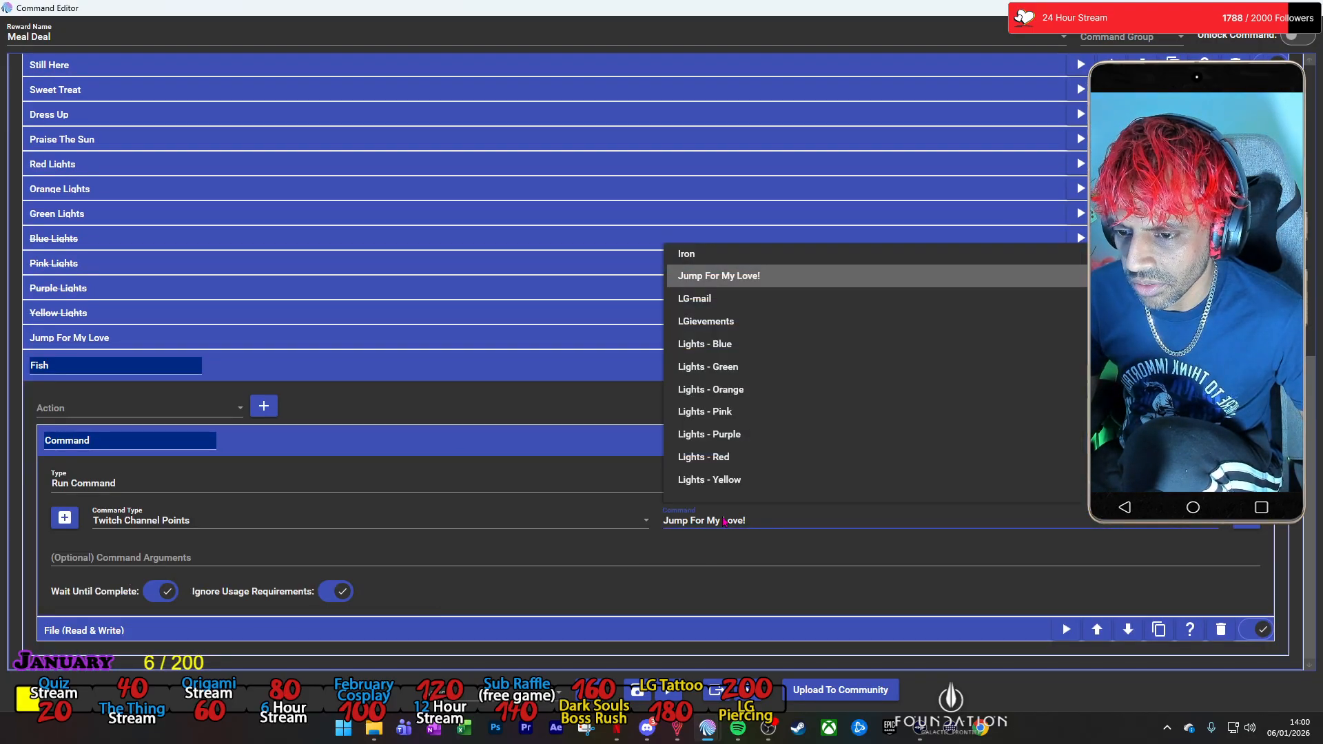
pyautogui.scroll(-3, 761, 463)
pyautogui.scroll(-3, 758, 448)
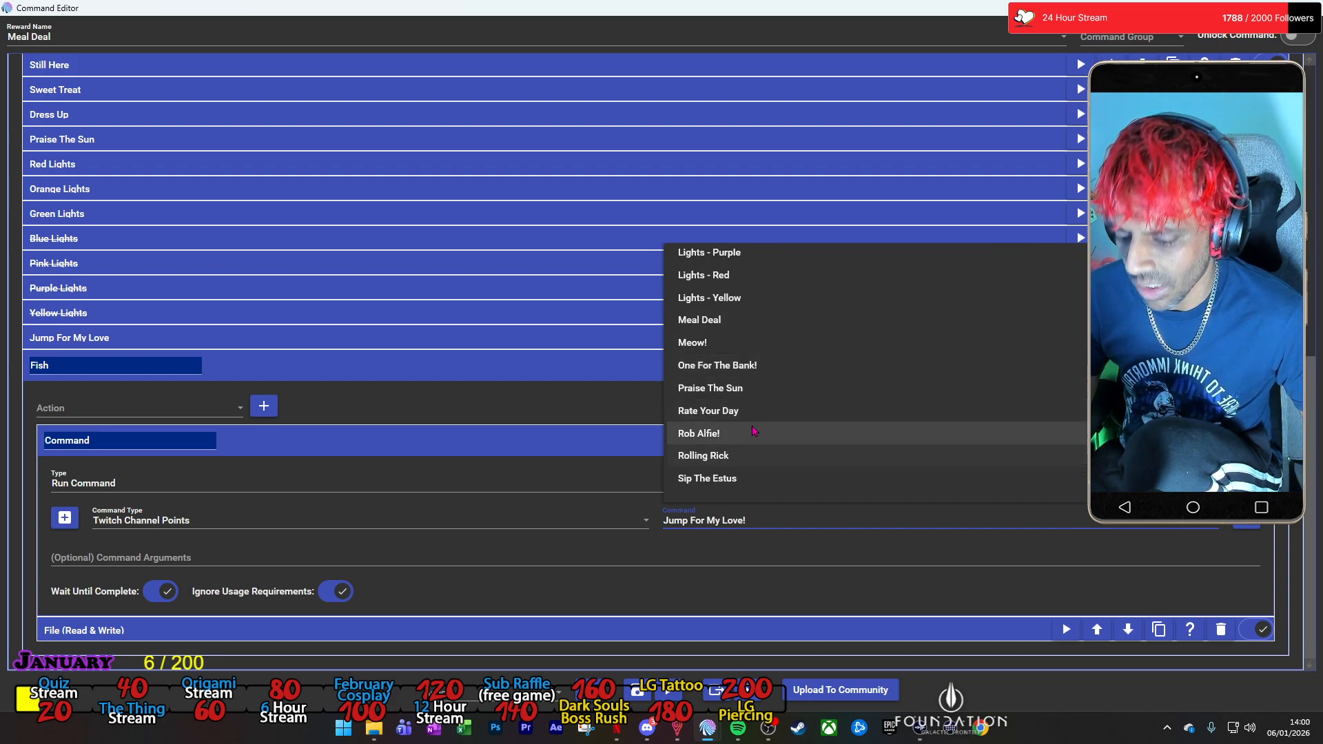
pyautogui.scroll(10, 754, 413)
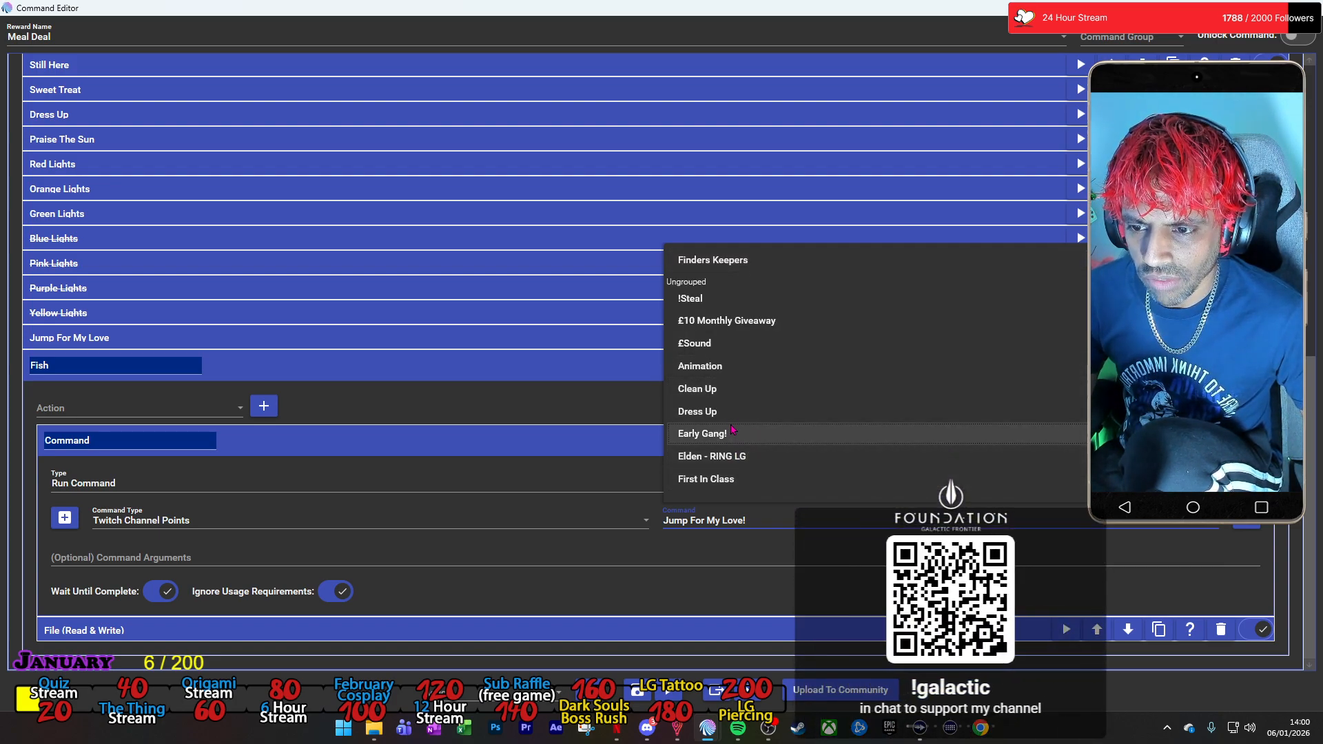
pyautogui.scroll(1, 733, 429)
pyautogui.scroll(-3, 733, 428)
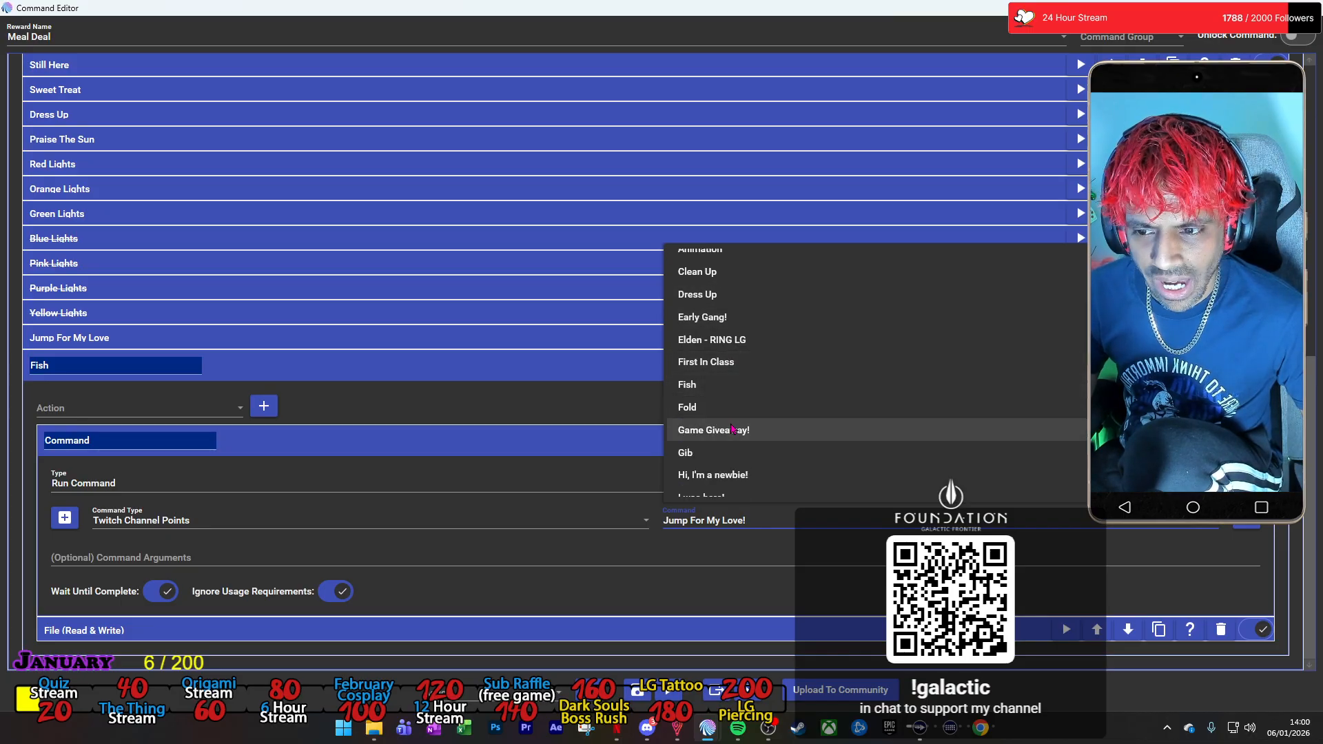
pyautogui.click(733, 387)
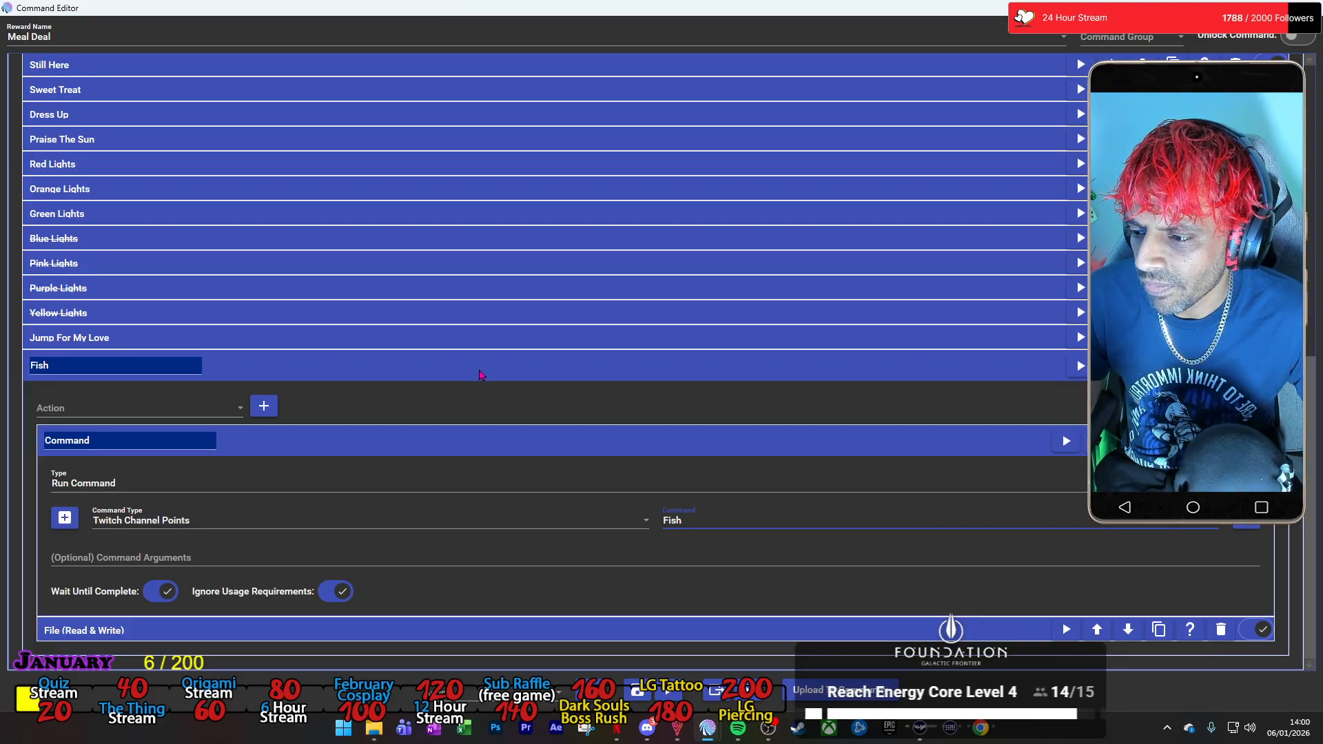
# Change the text to save of the Fish group's File action to -Fish-, and collapse its actions and the group.
pyautogui.click(491, 632)
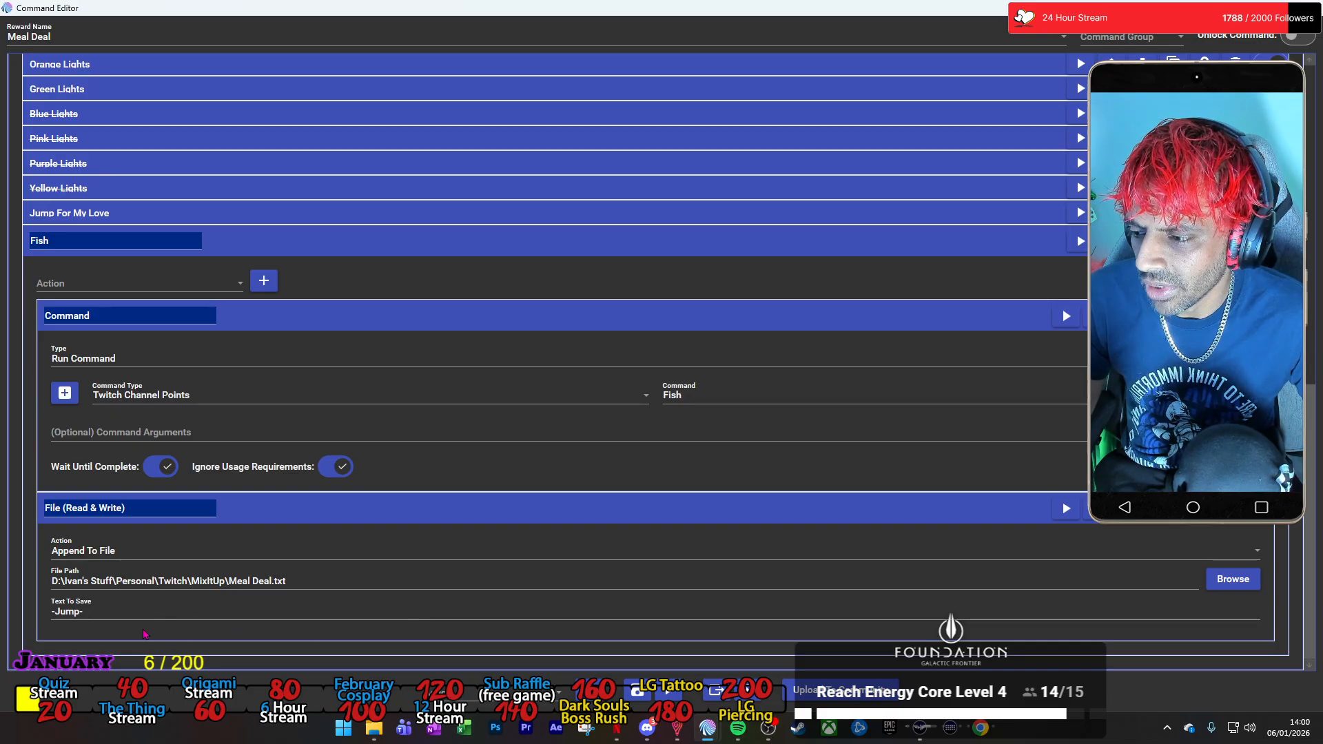
pyautogui.doubleClick(63, 611)
pyautogui.write('Fish-')
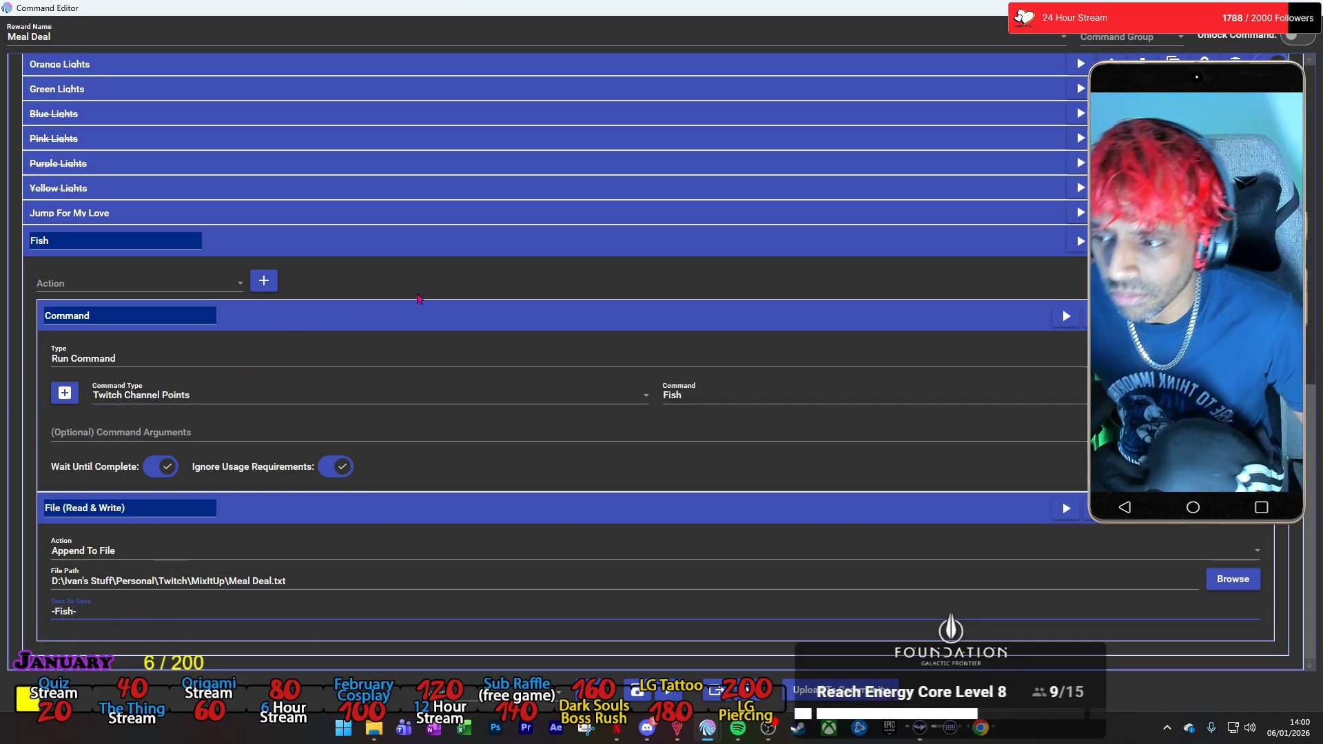
pyautogui.click(431, 506)
pyautogui.click(415, 439)
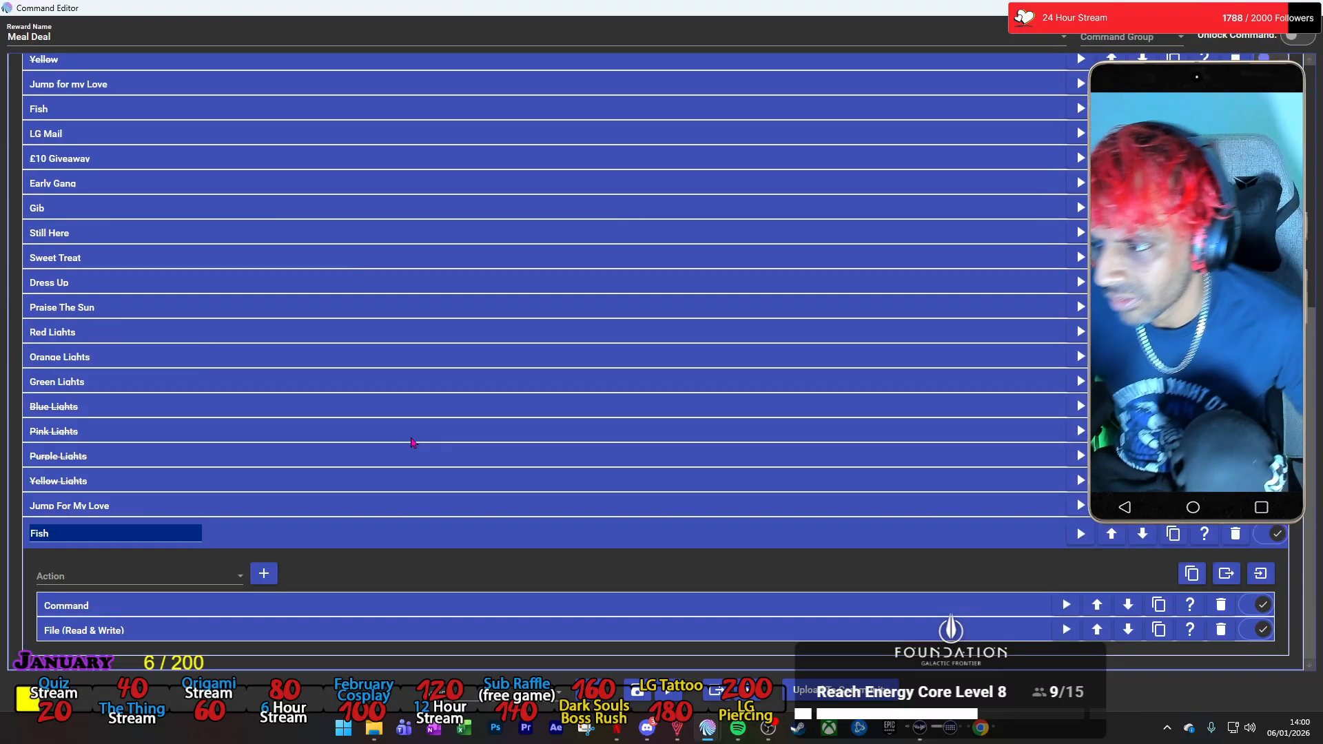
pyautogui.click(383, 535)
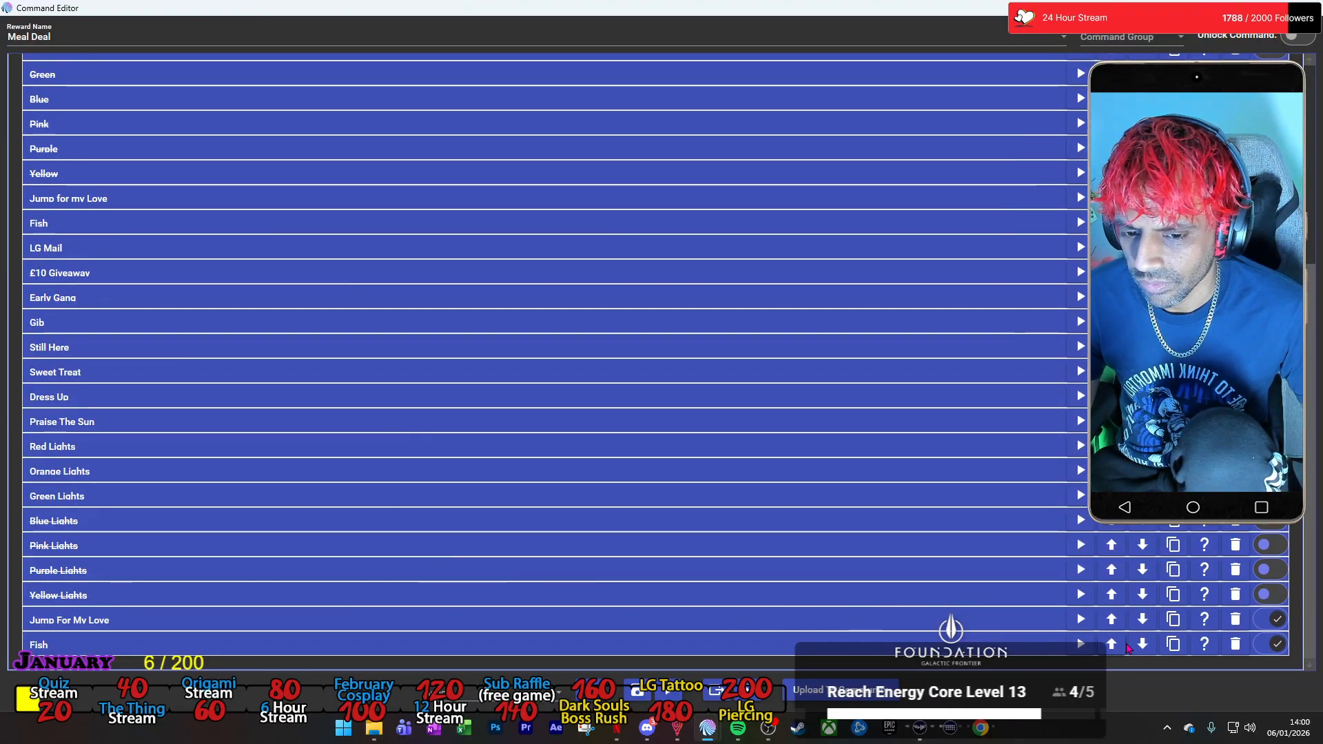
# Duplicate the new Fish group and rename the copy as LG Mail.
pyautogui.click(1173, 644)
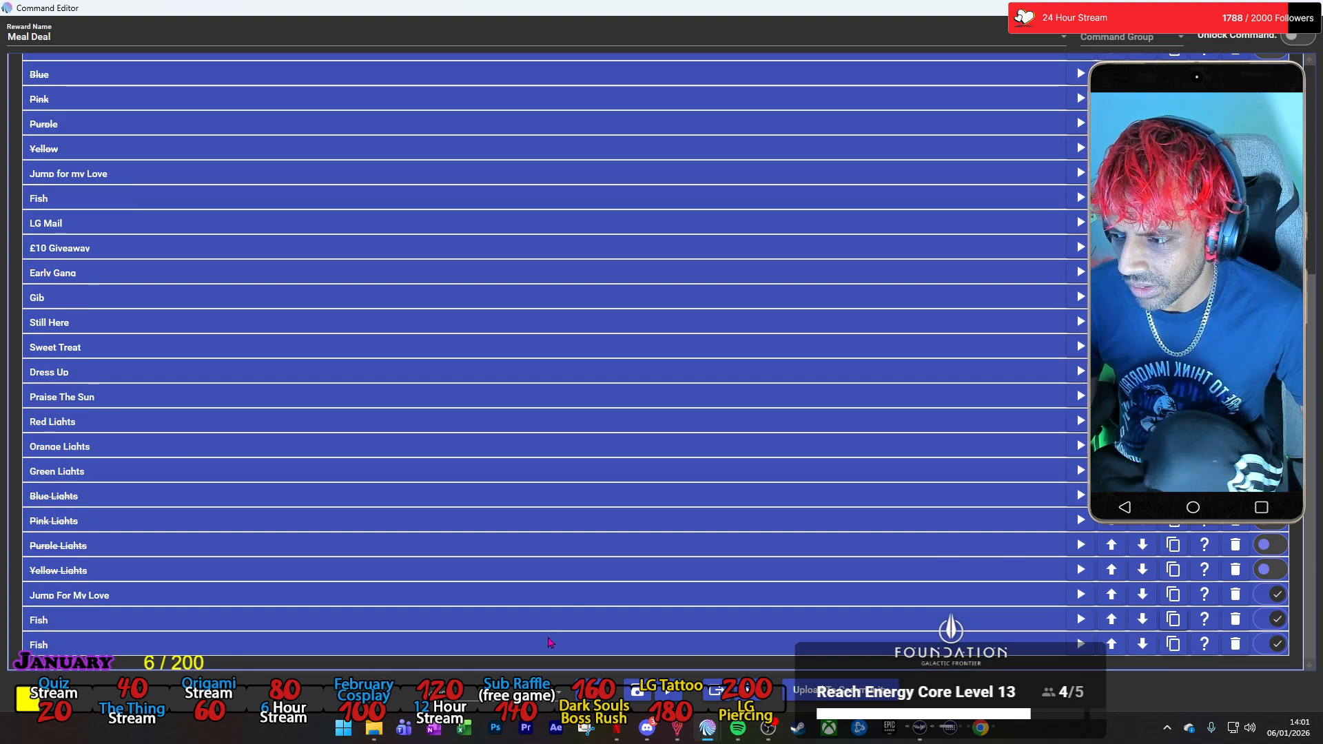
pyautogui.click(550, 643)
pyautogui.write('LG Mail')
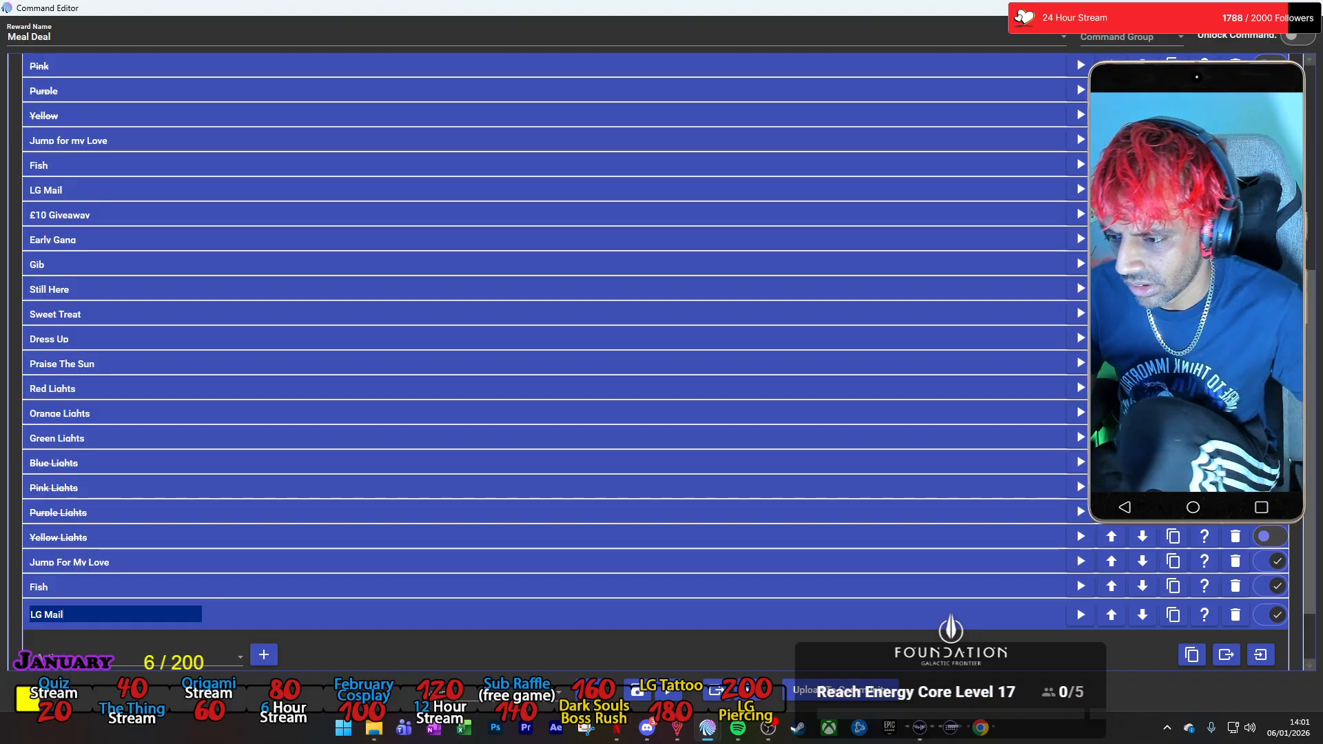
# Set the new LG Mail group's Command action to run the Twitch Channel Points command LG-mail.
pyautogui.scroll(-1, 581, 584)
pyautogui.click(877, 606)
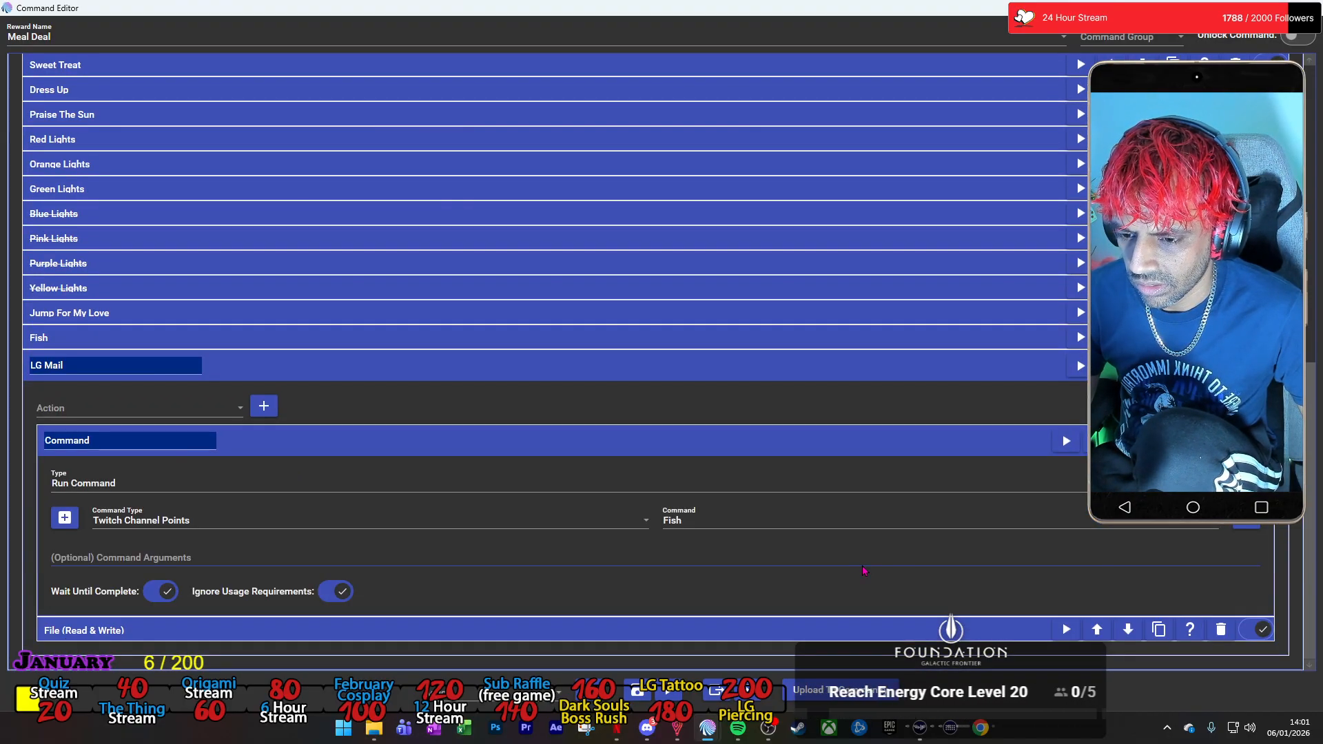
pyautogui.click(782, 522)
pyautogui.scroll(-3, 831, 380)
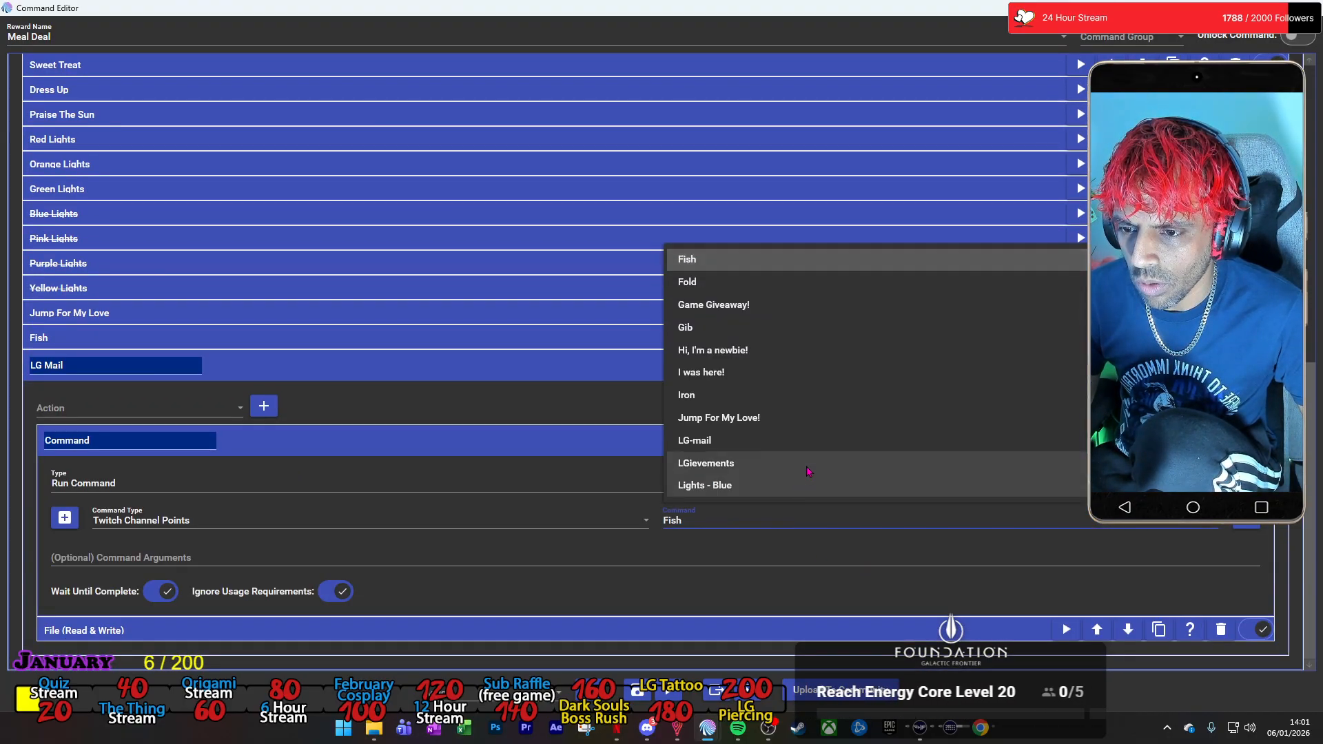
pyautogui.click(830, 379)
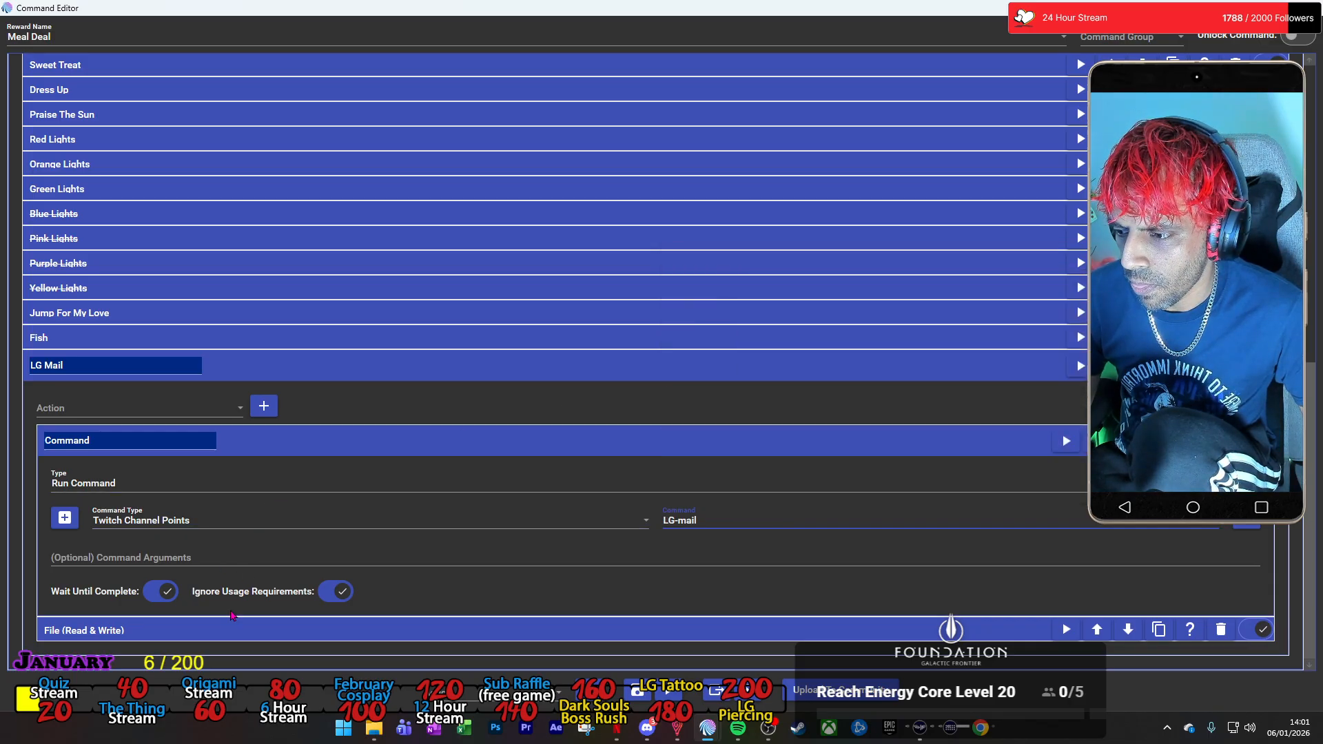
# Change the text to save of the LG Mail group's File action to -LG Mail-, and collapse the group.
pyautogui.click(144, 630)
pyautogui.scroll(-1, 144, 629)
pyautogui.click(62, 610)
pyautogui.write('LG Mail')
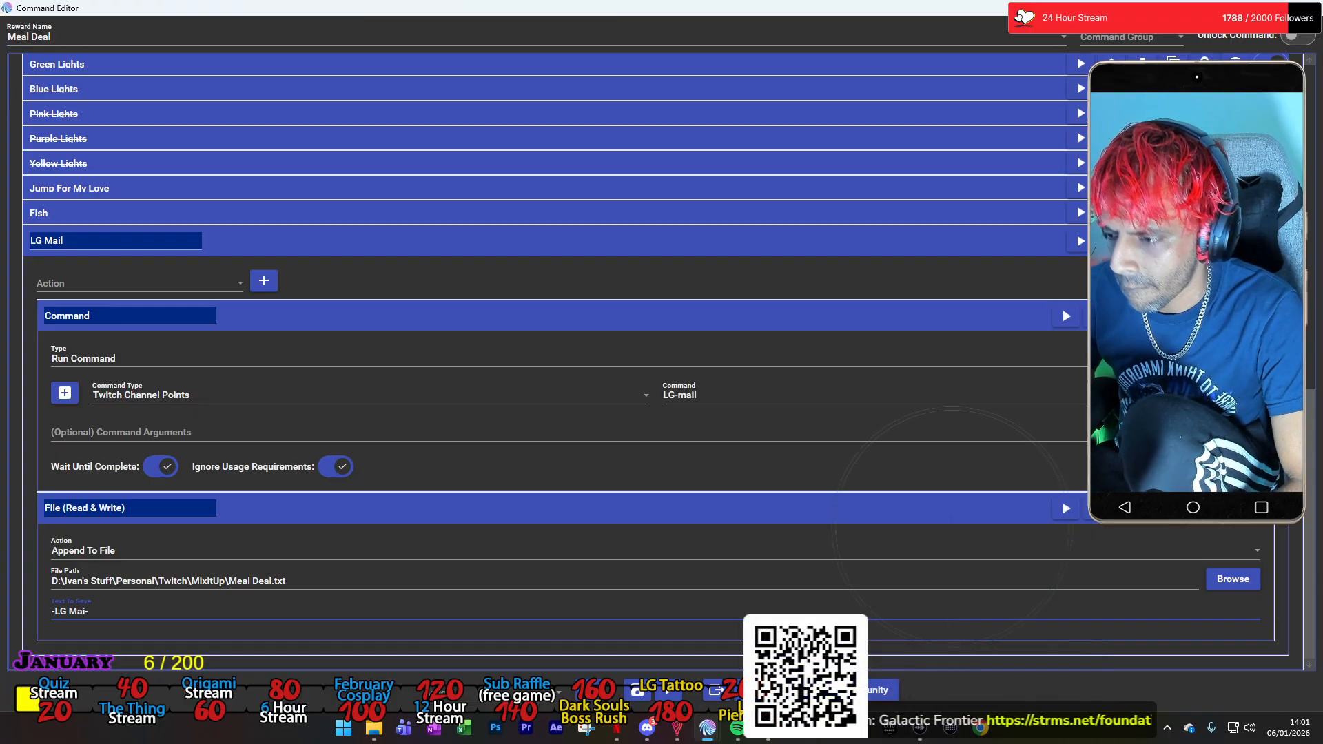
pyautogui.click(525, 243)
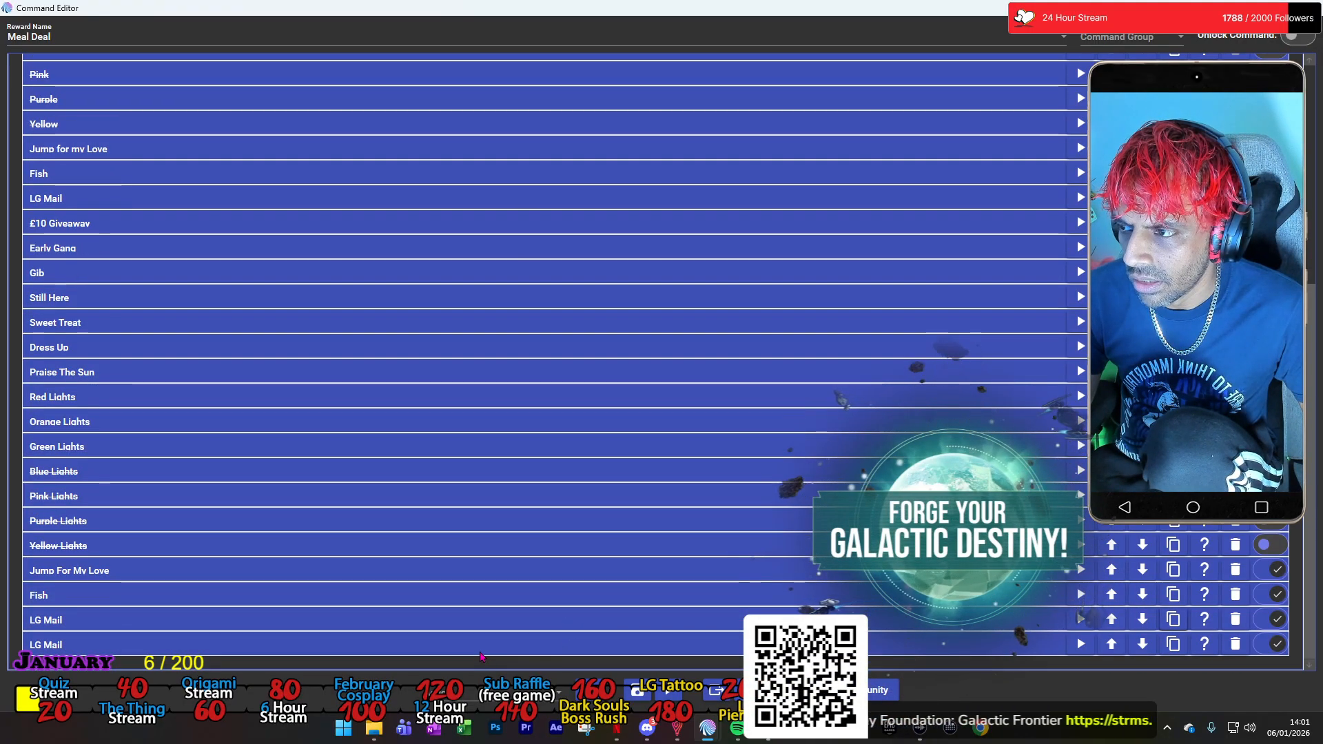
# Rename the duplicated LG Mail group at the end of the list as £10.
pyautogui.scroll(-1, 331, 634)
pyautogui.click(171, 614)
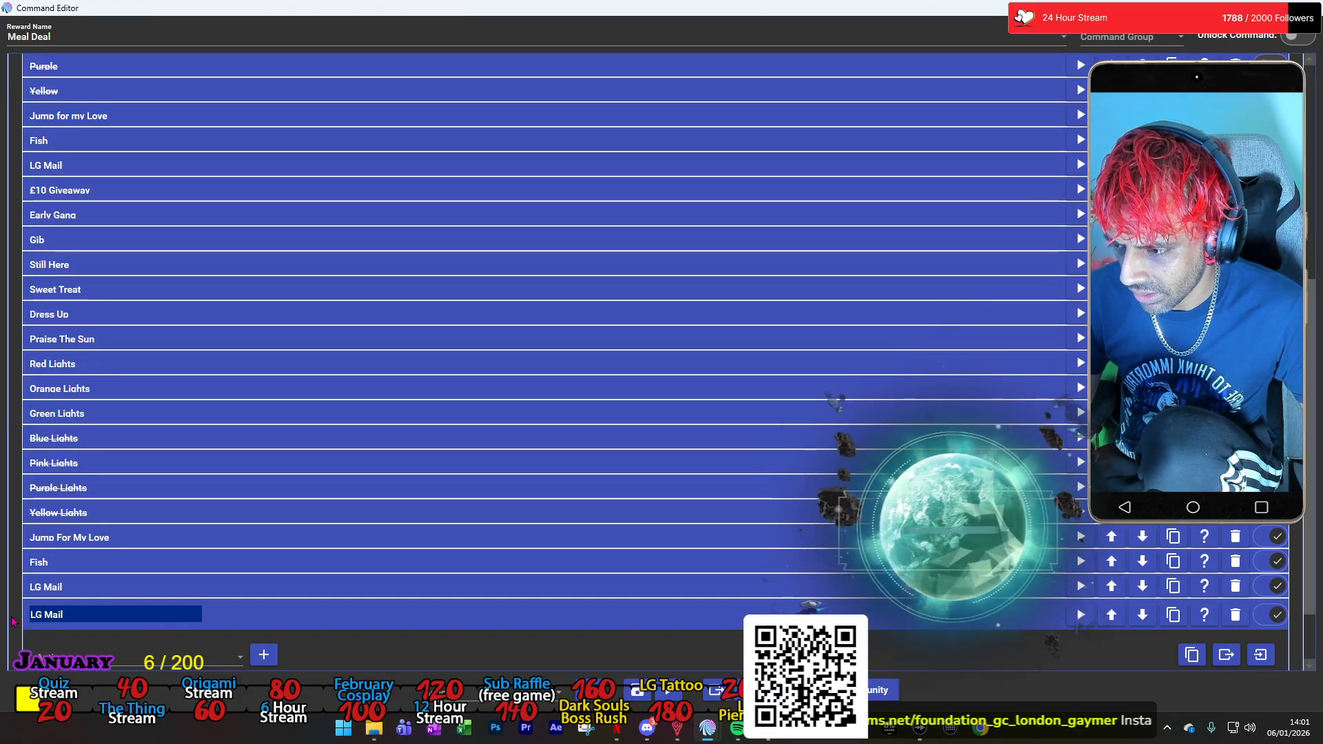
pyautogui.hotkey('ctrl', 'a')
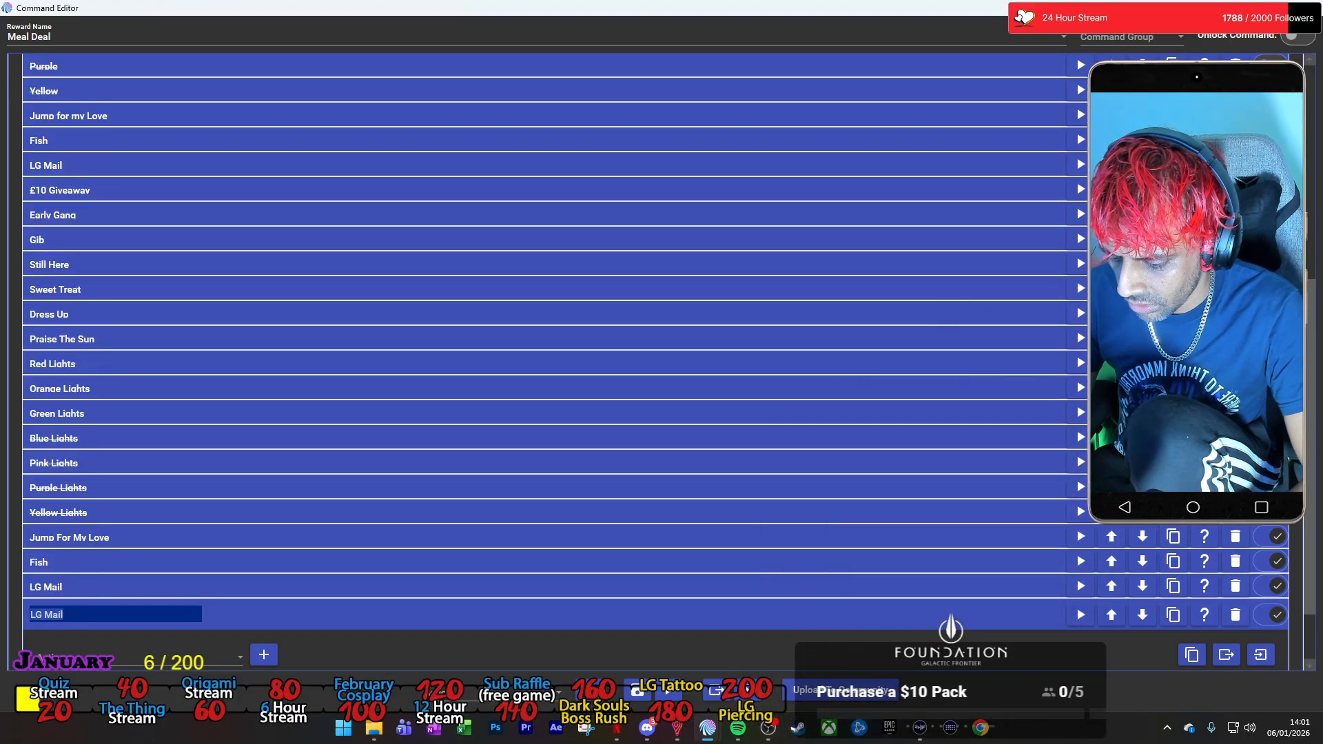
pyautogui.write('£10')
pyautogui.scroll(-3, 322, 540)
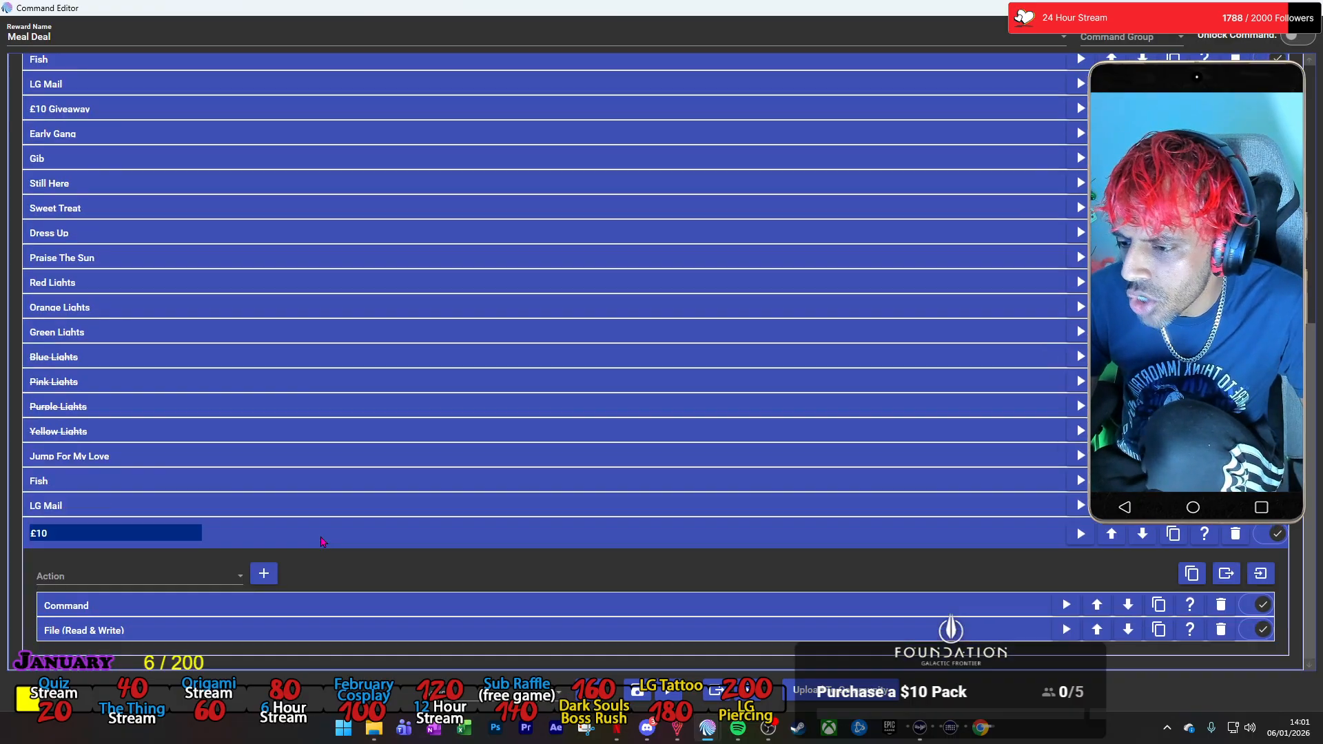
# Set the £10 group's Command action to run the Twitch Channel Points command £10 Monthly Giveaway.
pyautogui.click(441, 601)
pyautogui.scroll(-4, 441, 601)
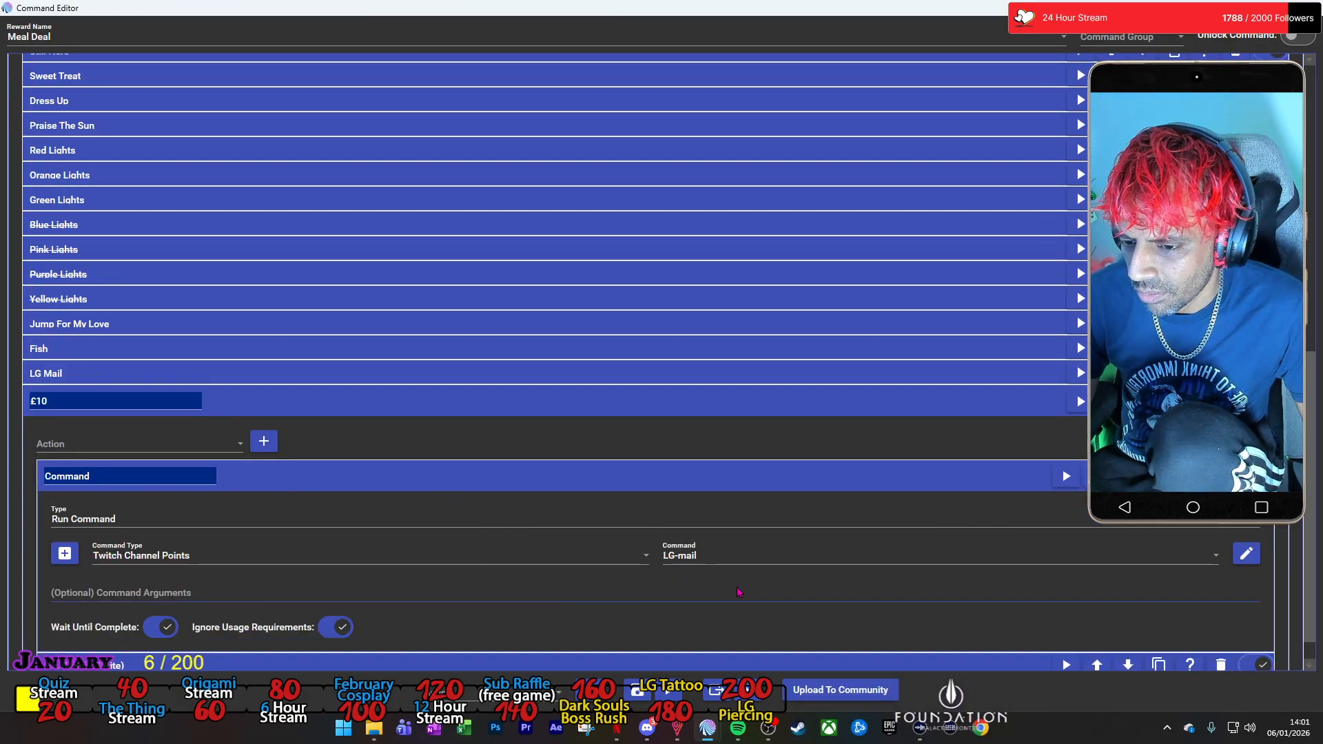
pyautogui.click(743, 555)
pyautogui.scroll(10, 762, 376)
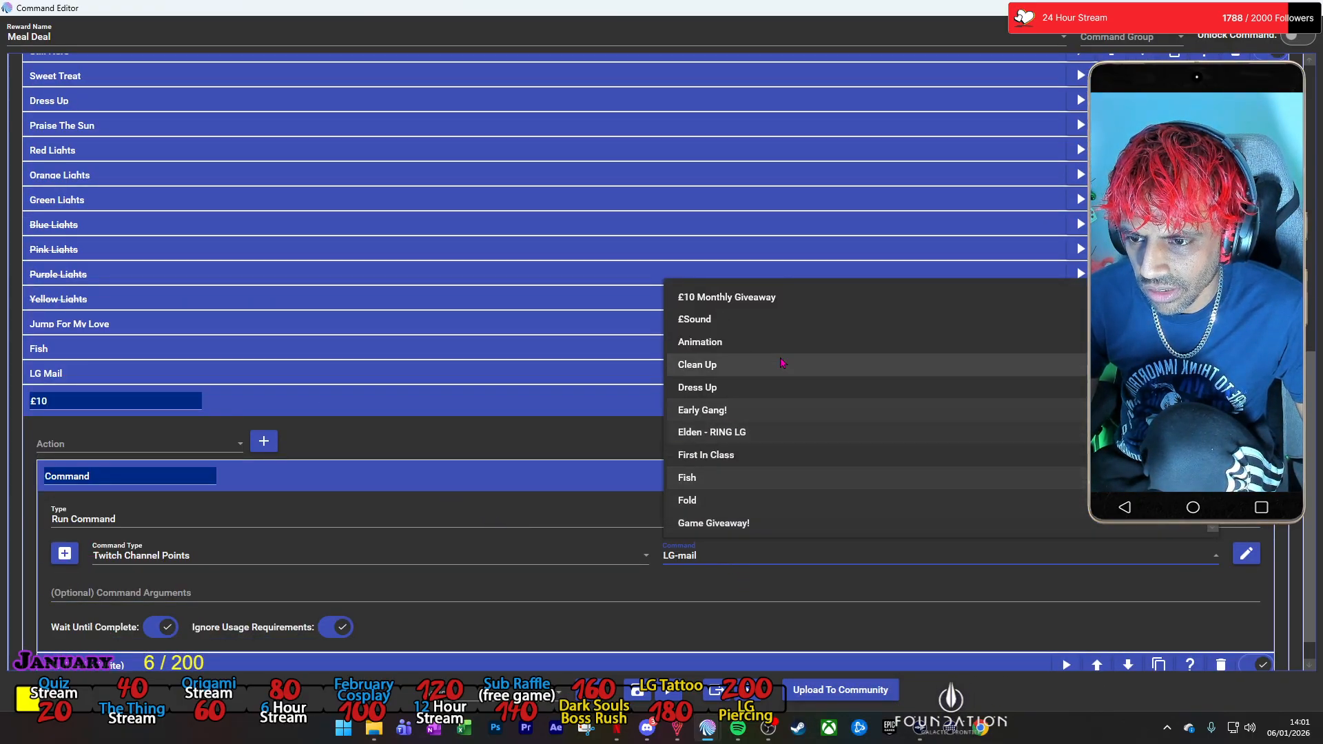
pyautogui.click(770, 378)
# Change the text to save of the £10 group's File action to -£10 Giveaway-, and collapse the group.
pyautogui.scroll(-1, 235, 609)
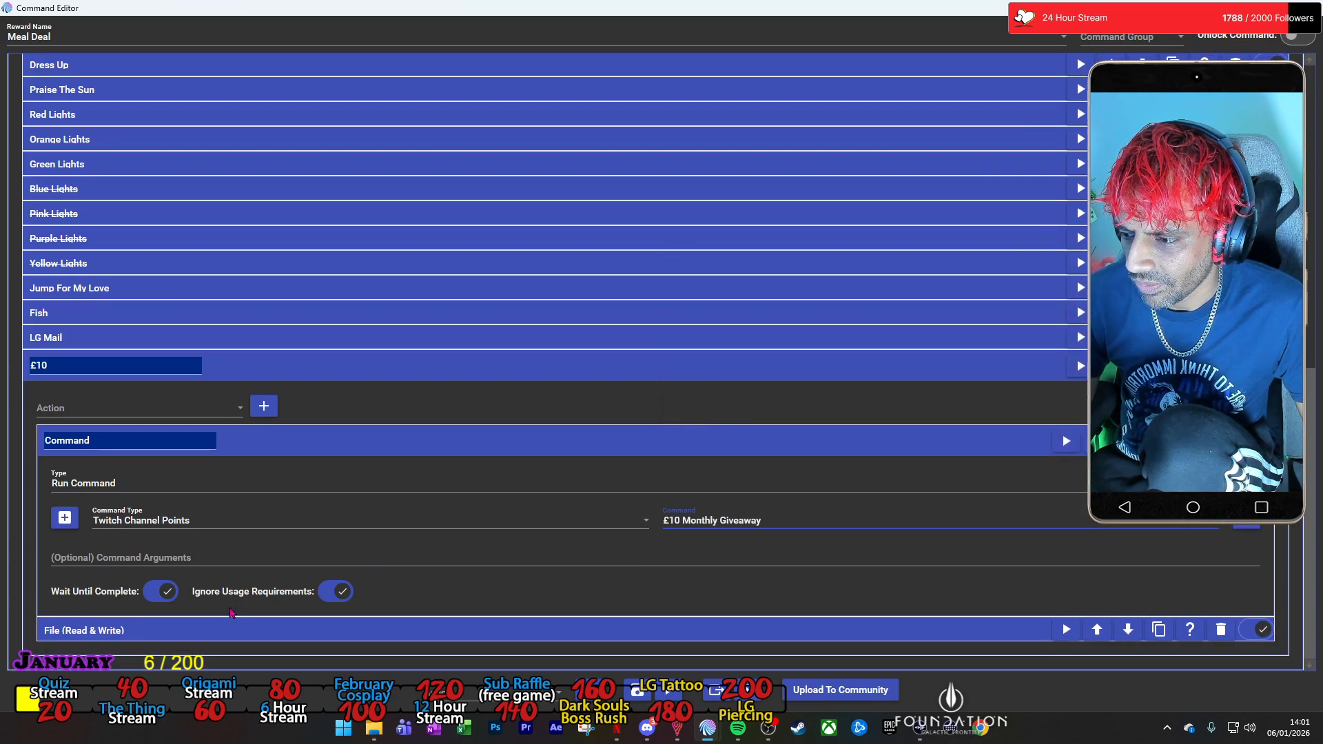
pyautogui.click(229, 630)
pyautogui.scroll(-4, 230, 631)
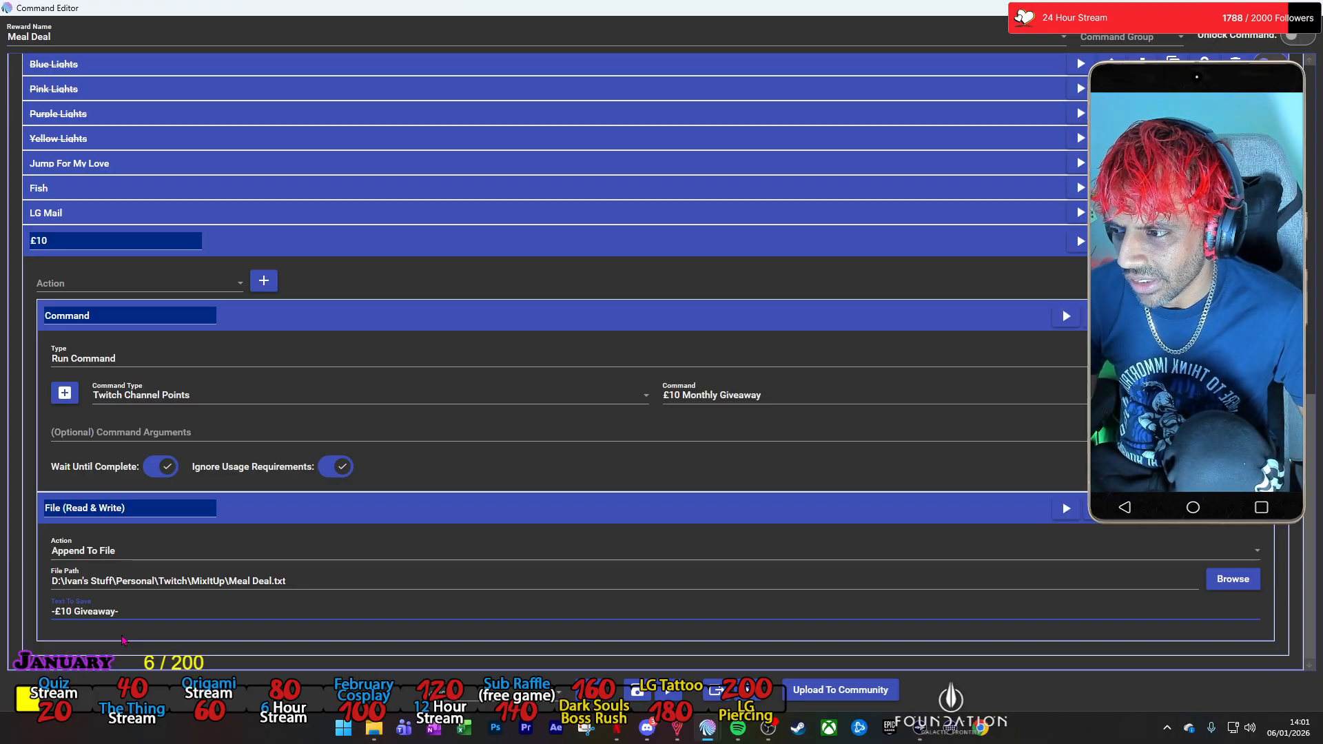
pyautogui.click(569, 250)
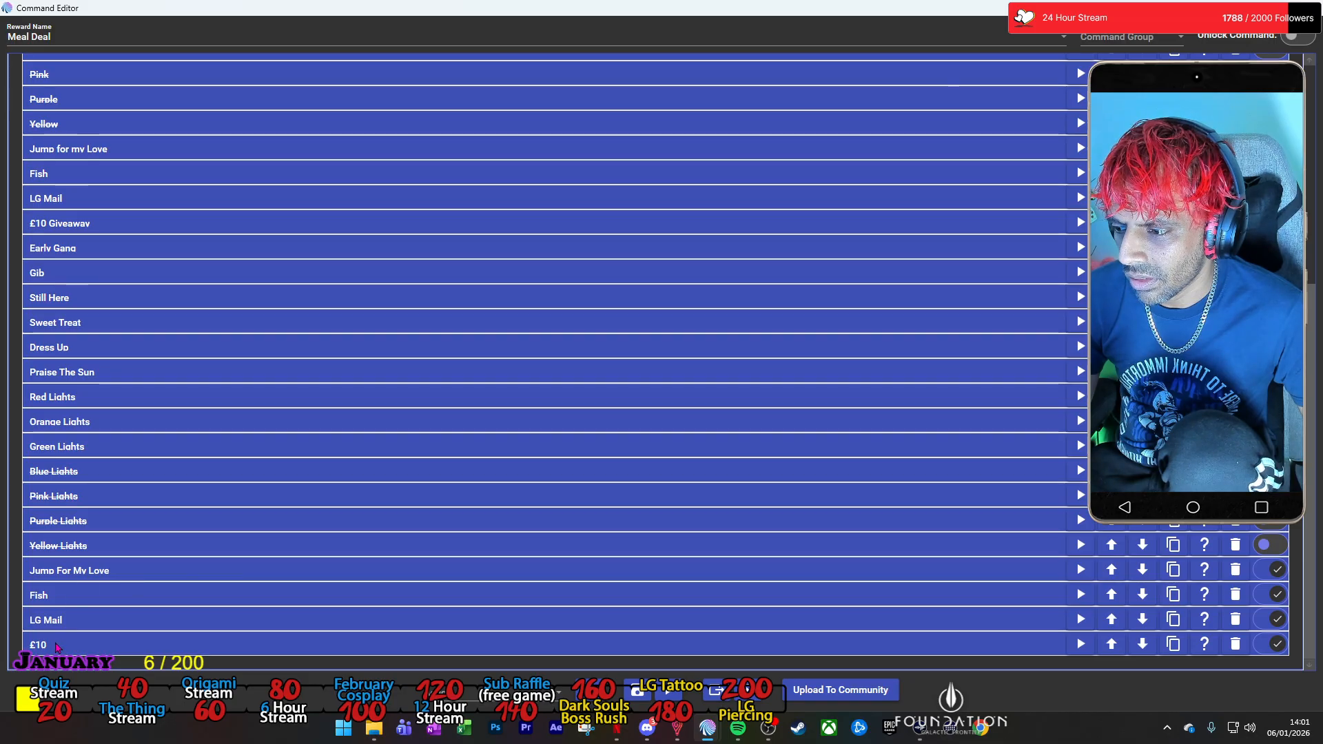
# Rename the £10 group at the end of the list as £10 Giveaway and collapse it.
pyautogui.click(56, 647)
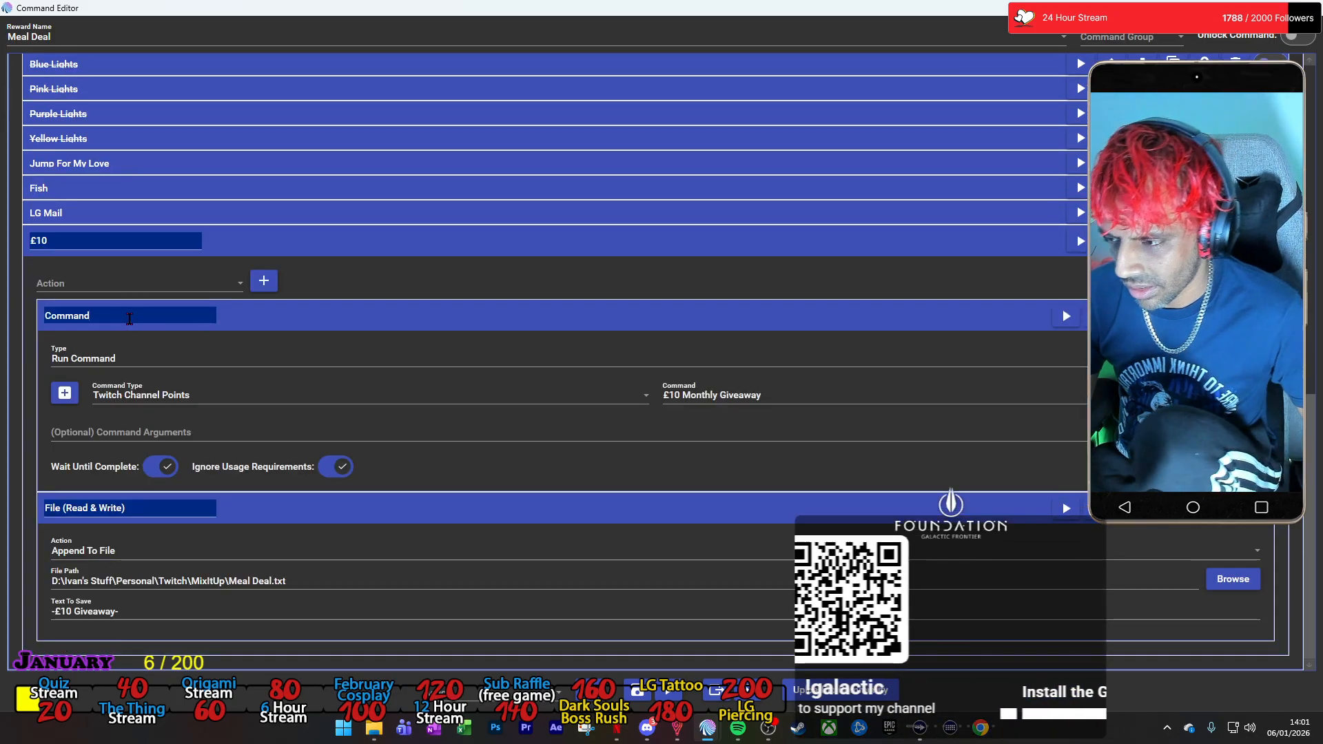
pyautogui.write('eaway')
pyautogui.click(268, 240)
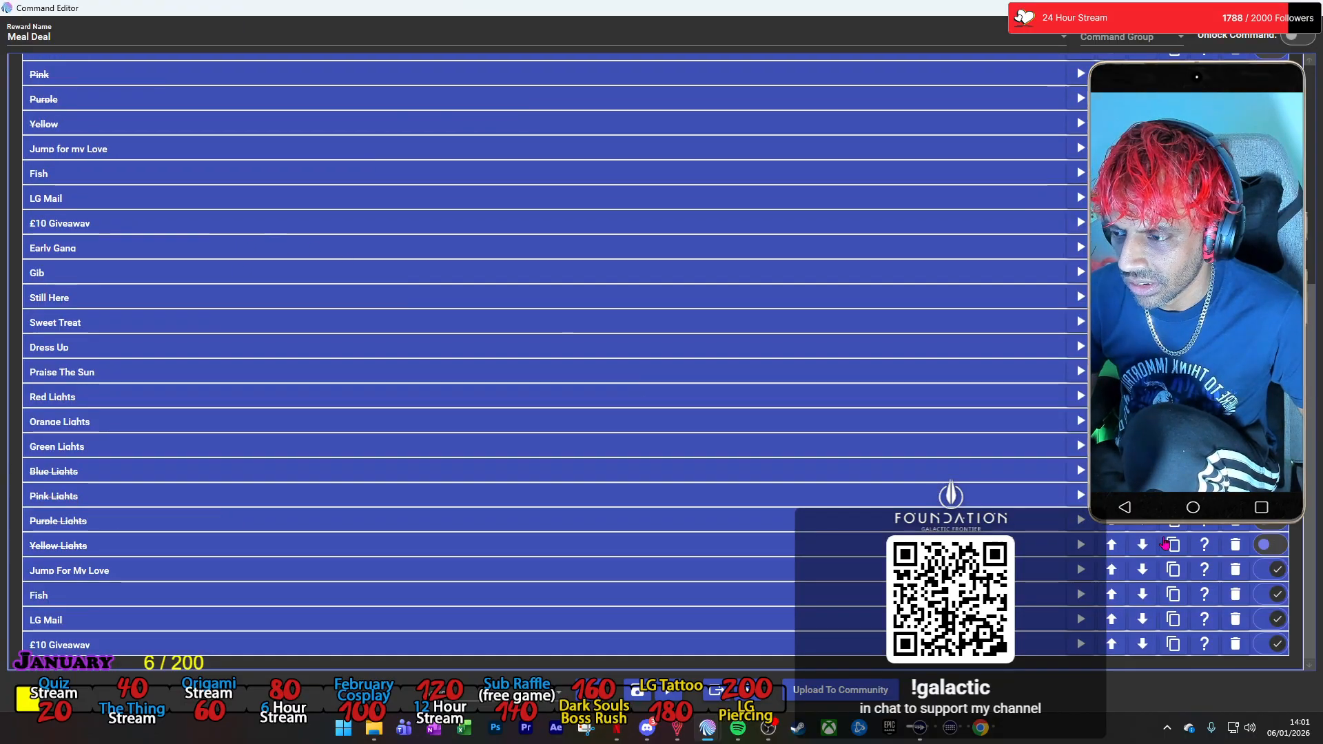
# Disable the old Jump for my Love, Fish, LG Mail and £10 Giveaway options in the random list.
pyautogui.scroll(3, 269, 239)
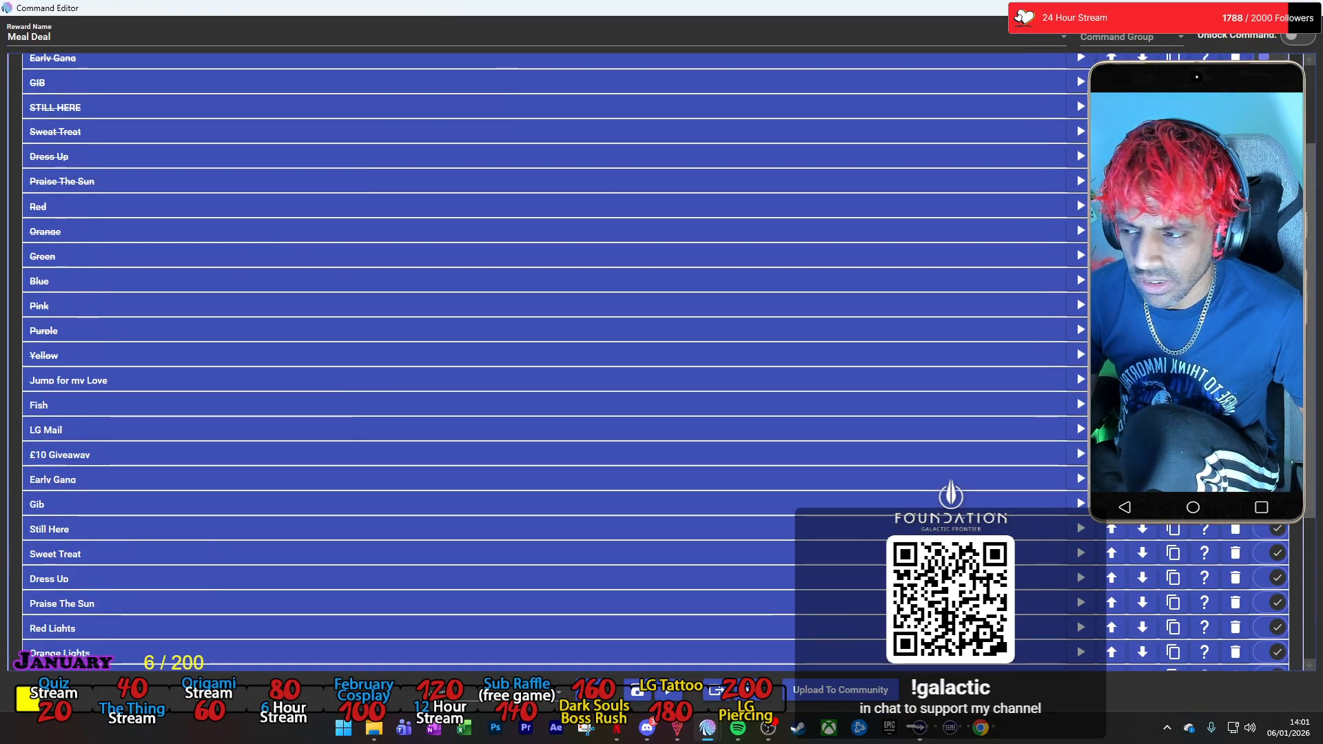
pyautogui.click(1270, 404)
pyautogui.click(1270, 429)
pyautogui.click(1270, 454)
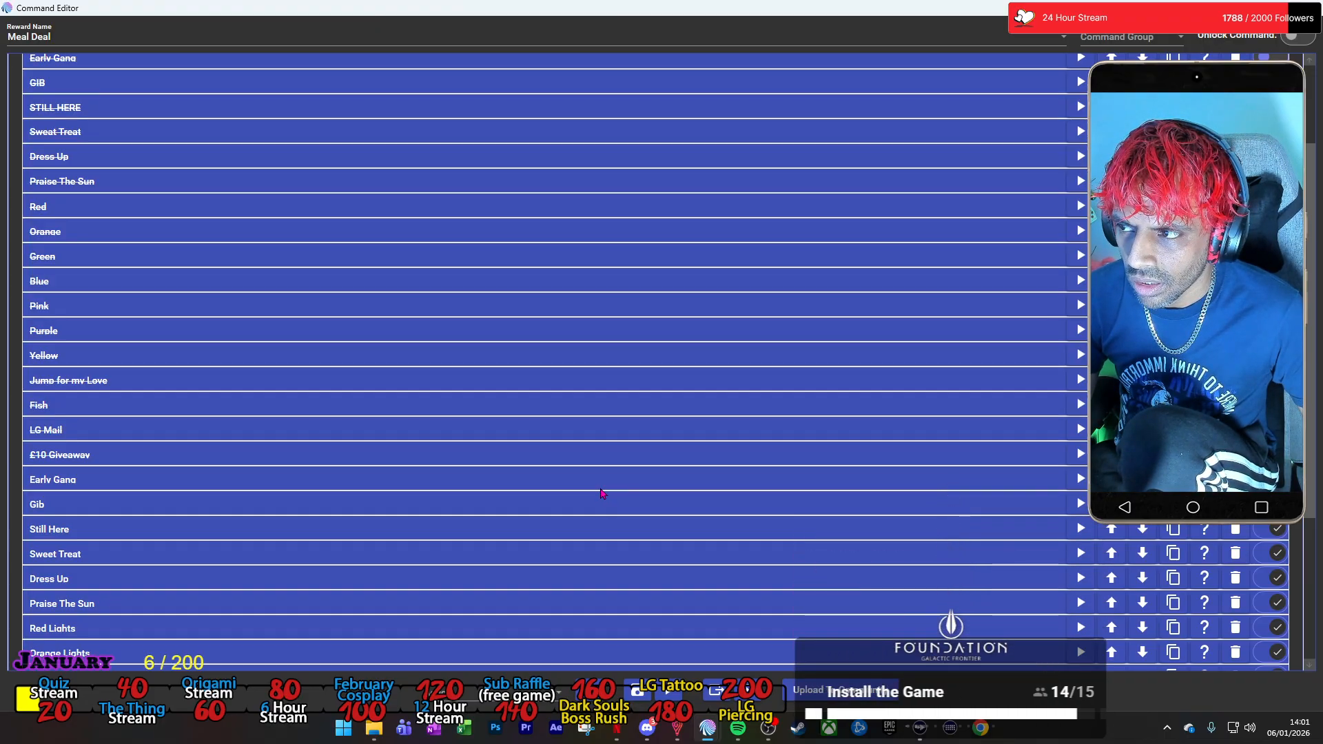
# Check the new Sweet Treat group's Command action, collapse the group, and save the Meal Deal command.
pyautogui.scroll(2, 600, 493)
pyautogui.scroll(-3, 600, 493)
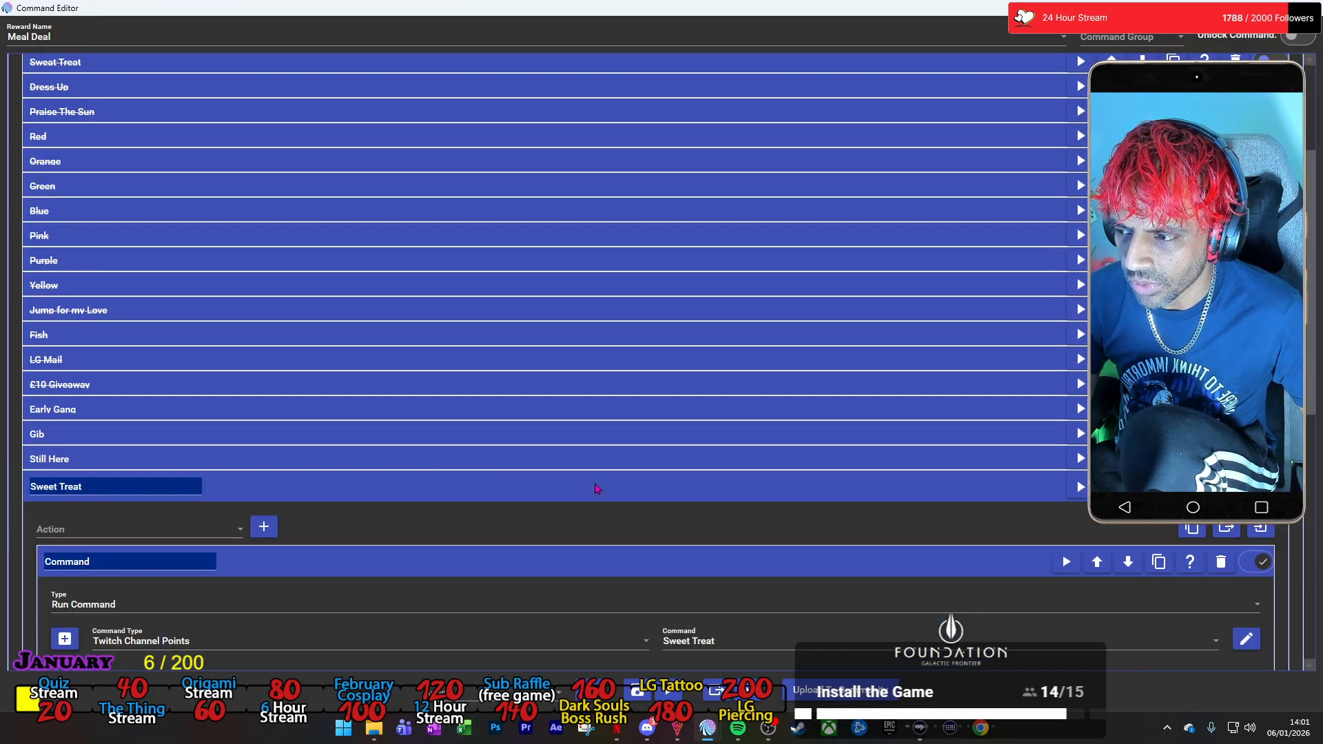
pyautogui.click(597, 489)
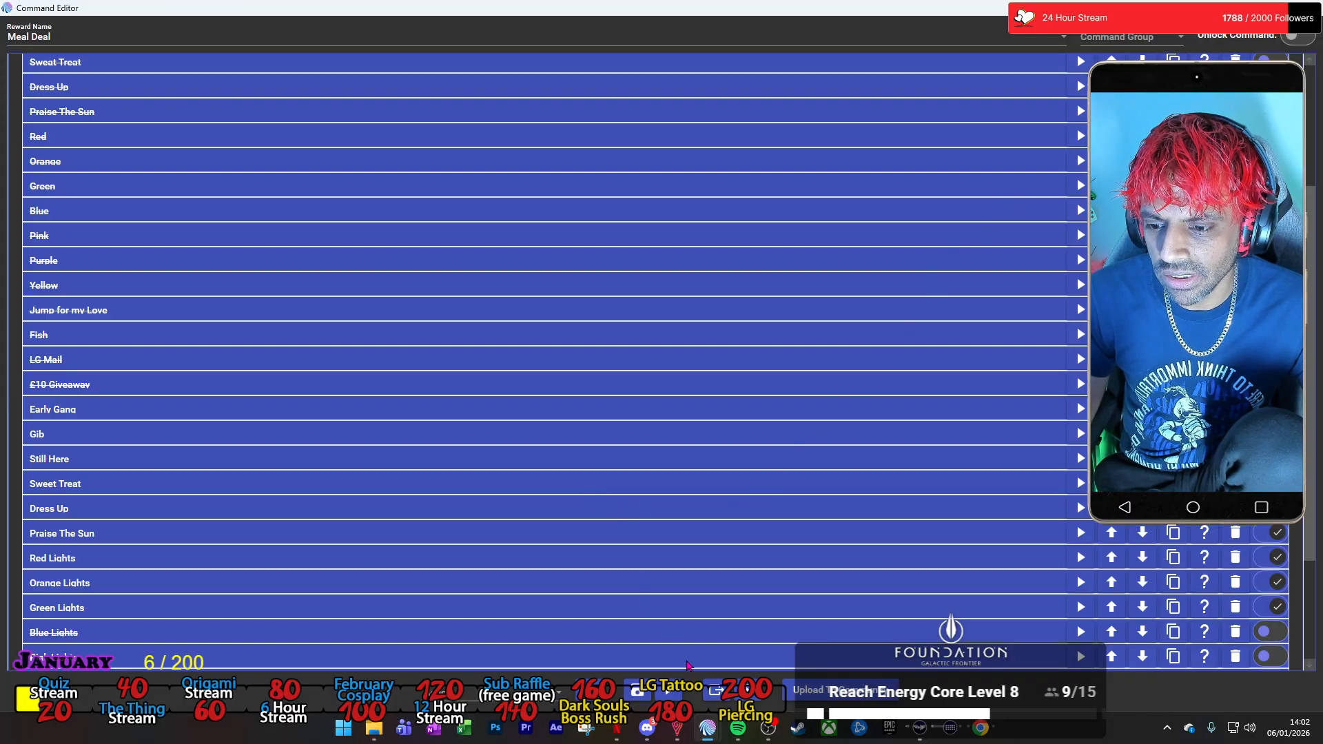
pyautogui.click(637, 696)
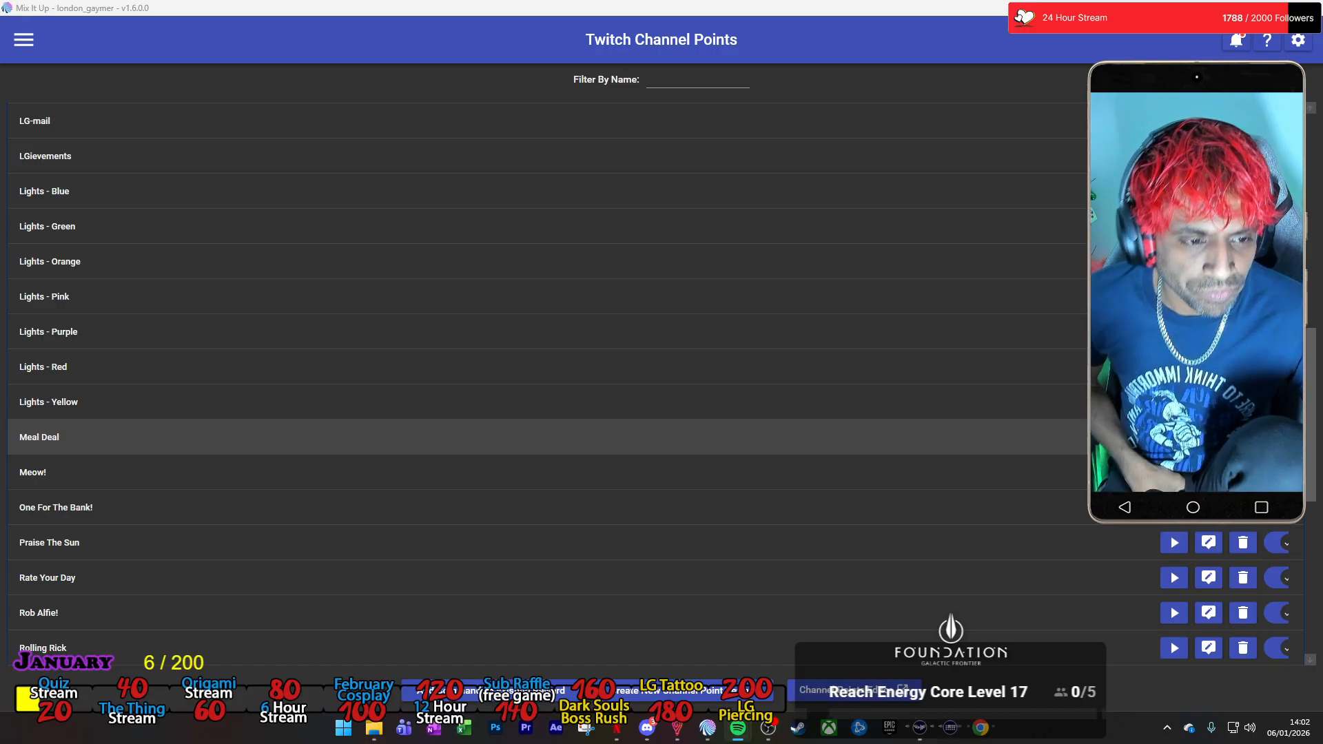
# Test the Meal Deal command with the default test values, and check the entries written to Meal Deal.txt.
pyautogui.click(1174, 437)
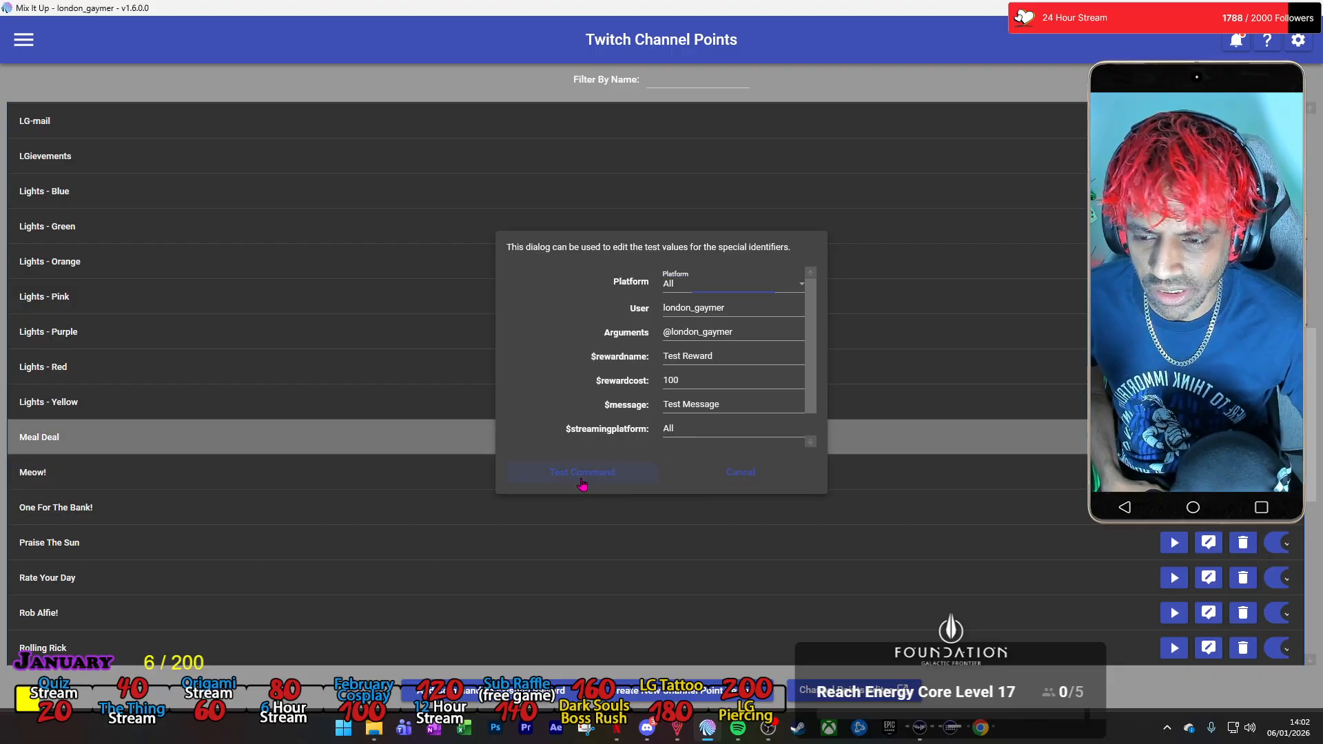
pyautogui.click(582, 475)
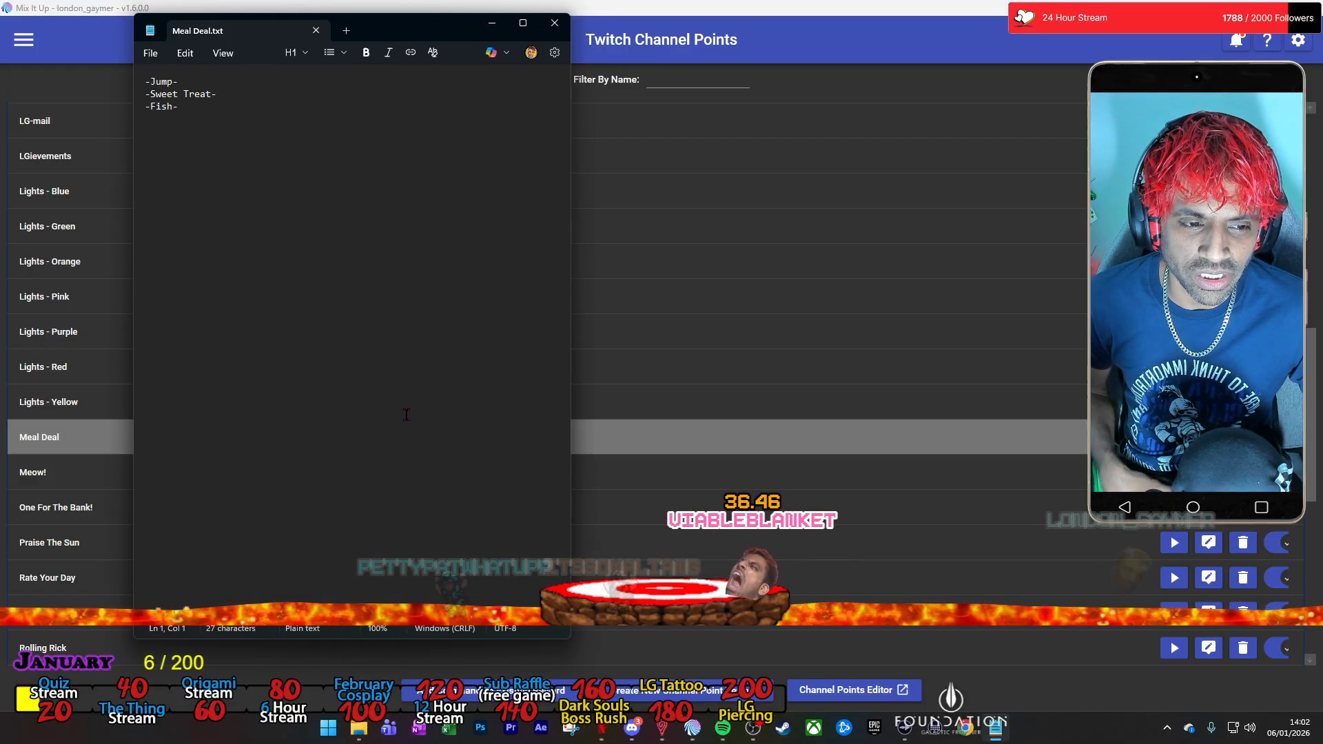
pyautogui.moveTo(396, 17); pyautogui.dragTo(662, 244)
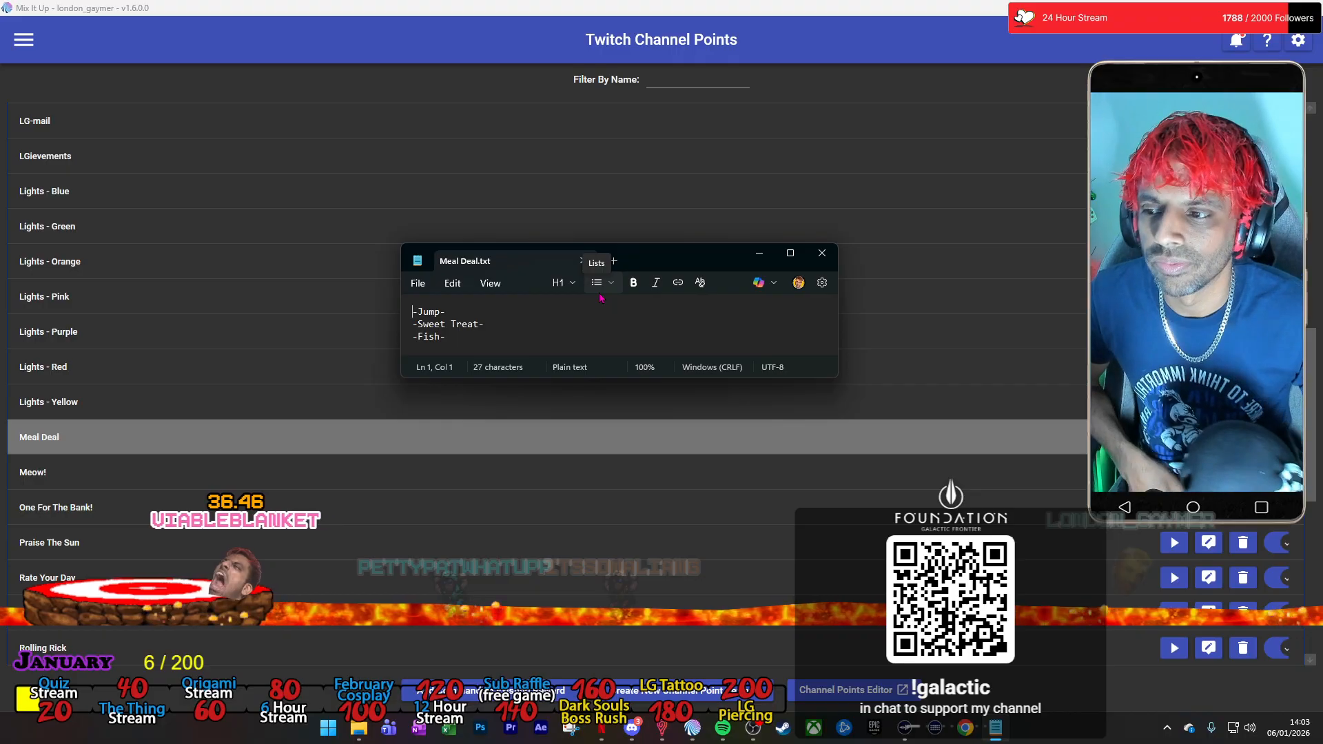
pyautogui.click(822, 255)
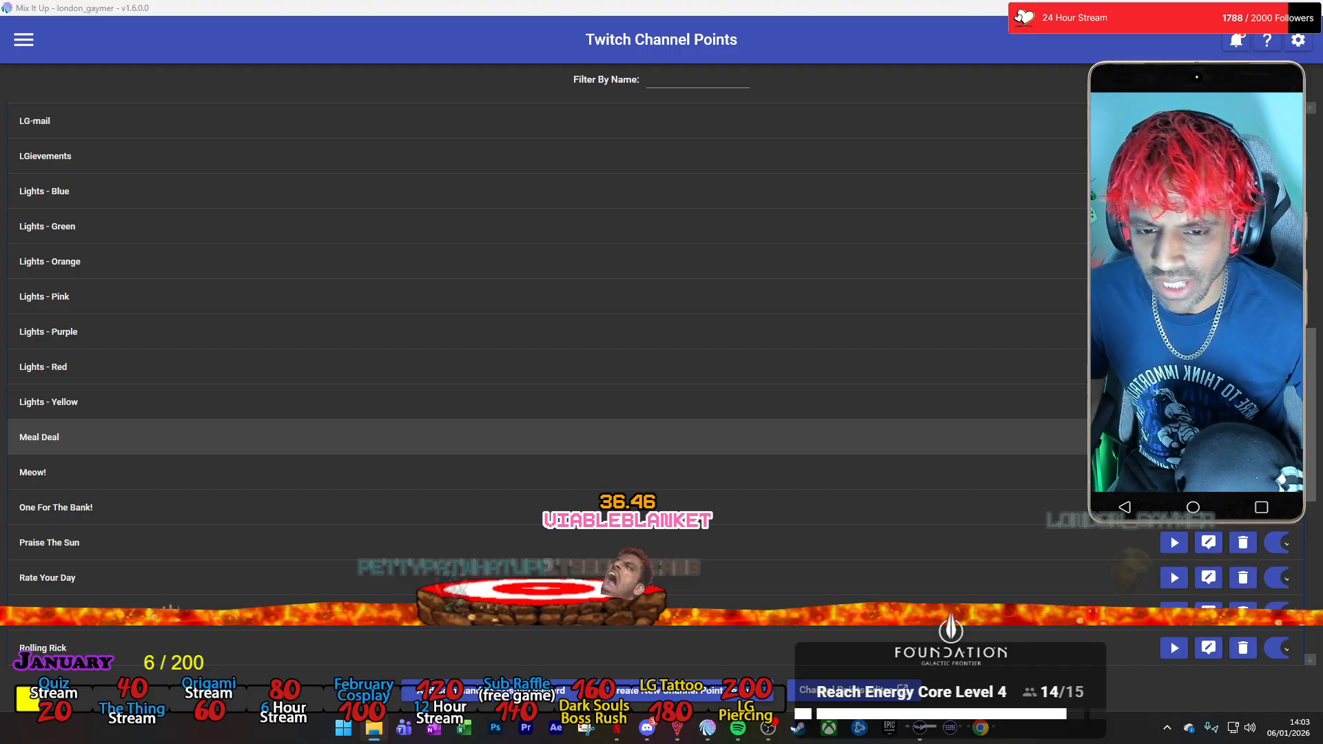
# Open the Meal Deal command for editing in a maximized window and review the options inside Random 3.
pyautogui.click(1208, 437)
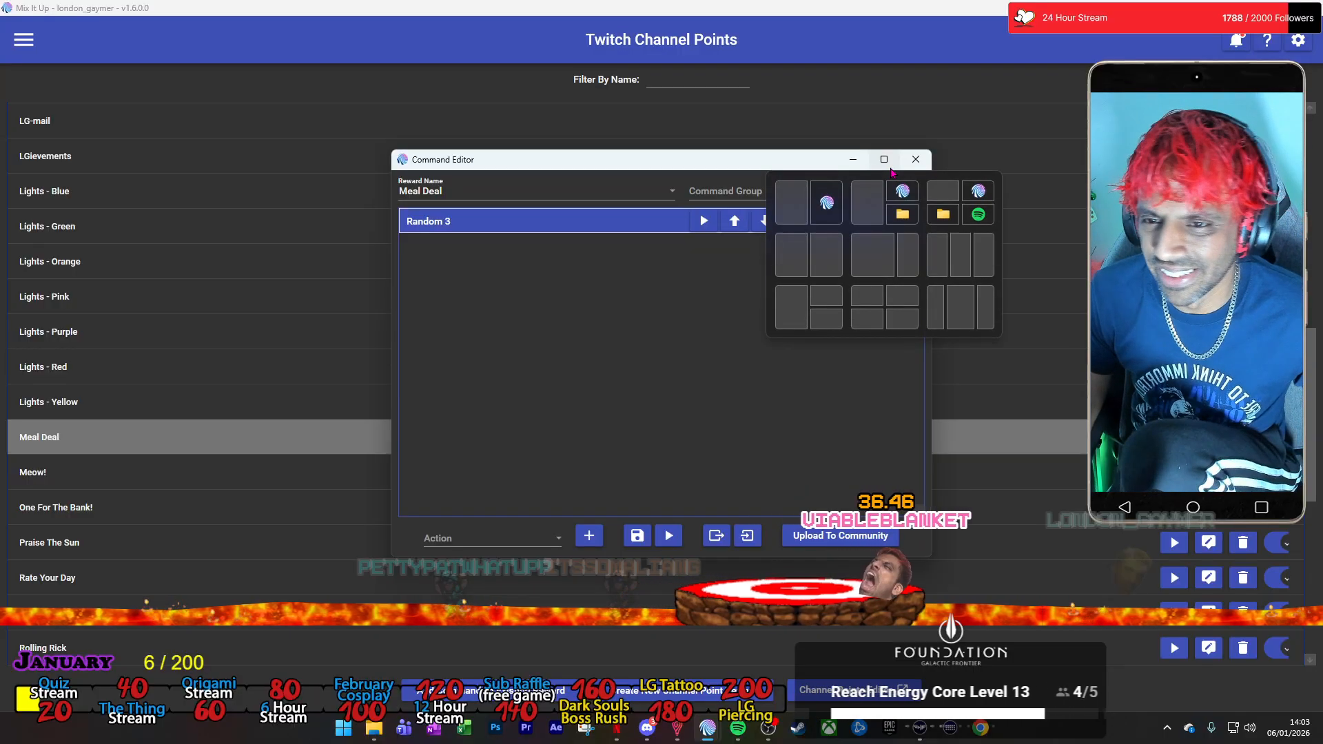
pyautogui.click(884, 159)
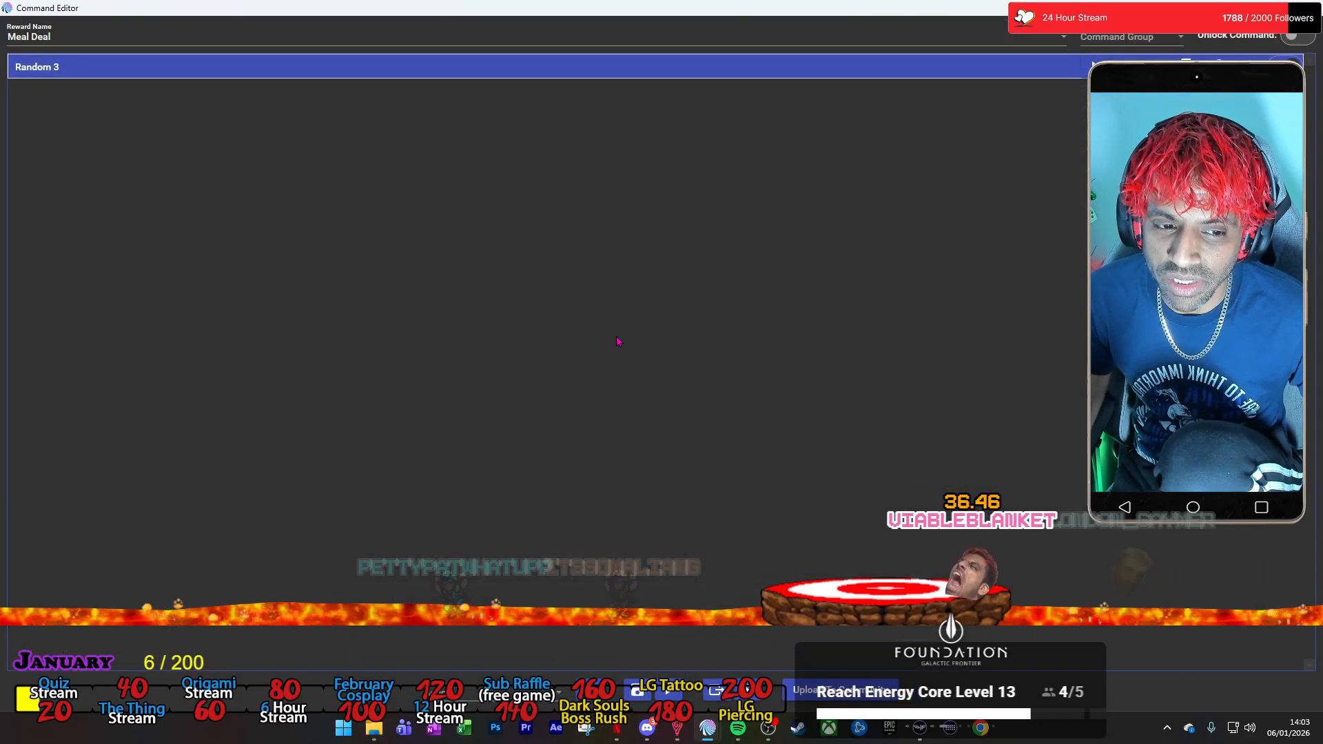
pyautogui.click(578, 78)
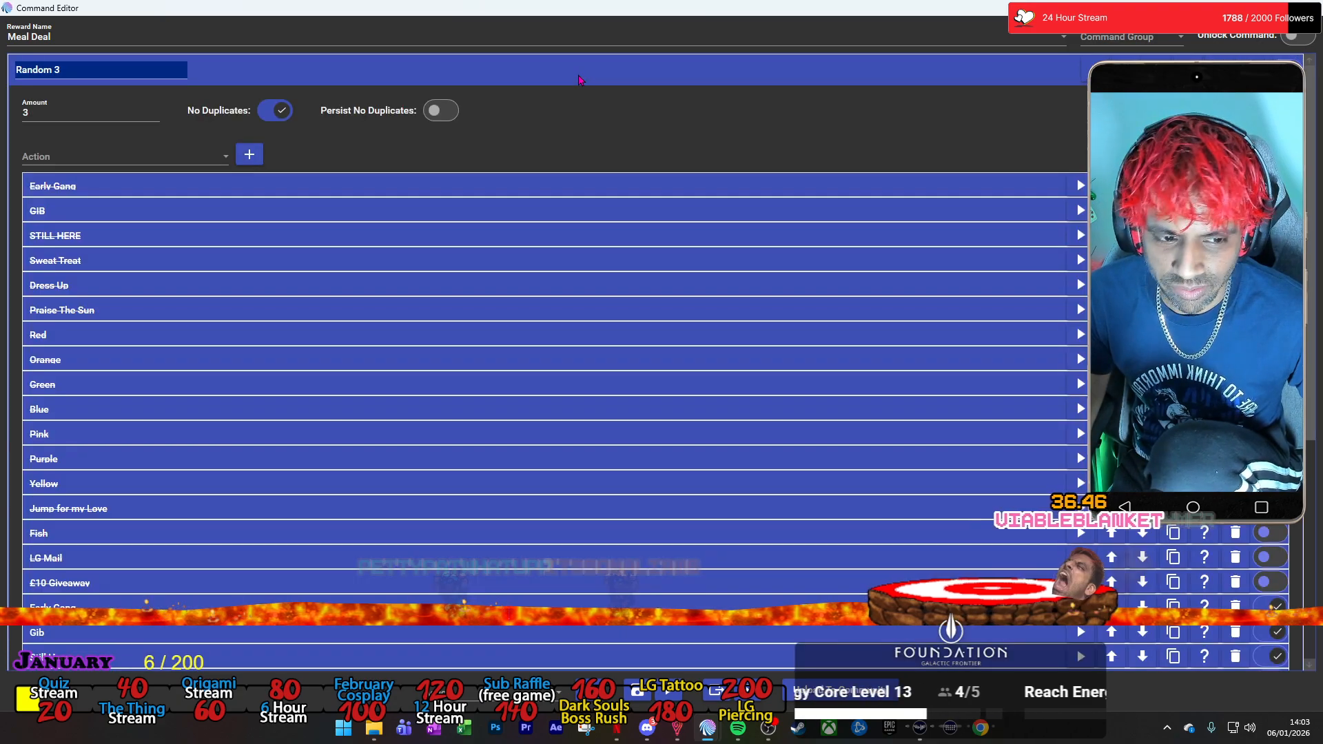
pyautogui.click(520, 78)
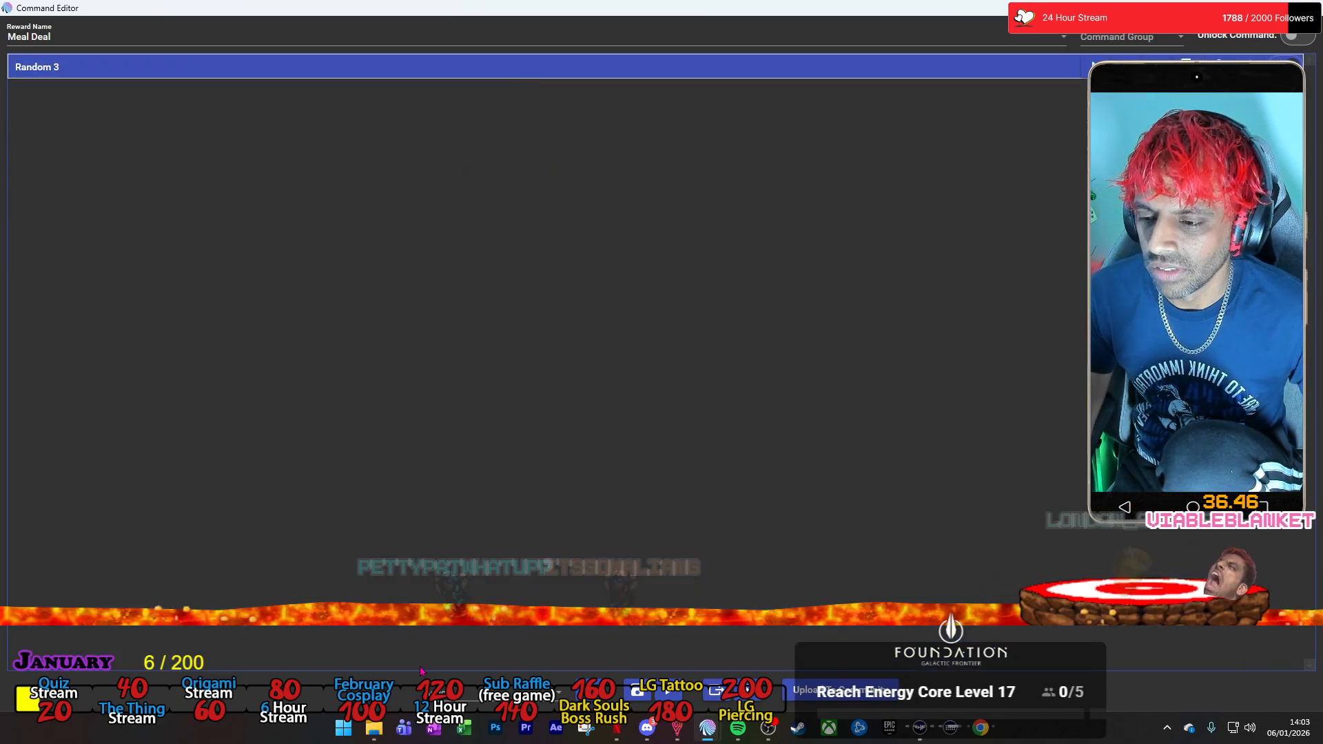
# Add a File (Read & Write) action after Random 3 and set its action to Read From File.
pyautogui.click(557, 694)
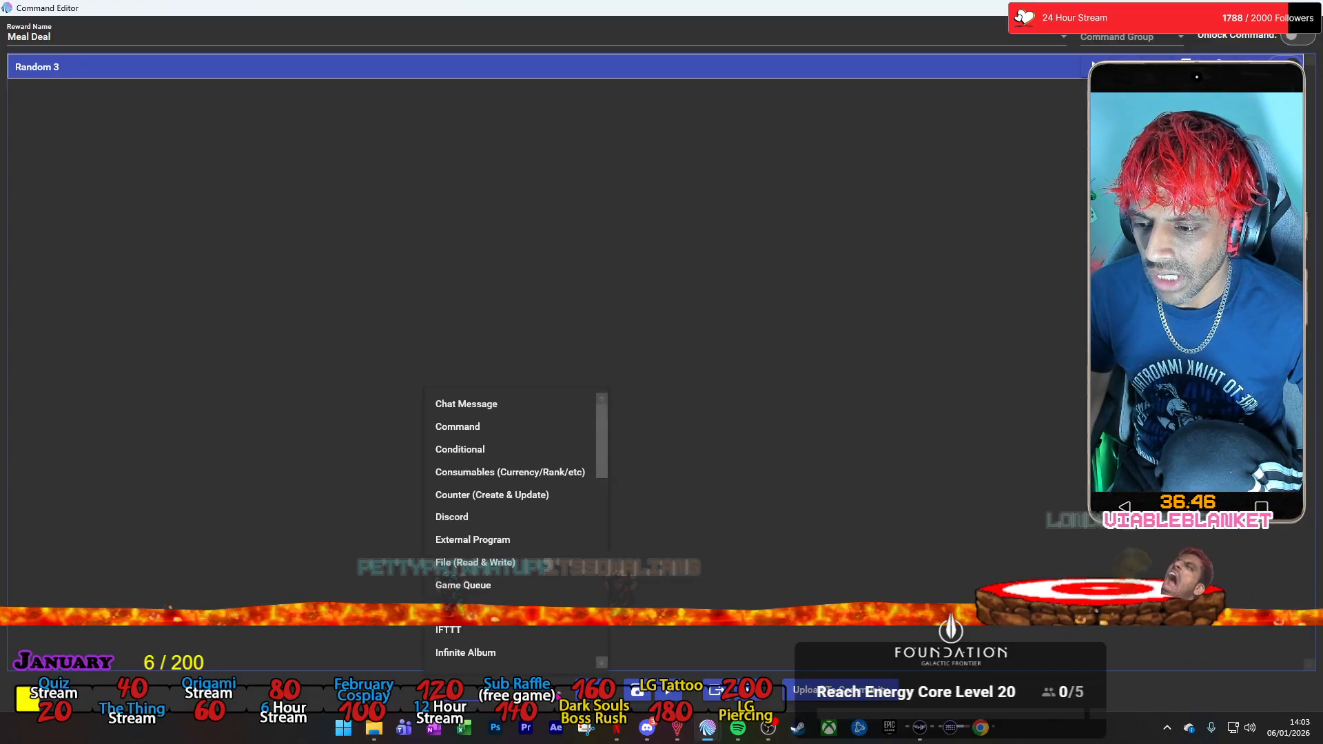
pyautogui.scroll(-1, 526, 589)
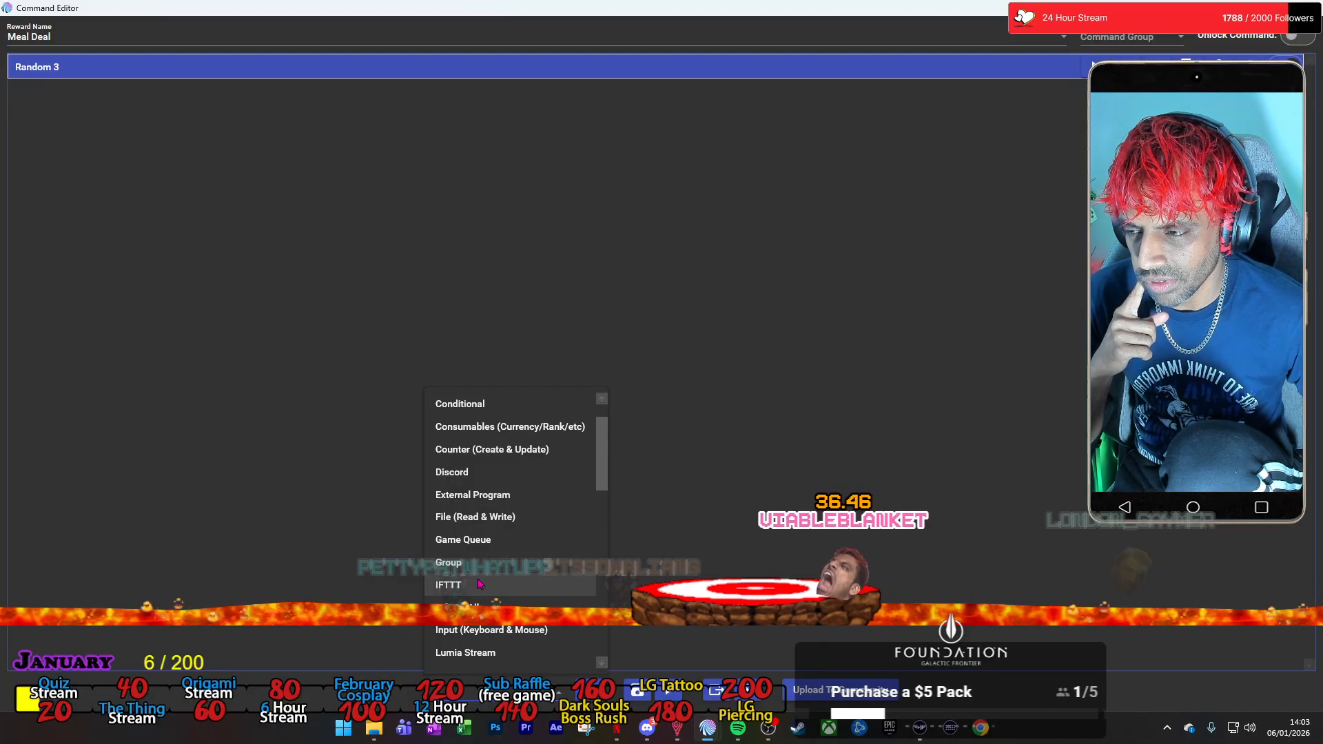
pyautogui.click(538, 522)
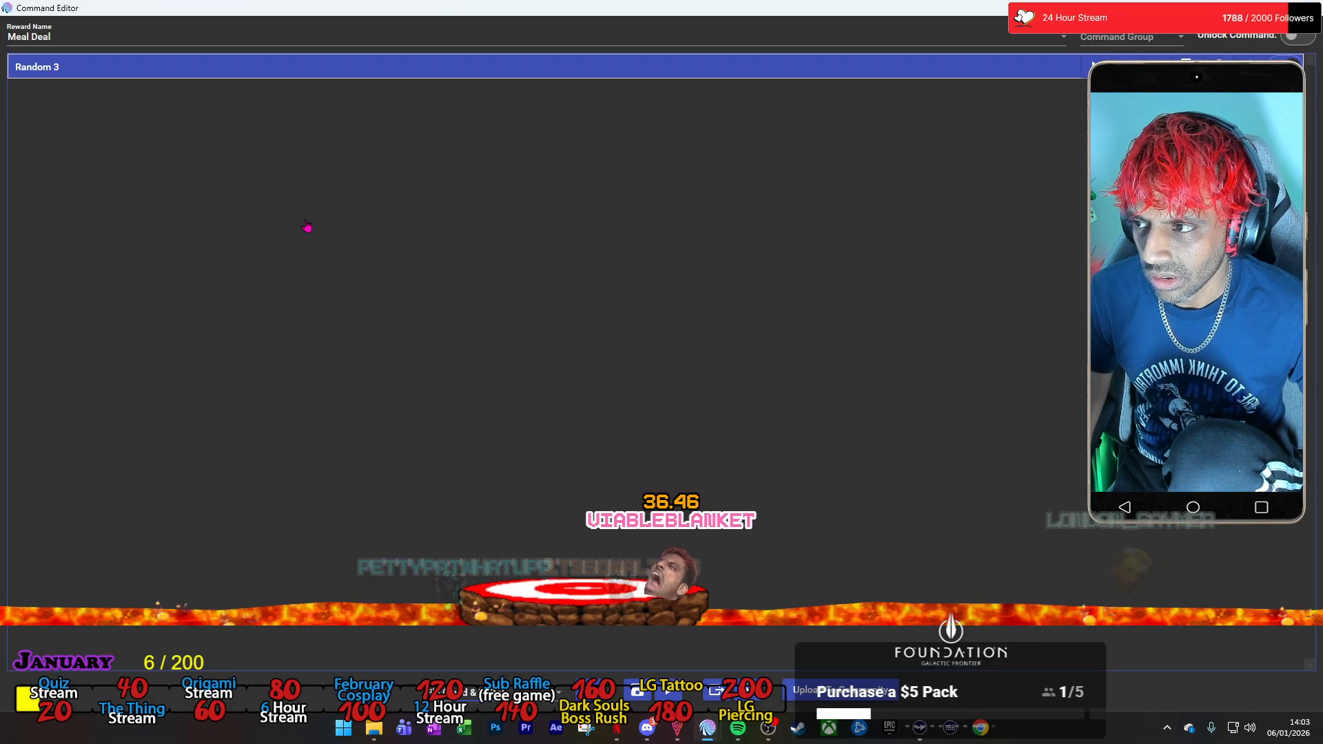
pyautogui.click(240, 140)
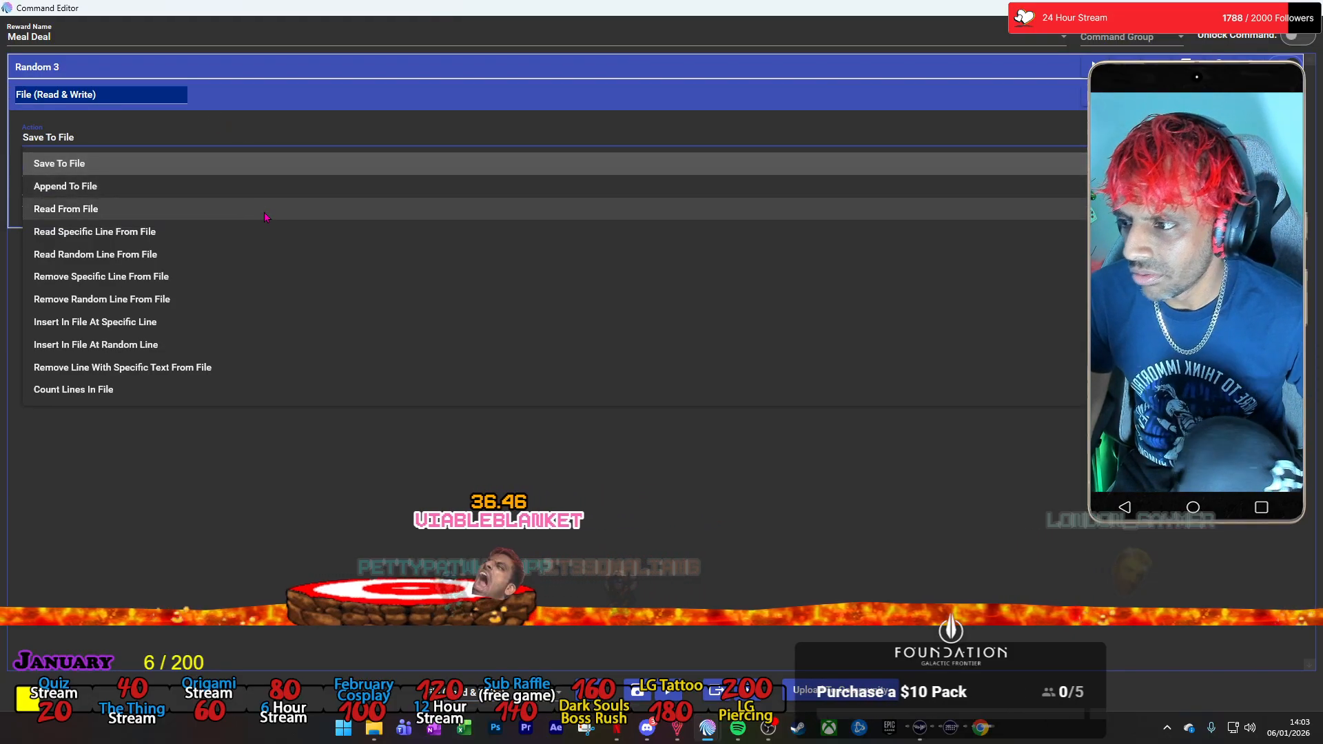
pyautogui.scroll(-1, 268, 214)
pyautogui.scroll(1, 272, 207)
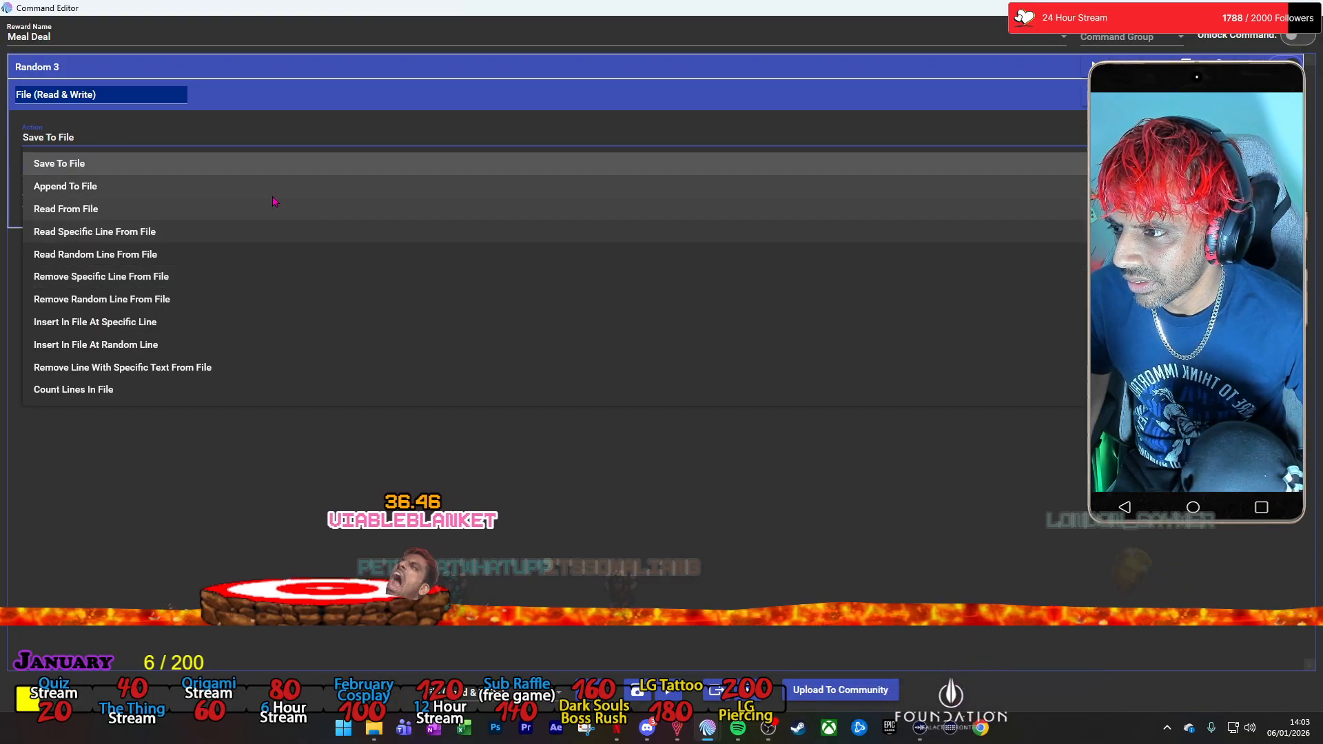
pyautogui.click(273, 207)
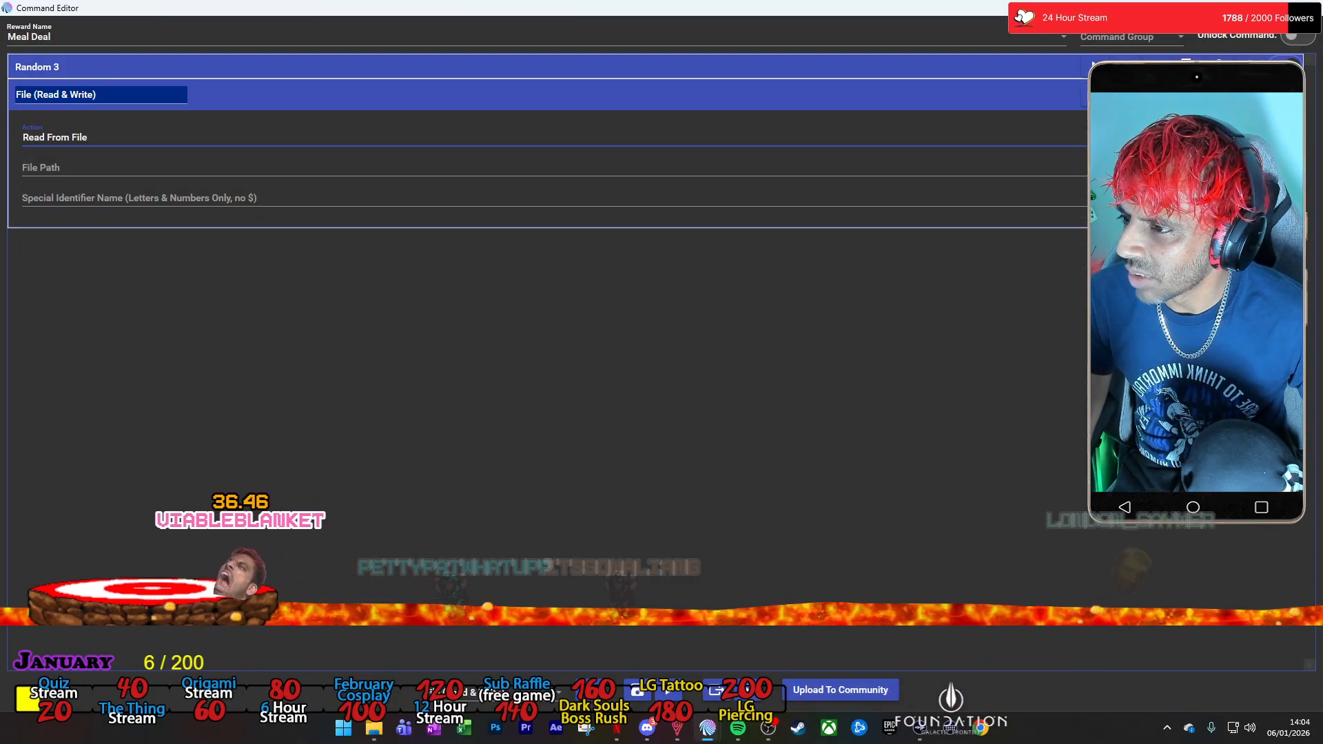
# Look through the Twitch Channel Points rewards, and check the Mix It Up Remove Line button in Stream Deck.
pyautogui.moveTo(708, 728)
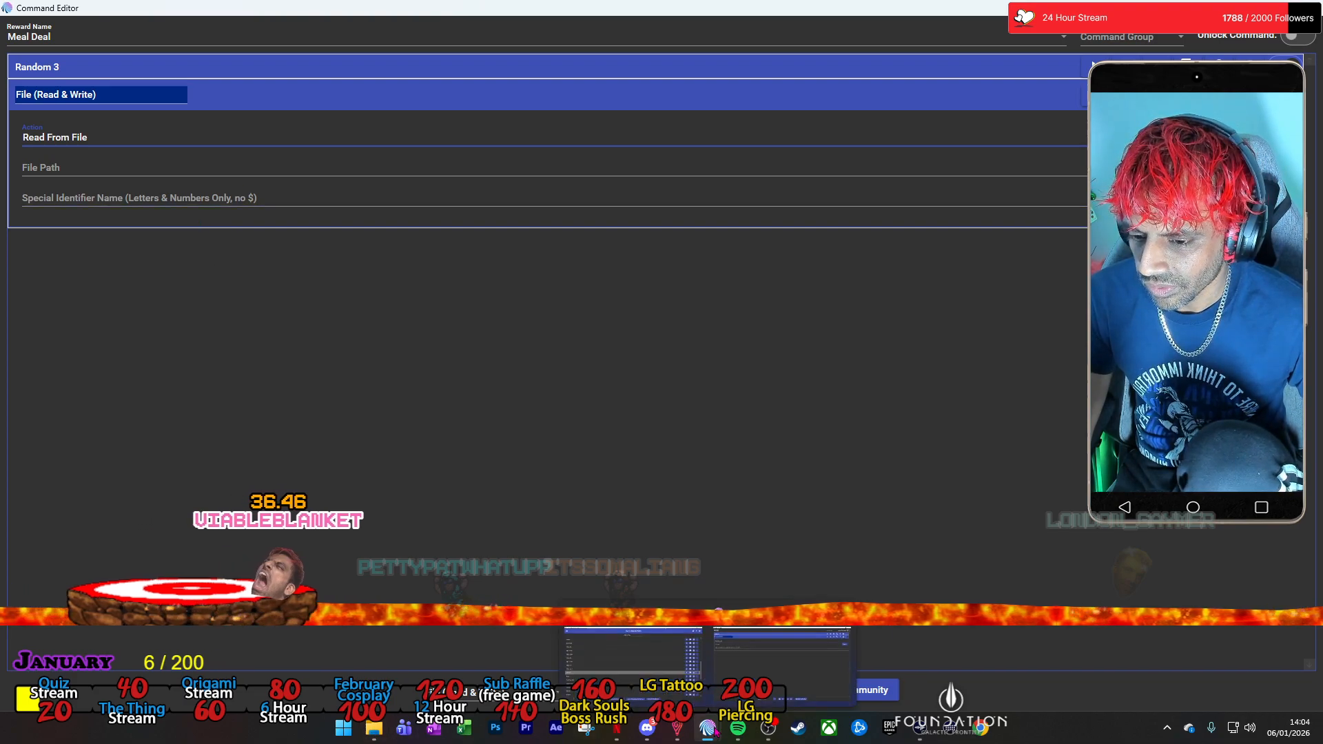
pyautogui.click(665, 693)
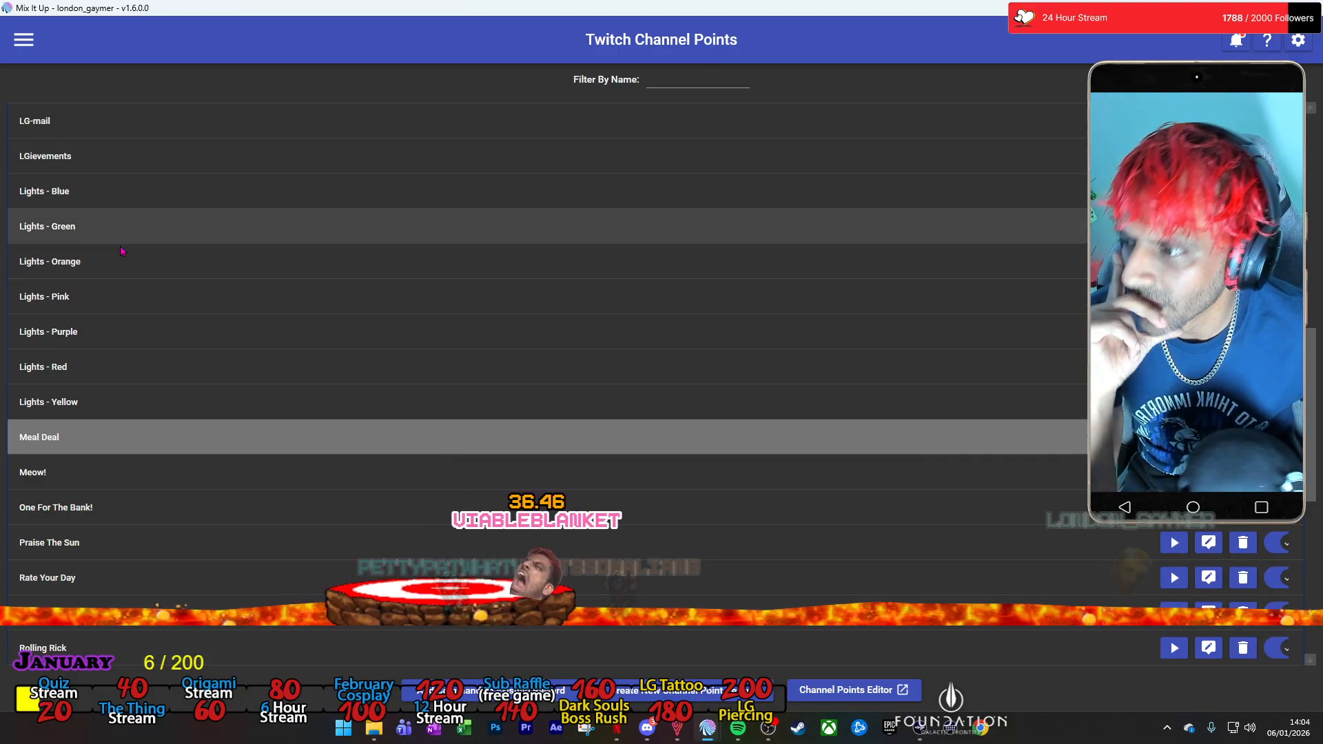
pyautogui.scroll(10, 222, 343)
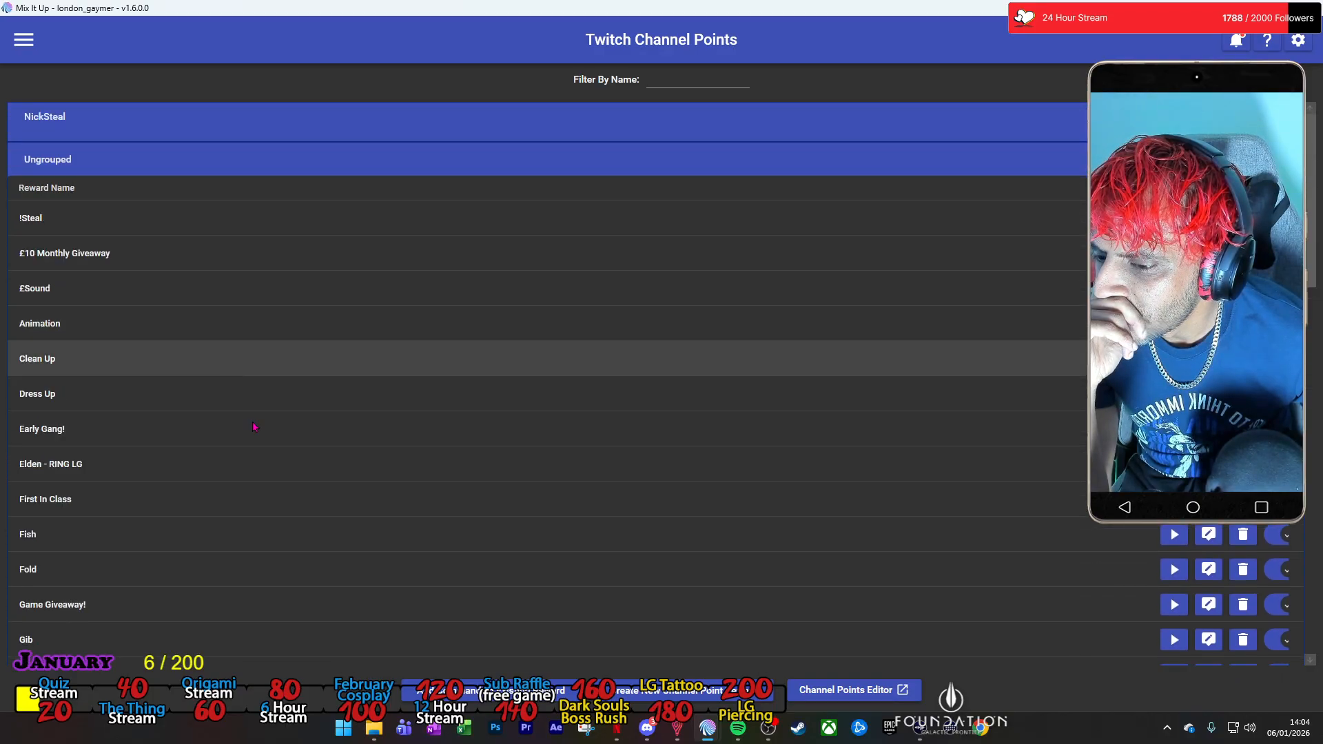
pyautogui.click(950, 728)
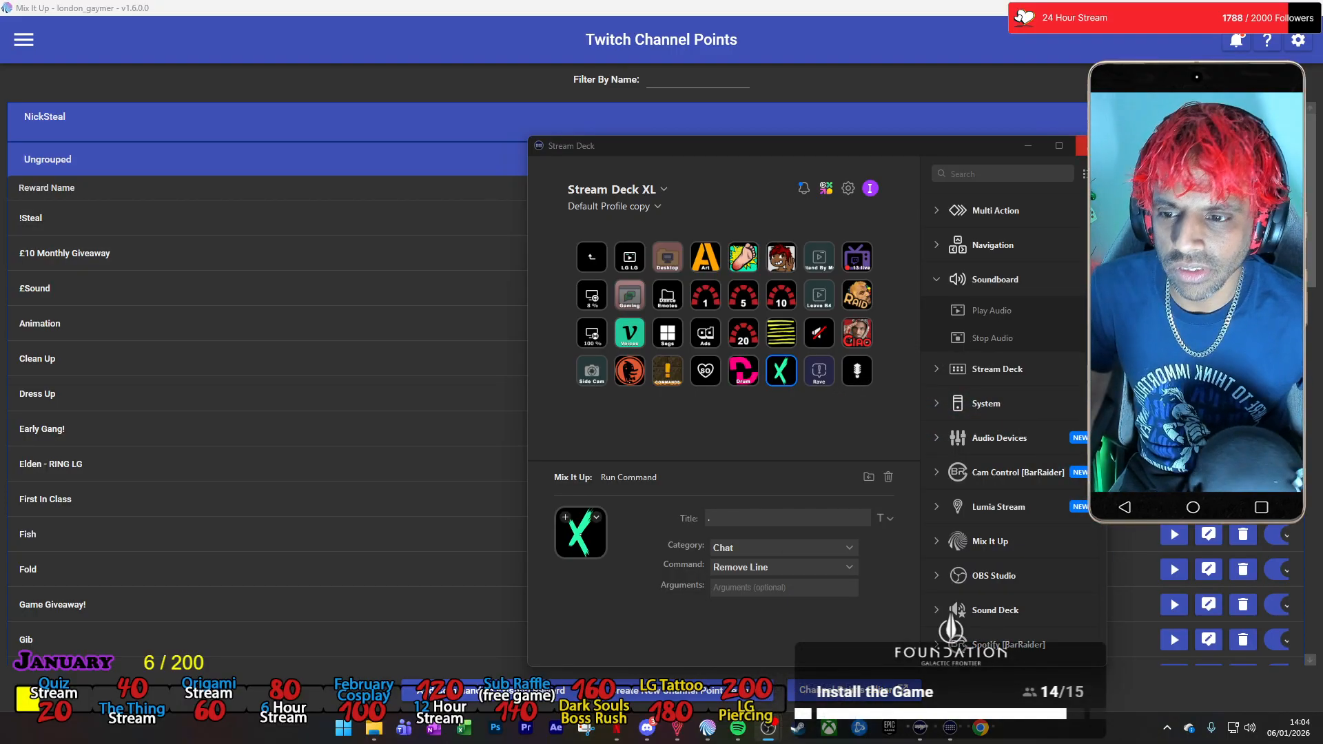
pyautogui.click(1081, 145)
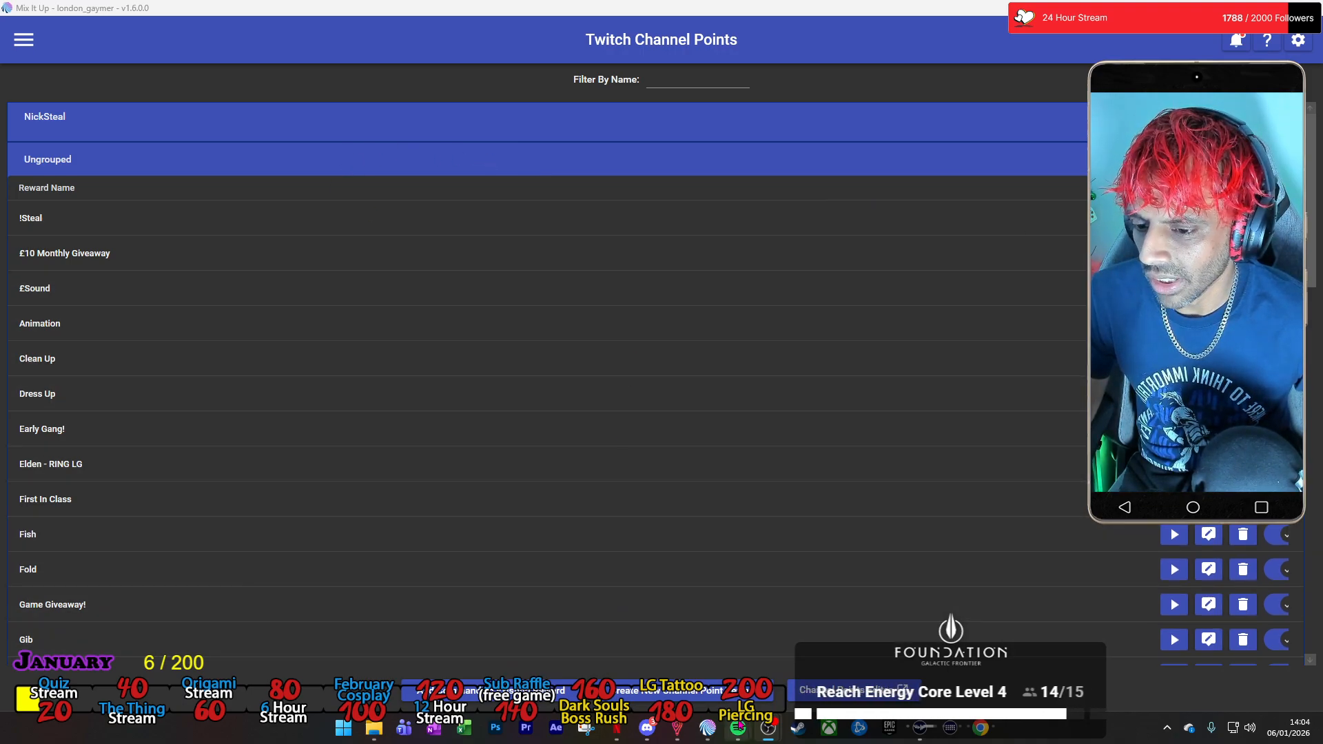
# Return to the Meal Deal command in the Command Editor and open the File action's Mix It Up Wiki help page.
pyautogui.hotkey('alt', 'Tab')
pyautogui.hotkey('alt', 'Tab')
pyautogui.hotkey('alt', 'Tab')
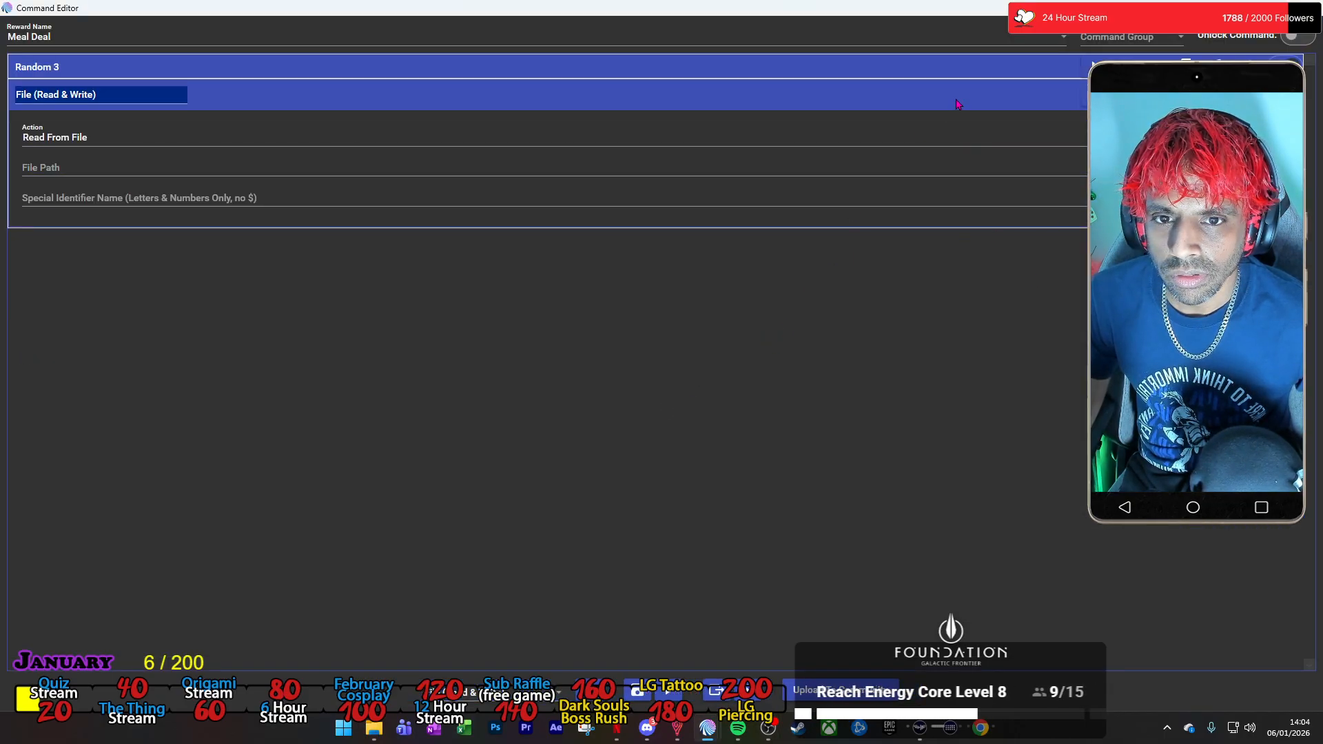
pyautogui.moveTo(861, 743); pyautogui.dragTo(710, 5)
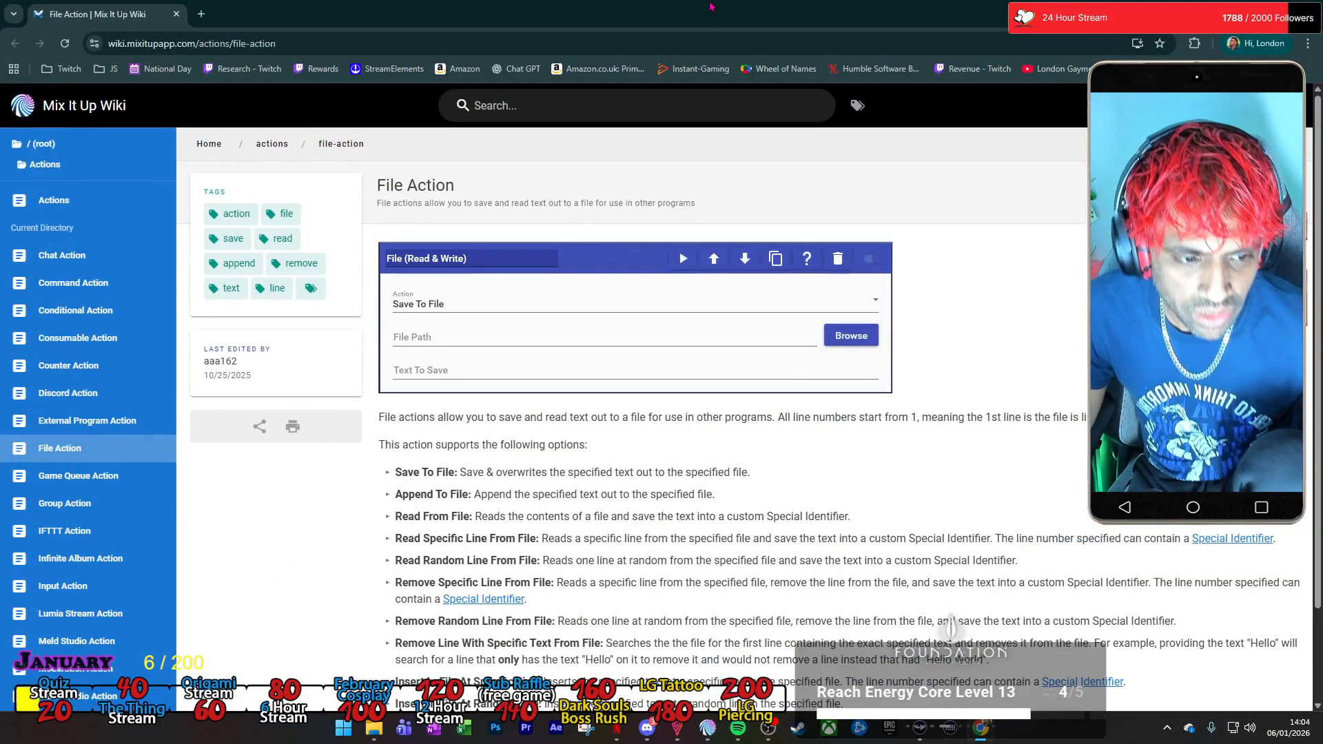
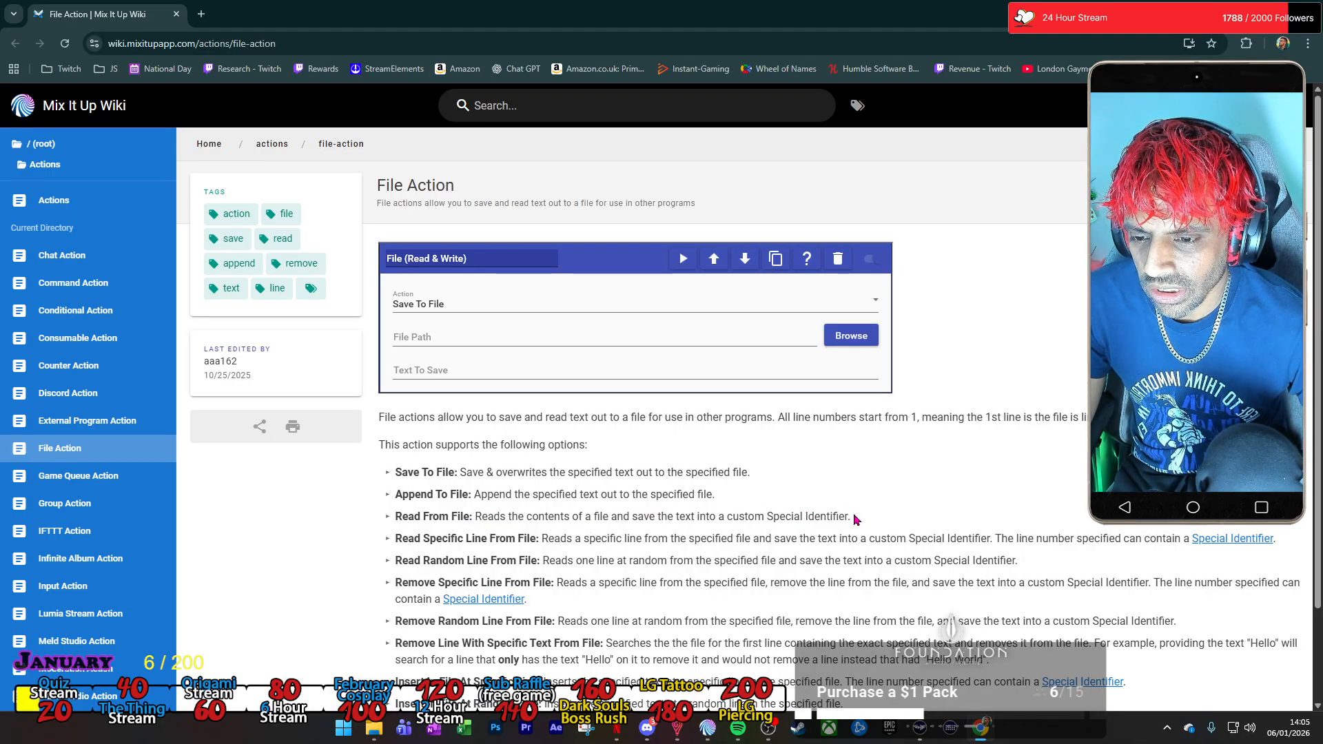
# Examine the File Action wiki page's descriptions of Read From File, Read Specific Line From File and the other file options.
pyautogui.moveTo(396, 538); pyautogui.dragTo(567, 538)
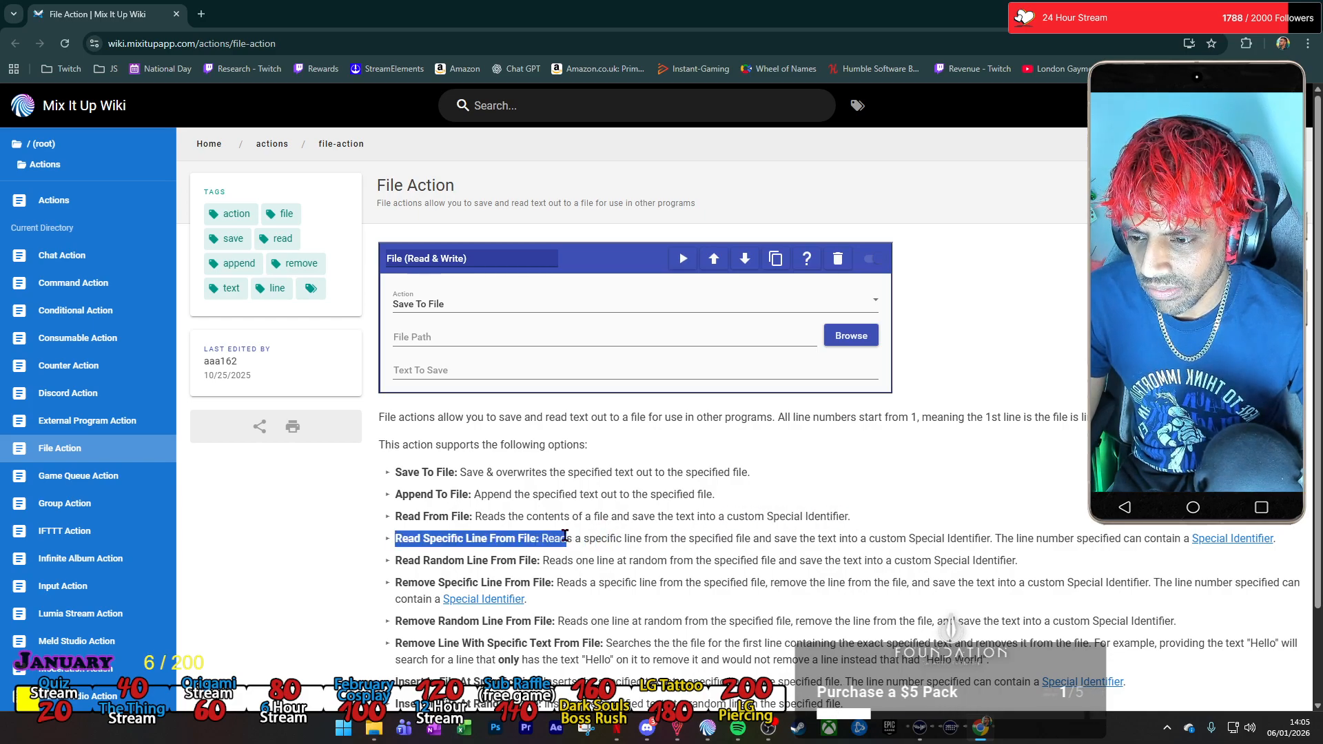
pyautogui.moveTo(851, 516); pyautogui.dragTo(479, 518)
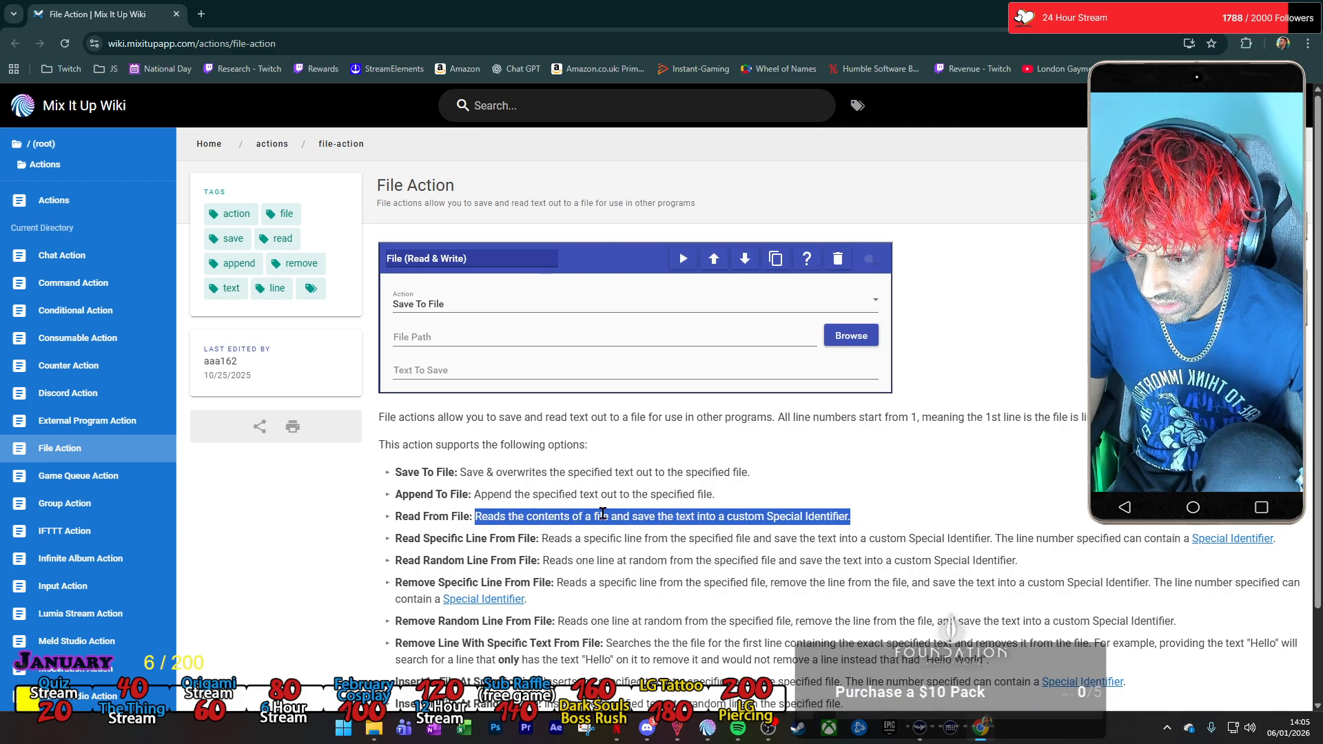
pyautogui.scroll(-3, 602, 513)
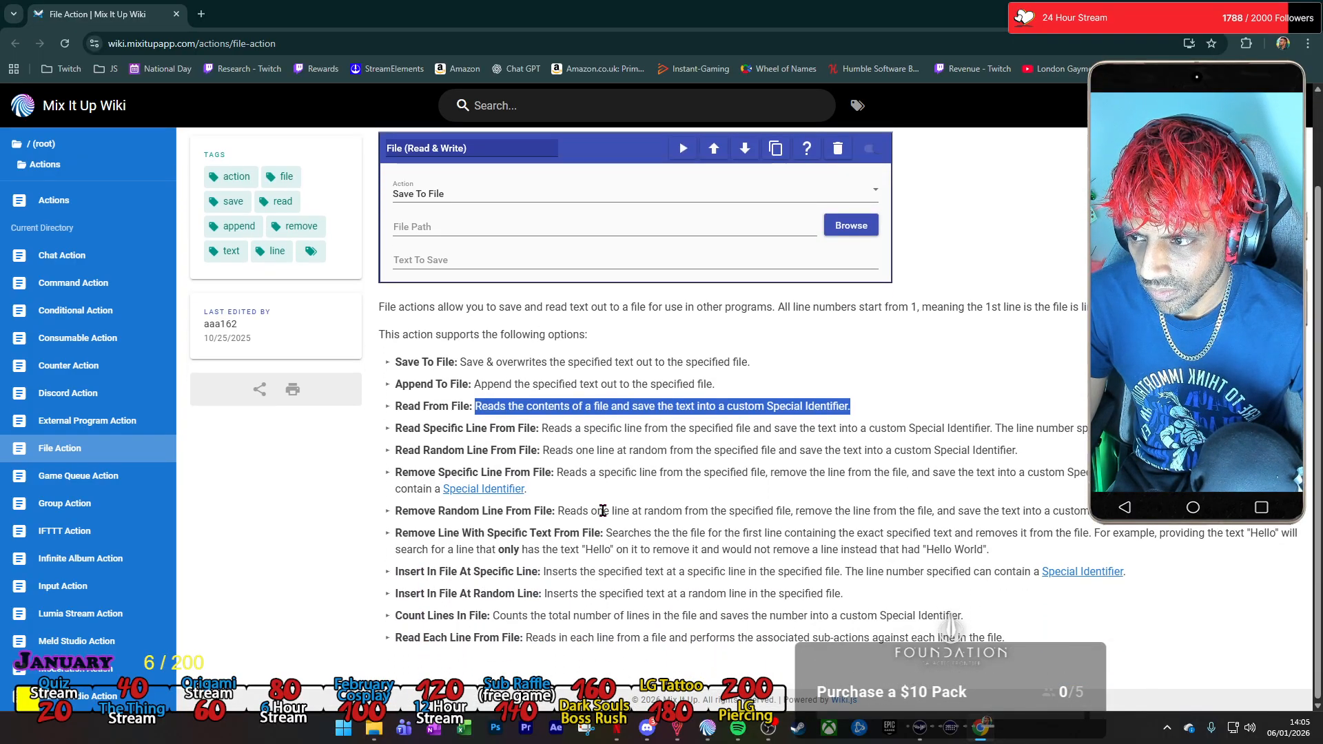
pyautogui.scroll(1, 602, 510)
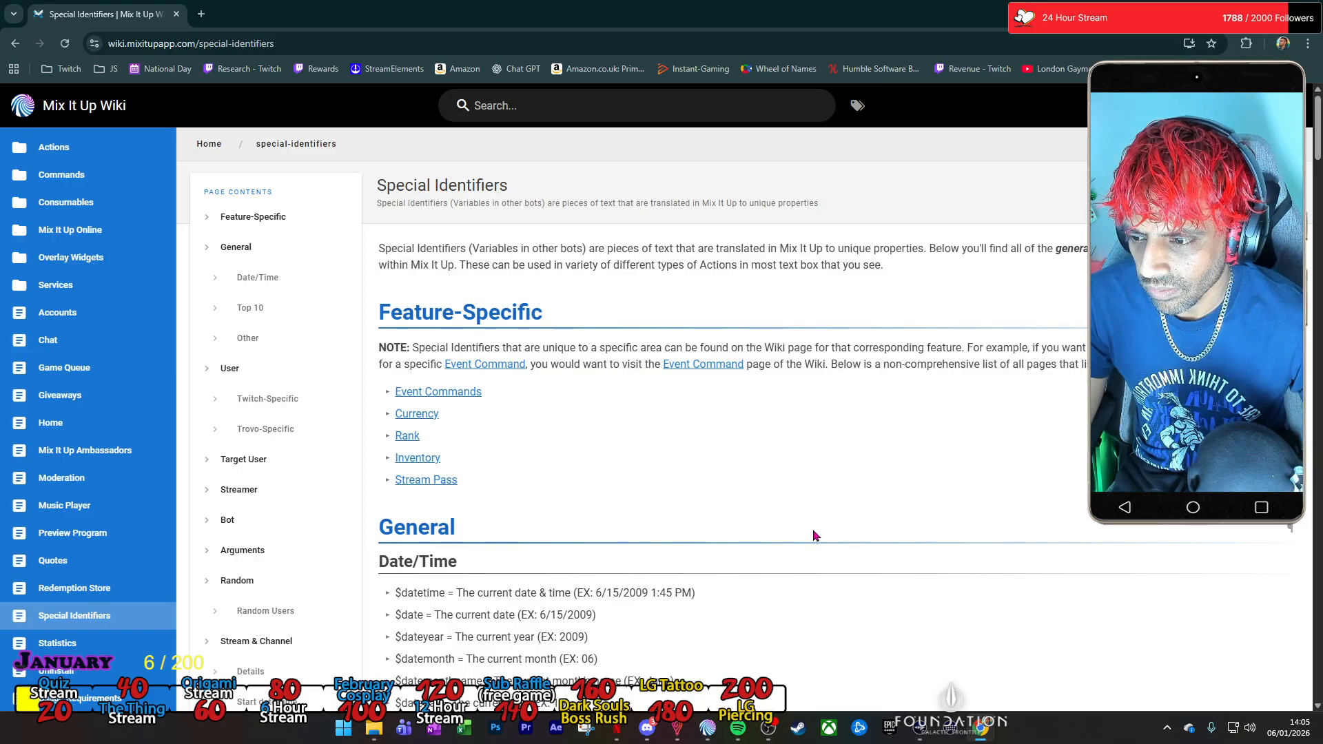
# Look through the Special Identifiers wiki page's lists of available identifiers, and return to the File Action page.
pyautogui.scroll(-10, 813, 536)
pyautogui.scroll(-5, 813, 532)
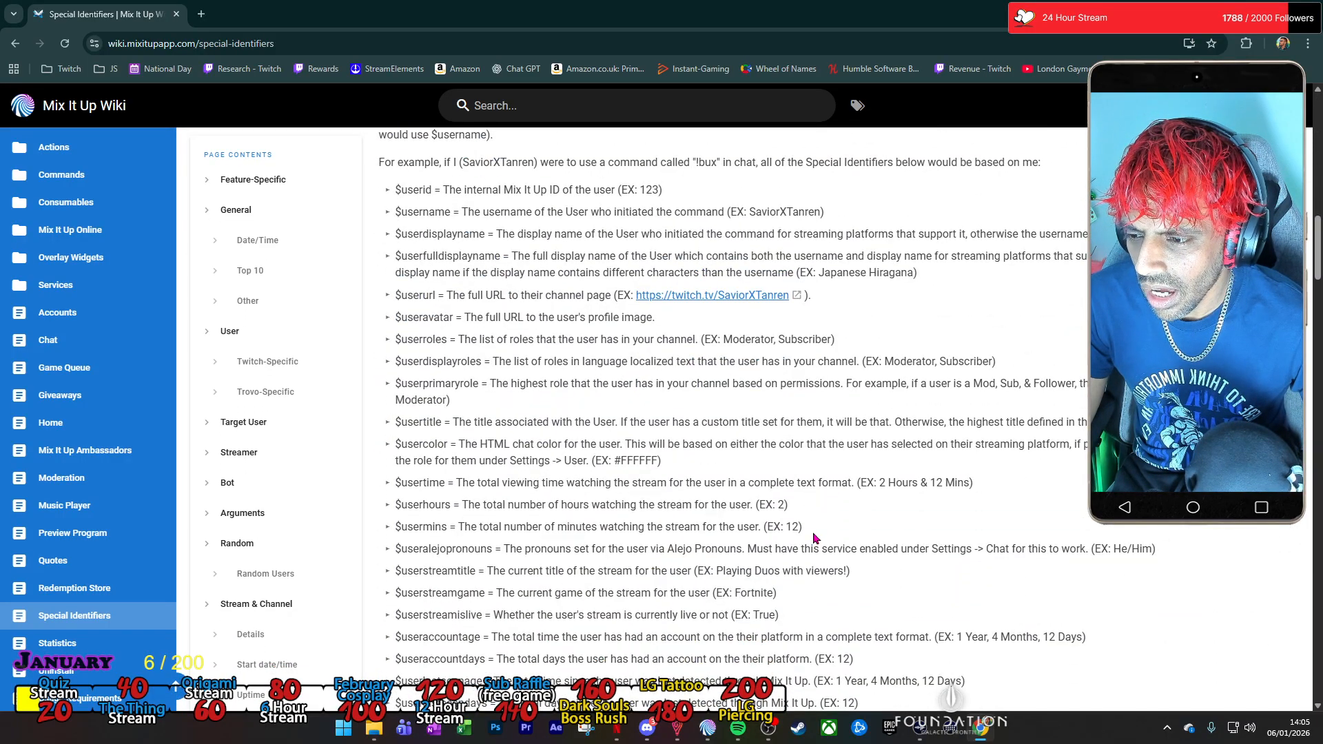
pyautogui.scroll(-5, 813, 538)
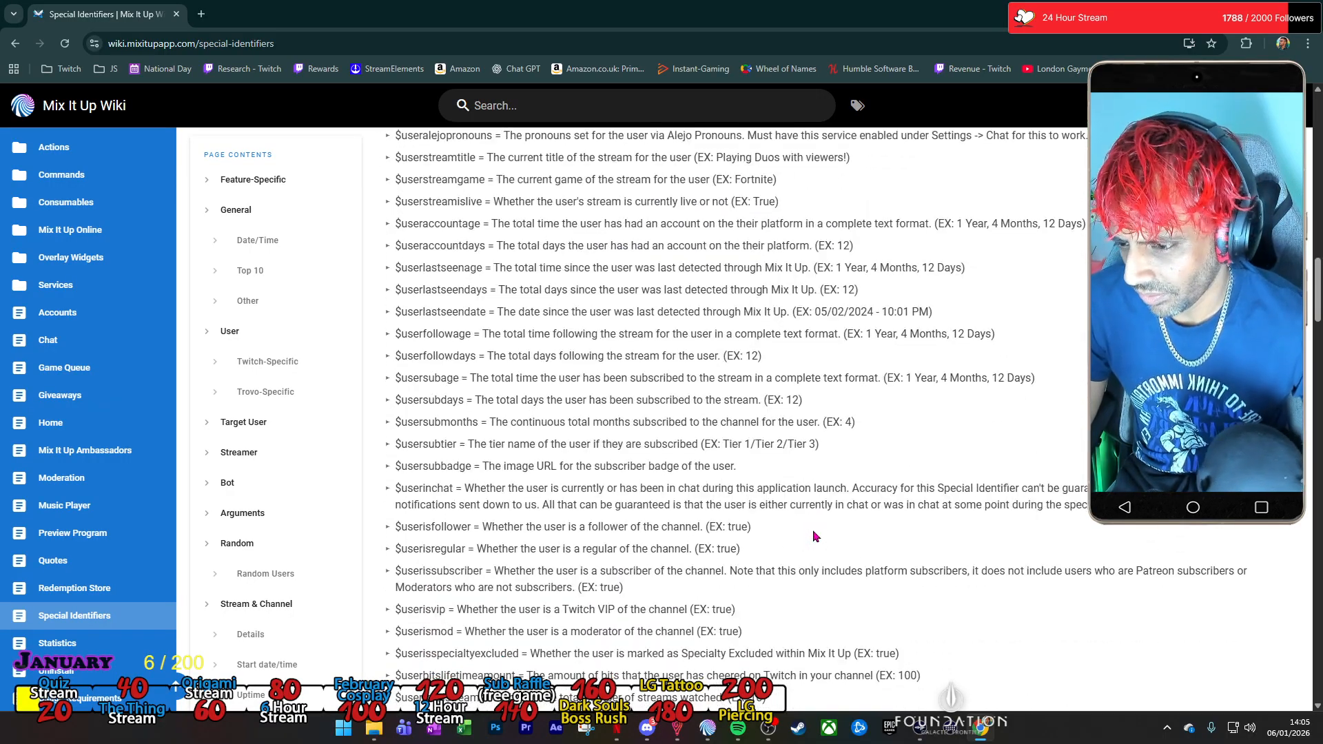
pyautogui.scroll(-6, 813, 535)
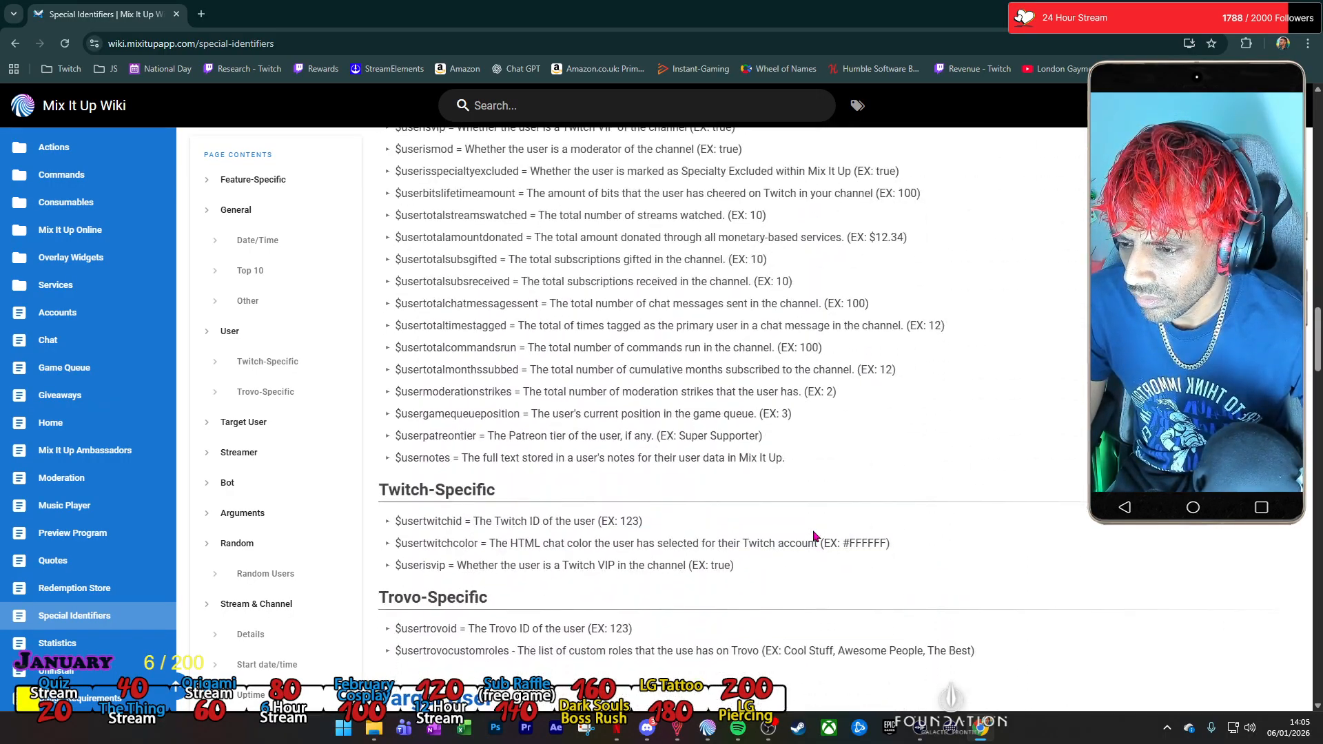
pyautogui.scroll(-8, 813, 537)
pyautogui.scroll(-4, 813, 536)
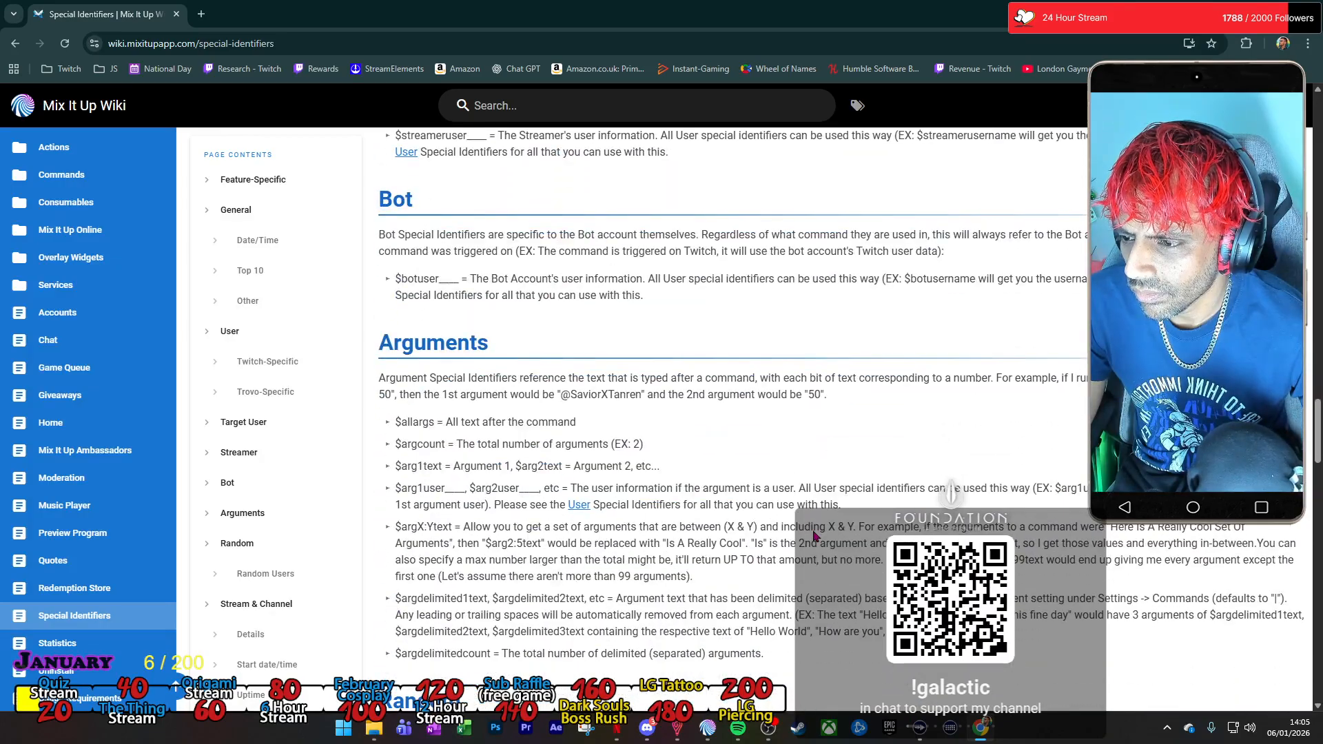
pyautogui.scroll(-15, 813, 536)
pyautogui.scroll(-5, 814, 536)
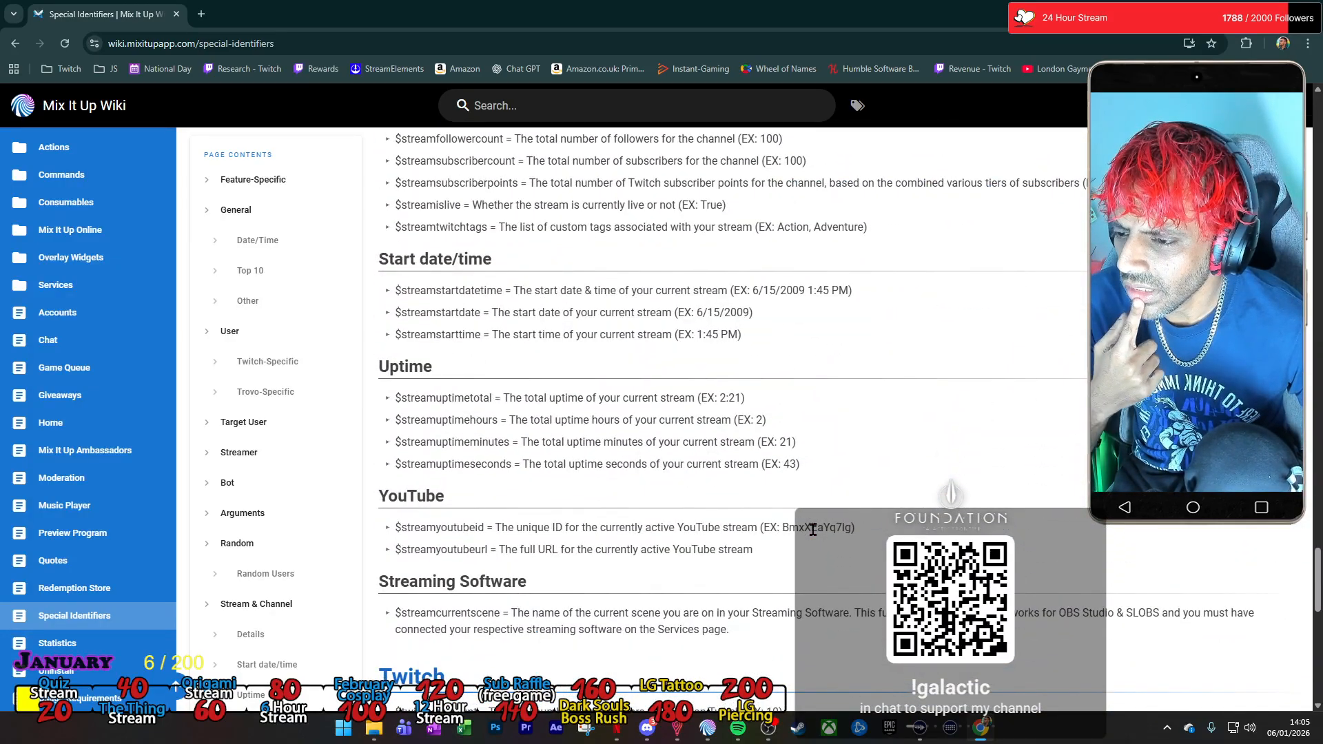
pyautogui.scroll(-11, 813, 530)
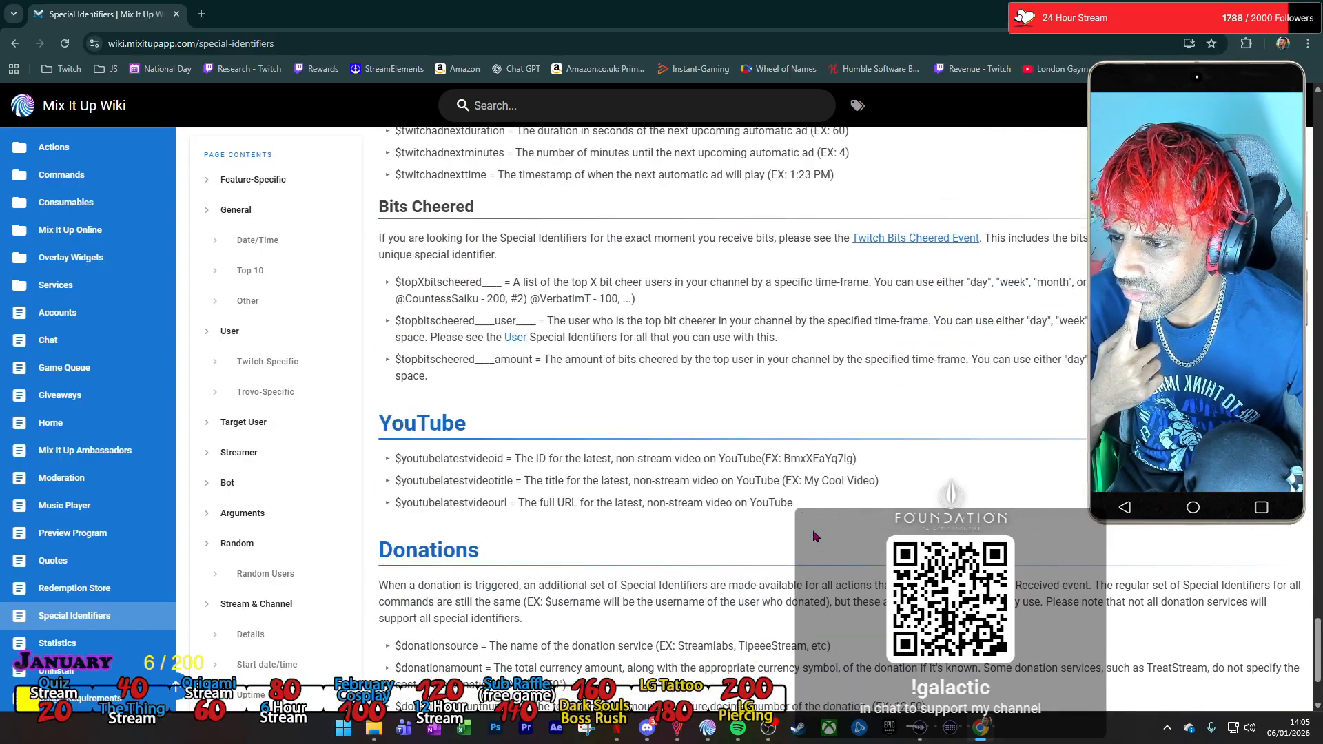
pyautogui.scroll(-3, 813, 536)
pyautogui.scroll(20, 813, 535)
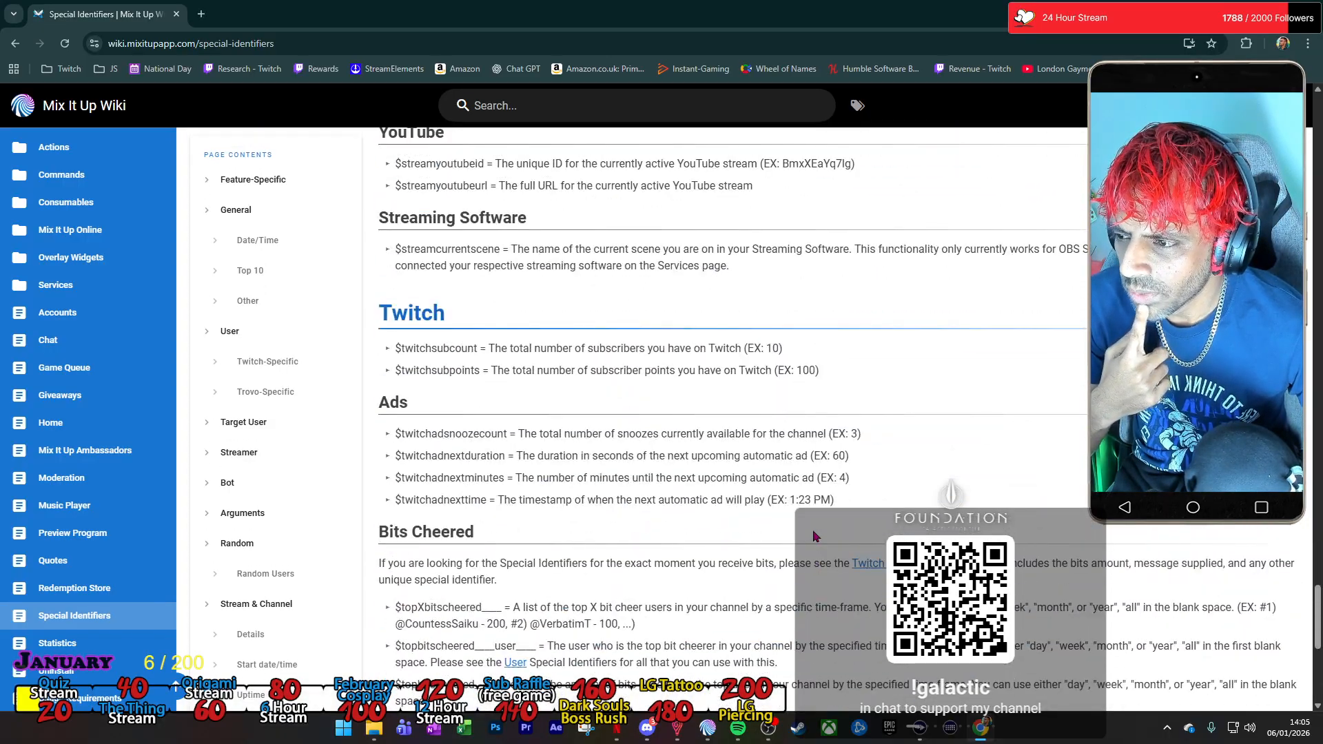
pyautogui.scroll(10, 813, 538)
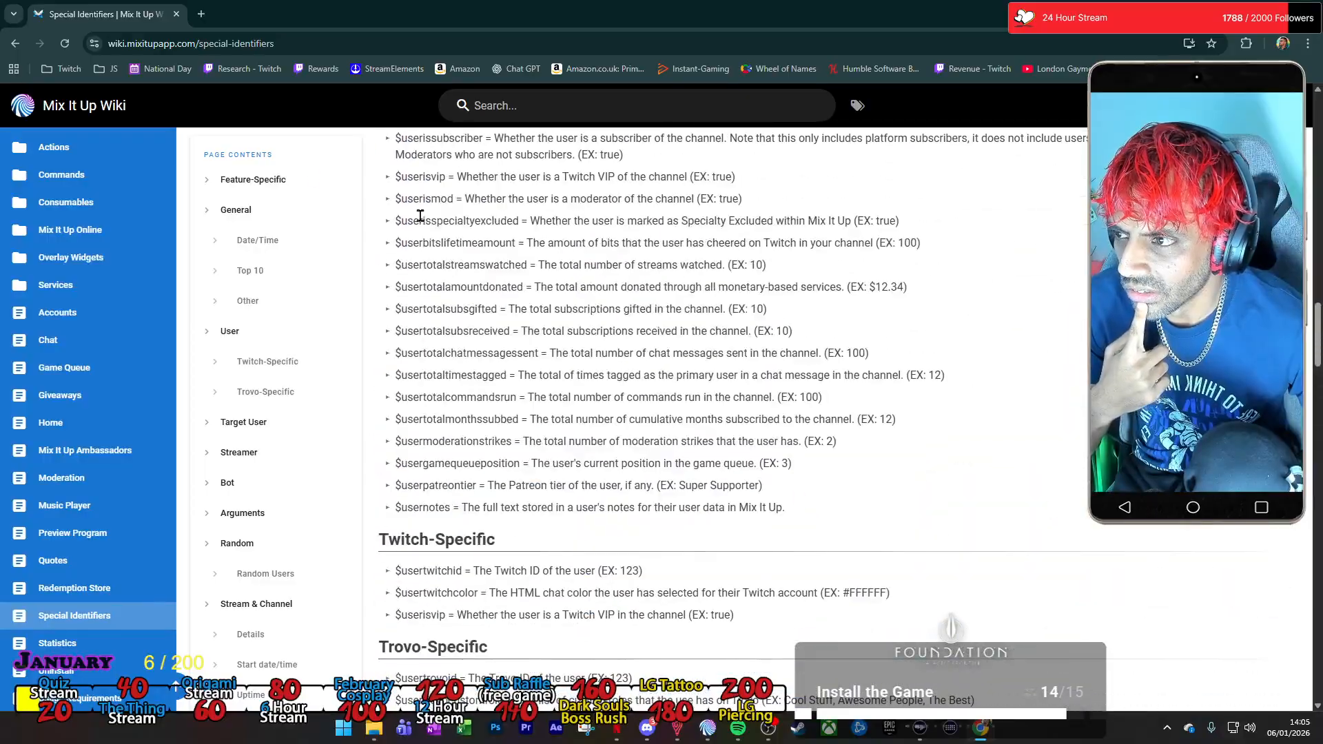
pyautogui.click(16, 44)
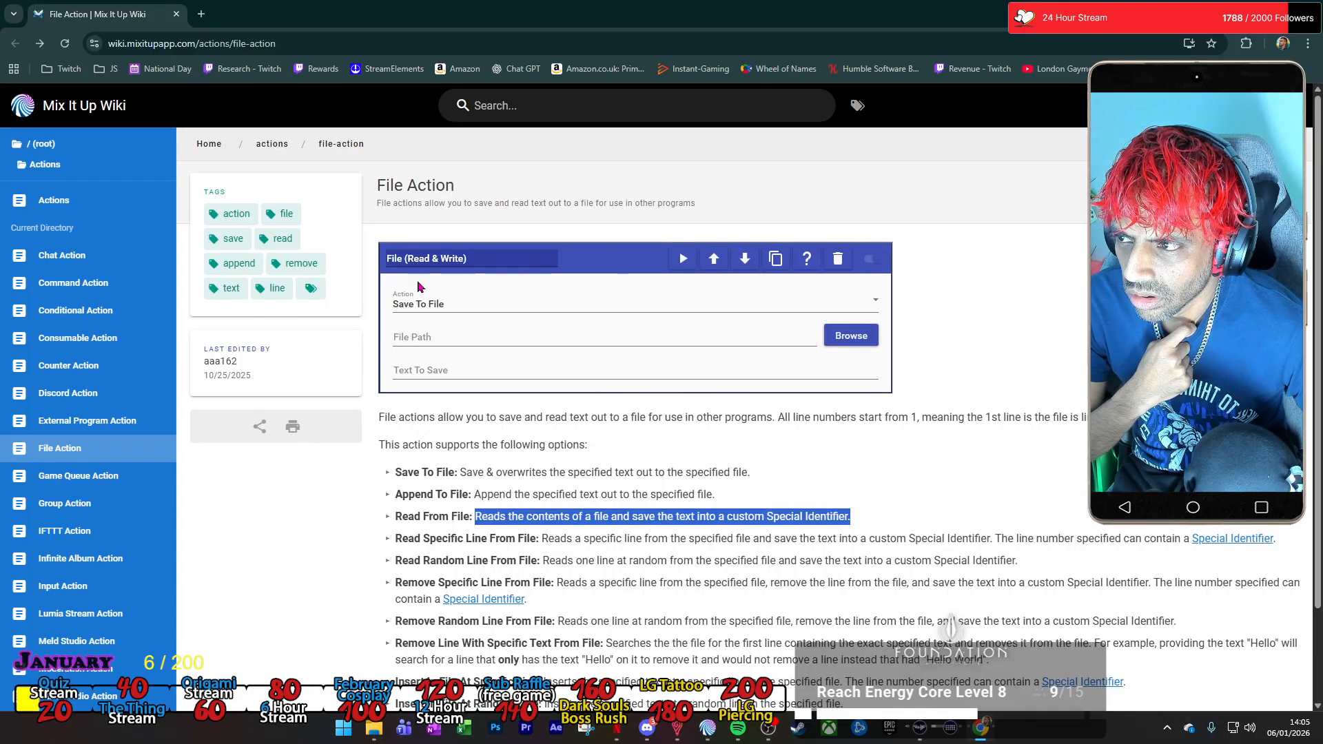
# In the Meal Deal Command Editor, set the File action to read Meal Deal.txt into the special identifier MealDealOutput.
pyautogui.hotkey('alt', 'Tab')
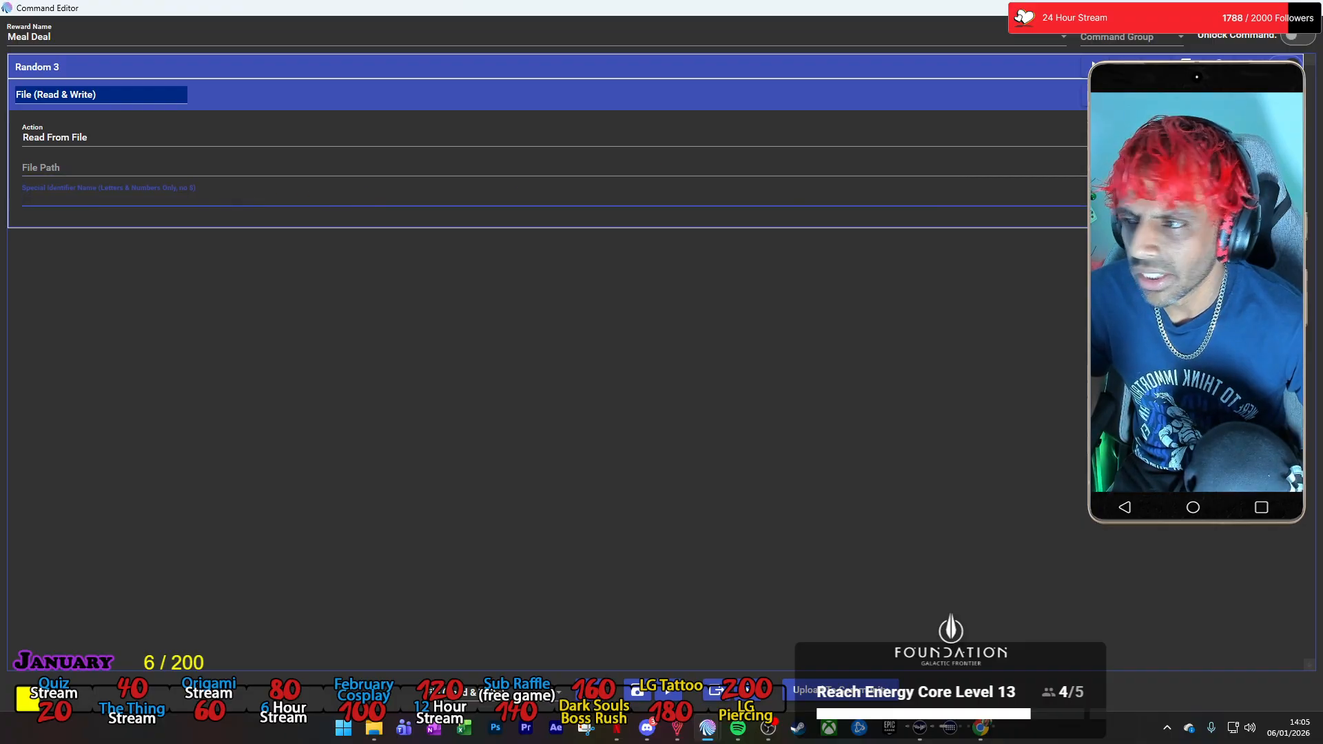
pyautogui.click(1274, 165)
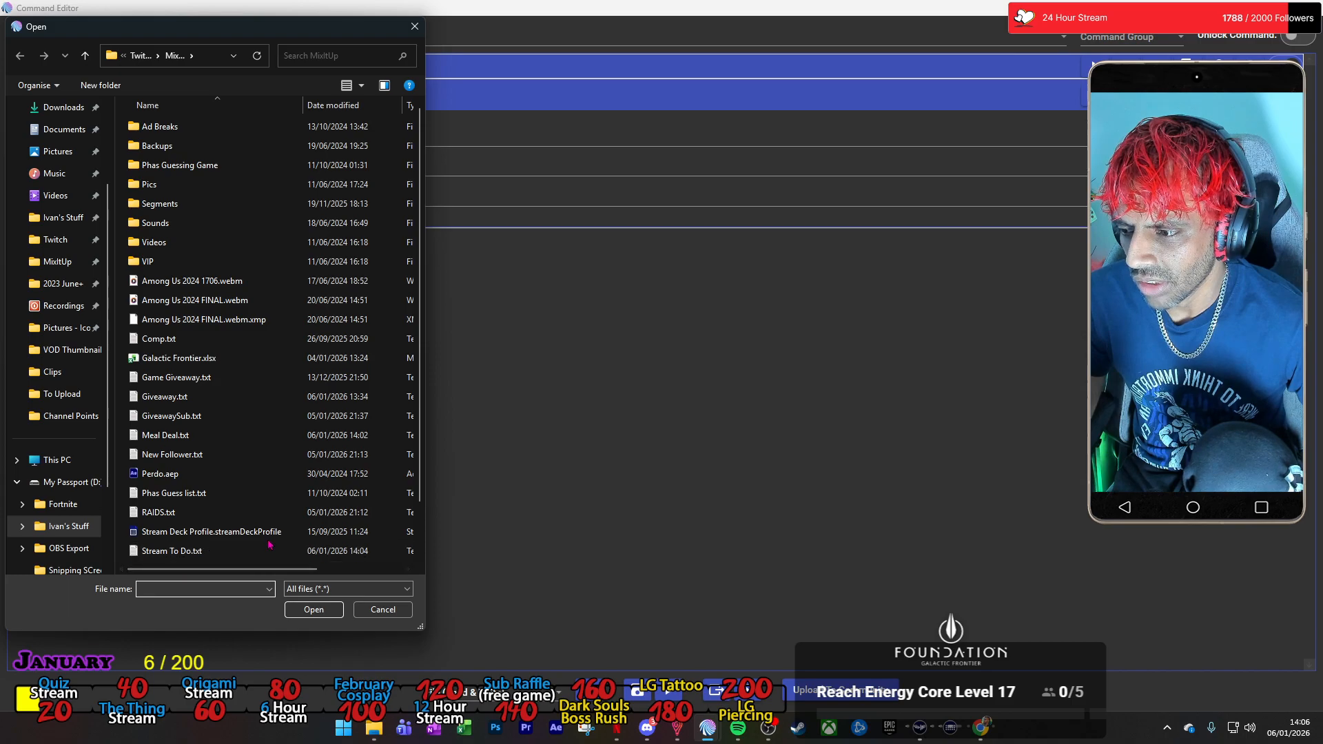
pyautogui.click(314, 610)
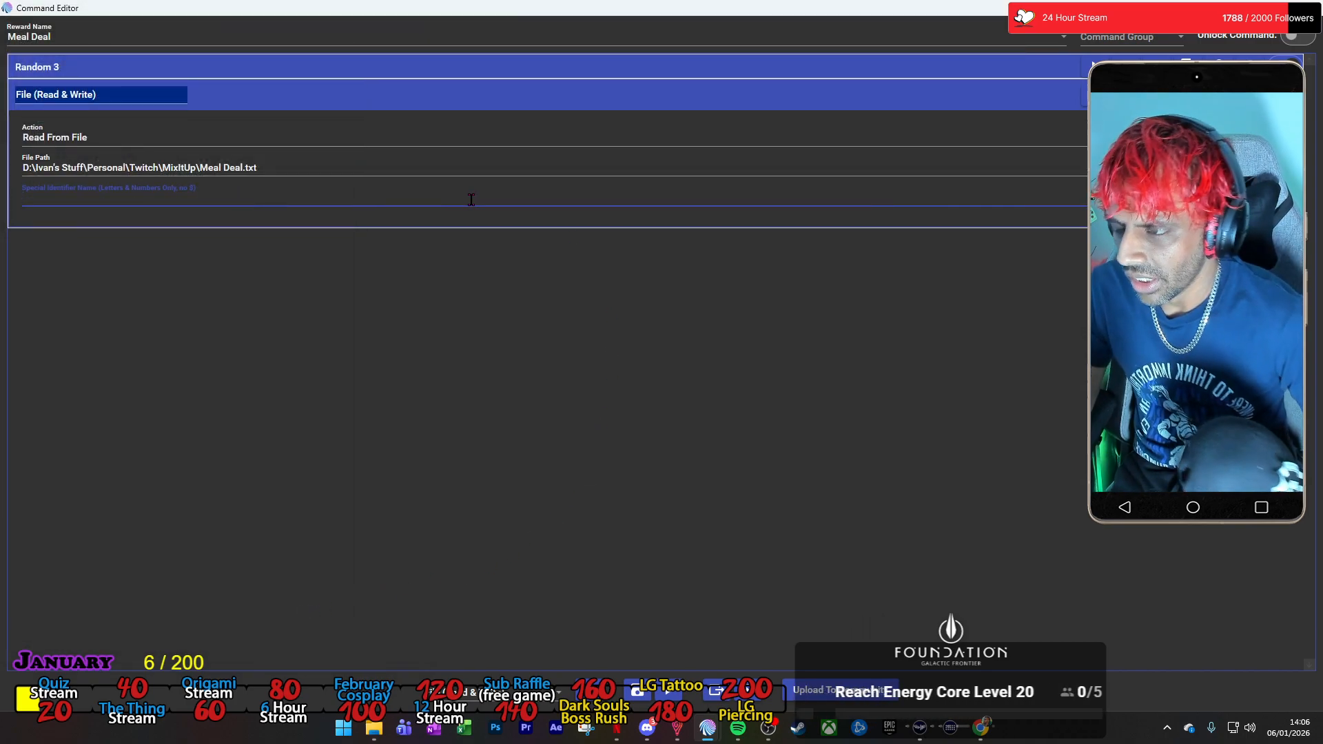
pyautogui.write('MealDealOutput')
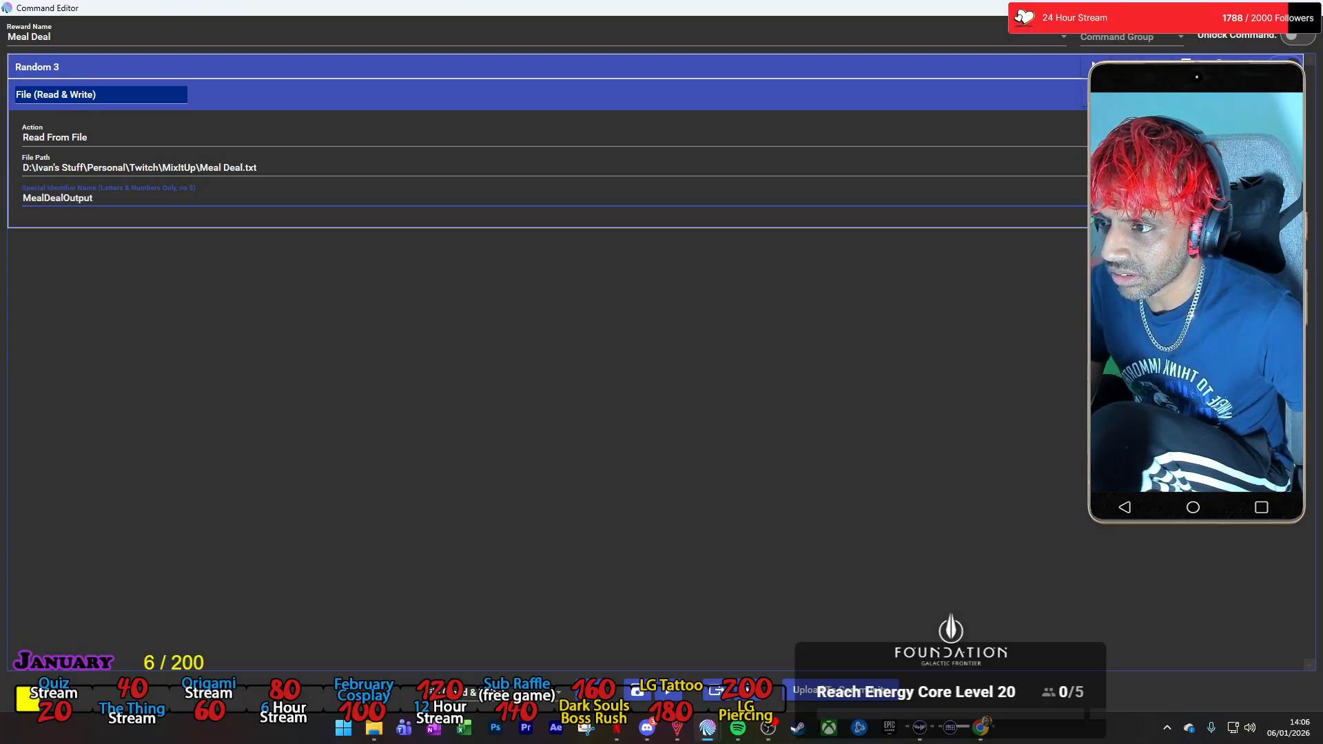
# Copy the MealDealOutput identifier name and add a Chat Message action below the File action.
pyautogui.click(363, 311)
pyautogui.moveTo(97, 198); pyautogui.dragTo(3, 215)
pyautogui.hotkey('ctrl', 'c')
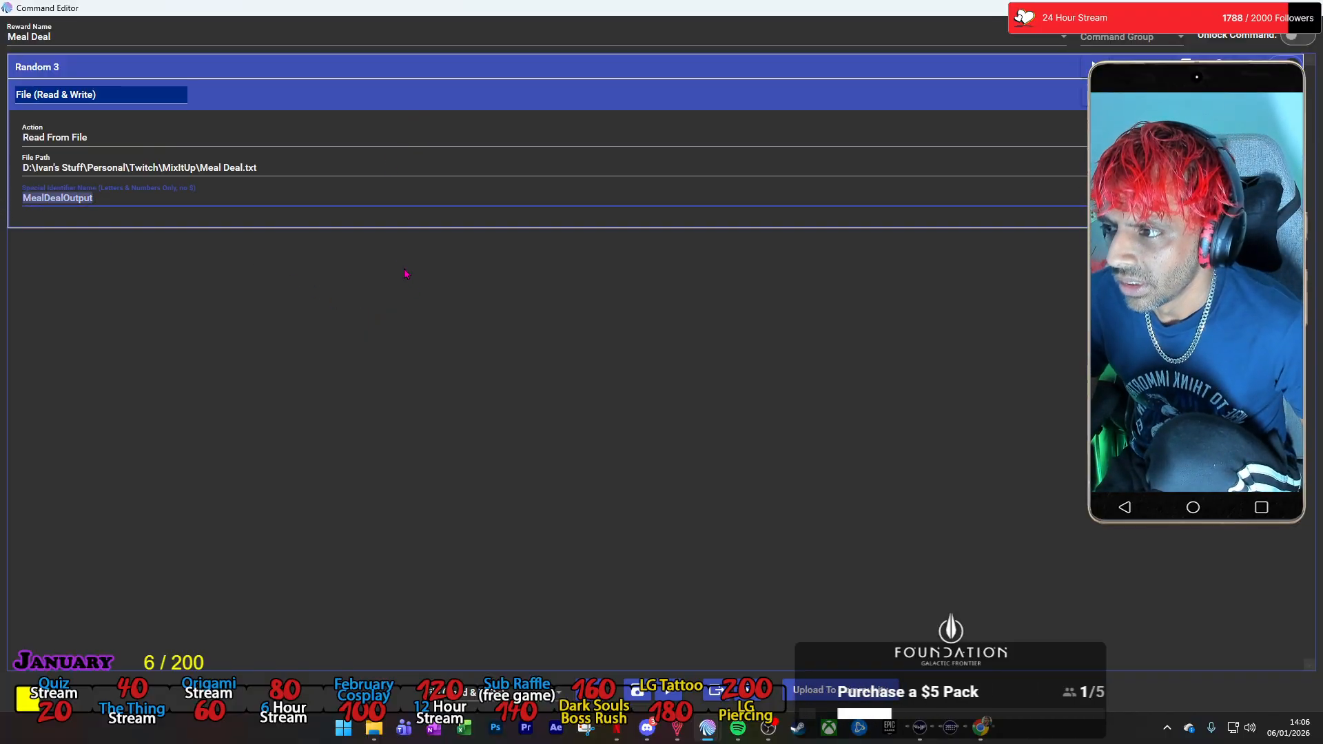
pyautogui.click(534, 693)
pyautogui.scroll(-1, 543, 541)
pyautogui.scroll(3, 526, 439)
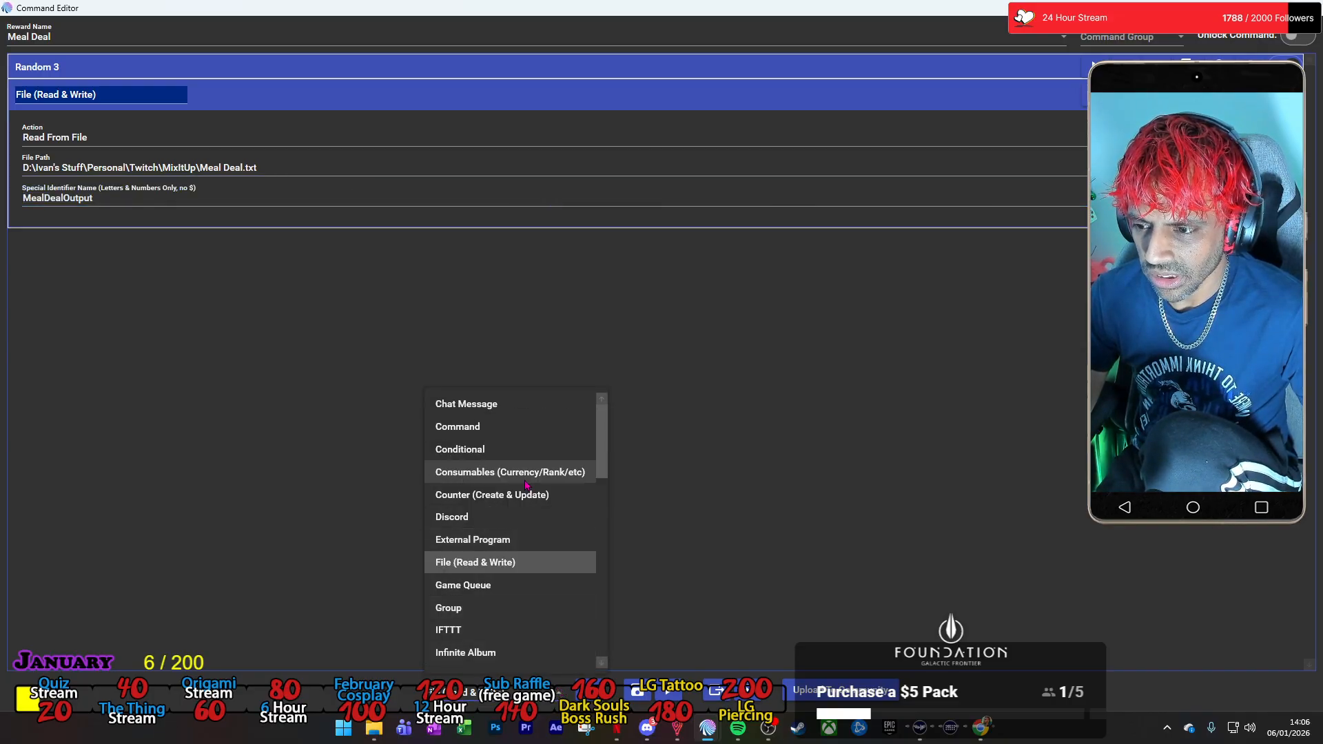
pyautogui.click(499, 413)
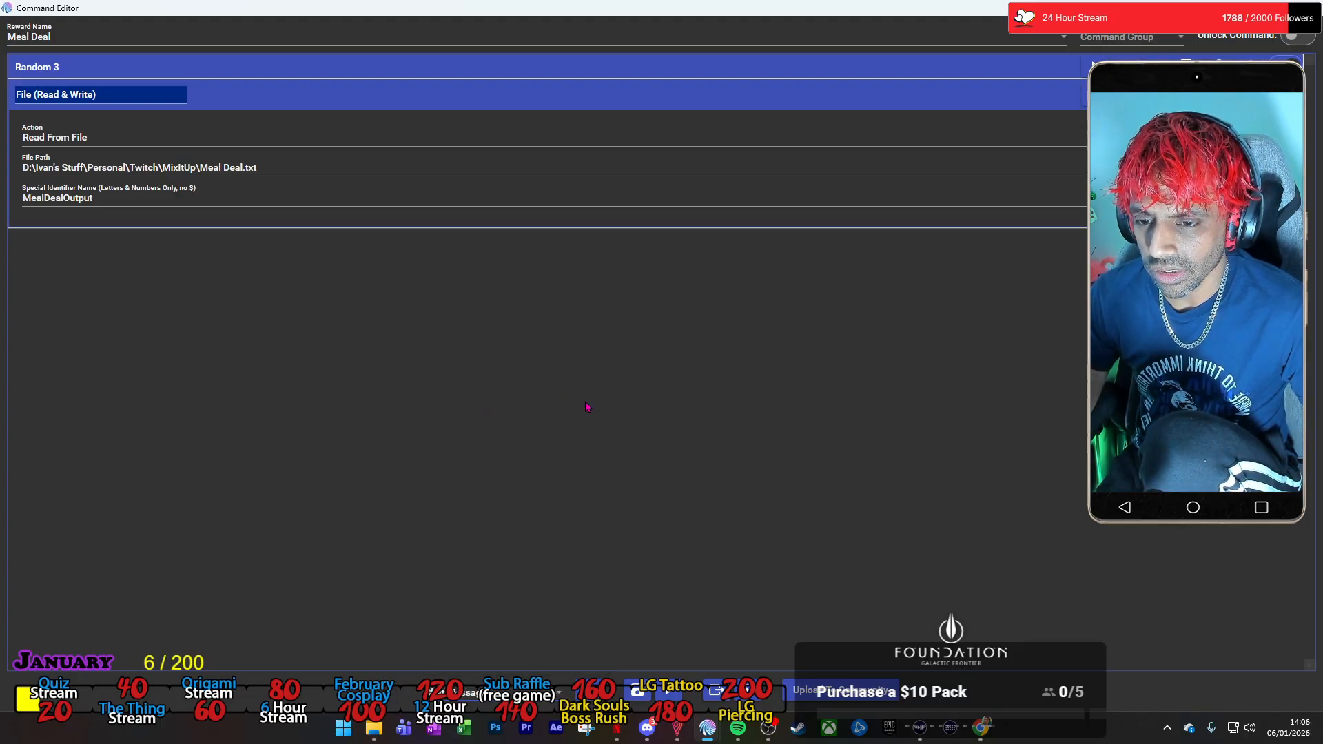
# Set the chat message text to the identifier $MealDealOutput.
pyautogui.click(148, 345)
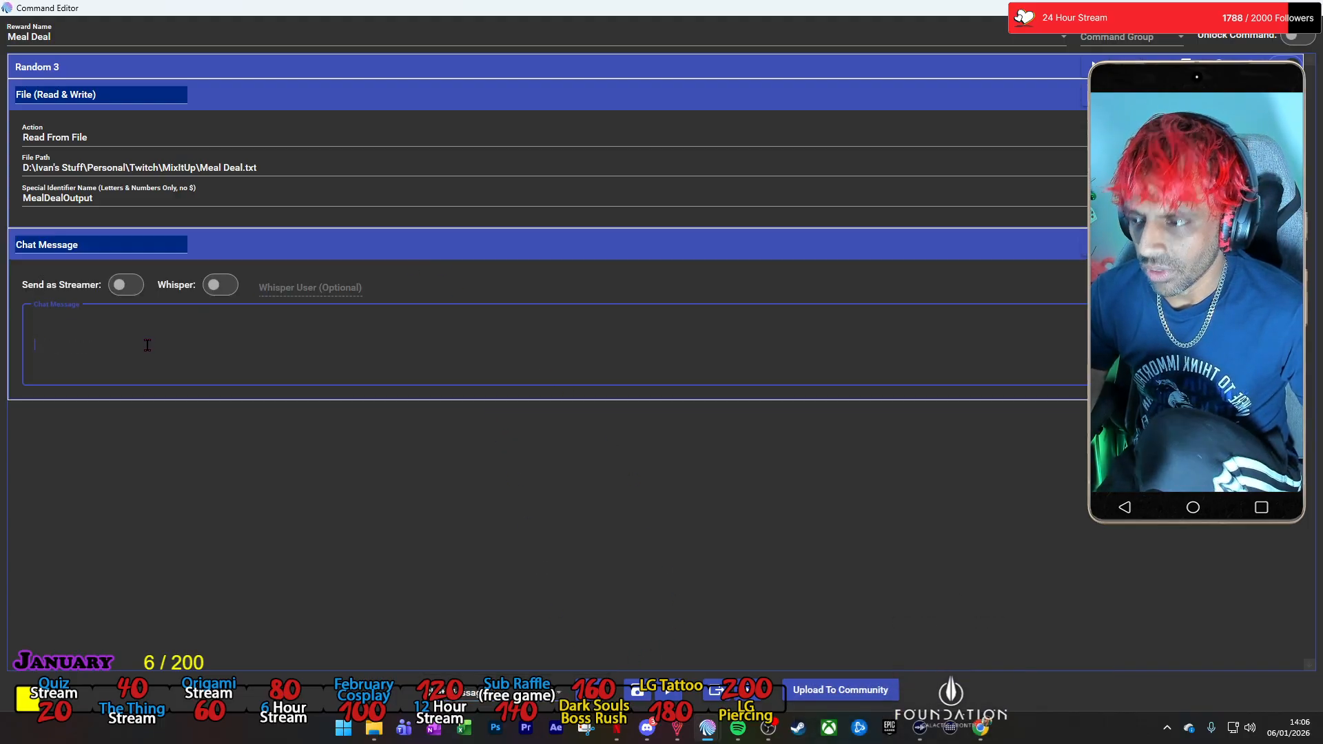
pyautogui.hotkey('ctrl', 'v')
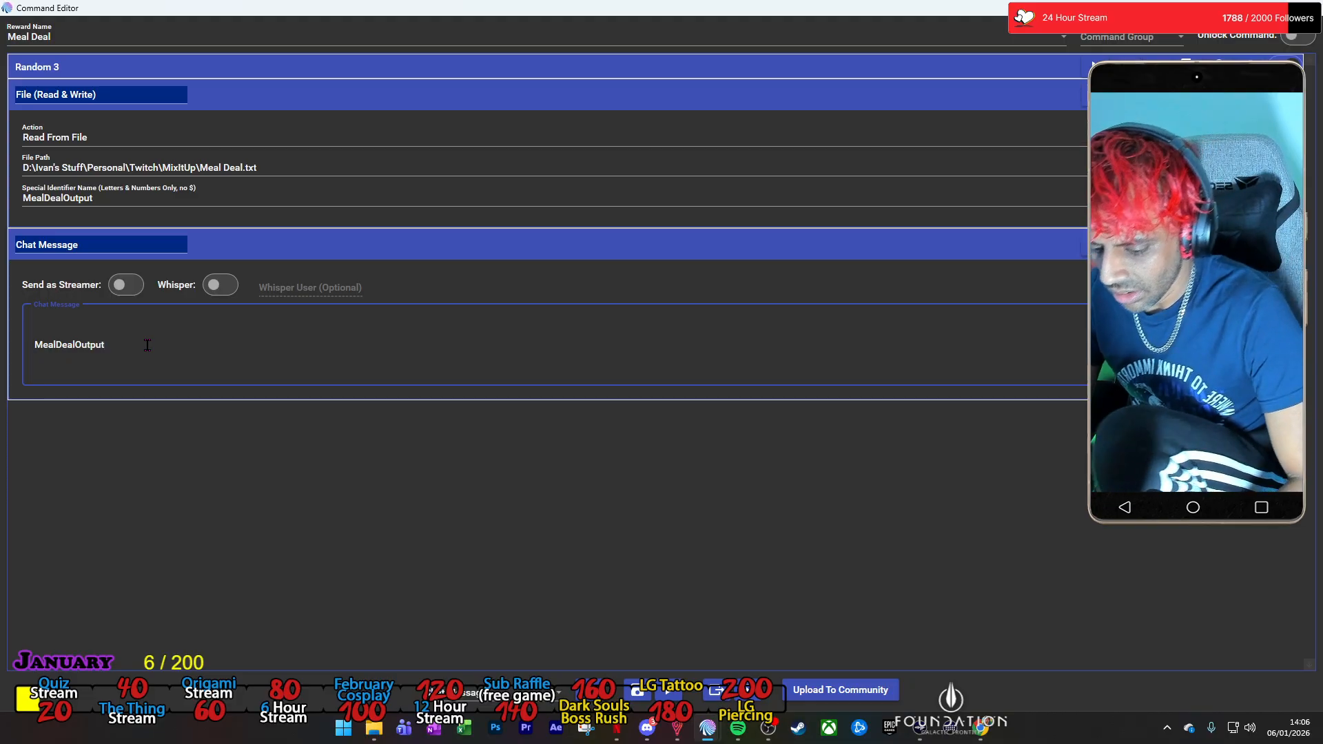
pyautogui.press('Home')
pyautogui.write('4')
pyautogui.press('BackSpace')
pyautogui.write('$')
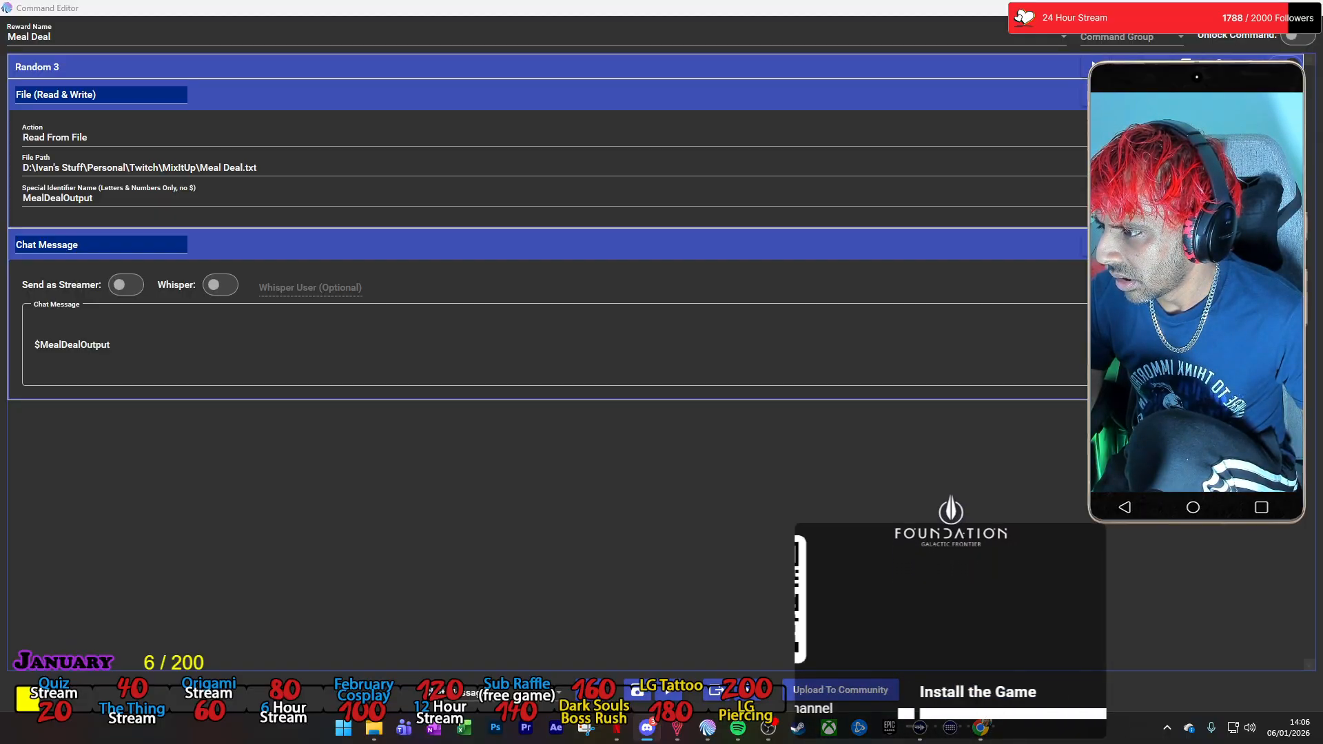
# Insert "Hey USERNAME, your meal deal consisted of " before $MealDealOutput in the chat message.
pyautogui.click(36, 346)
pyautogui.write('Hey U')
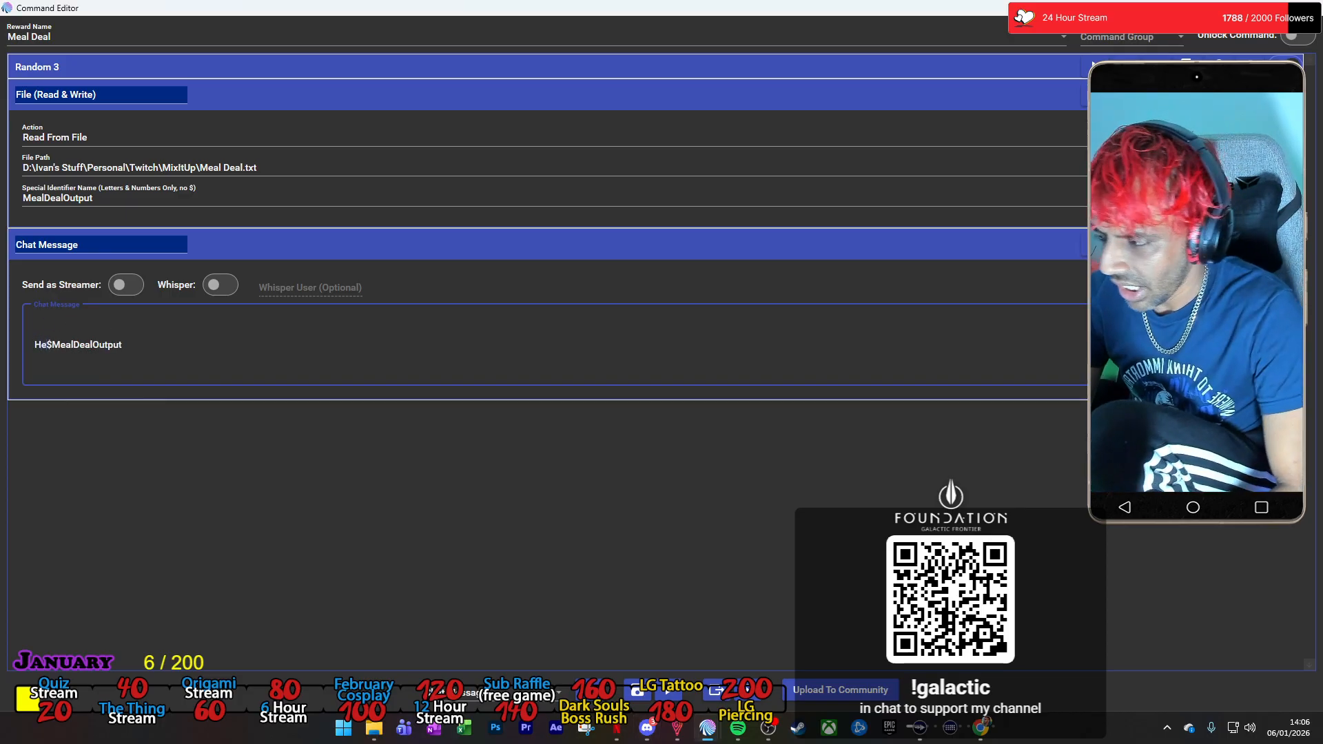
pyautogui.write('SERNAME')
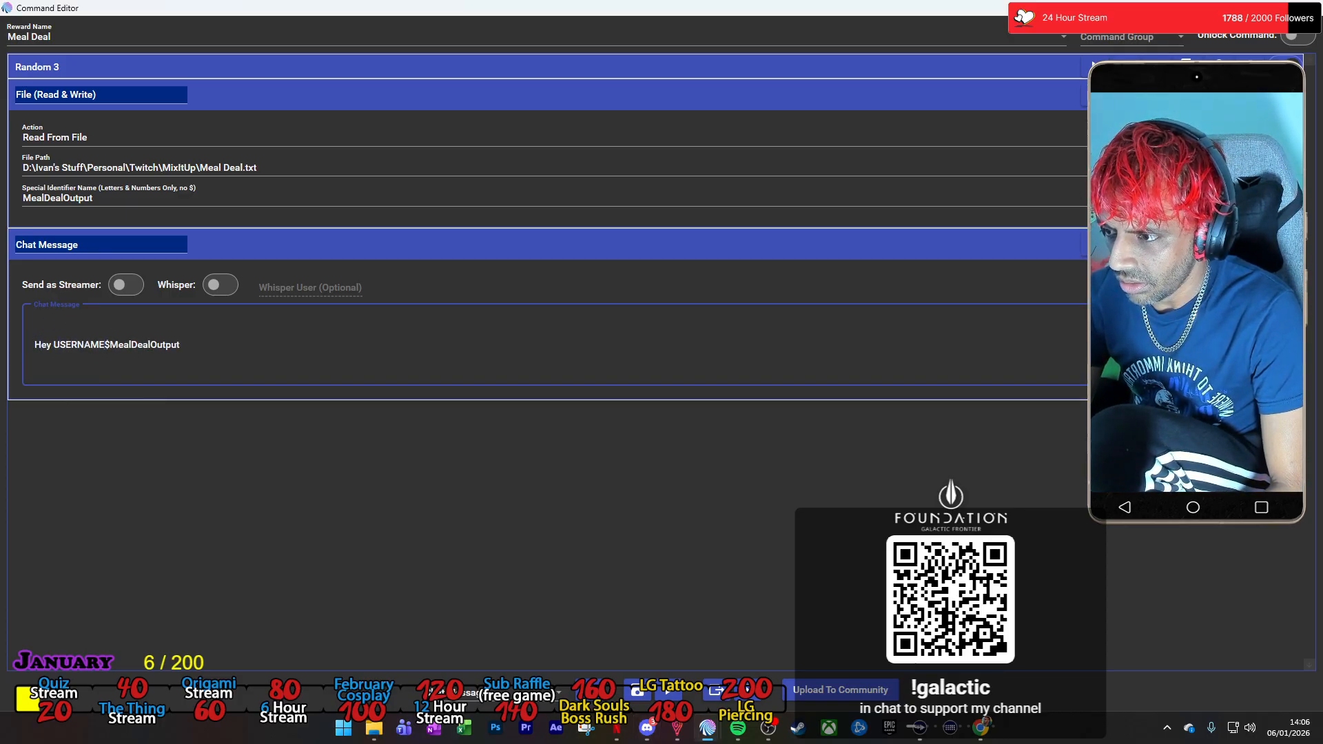
pyautogui.press('BackSpace')
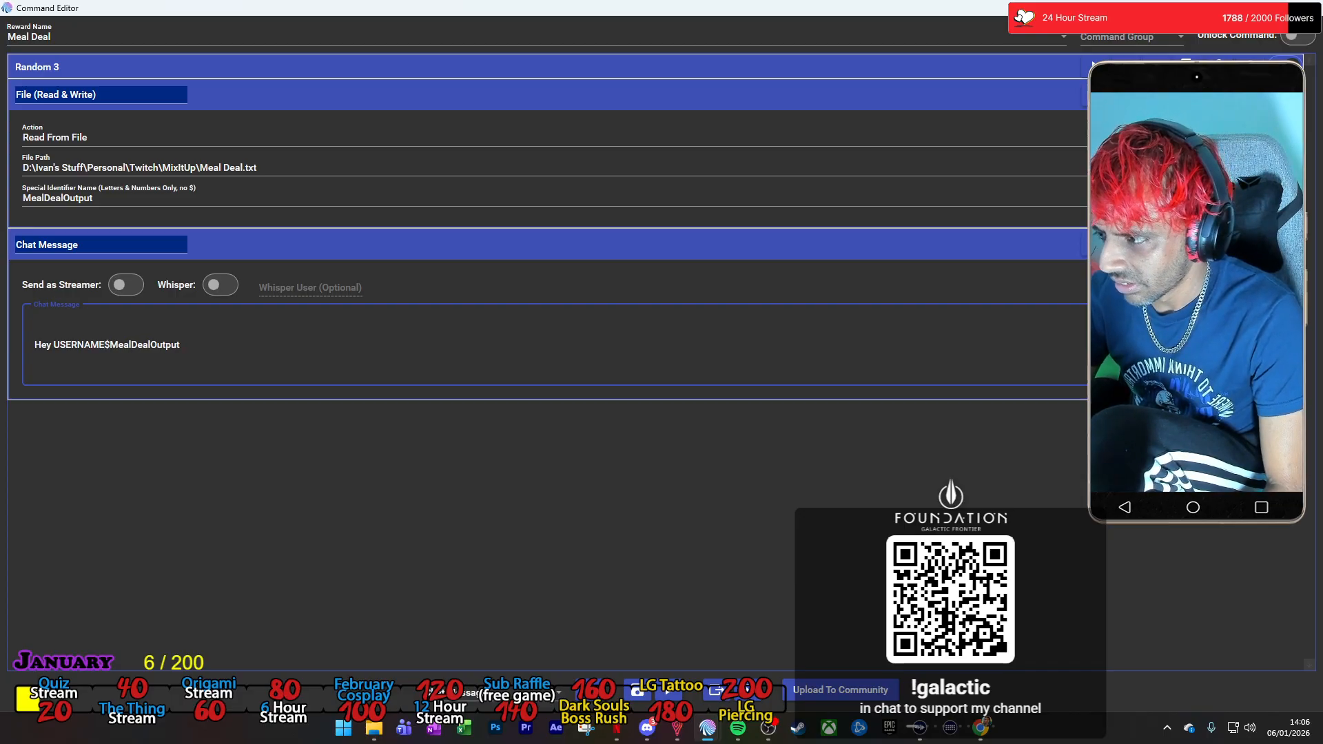
pyautogui.write(', y')
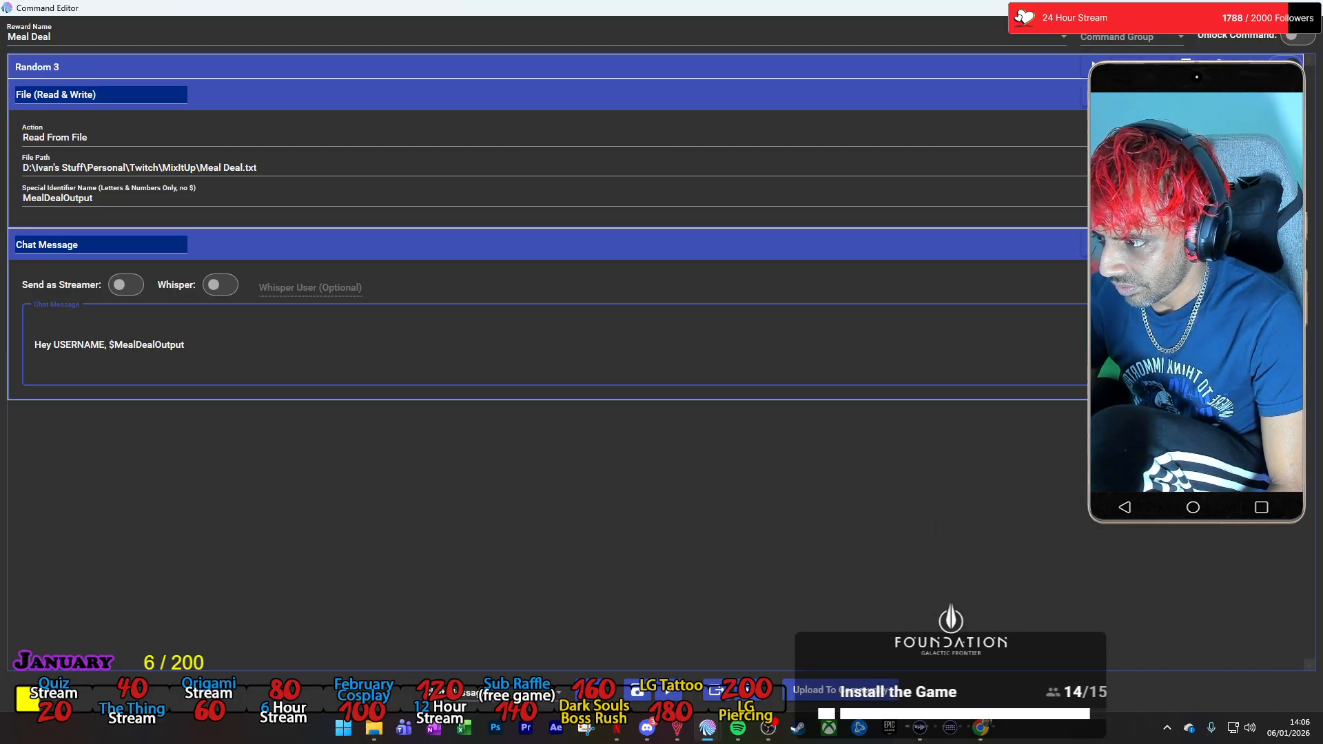
pyautogui.write('our ')
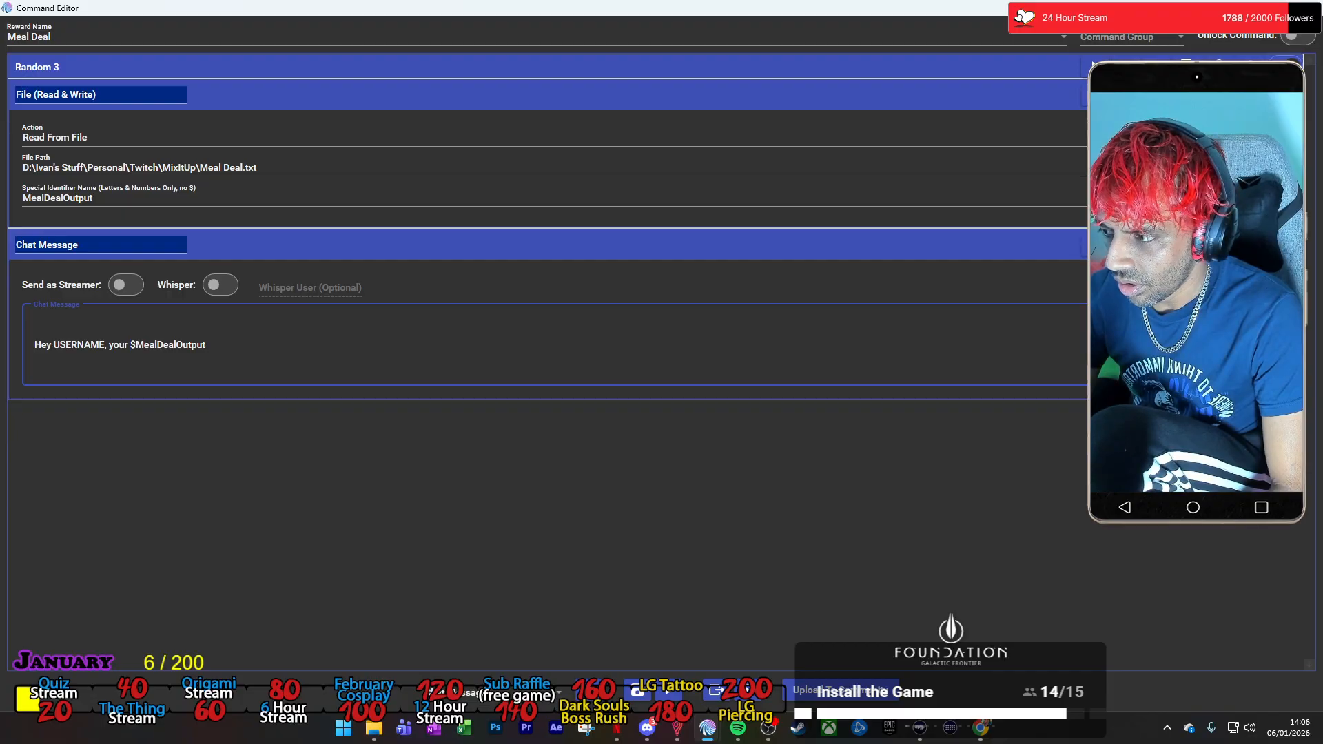
pyautogui.write('meal ')
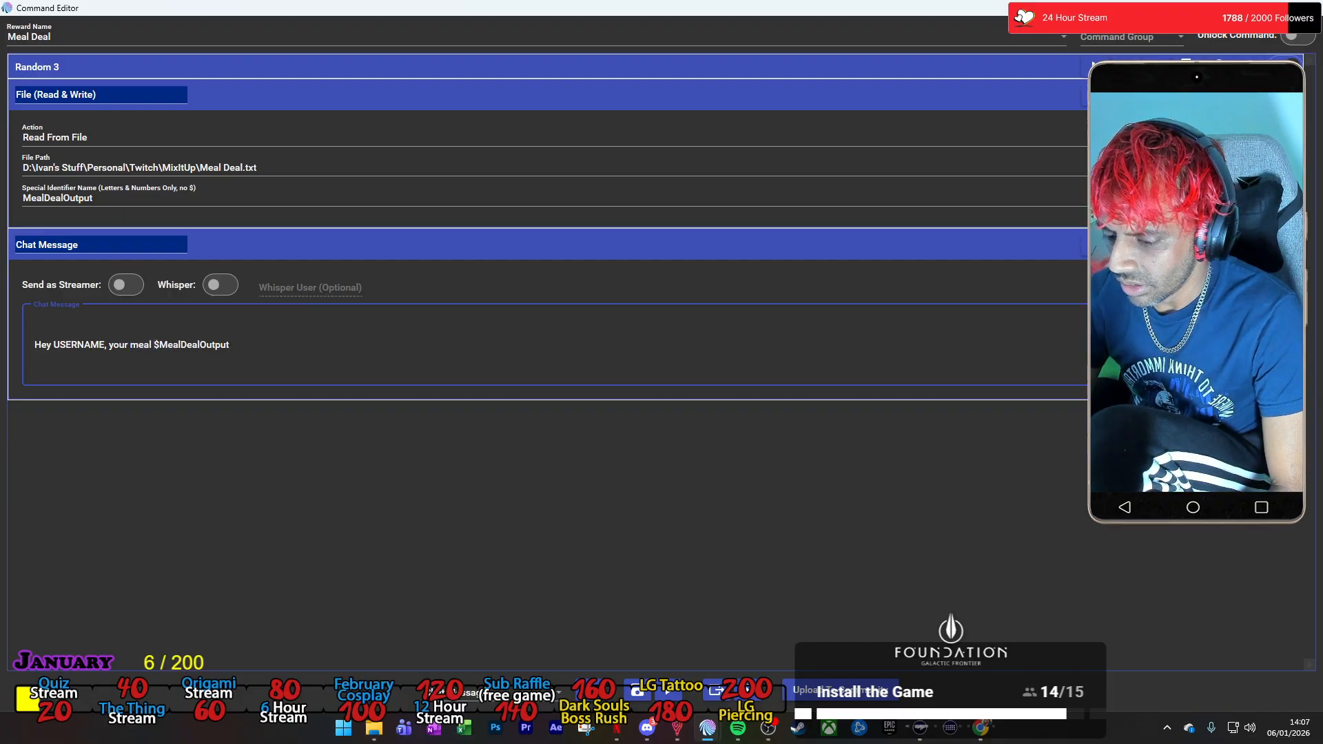
pyautogui.write('deal consisted')
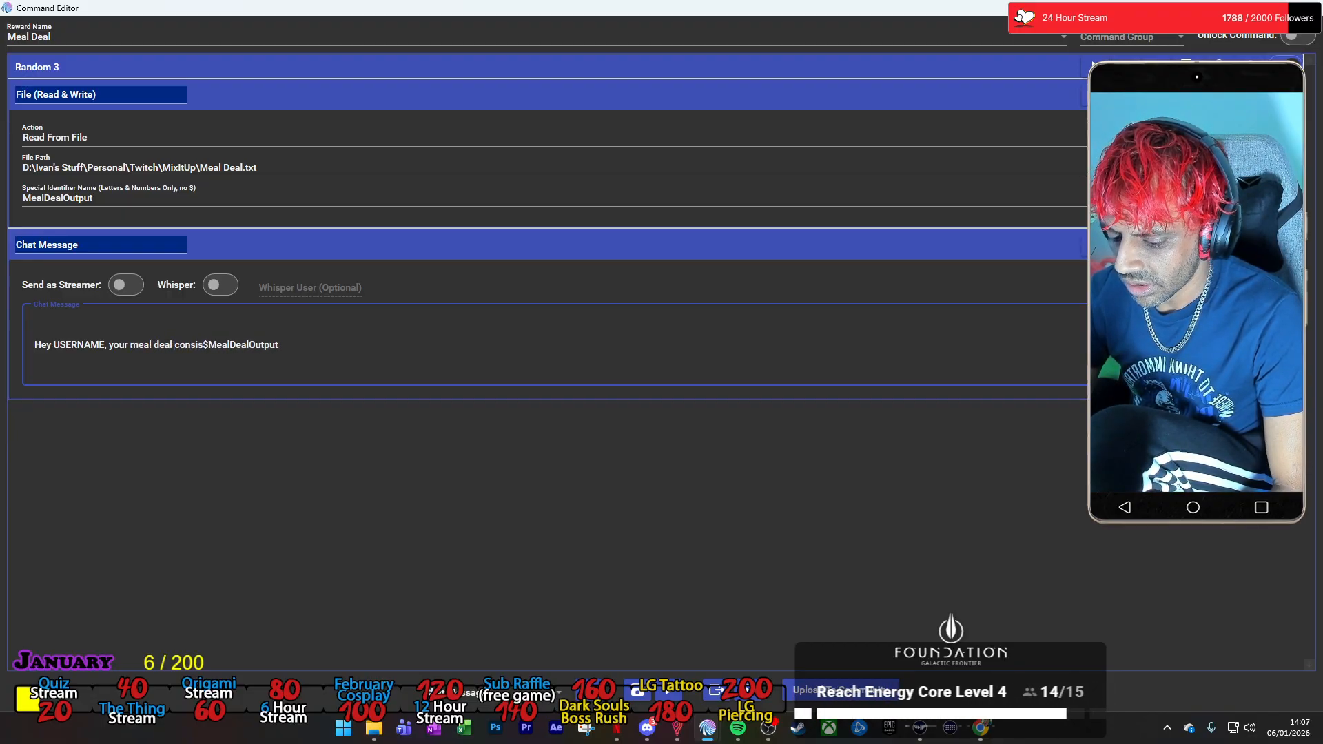
pyautogui.write(' of')
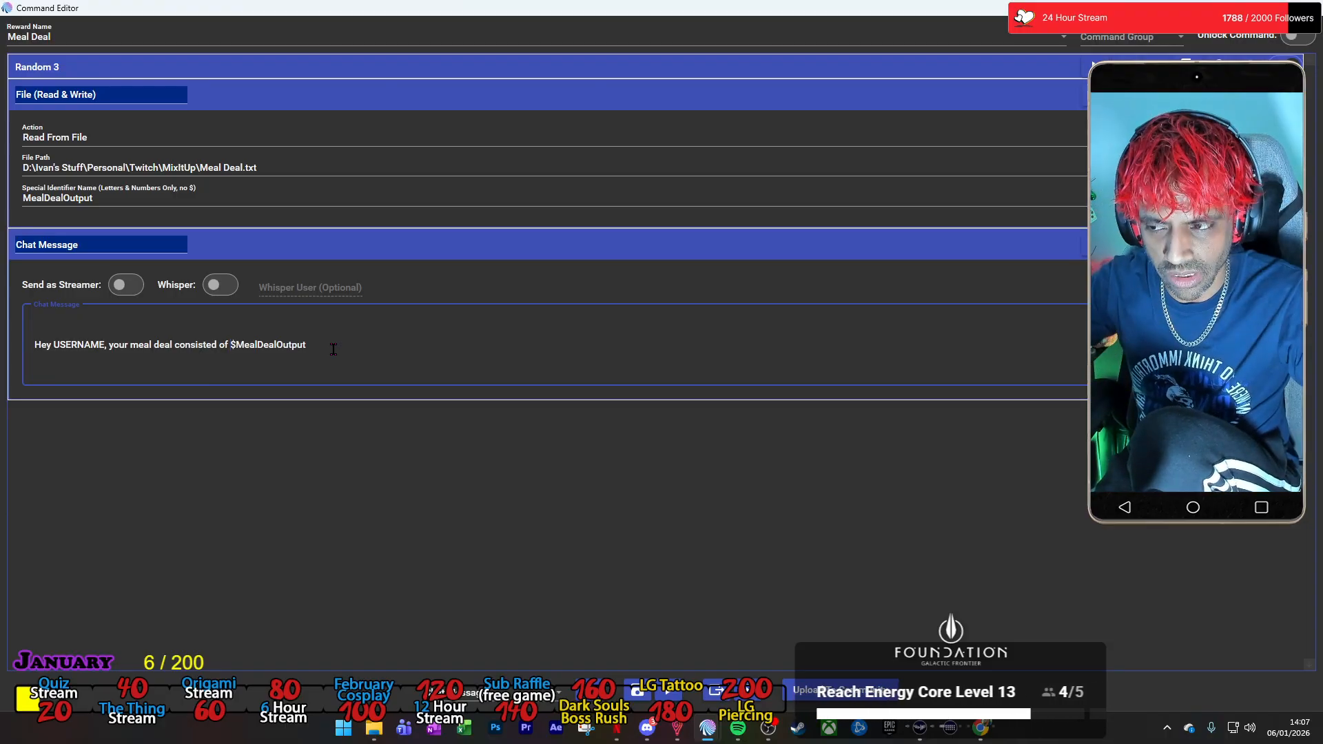
# Check the options inside Random 3, and arrange the Command Editor side by side with the Twitch Channel Points window.
pyautogui.hotkey('alt', 'Tab')
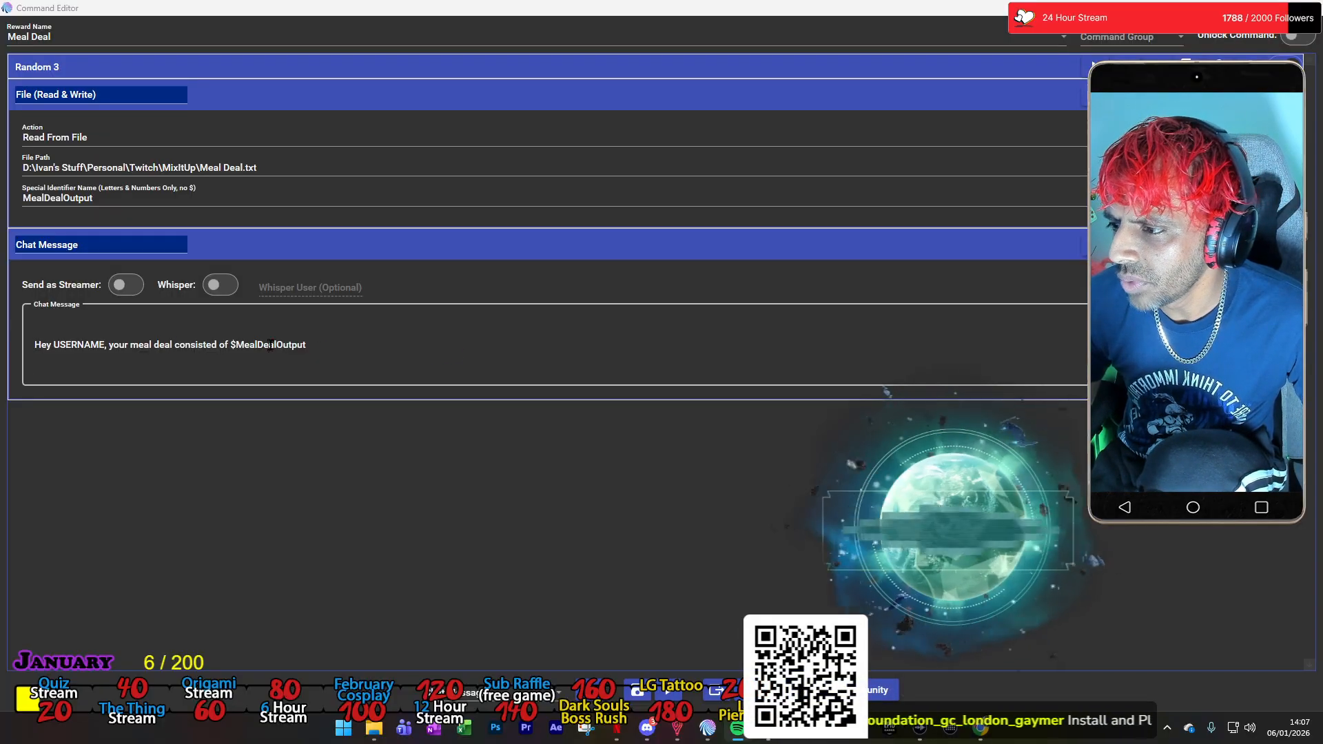
pyautogui.click(299, 63)
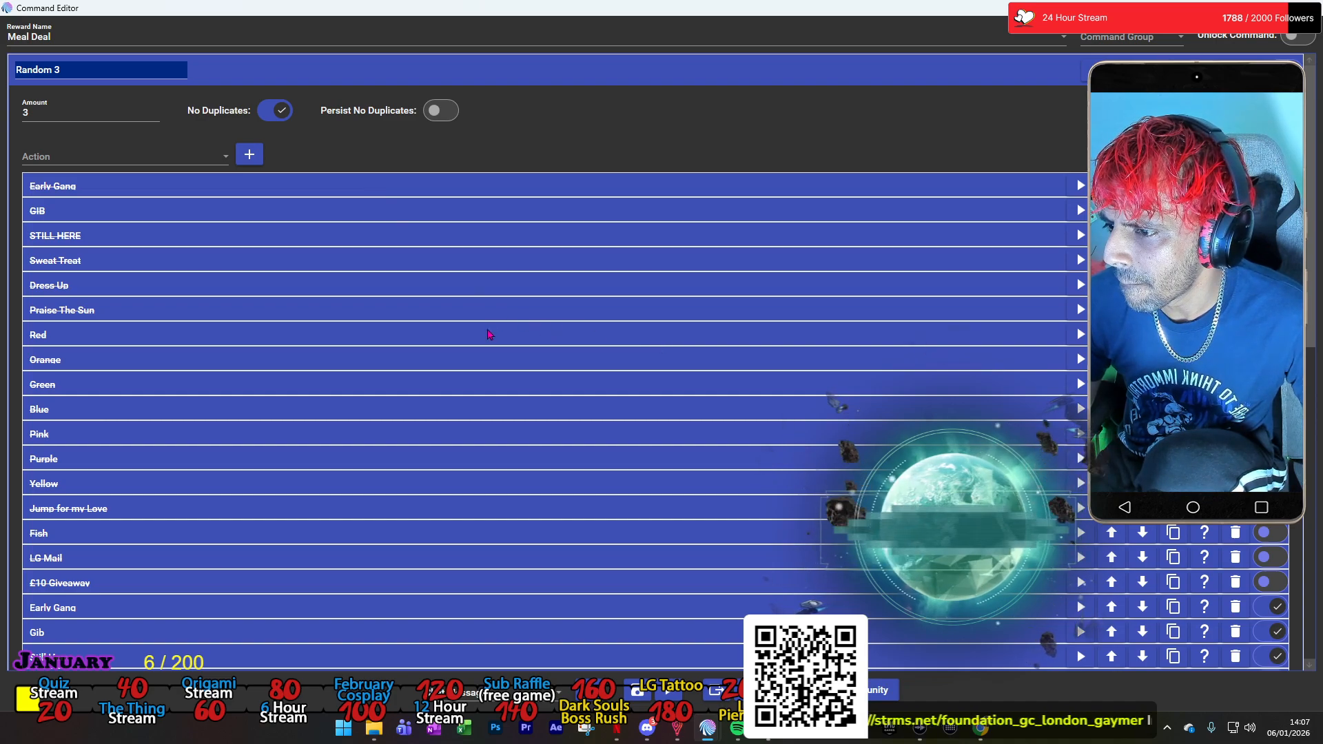
pyautogui.click(307, 77)
pyautogui.moveTo(379, 24); pyautogui.dragTo(3, 245)
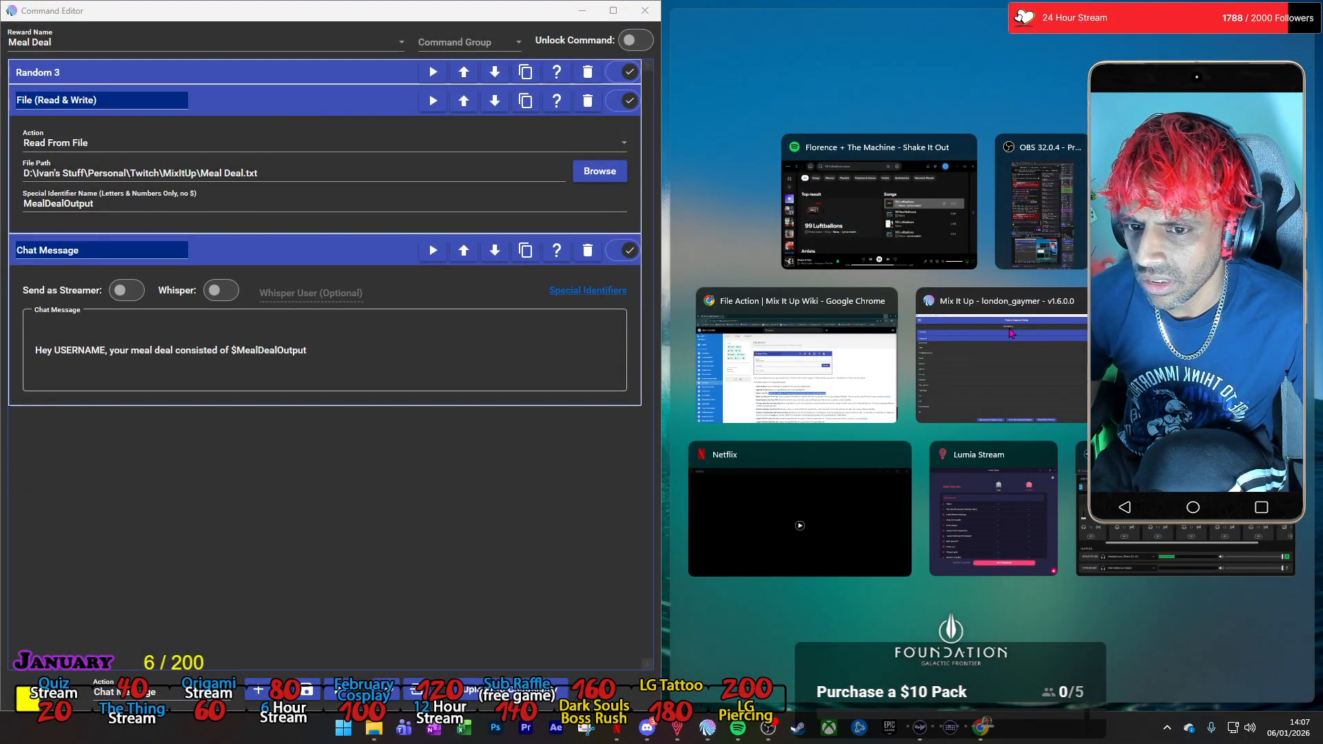
pyautogui.click(1002, 331)
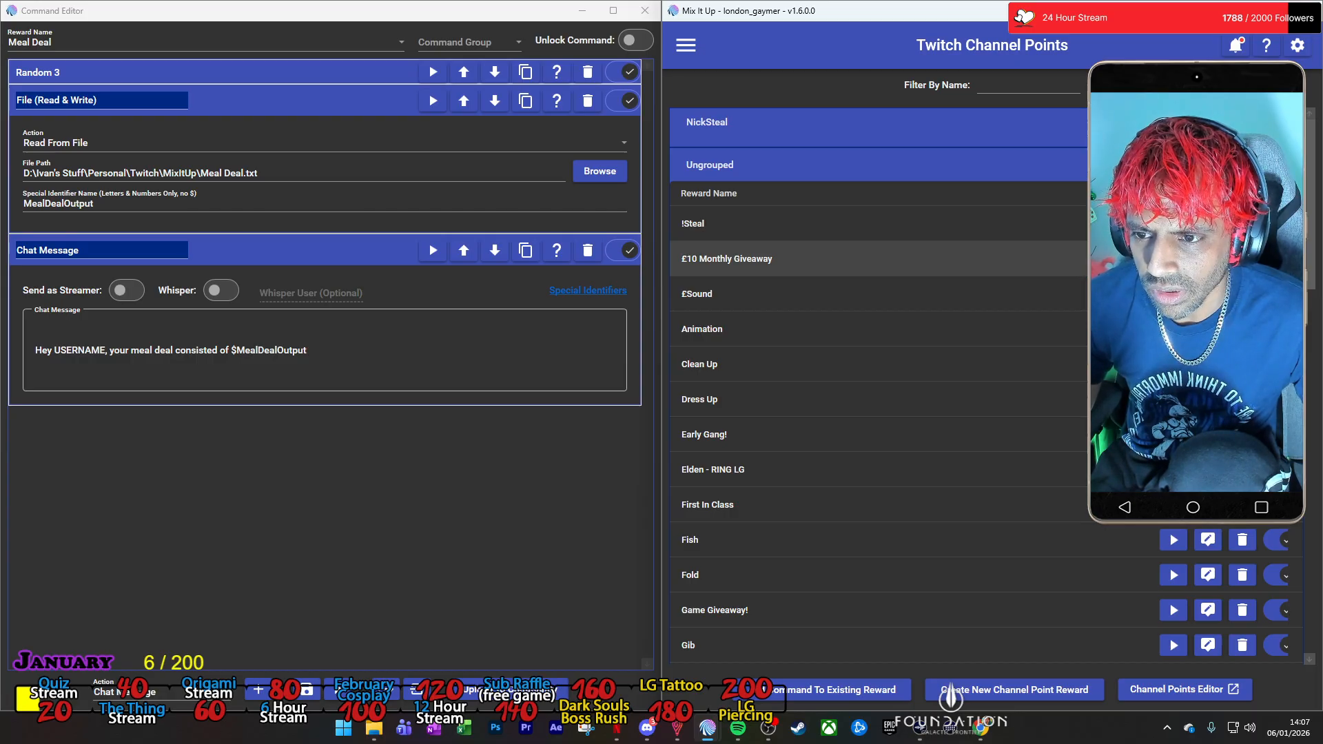
# Open the £10 Monthly Giveaway command, expand its actions and copy $username from the GGs chat message.
pyautogui.click(1208, 258)
pyautogui.moveTo(694, 158); pyautogui.dragTo(917, 166)
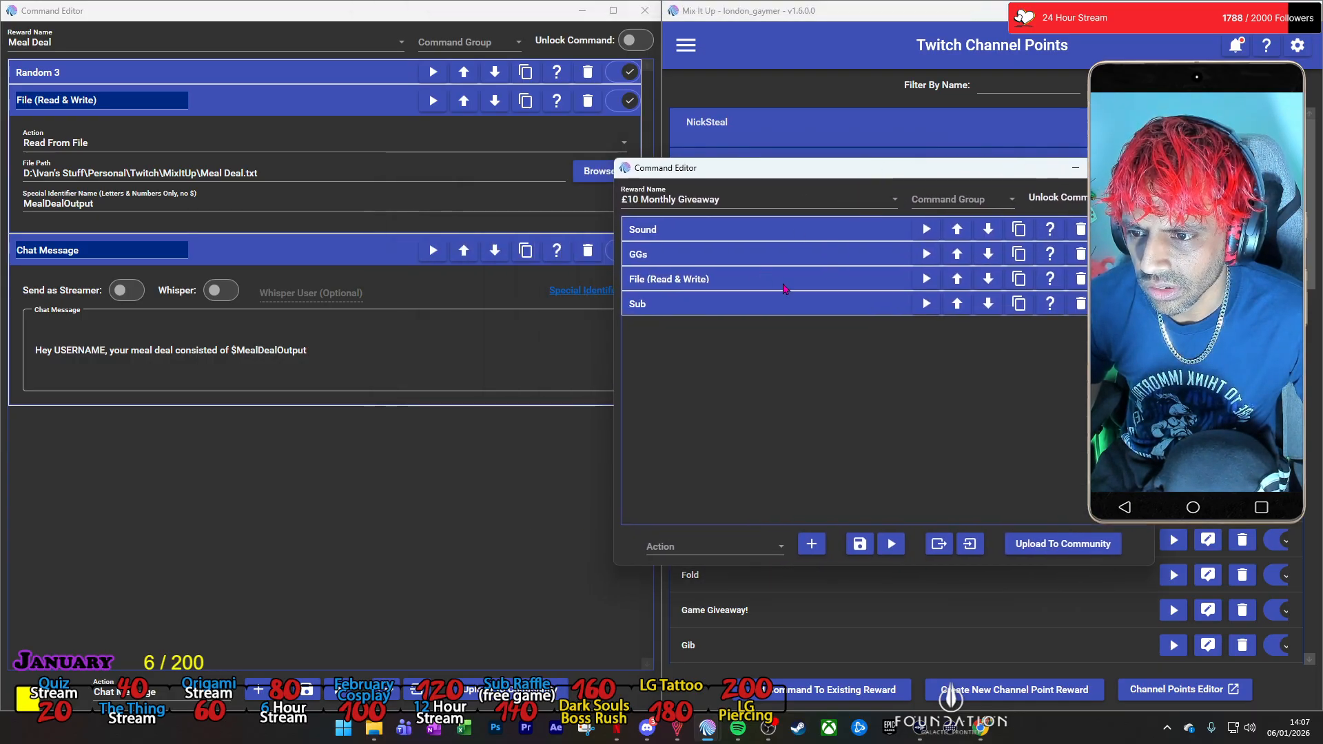
pyautogui.click(812, 305)
pyautogui.click(812, 280)
pyautogui.click(817, 255)
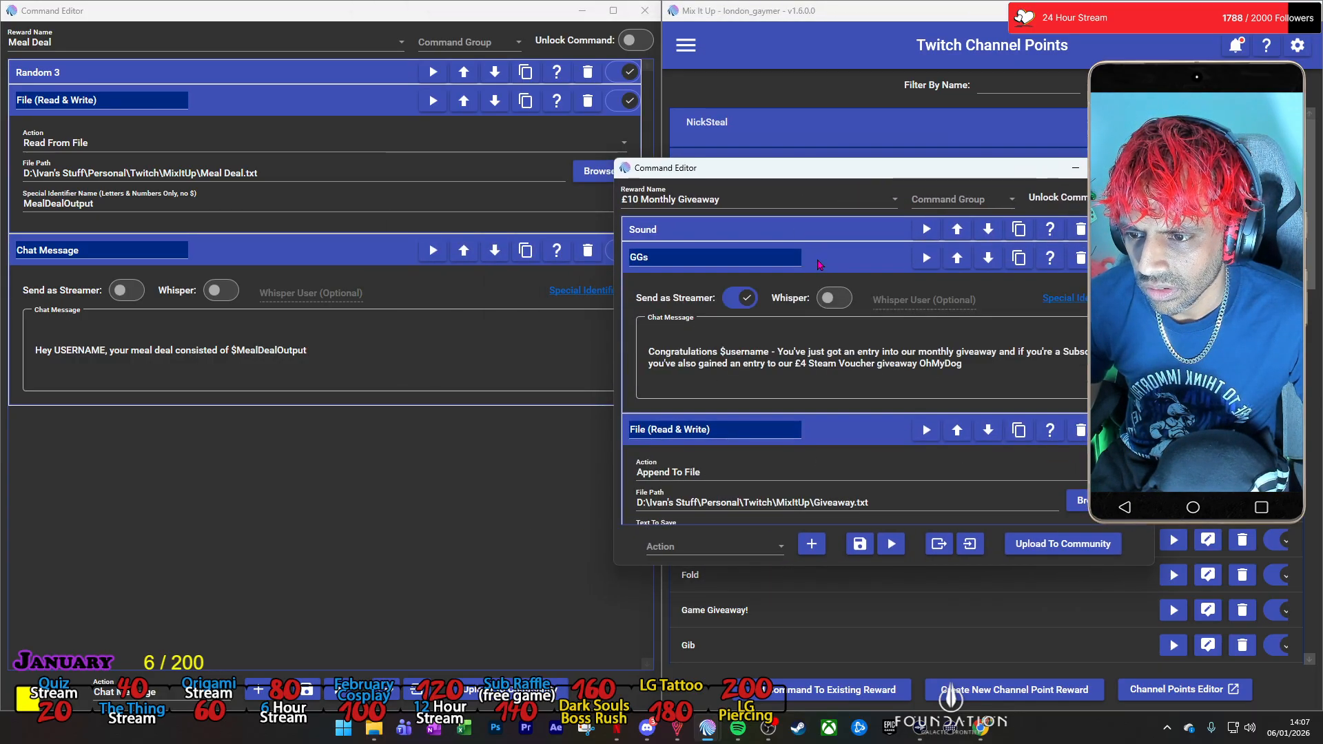
pyautogui.moveTo(720, 352); pyautogui.dragTo(767, 352)
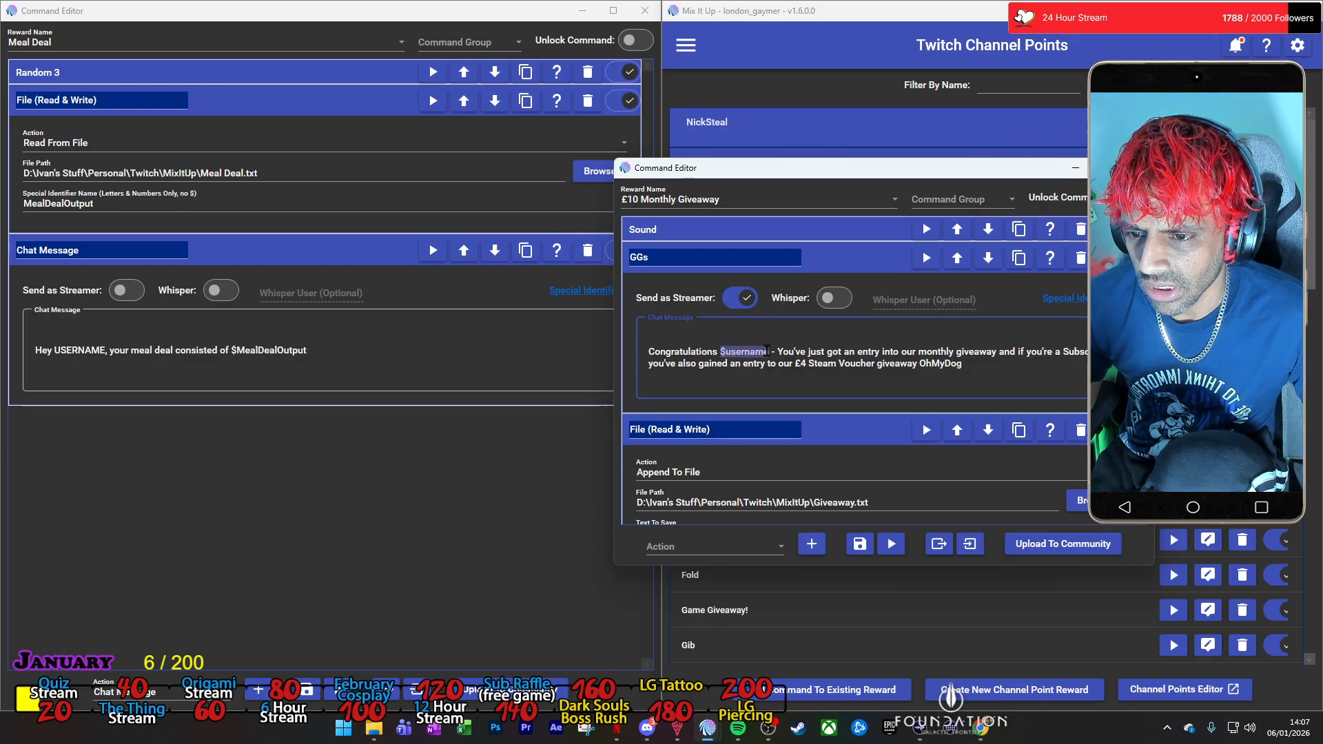
pyautogui.hotkey('ctrl', 'c')
# Replace USERNAME with $username in the Meal Deal chat message, and close the £10 Monthly Giveaway command.
pyautogui.click(297, 351)
pyautogui.doubleClick(69, 350)
pyautogui.hotkey('ctrl', 'v')
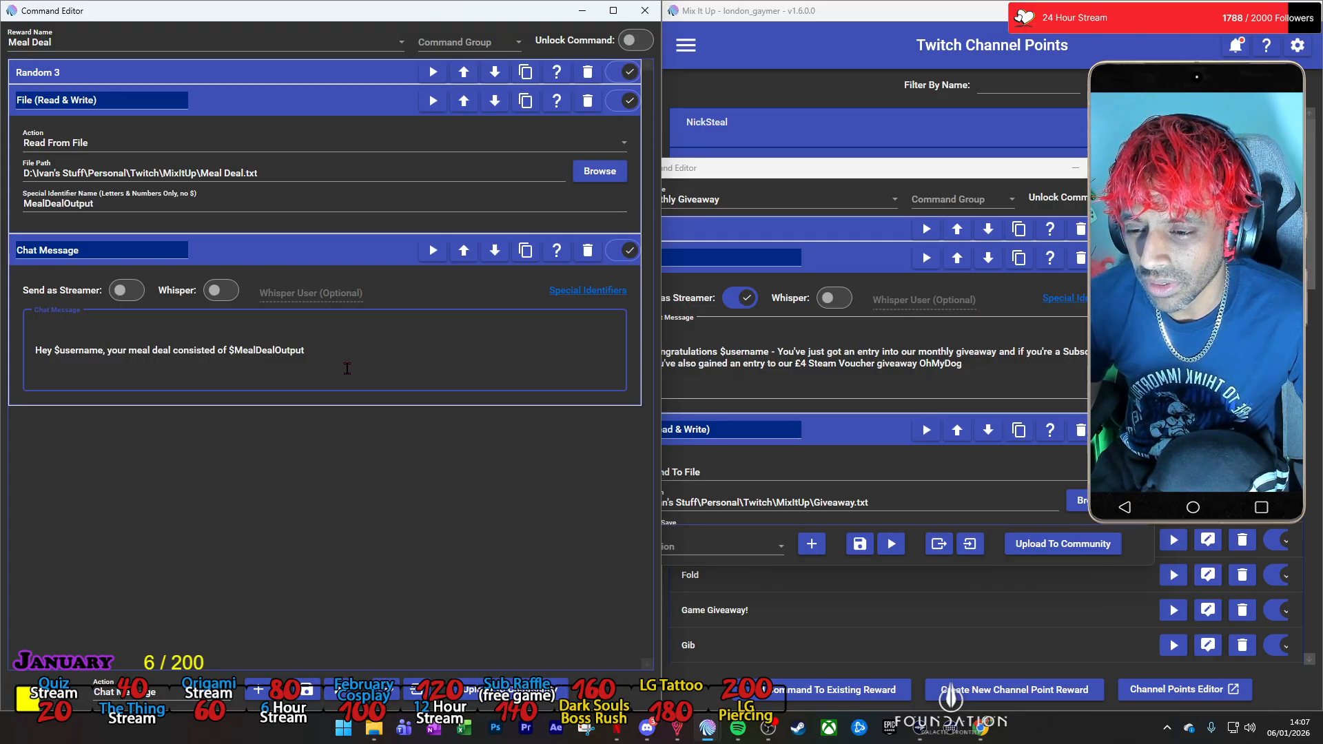
pyautogui.moveTo(937, 177); pyautogui.dragTo(998, 165)
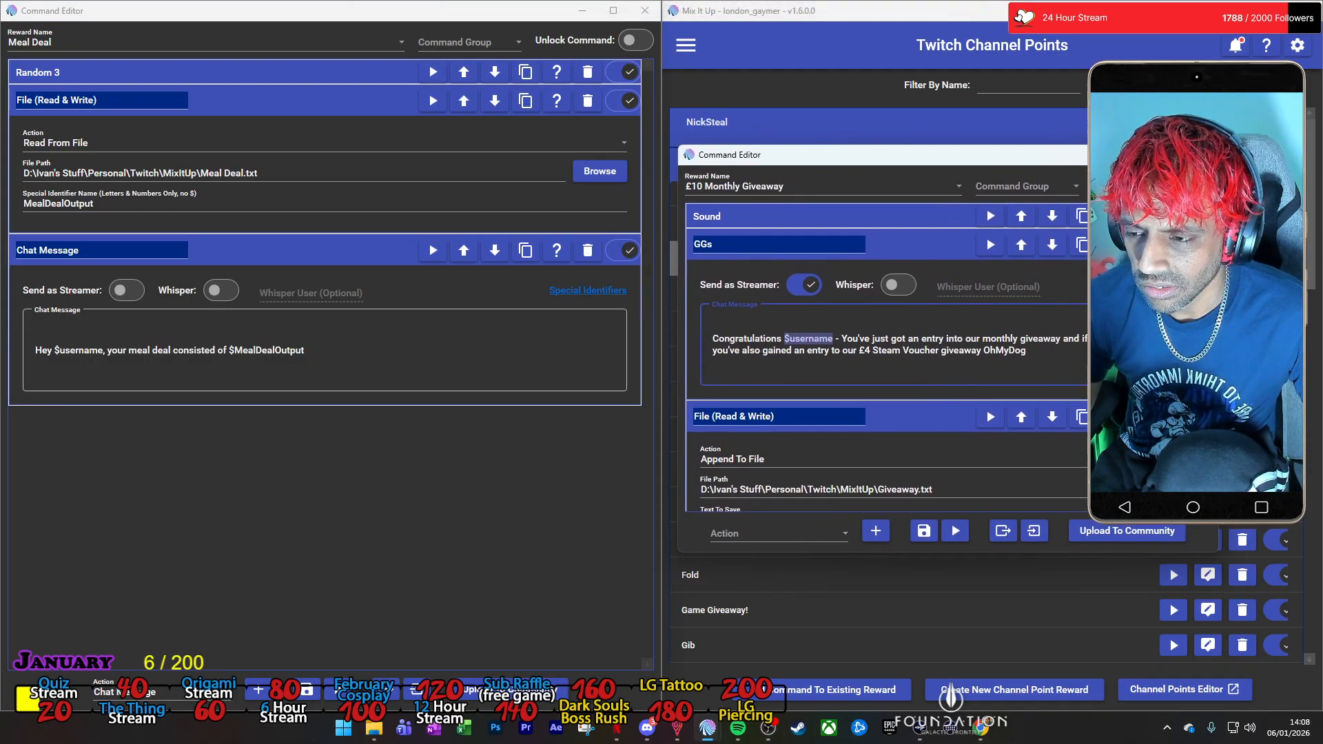
pyautogui.click(1202, 155)
# Test the Chat Message action on its own, and check the contents of Meal Deal.txt in Notepad.
pyautogui.click(433, 259)
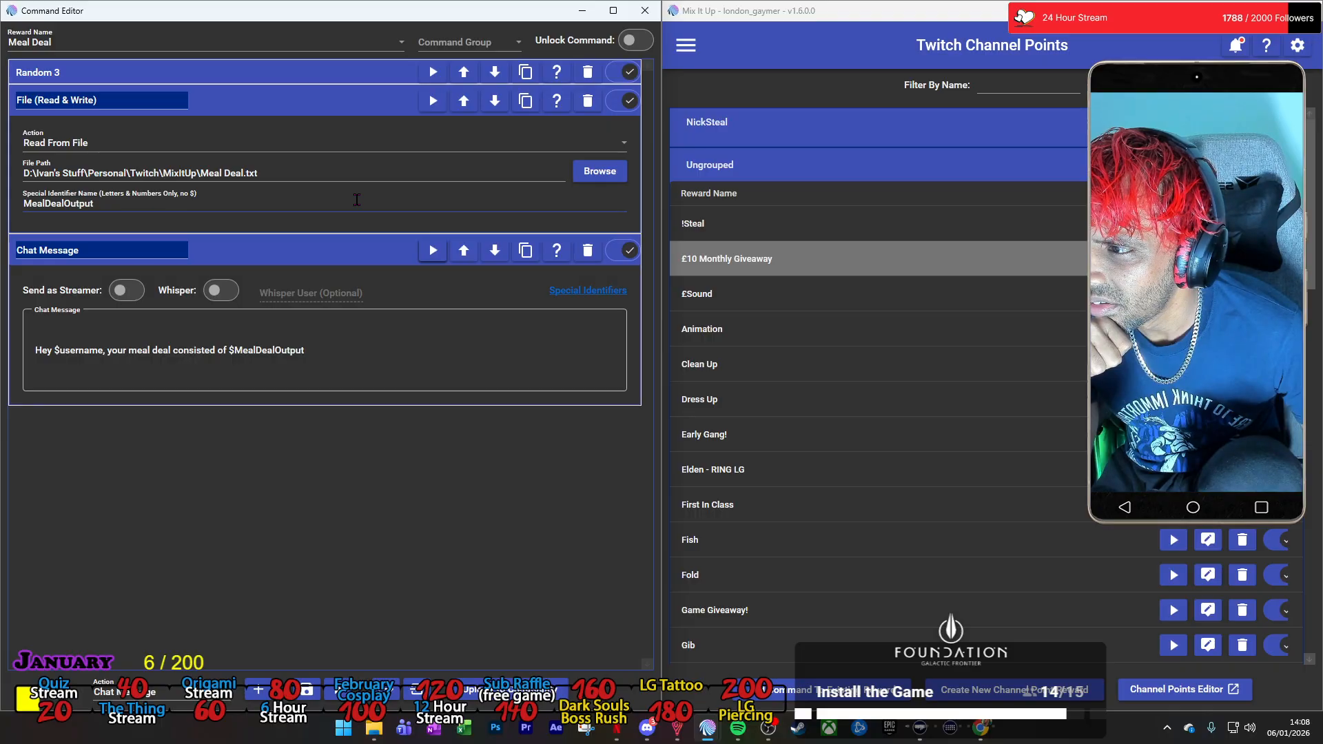
pyautogui.click(426, 257)
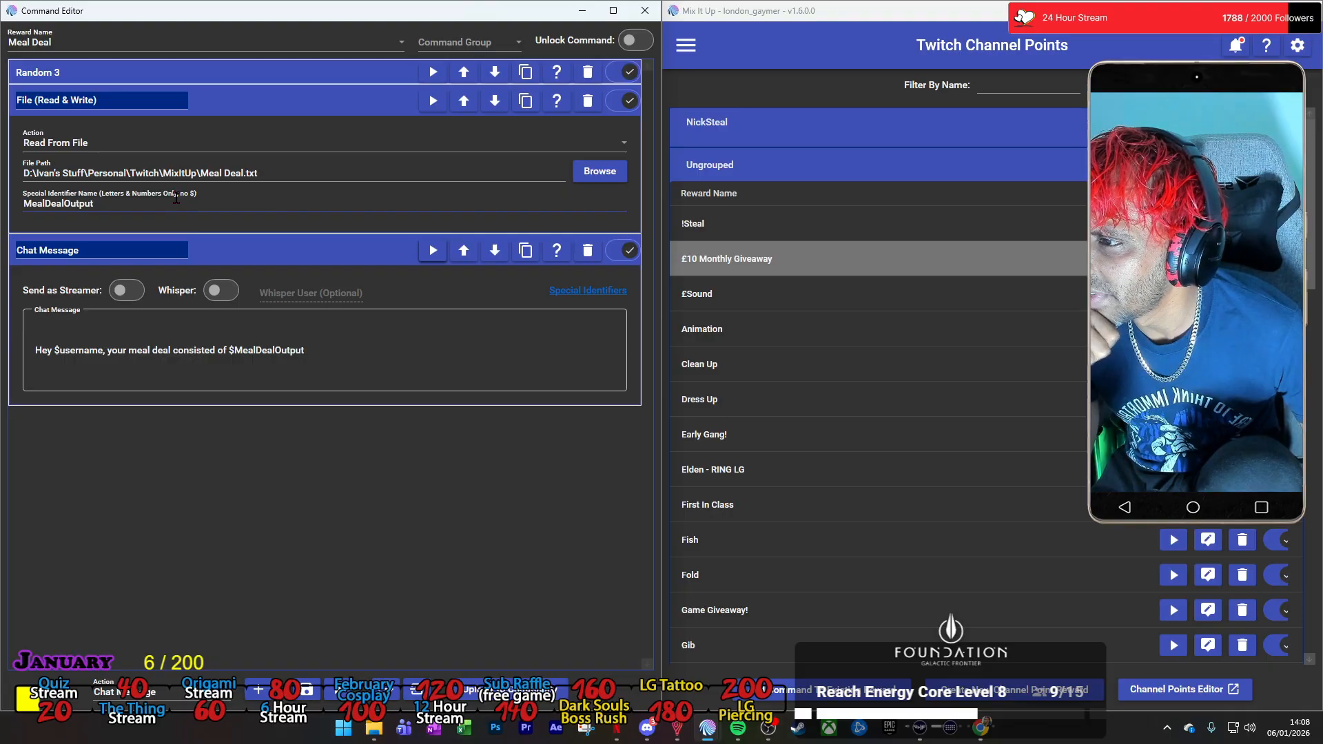
pyautogui.click(235, 202)
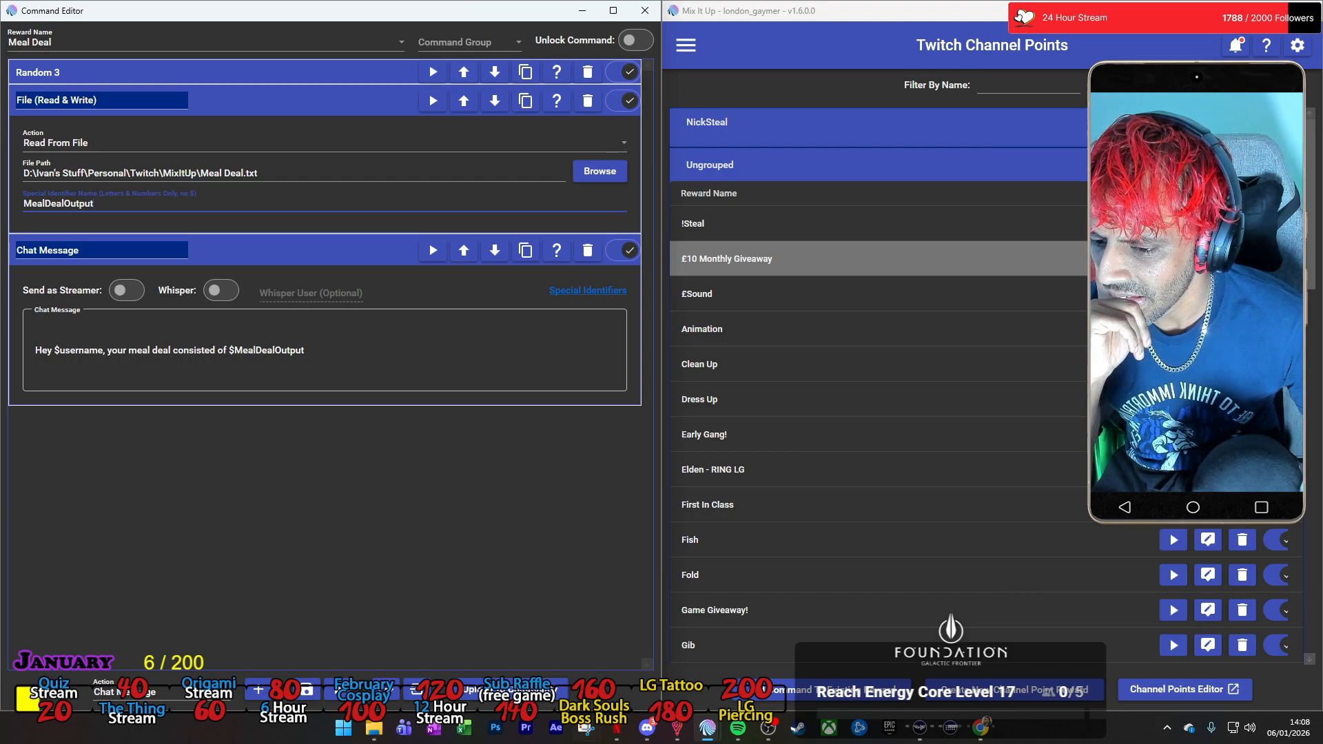
pyautogui.click(378, 726)
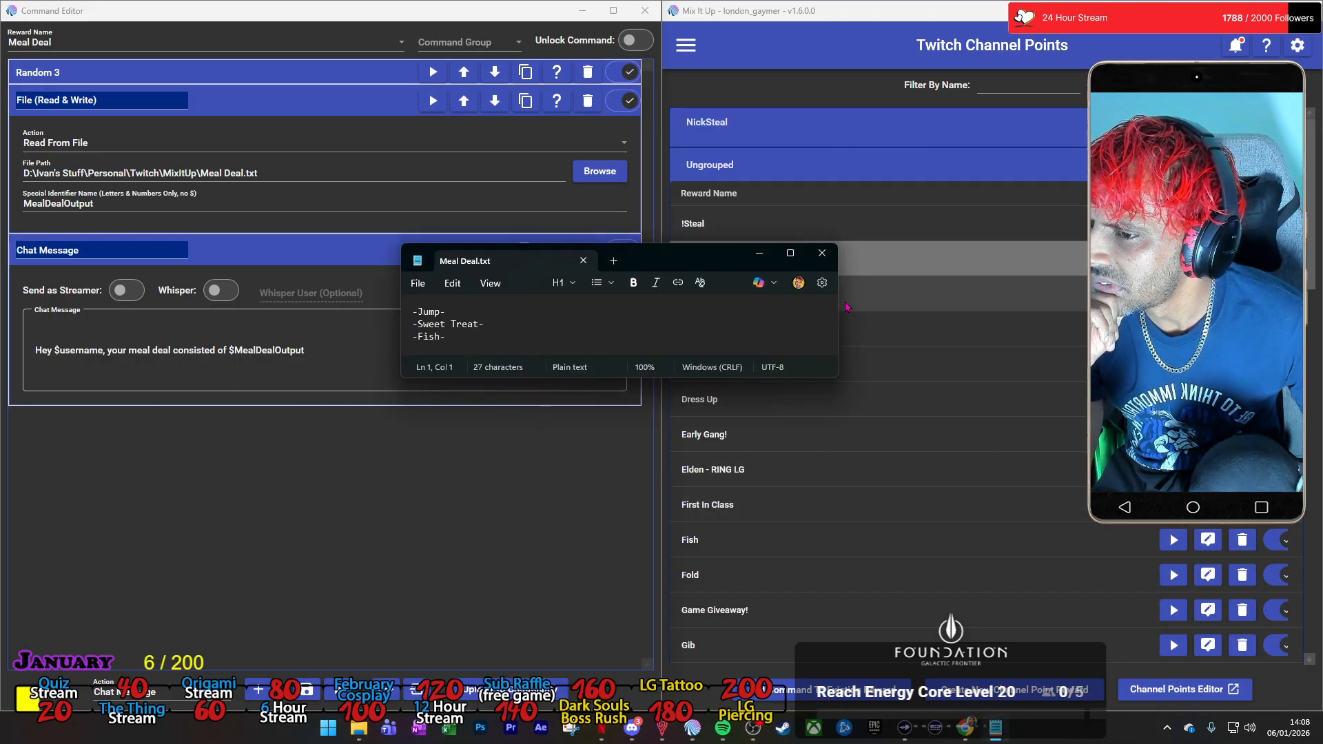
pyautogui.click(823, 255)
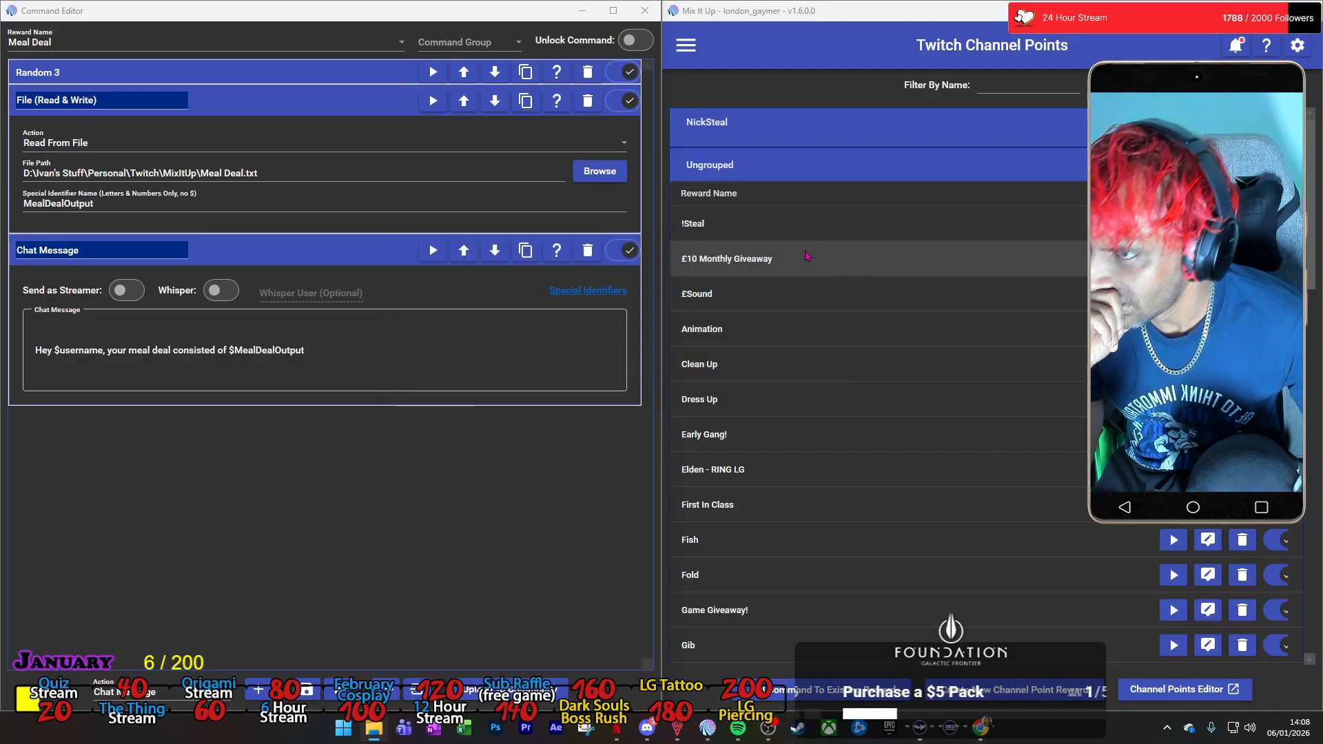
# Search Google in Chrome for "mixitup how to recall a special identifier", read the expanded AI overview and close the search tab.
pyautogui.moveTo(981, 727)
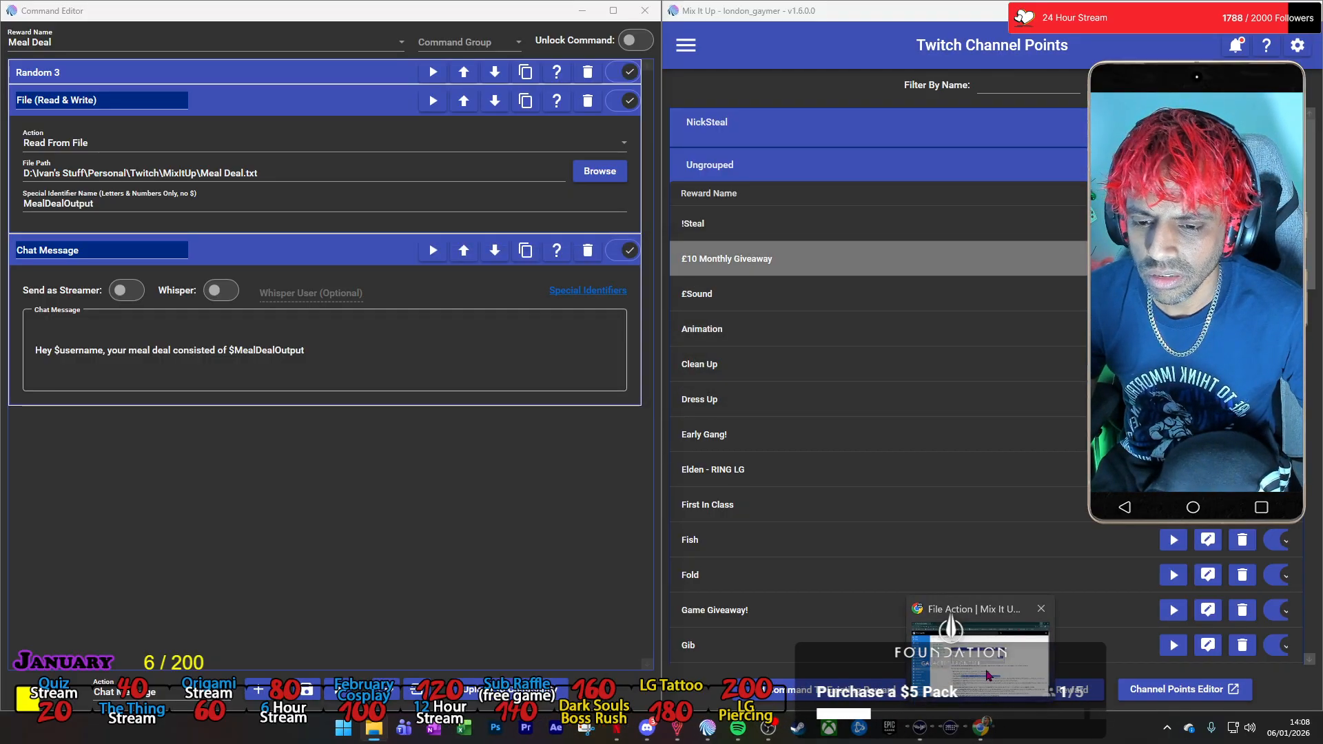
pyautogui.click(988, 672)
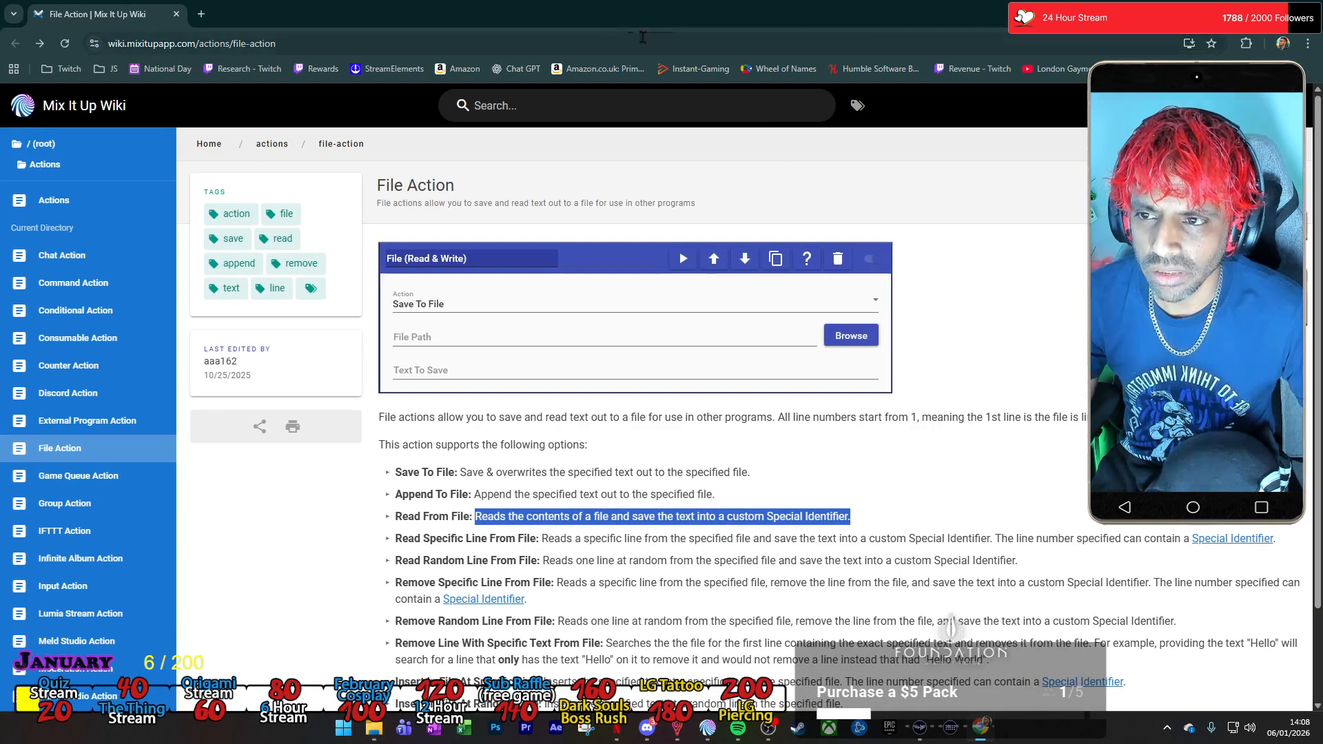
pyautogui.click(201, 14)
pyautogui.write('mixitup h')
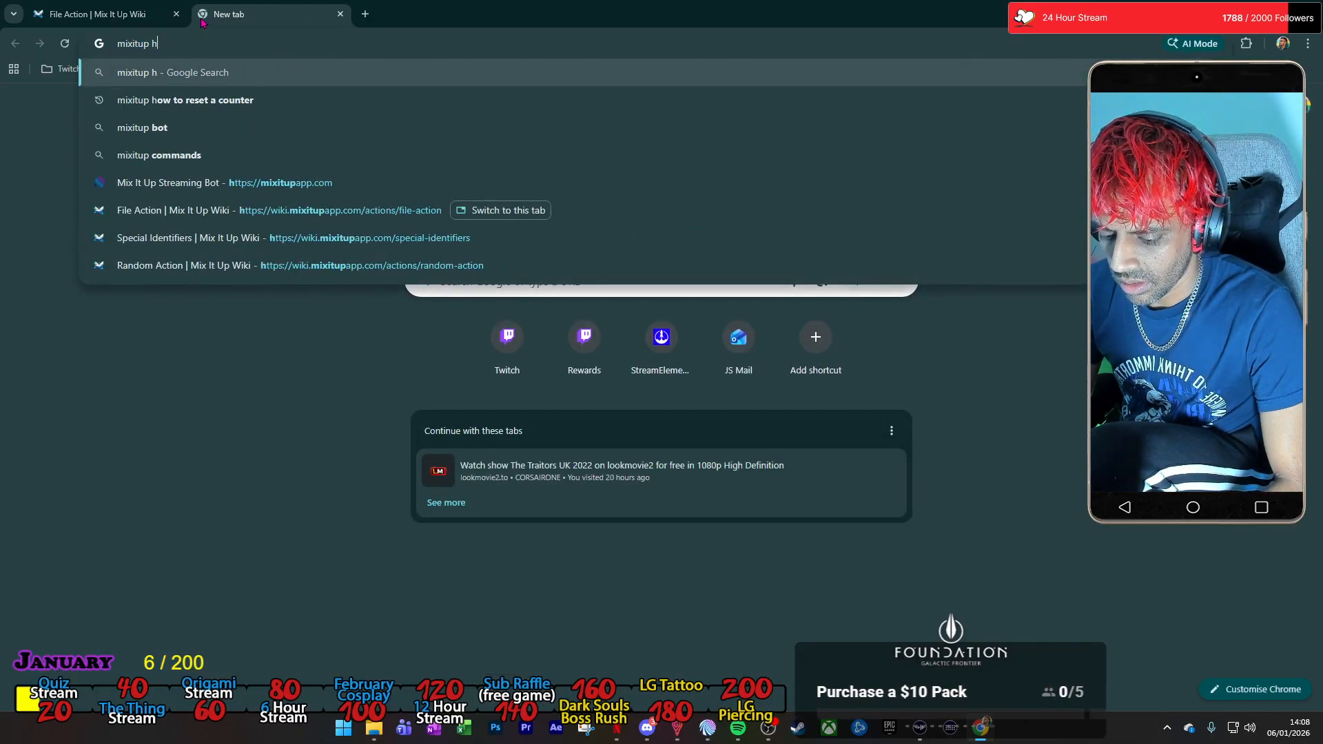
pyautogui.write('ow to recall ')
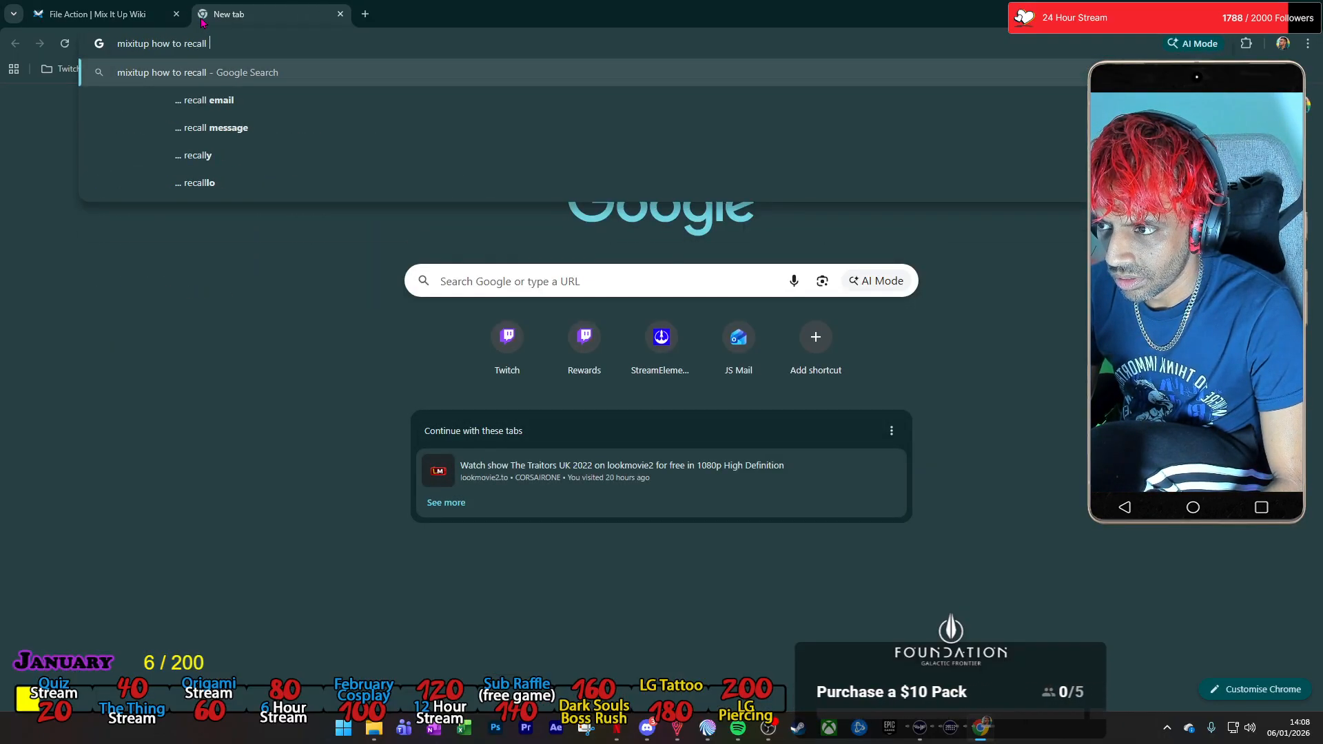
pyautogui.write('a s')
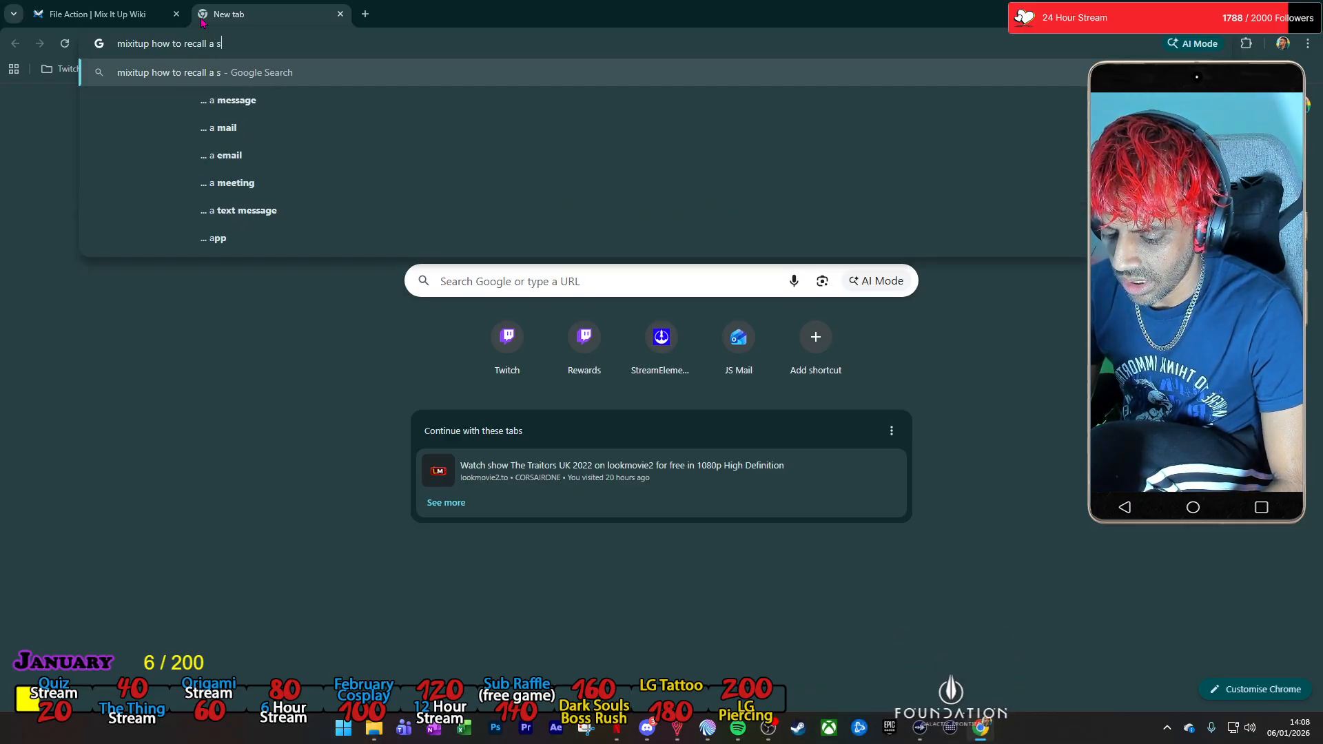
pyautogui.write('pecial ident')
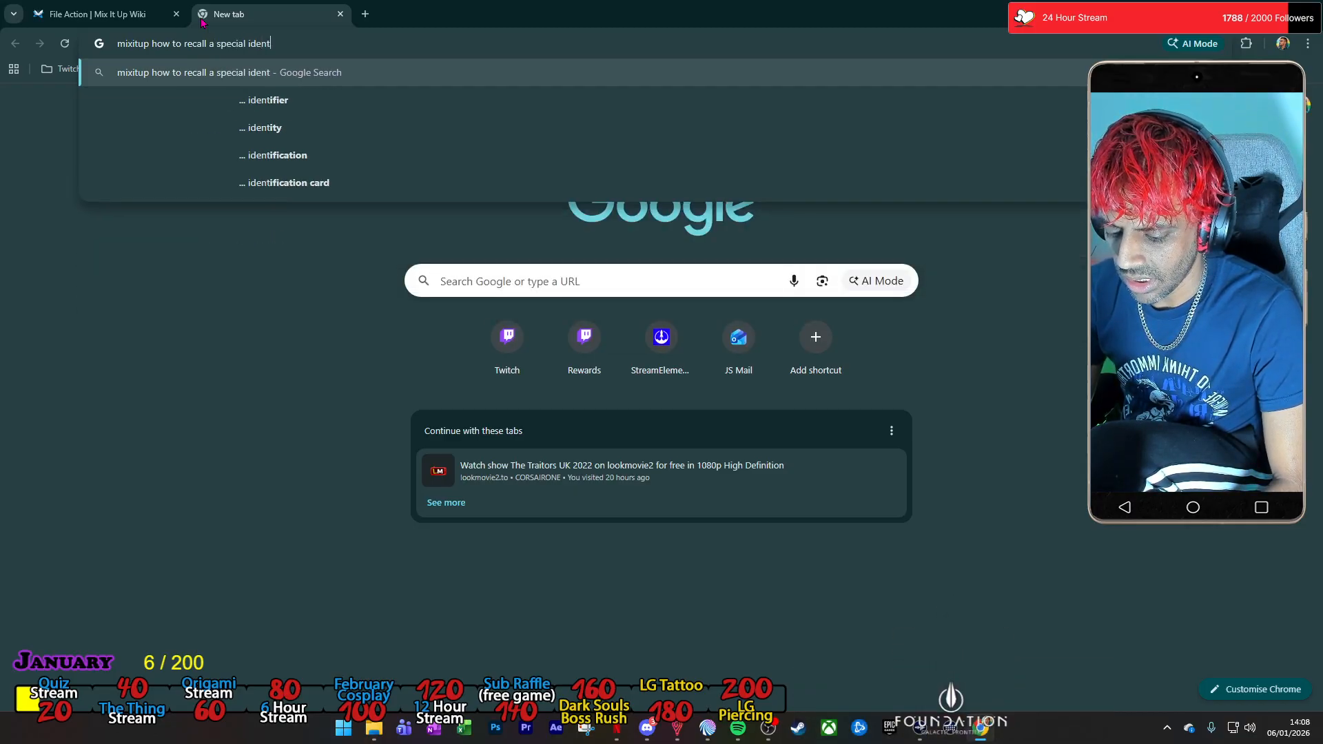
pyautogui.write('ifier')
pyautogui.press('Return')
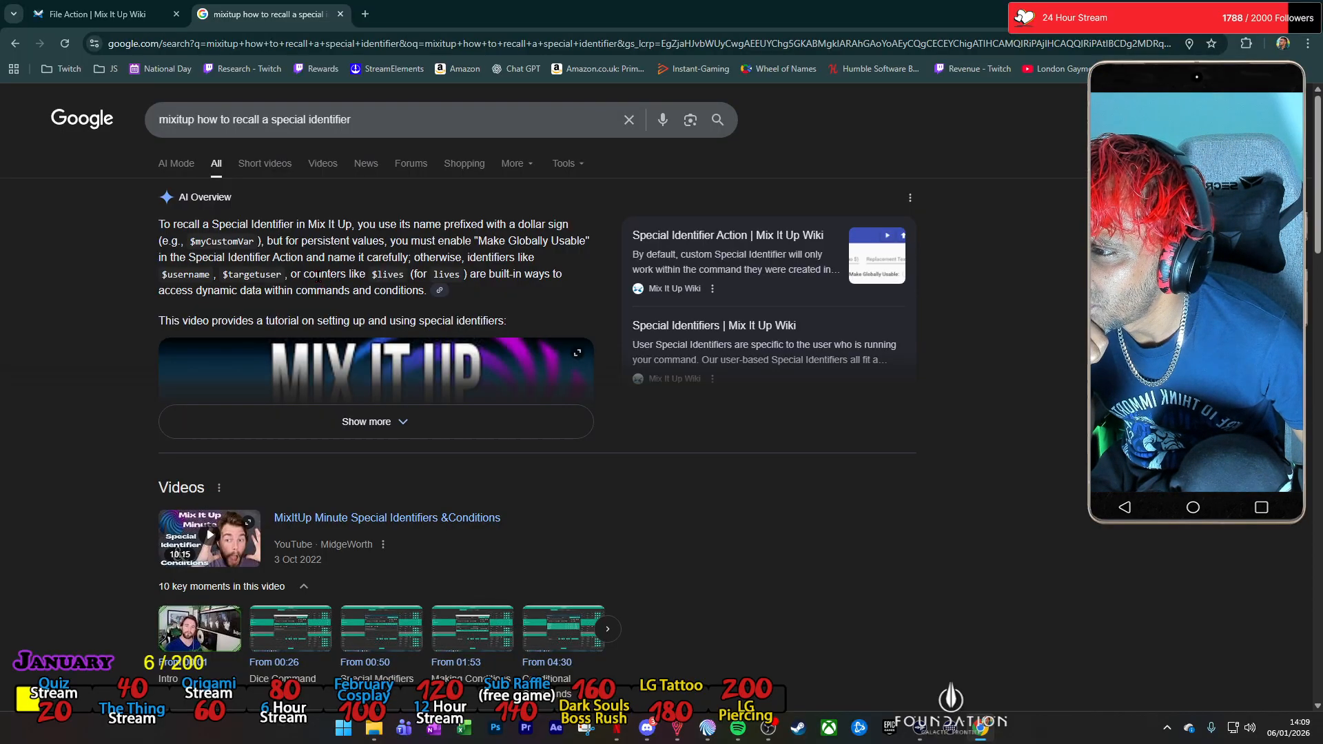
pyautogui.click(396, 414)
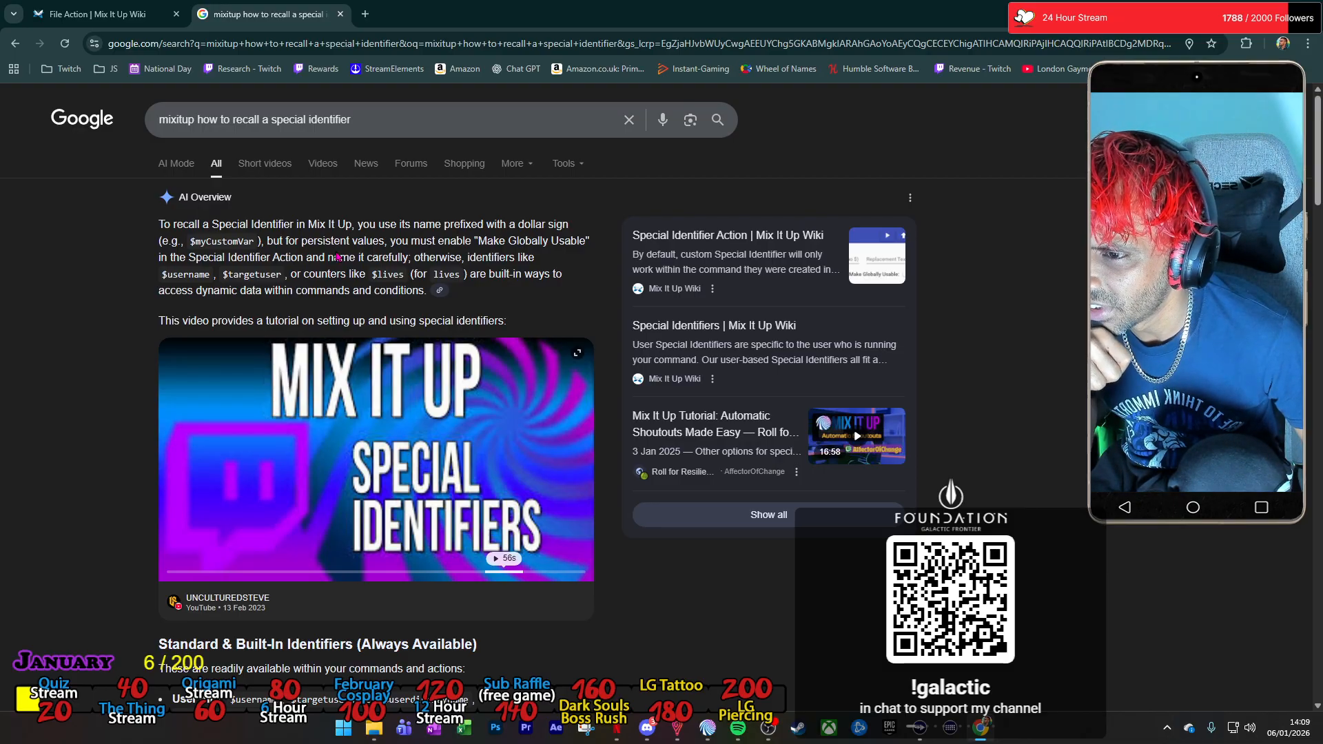
pyautogui.click(340, 14)
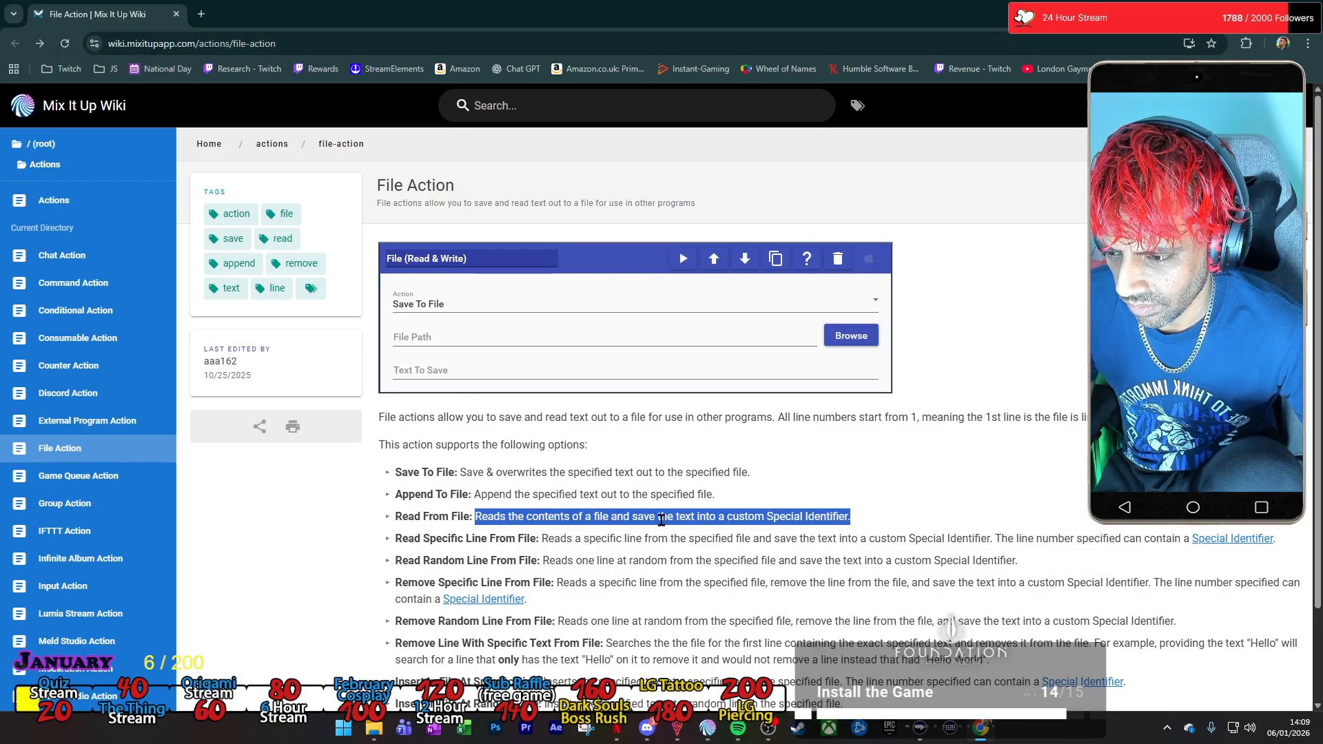
# Switch back to the Mix It Up Command Editor and collapse the File and Chat Message actions.
pyautogui.press('super+e')
pyautogui.hotkey('alt', 'Tab')
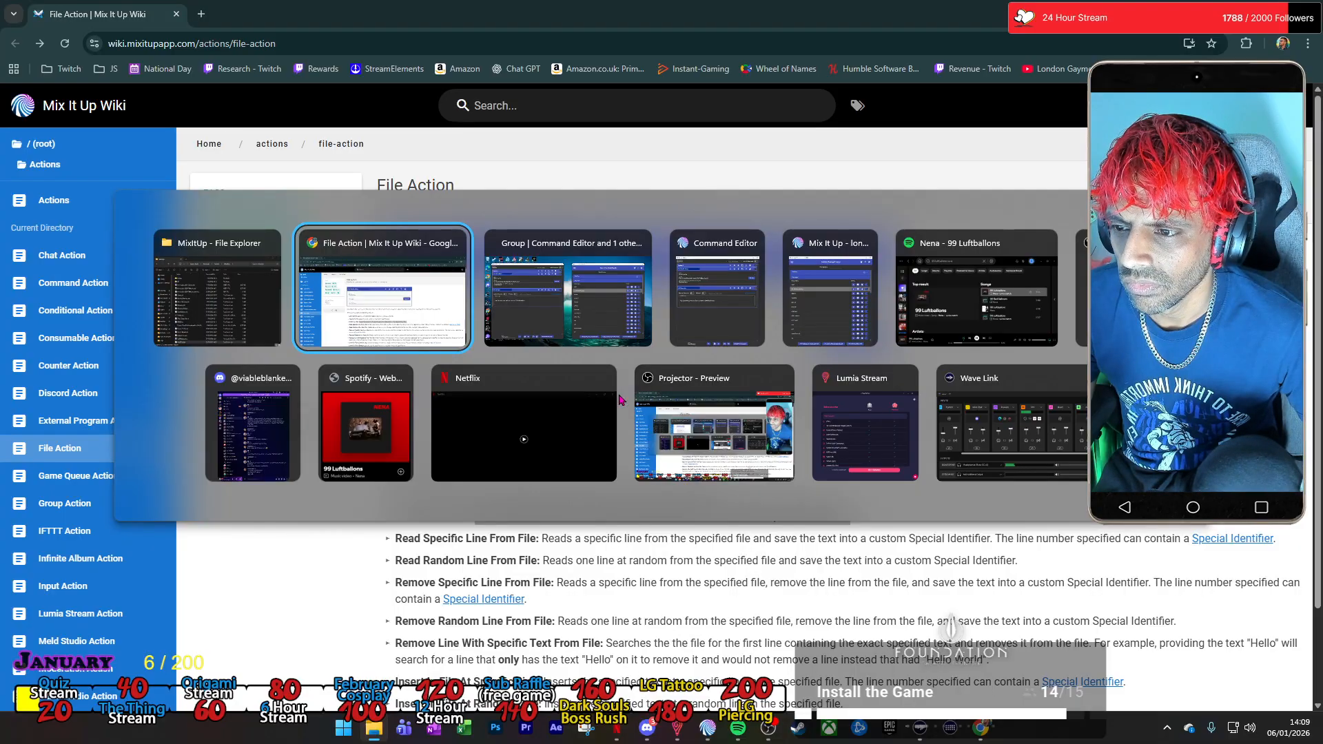
pyautogui.hotkey('alt', 'Tab')
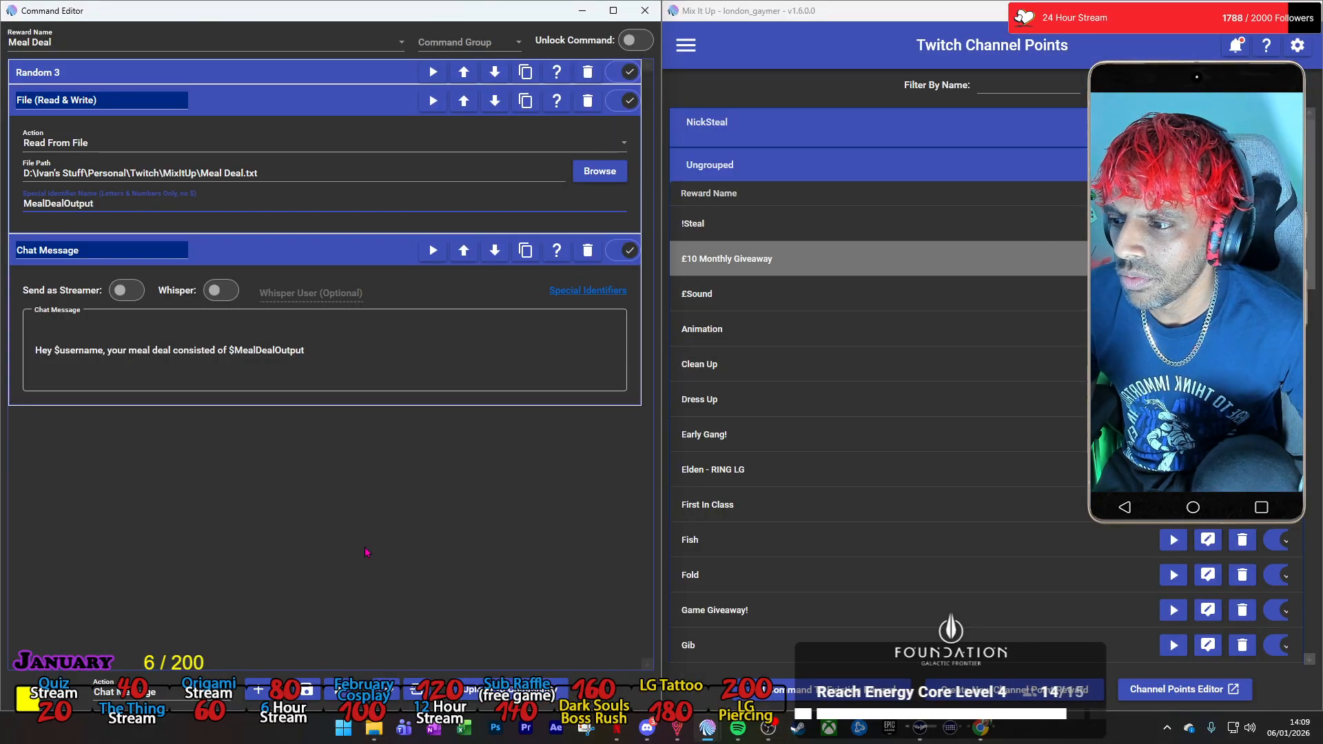
pyautogui.click(346, 110)
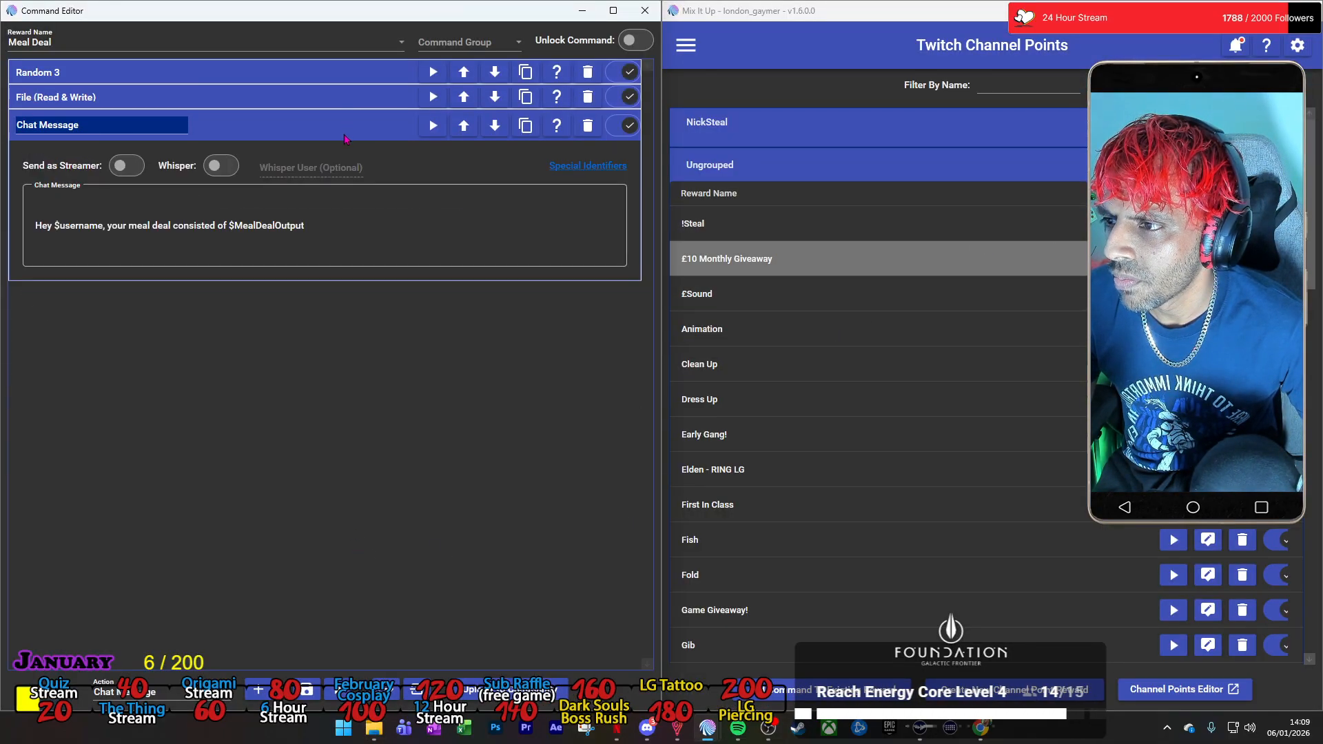
pyautogui.click(343, 138)
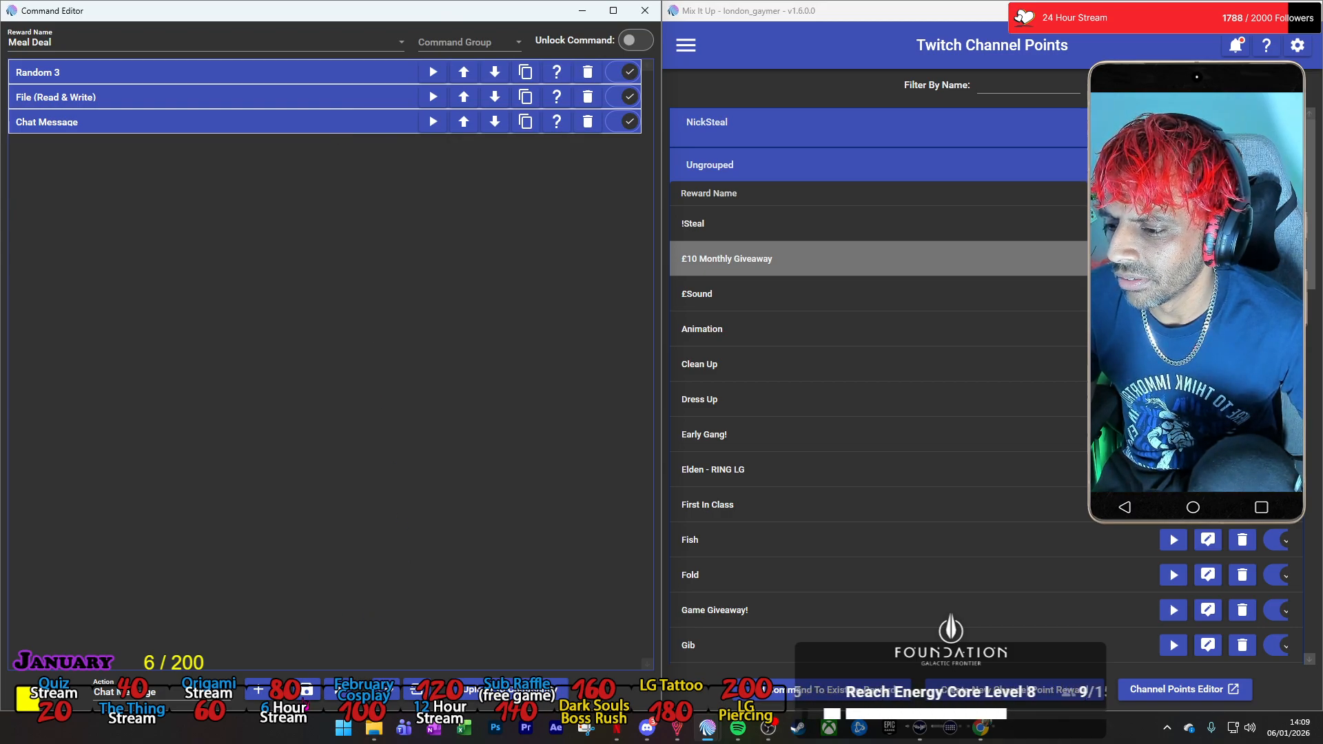
# Reopen the Meal Deal command from Twitch Channel Points and arrange its Command Editor beside the reward list.
pyautogui.hotkey('alt', 'Tab')
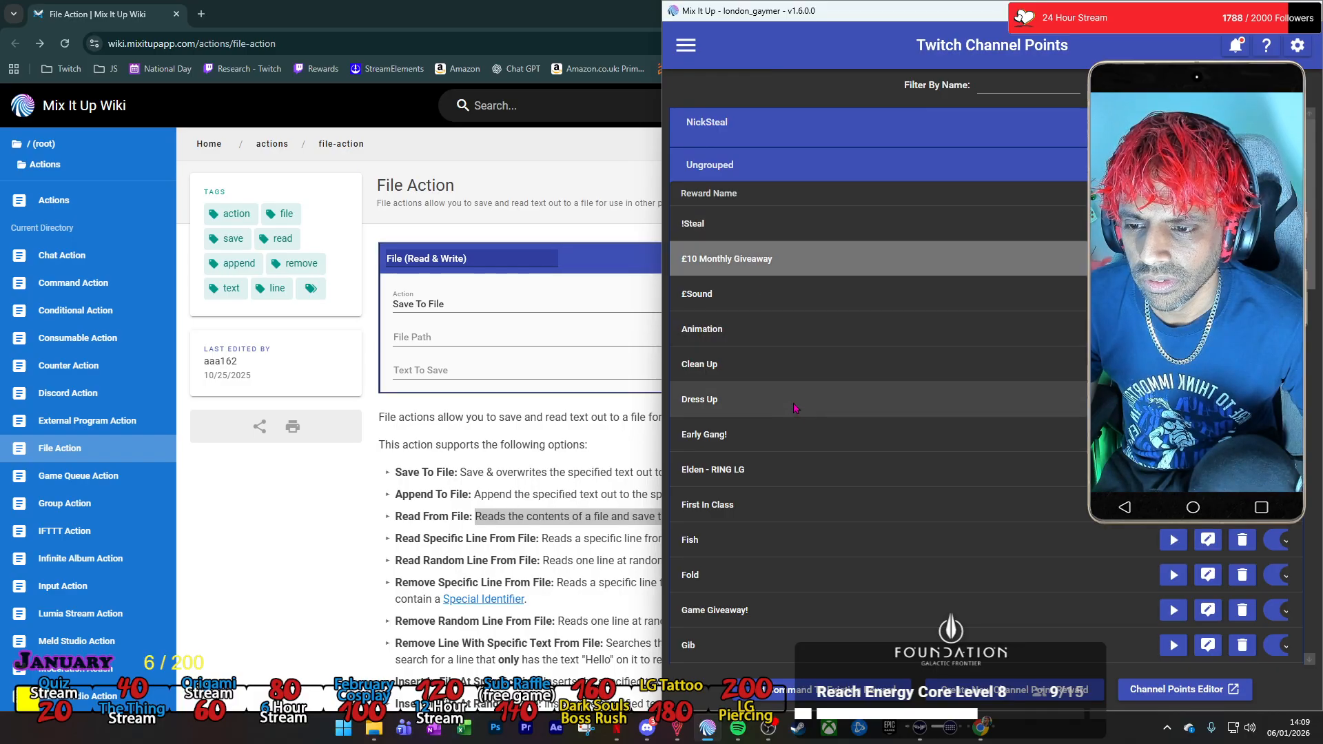
pyautogui.scroll(-3, 811, 480)
pyautogui.scroll(-5, 811, 481)
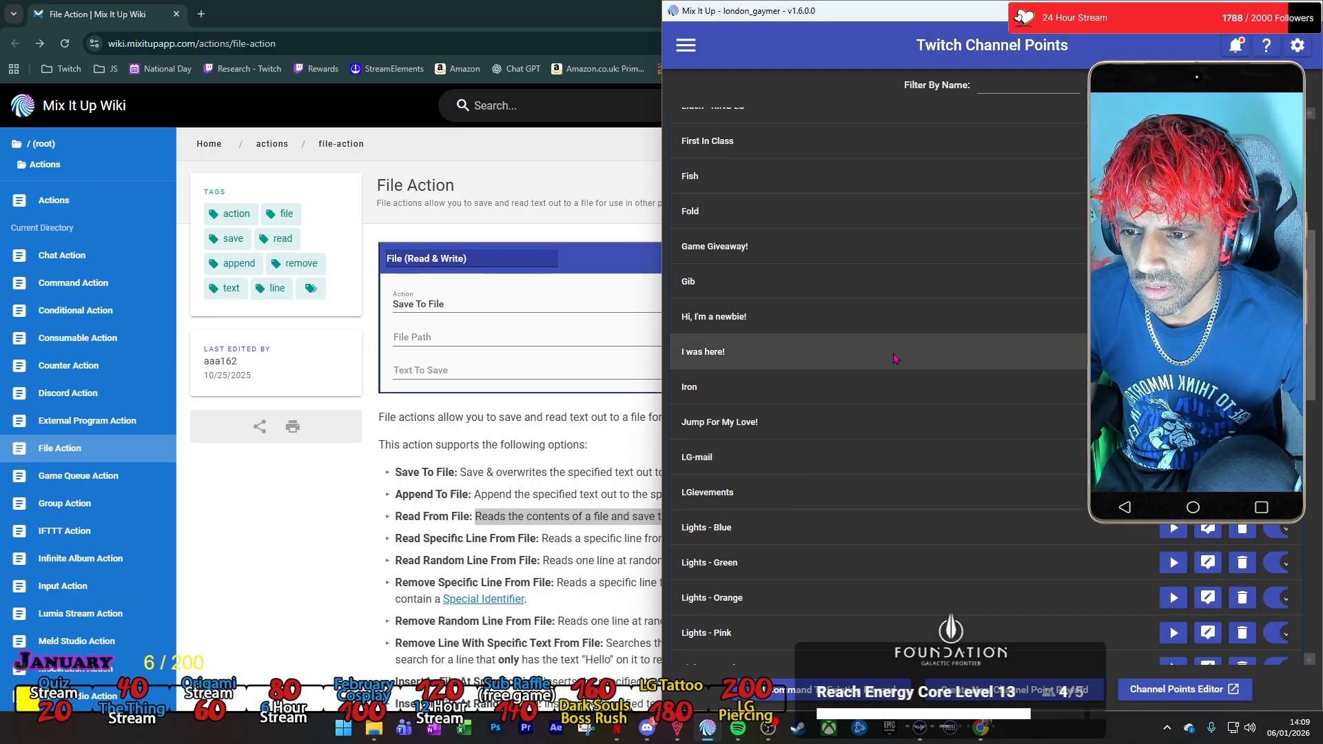
pyautogui.scroll(-4, 894, 358)
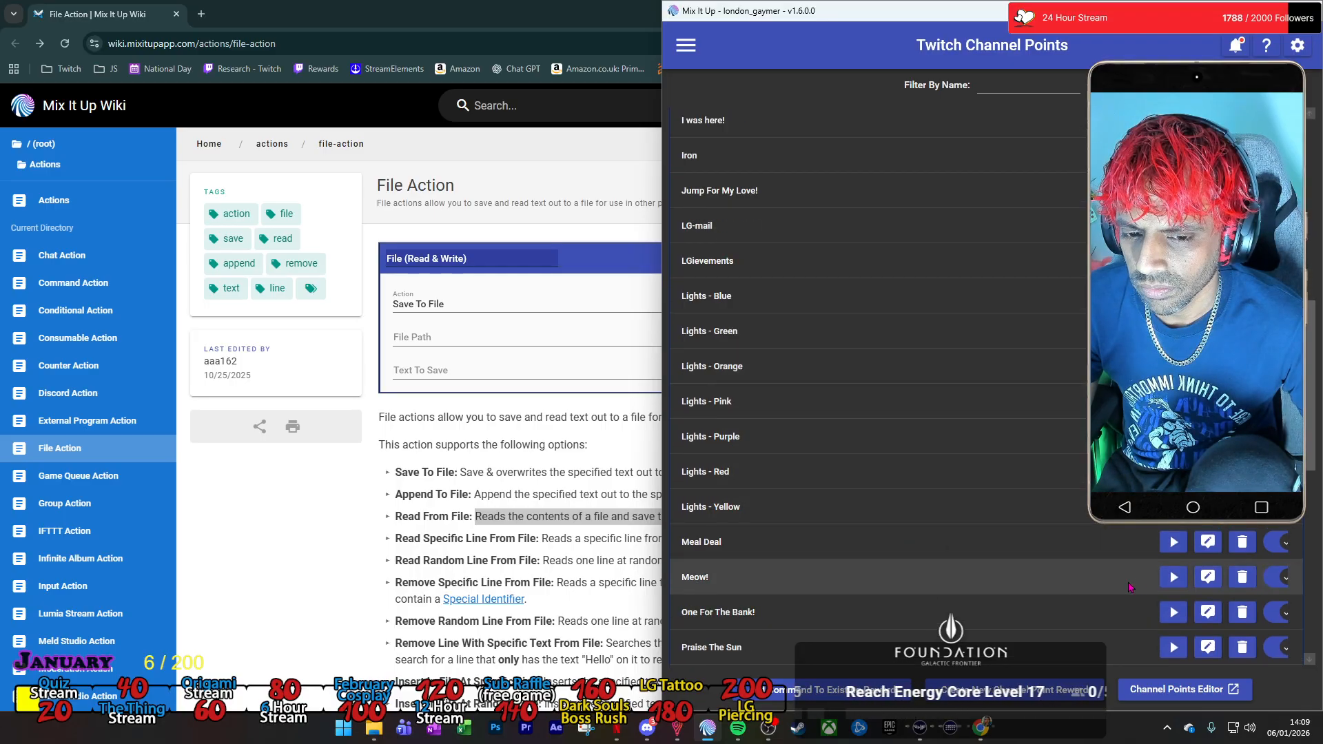
pyautogui.click(1207, 543)
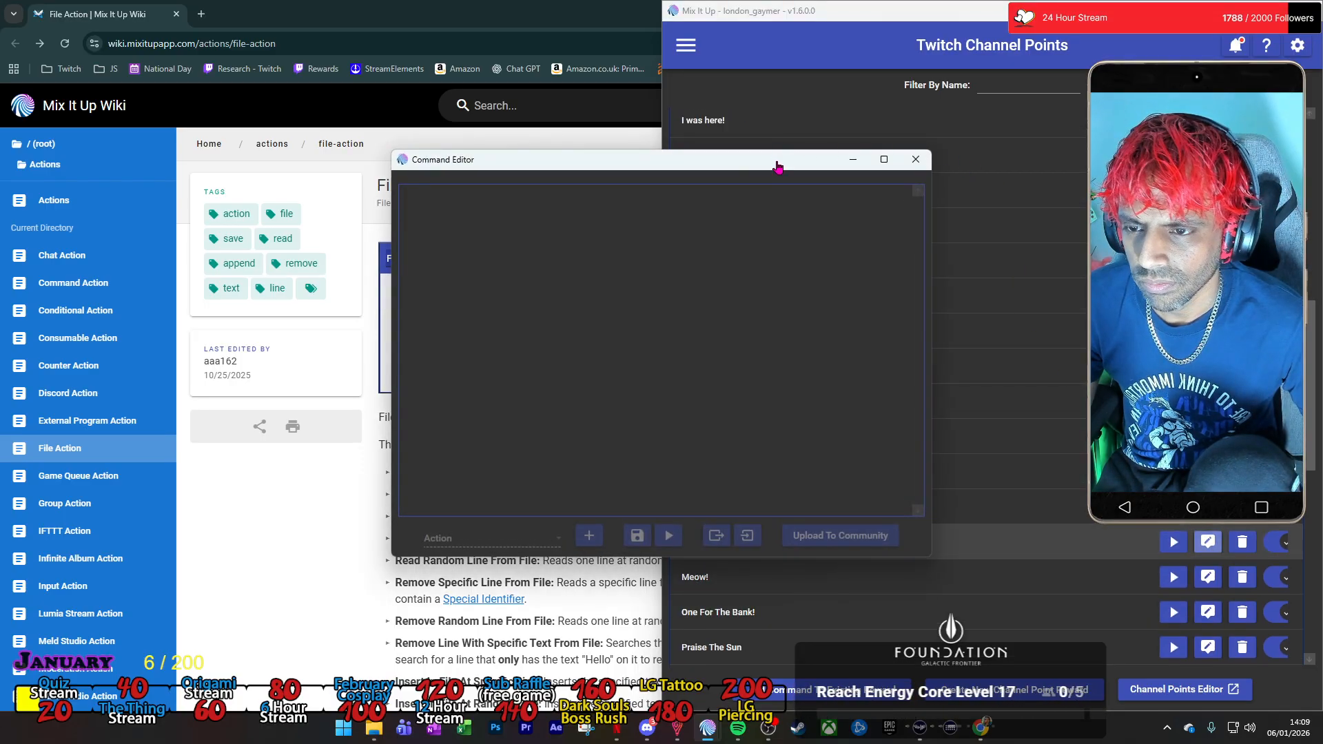
pyautogui.moveTo(653, 165); pyautogui.dragTo(26, 217)
pyautogui.click(925, 20)
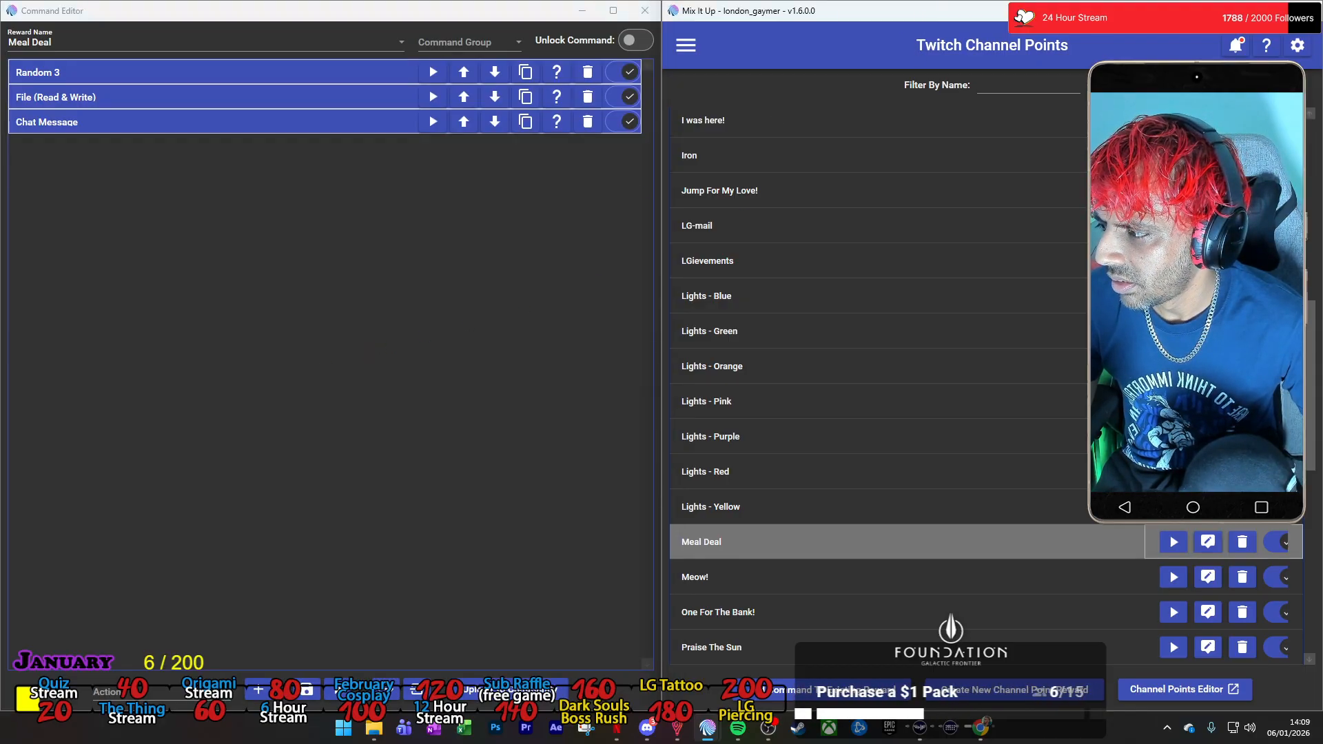
# Clear all the text from Meal Deal.txt, save the empty file and close it.
pyautogui.hotkey('ctrl', 'a')
pyautogui.press('BackSpace')
pyautogui.click(417, 284)
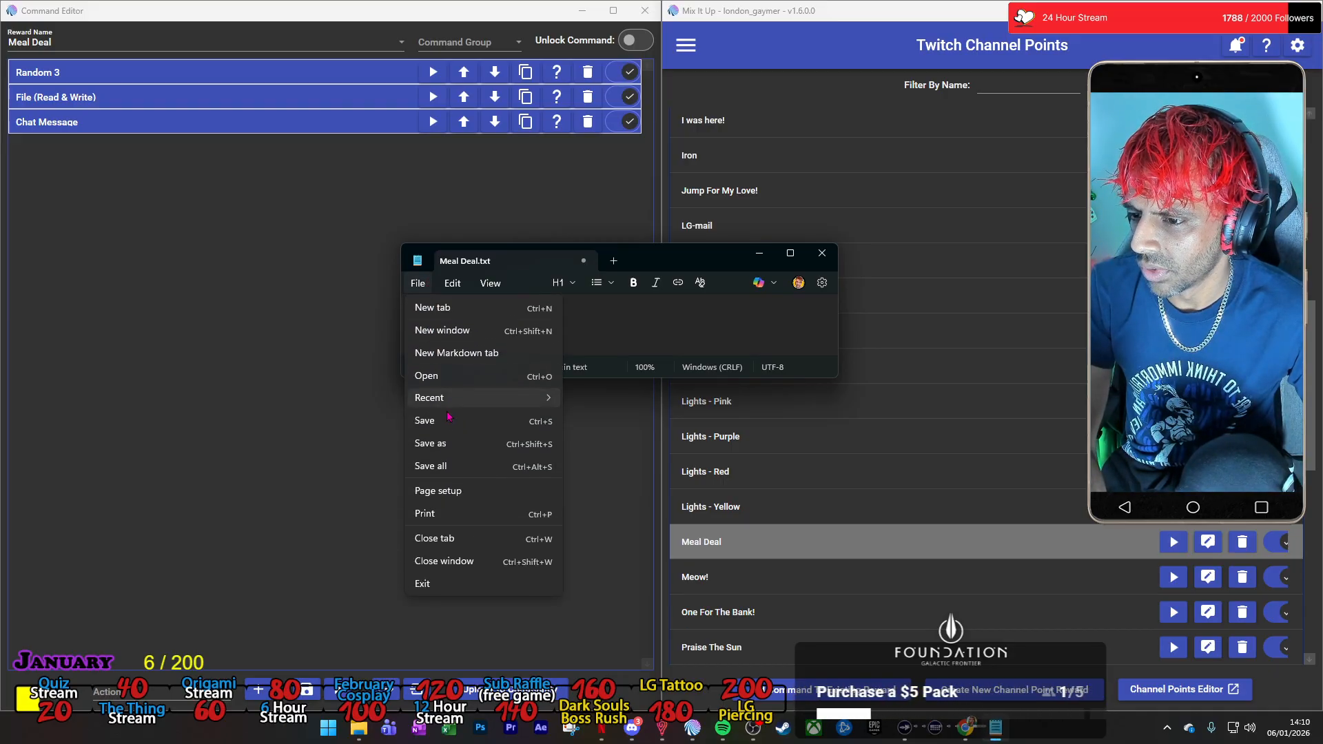
pyautogui.click(441, 420)
pyautogui.click(583, 260)
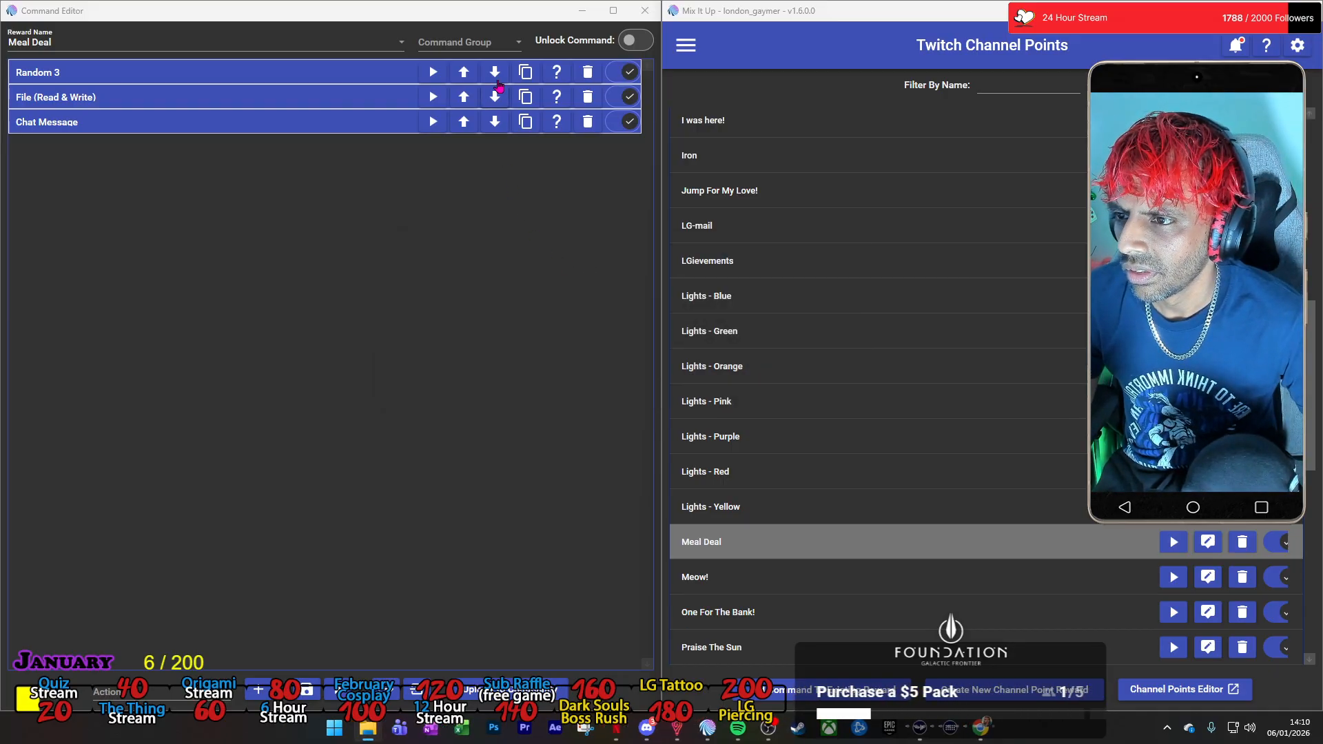
# Test the whole Meal Deal command with the default special identifier test values.
pyautogui.click(308, 690)
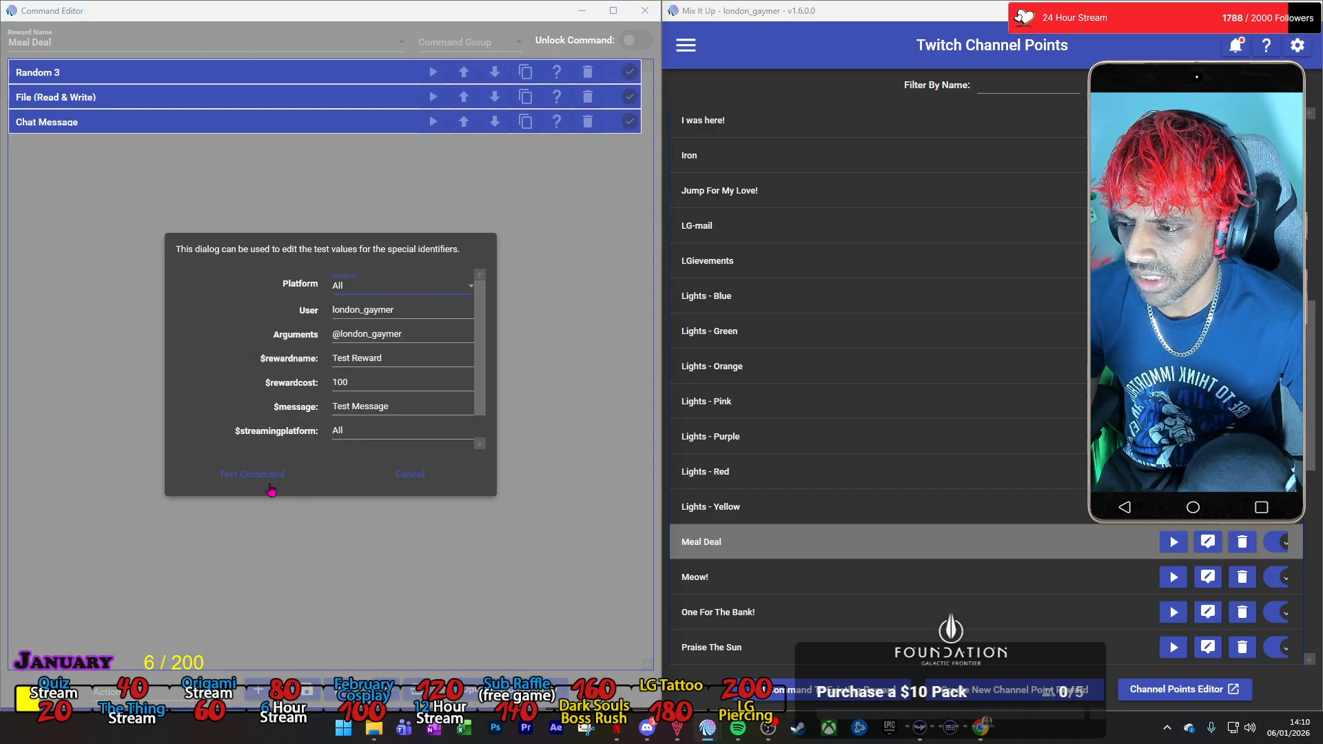
pyautogui.click(259, 476)
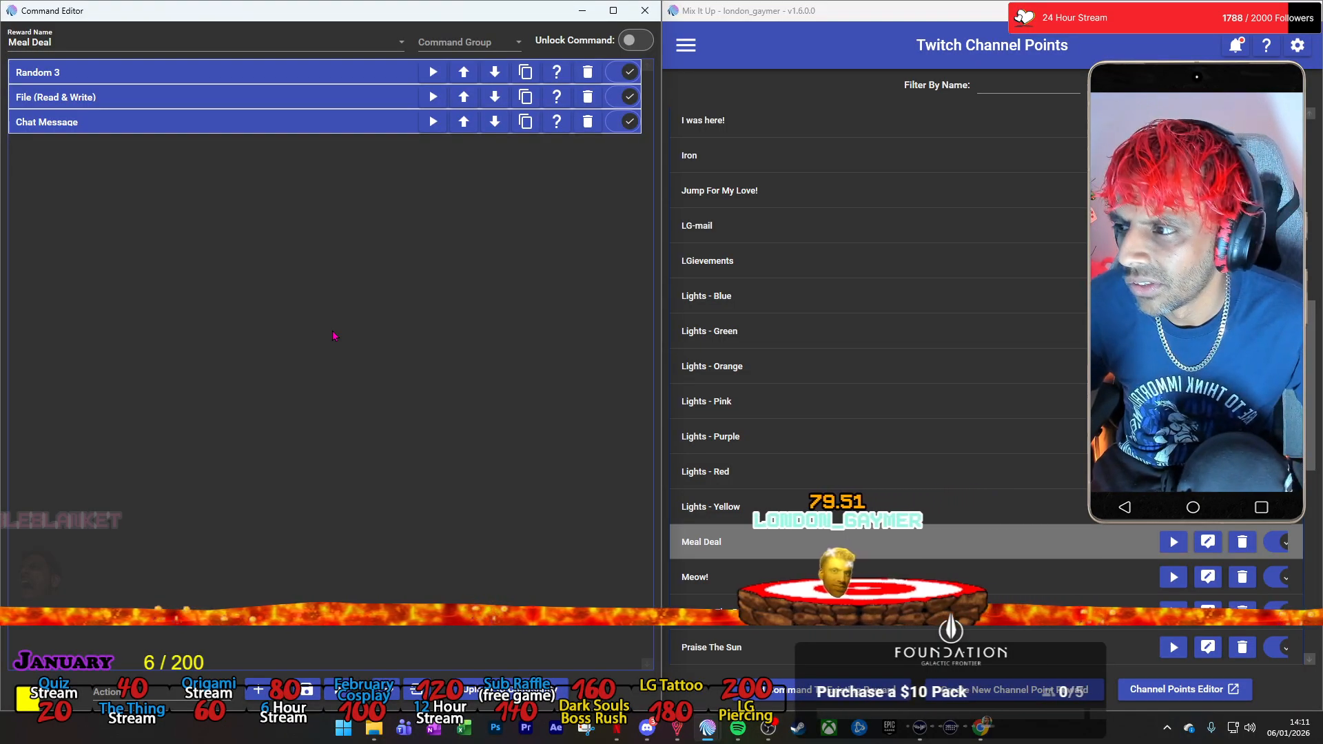
# Review the settings of the Chat Message and File actions, and collapse both again.
pyautogui.click(172, 122)
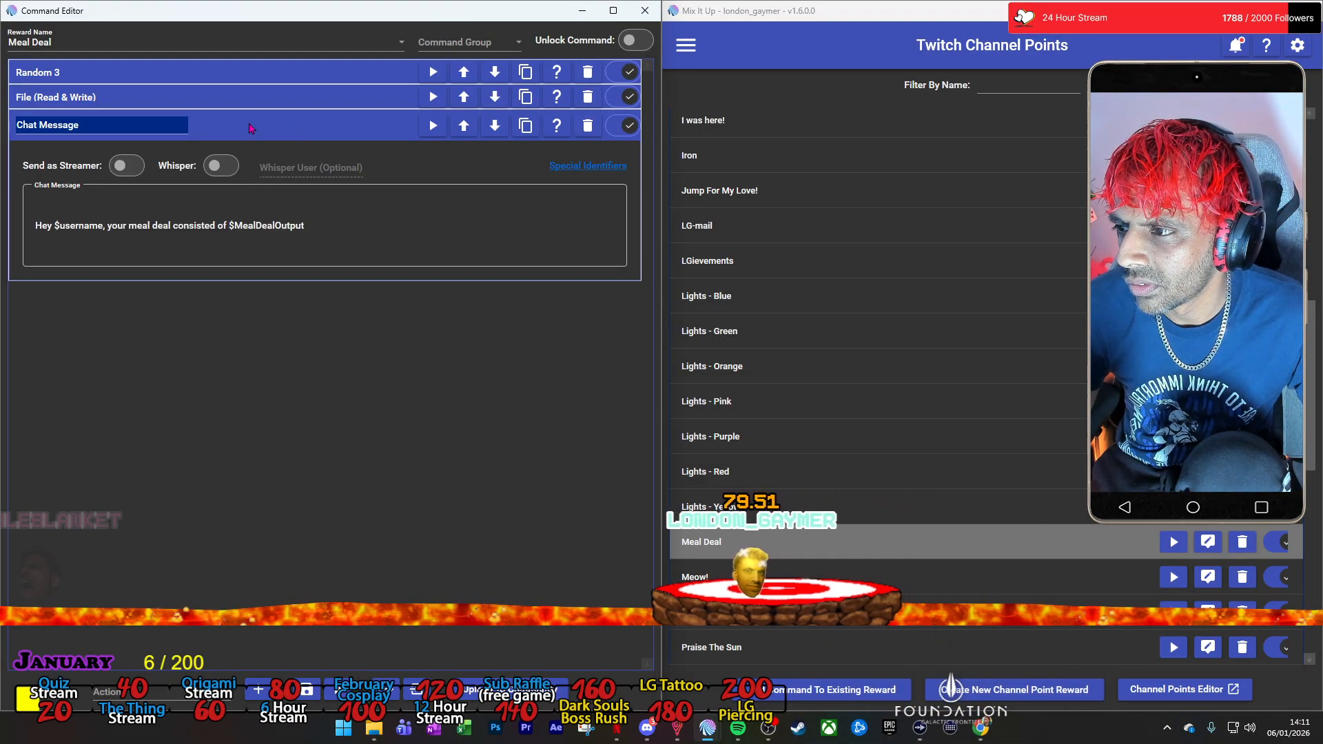
pyautogui.click(248, 97)
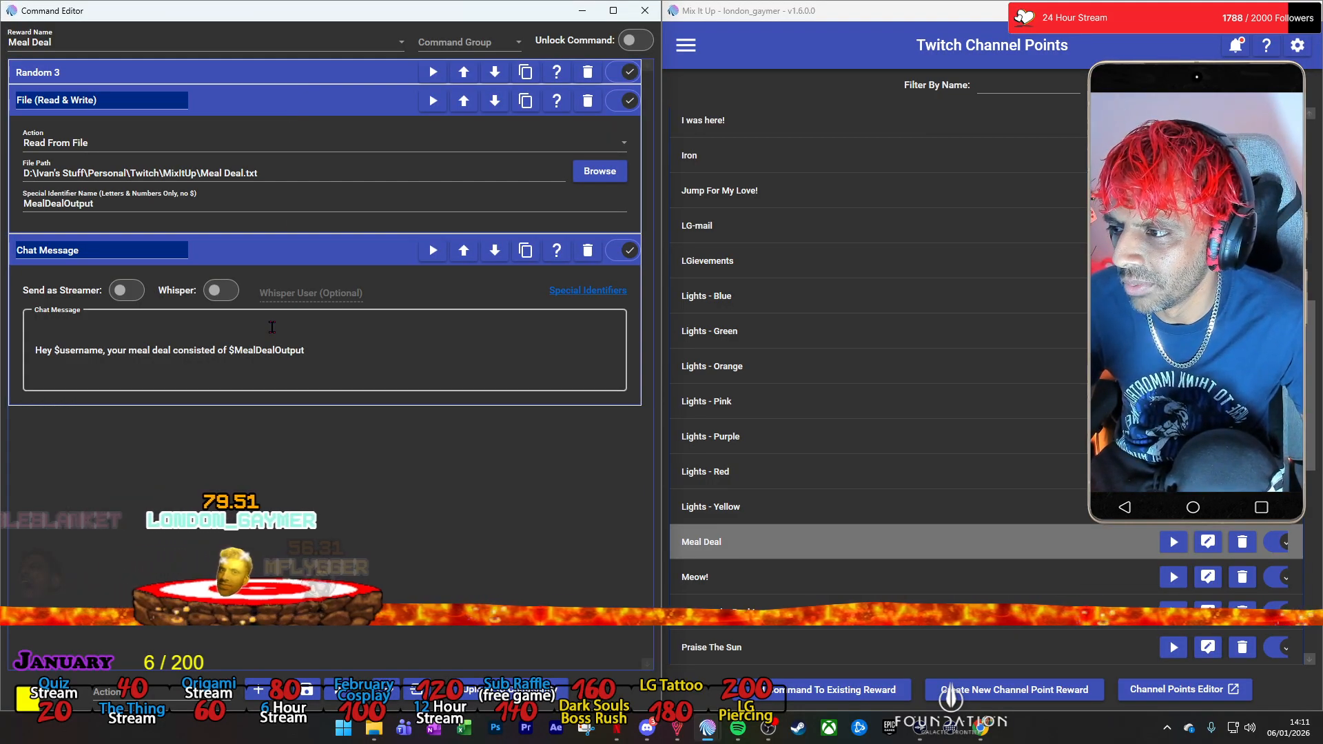
pyautogui.click(295, 258)
pyautogui.click(291, 108)
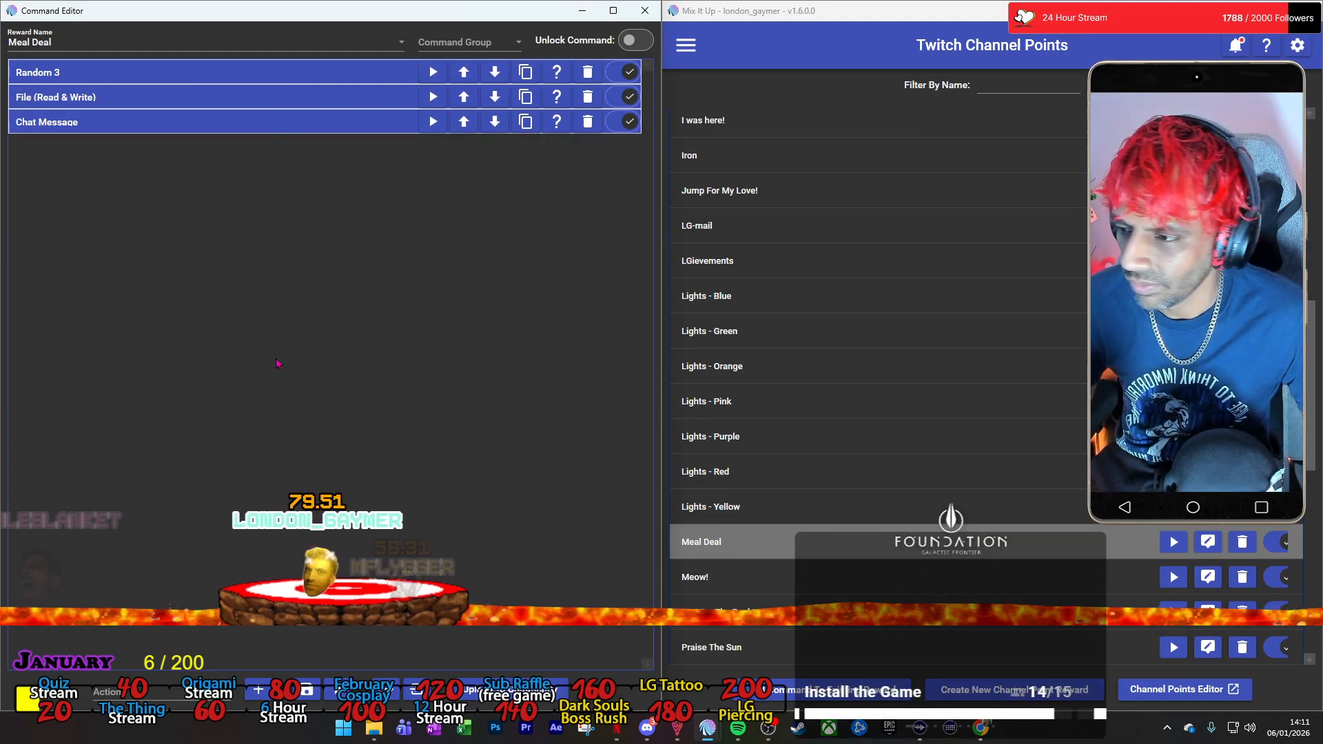
# Add a File (Read & Write) action set to Remove Specific Line From File, with Meal Deal.txt as its file.
pyautogui.click(213, 678)
pyautogui.scroll(-1, 205, 544)
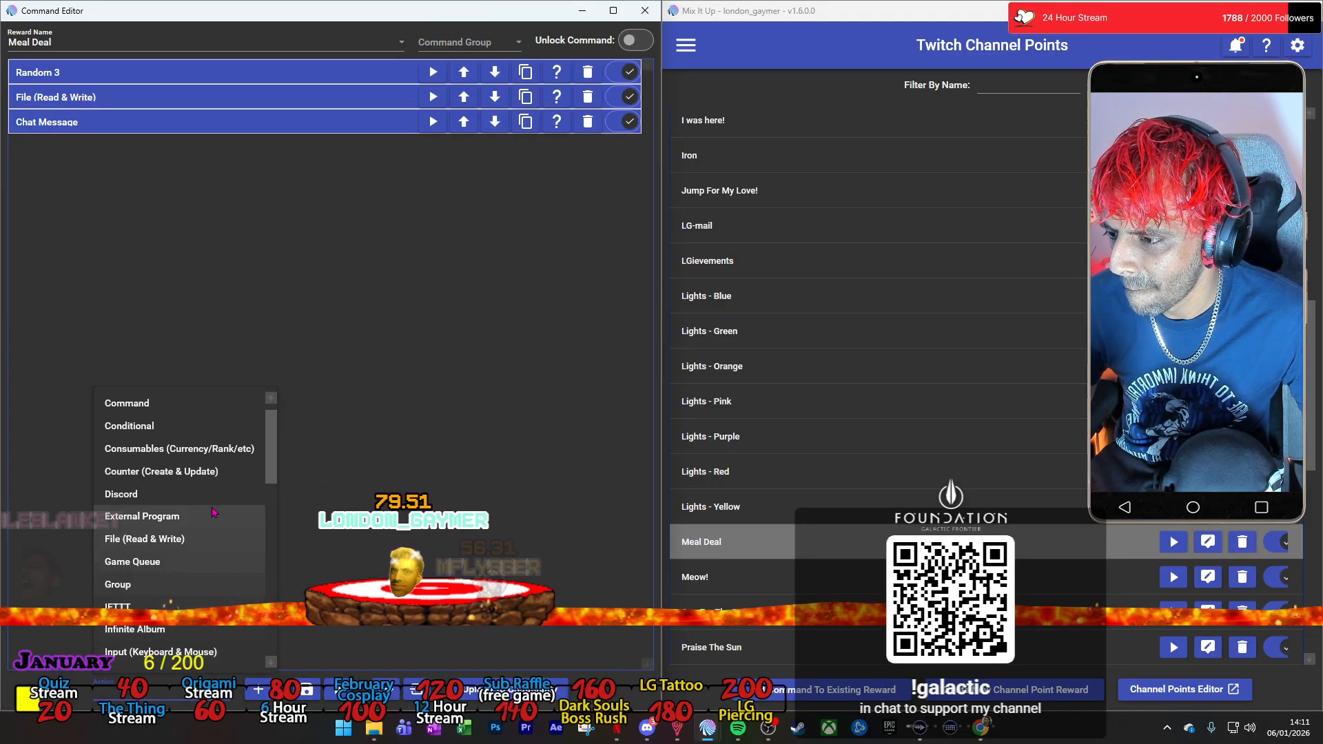
pyautogui.click(204, 540)
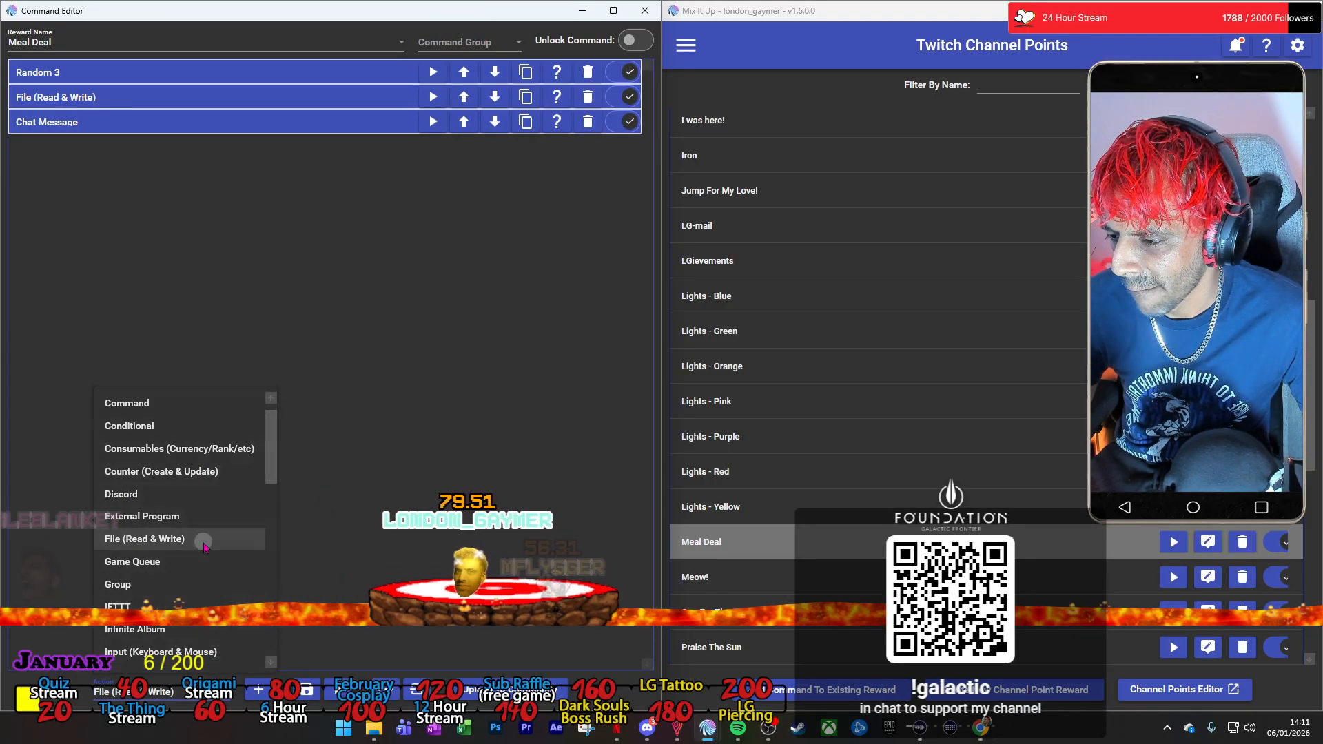
pyautogui.click(258, 689)
pyautogui.click(568, 196)
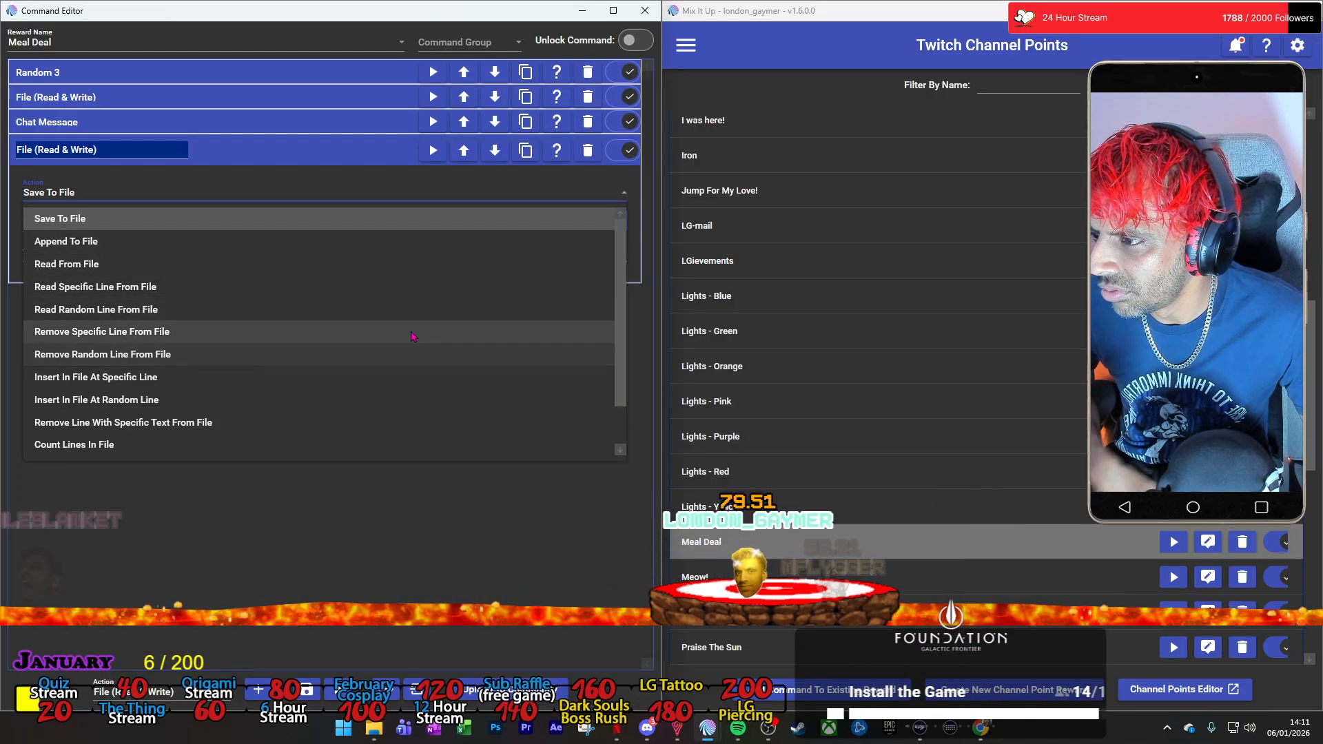
pyautogui.scroll(-2, 407, 343)
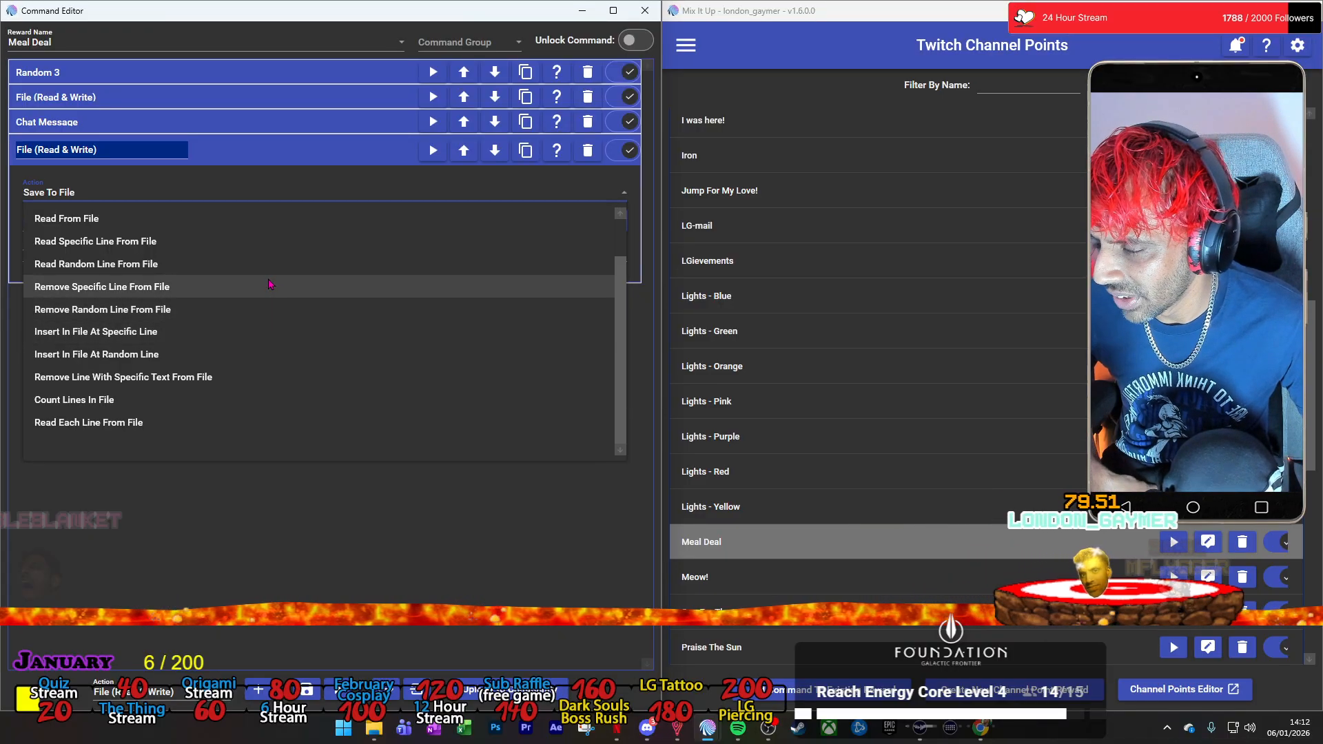
pyautogui.scroll(1, 268, 284)
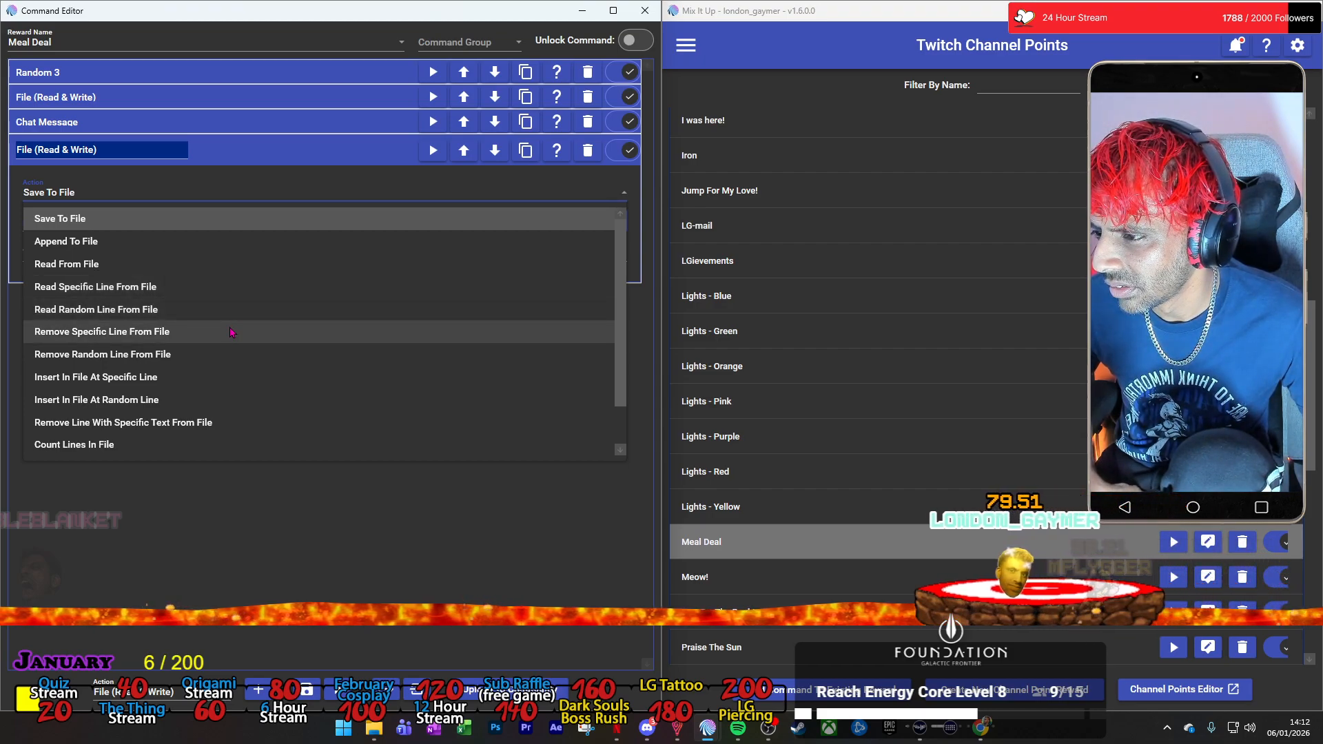
pyautogui.click(230, 331)
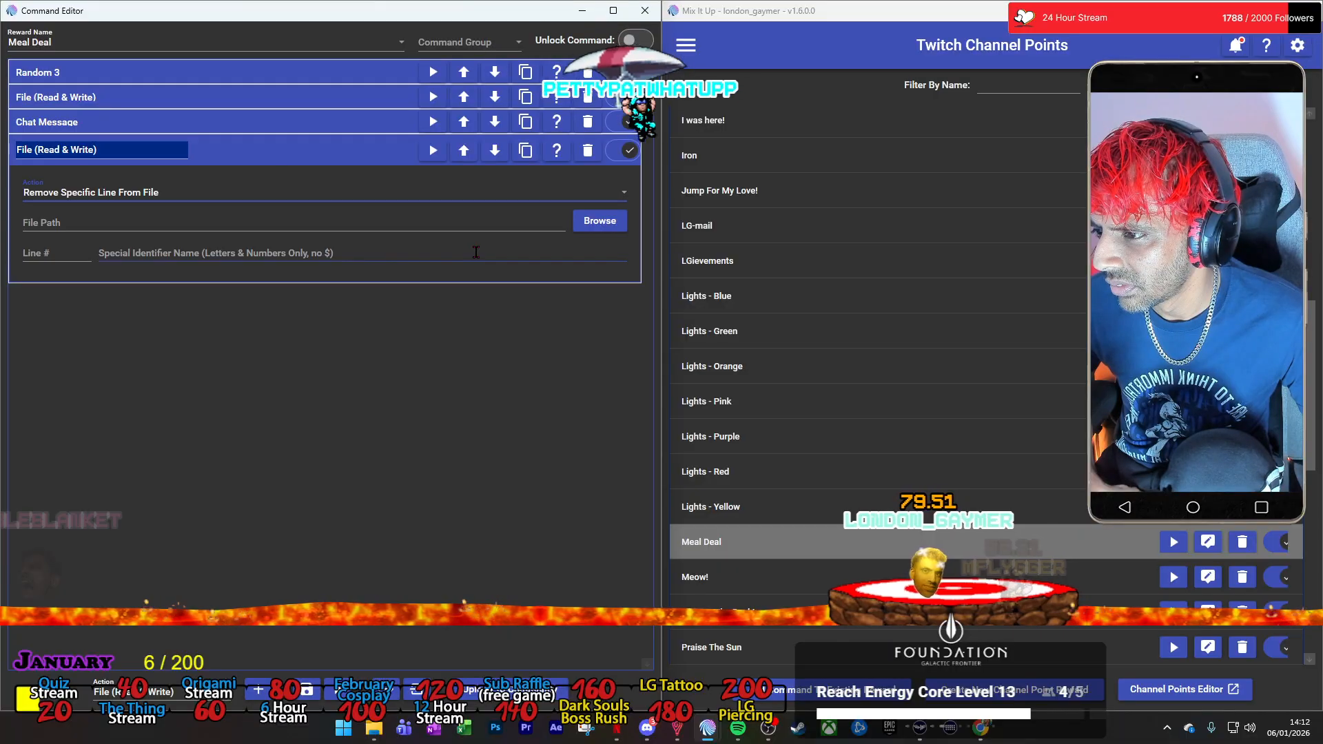
pyautogui.click(599, 221)
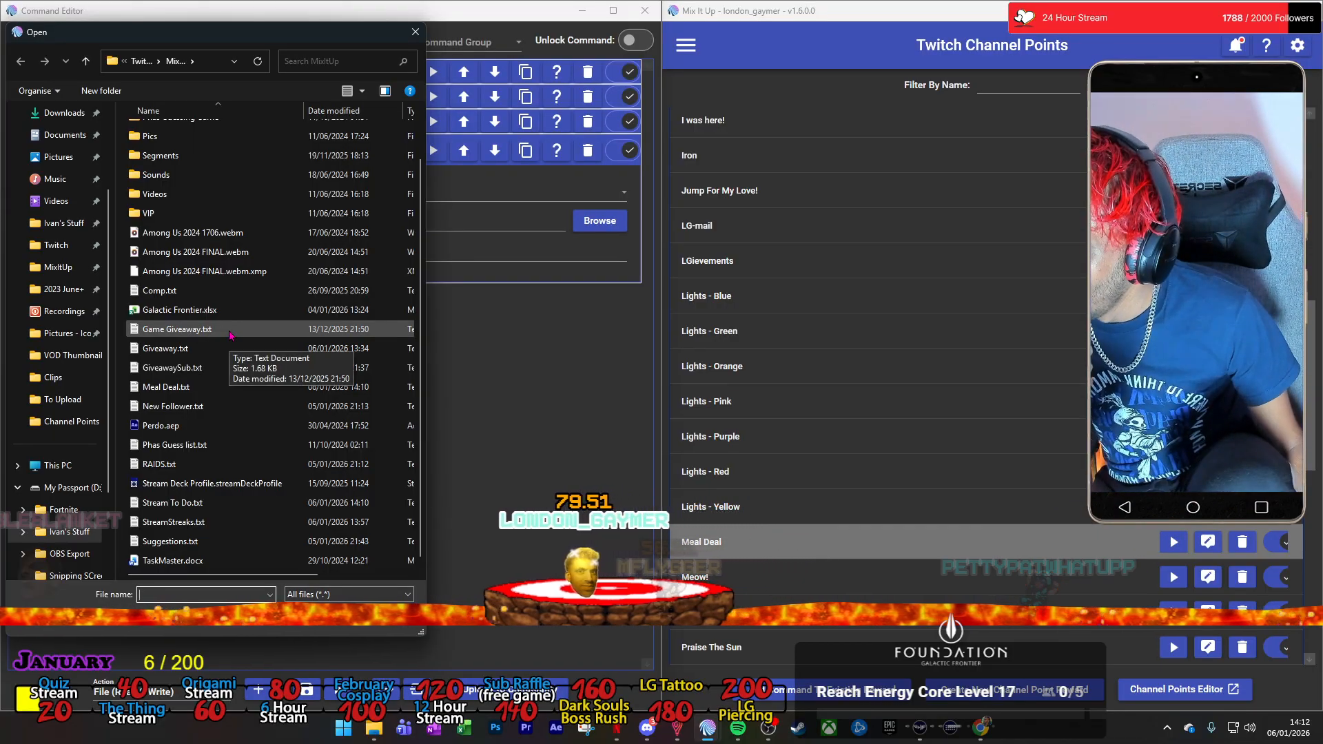
pyautogui.doubleClick(166, 386)
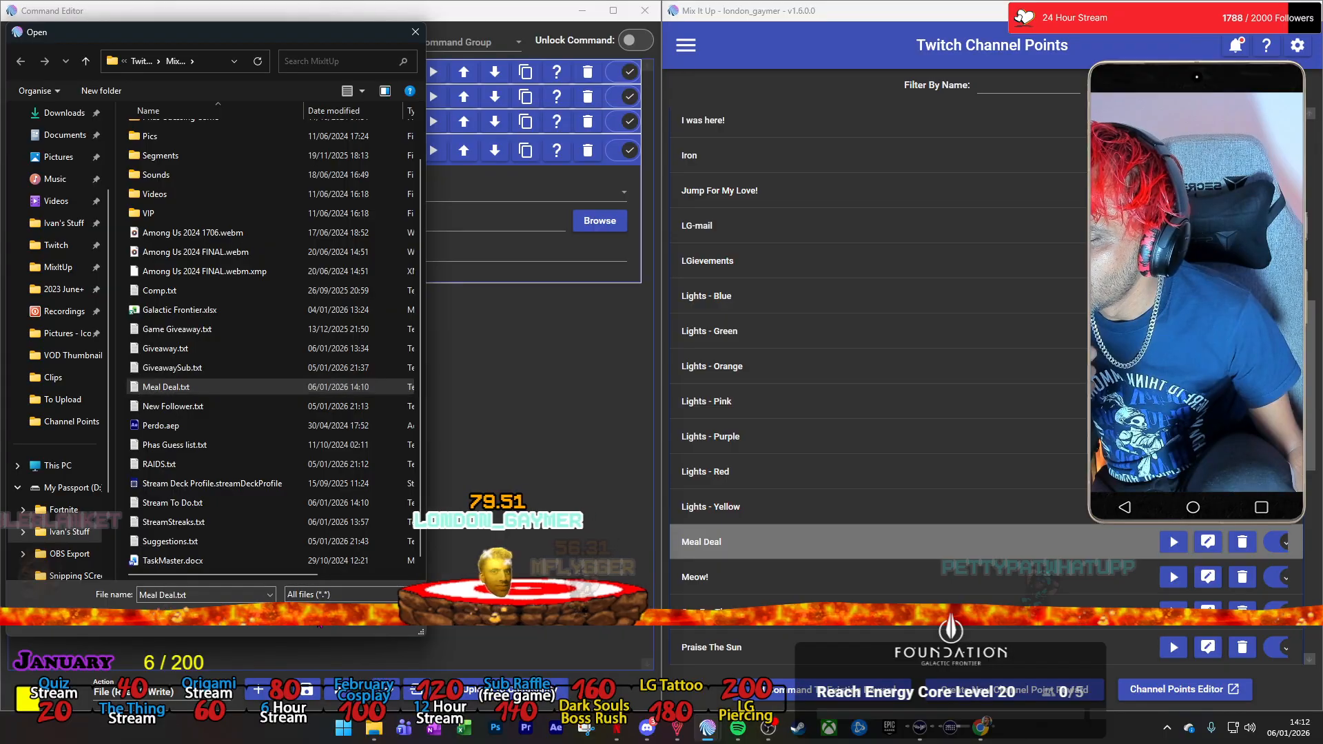
pyautogui.click(609, 195)
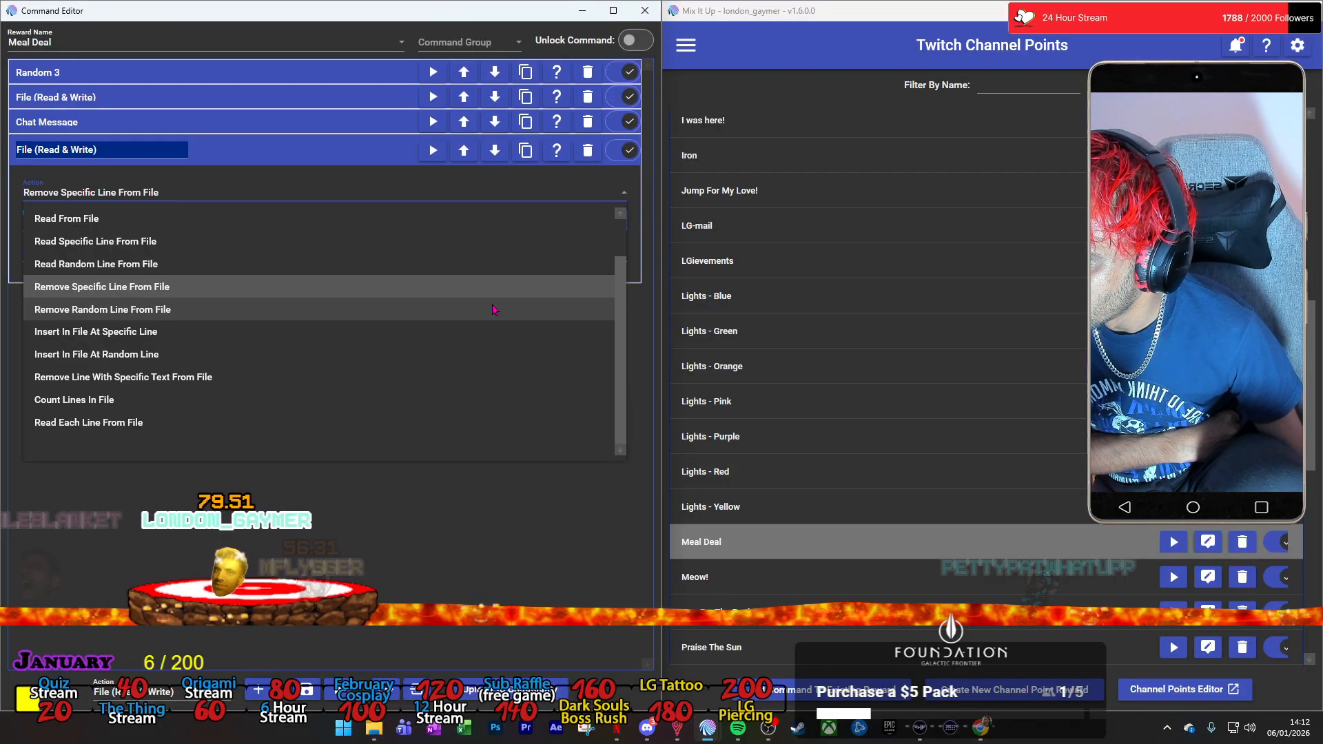
pyautogui.click(493, 308)
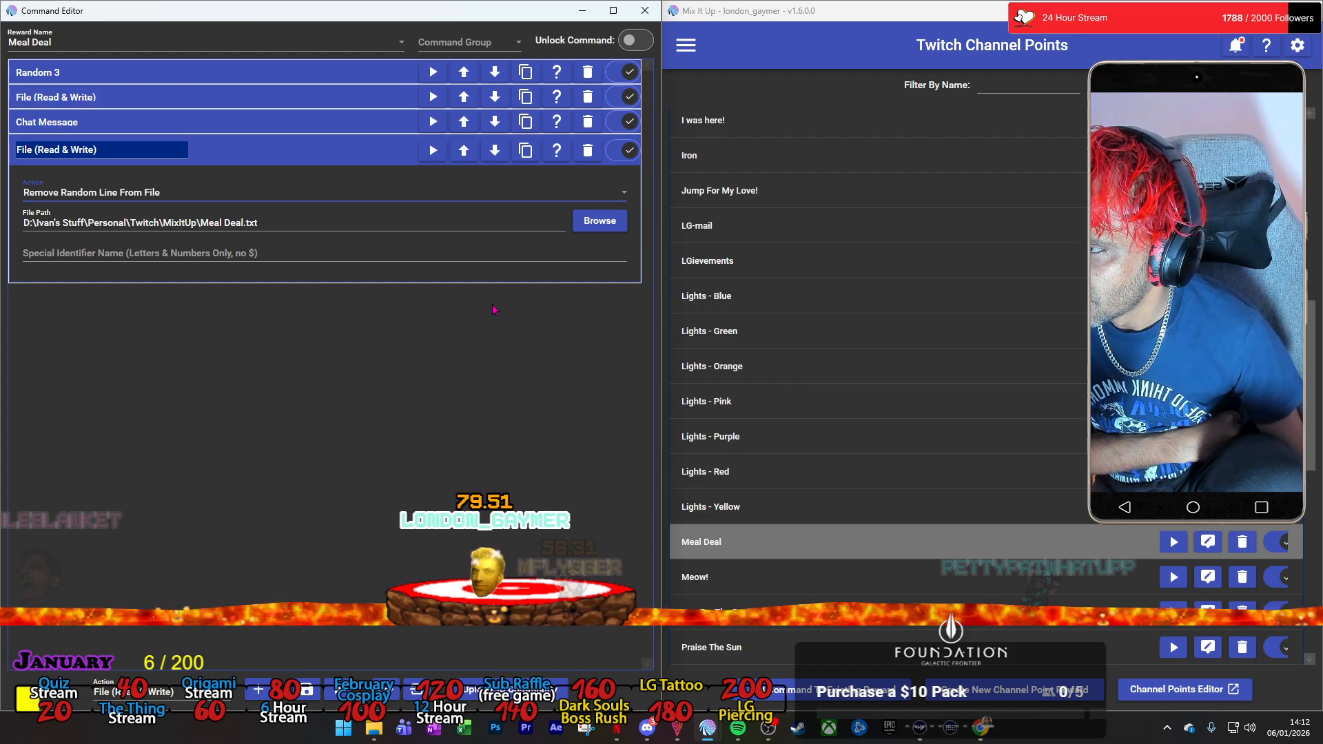
pyautogui.click(528, 158)
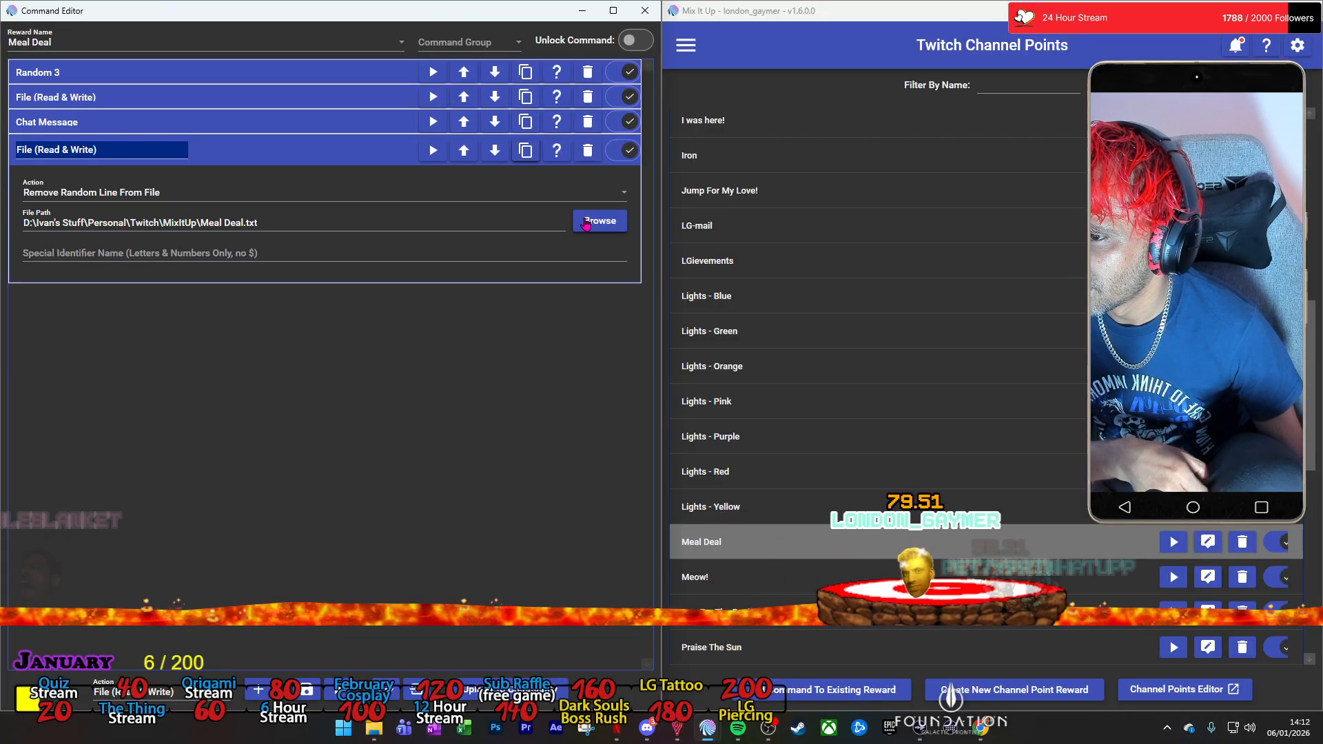
pyautogui.click(585, 222)
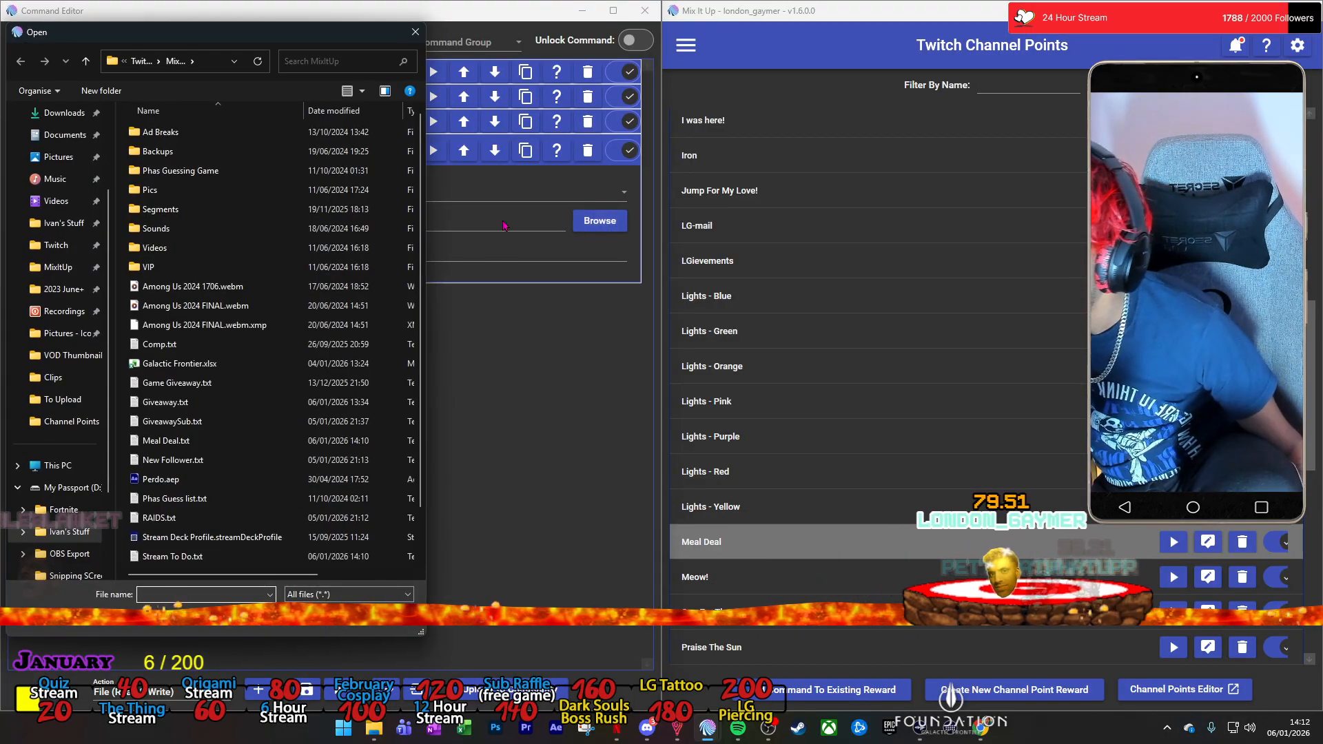
pyautogui.click(415, 33)
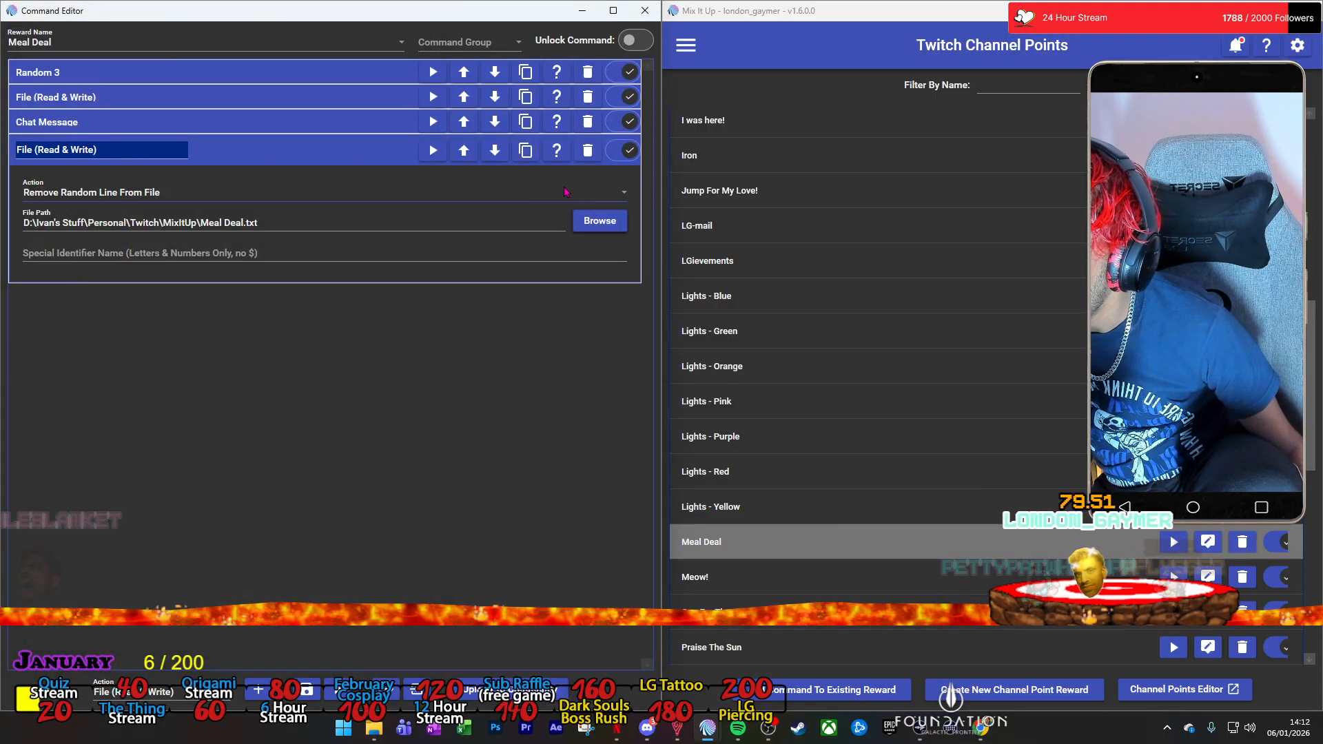
pyautogui.click(520, 193)
pyautogui.click(542, 286)
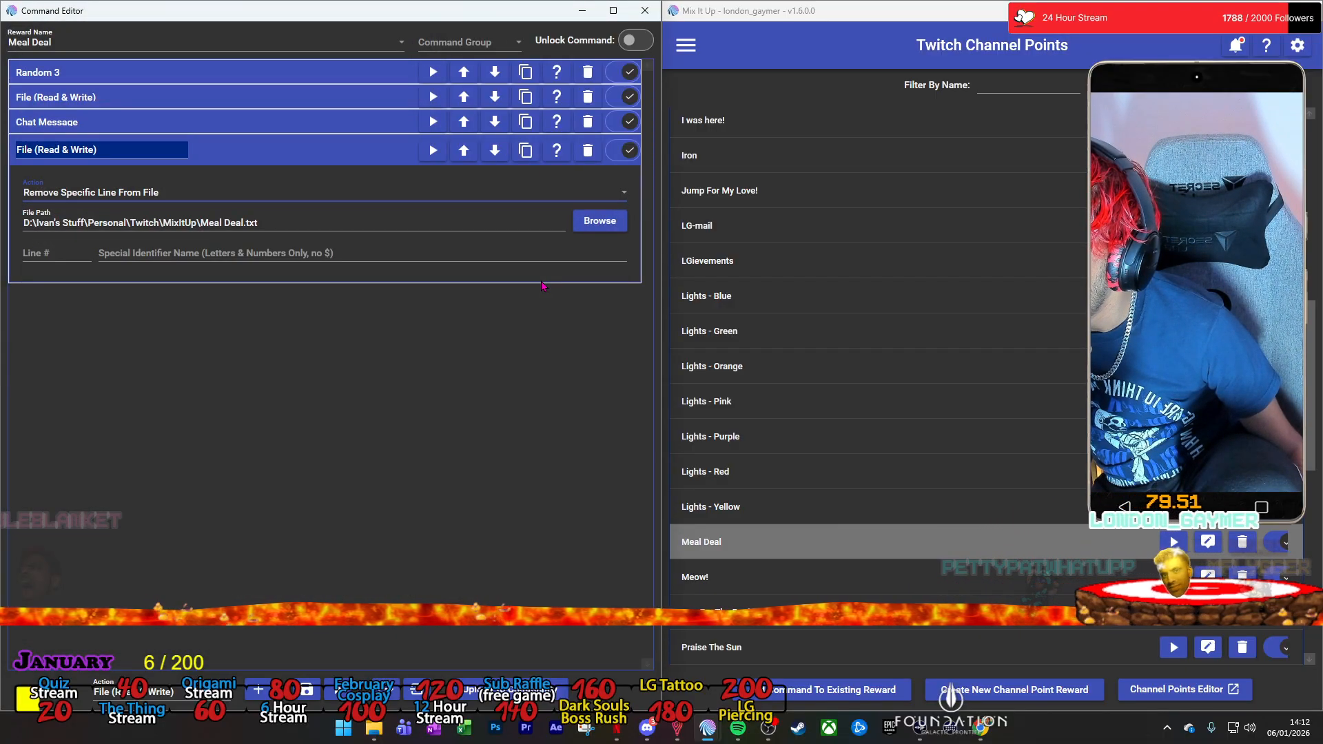
# Set the line number of the new File action to 1 and try to duplicate the action.
pyautogui.click(71, 250)
pyautogui.write('1')
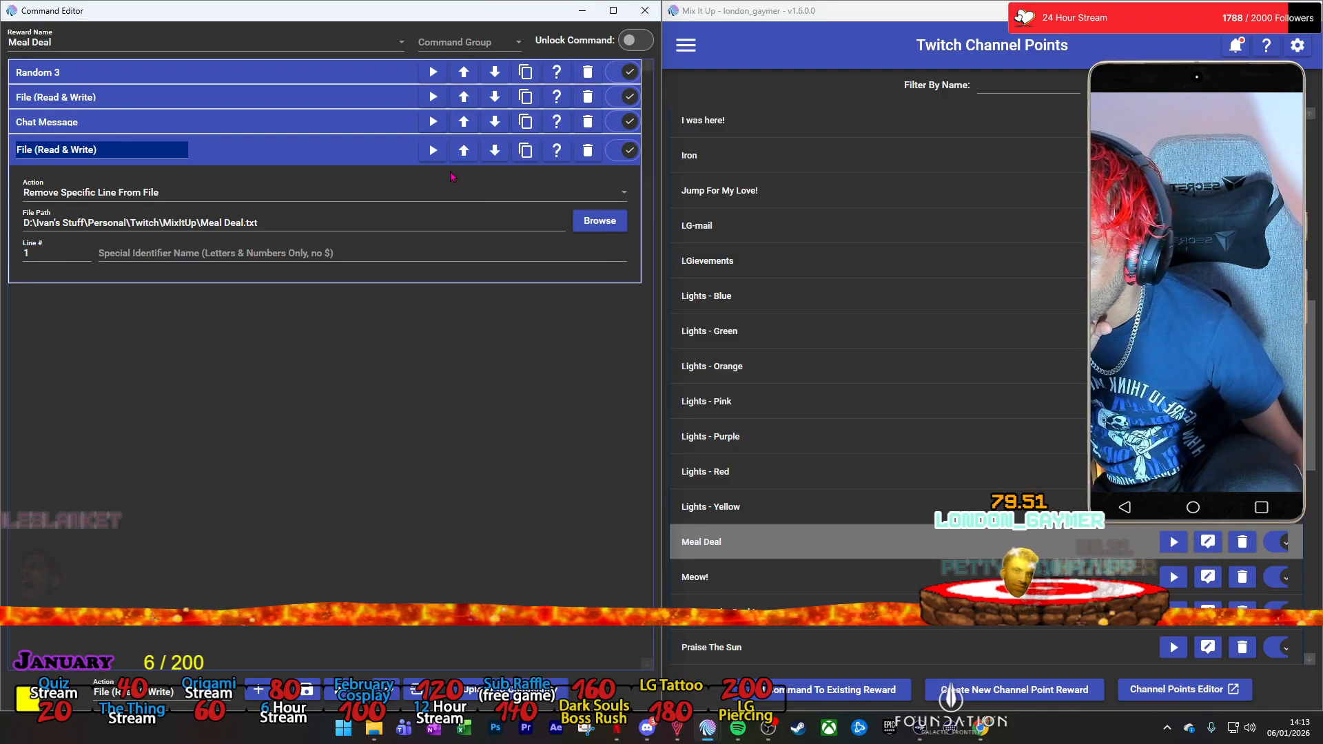
pyautogui.click(528, 156)
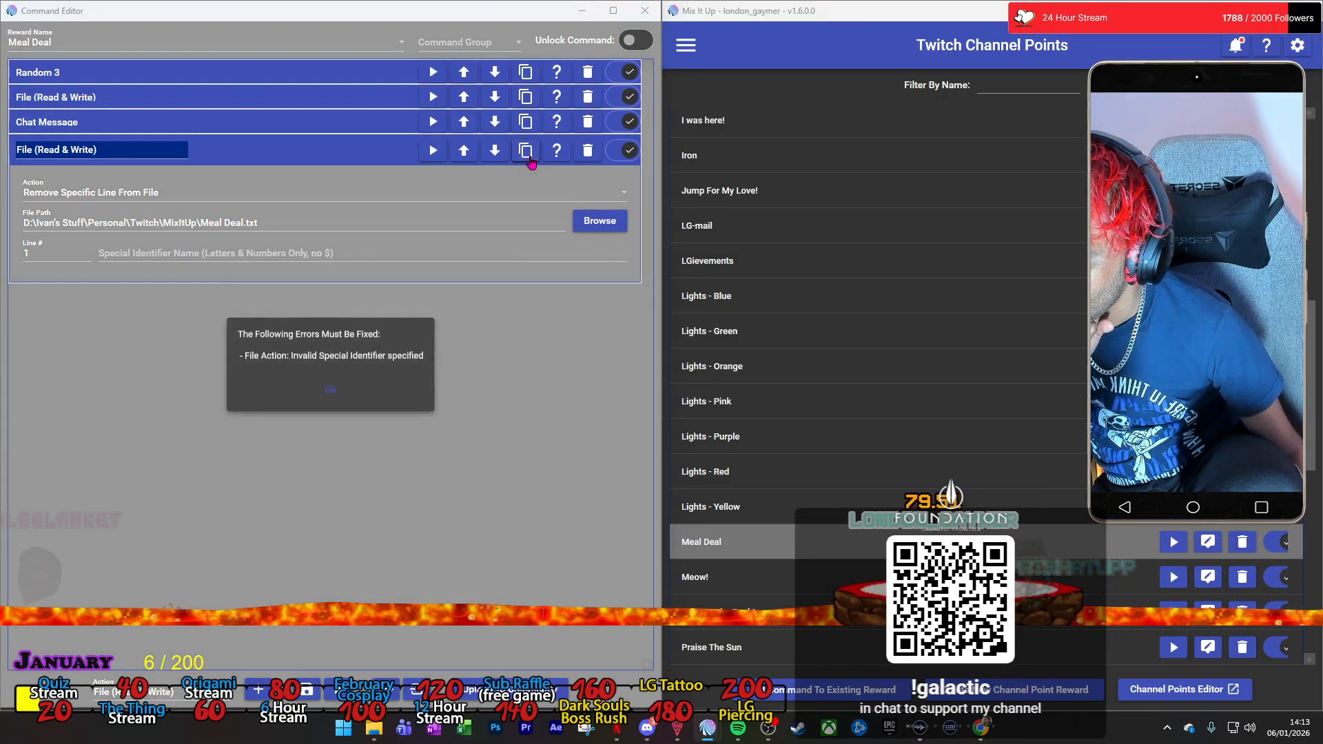
pyautogui.click(351, 395)
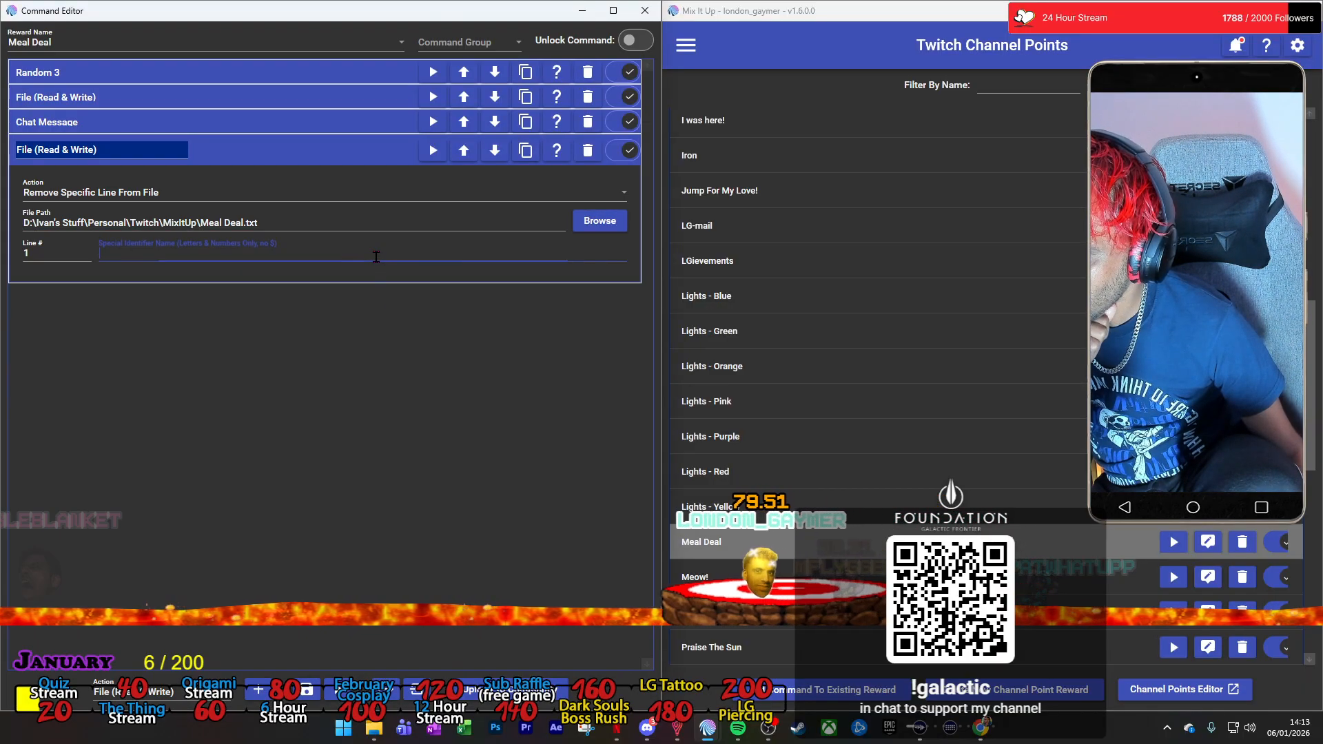
# Copy the special identifier name MealDealOutput from the Read From File action into the line-removal action.
pyautogui.click(320, 99)
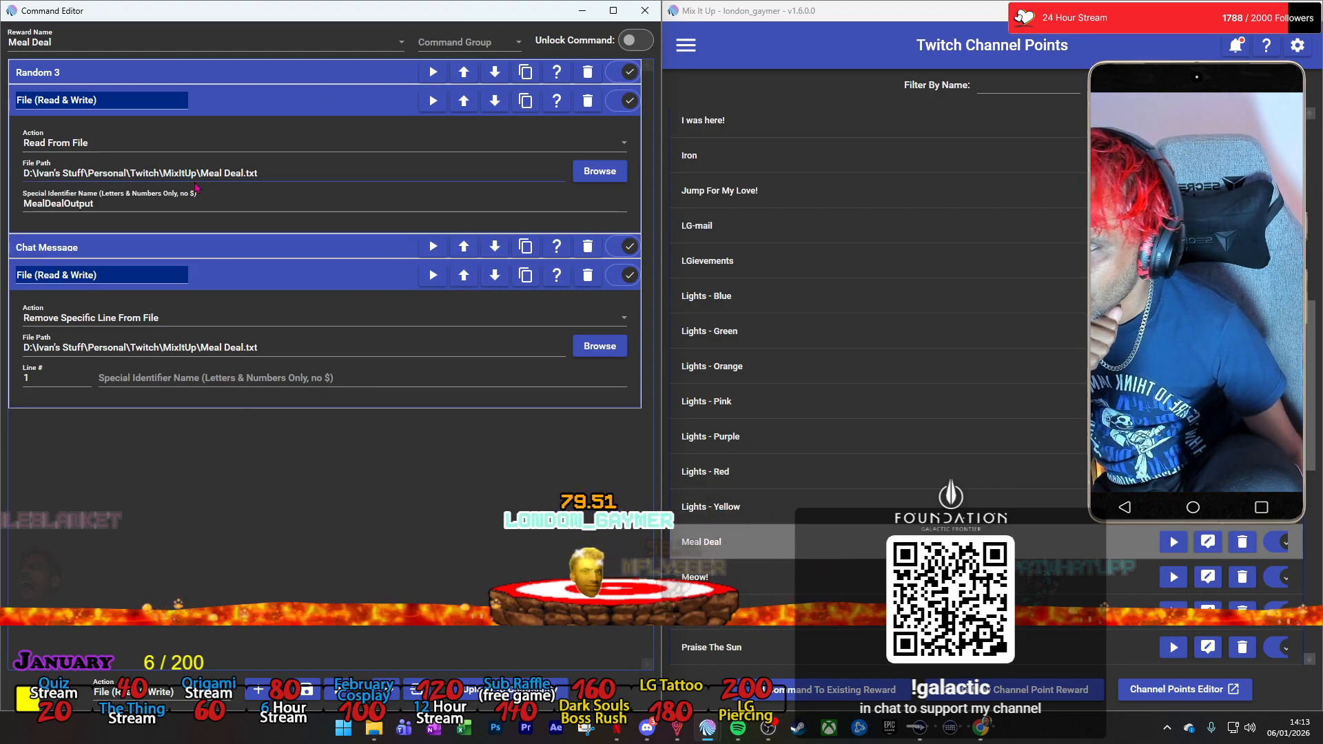
pyautogui.moveTo(94, 204); pyautogui.dragTo(12, 213)
pyautogui.hotkey('ctrl', 'c')
pyautogui.click(342, 379)
pyautogui.hotkey('ctrl', 'v')
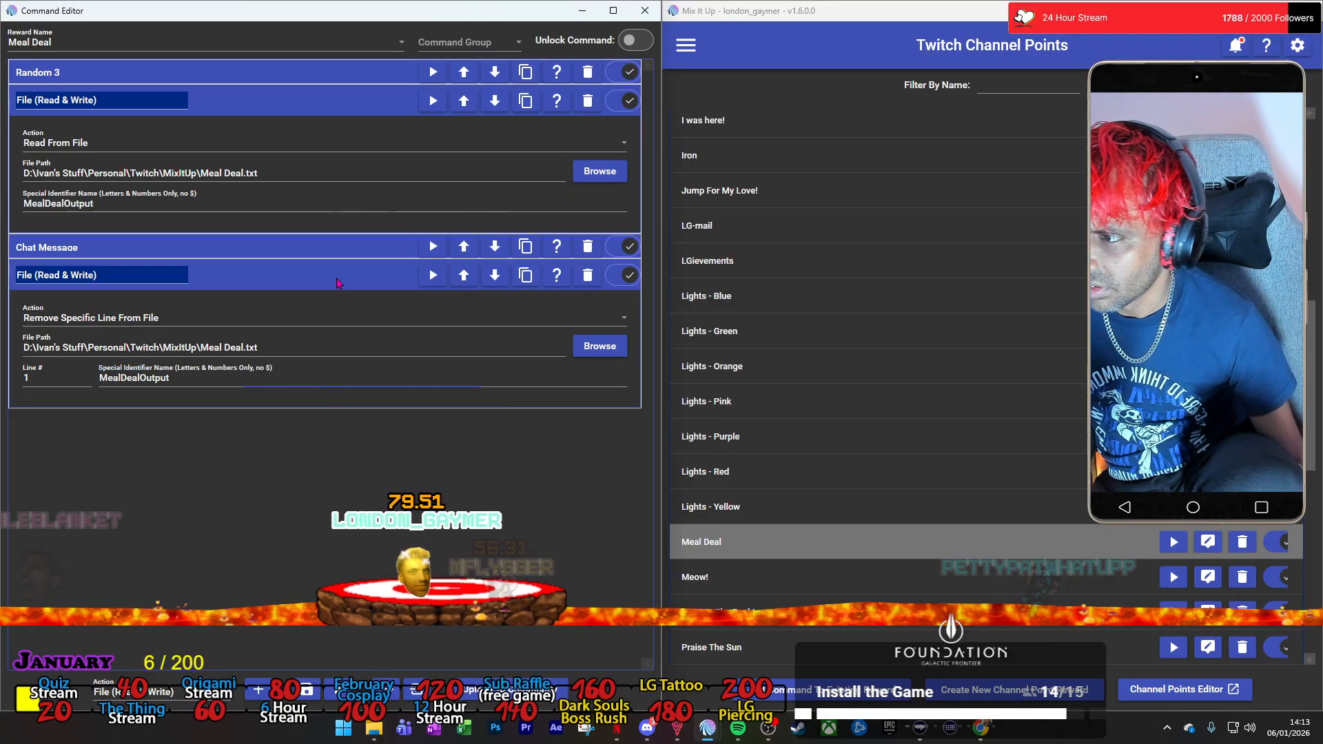
# Duplicate the line-removal File action twice, check the last copy's settings and collapse the expanded actions.
pyautogui.click(482, 279)
pyautogui.click(525, 273)
pyautogui.click(523, 276)
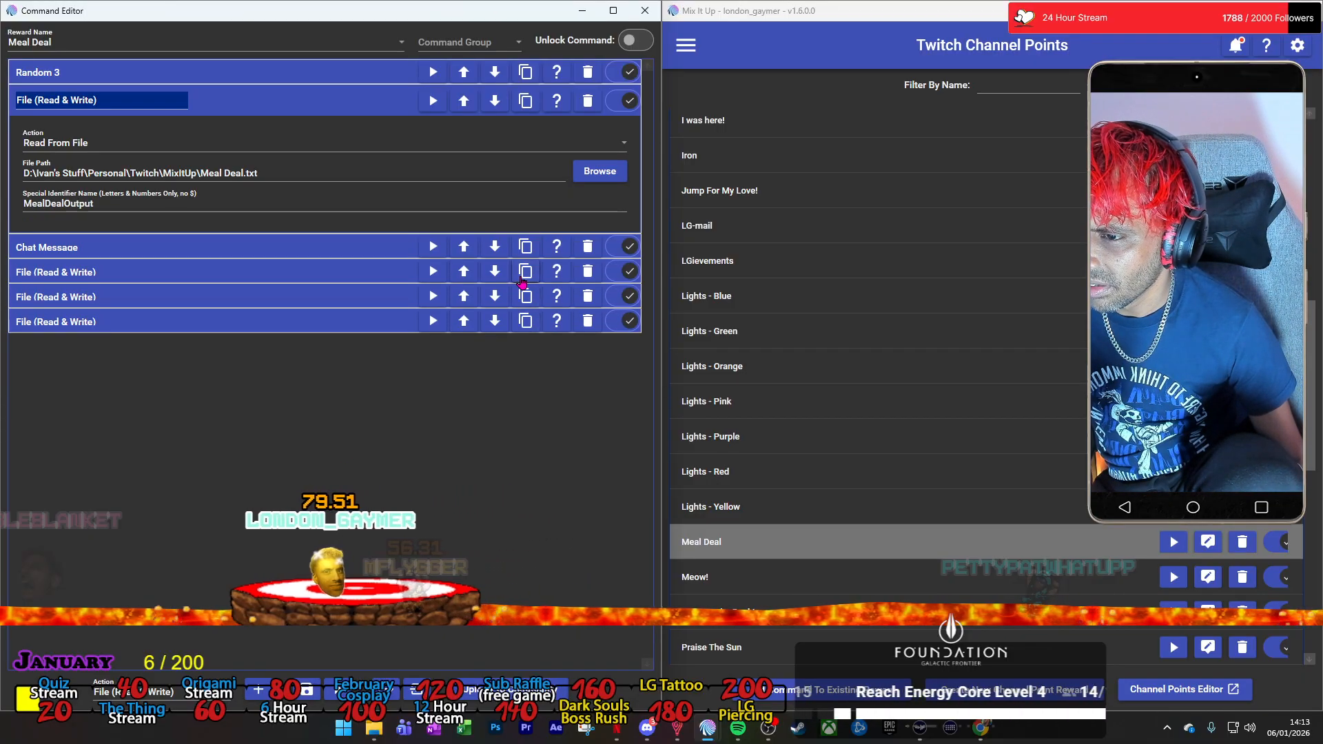
pyautogui.click(363, 326)
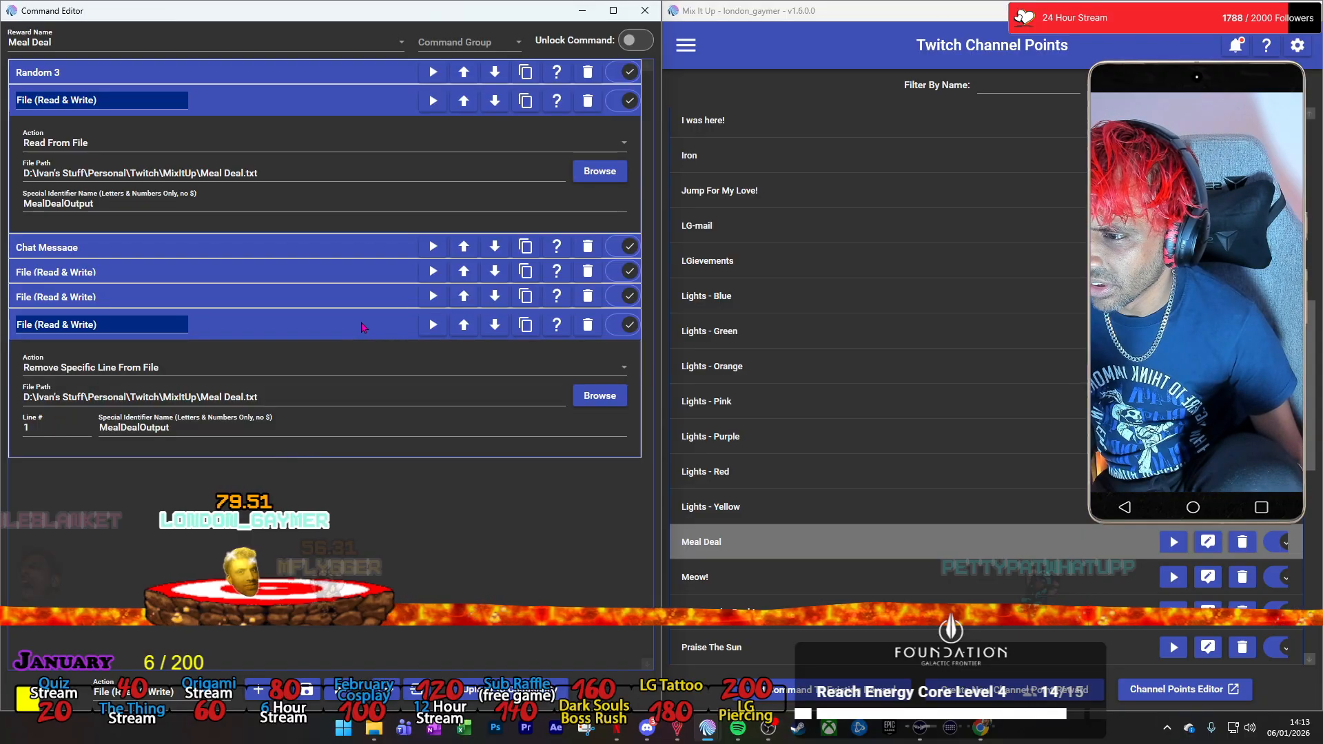
pyautogui.click(364, 325)
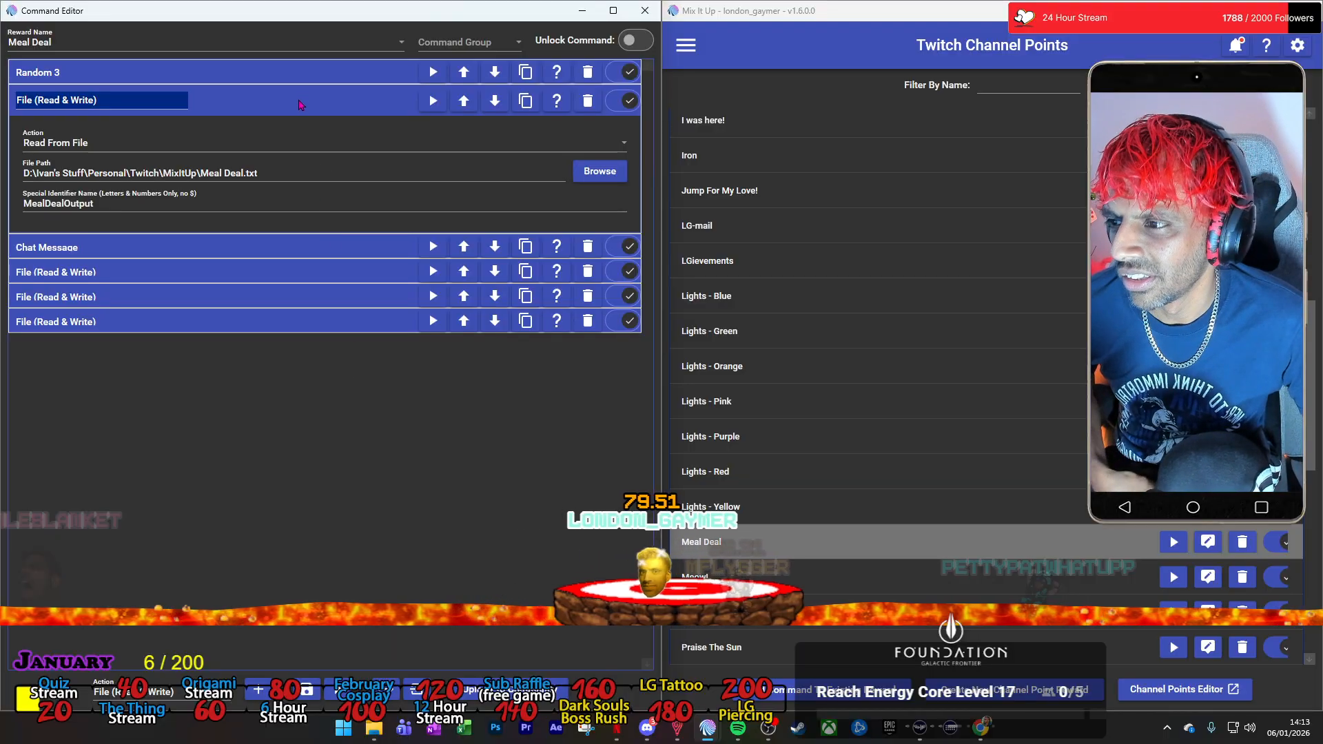
pyautogui.click(302, 105)
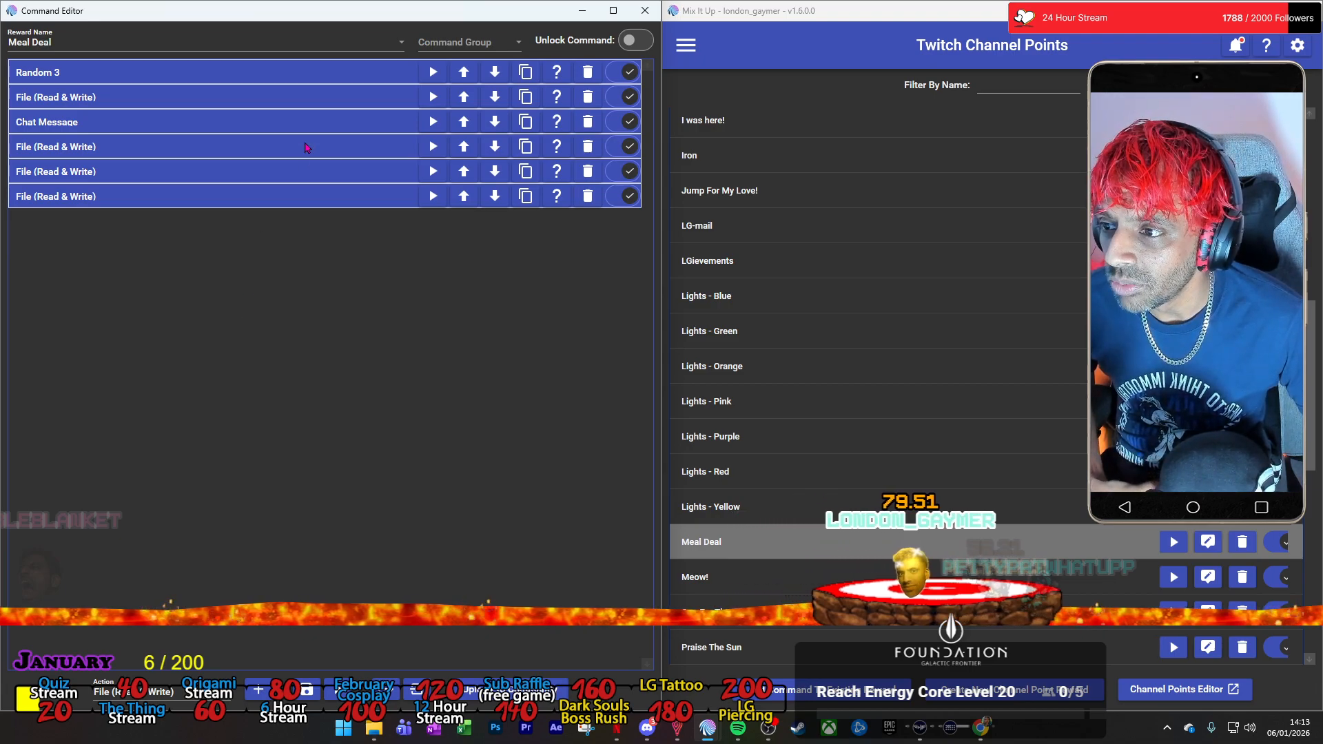
# Add a Wait action with an amount of 2 seconds and name it Wait 2.
pyautogui.click(131, 691)
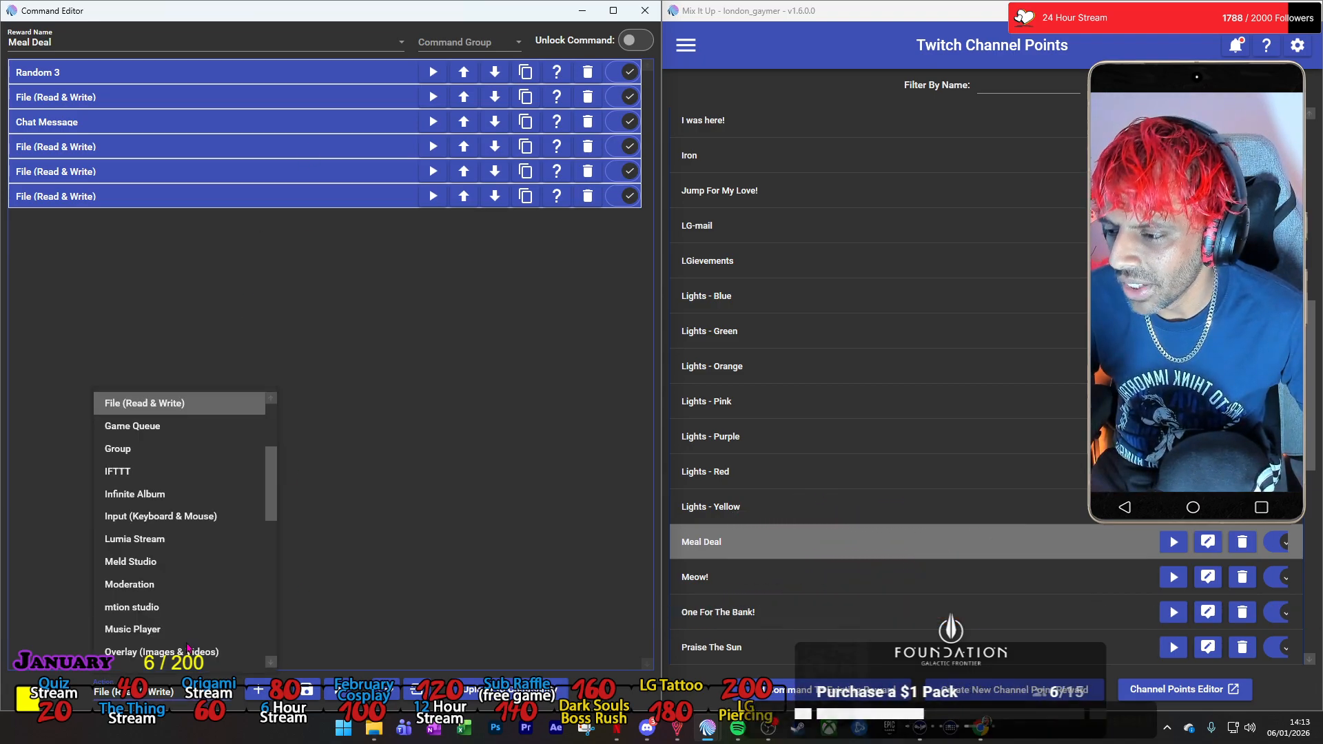
pyautogui.scroll(-8, 186, 606)
pyautogui.click(188, 607)
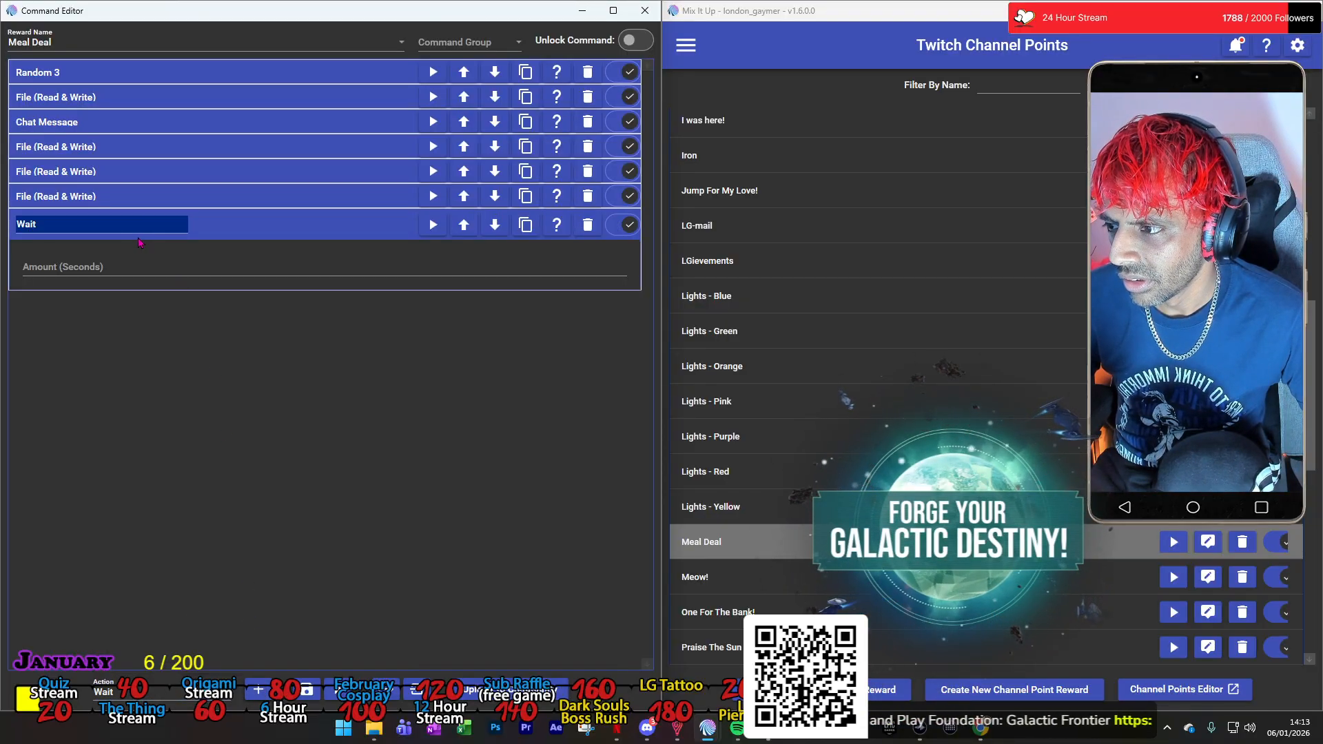
pyautogui.click(97, 268)
pyautogui.write('2')
pyautogui.click(85, 224)
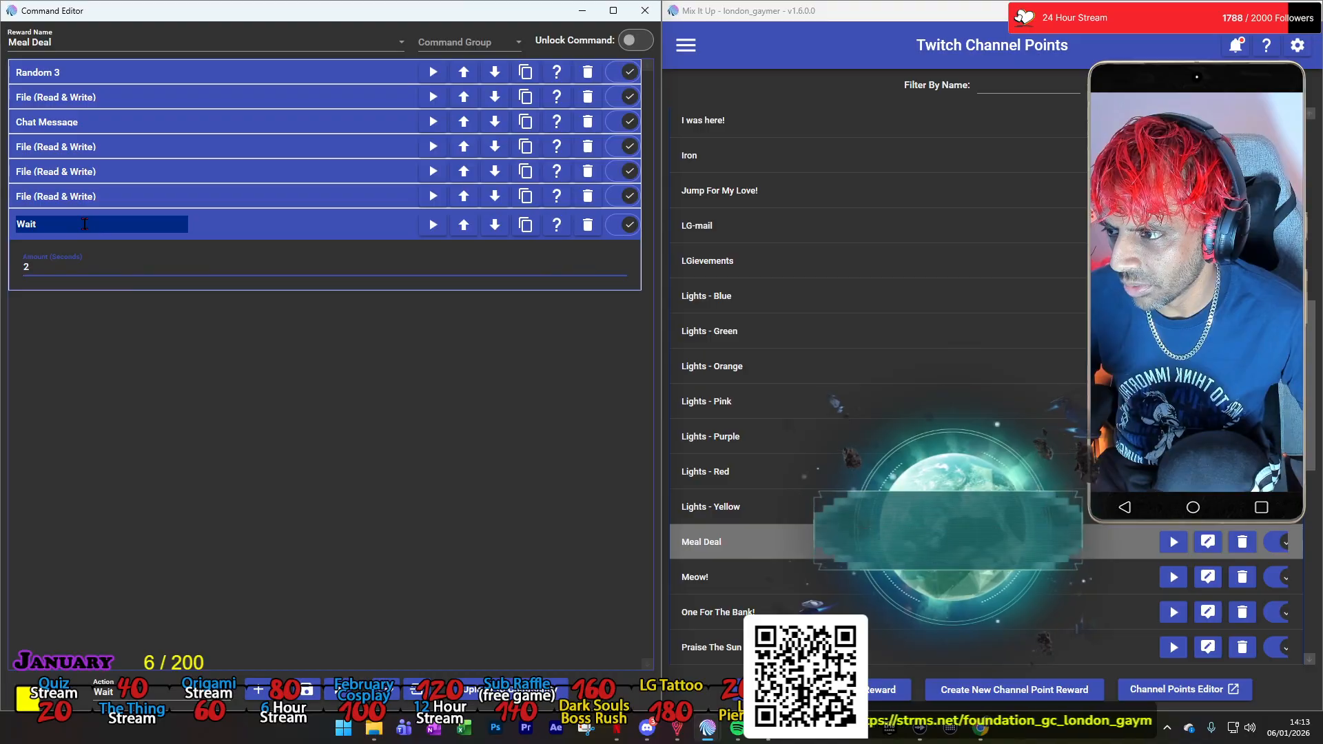
pyautogui.write('2')
pyautogui.click(164, 358)
# Move the Wait 2 action directly below the Chat Message action, collapse it and save the Meal Deal command.
pyautogui.moveTo(256, 237); pyautogui.dragTo(270, 145)
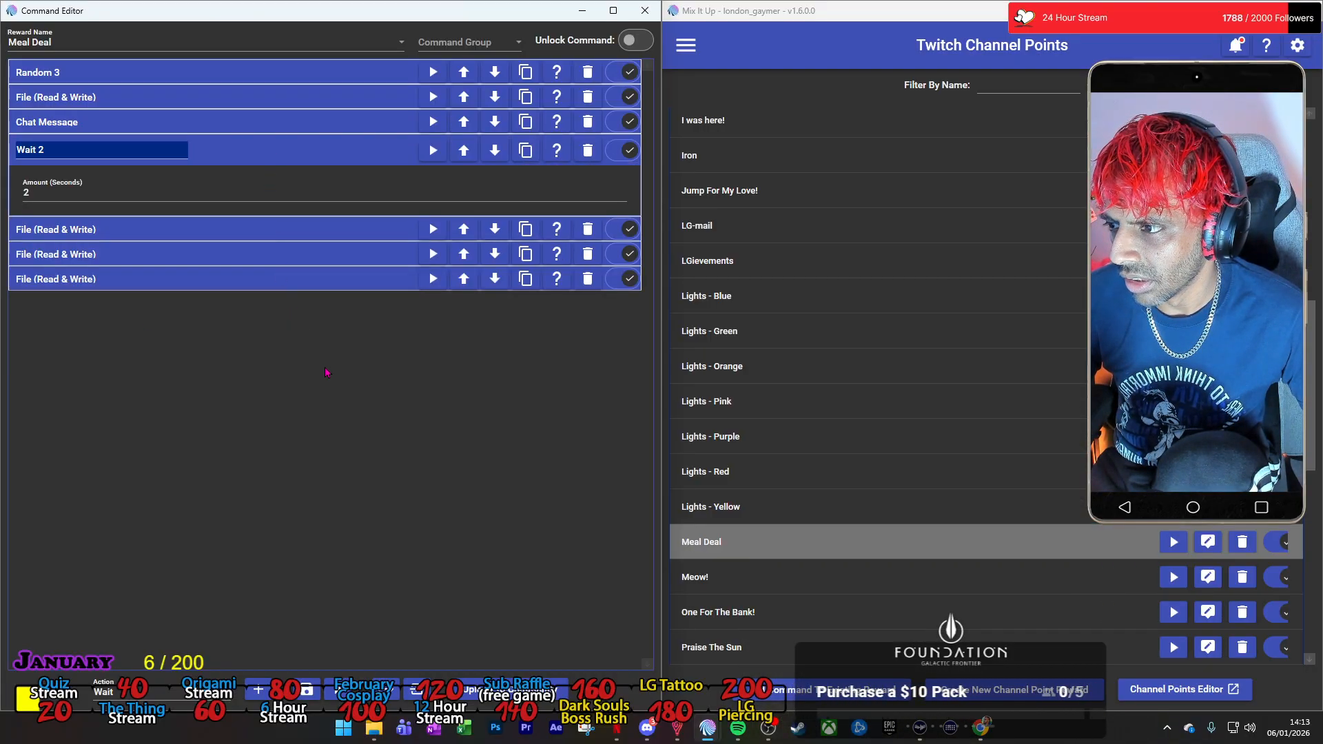
pyautogui.click(351, 166)
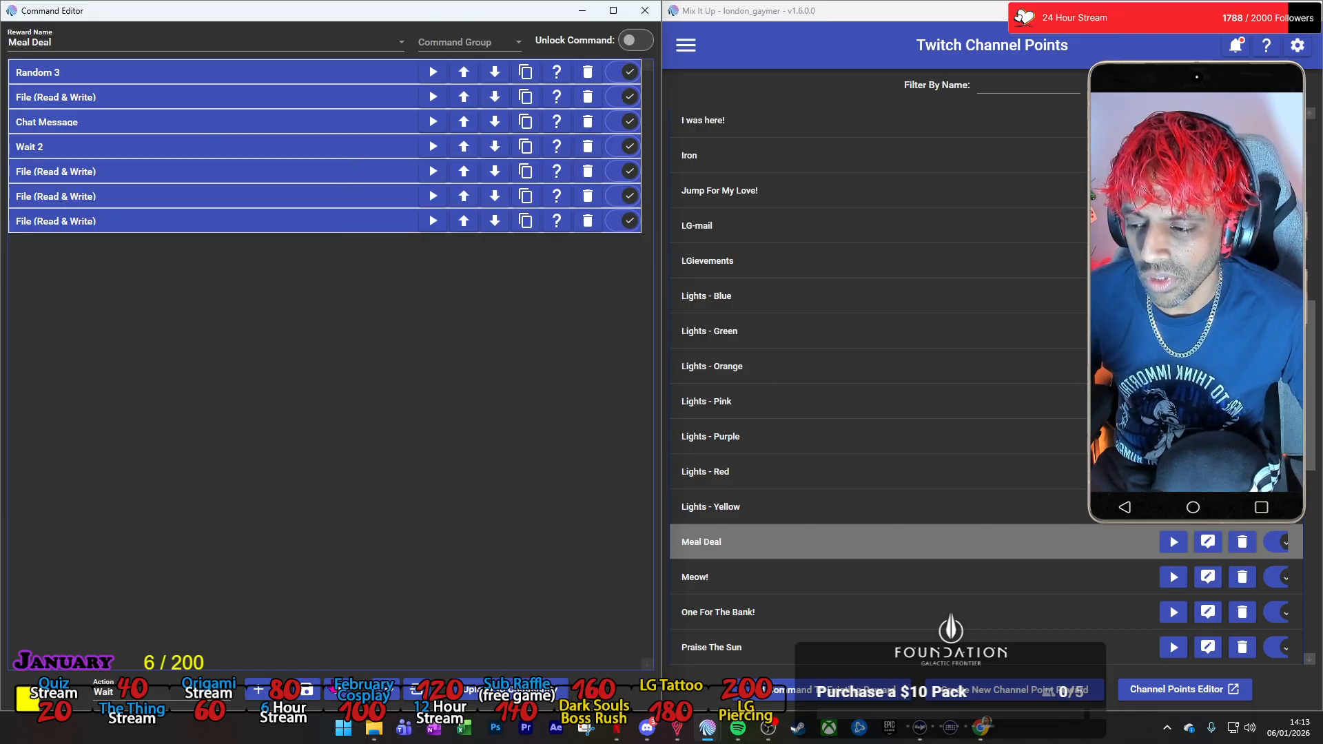
pyautogui.click(304, 692)
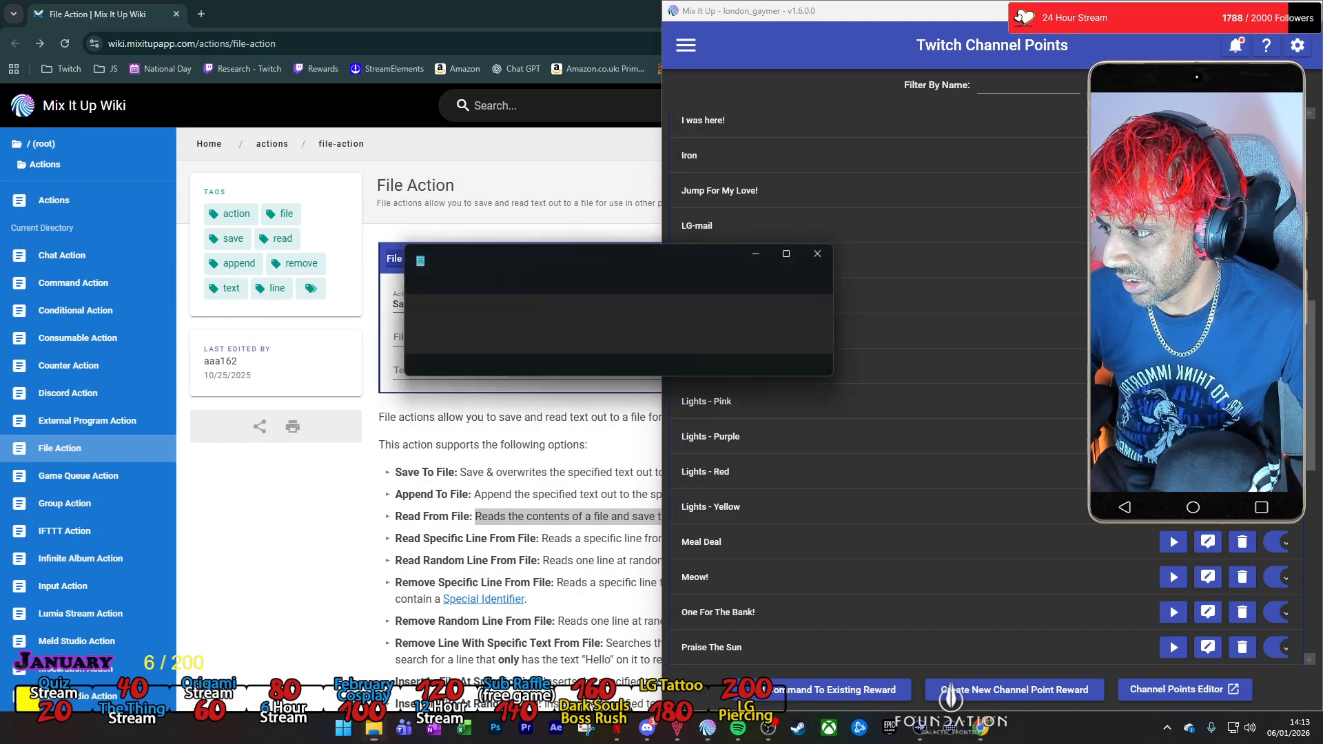
# Delete all the text in Meal Deal.txt, save the empty file and close it.
pyautogui.hotkey('ctrl', 'a')
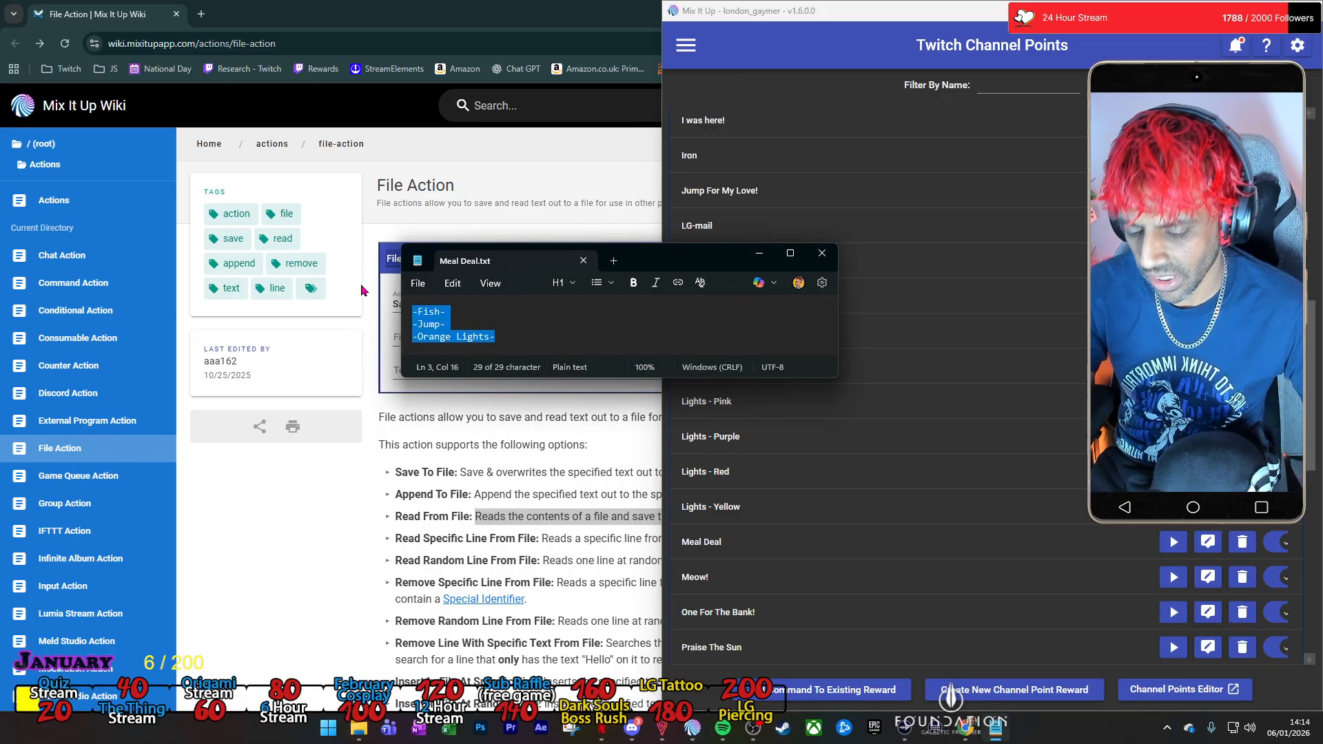
pyautogui.press('BackSpace')
pyautogui.click(417, 283)
pyautogui.click(454, 420)
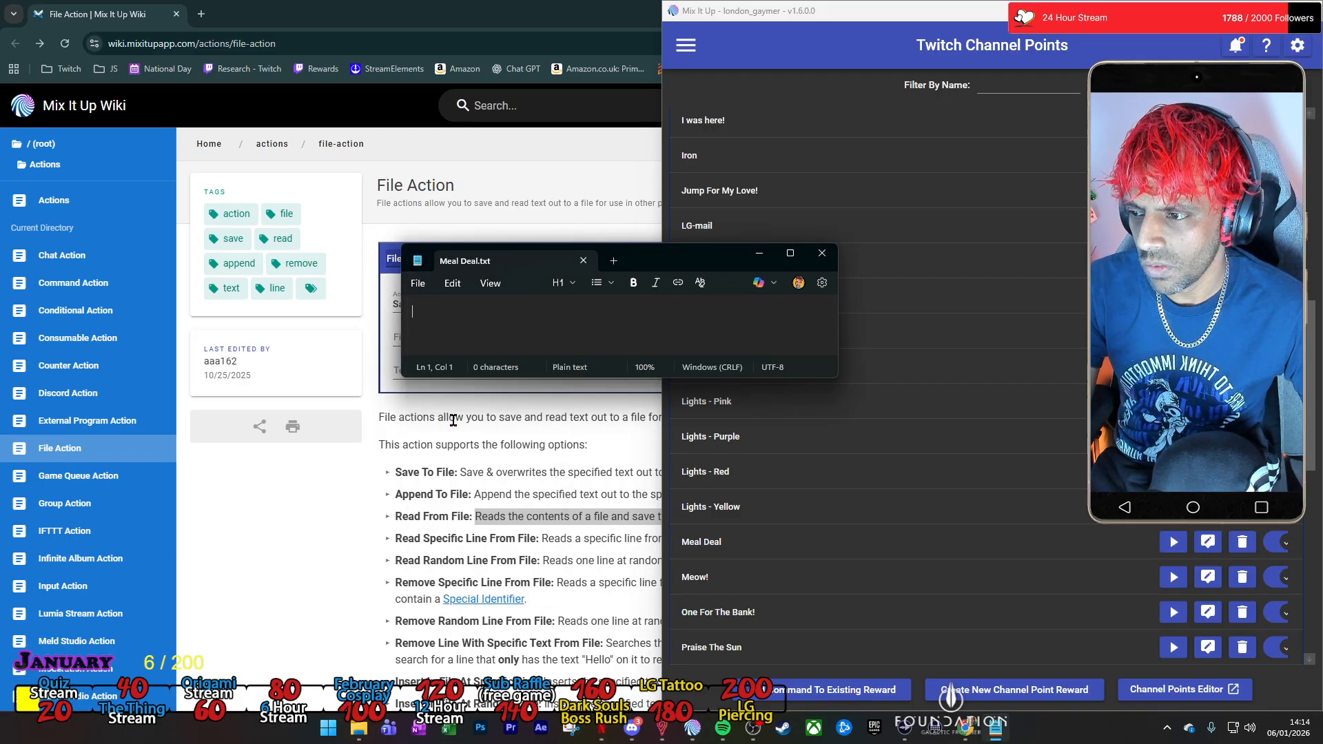
pyautogui.click(583, 261)
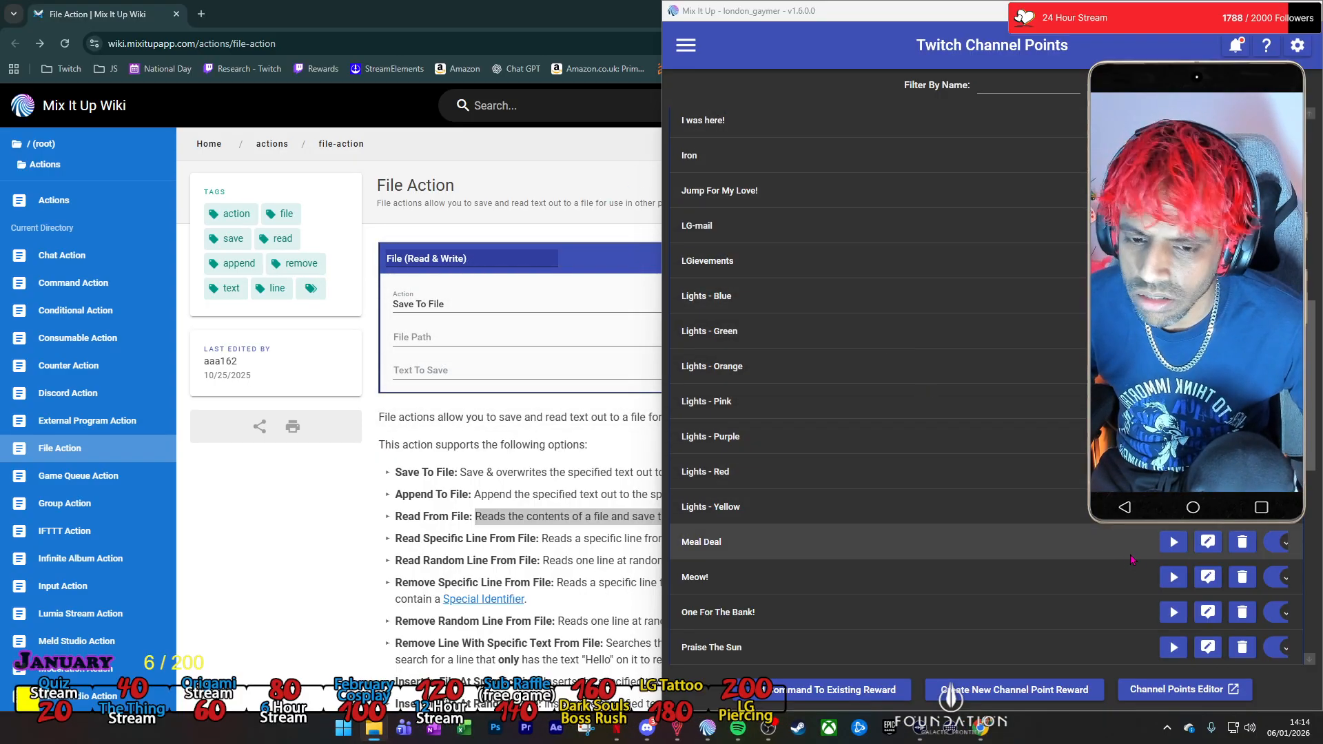
# Test the Meal Deal command with the default test values, then check the contents of Meal Deal.txt and close it.
pyautogui.click(1177, 544)
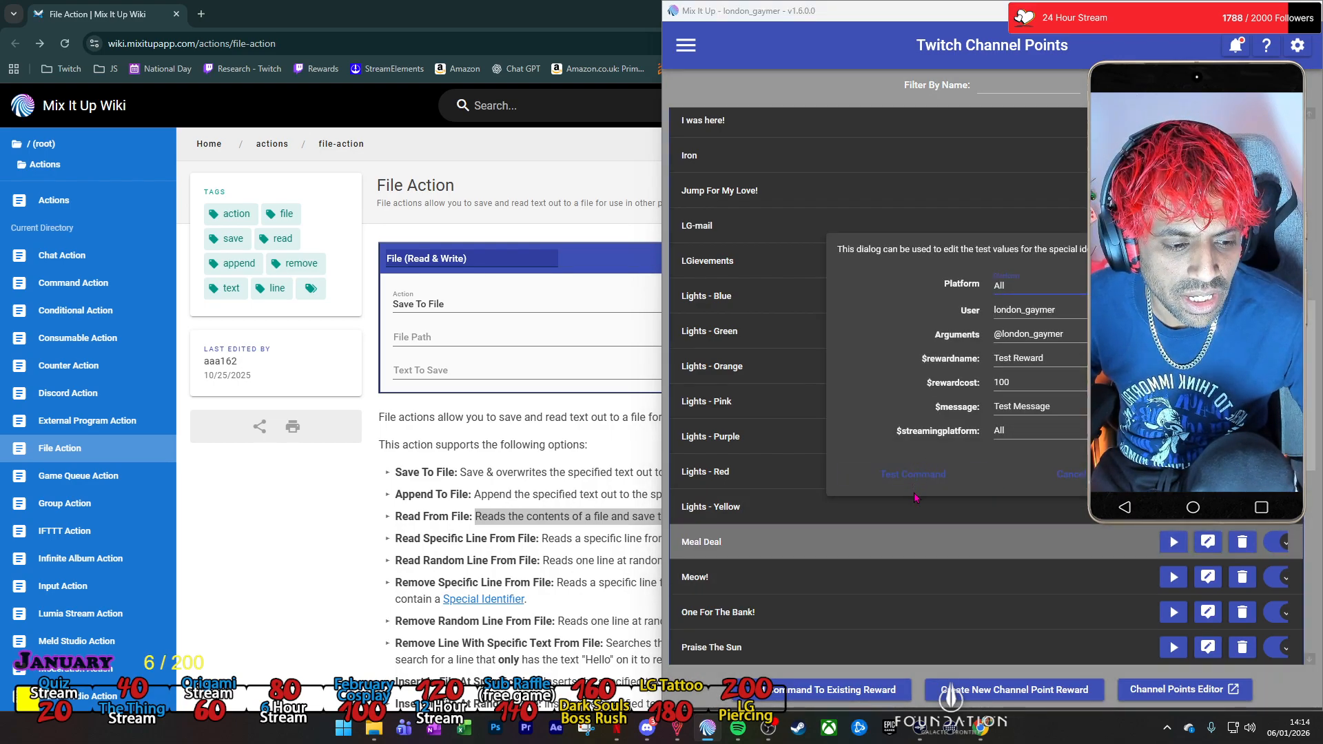
pyautogui.click(916, 481)
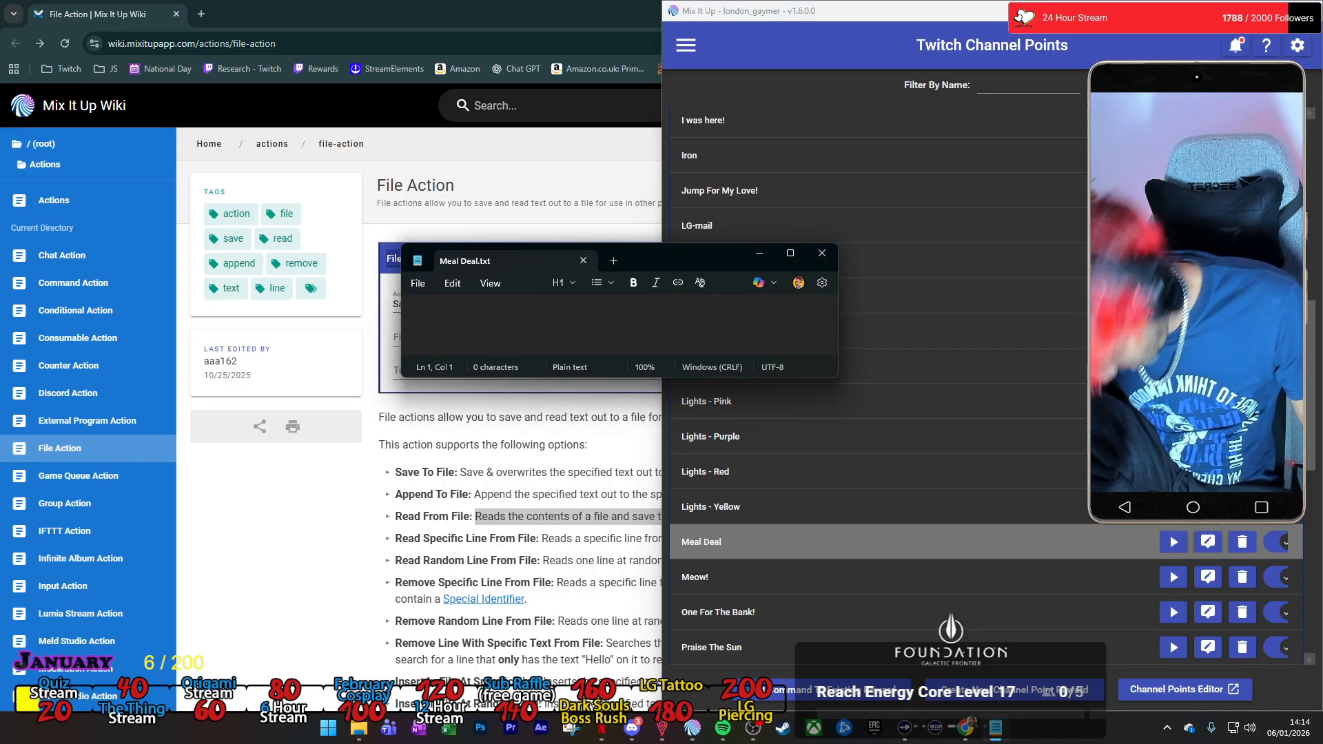
pyautogui.click(822, 255)
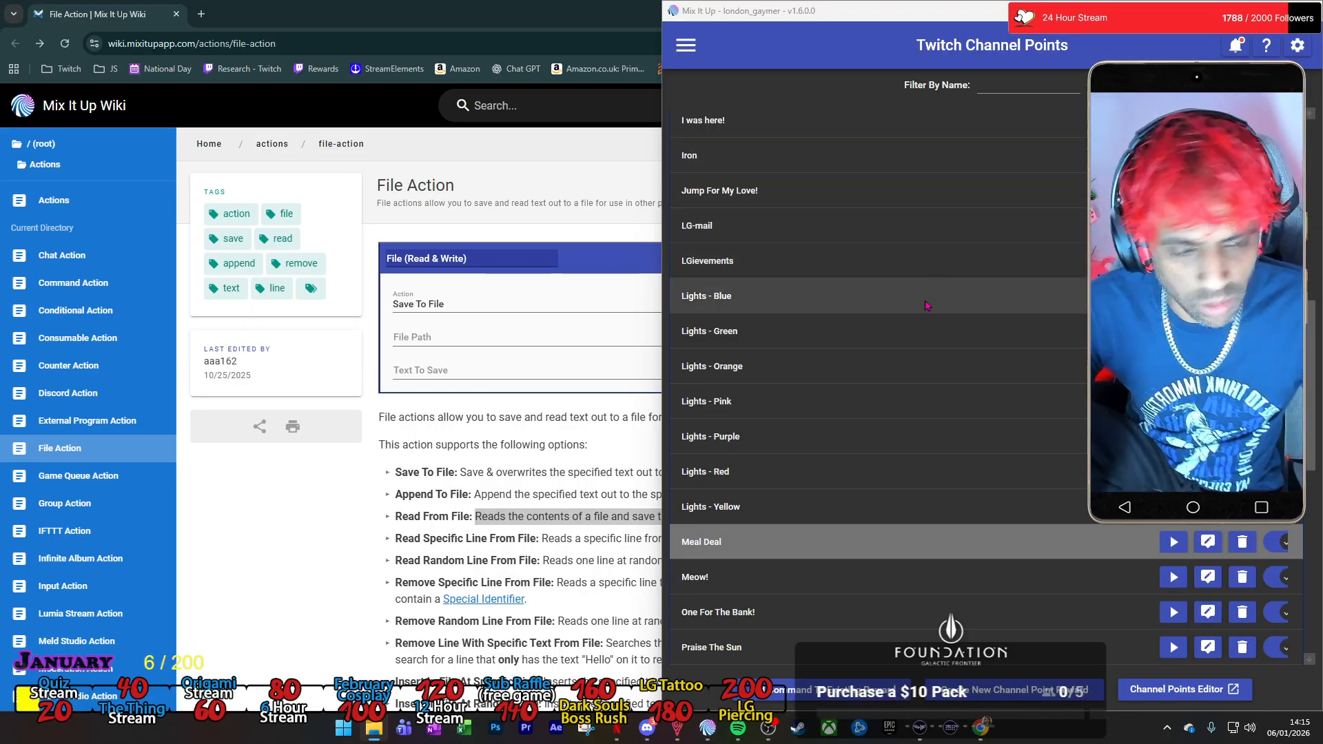
# Open the Meal Deal command for editing, review its Chat Message action and collapse it again.
pyautogui.click(1209, 550)
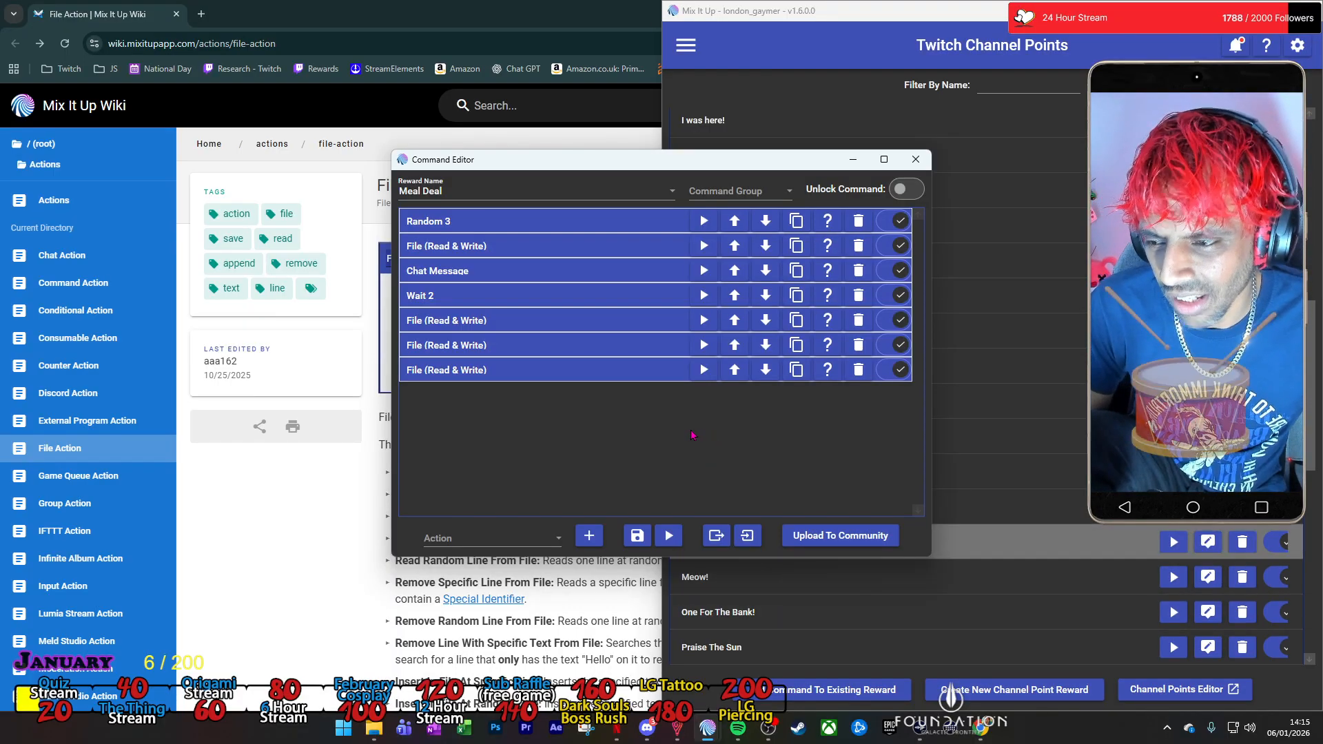
pyautogui.click(603, 275)
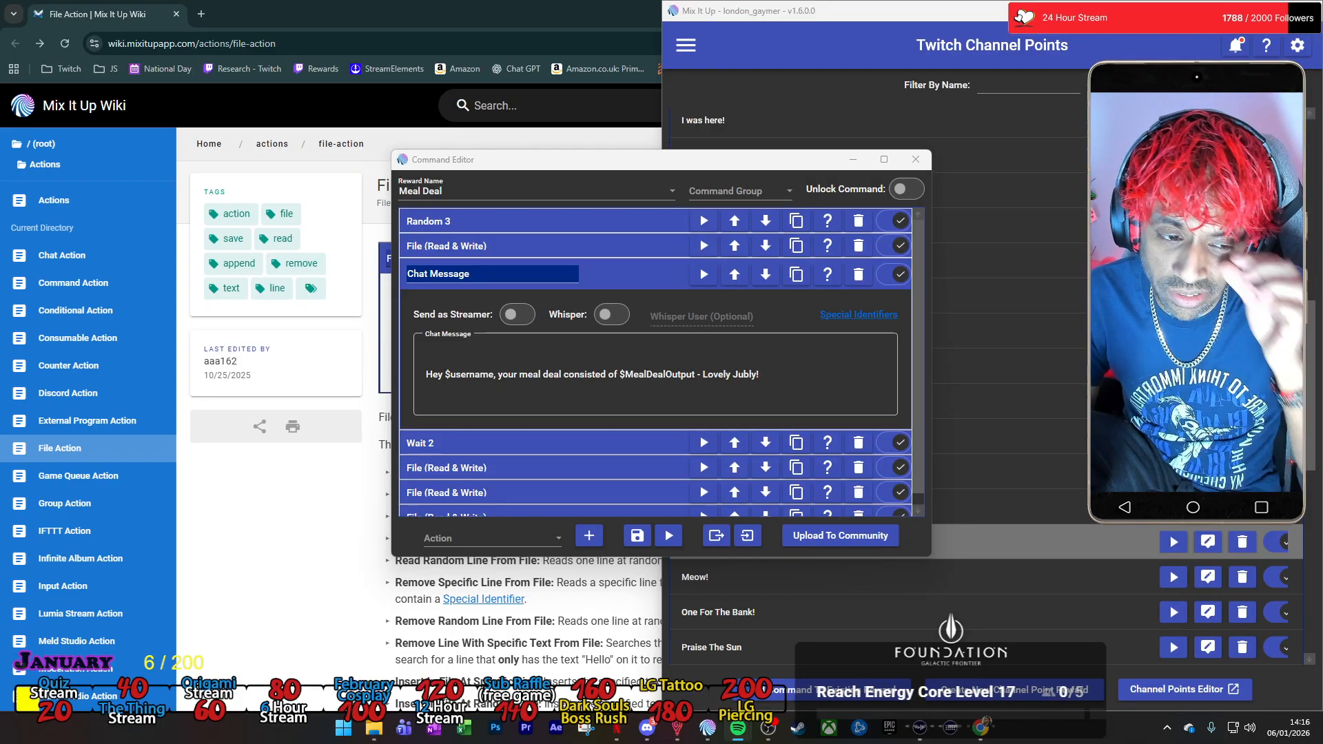
pyautogui.moveTo(0, 324); pyautogui.dragTo(794, 183)
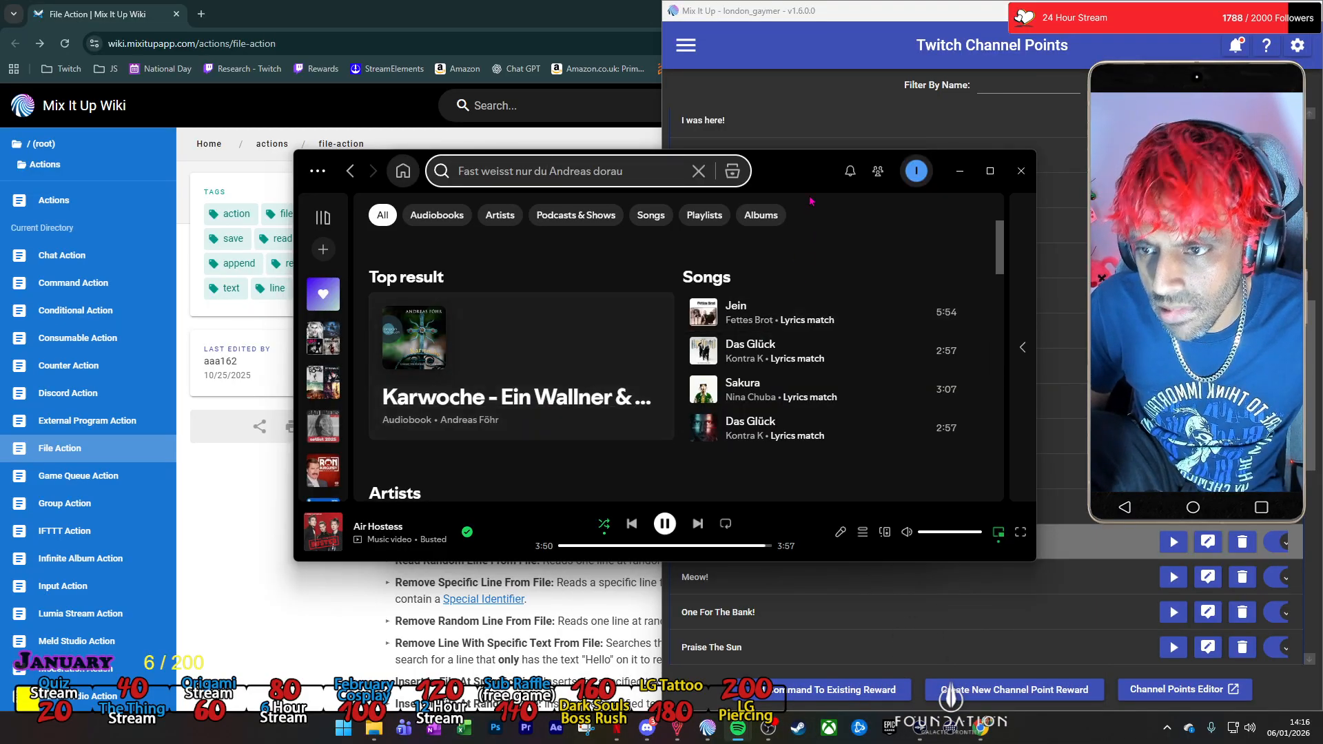
pyautogui.moveTo(807, 177); pyautogui.dragTo(0, 103)
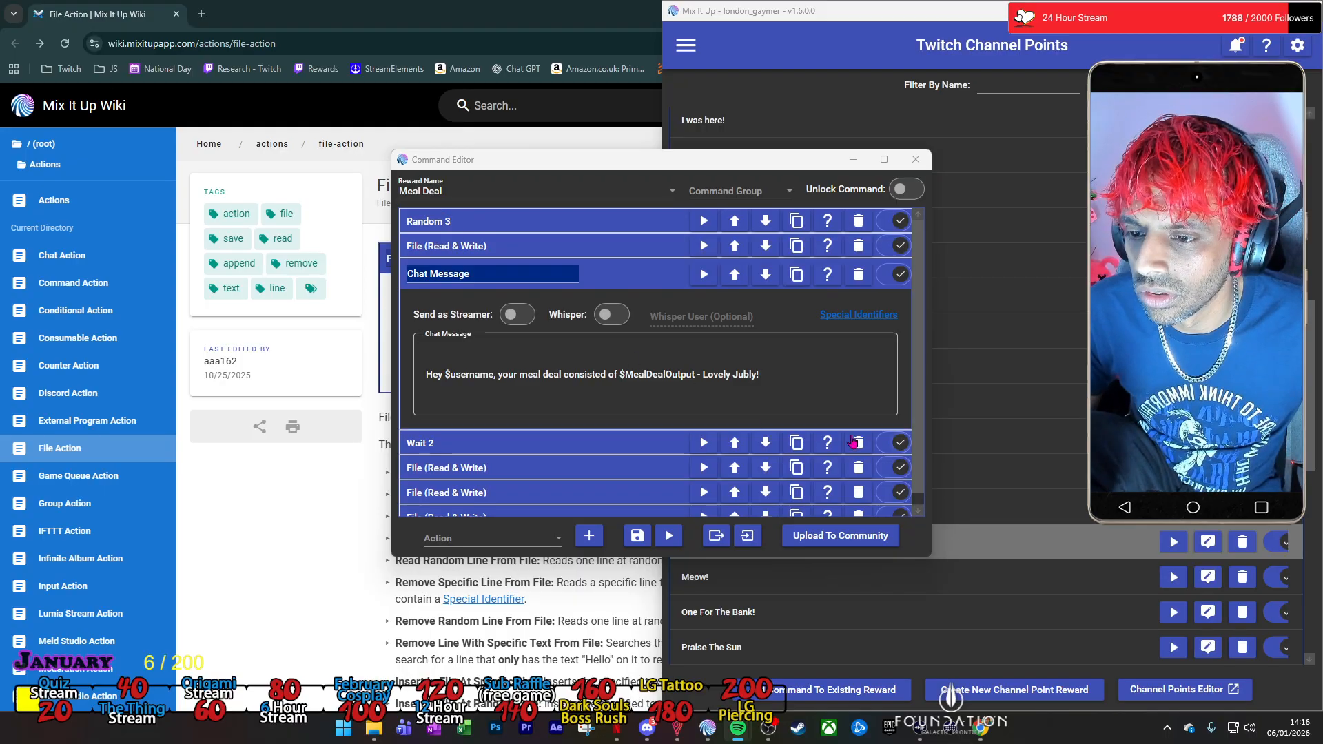
pyautogui.click(803, 374)
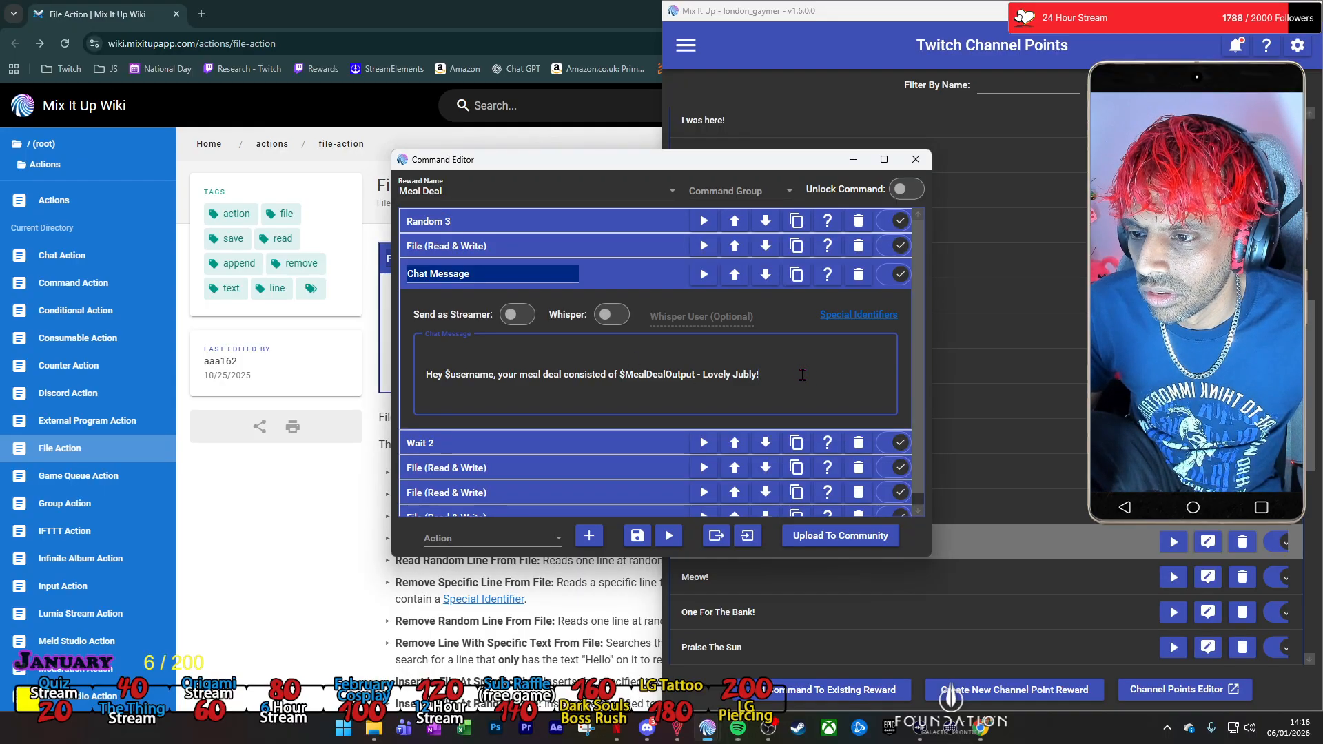
pyautogui.click(627, 281)
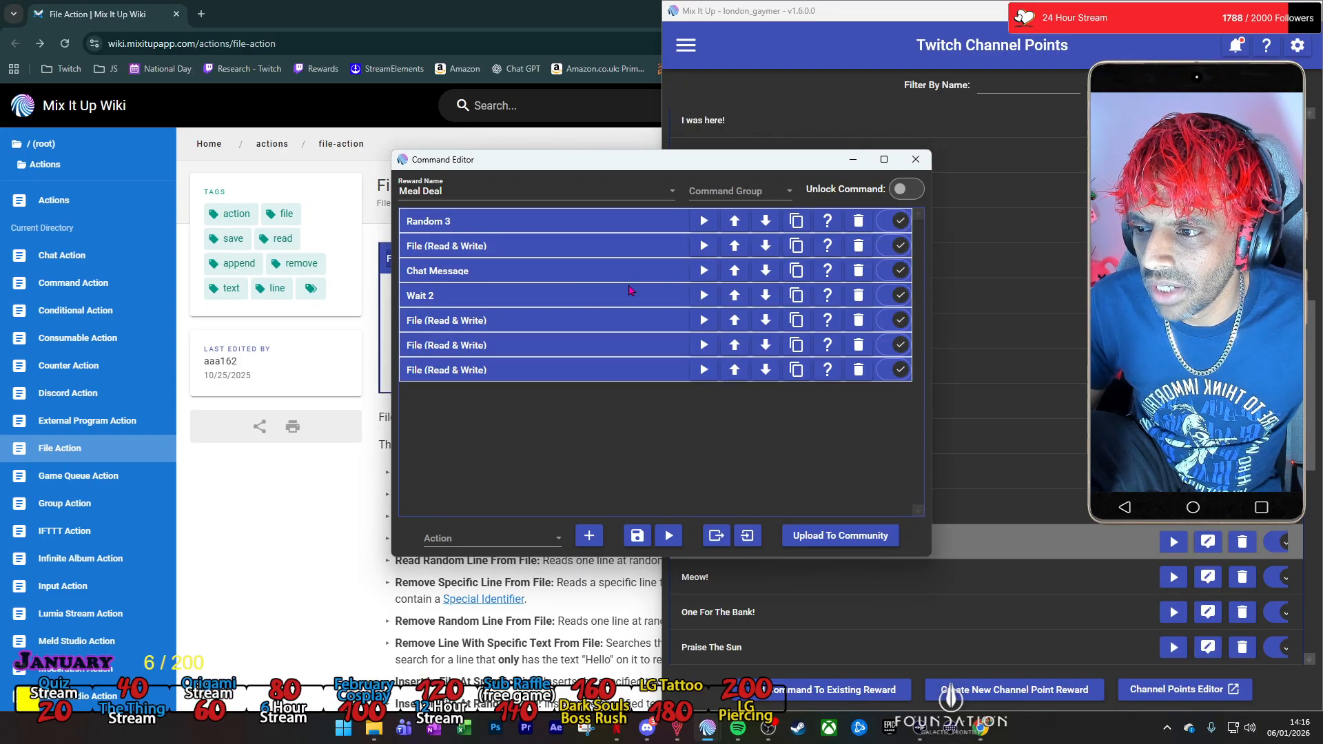
# Add a Random action to the Meal Deal command and move it directly below the Chat Message action.
pyautogui.click(545, 538)
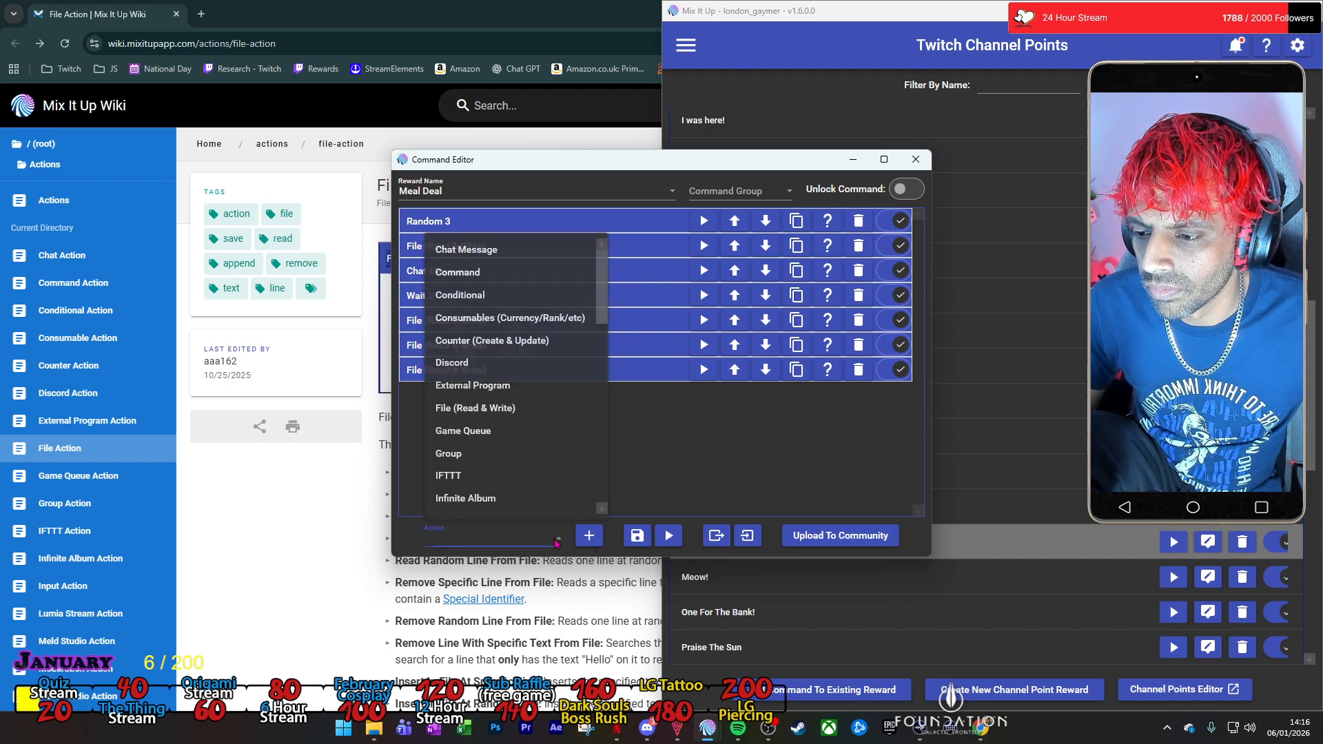
pyautogui.scroll(-4, 542, 450)
pyautogui.scroll(4, 542, 449)
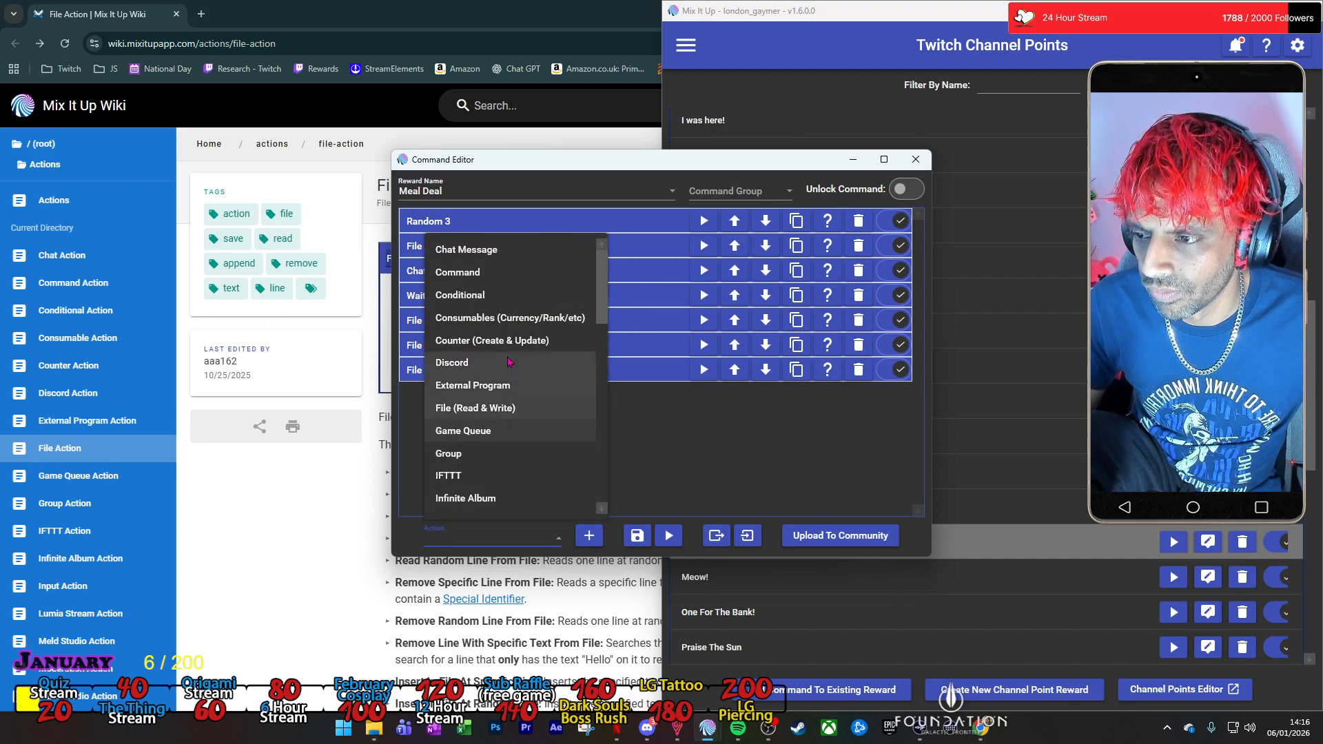
pyautogui.scroll(-2, 505, 407)
pyautogui.scroll(-4, 506, 407)
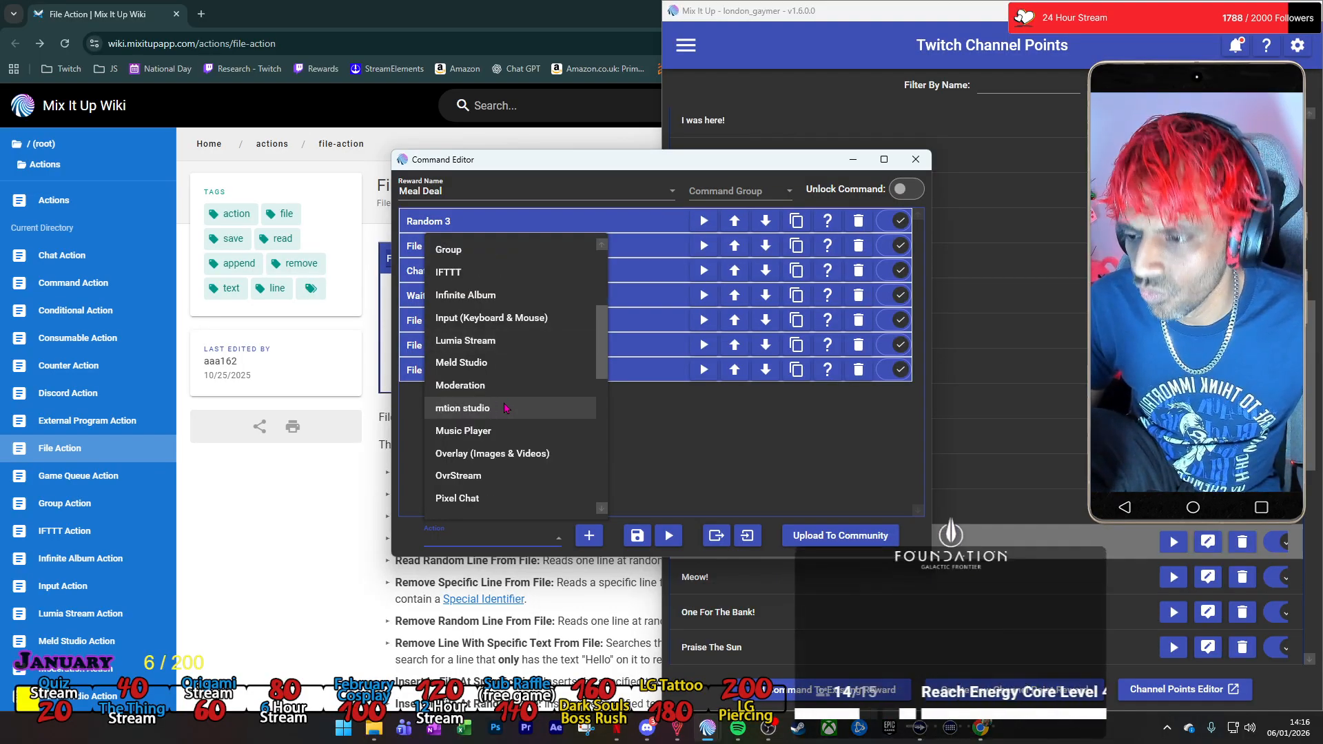
pyautogui.click(506, 412)
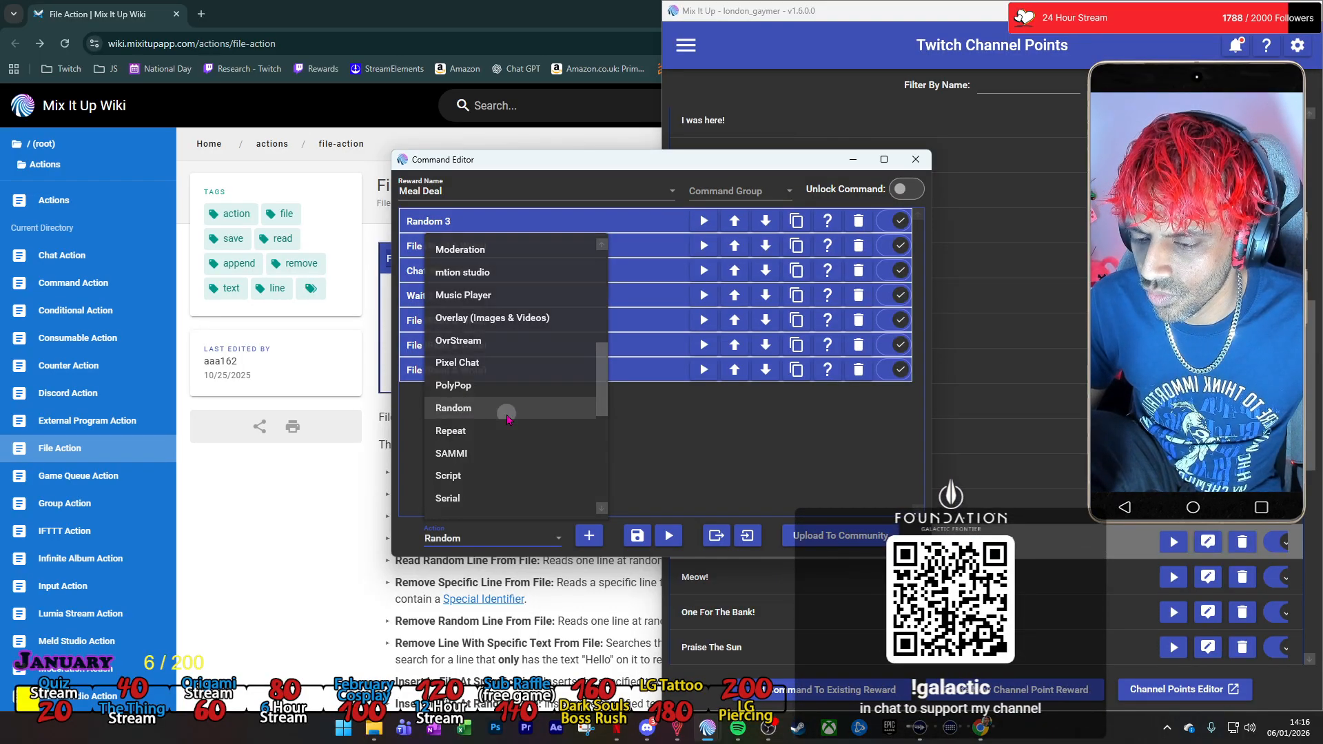
pyautogui.click(589, 536)
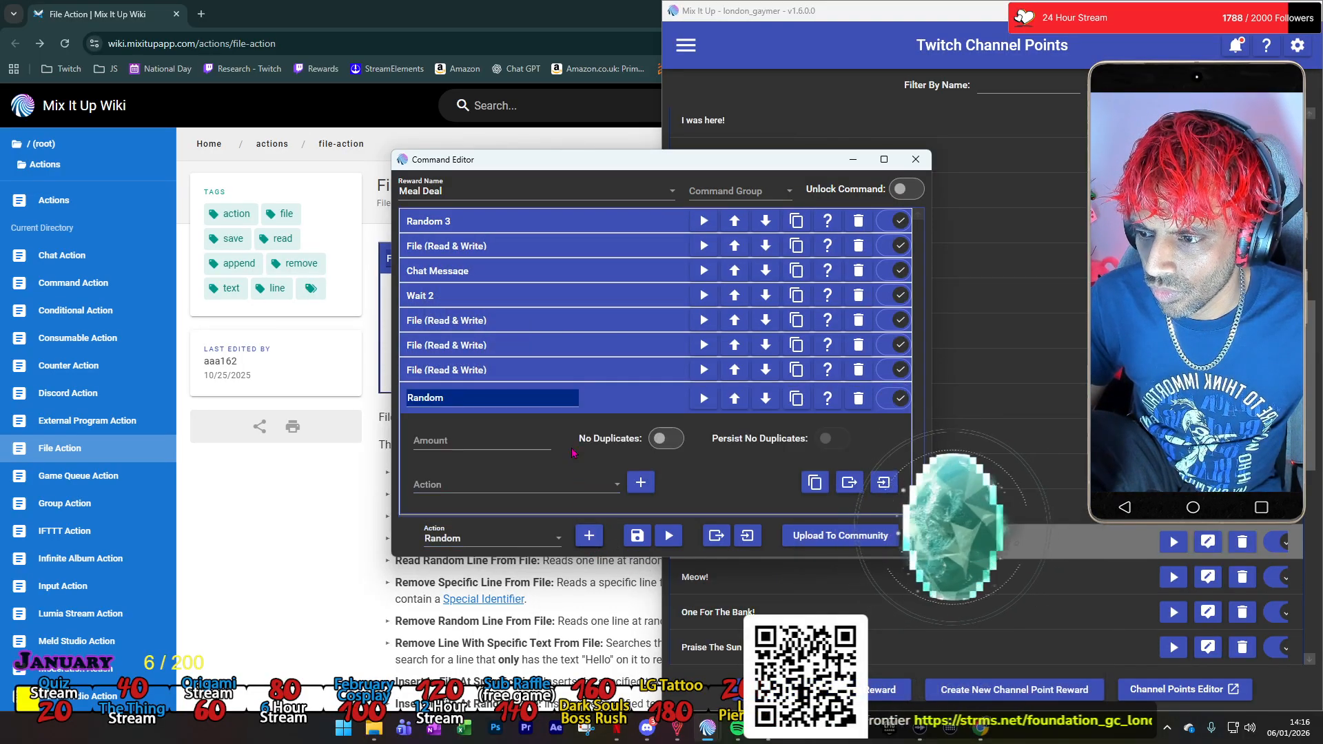
pyautogui.moveTo(605, 370); pyautogui.dragTo(583, 279)
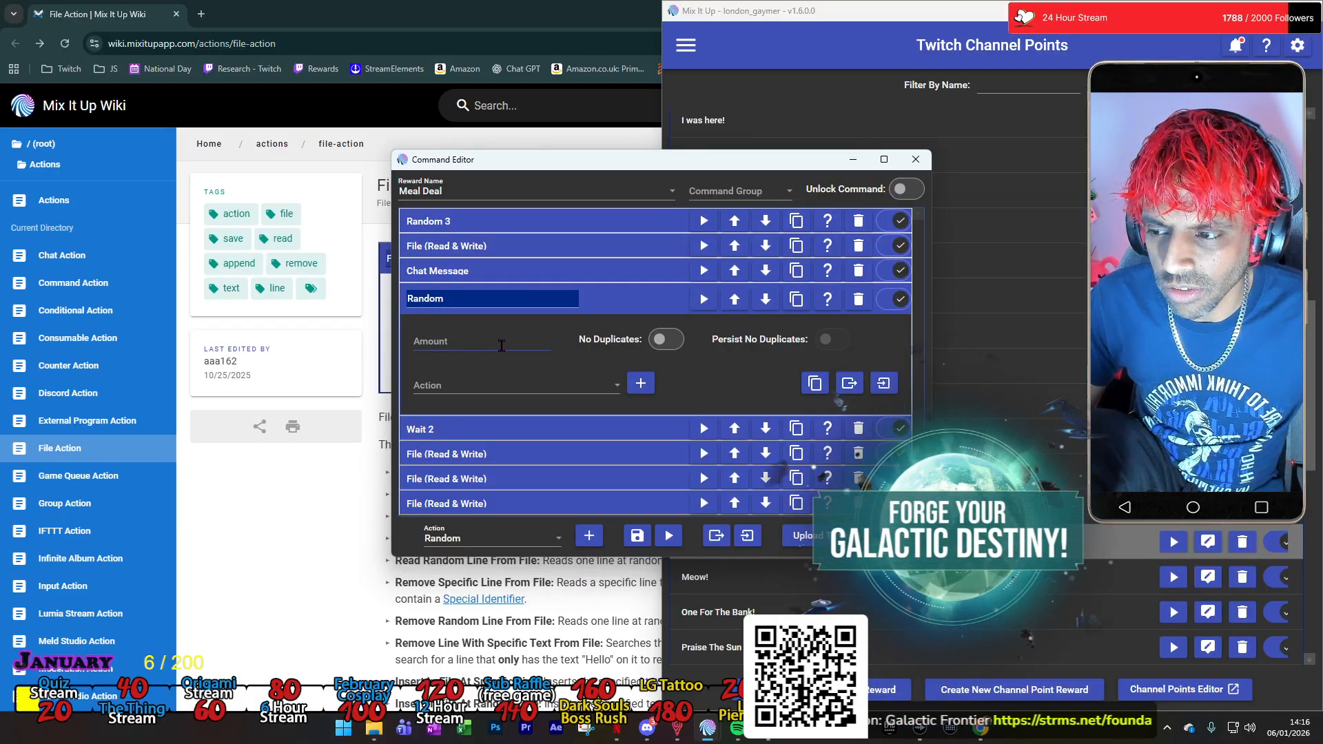
# Add a Chat Message action inside the new Random action and set the Random amount to 1.
pyautogui.click(618, 386)
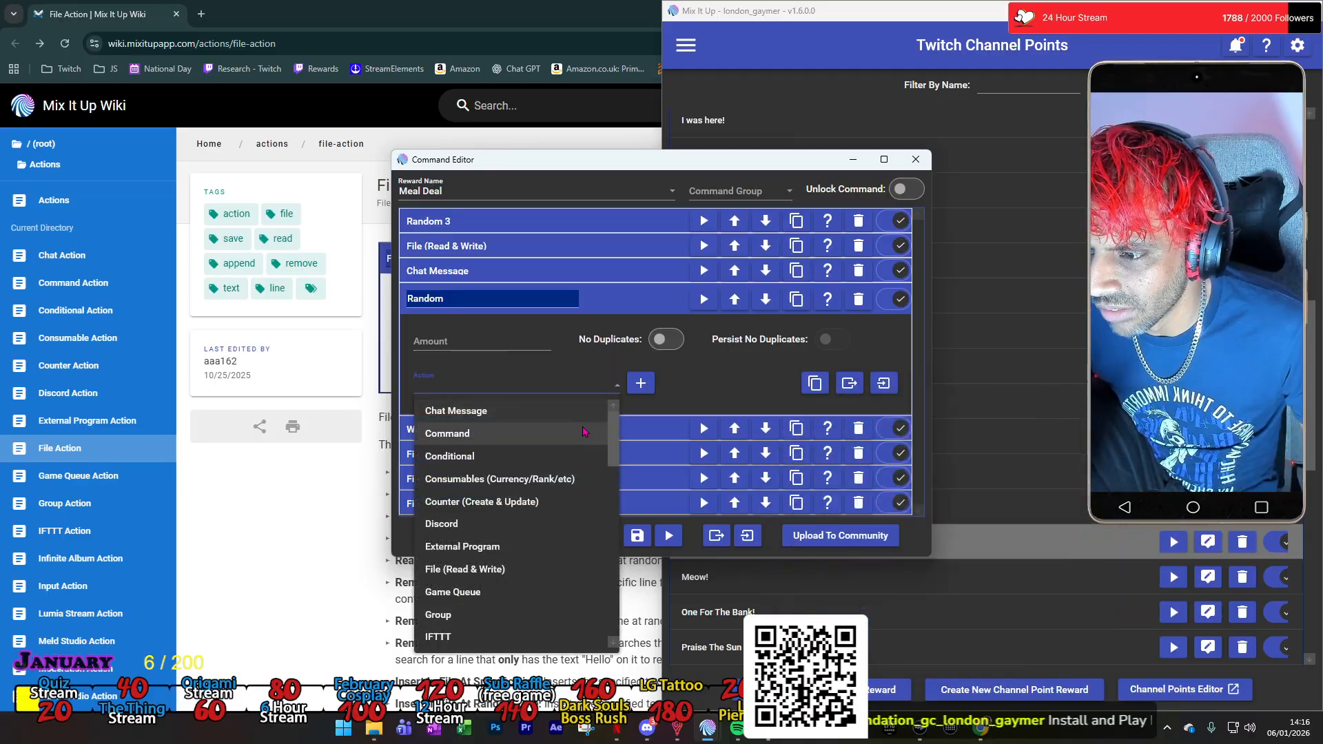
pyautogui.click(593, 411)
pyautogui.click(638, 383)
pyautogui.click(506, 344)
pyautogui.write('1')
# Copy the text "Hey $username, your meal deal consisted of $MealDealOutput - Lovely Jubly!" from the standalone Chat Message into the one inside Random.
pyautogui.click(531, 274)
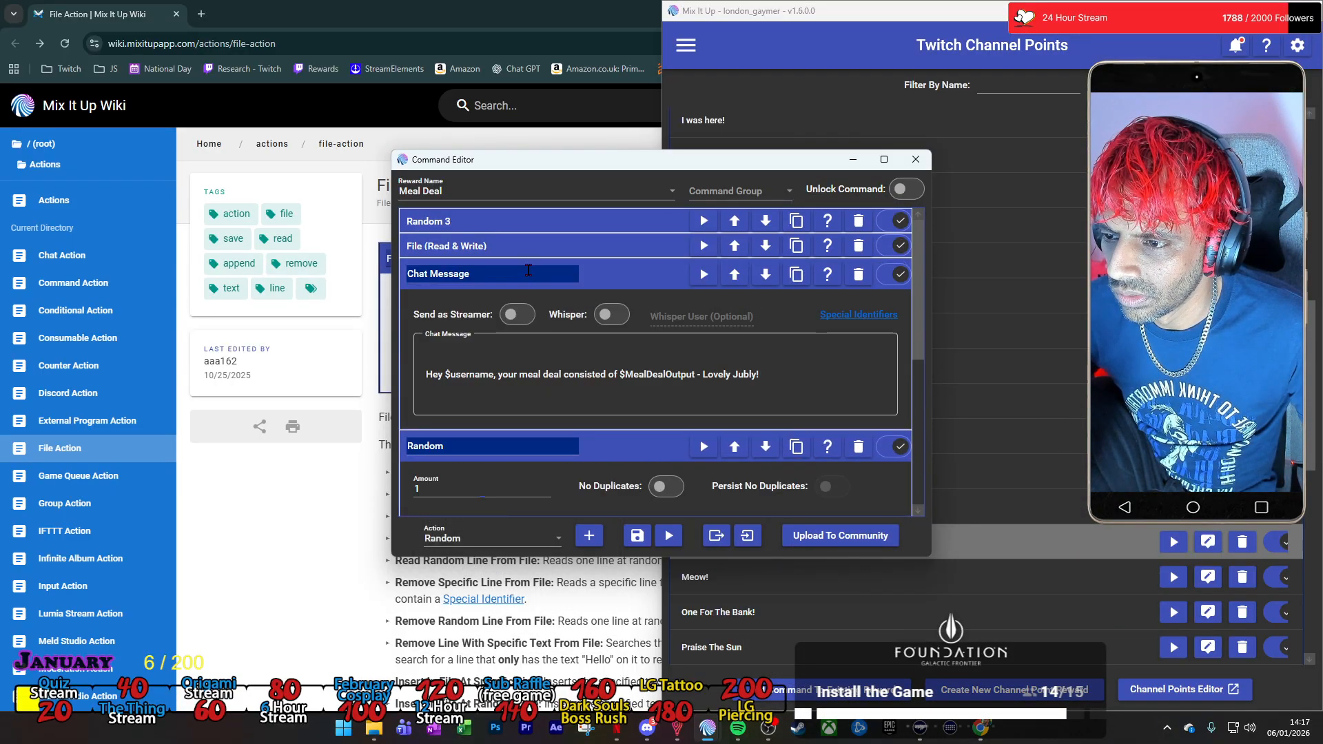
pyautogui.moveTo(765, 373); pyautogui.dragTo(407, 370)
pyautogui.hotkey('ctrl', 'c')
pyautogui.scroll(-4, 527, 384)
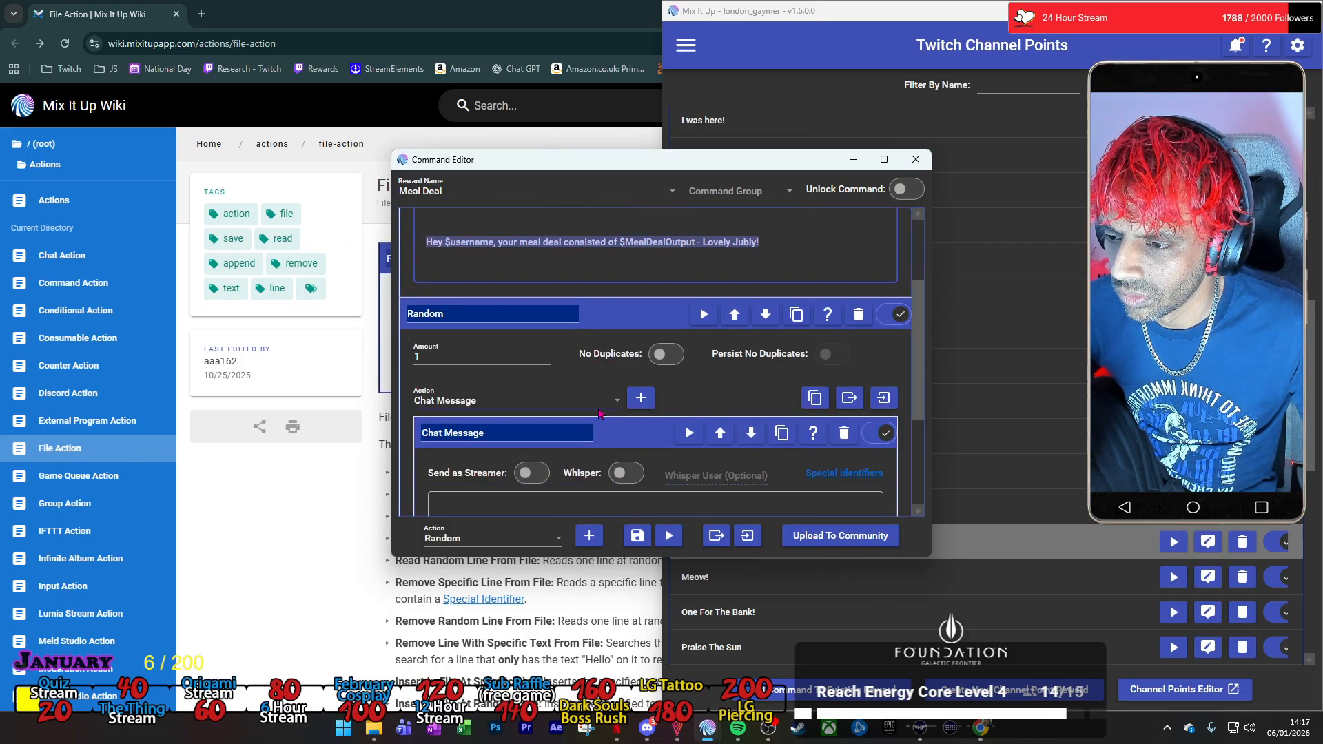
pyautogui.click(604, 319)
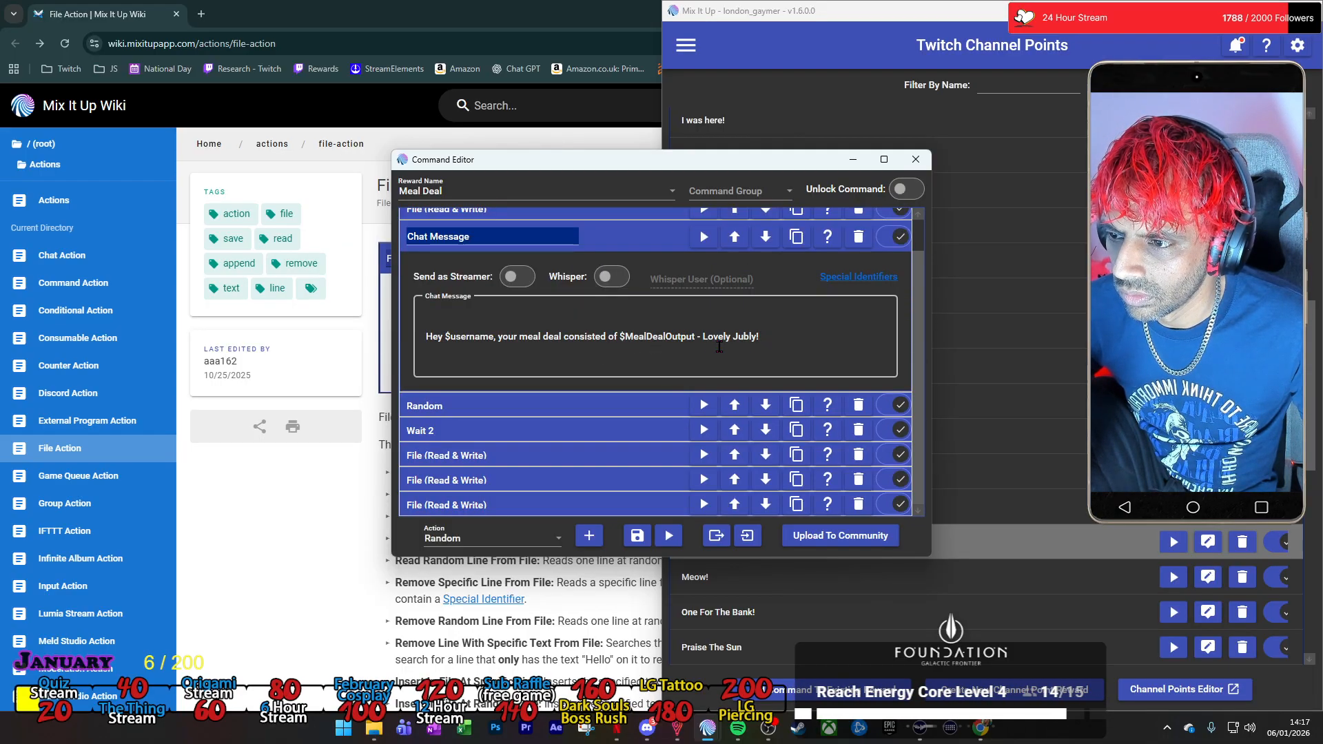
pyautogui.scroll(1, 727, 346)
pyautogui.click(634, 280)
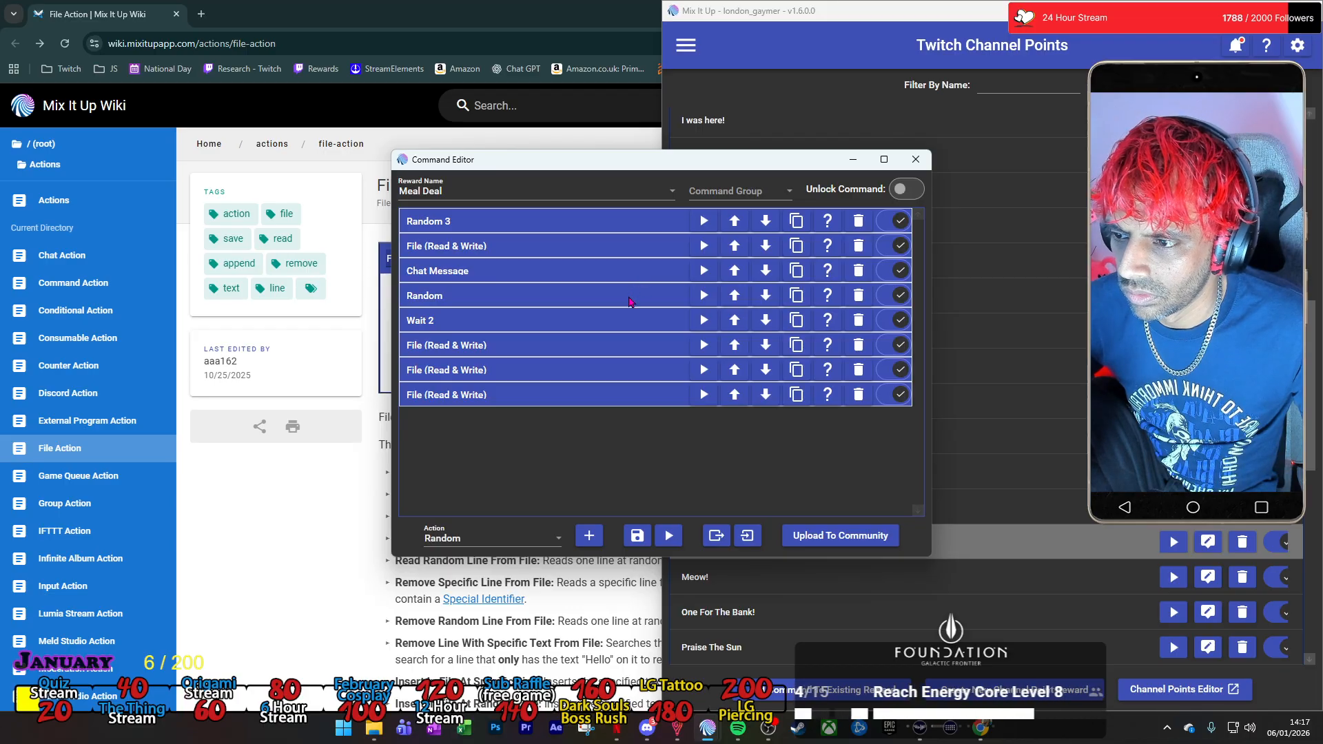
pyautogui.click(622, 302)
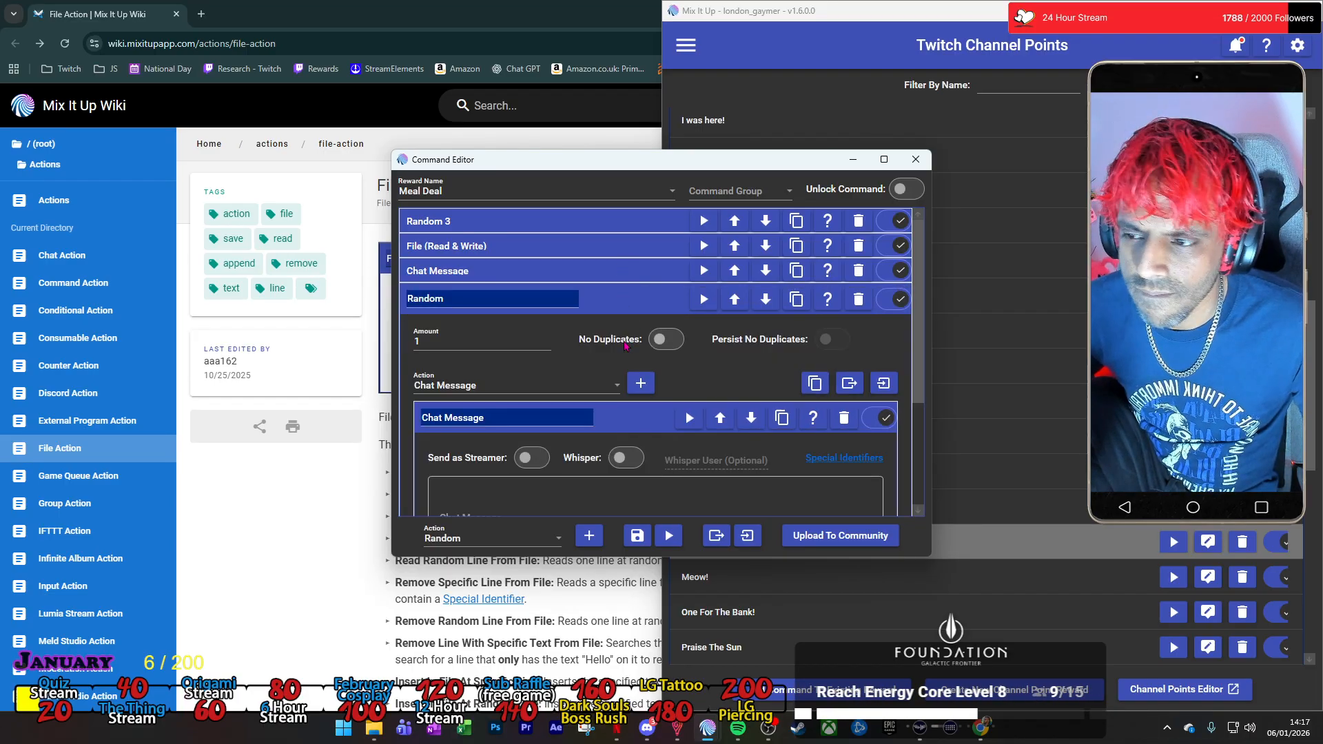
pyautogui.scroll(-2, 576, 500)
pyautogui.click(576, 486)
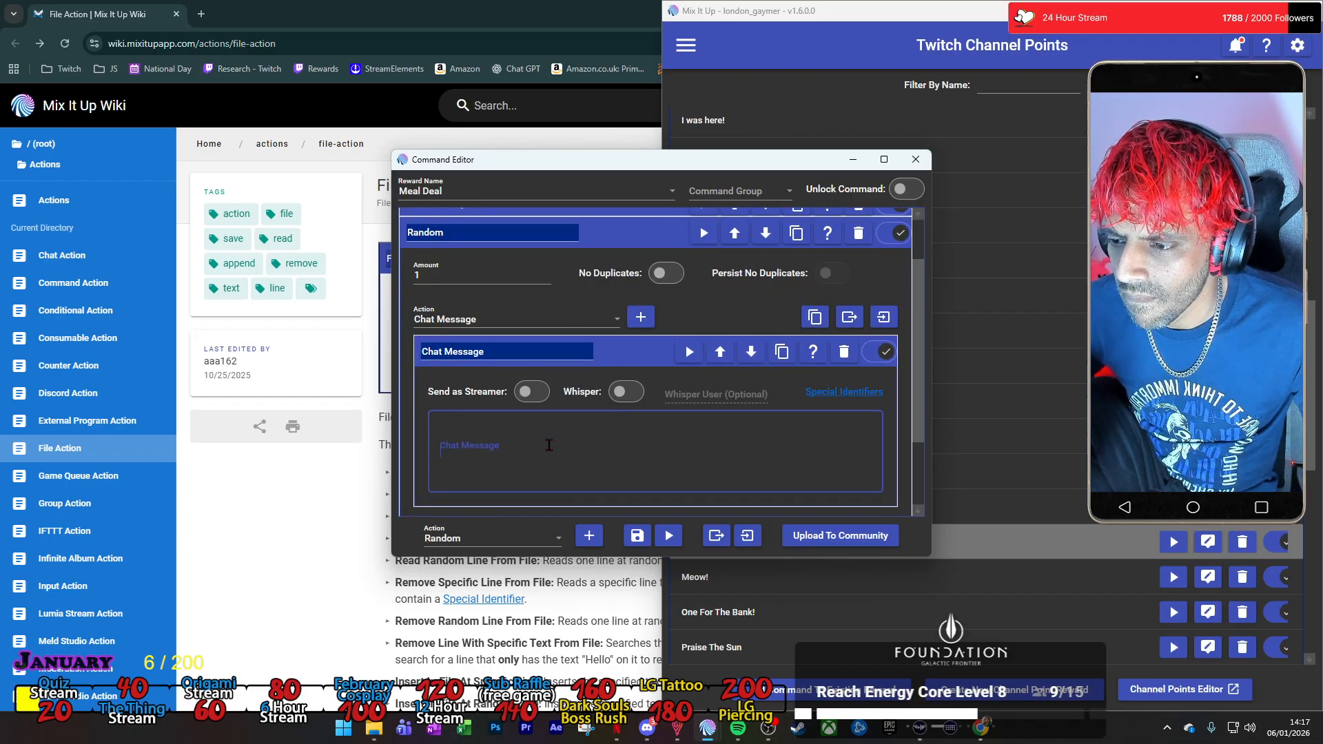
pyautogui.hotkey('ctrl', 'v')
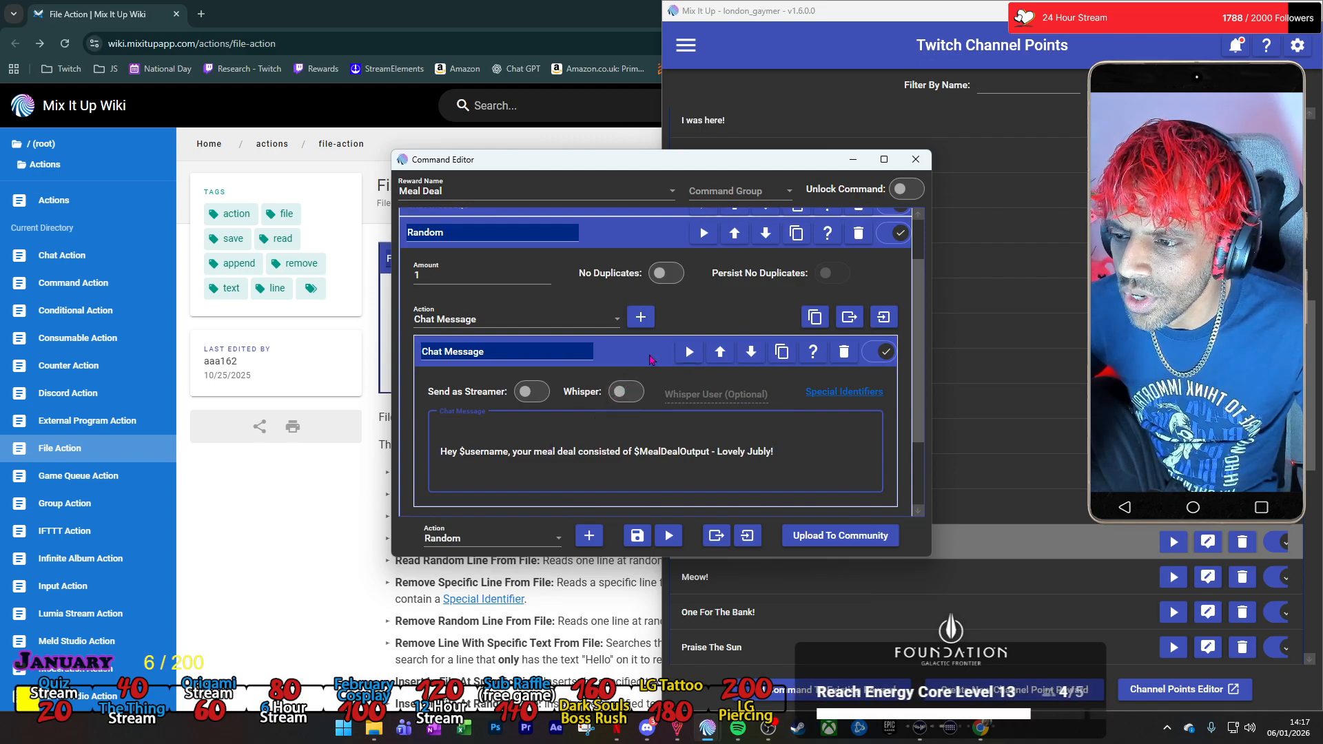
# Rename the chat message inside the Random action as 1 and collapse it.
pyautogui.tripleClick(584, 353)
pyautogui.write('1')
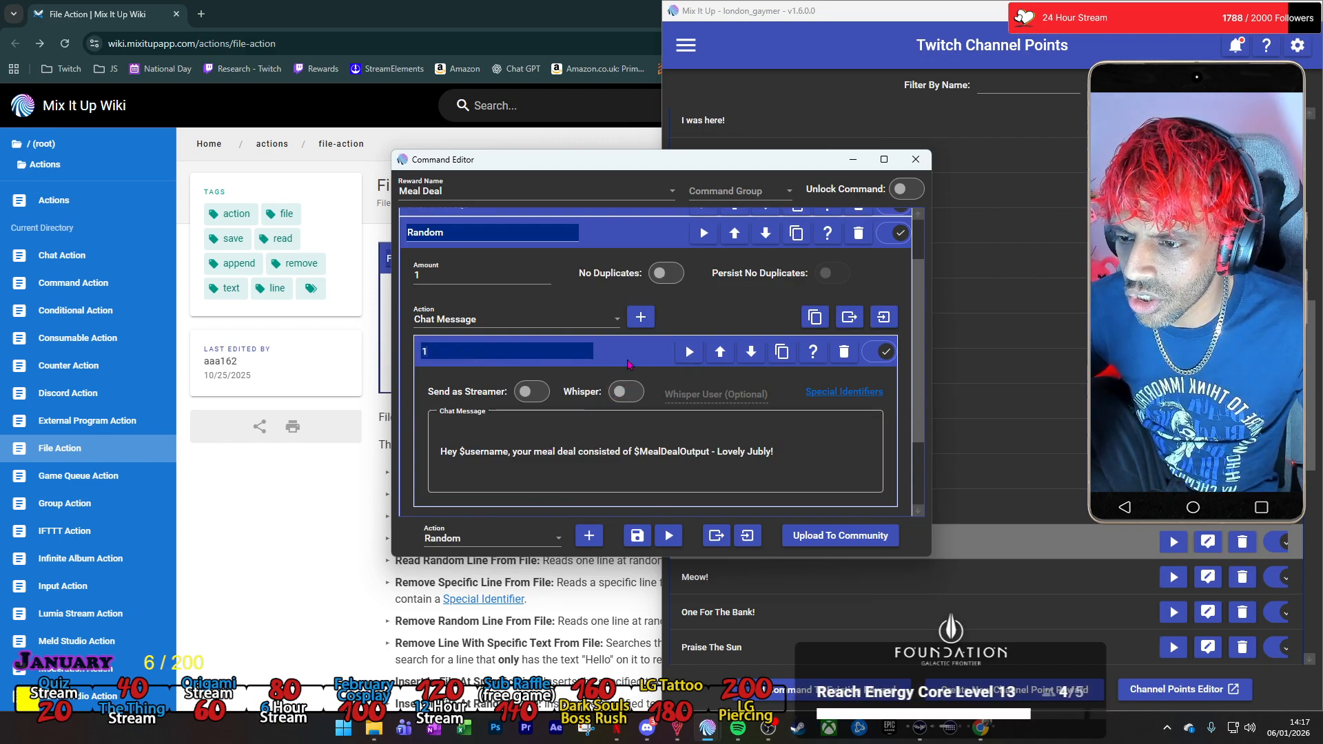
pyautogui.click(630, 358)
# Duplicate chat message 1, name the copy 2, and change the ending of its text to "Oh My Goodness!".
pyautogui.click(781, 390)
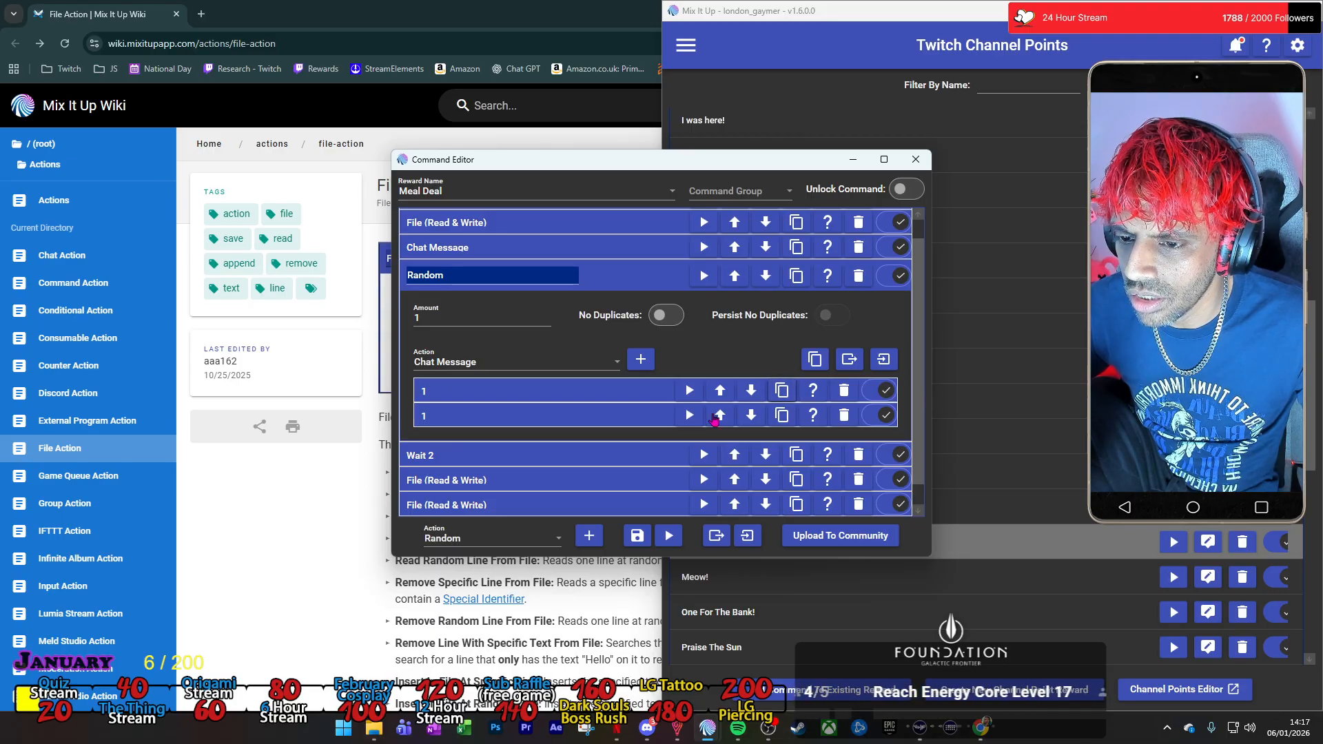
pyautogui.click(582, 419)
pyautogui.tripleClick(582, 418)
pyautogui.write('2')
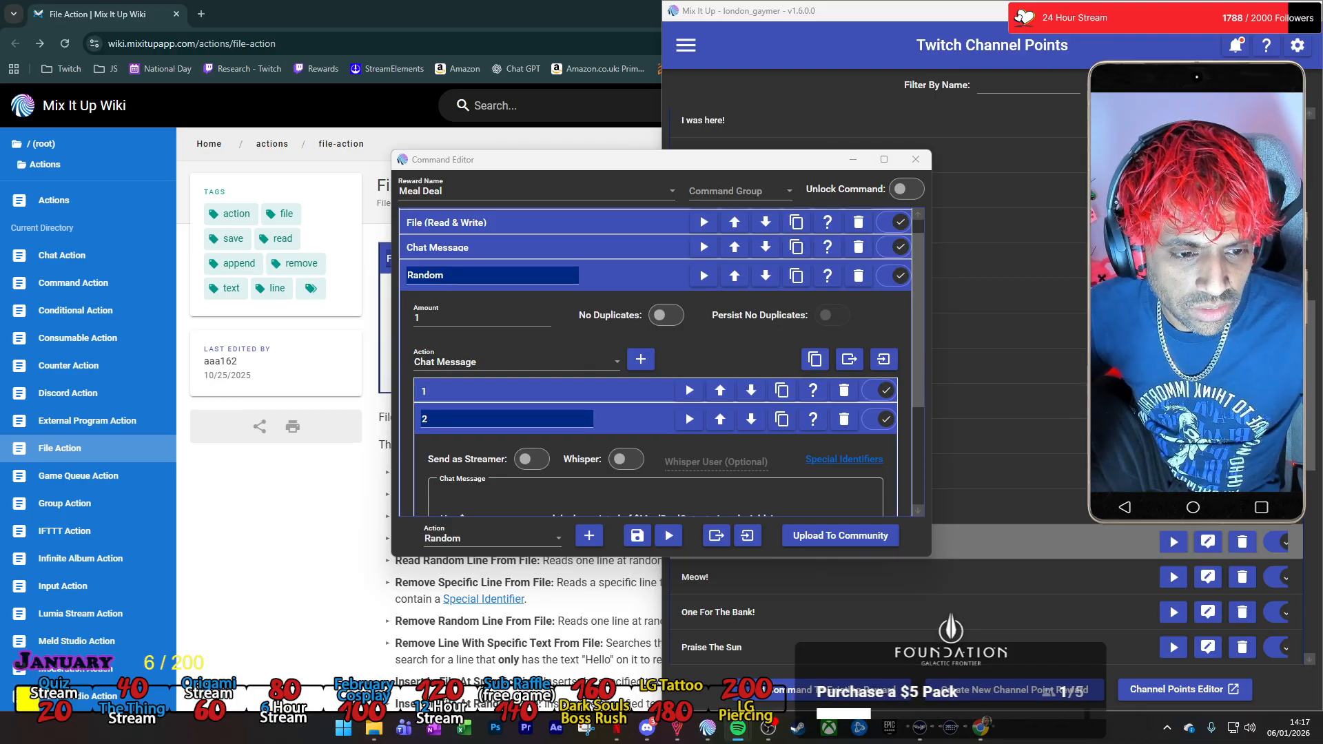
pyautogui.scroll(-2, 701, 490)
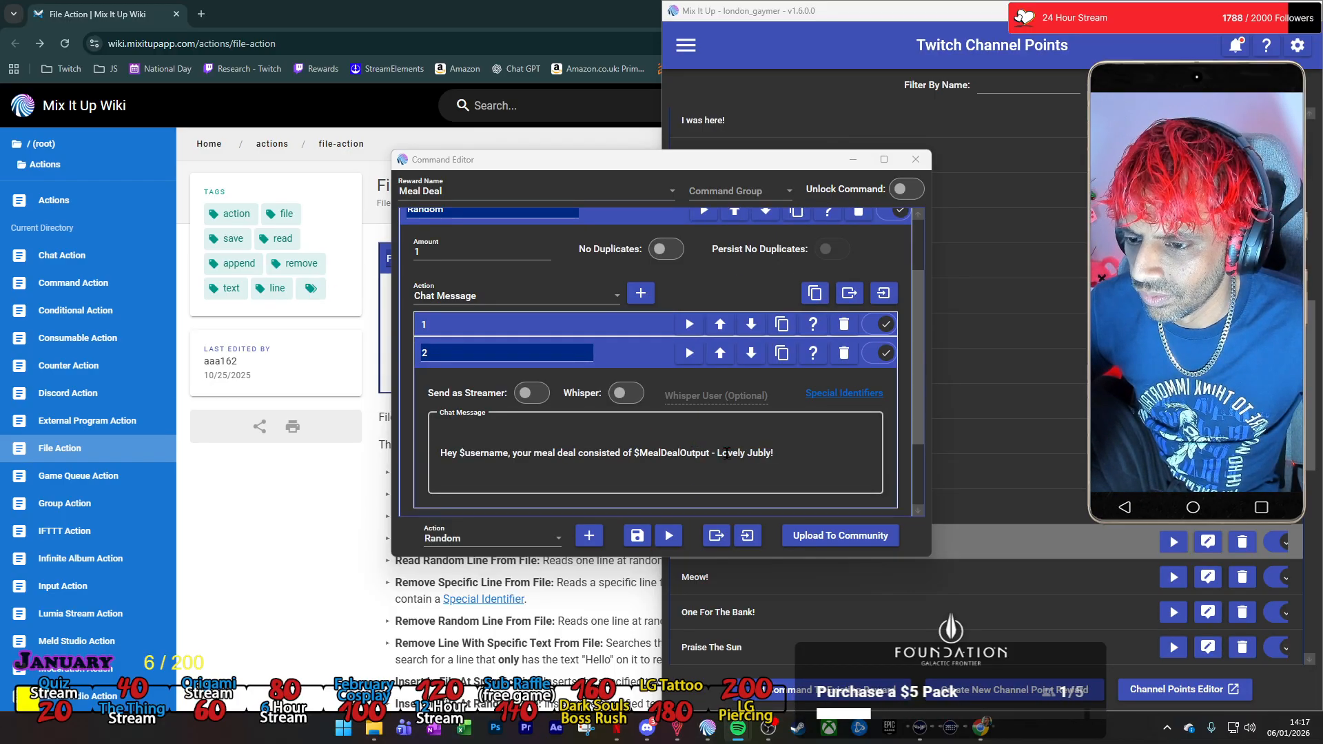
pyautogui.moveTo(771, 451); pyautogui.dragTo(717, 453)
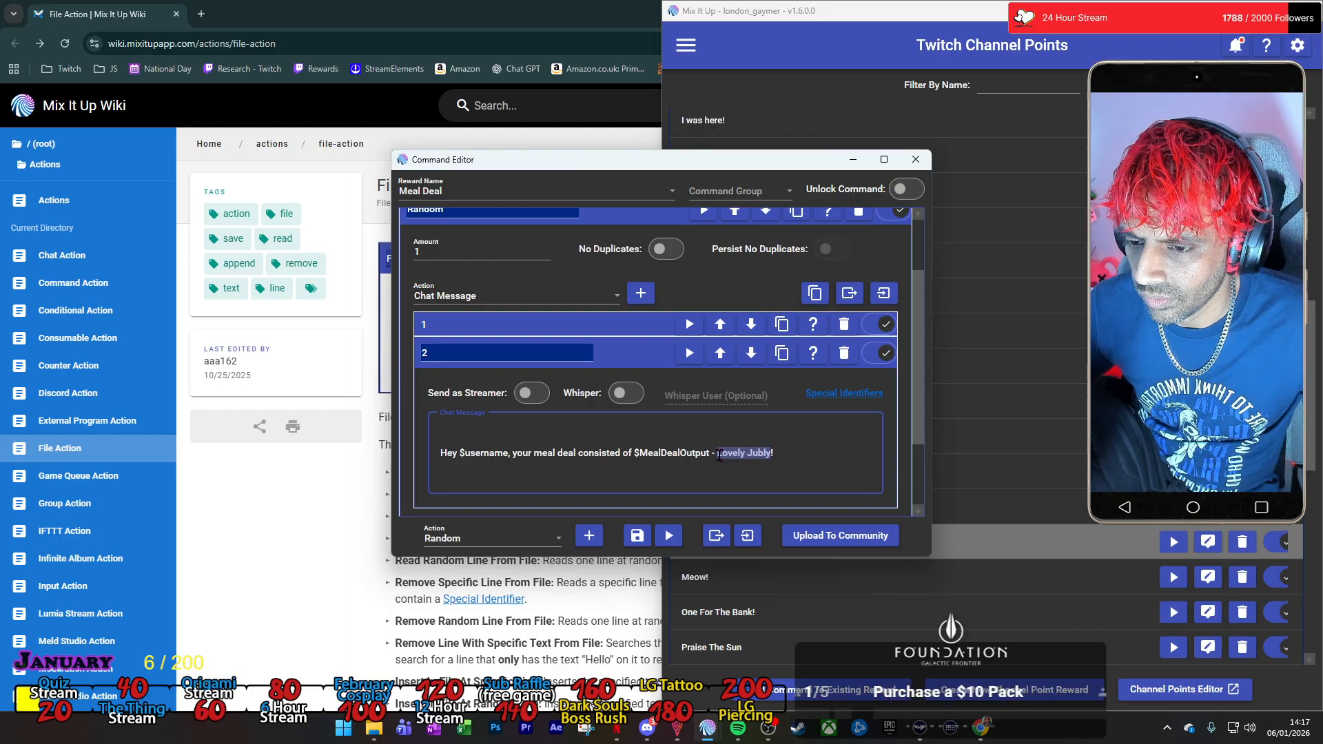
pyautogui.write('Oh')
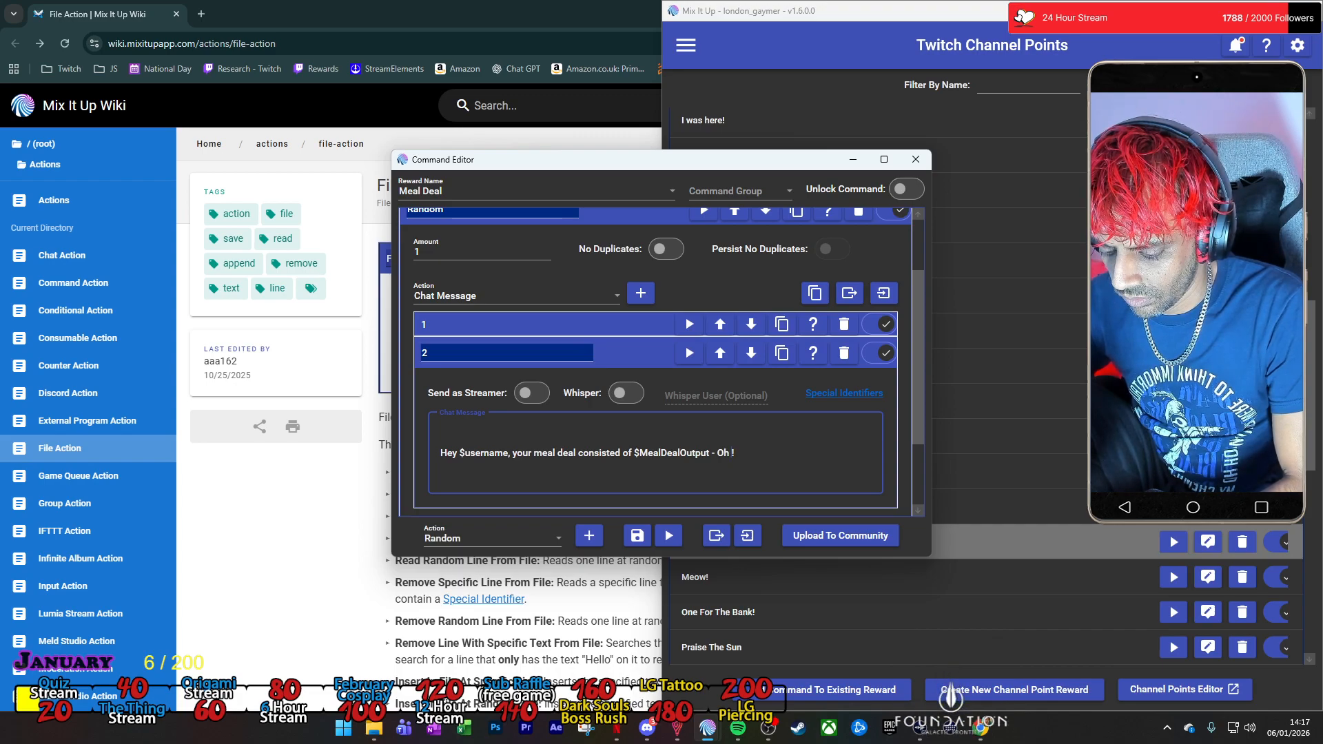
pyautogui.write('My Goodness')
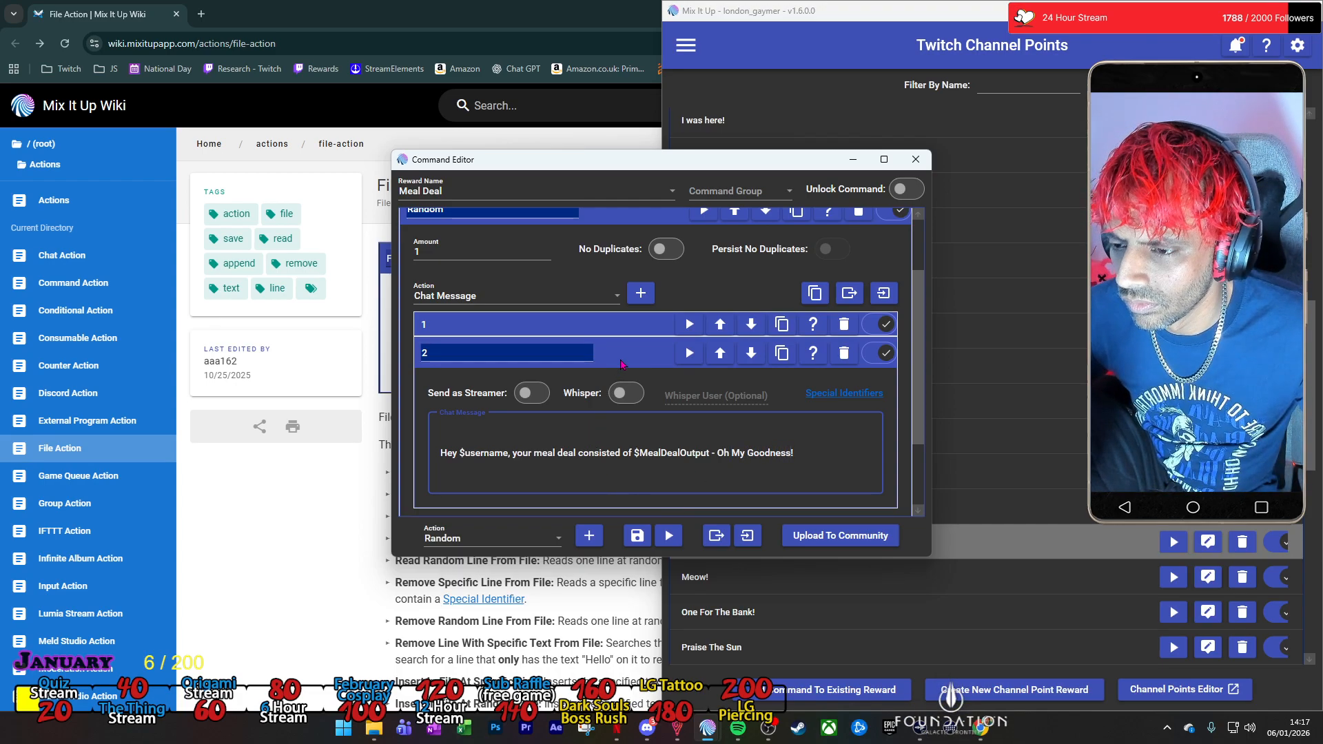
# Duplicate chat message 2, name the copy 3, and change the ending of its text to "Hell Yeah!".
pyautogui.click(780, 357)
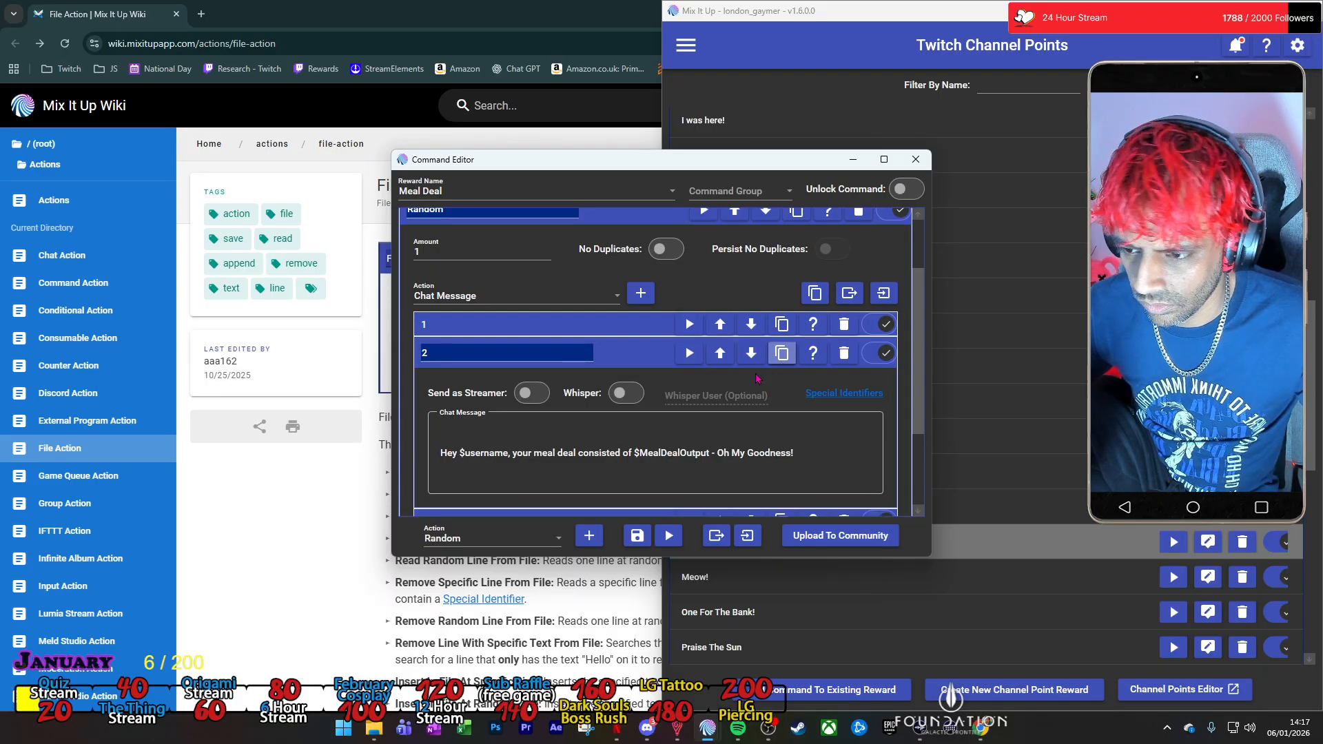
pyautogui.click(645, 349)
pyautogui.click(444, 386)
pyautogui.click(445, 390)
pyautogui.click(453, 393)
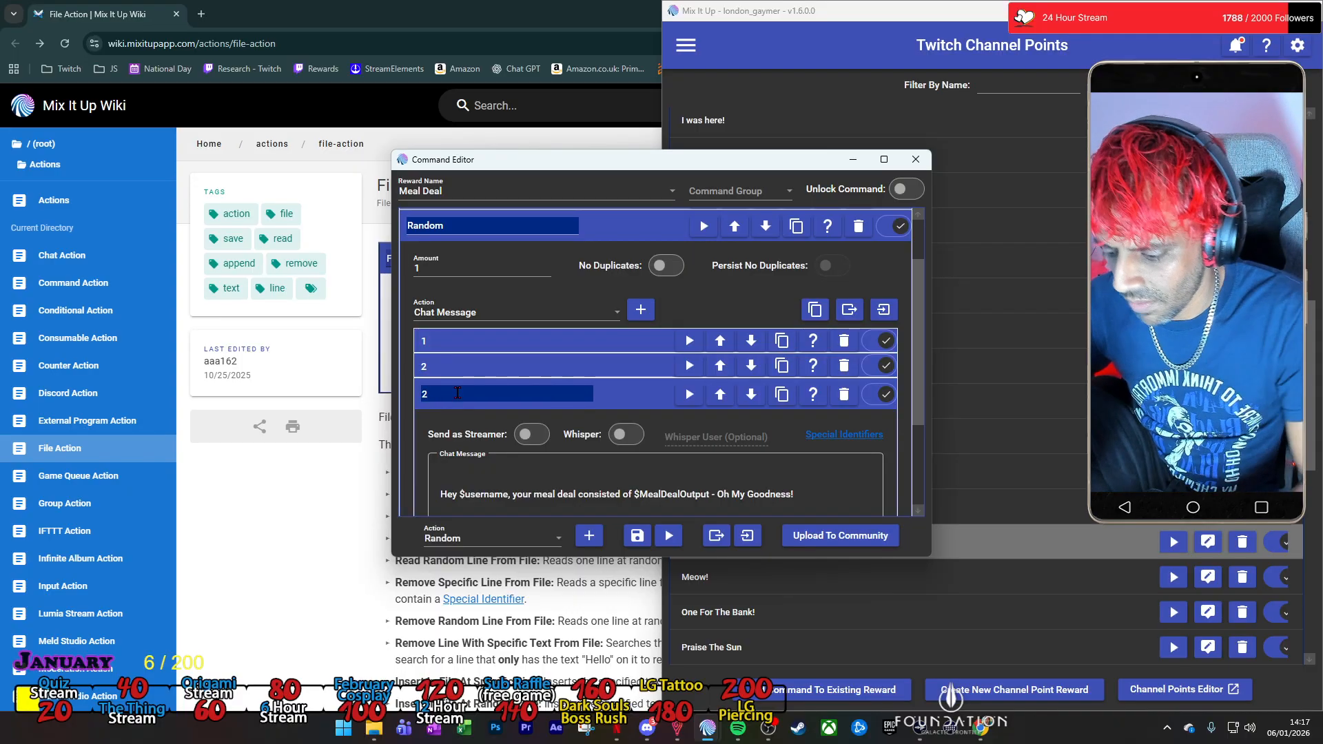
pyautogui.moveTo(716, 494); pyautogui.dragTo(790, 498)
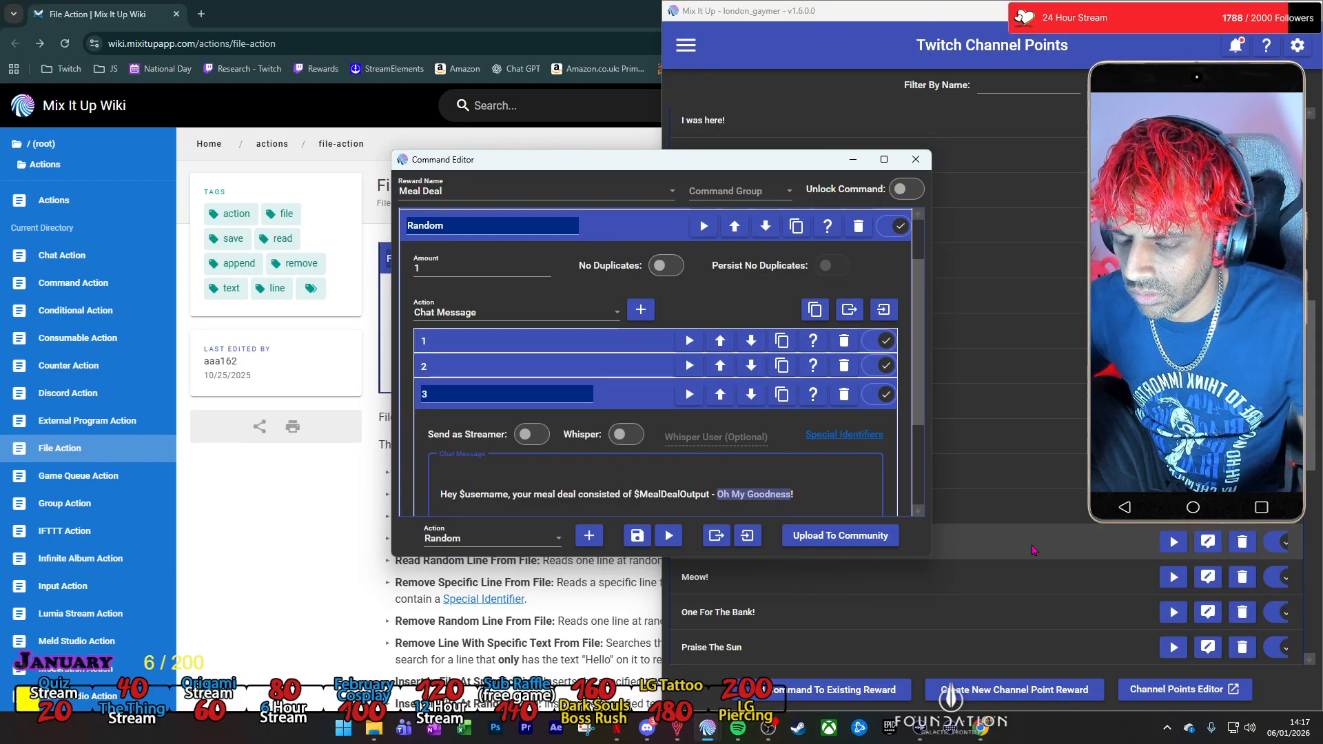
pyautogui.press('BackSpace')
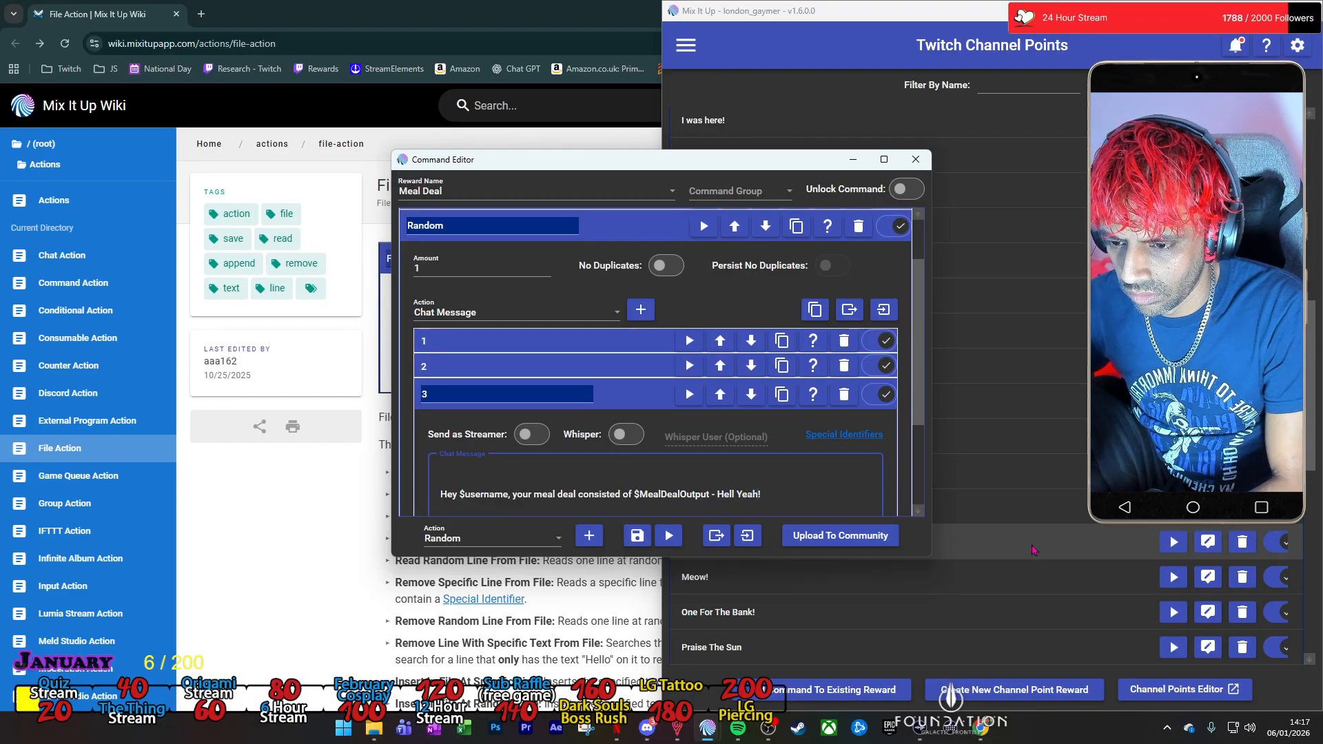
# Duplicate chat message 3, change the ending of the copy's text to "Enjoy!", name it 4 and collapse it.
pyautogui.click(782, 397)
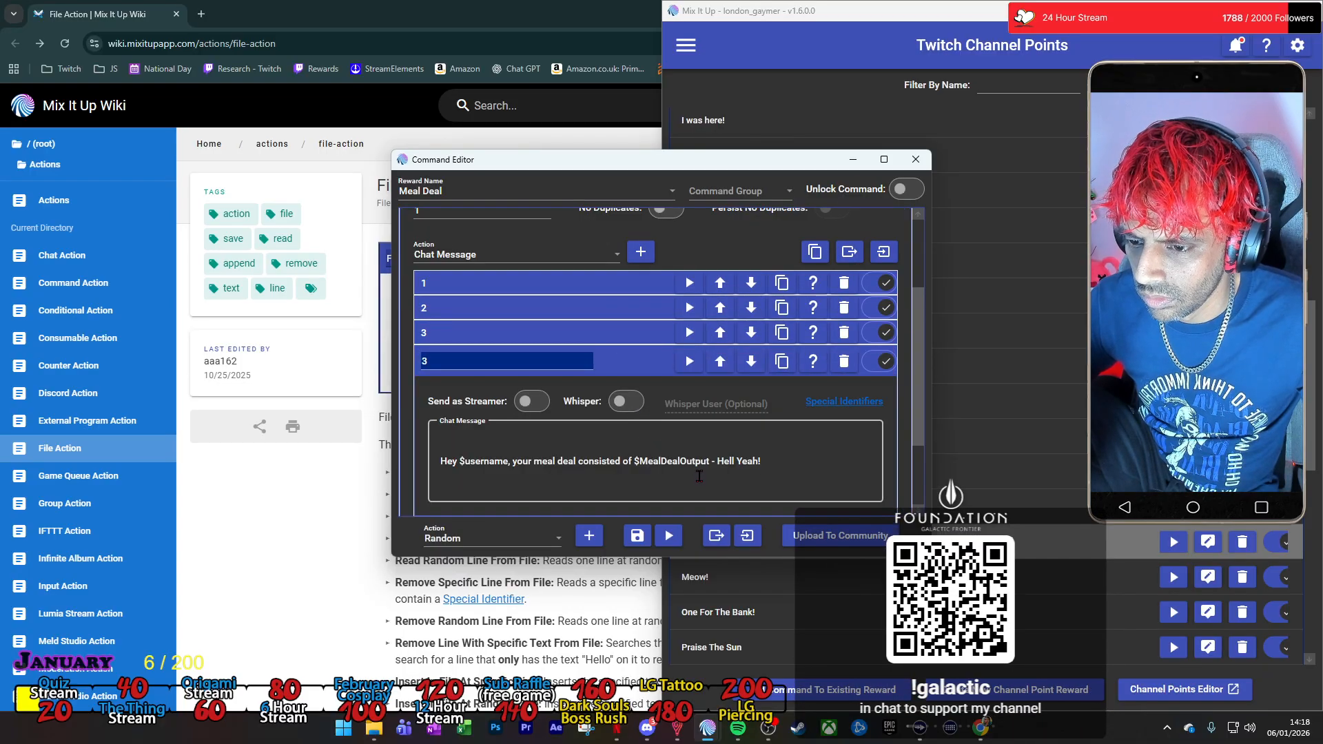
pyautogui.click(717, 467)
pyautogui.moveTo(717, 461); pyautogui.dragTo(758, 463)
pyautogui.write('Enjoy')
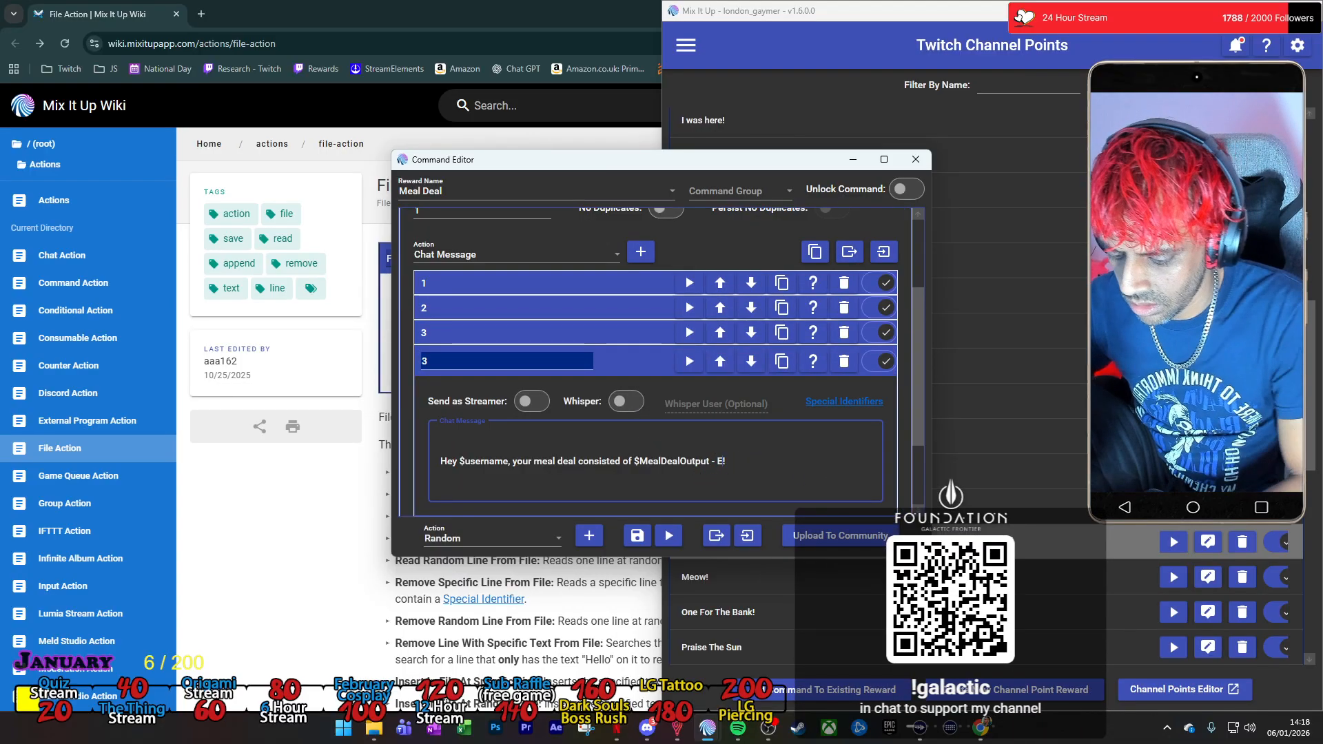
pyautogui.click(505, 363)
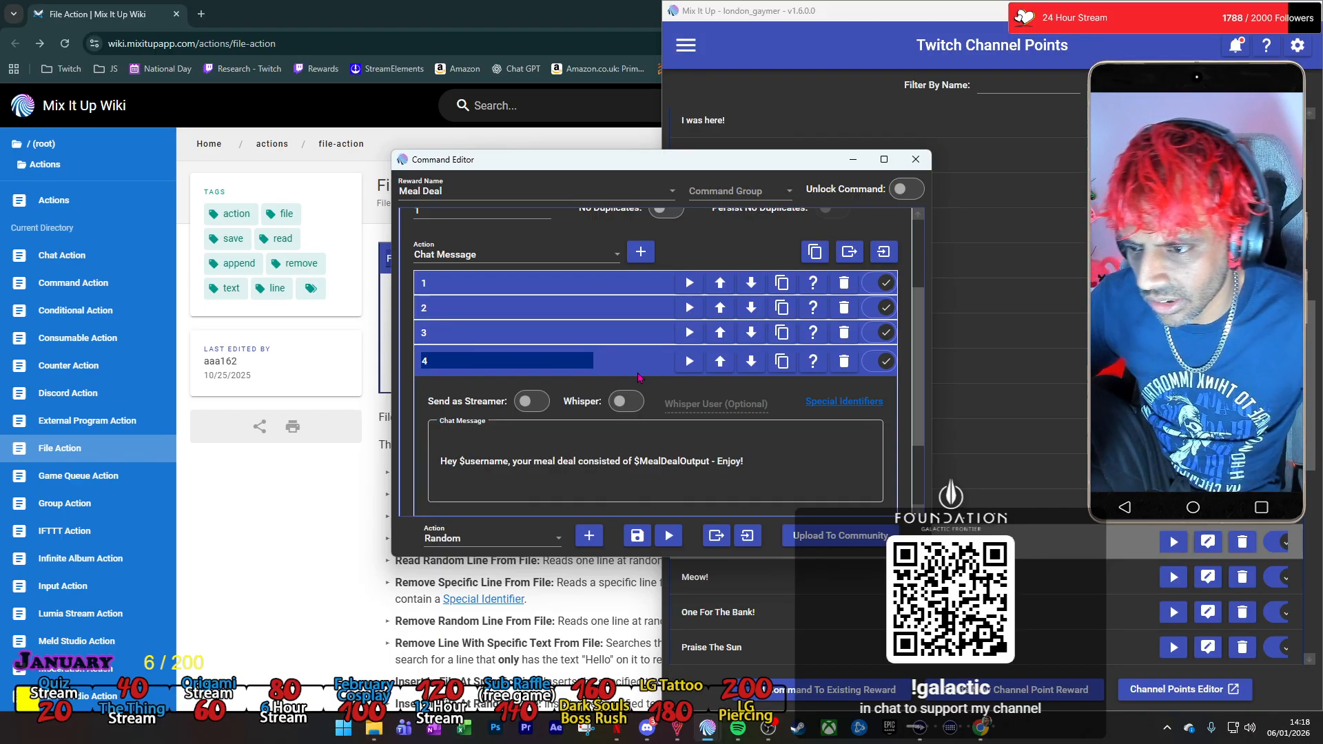
pyautogui.click(637, 376)
# Duplicate chat message 4, clear the copy's name, and change the ending of its text to "Not for me to be honest!".
pyautogui.click(781, 365)
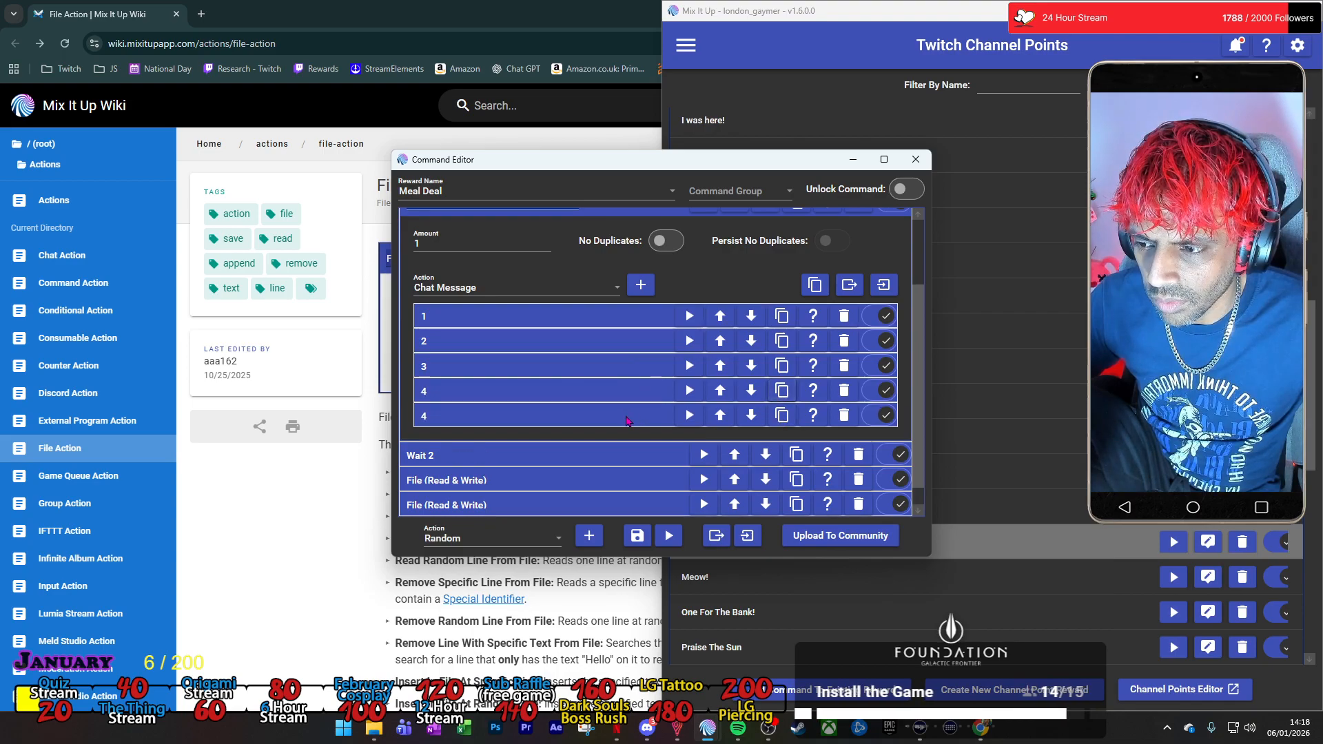
pyautogui.click(634, 420)
pyautogui.moveTo(544, 419); pyautogui.dragTo(408, 425)
pyautogui.scroll(-3, 603, 445)
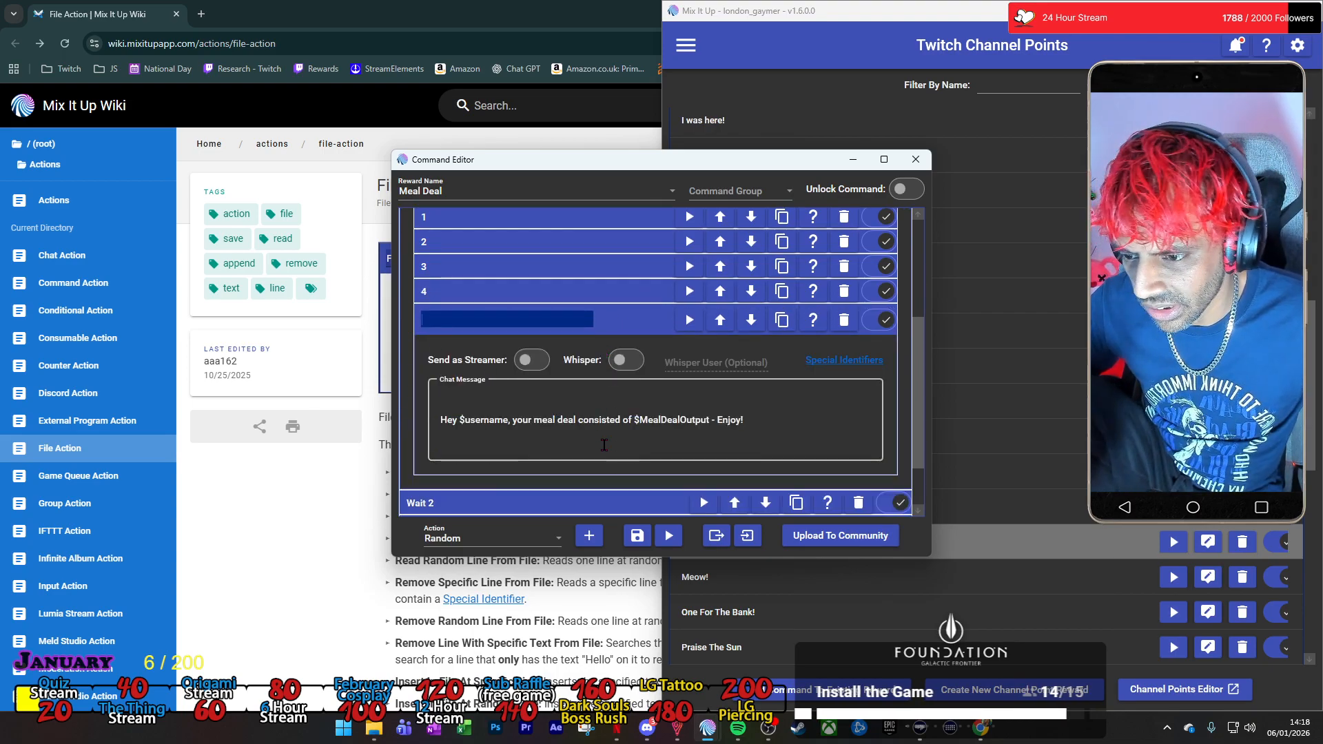
pyautogui.doubleClick(729, 420)
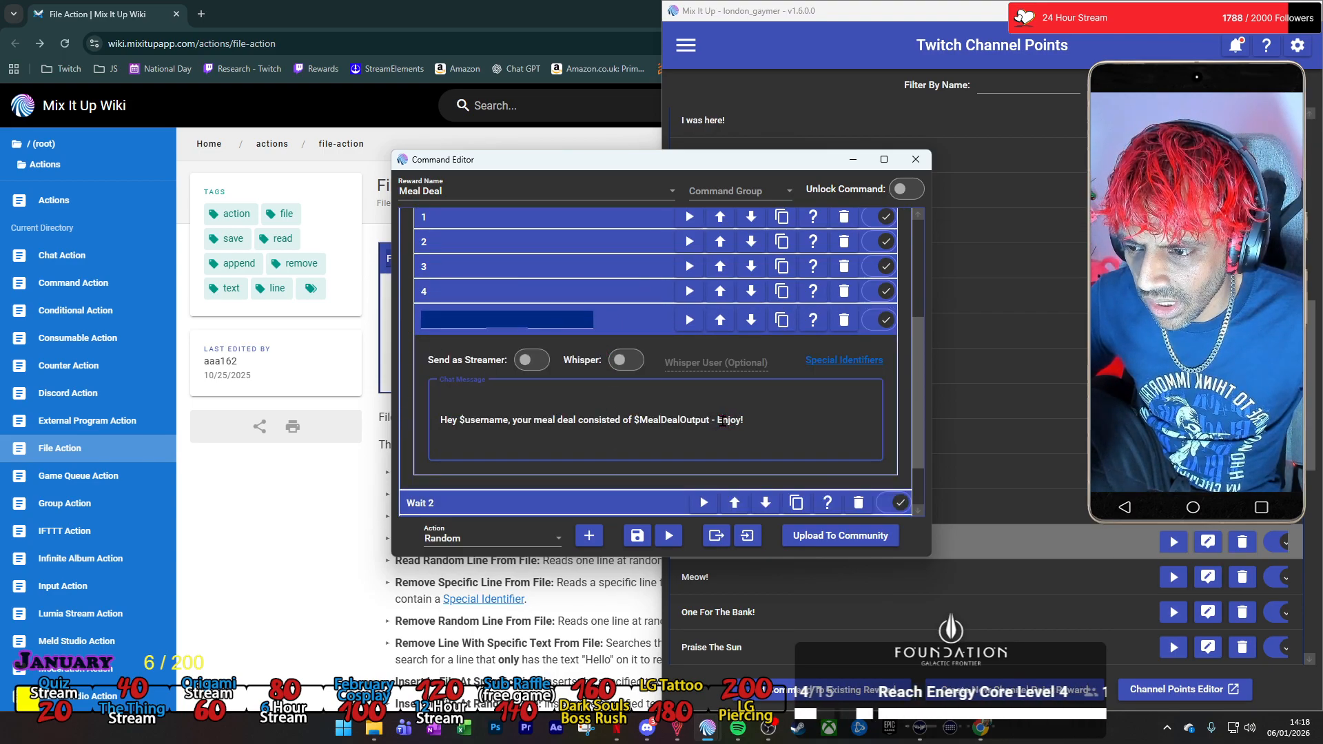
pyautogui.press('BackSpace')
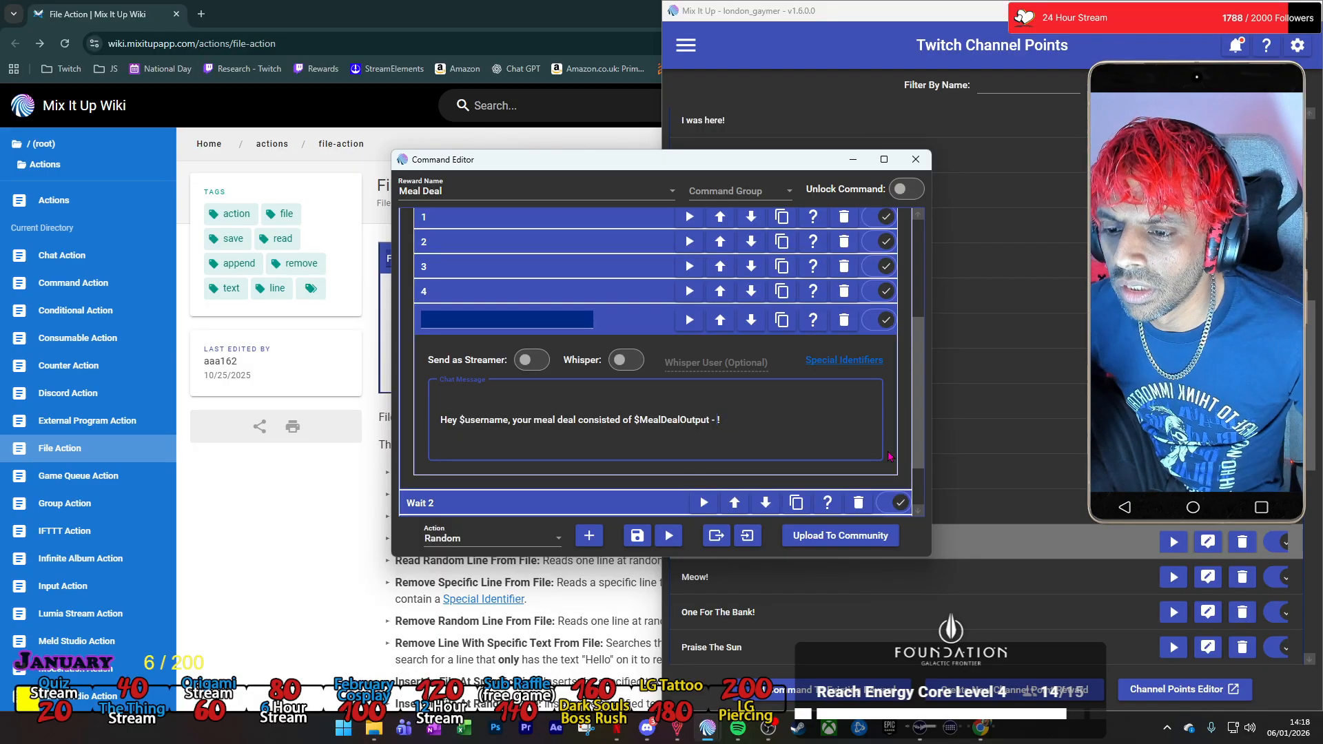
pyautogui.write('Not for me to be honest')
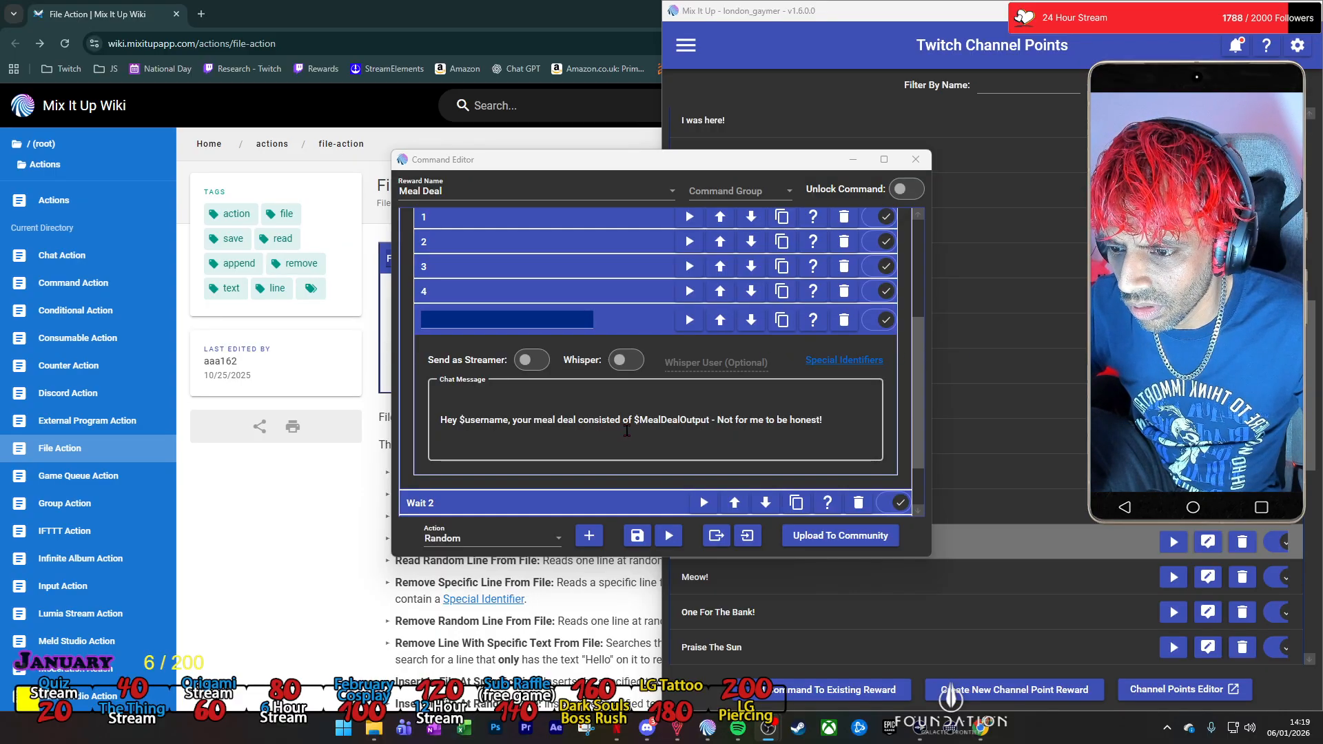
# Insert the emote text london30Line before $MealDealOutput and at the end of the unnamed copy's chat message.
pyautogui.click(633, 417)
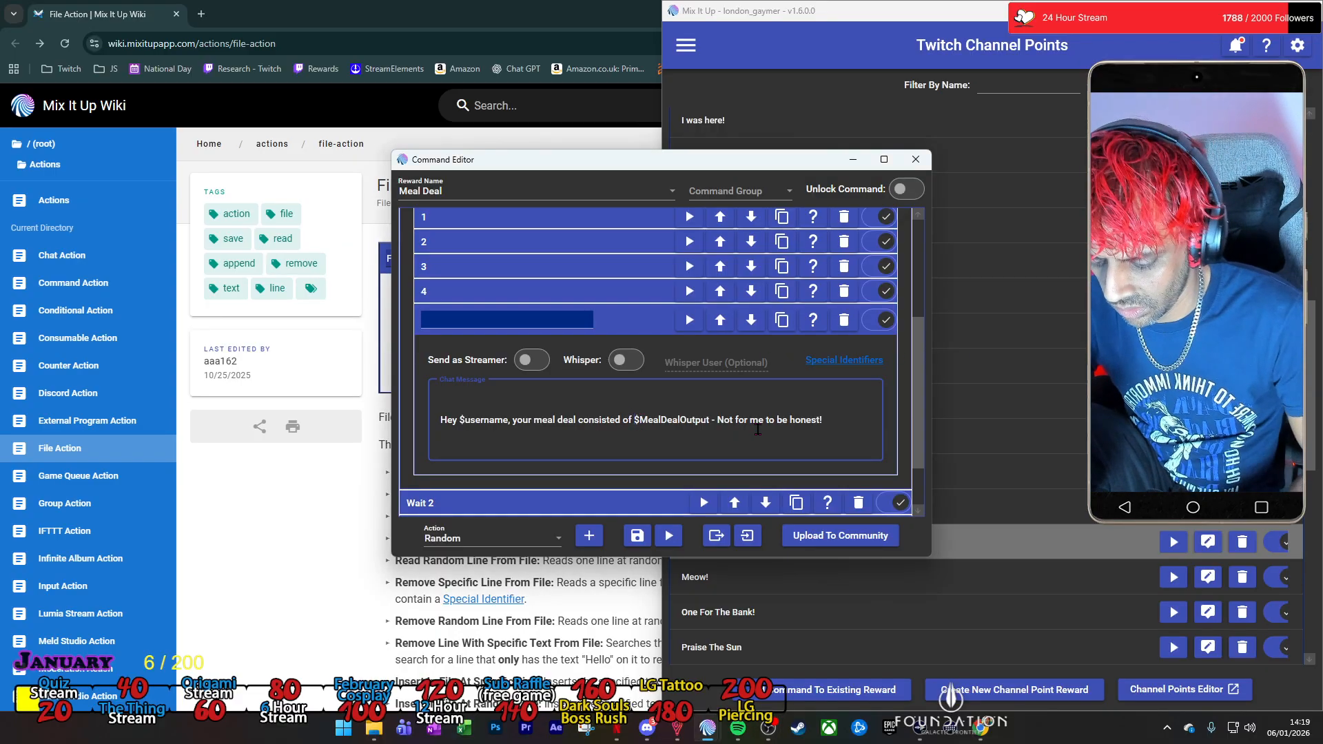
pyautogui.write('london30Line')
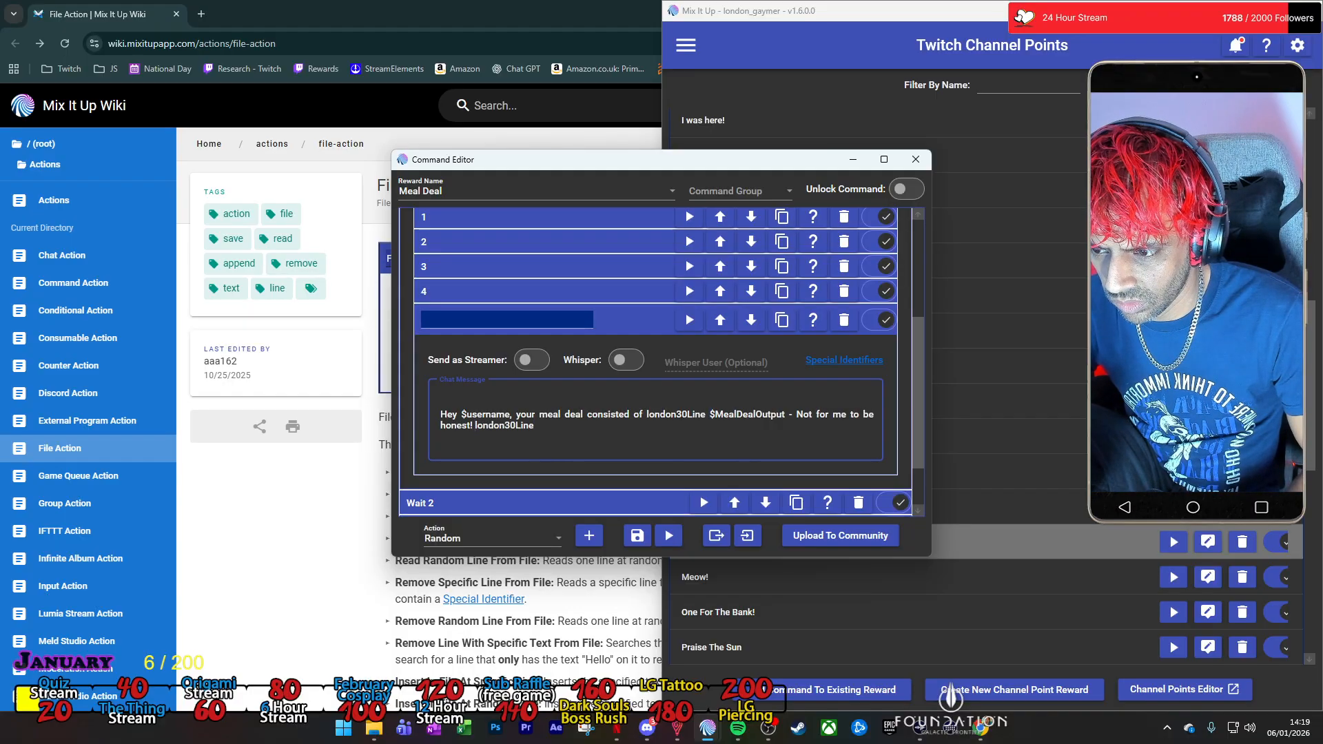
pyautogui.write('london30Line')
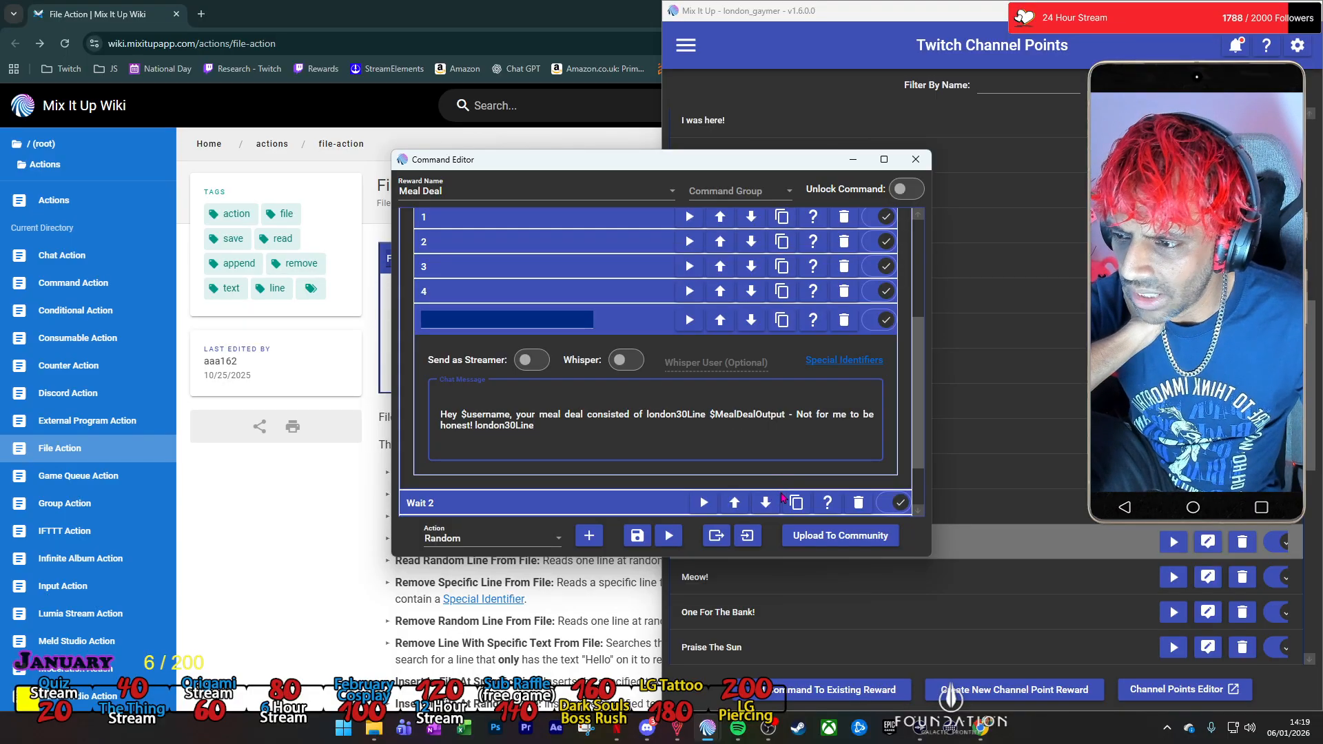
pyautogui.hotkey('ctrl', 'a')
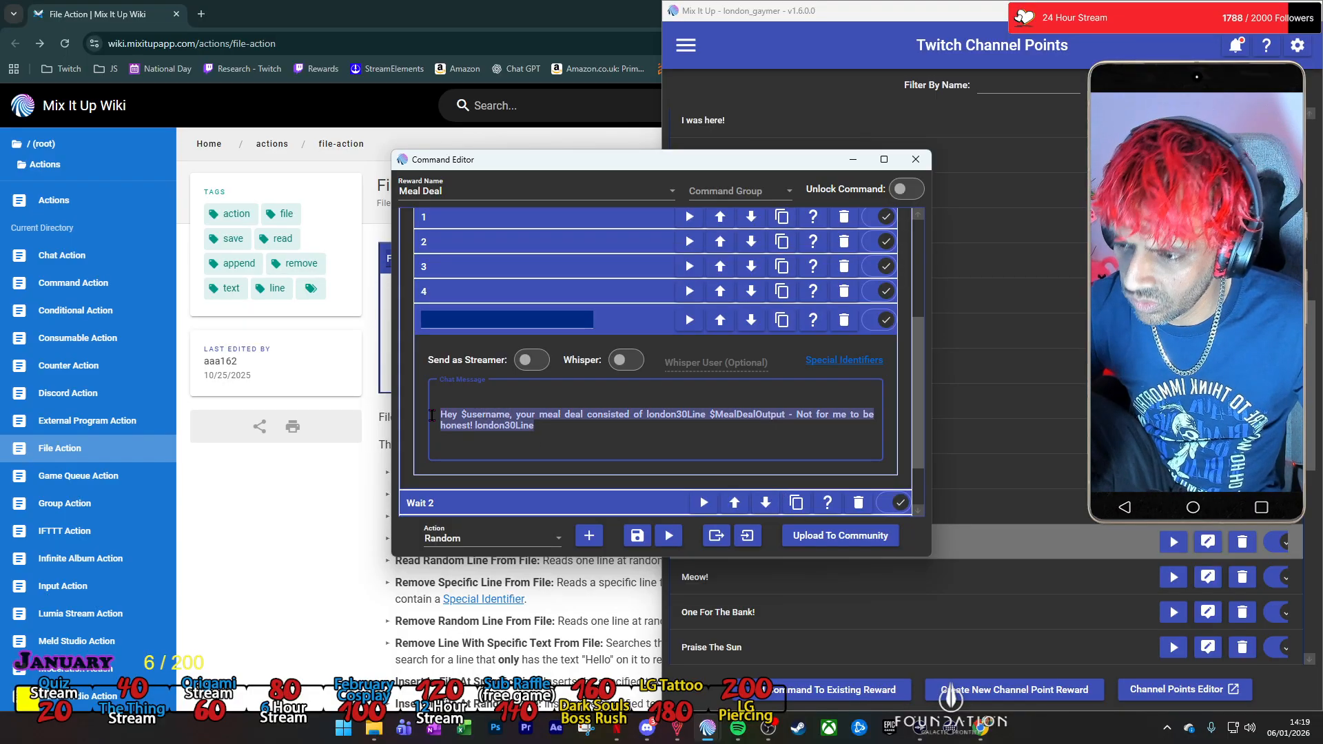
# Insert london30Line before and after $MealDealOutput in chat message 4.
pyautogui.click(632, 295)
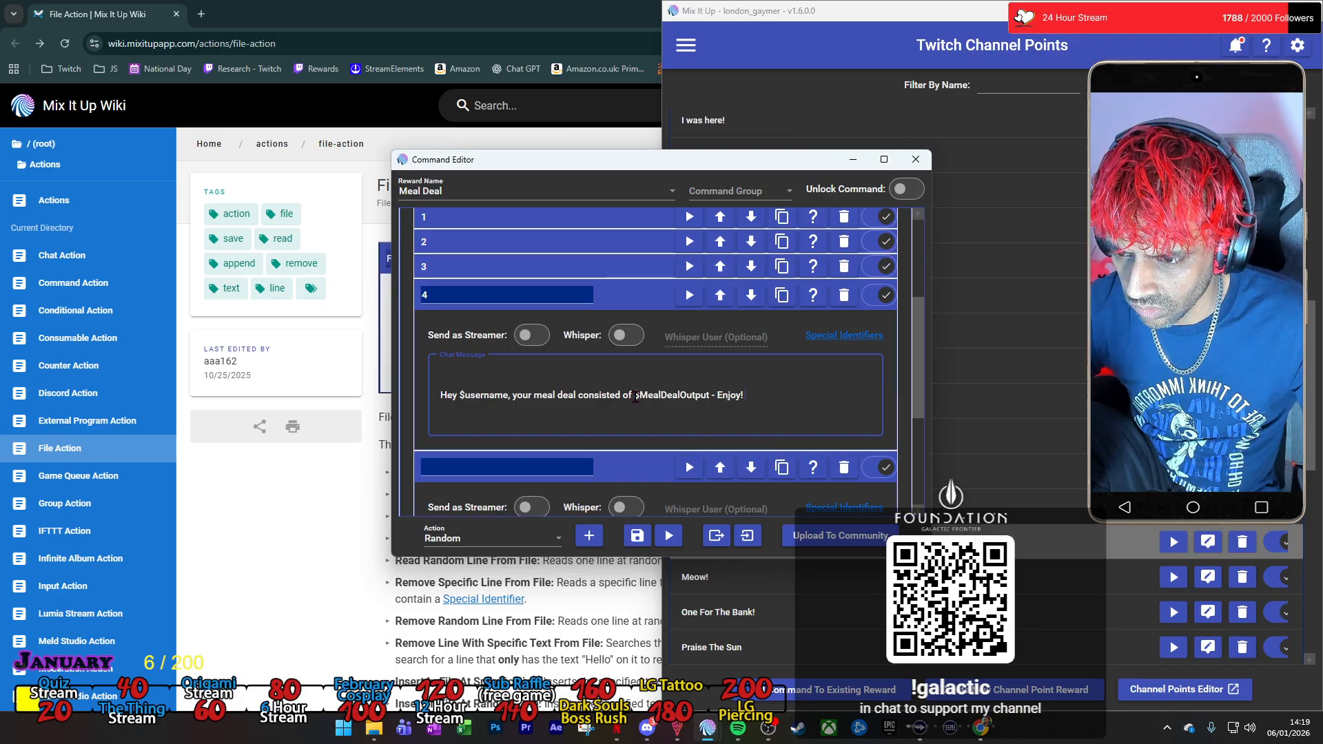
pyautogui.click(634, 398)
pyautogui.write('london30Line')
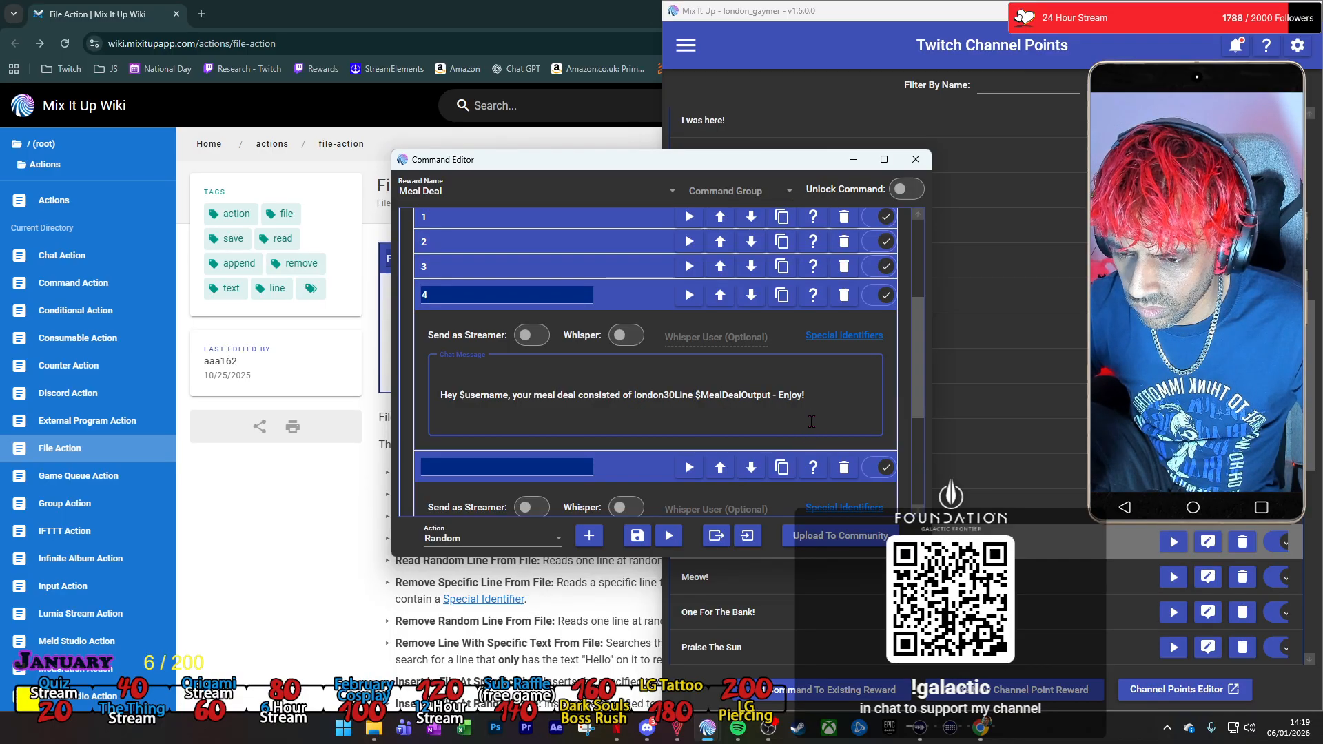
pyautogui.click(774, 395)
pyautogui.write('london30Line')
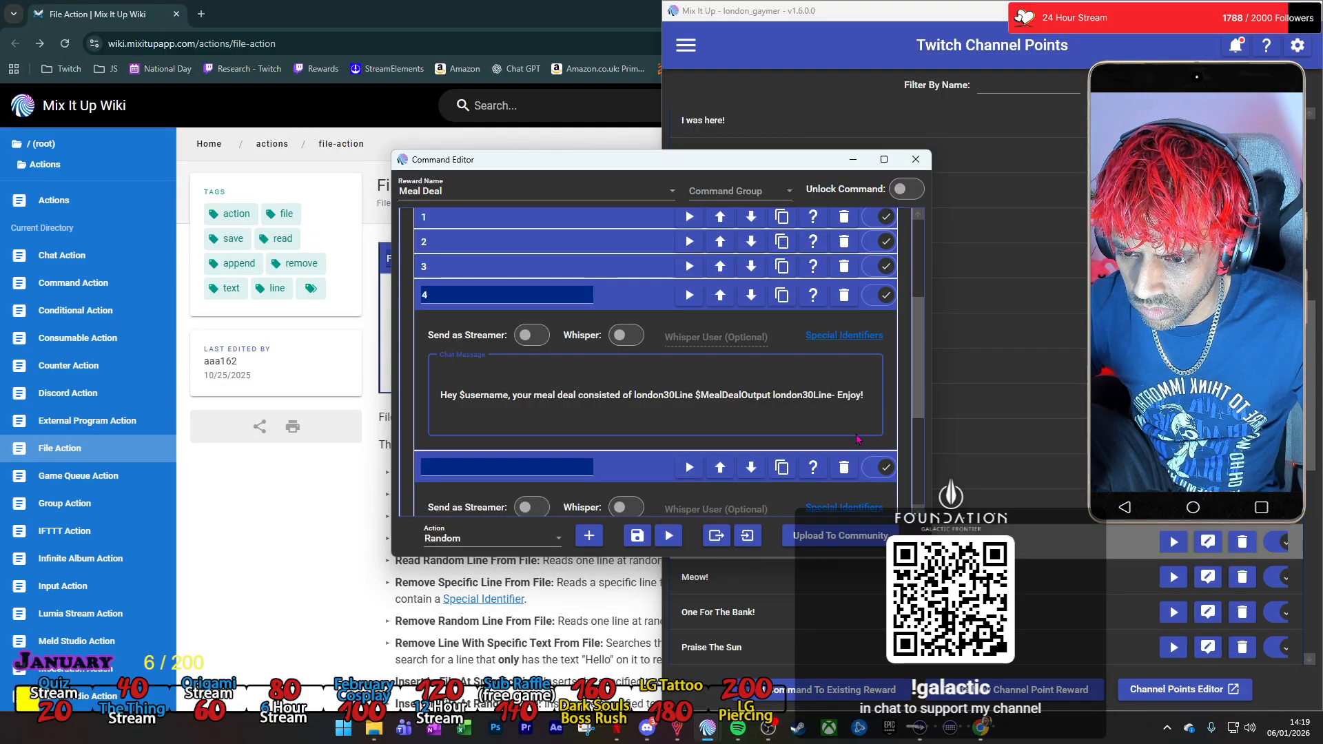
pyautogui.click(663, 466)
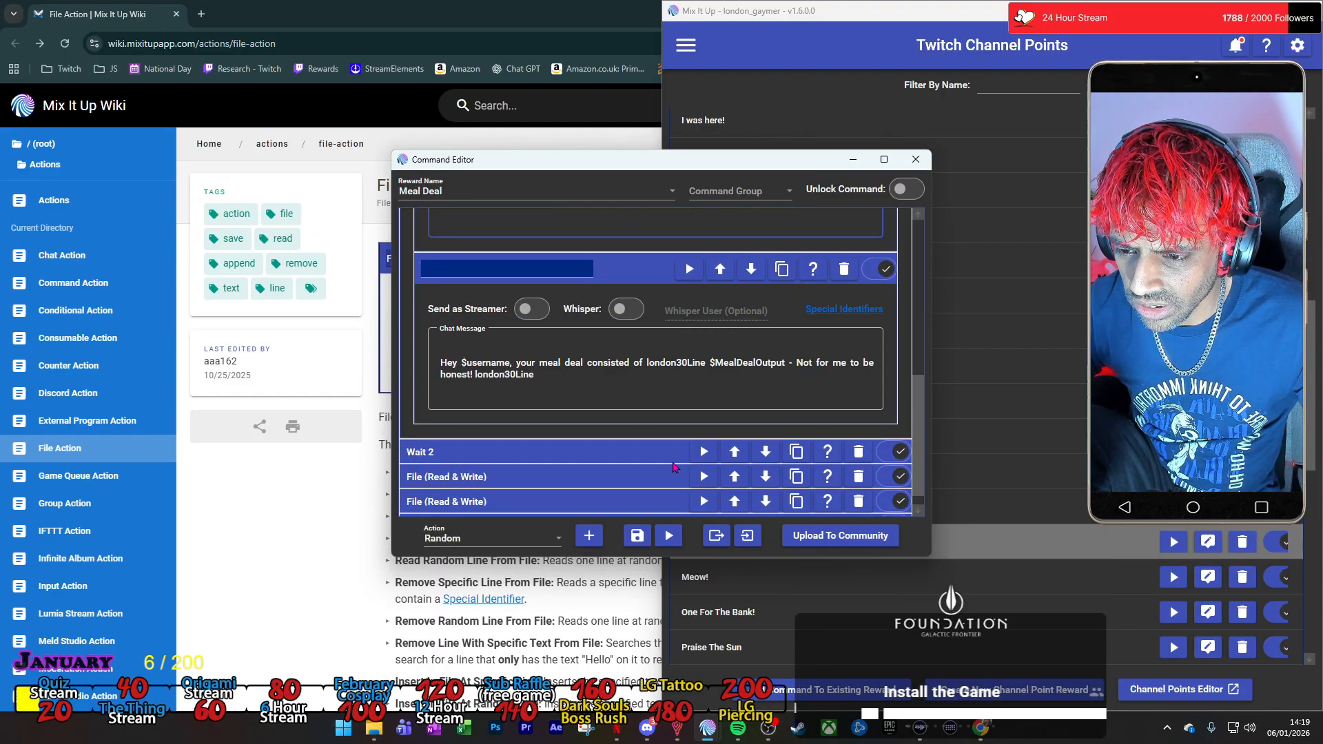
# Move the closing london30Line in the unnamed chat message to directly after $MealDealOutput and test-run that message.
pyautogui.doubleClick(497, 355)
pyautogui.click(497, 355)
pyautogui.doubleClick(497, 356)
pyautogui.hotkey('ctrl', 'c')
pyautogui.press('BackSpace')
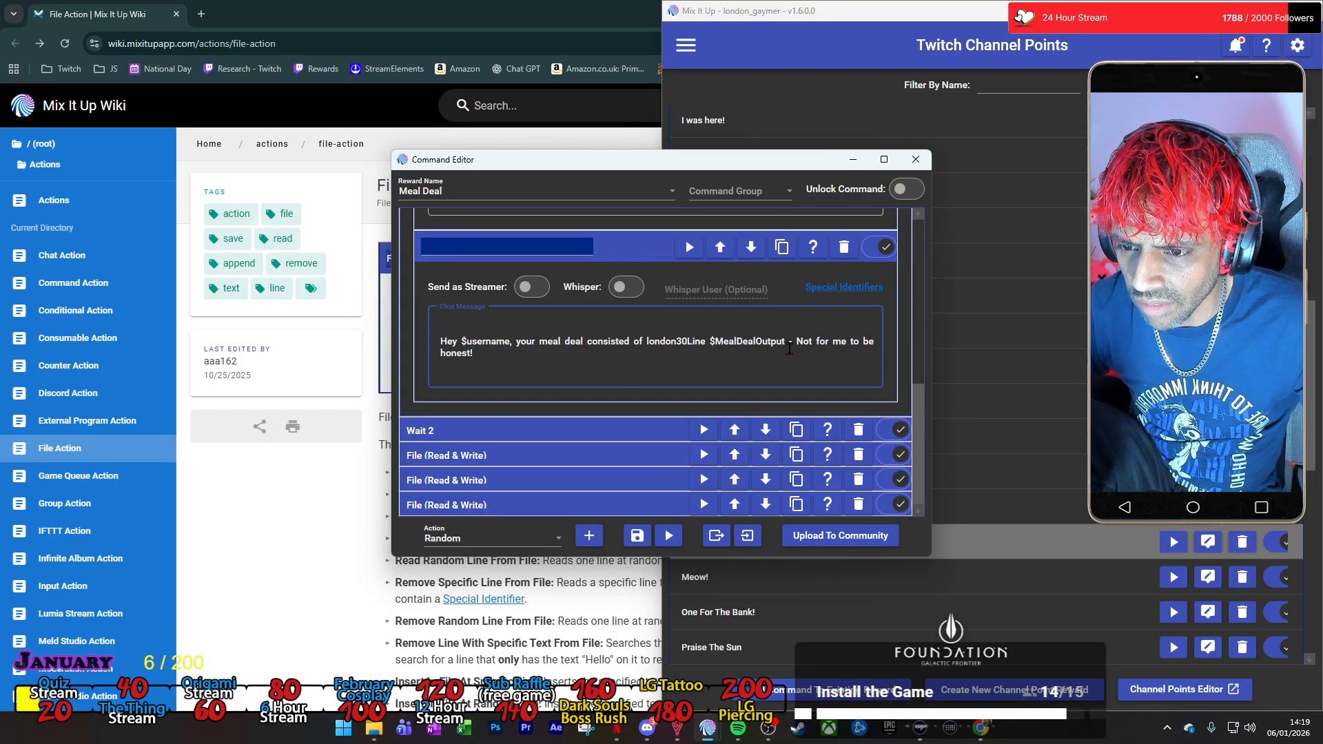
pyautogui.hotkey('ctrl', 'v')
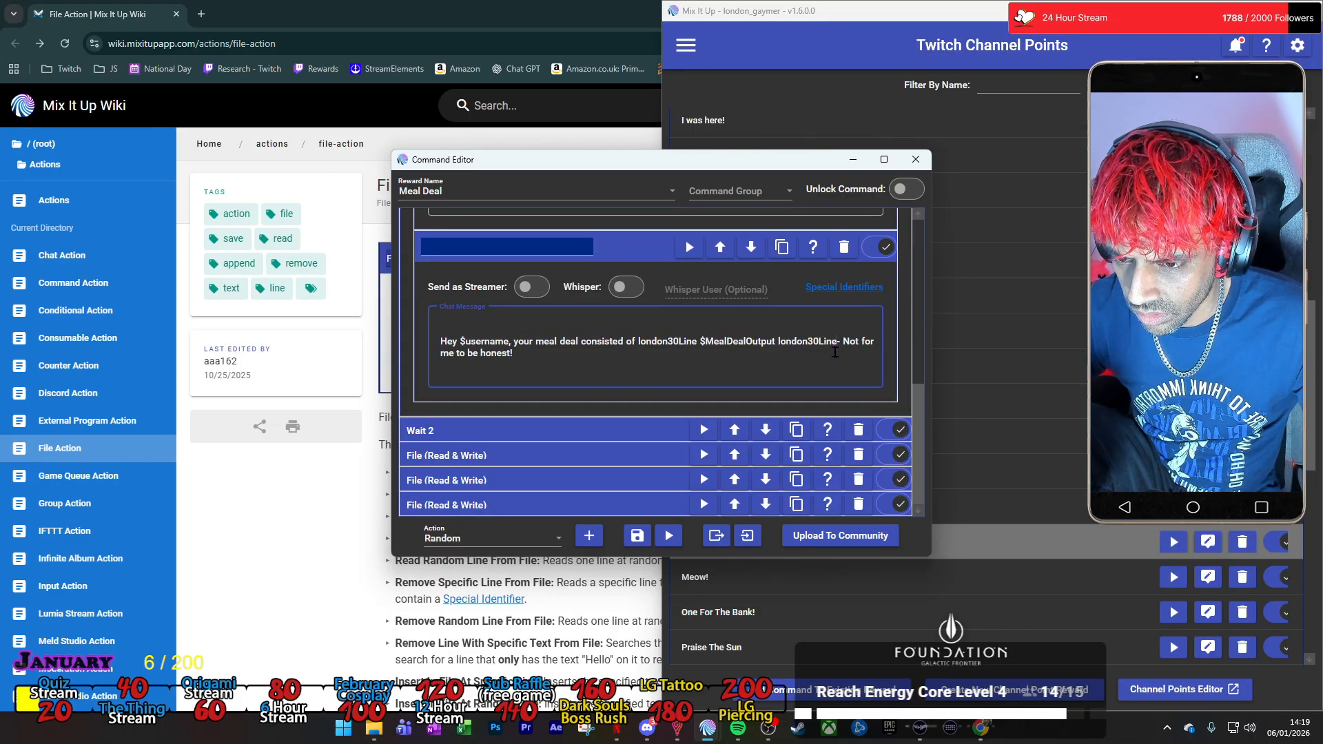
pyautogui.click(686, 255)
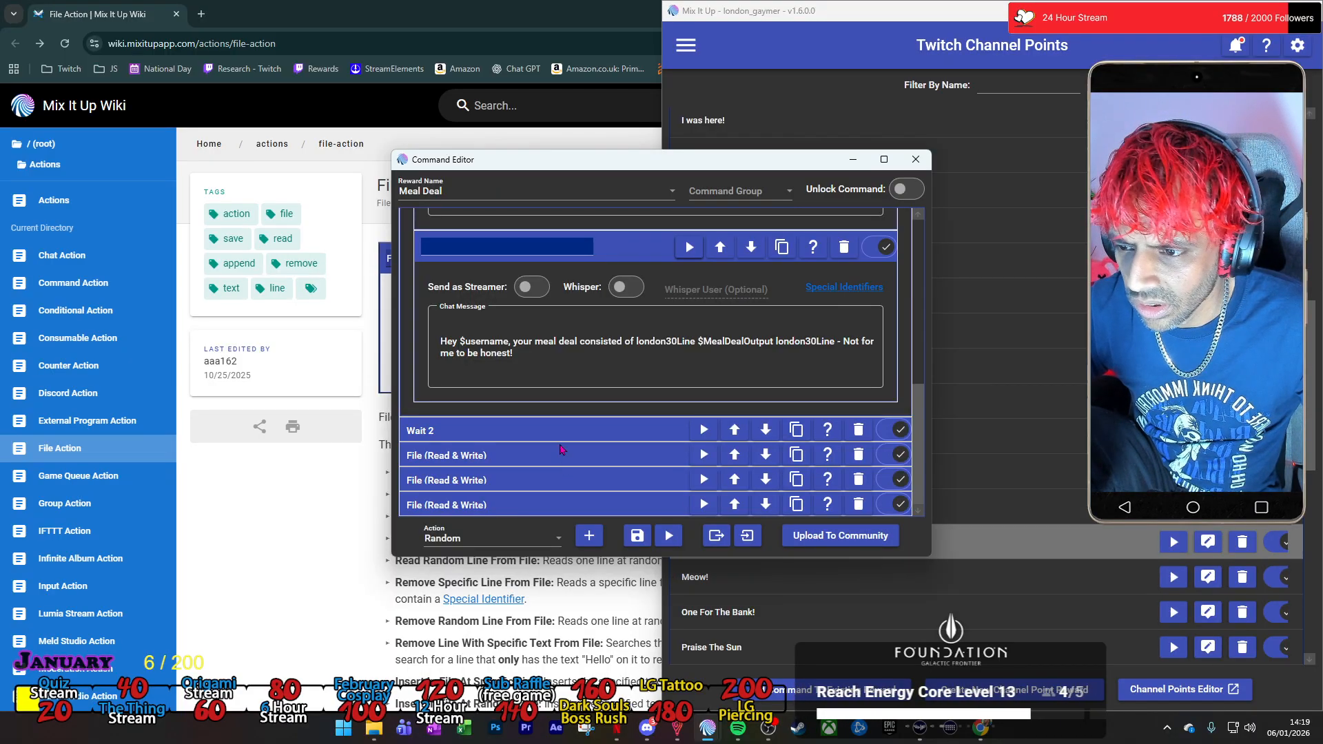
# Collapse the open chat messages, name the unnamed last one 5 and collapse it again.
pyautogui.scroll(4, 563, 324)
pyautogui.click(644, 390)
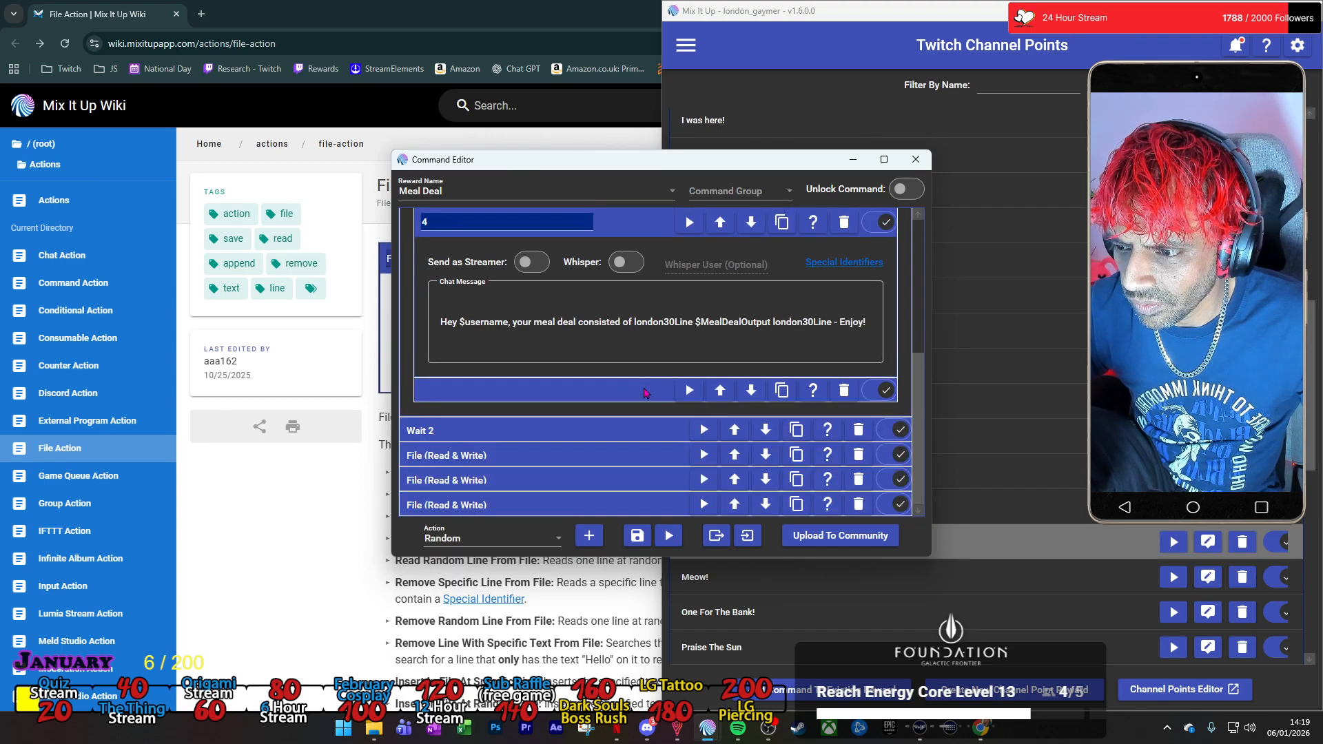
pyautogui.scroll(2, 641, 366)
pyautogui.click(635, 327)
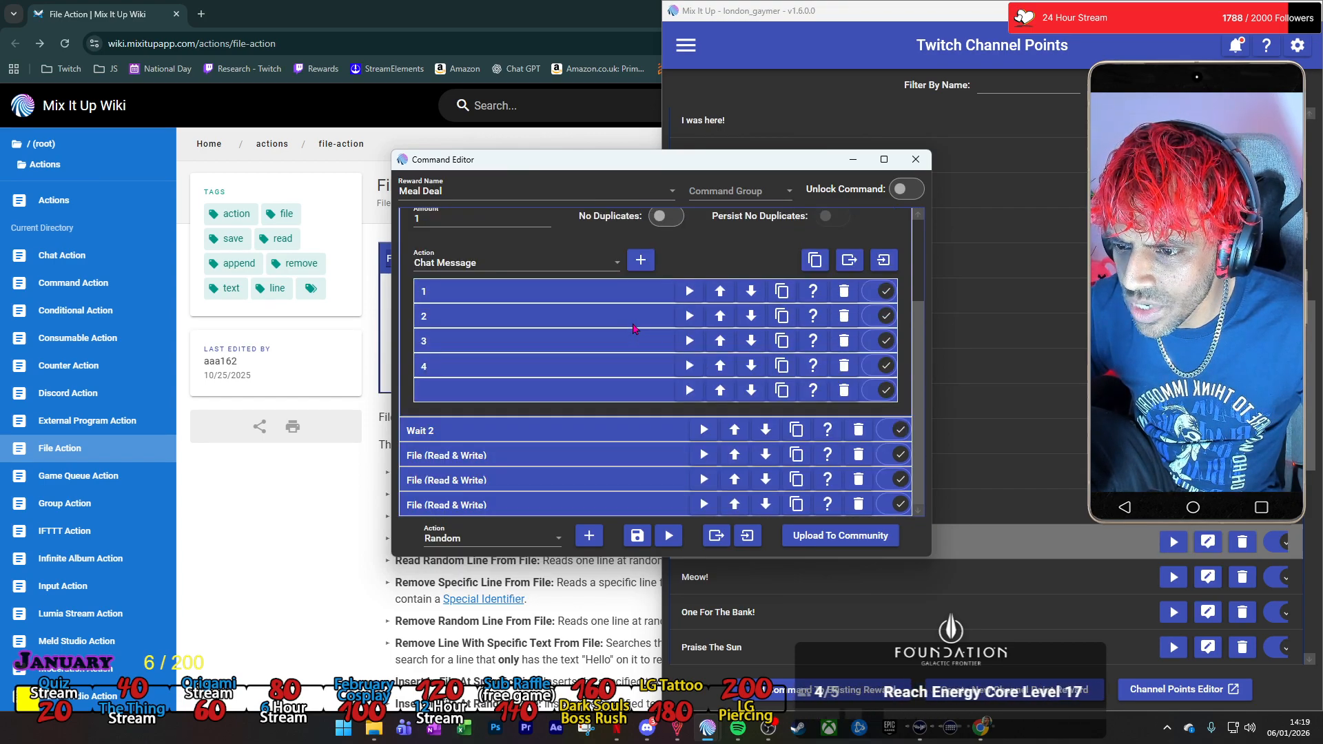
pyautogui.click(626, 391)
pyautogui.click(458, 344)
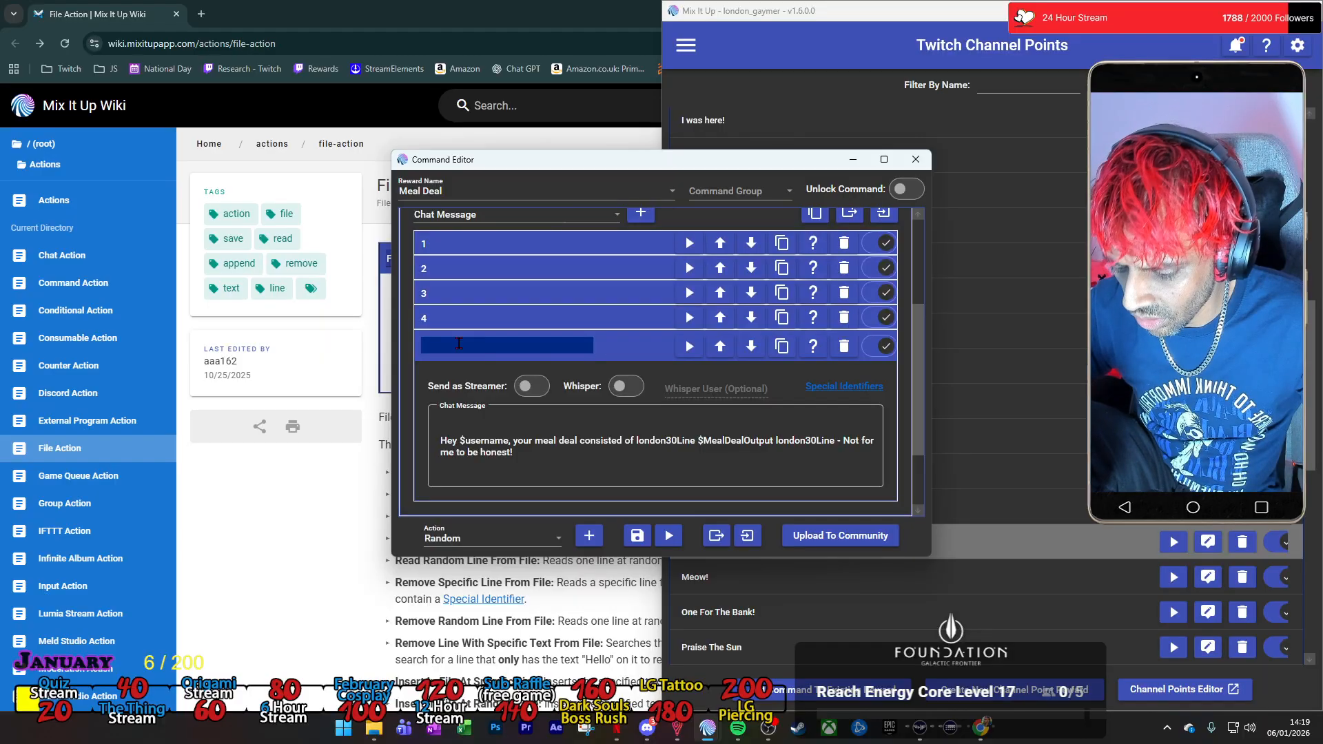
pyautogui.click(602, 352)
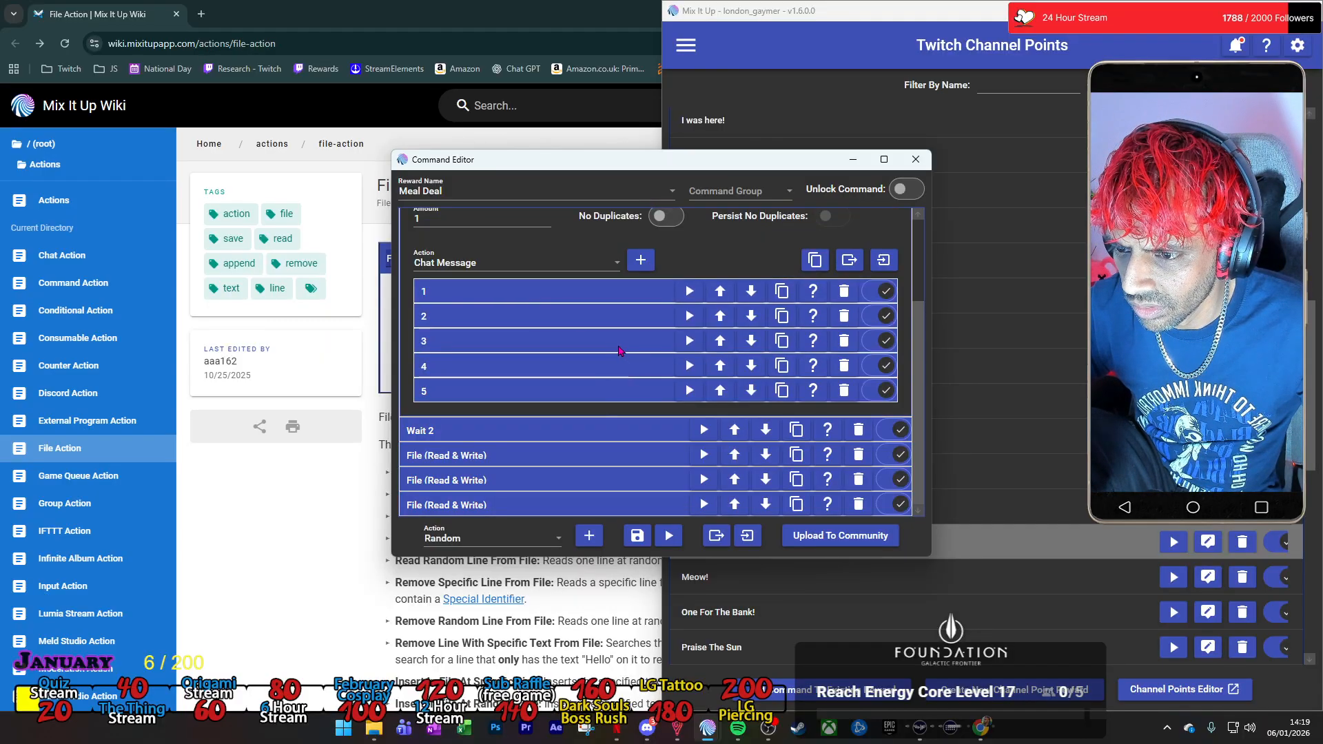
# Insert london30Line before and after $MealDealOutput in chat message 3 and collapse it.
pyautogui.click(622, 345)
pyautogui.click(701, 400)
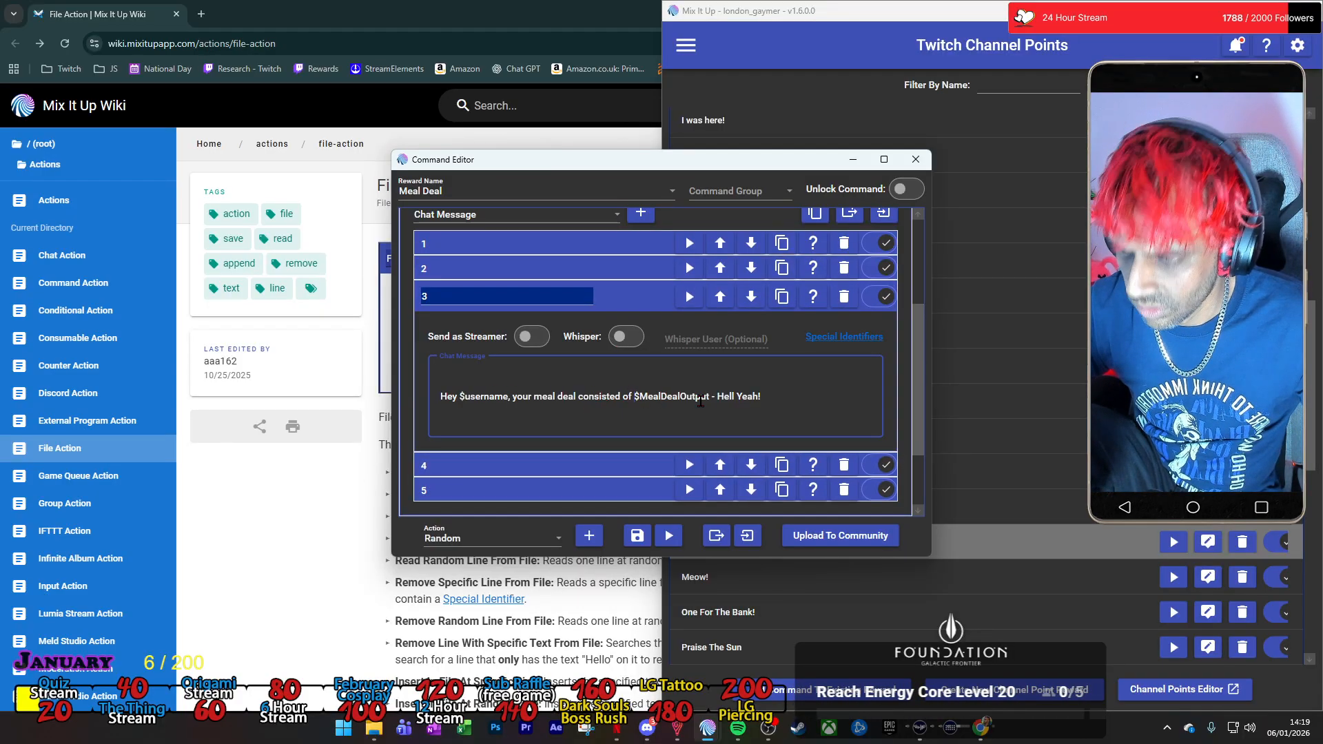
pyautogui.hotkey('ctrl', 'v')
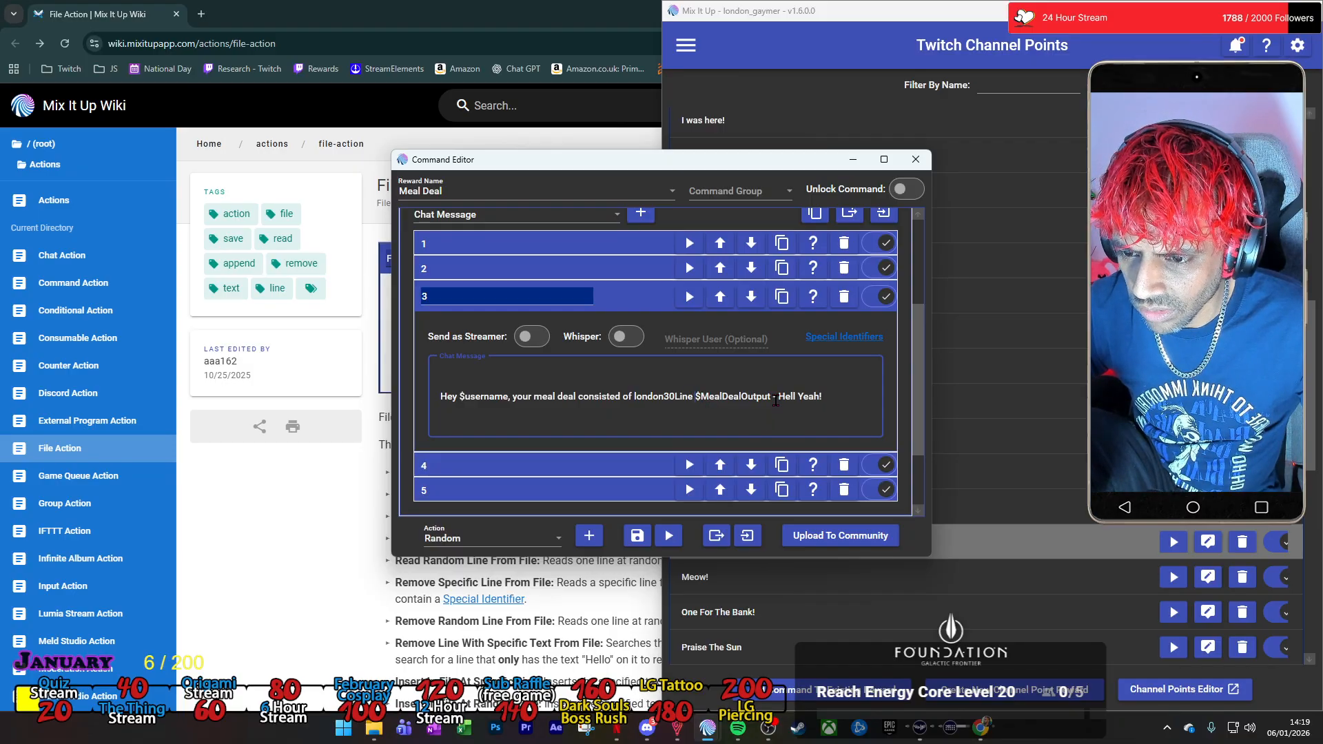
pyautogui.hotkey('ctrl', 'v')
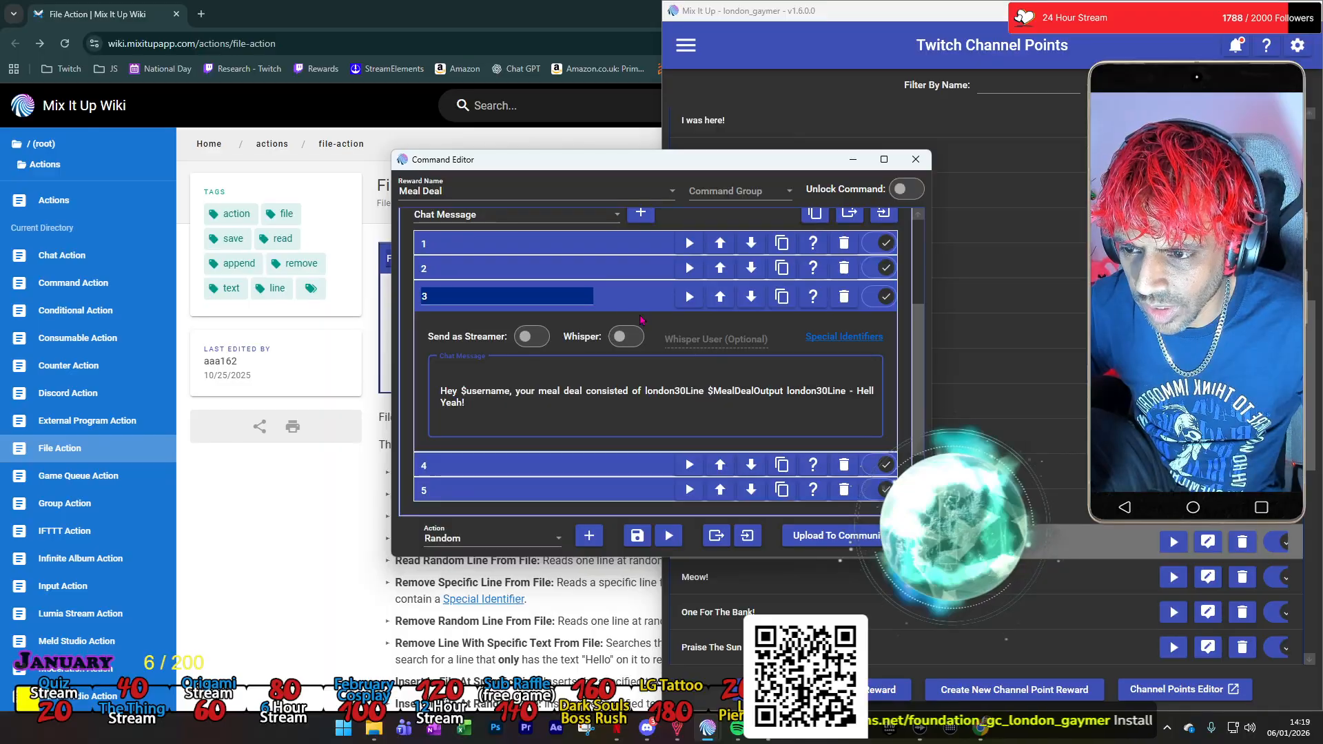
pyautogui.click(604, 296)
# Insert london30Line before and after $MealDealOutput in chat message 2 and collapse it.
pyautogui.click(604, 316)
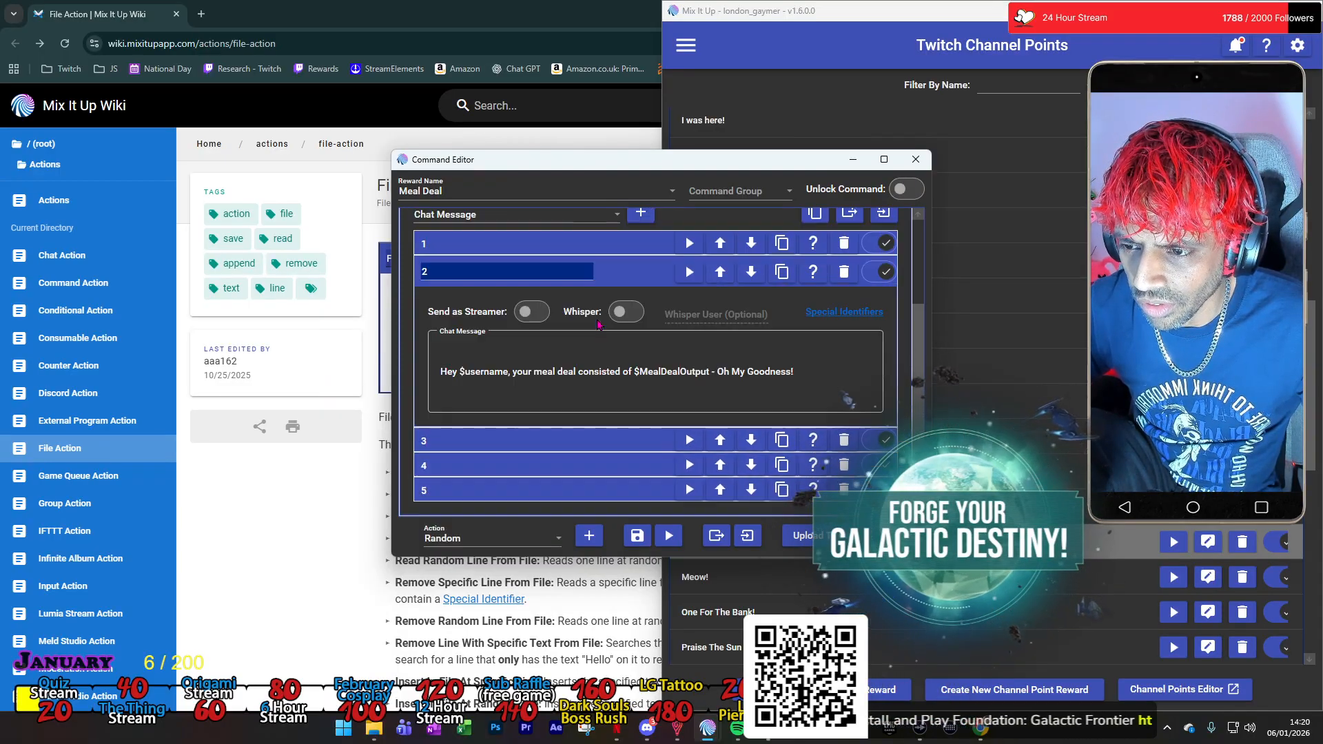
pyautogui.click(633, 372)
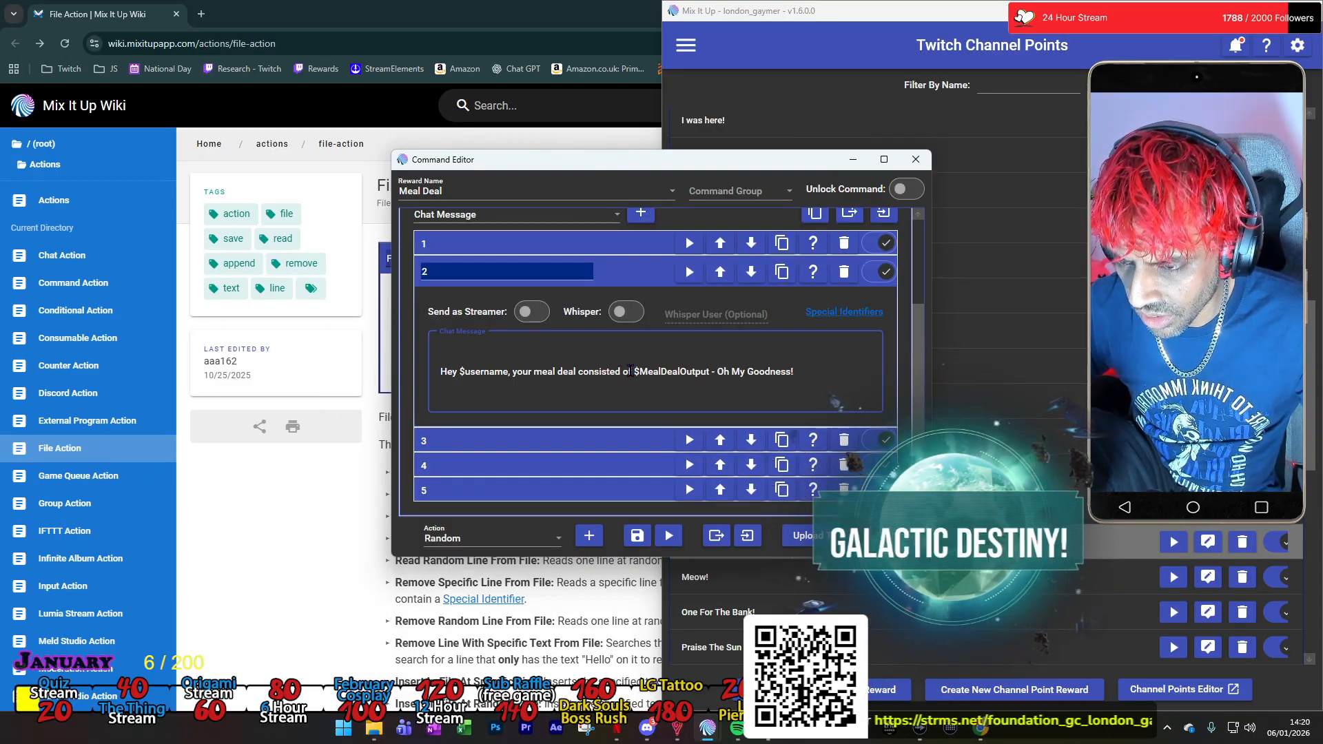
pyautogui.hotkey('ctrl', 'v')
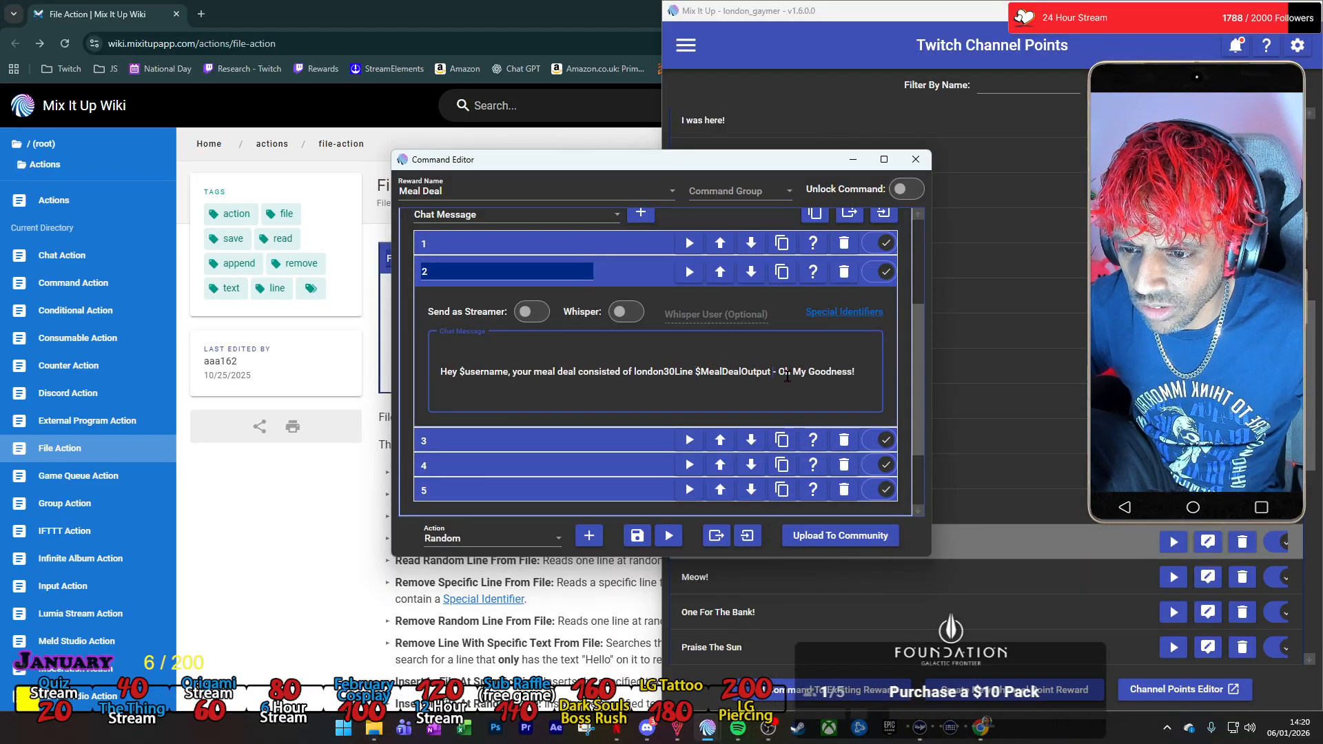
pyautogui.click(773, 374)
pyautogui.hotkey('ctrl', 'v')
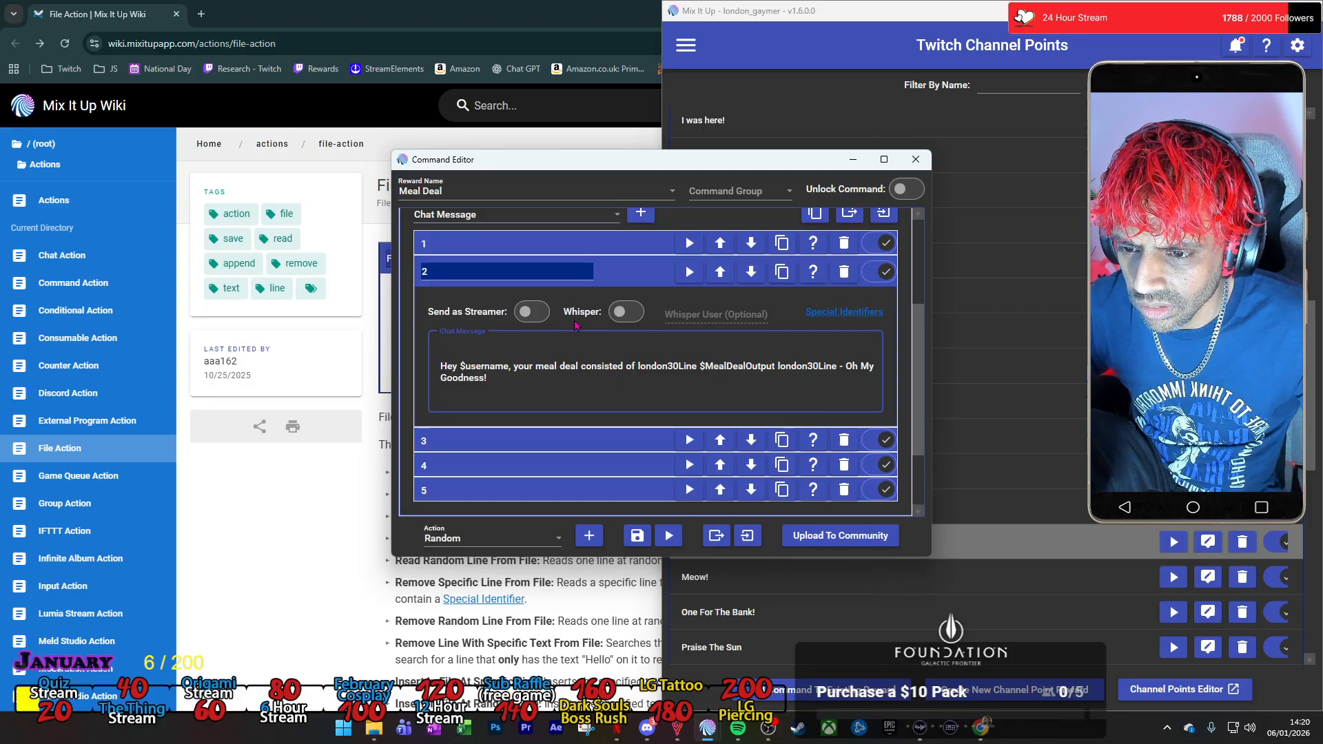
pyautogui.click(636, 281)
# Insert london30Line before and after $MealDealOutput in chat message 1 and collapse it.
pyautogui.click(635, 286)
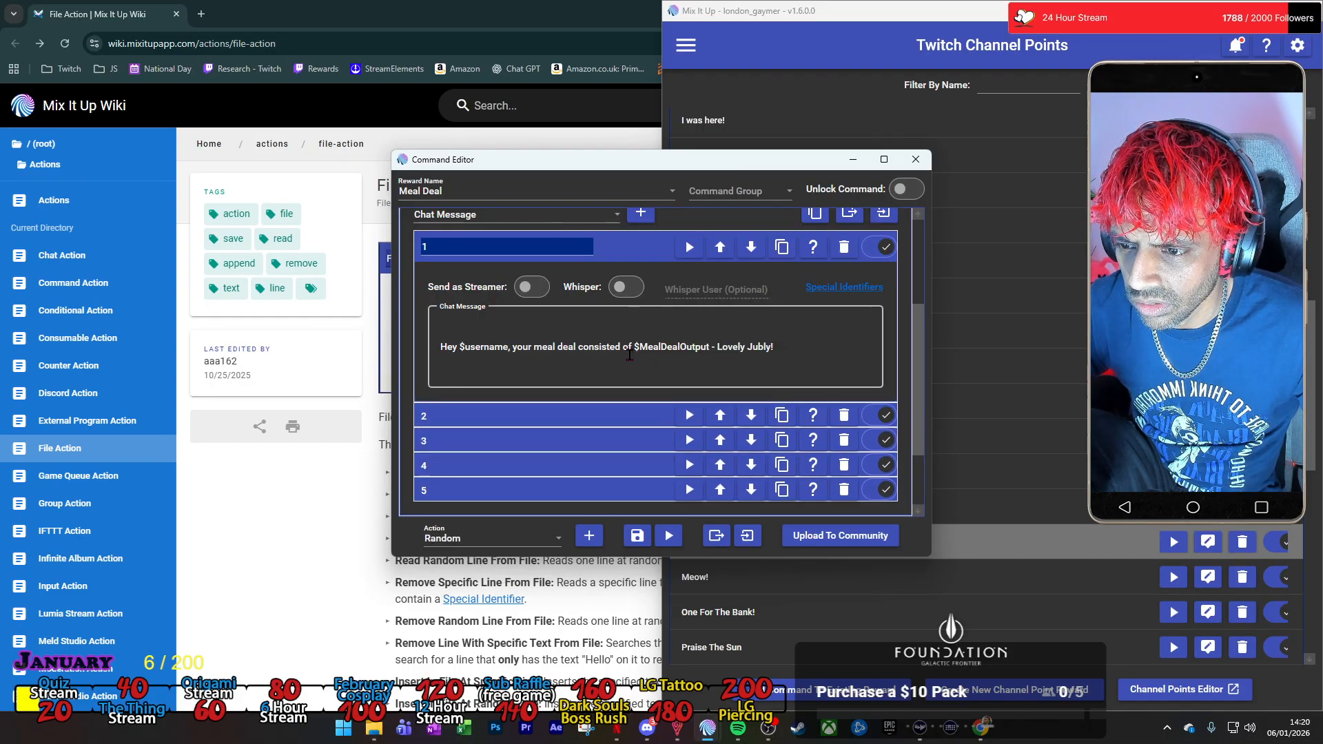
pyautogui.click(634, 347)
pyautogui.hotkey('ctrl', 'v')
pyautogui.click(772, 347)
pyautogui.hotkey('ctrl', 'v')
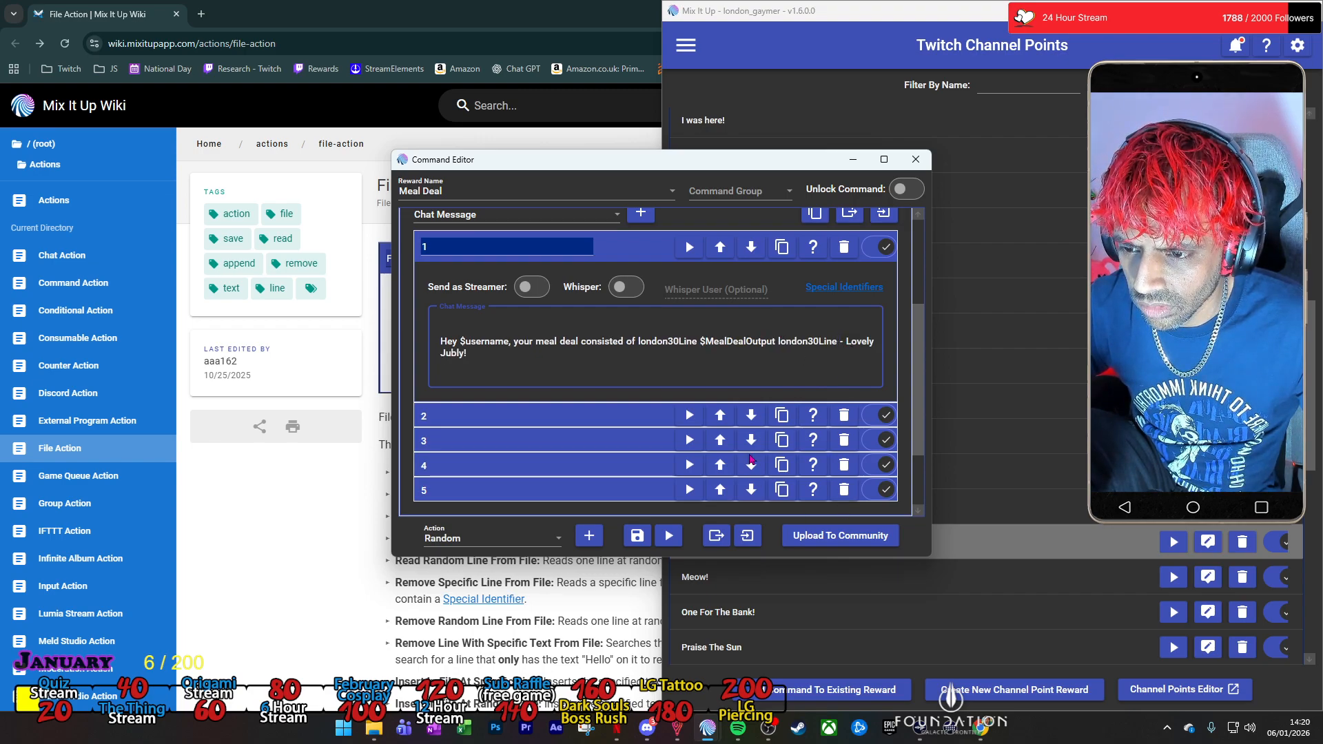
pyautogui.click(635, 247)
# Collapse the Random action and delete the standalone Chat Message action above it.
pyautogui.scroll(2, 647, 312)
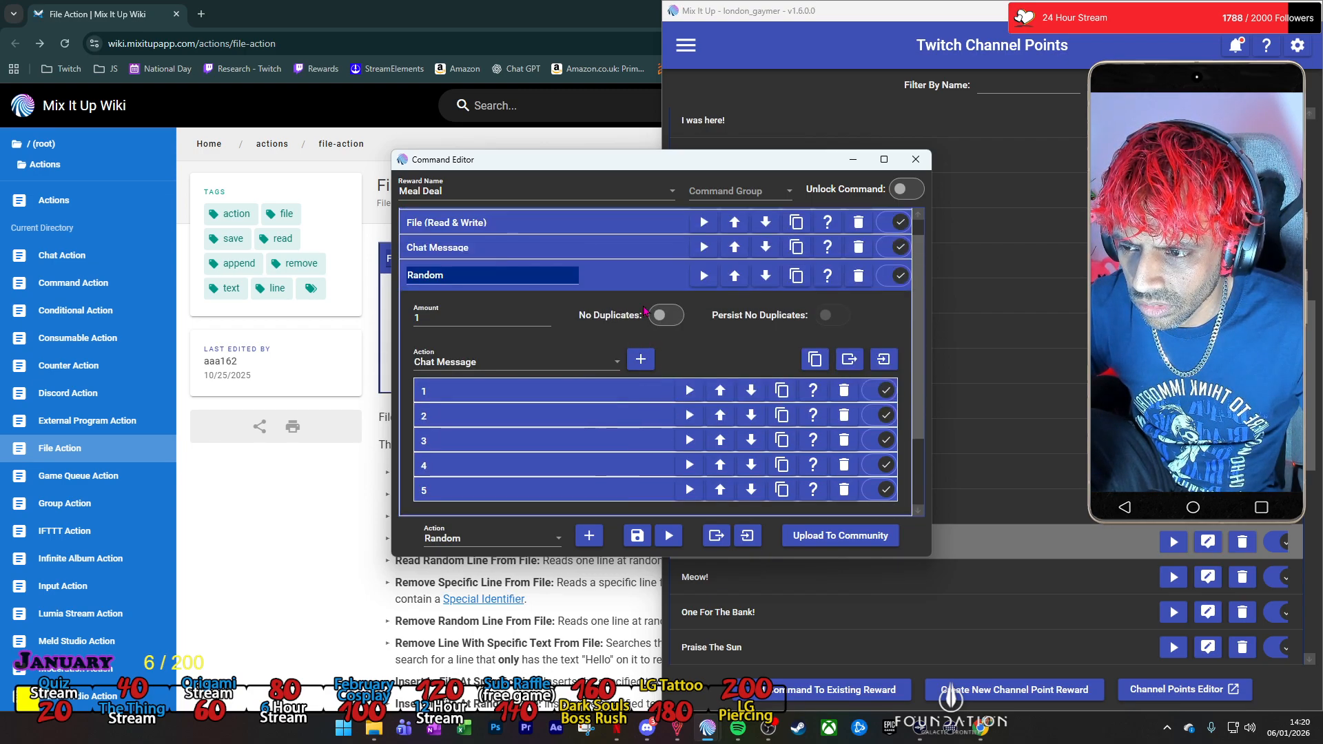
pyautogui.click(638, 280)
pyautogui.click(638, 280)
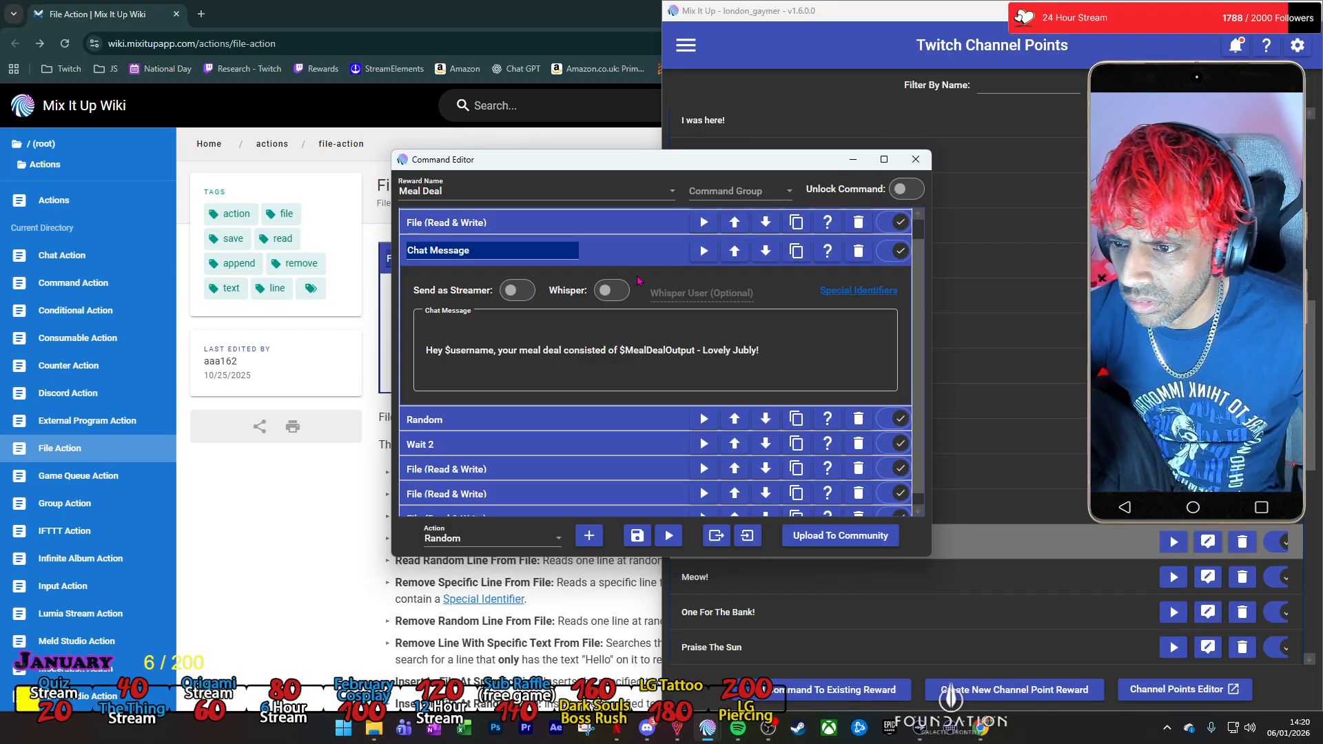
pyautogui.click(858, 260)
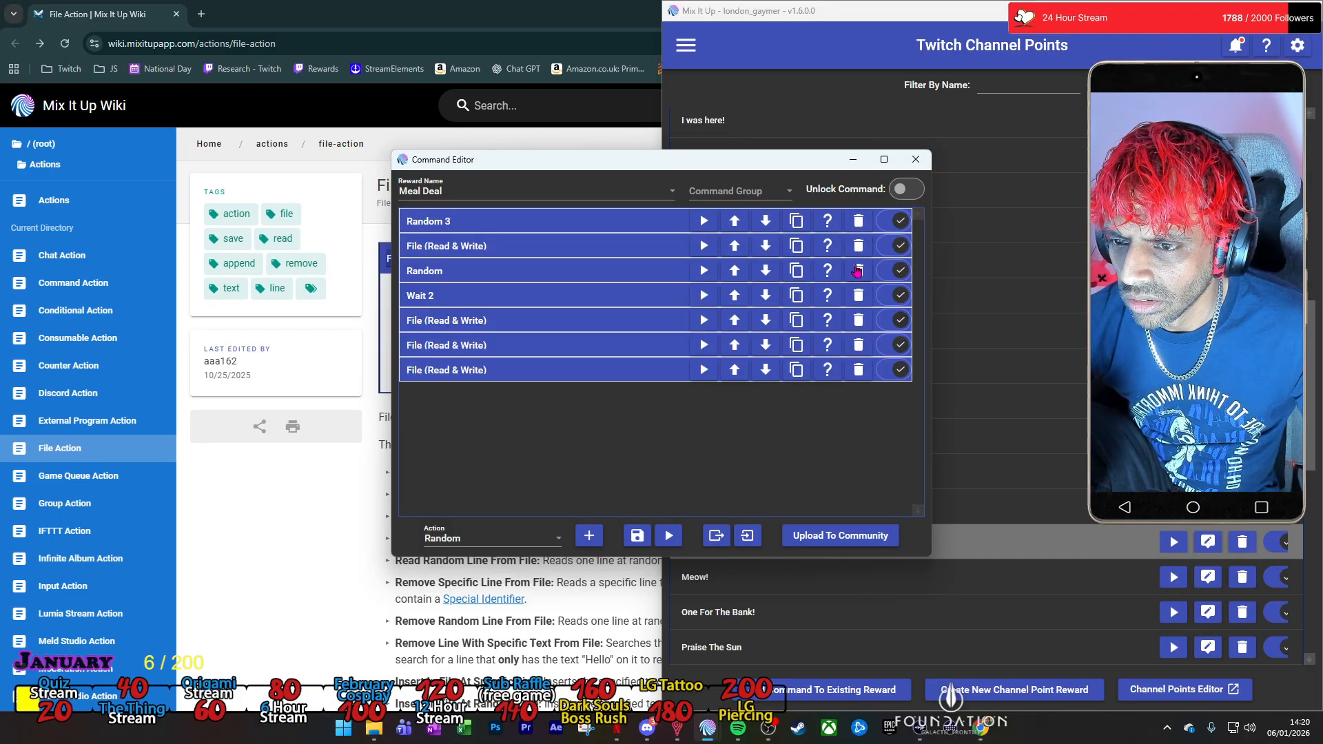
# Rename the Random action holding the five chat messages as "Random Chat Message" and collapse it.
pyautogui.click(636, 279)
pyautogui.click(485, 282)
pyautogui.click(483, 276)
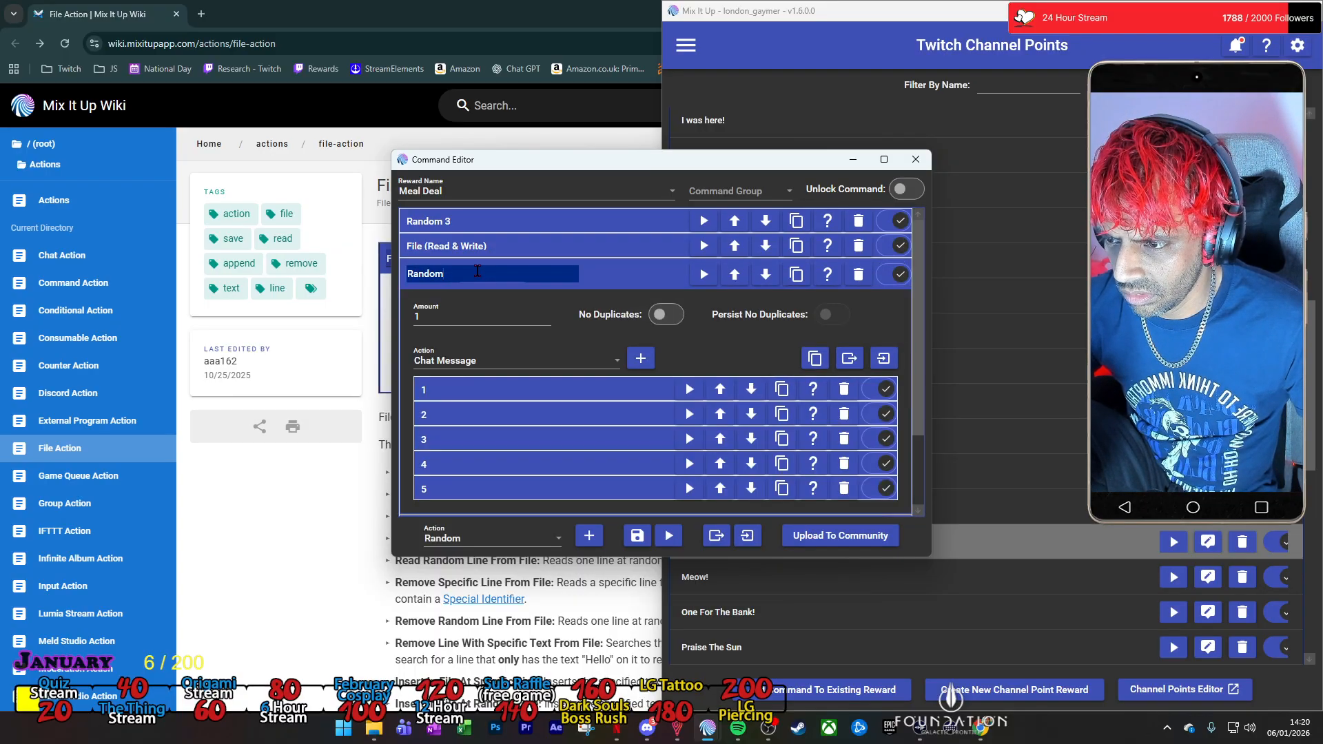
pyautogui.write('Chat Message')
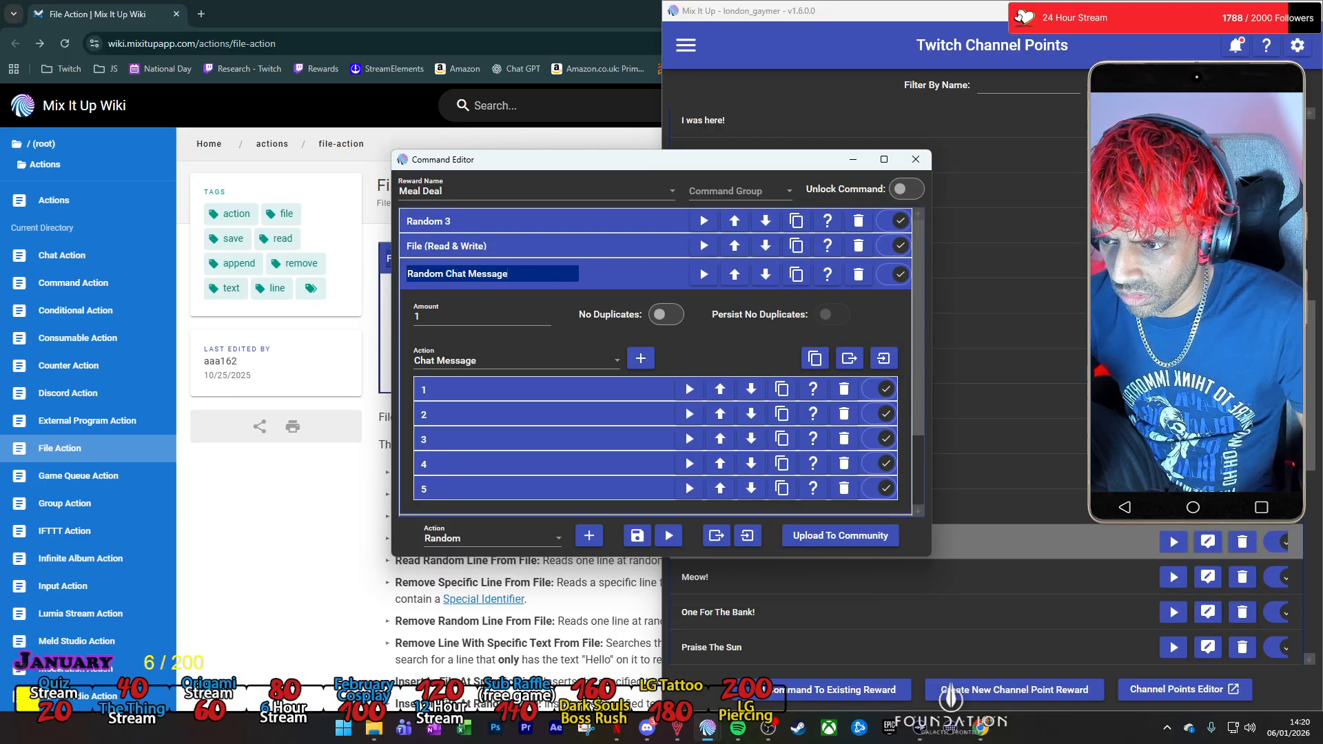
pyautogui.click(607, 286)
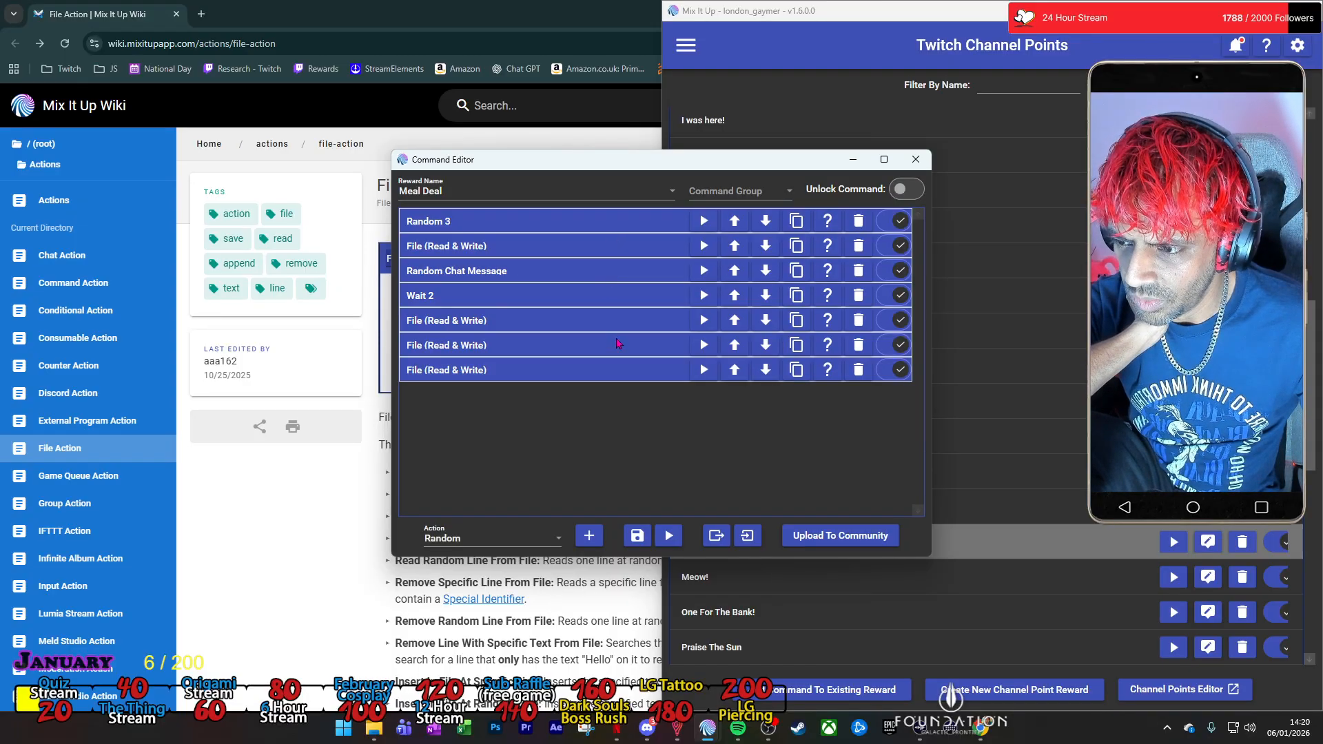
# Save the Meal Deal reward command and run a test of it with the default test values.
pyautogui.click(634, 540)
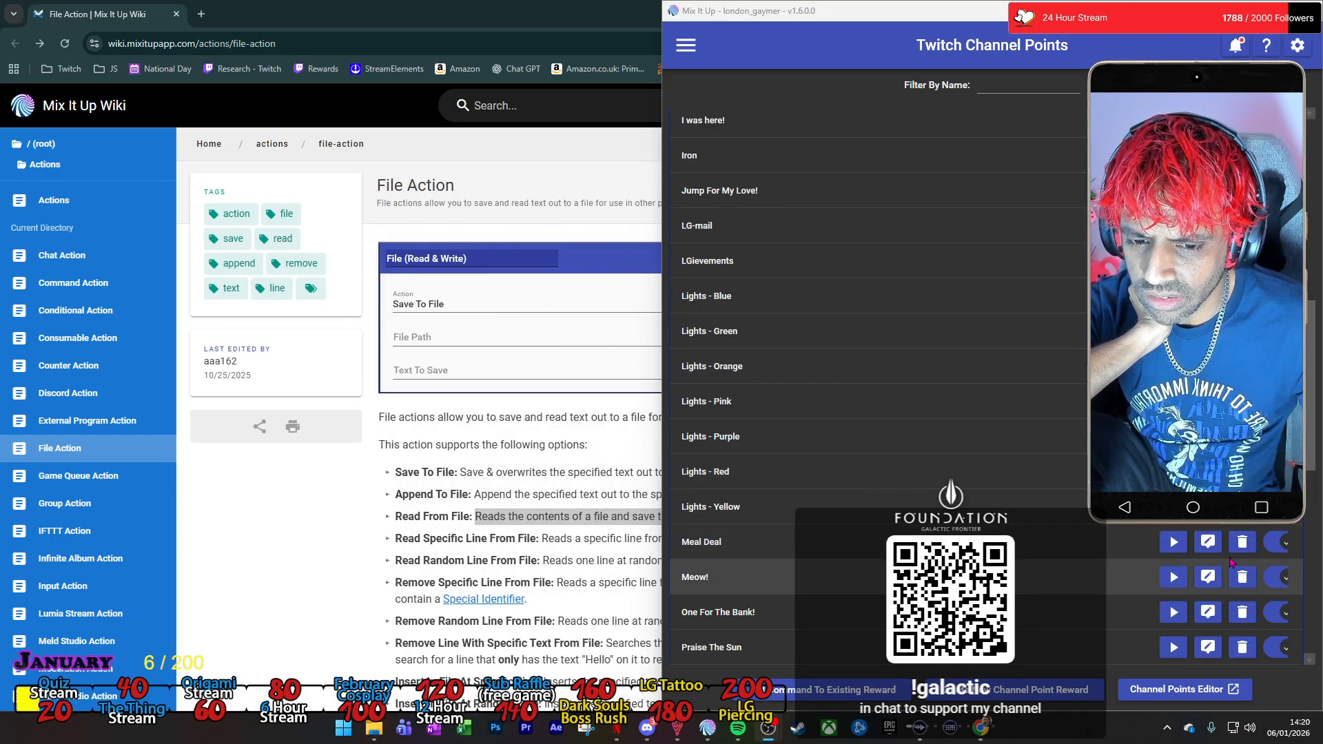
pyautogui.click(1174, 545)
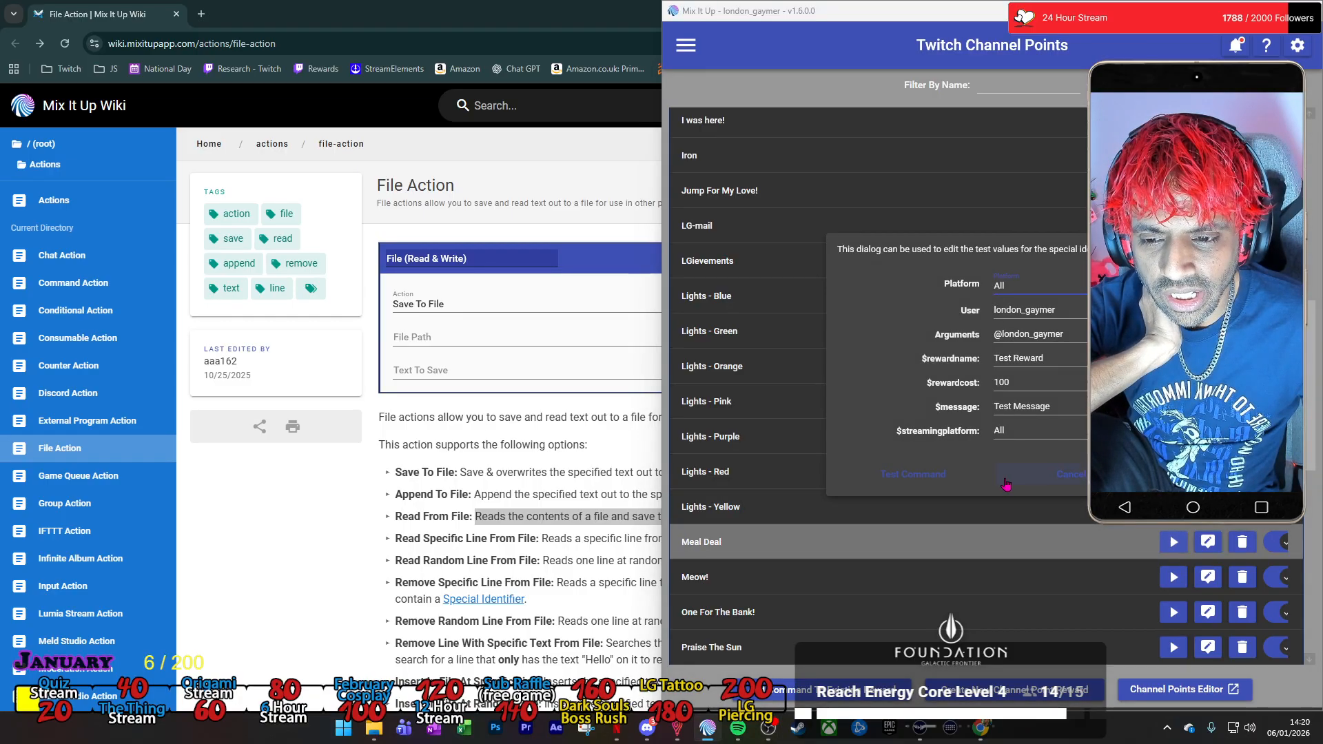
pyautogui.click(930, 475)
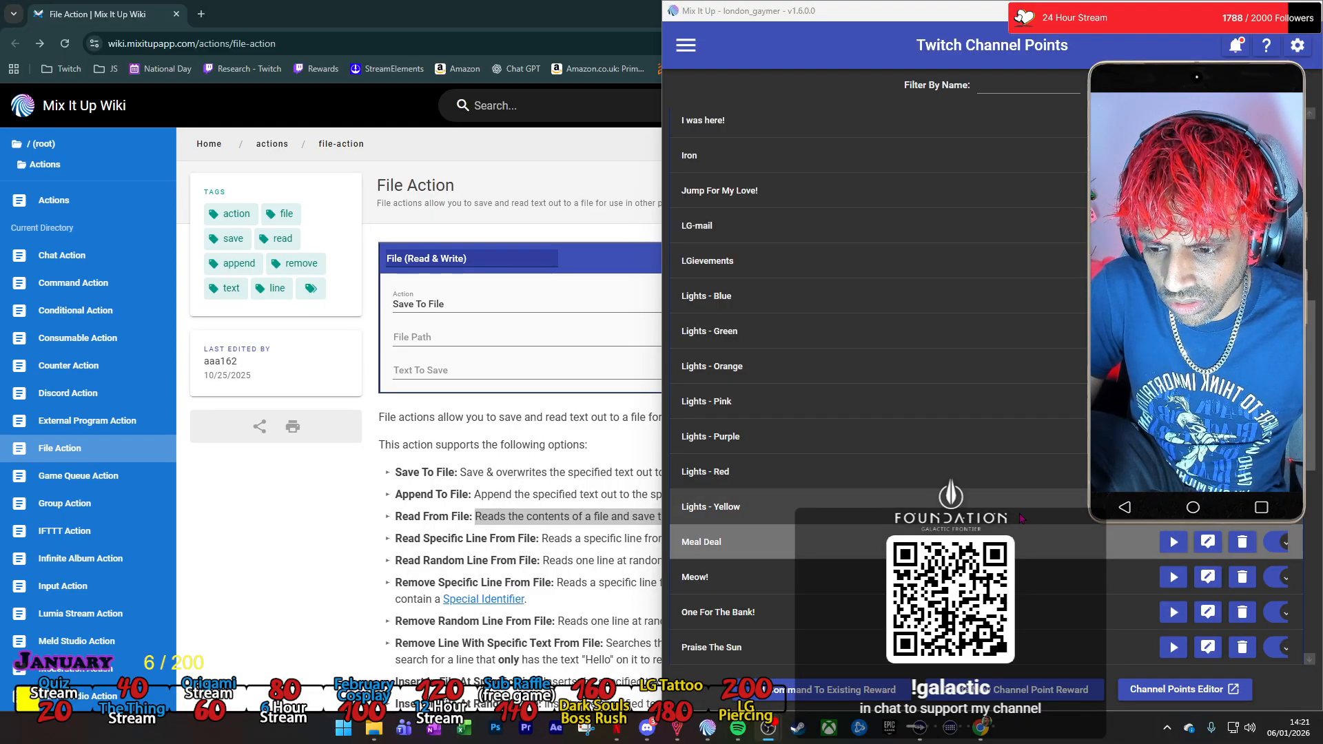
# Open the £10 Monthly Giveaway reward's command for editing and maximize the main Twitch Channel Points window behind it.
pyautogui.scroll(-8, 965, 545)
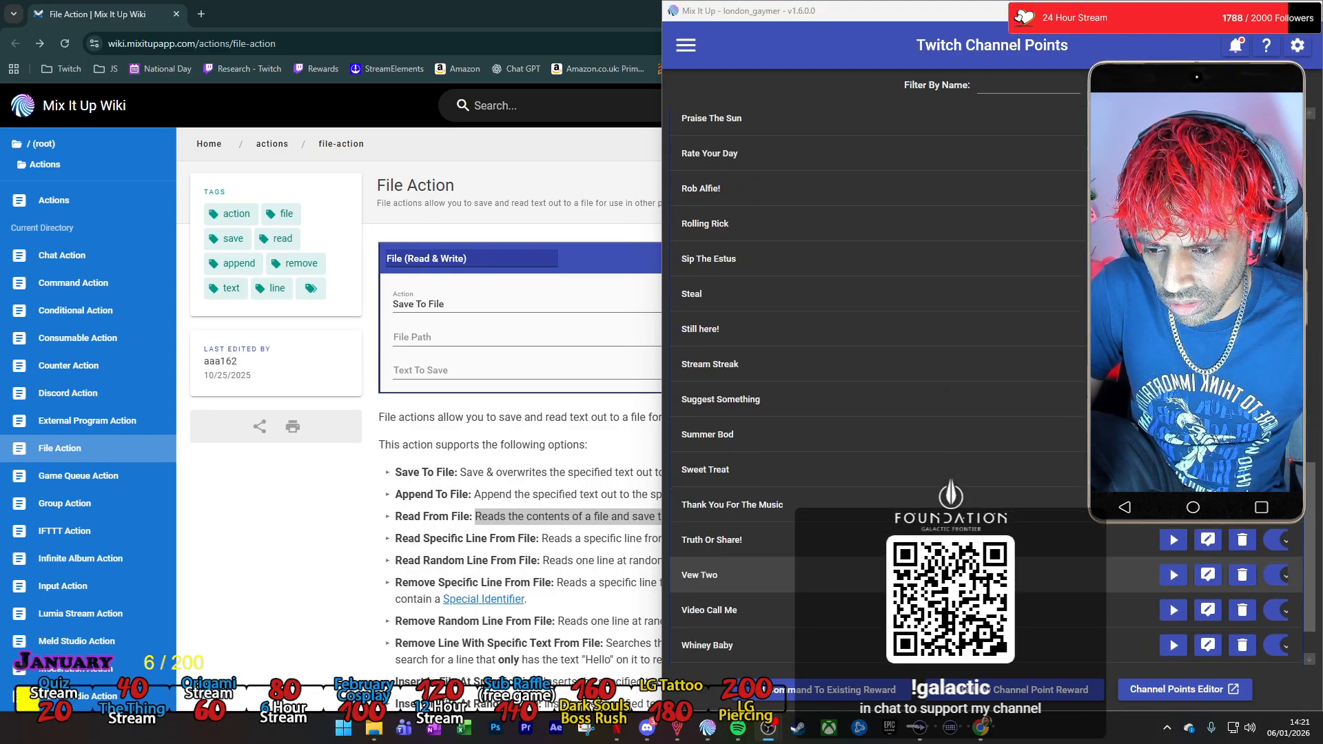
pyautogui.scroll(12, 1007, 579)
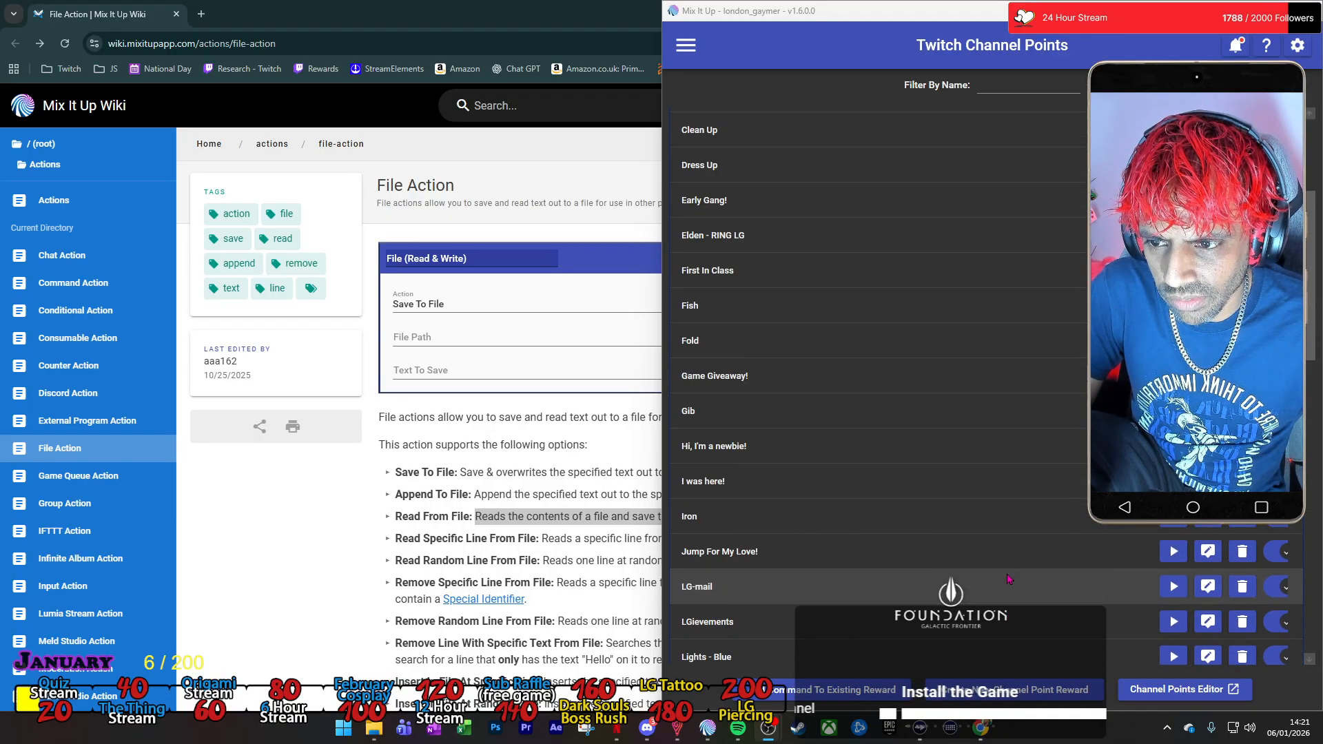
pyautogui.scroll(3, 1007, 576)
pyautogui.click(947, 11)
pyautogui.press('super+Left')
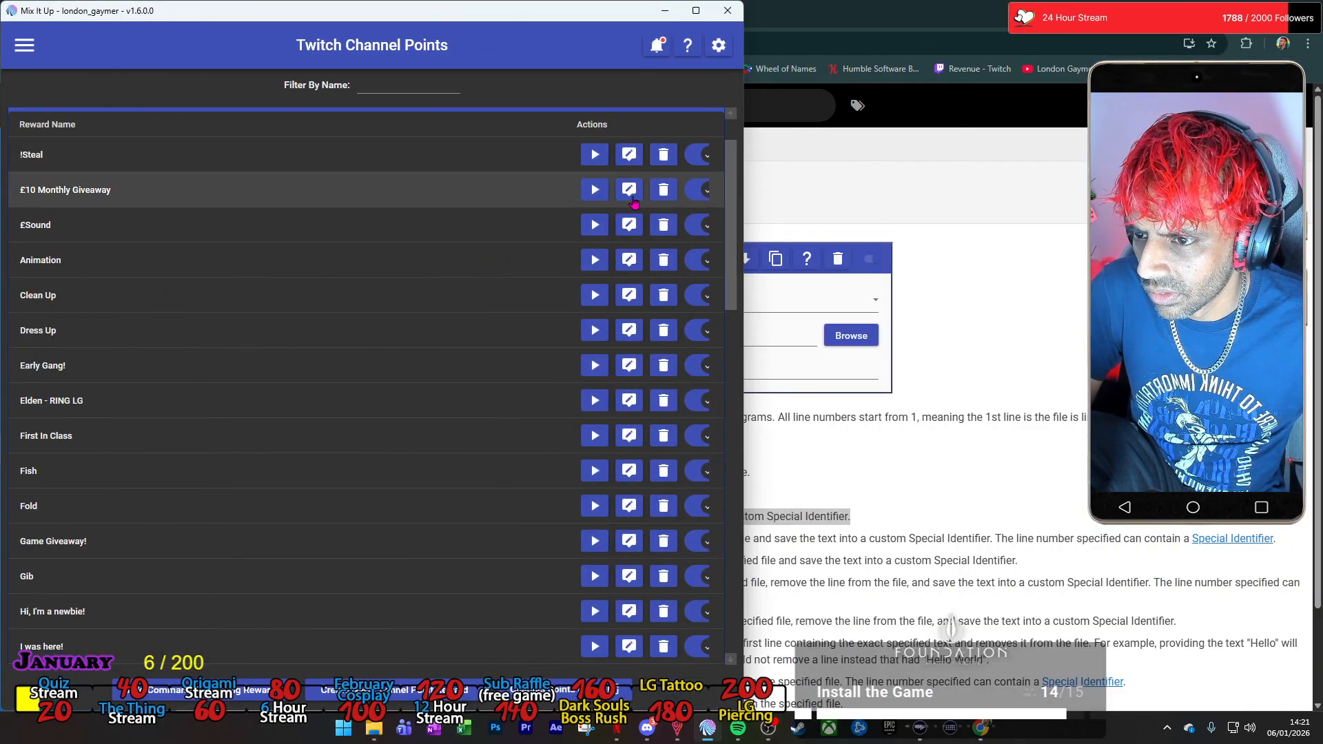
pyautogui.click(630, 198)
pyautogui.click(696, 11)
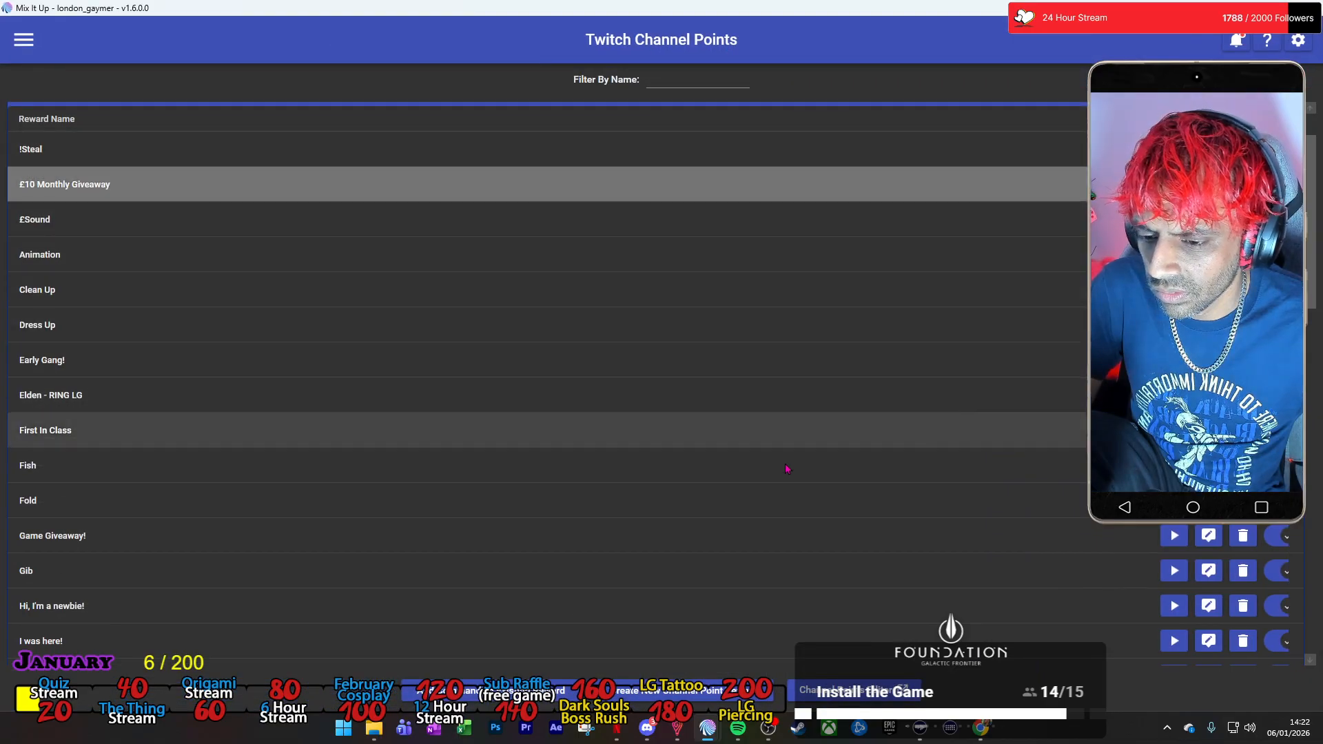
pyautogui.hotkey('alt', 'Tab')
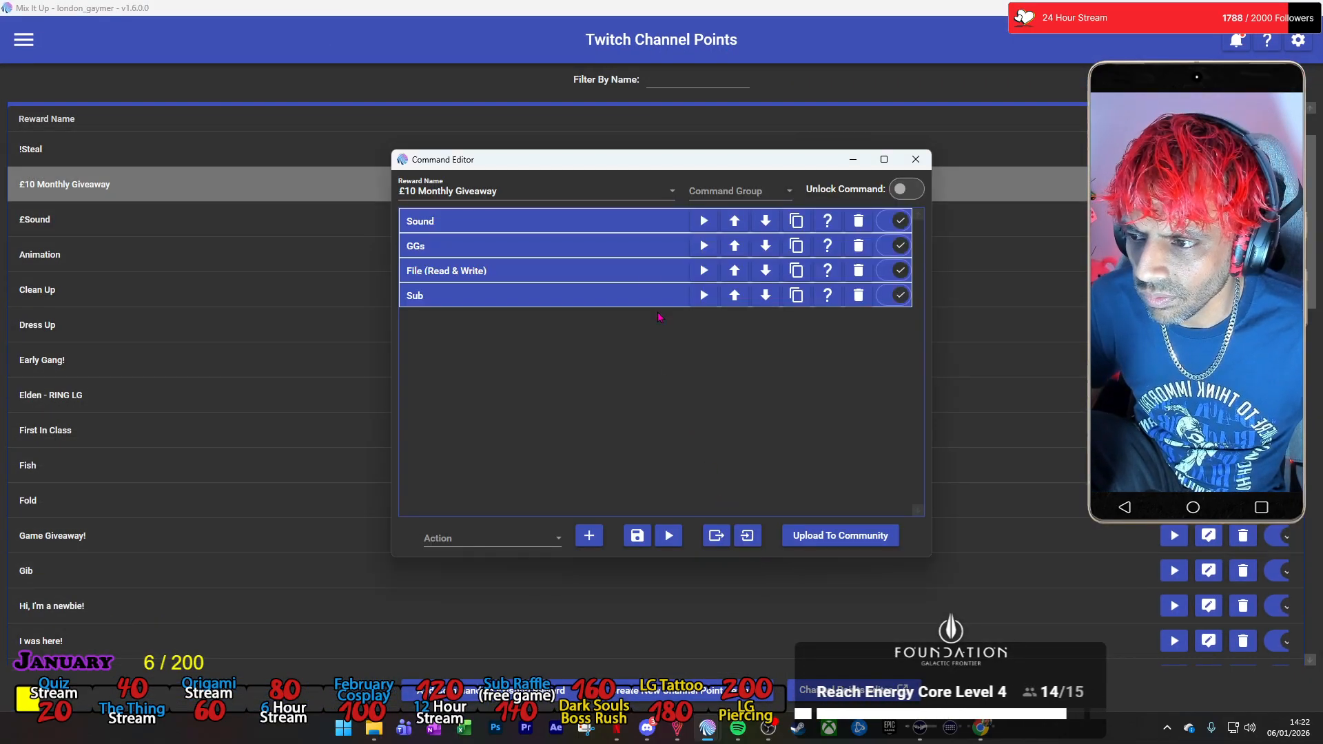
# Examine the Sound, GGs, File (Read & Write) and Sub actions of the £10 Monthly Giveaway command and close its editor.
pyautogui.click(627, 227)
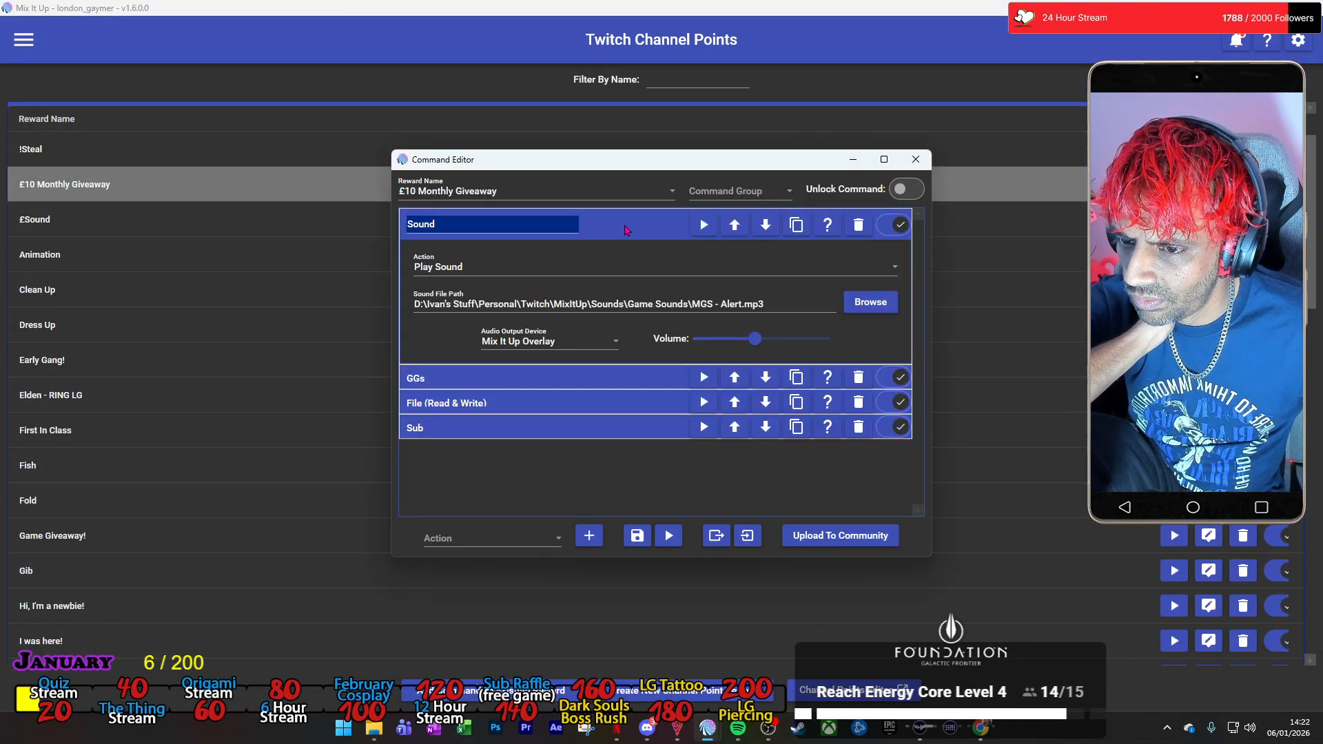
pyautogui.click(617, 387)
pyautogui.scroll(-2, 640, 427)
pyautogui.click(662, 480)
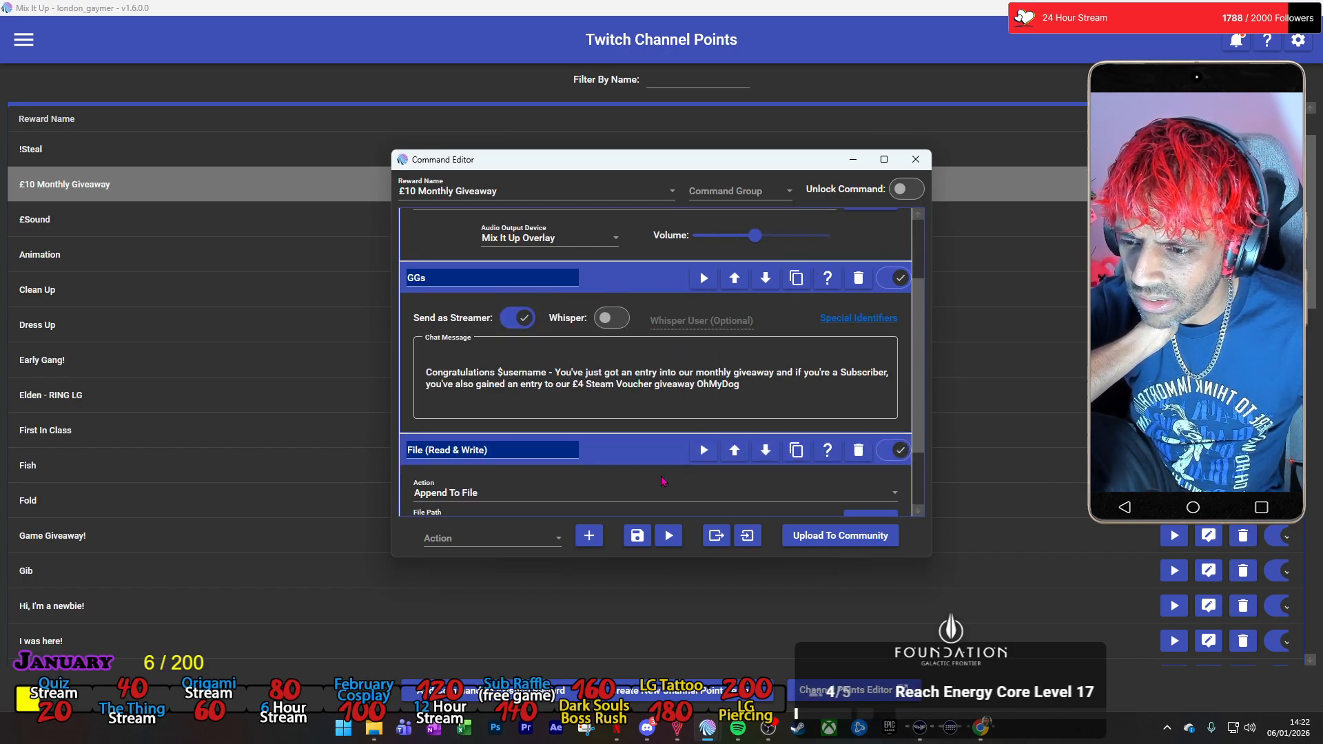
pyautogui.scroll(-3, 660, 482)
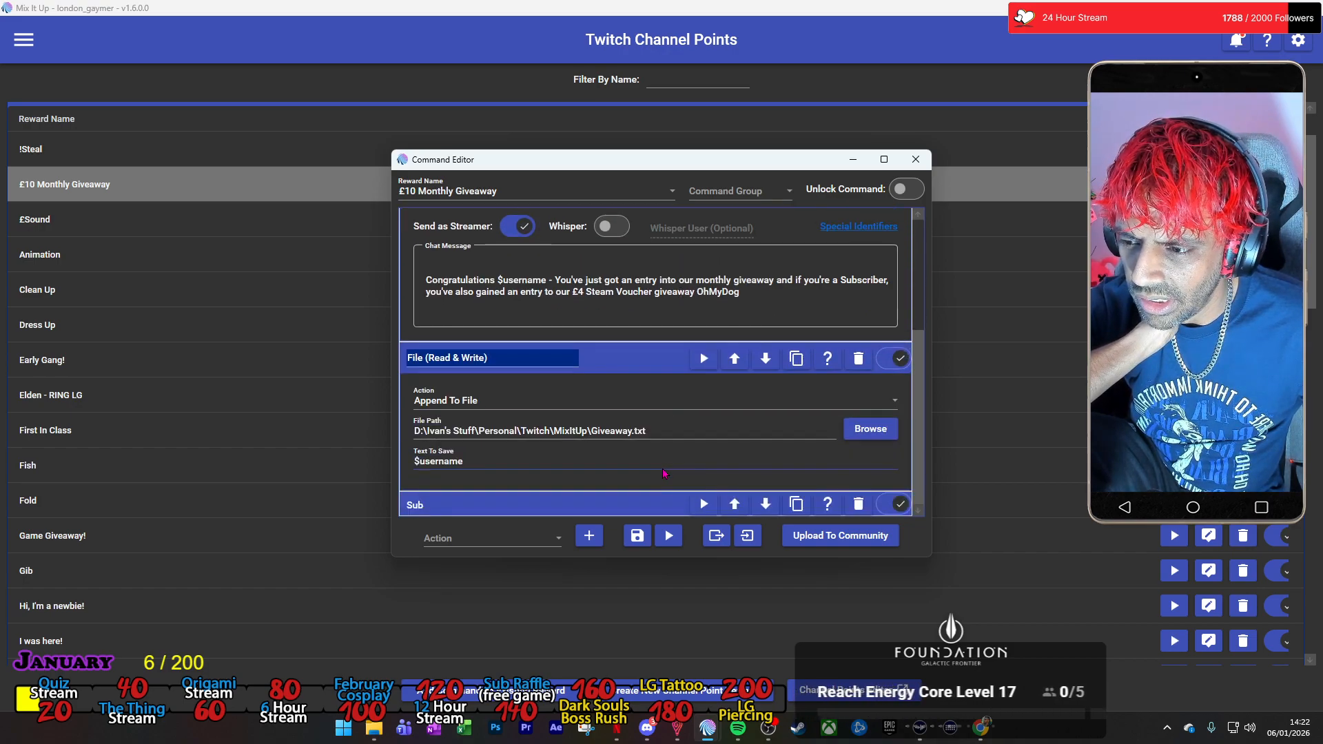
pyautogui.click(655, 508)
pyautogui.scroll(-5, 657, 496)
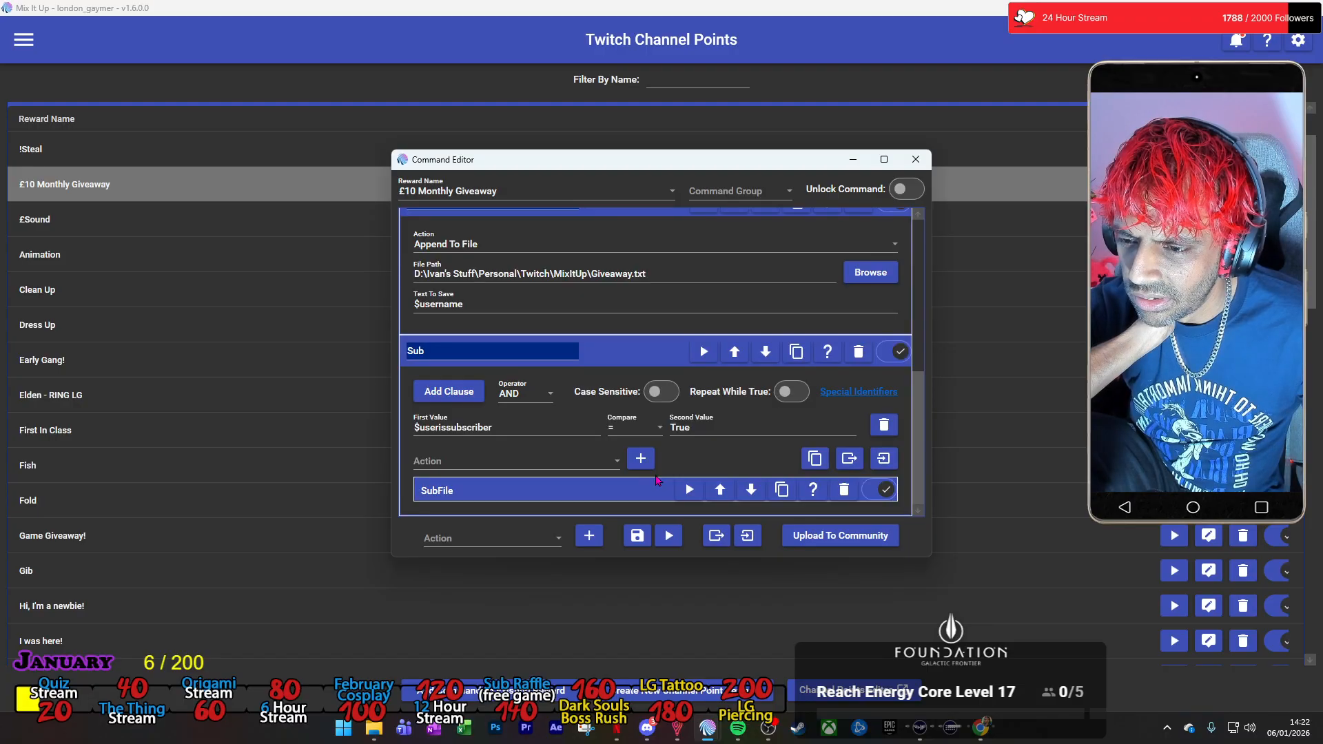
pyautogui.scroll(5, 656, 481)
pyautogui.scroll(-5, 658, 462)
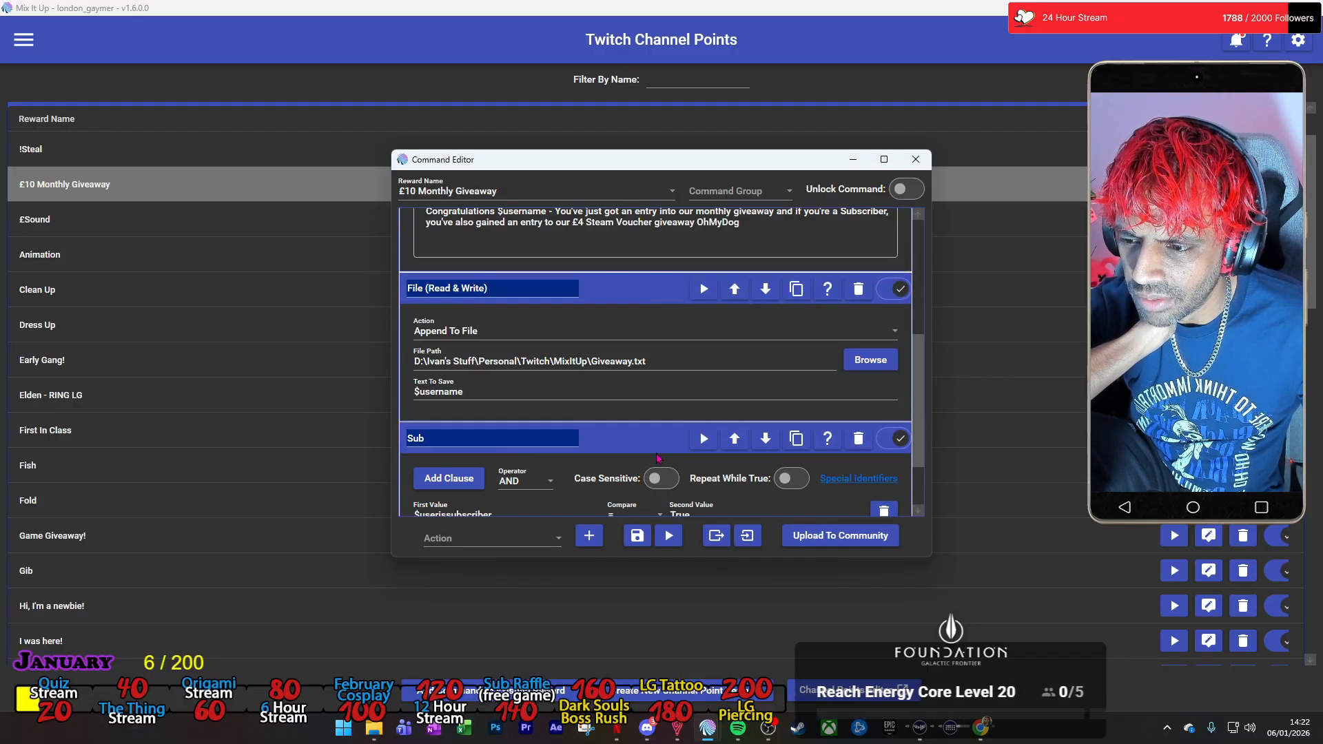
pyautogui.click(637, 491)
pyautogui.scroll(6, 617, 317)
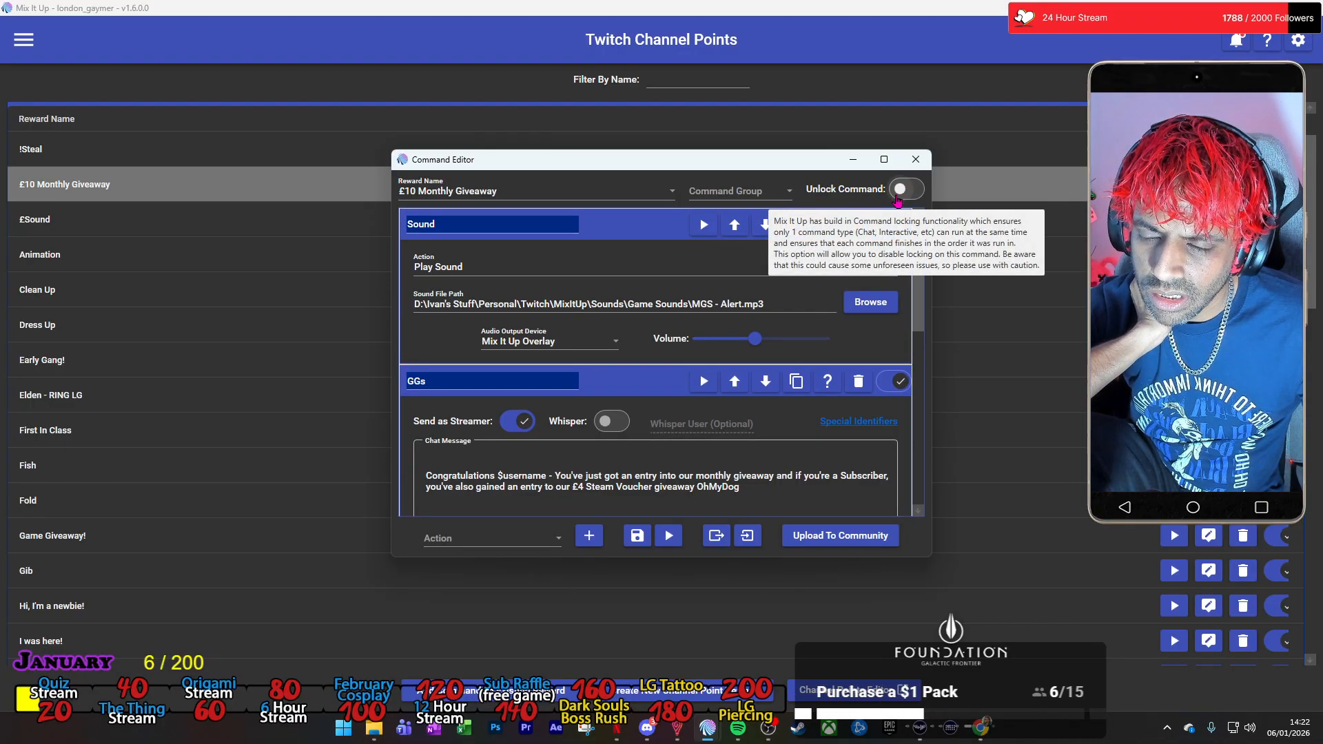
pyautogui.click(915, 159)
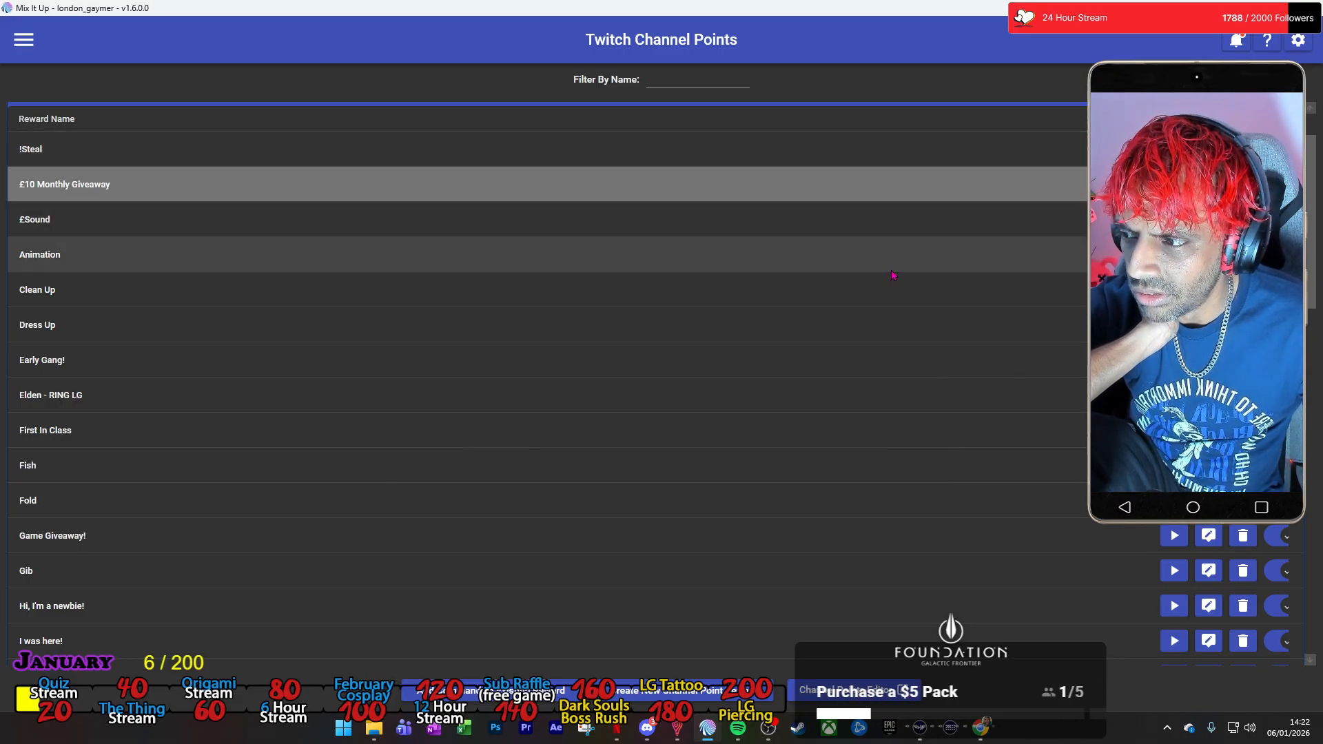
# Open the Dress Up reward's command, and search the Mix It Up Wiki for "unlock", opening the Commands page.
pyautogui.click(1209, 324)
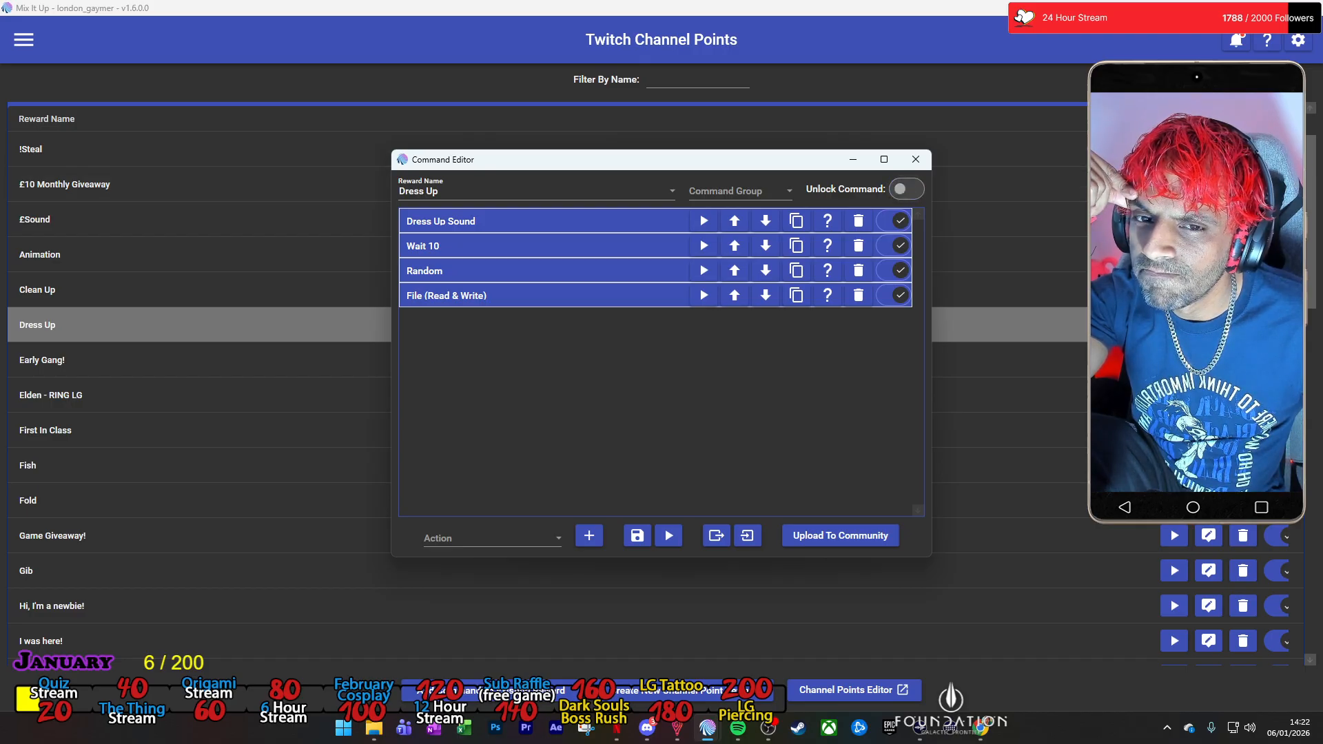
pyautogui.click(1272, 43)
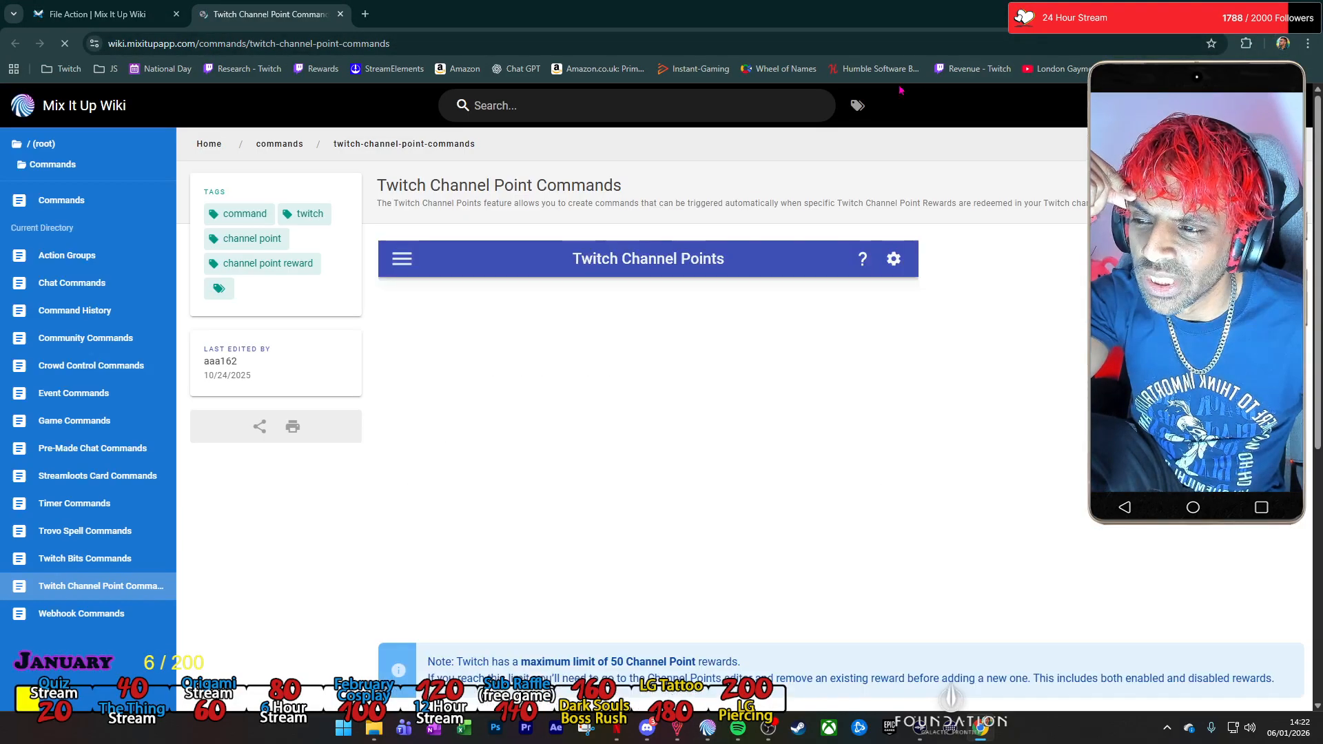
pyautogui.click(514, 106)
pyautogui.write('unlock')
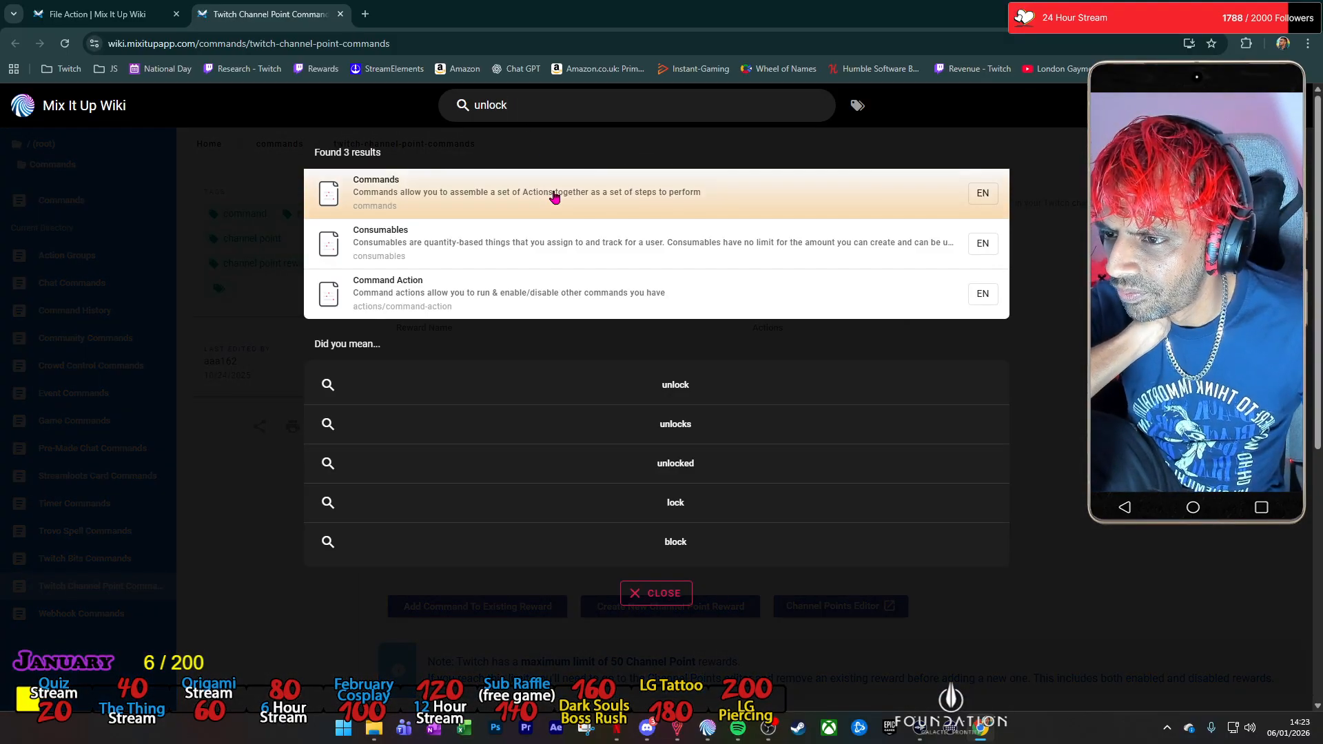
pyautogui.click(555, 197)
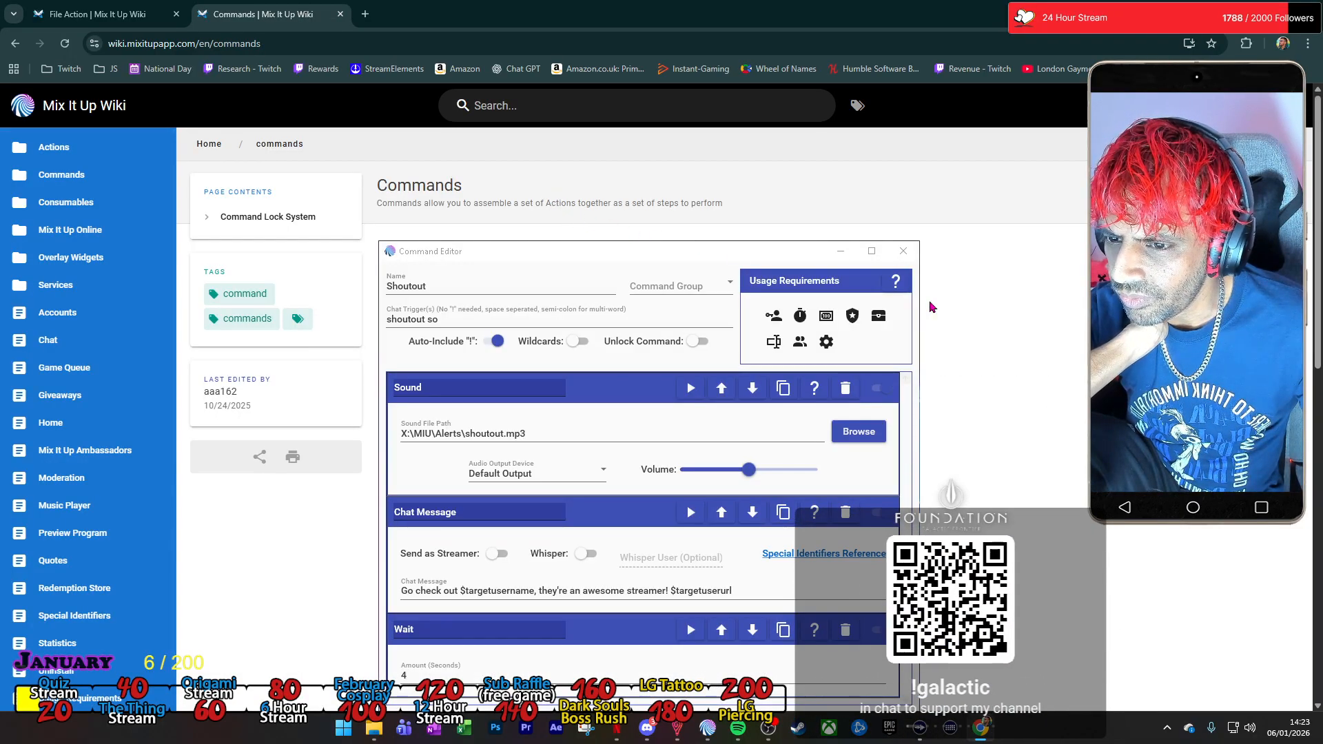
# Find "unlock" on the Commands wiki page to read about the Unlock Command option, and close both wiki tabs.
pyautogui.scroll(-5, 943, 314)
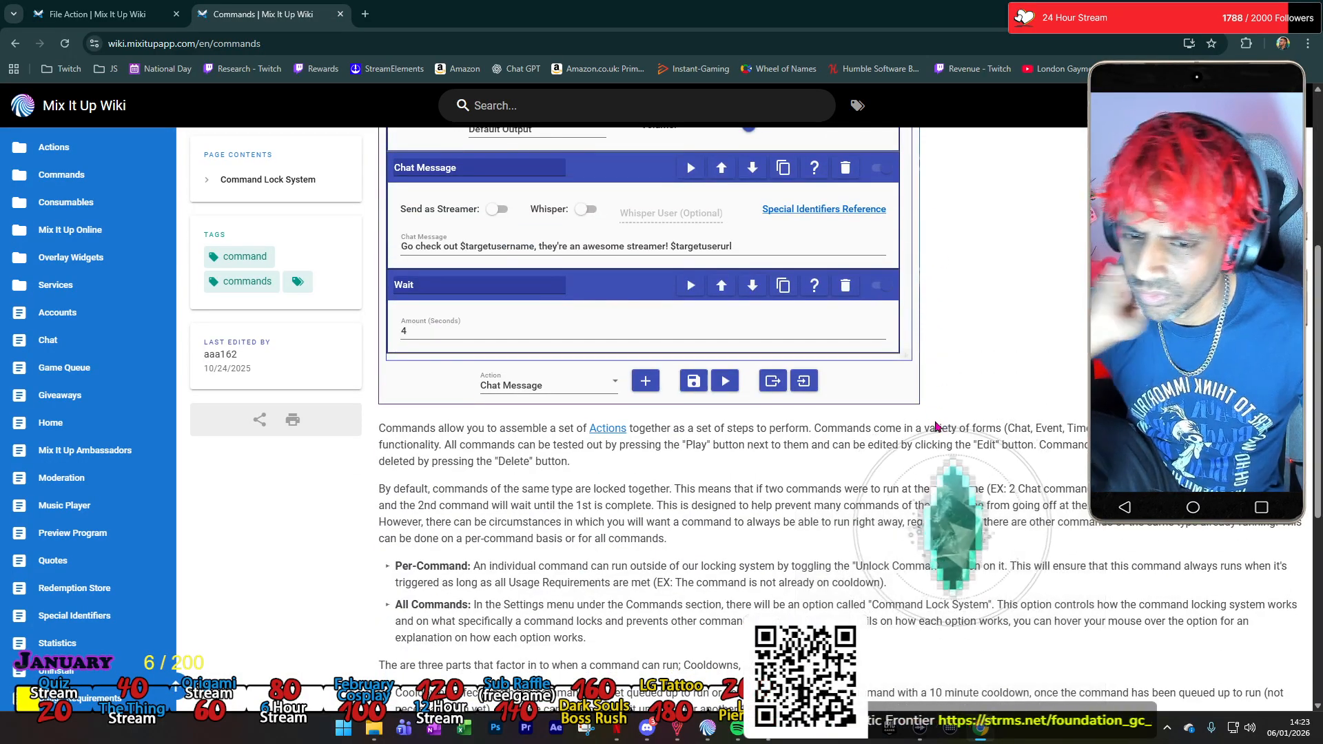
pyautogui.hotkey('ctrl', 'f')
pyautogui.write('unlock')
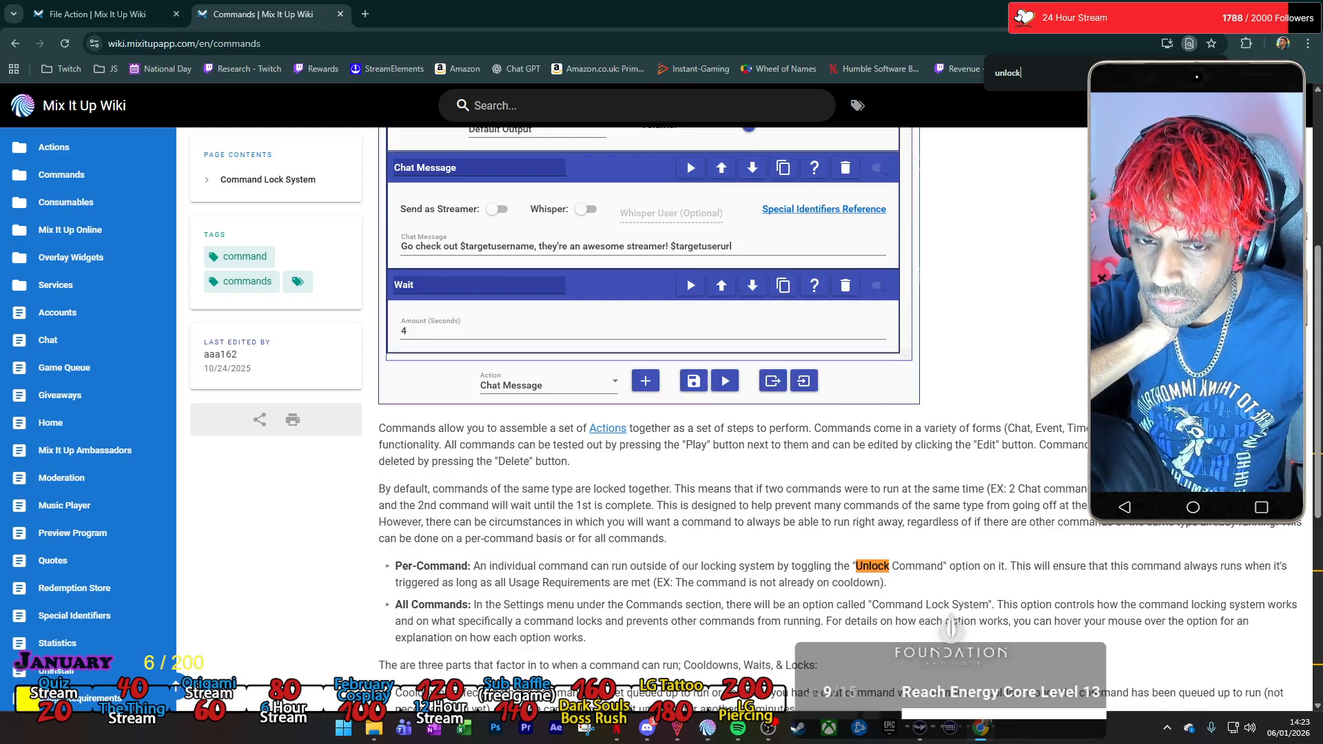
pyautogui.press('Escape')
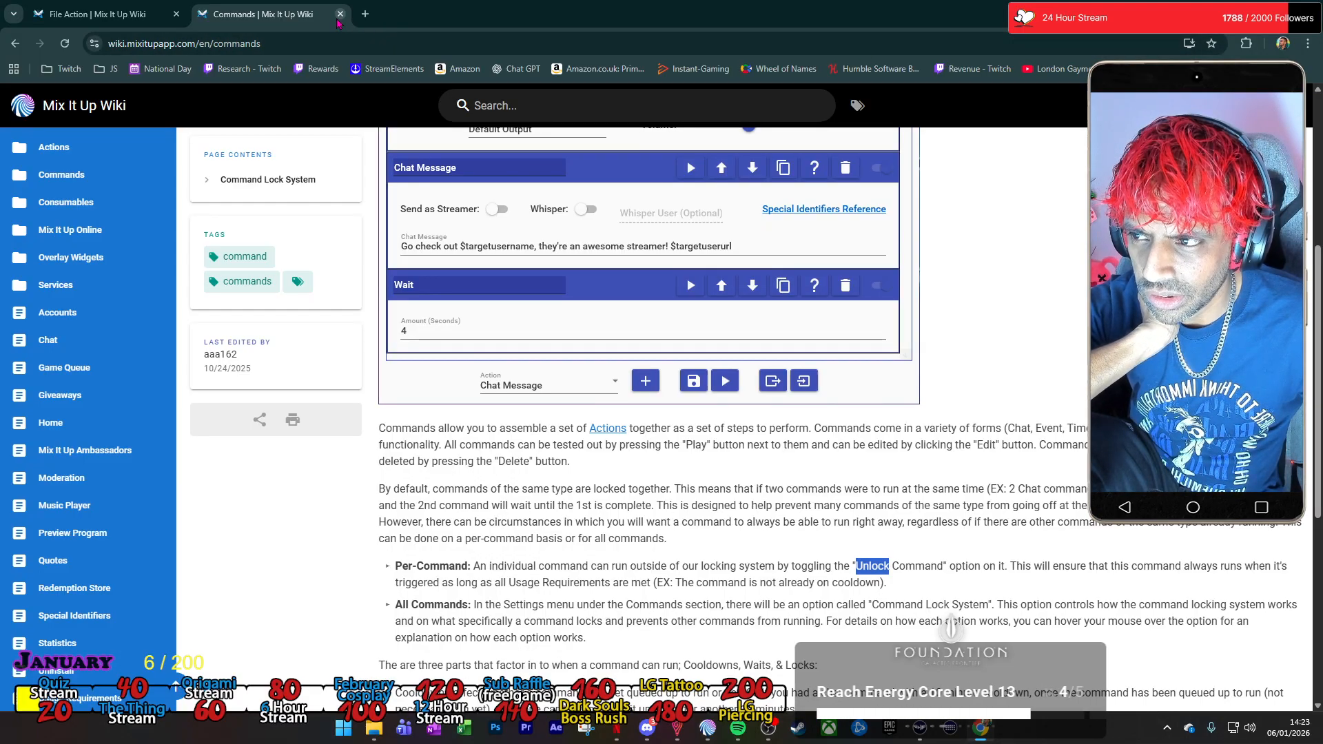
pyautogui.click(340, 14)
pyautogui.click(177, 13)
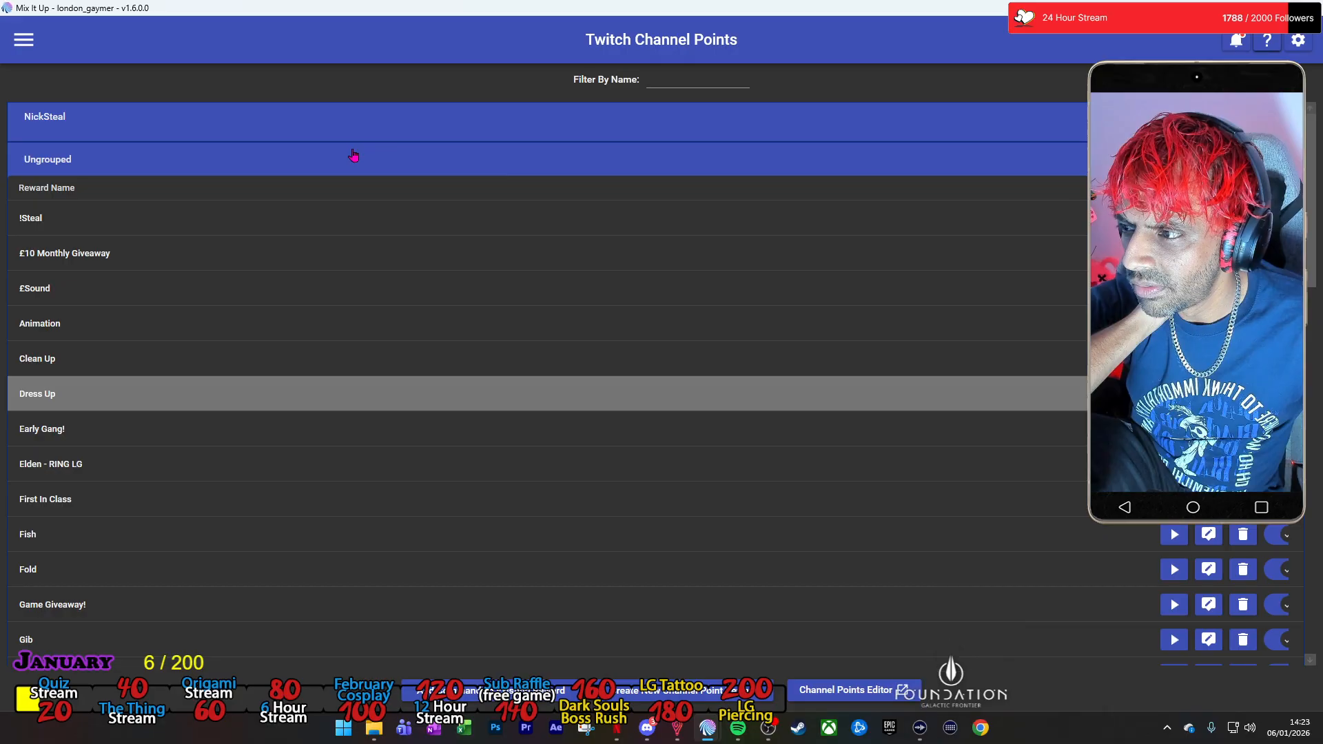
# Run another test of the Meal Deal reward from the Twitch Channel Points list with the default test values.
pyautogui.scroll(-5, 700, 324)
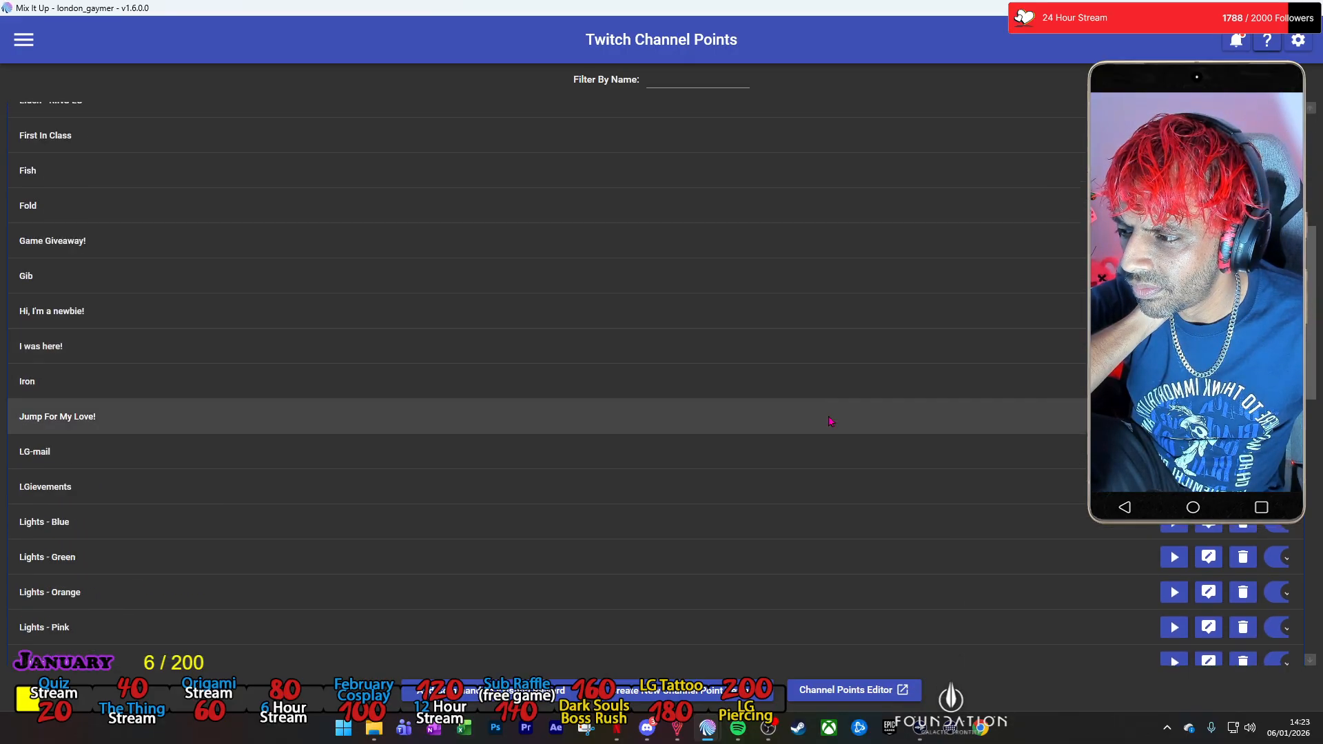
pyautogui.scroll(-2, 1058, 490)
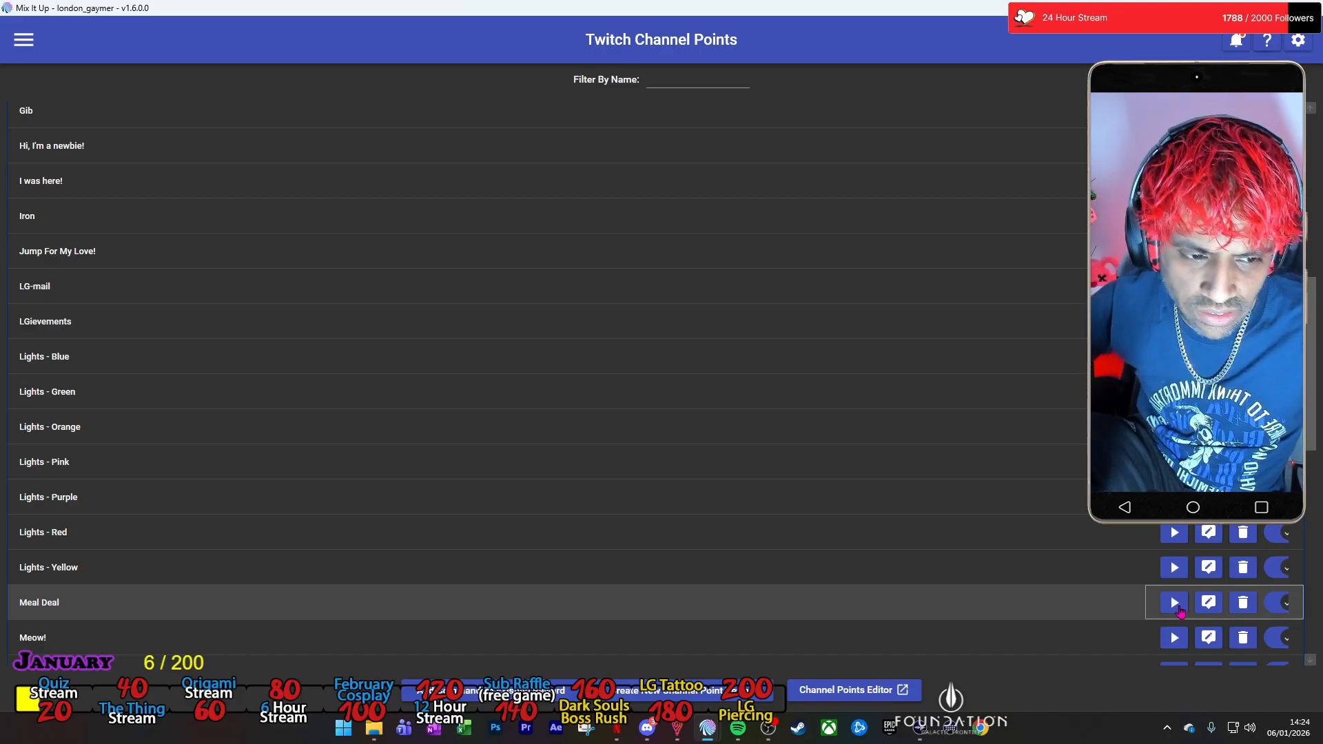
pyautogui.click(1175, 604)
pyautogui.click(603, 477)
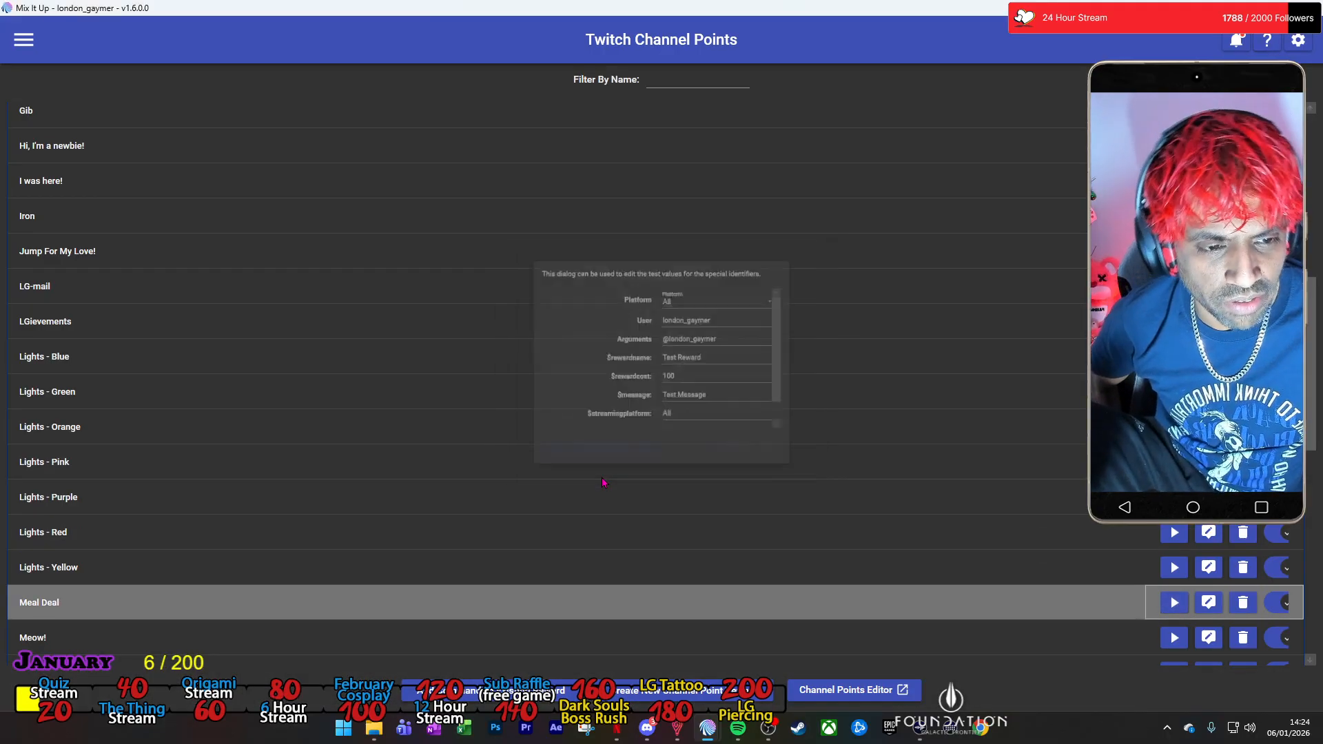